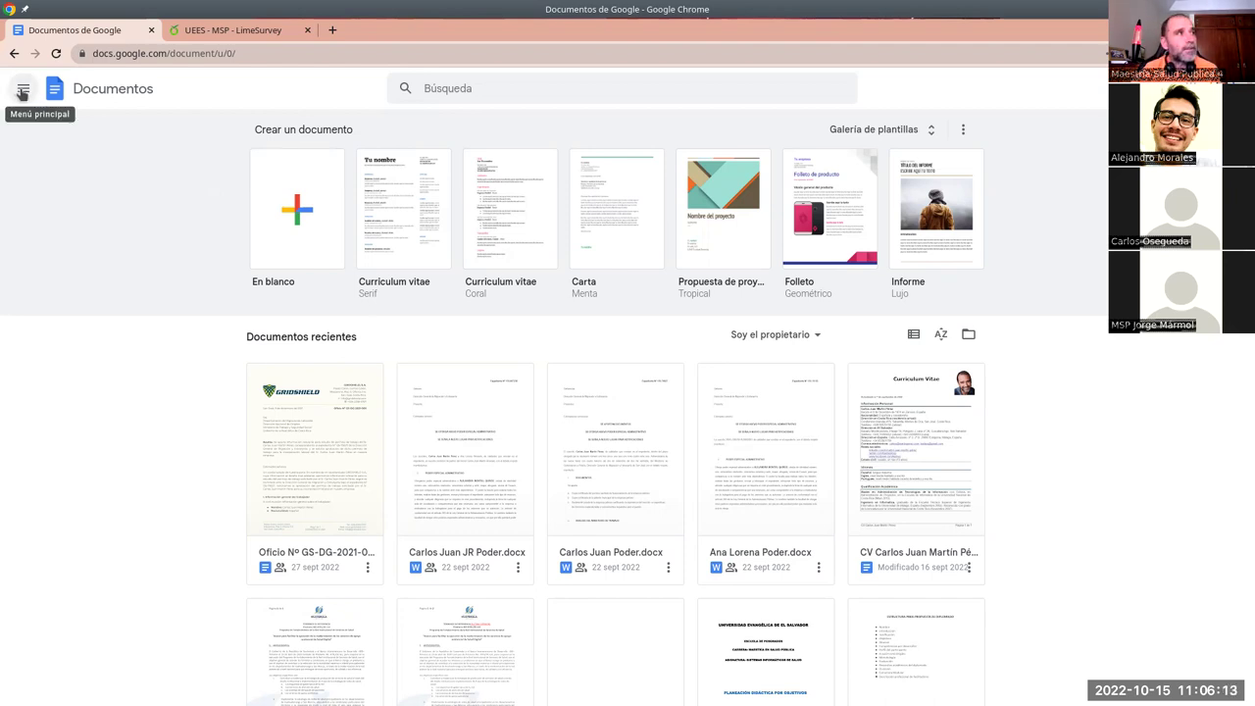
Switch from the Google Docs home page to the Google Forms home page.
{"action": "left_click", "coordinate": [21, 93]}
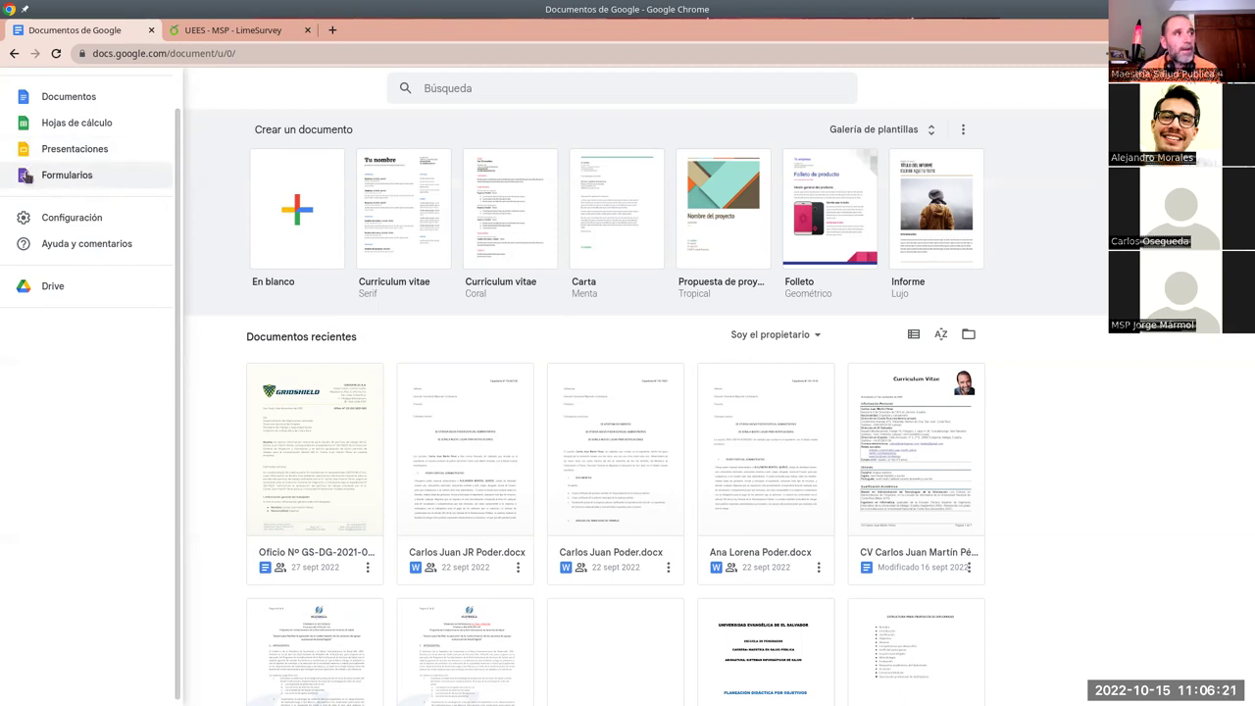
{"action": "left_click", "coordinate": [116, 178]}
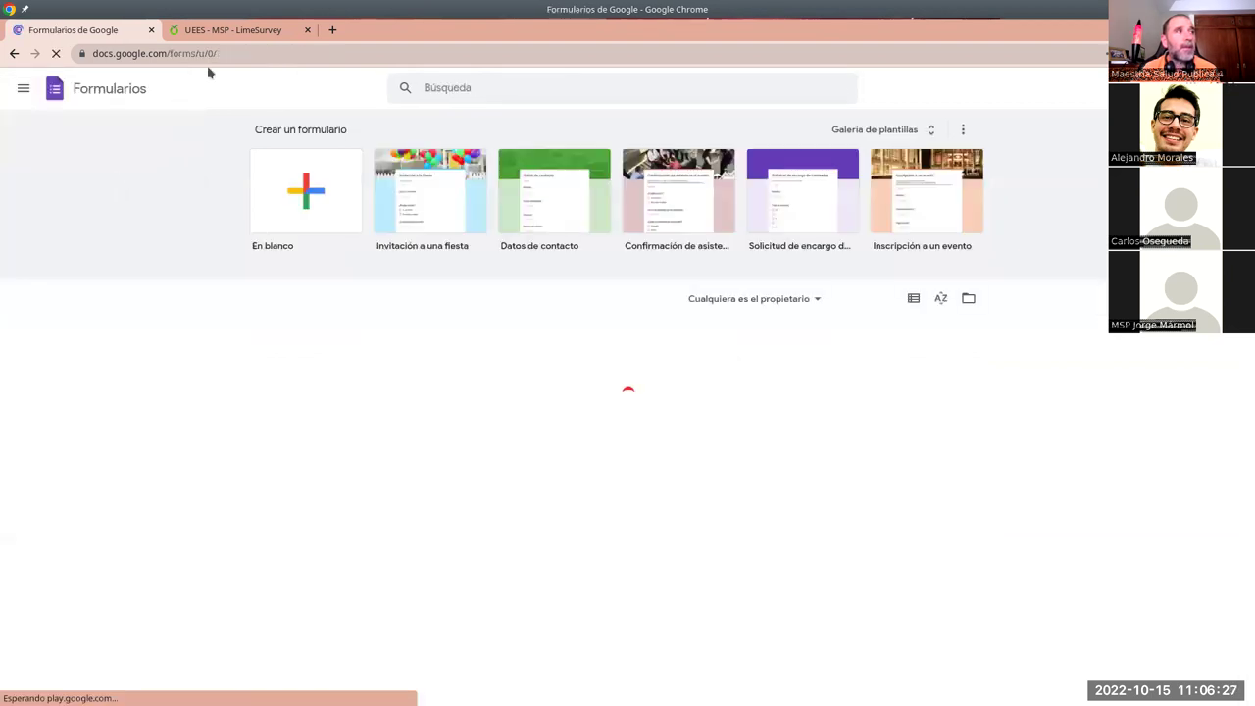
Open the Google Forms home page by its web address in a new browser tab, and close that tab.
{"action": "left_click", "coordinate": [331, 30]}
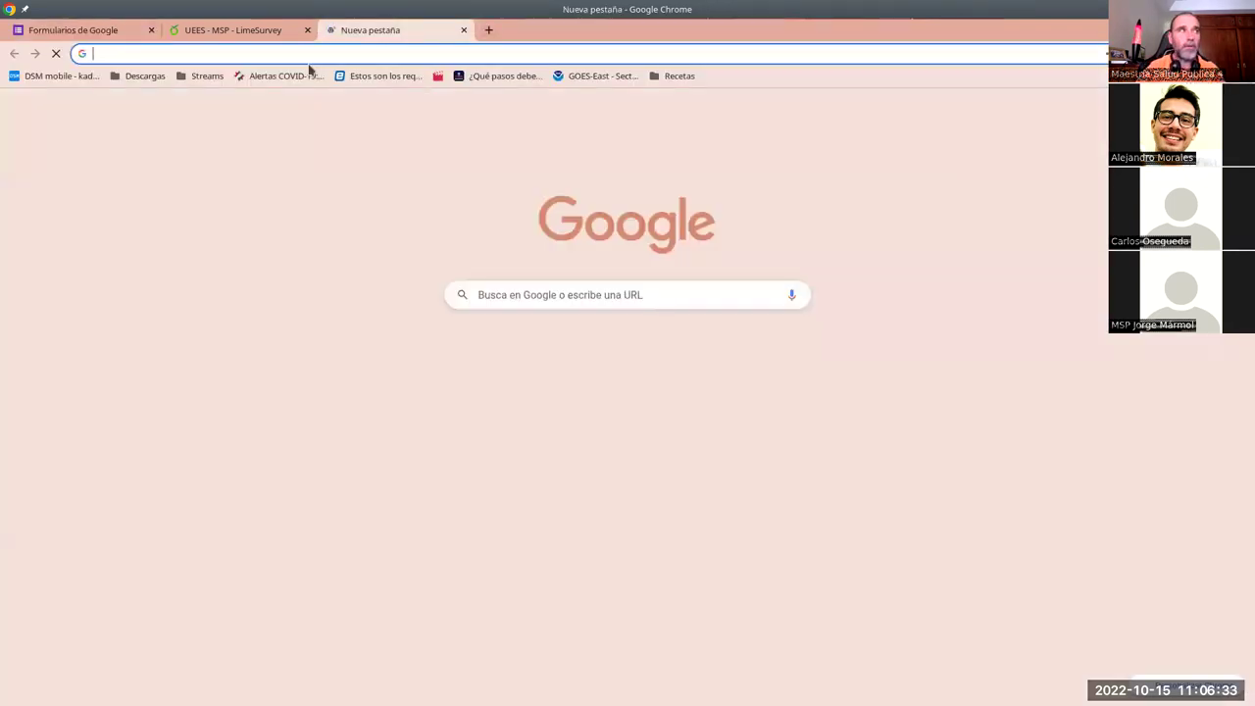
{"action": "type", "text": "for"}
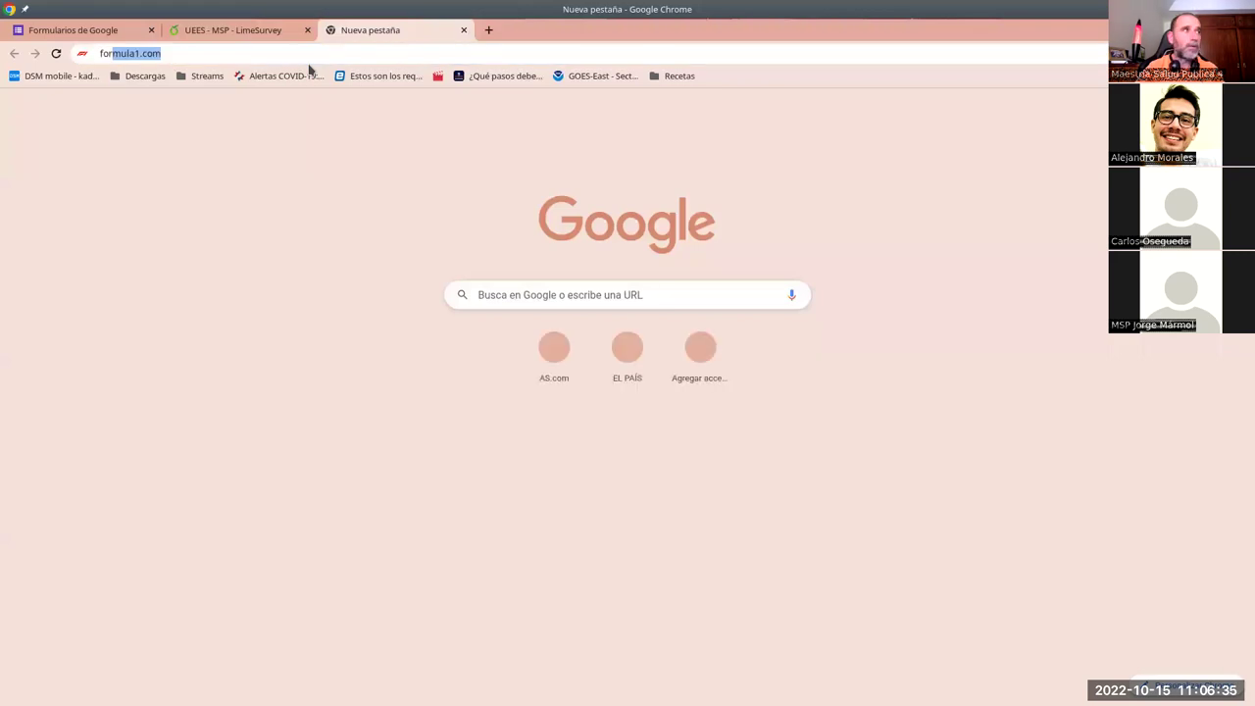
{"action": "type", "text": "ms.goog"}
{"action": "key", "text": "Return"}
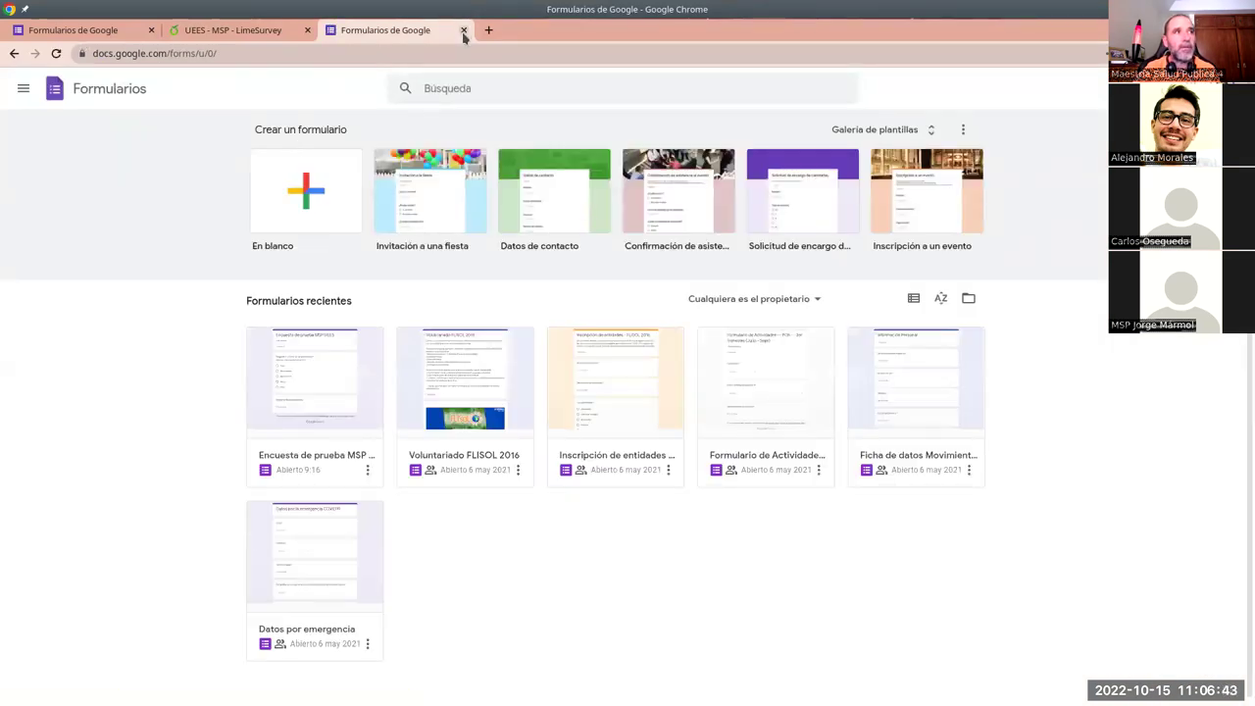
{"action": "key", "text": "ctrl+w"}
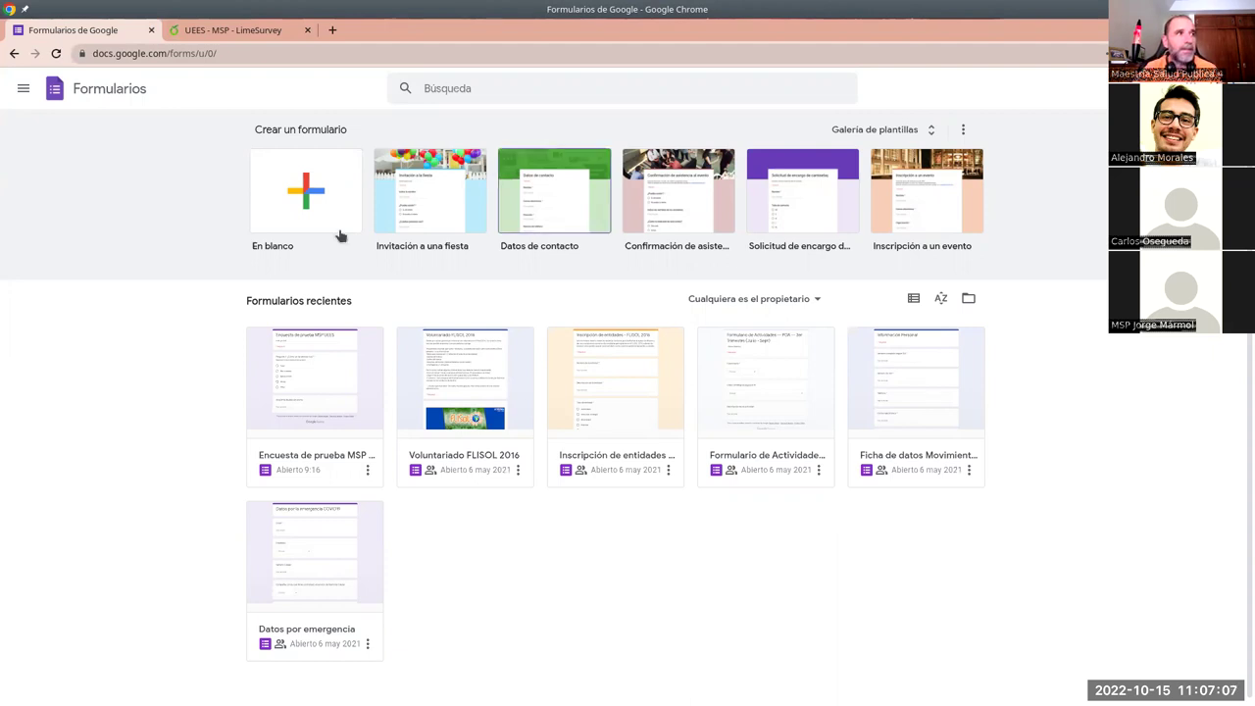
Create a blank form and name it "Encuesta de salud mental".
{"action": "left_click", "coordinate": [292, 195]}
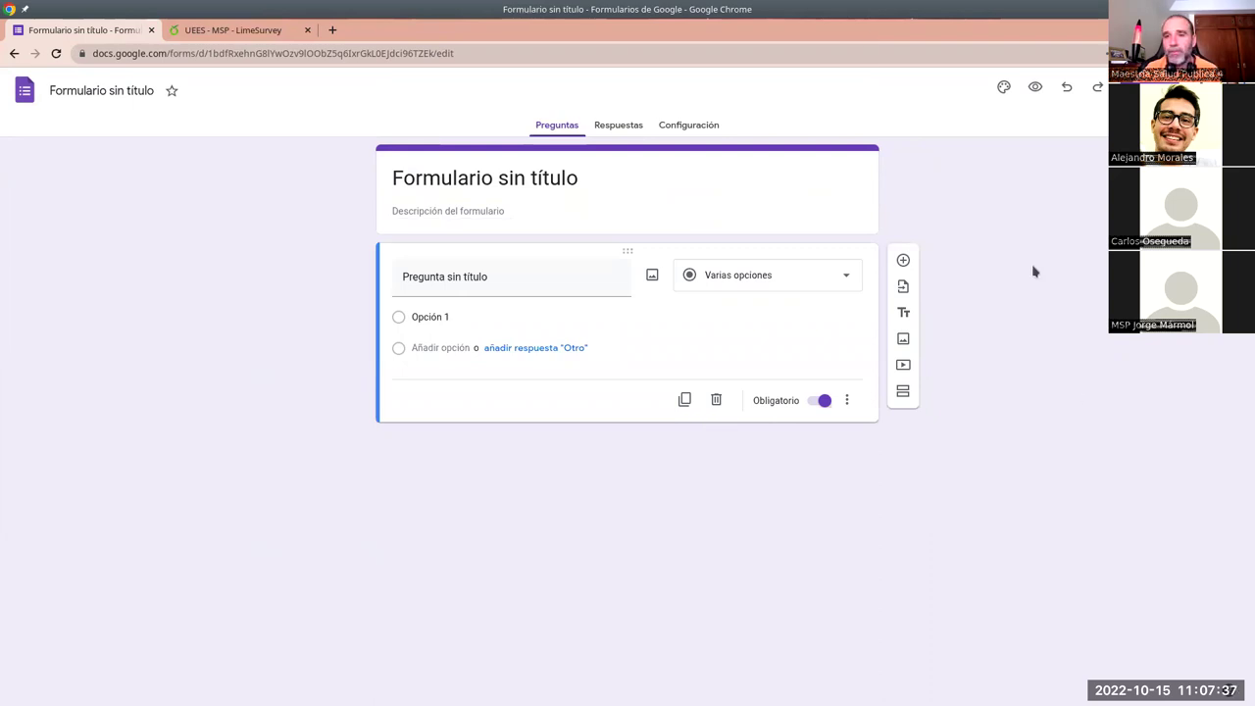
{"action": "left_click", "coordinate": [89, 90]}
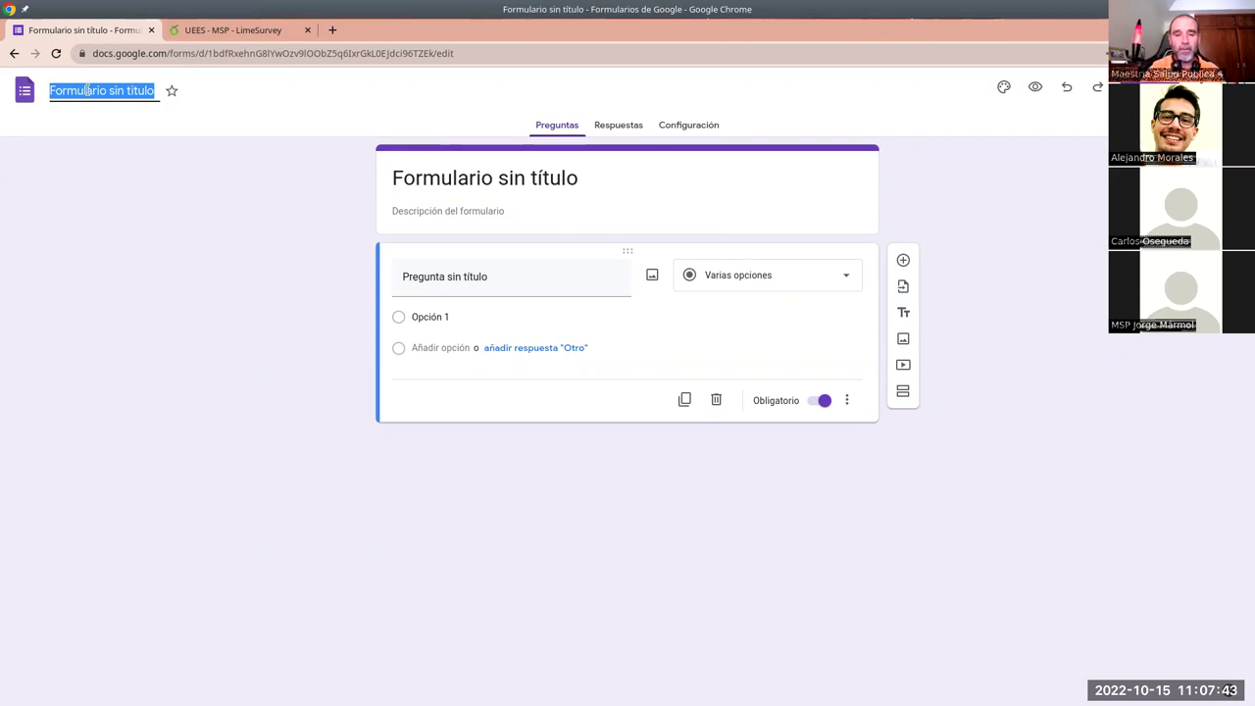
{"action": "type", "text": "Encuesta de s"}
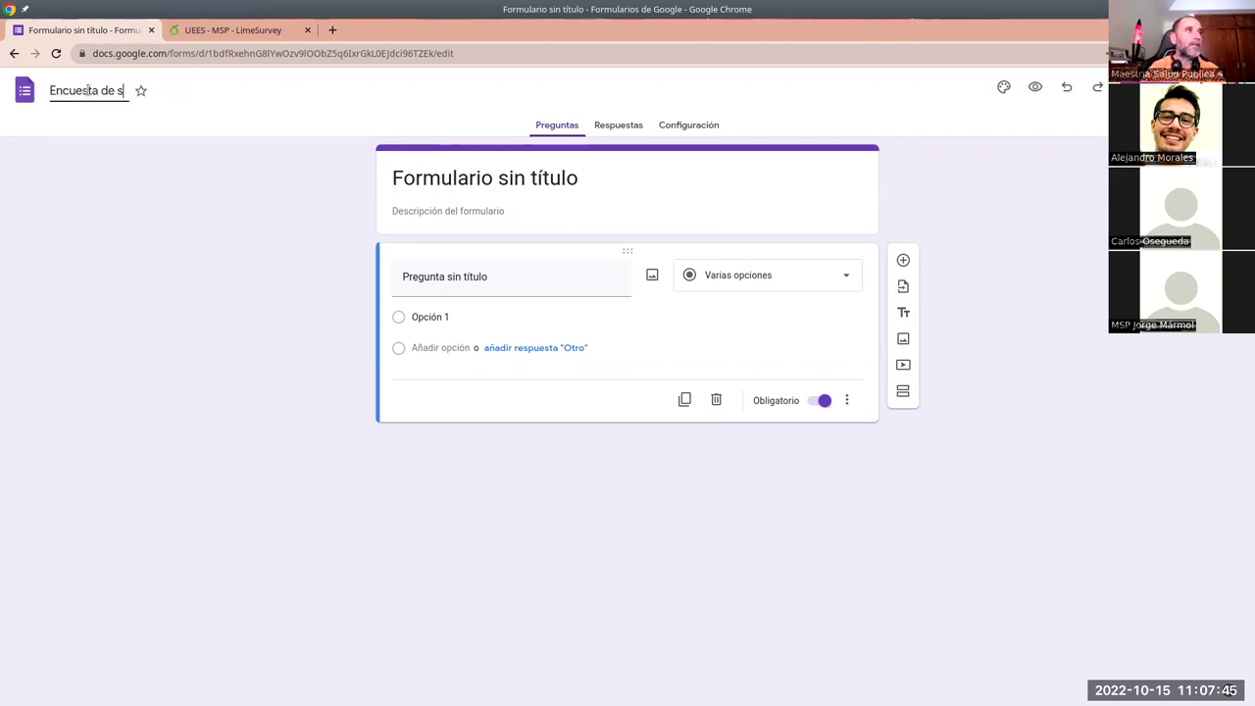
{"action": "type", "text": "alud mental"}
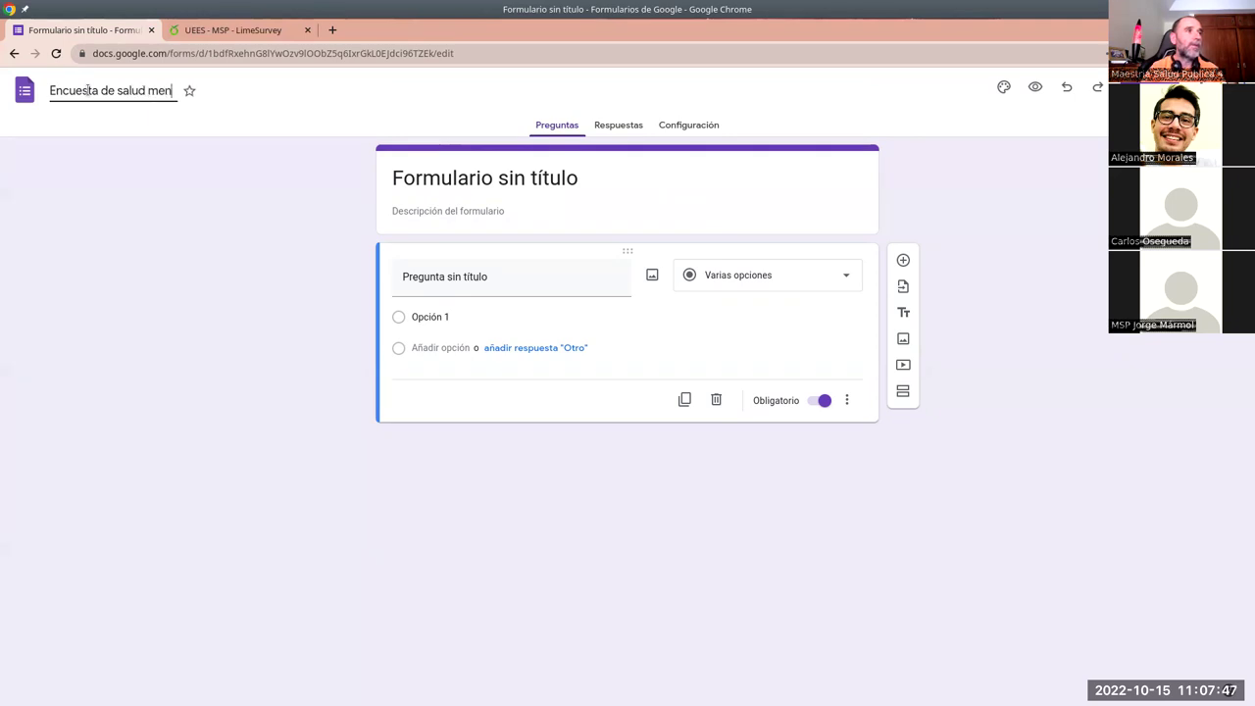
{"action": "left_click", "coordinate": [221, 181]}
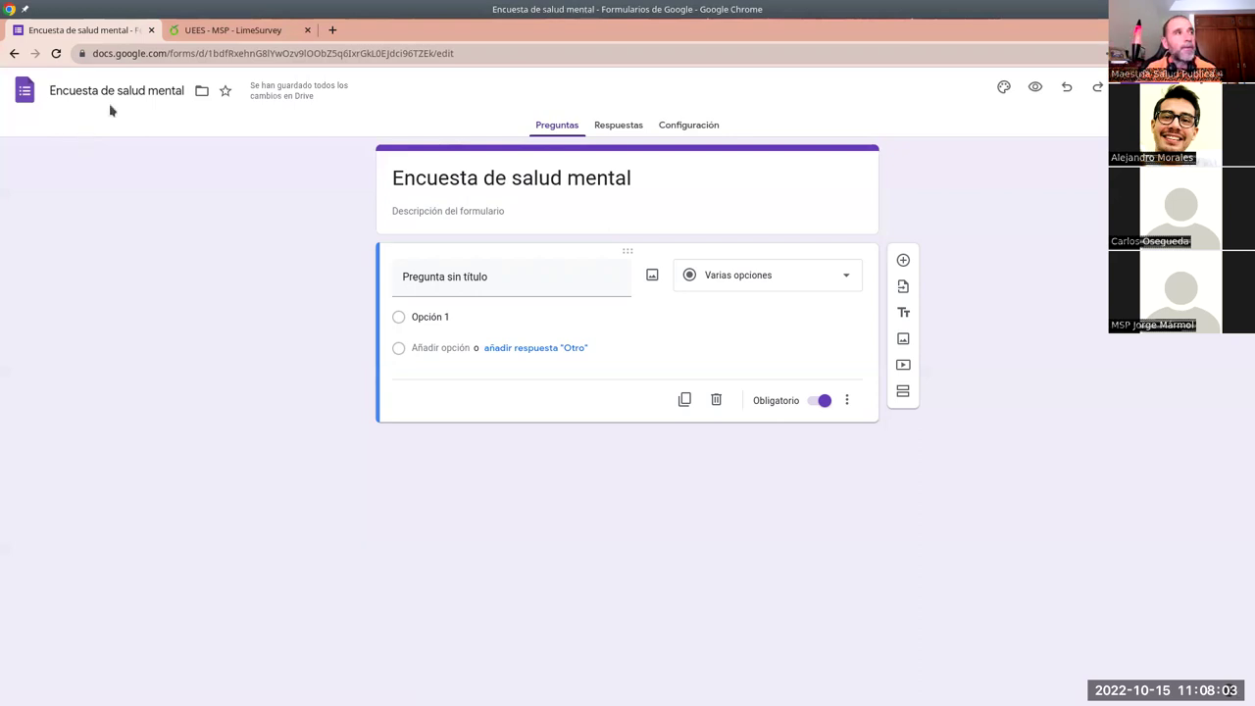
Set the form description to "Evaluación de salud mental Octubre 2022 MSP-UEES".
{"action": "left_click", "coordinate": [496, 177]}
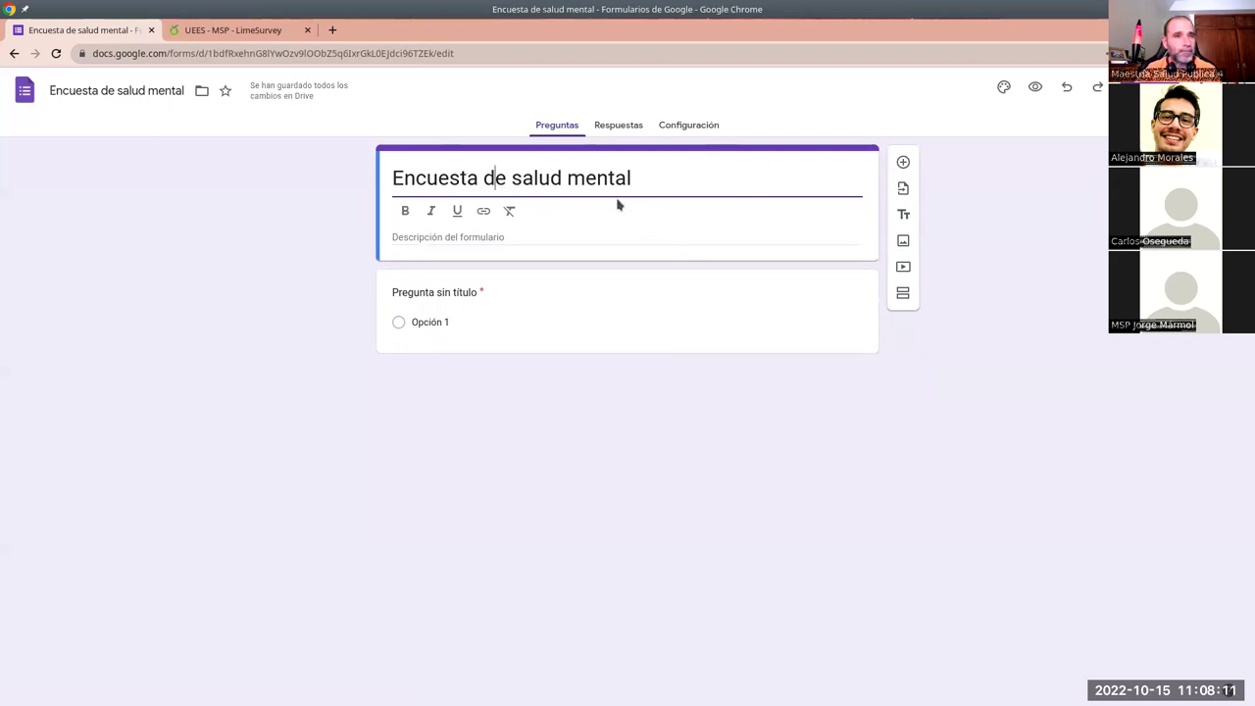
{"action": "left_click", "coordinate": [496, 261]}
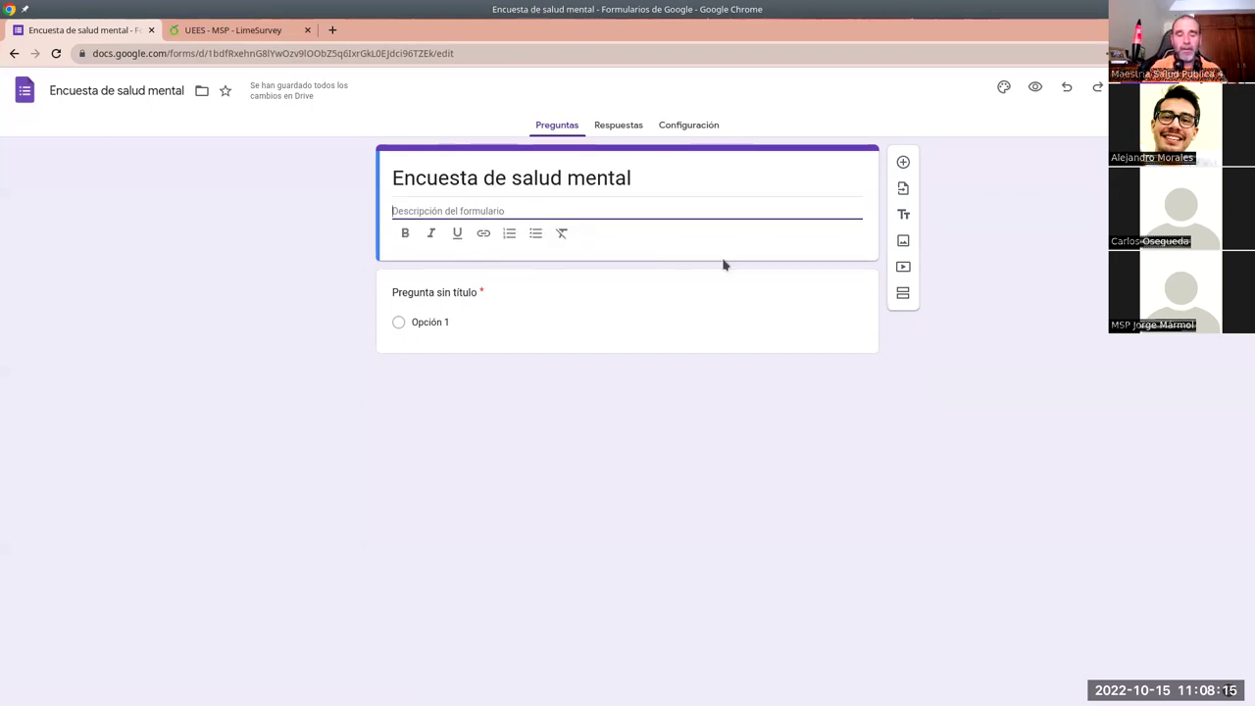
{"action": "type", "text": "Evaluaci"}
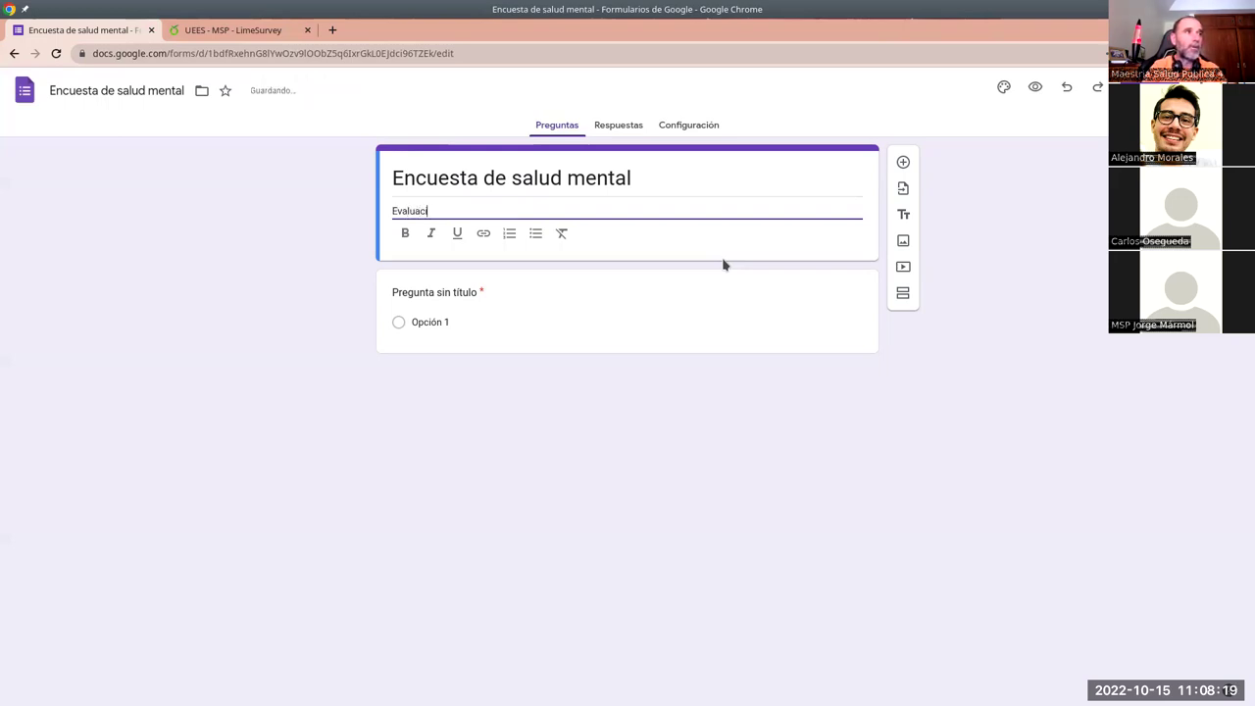
{"action": "type", "text": "ón de salud mental Octubre 202"}
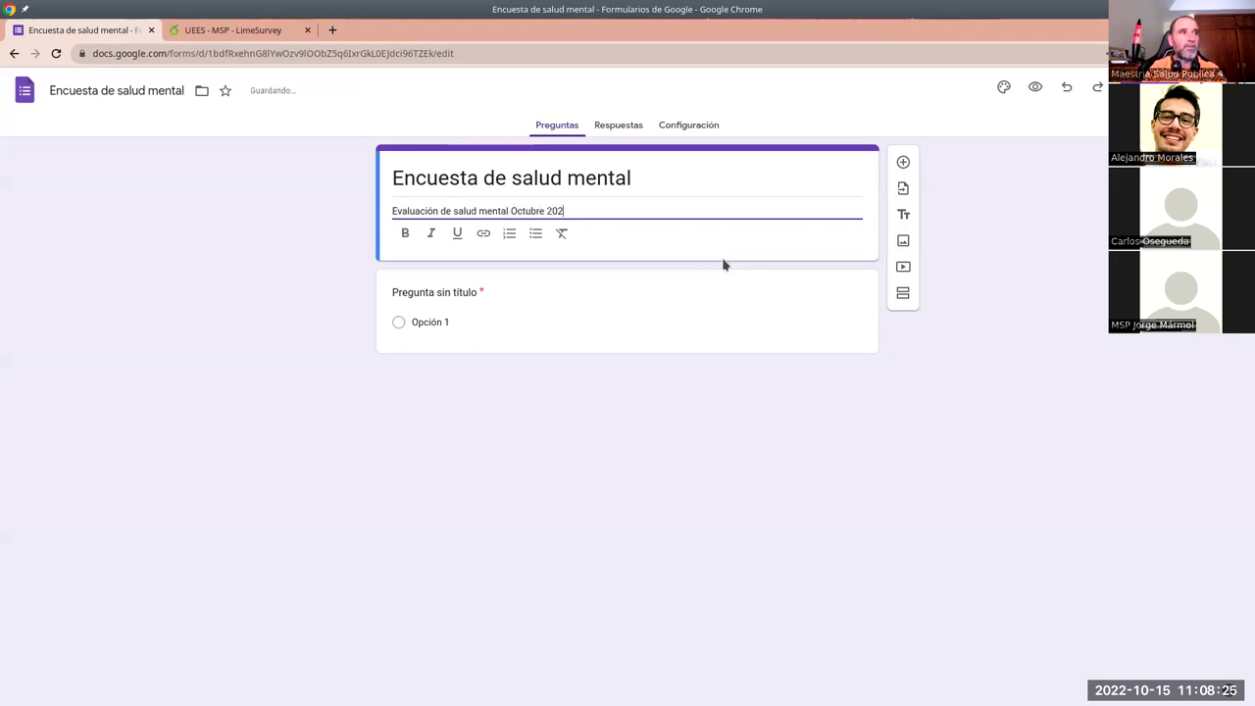
{"action": "type", "text": "2 MSP-UEES"}
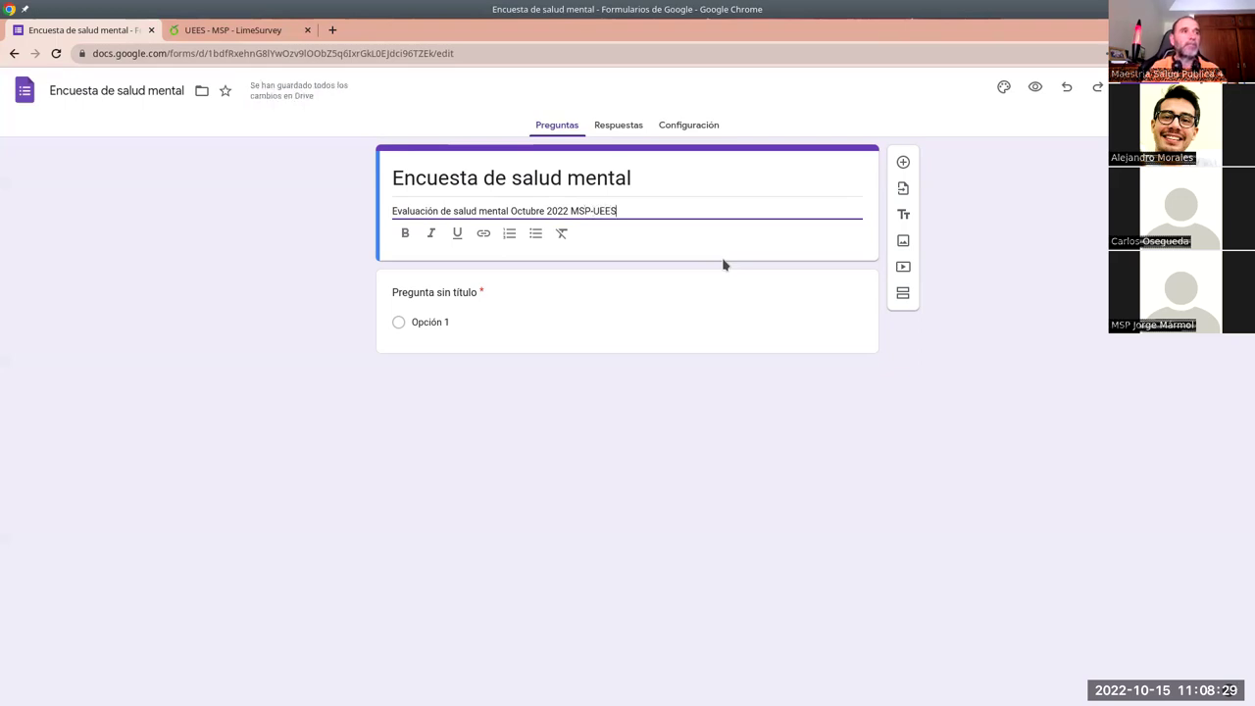
{"action": "left_click", "coordinate": [314, 220]}
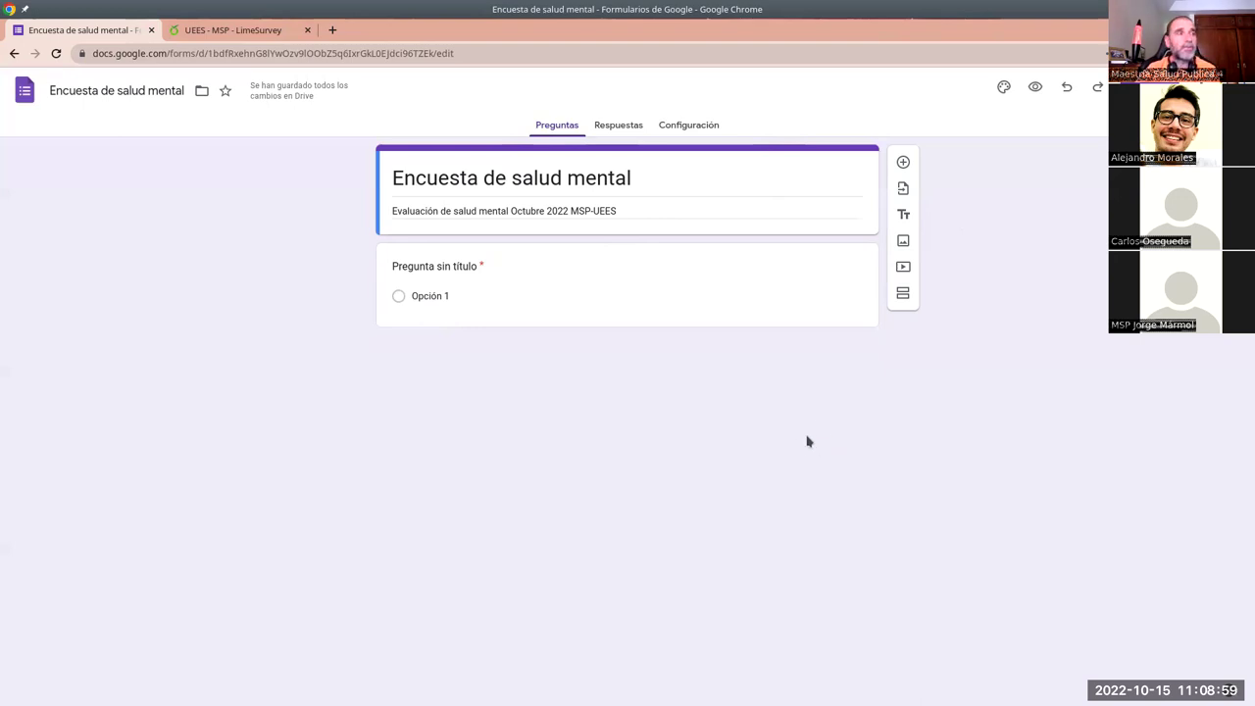
Stop the form from accepting responses, and check its questions and response pages.
{"action": "left_click", "coordinate": [607, 125]}
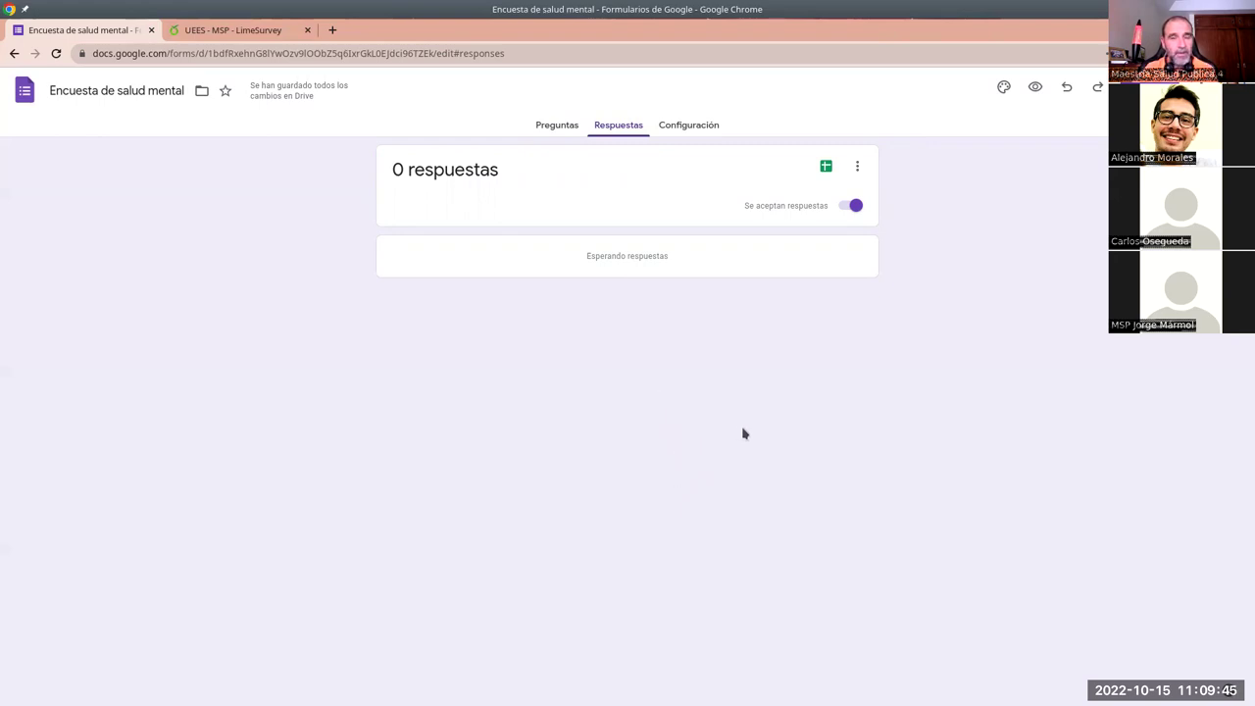
{"action": "left_click", "coordinate": [850, 206]}
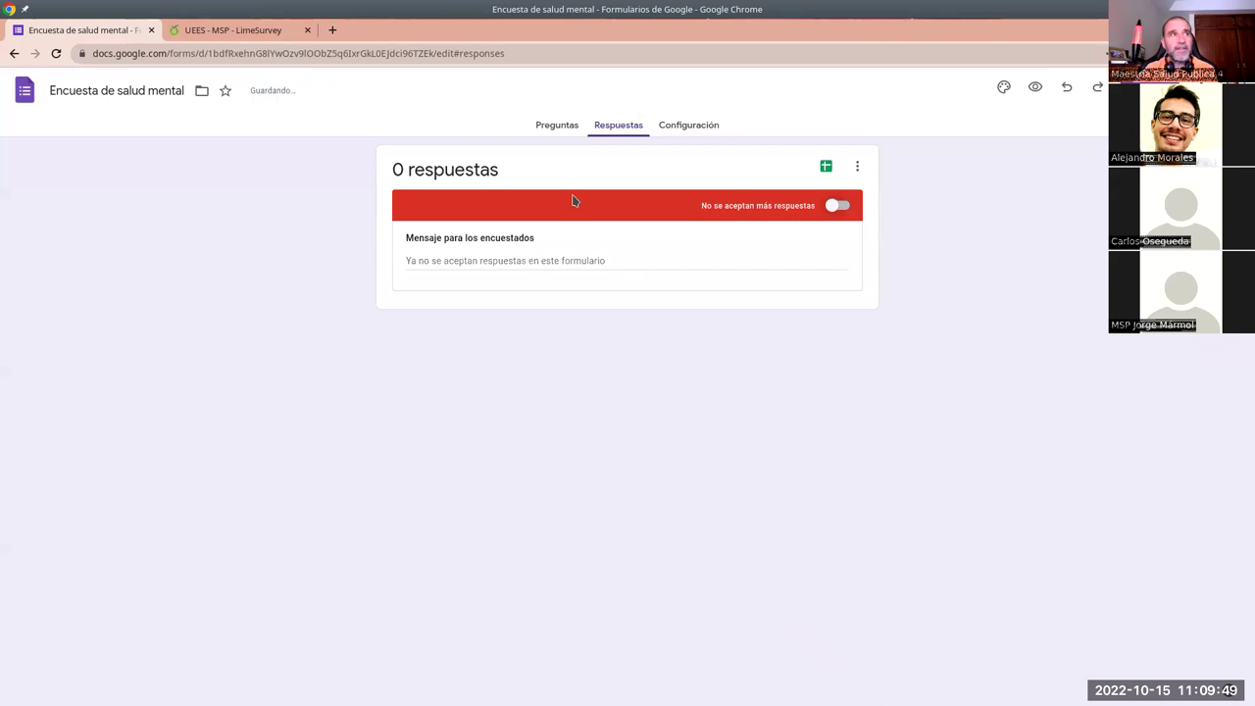
{"action": "left_click", "coordinate": [550, 127]}
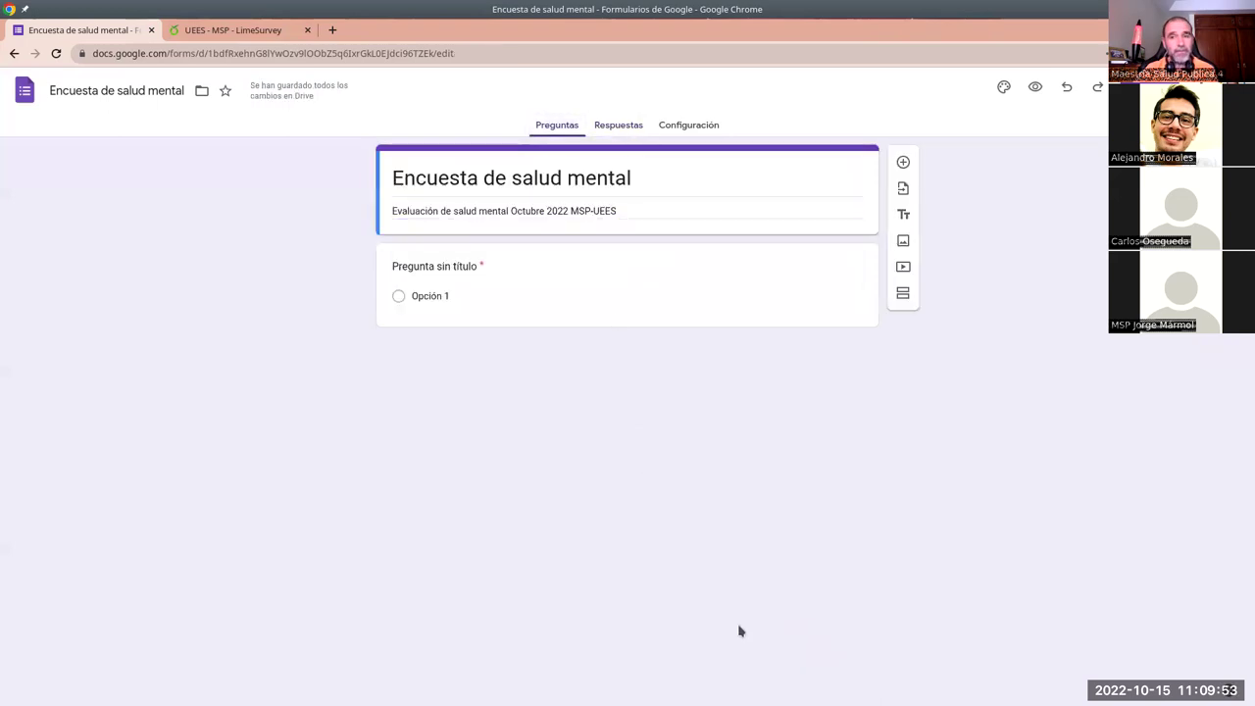
{"action": "left_click", "coordinate": [628, 126]}
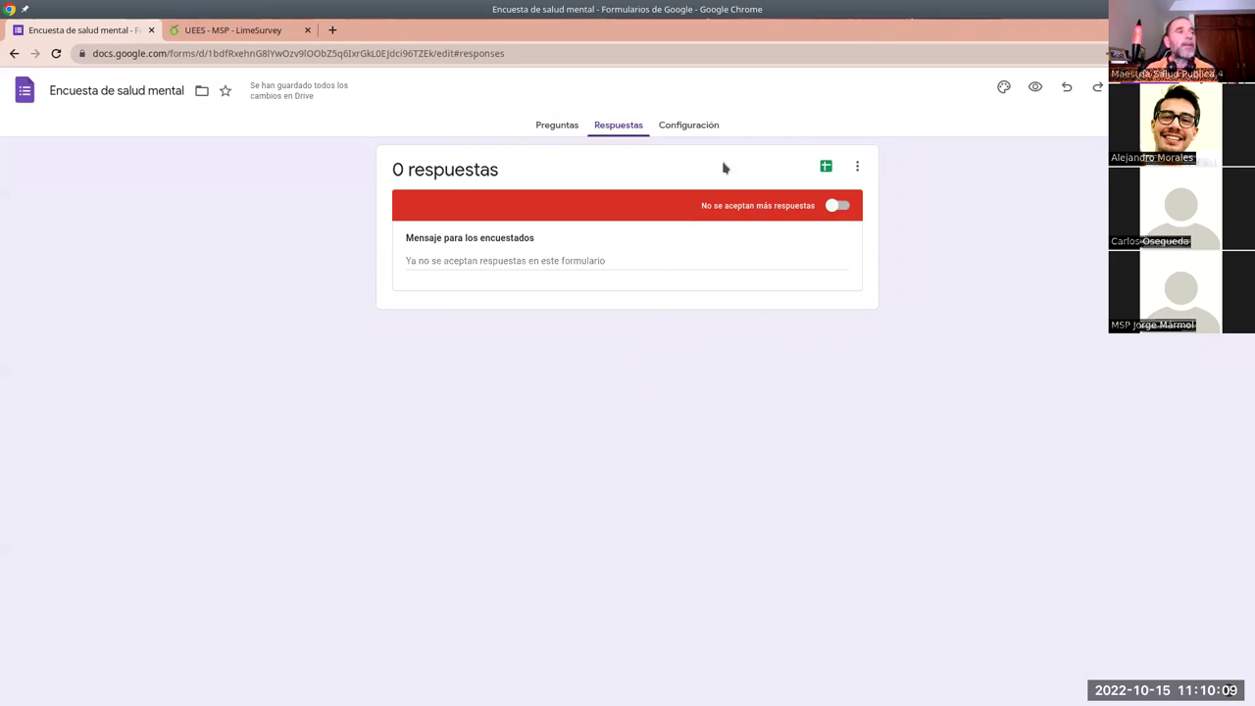
Open the form's configuration and expand the "Respuestas" settings to review them.
{"action": "left_click", "coordinate": [681, 130]}
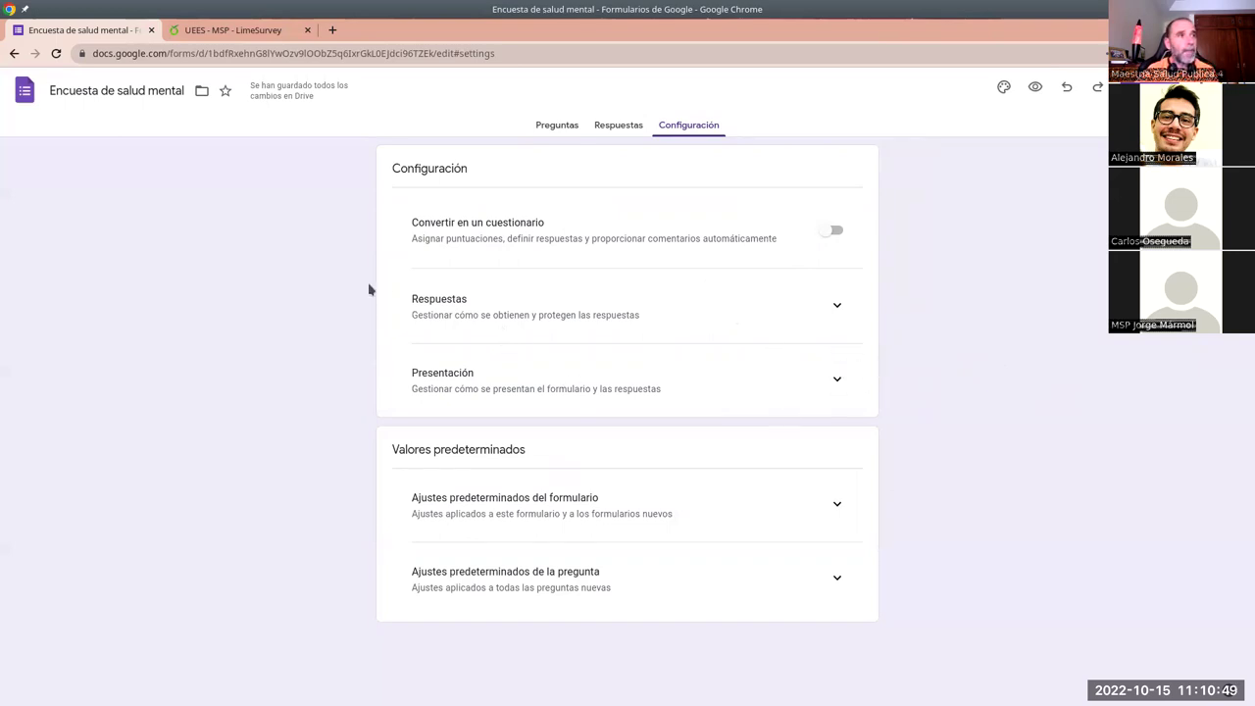
{"action": "left_click", "coordinate": [835, 307]}
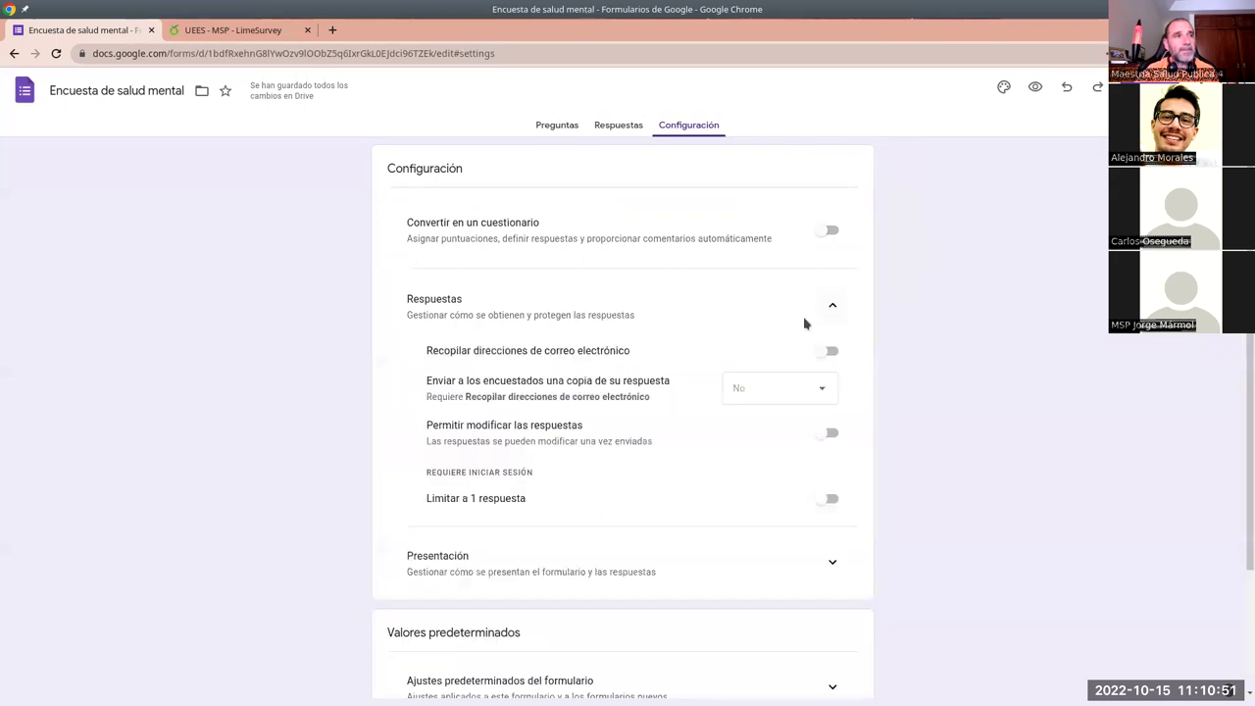
{"action": "scroll", "coordinate": [695, 440], "scroll_direction": "down", "scroll_amount": 2}
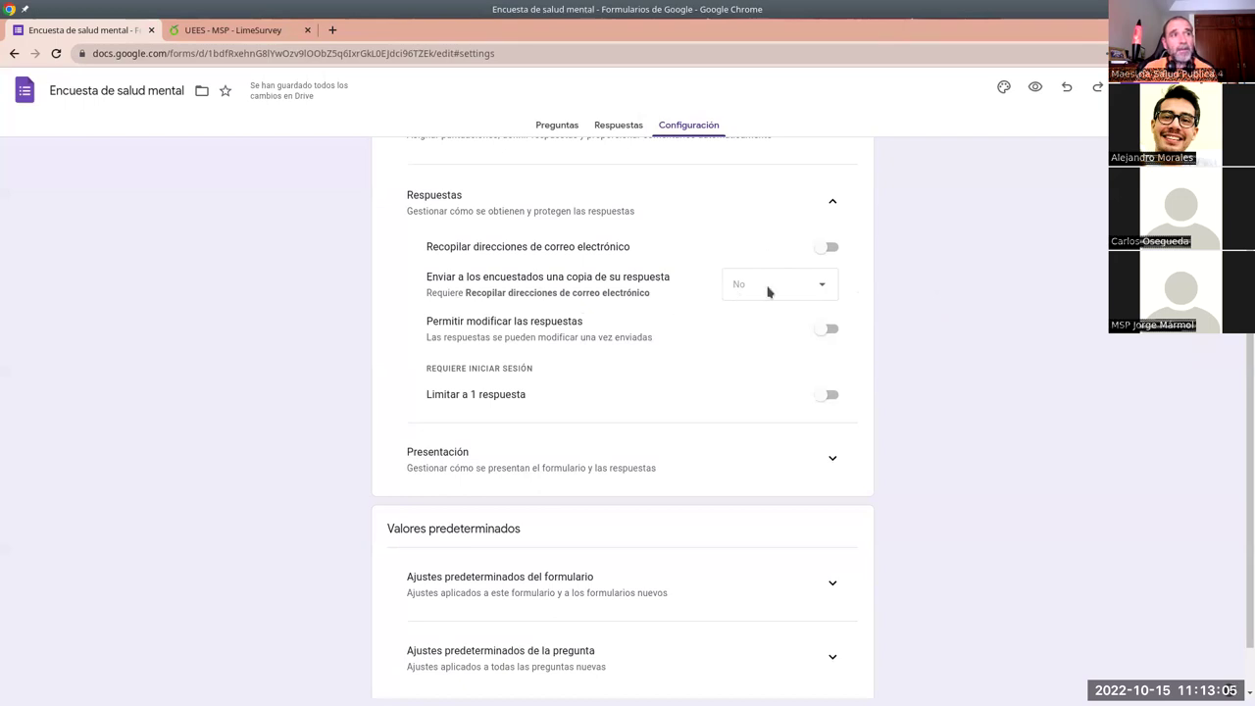
Try collecting email addresses and allowing respondents to modify their answers, and turn both options off again.
{"action": "left_click", "coordinate": [829, 251]}
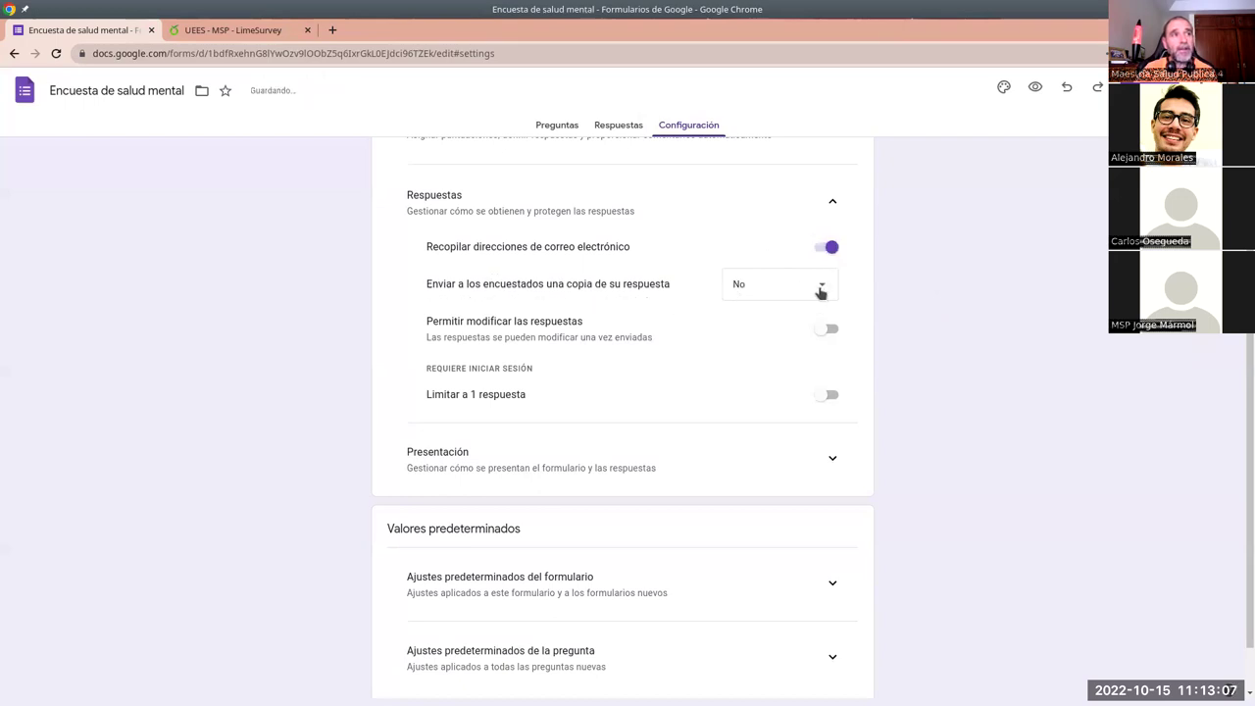
{"action": "left_click", "coordinate": [821, 291]}
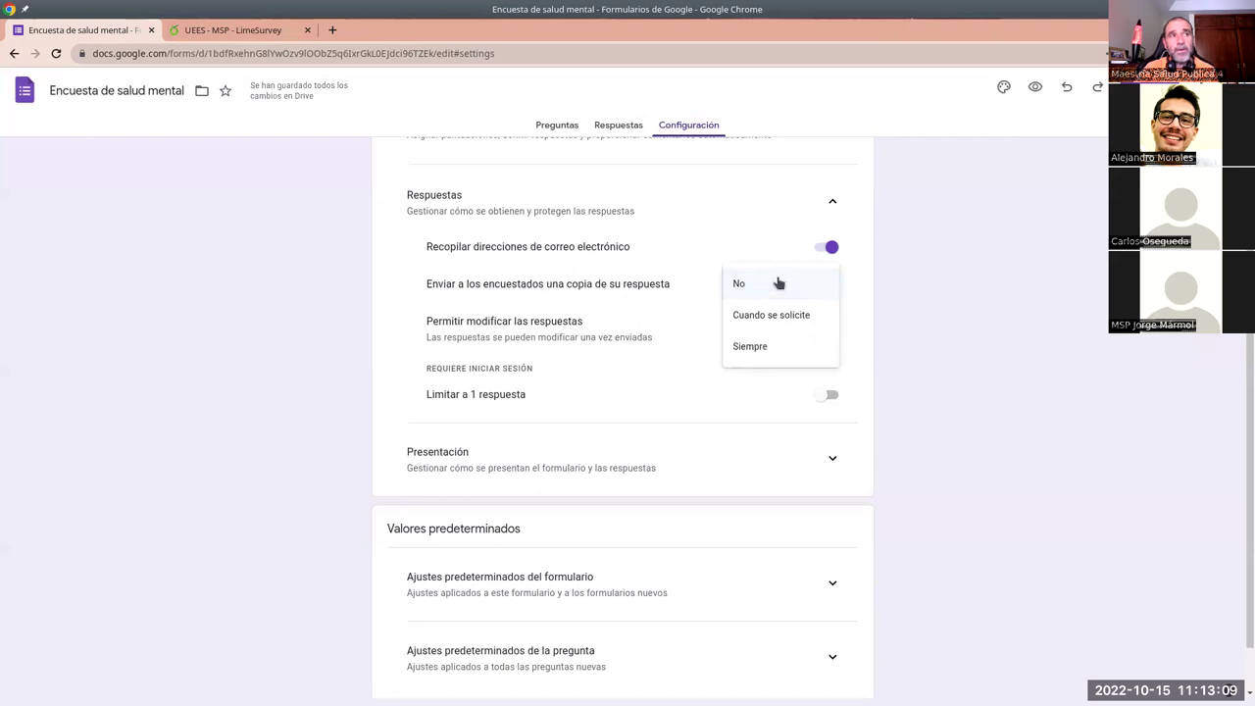
{"action": "left_click", "coordinate": [818, 252]}
{"action": "left_click", "coordinate": [828, 248]}
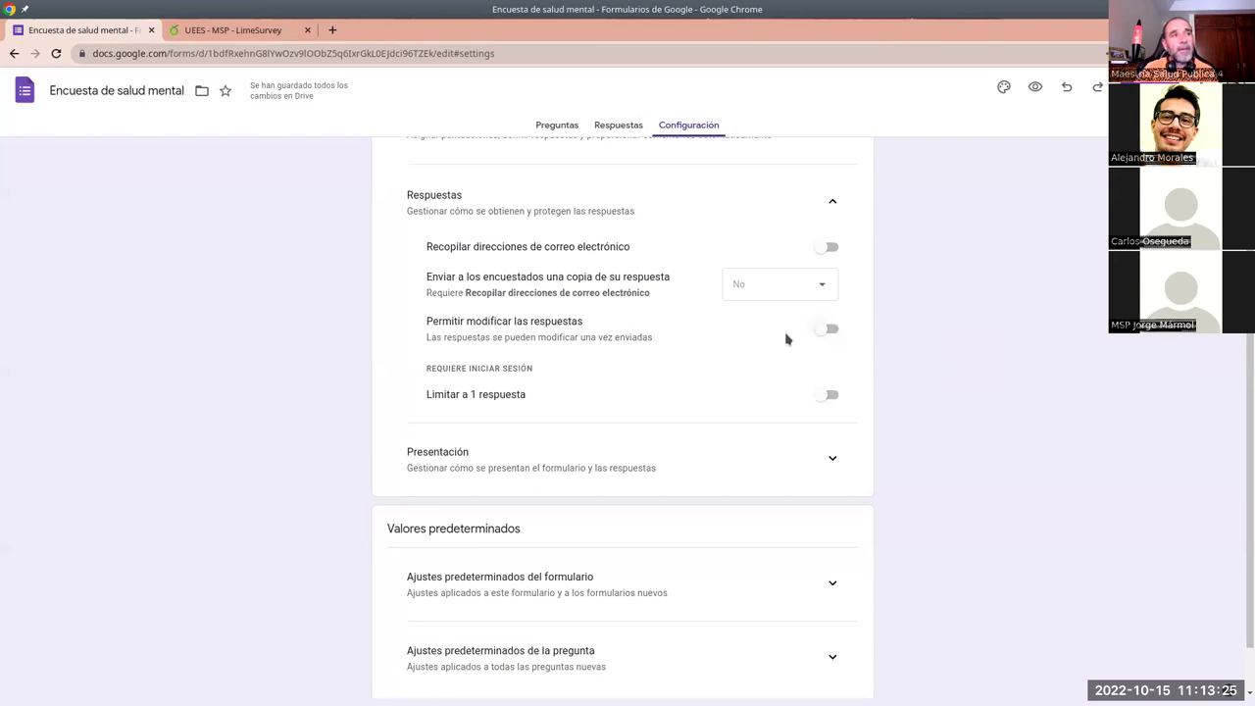
{"action": "left_click", "coordinate": [830, 329]}
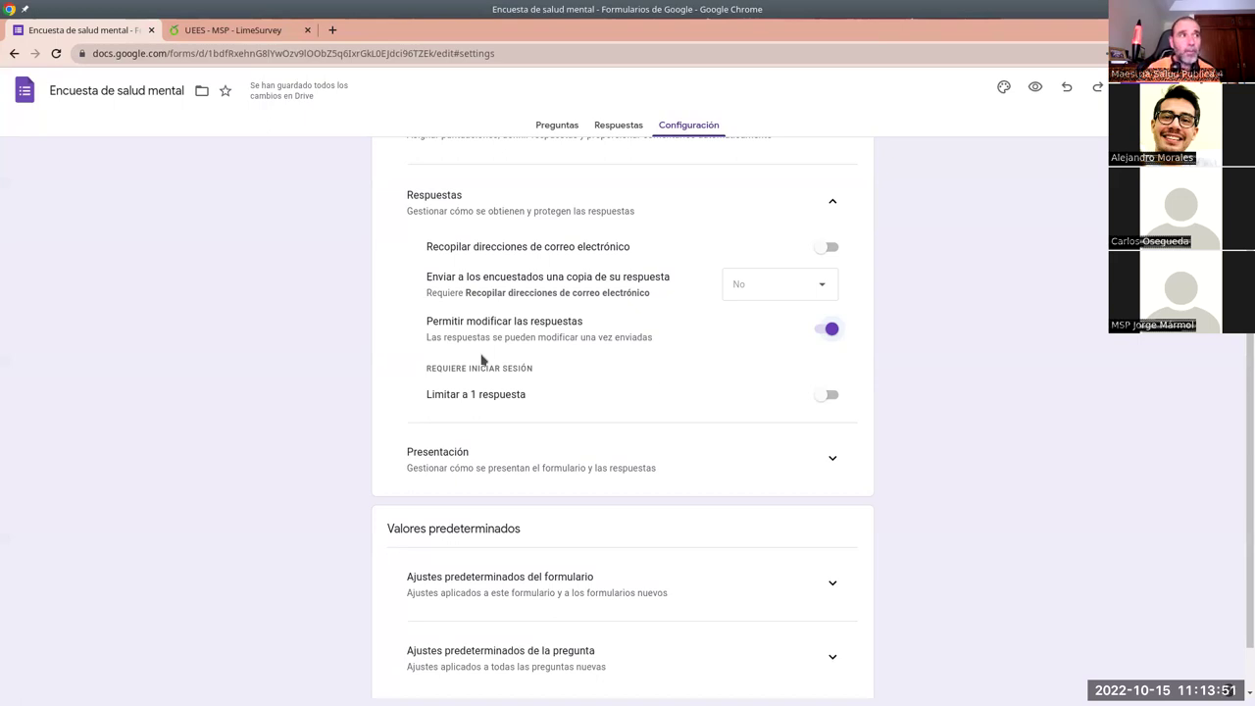
{"action": "left_click", "coordinate": [820, 334]}
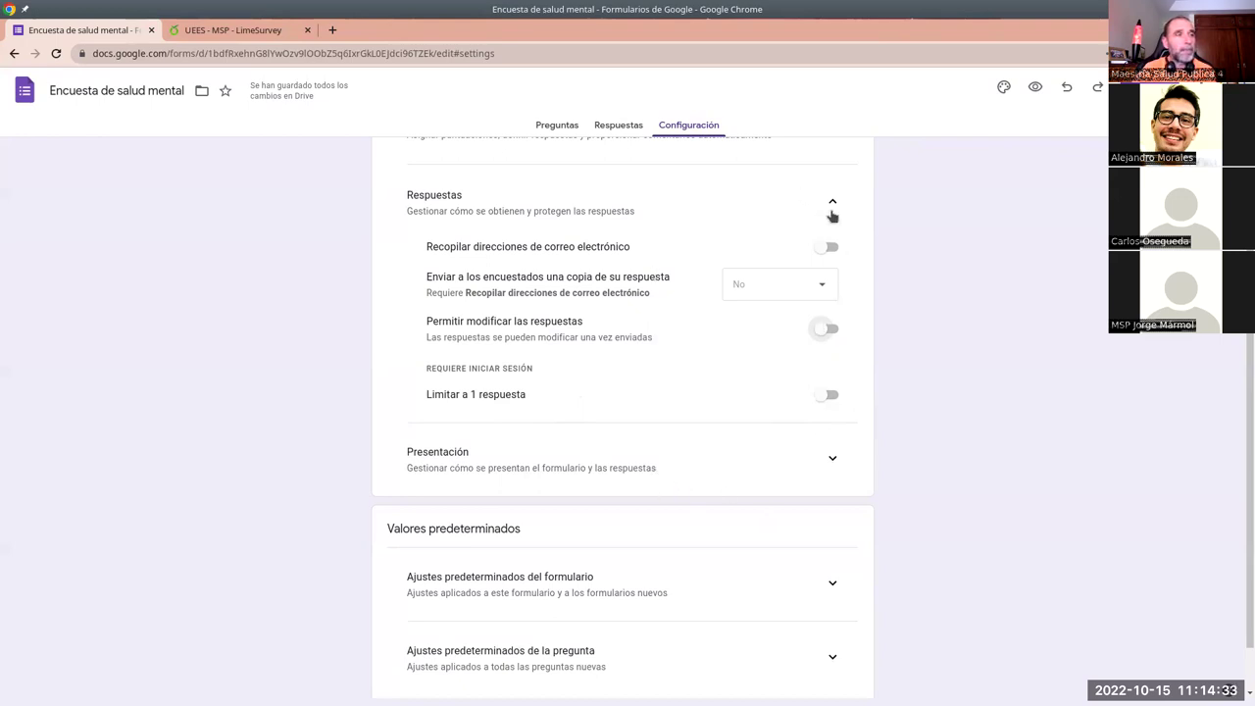
Expand the "Presentación" settings and enable the form's progress bar.
{"action": "left_click", "coordinate": [824, 460]}
{"action": "scroll", "coordinate": [676, 490], "scroll_direction": "down", "scroll_amount": 1}
{"action": "scroll", "coordinate": [674, 497], "scroll_direction": "down", "scroll_amount": 2}
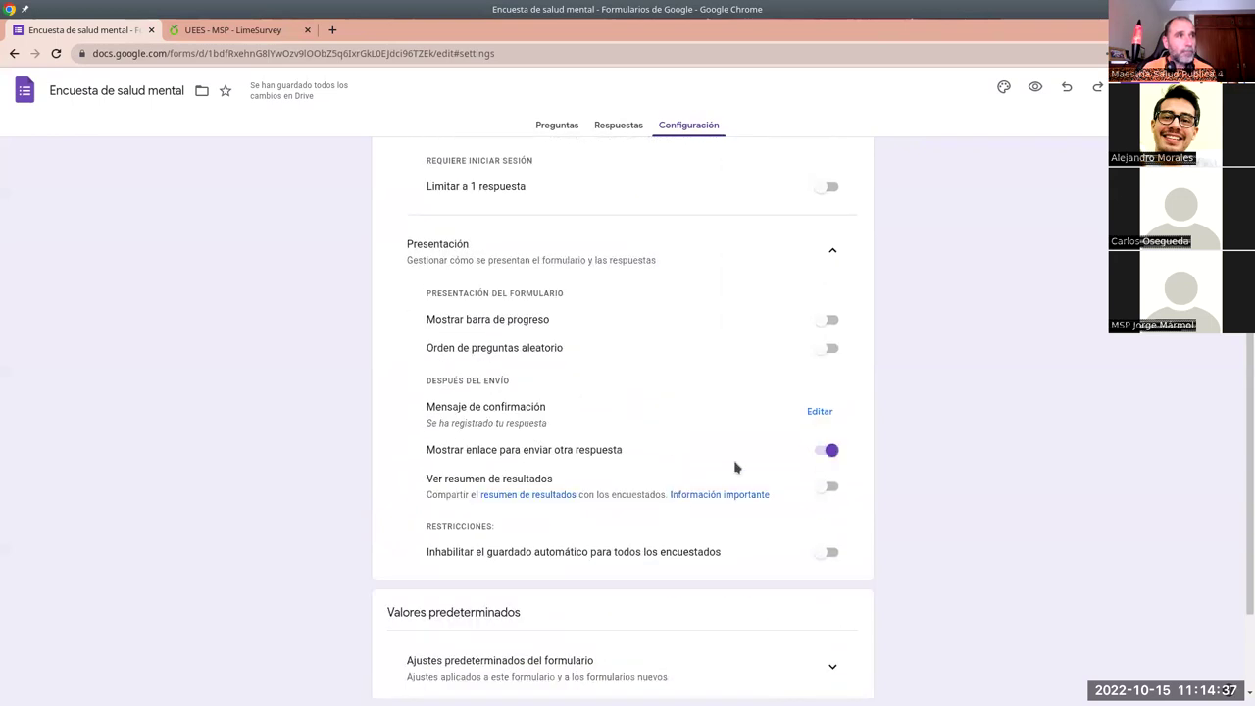
{"action": "left_click", "coordinate": [829, 322]}
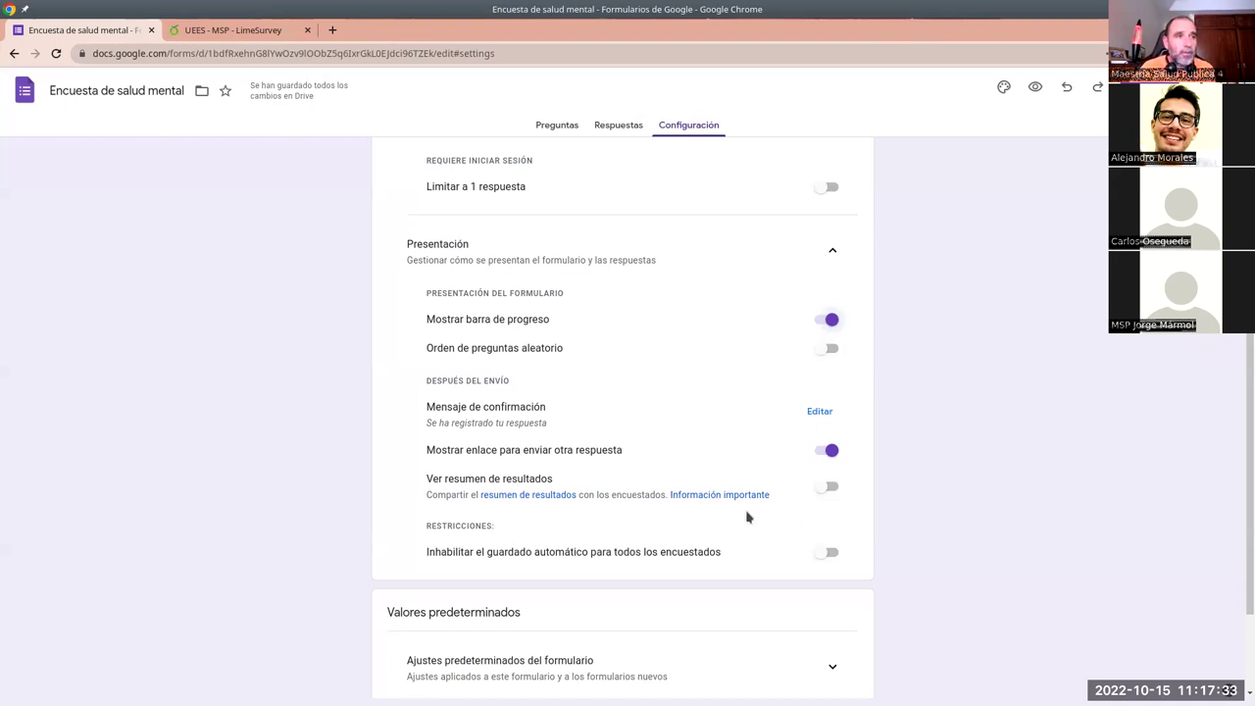
Try disabling automatic saving for all respondents, and turn that restriction off again.
{"action": "scroll", "coordinate": [750, 514], "scroll_direction": "down", "scroll_amount": 2}
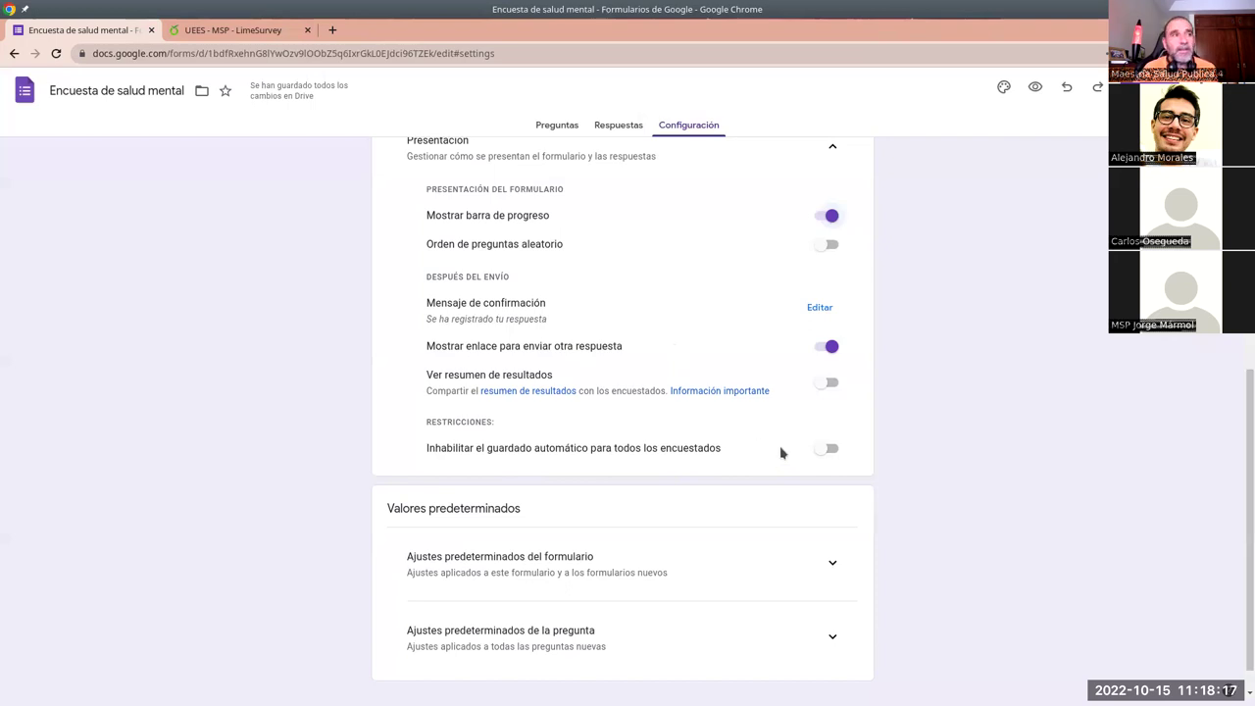
{"action": "left_click", "coordinate": [828, 449]}
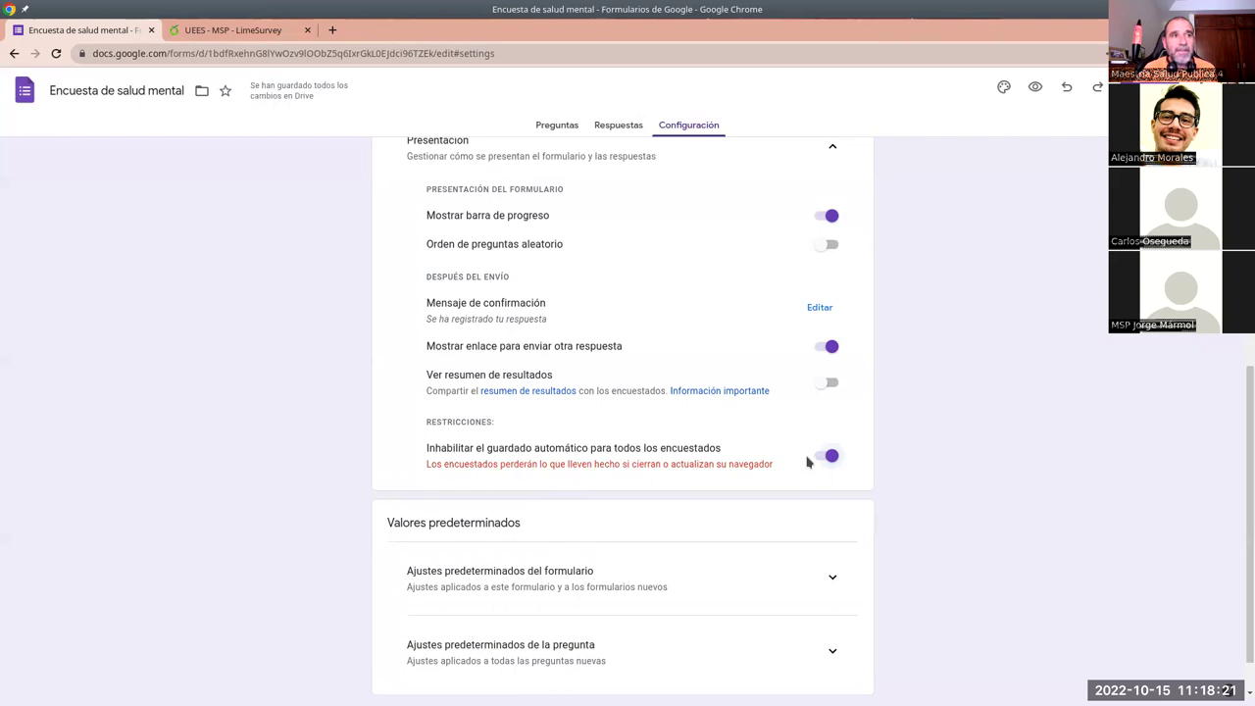
{"action": "left_click", "coordinate": [819, 459]}
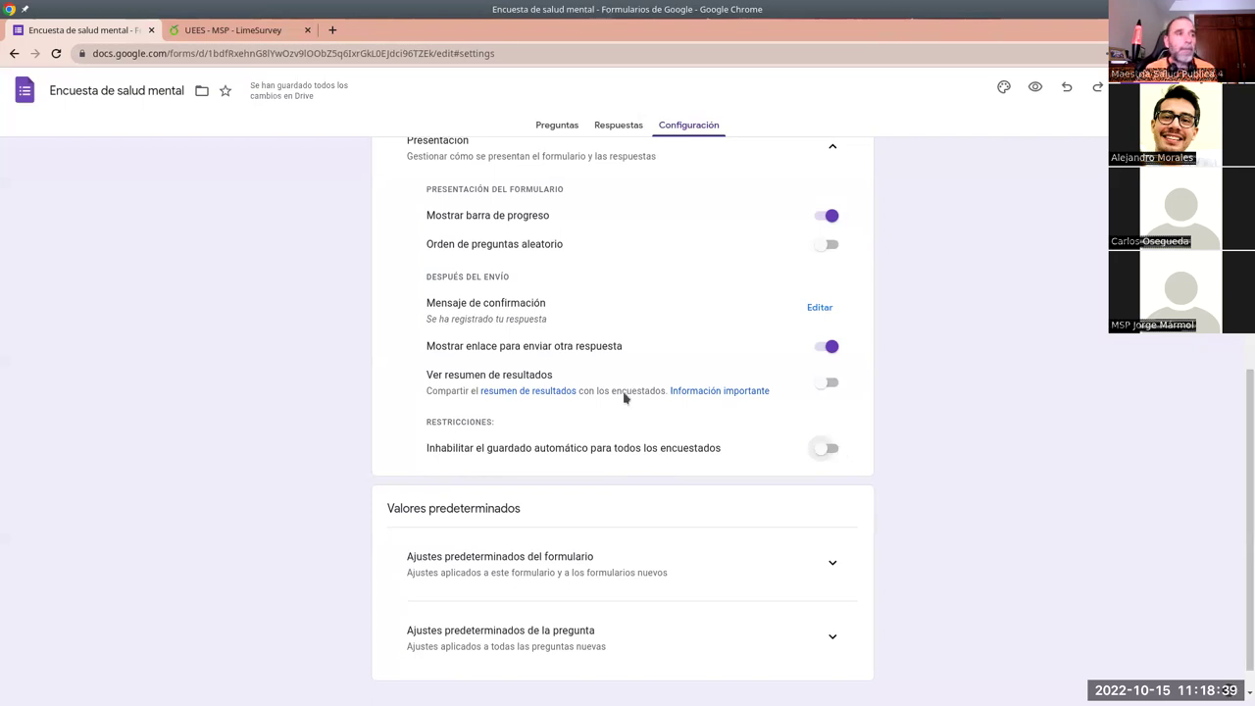
{"action": "scroll", "coordinate": [642, 457], "scroll_direction": "down", "scroll_amount": 1}
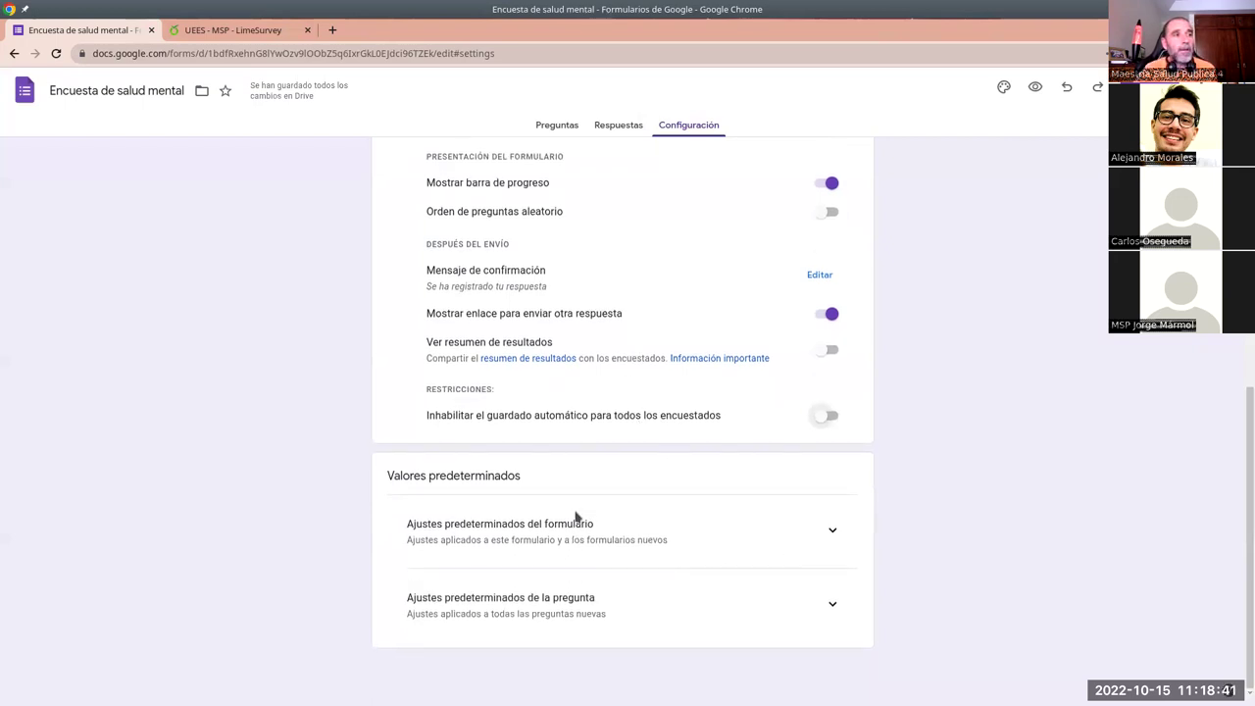
Review the "Ajustes predeterminados del formulario" and "Ajustes predeterminados de la pregunta" sections, leaving the question defaults expanded.
{"action": "left_click", "coordinate": [832, 529]}
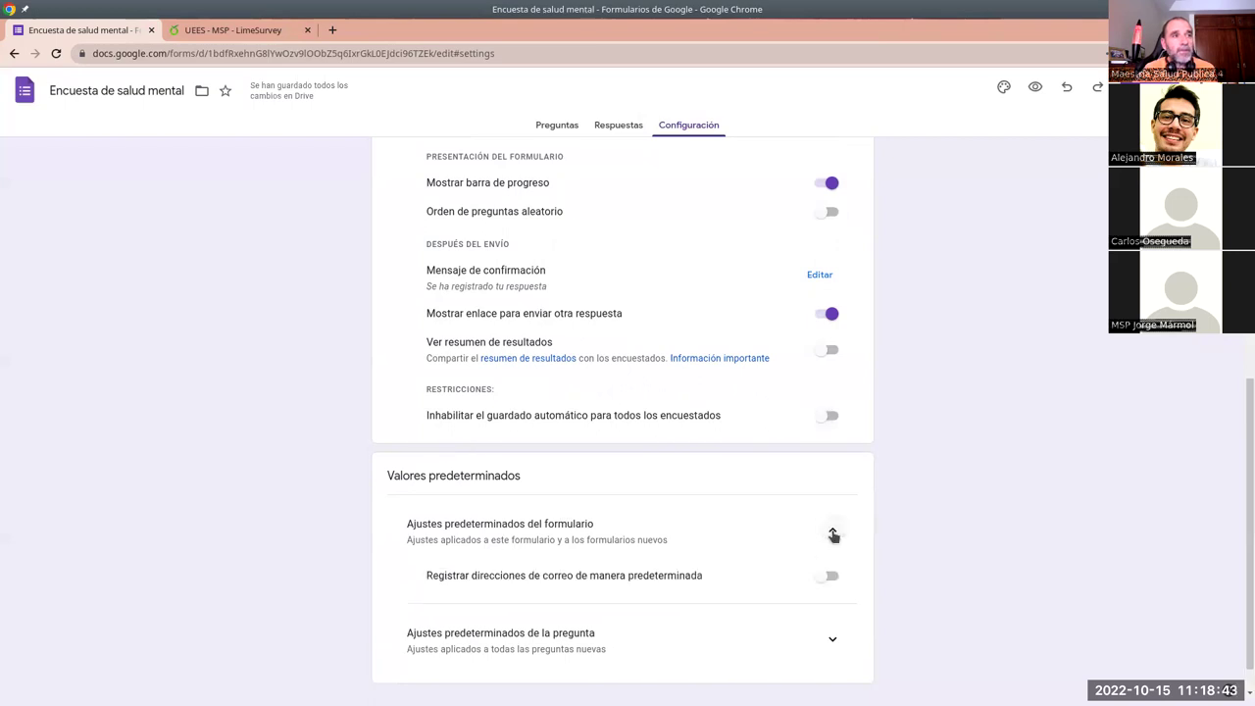
{"action": "scroll", "coordinate": [540, 571], "scroll_direction": "down", "scroll_amount": 1}
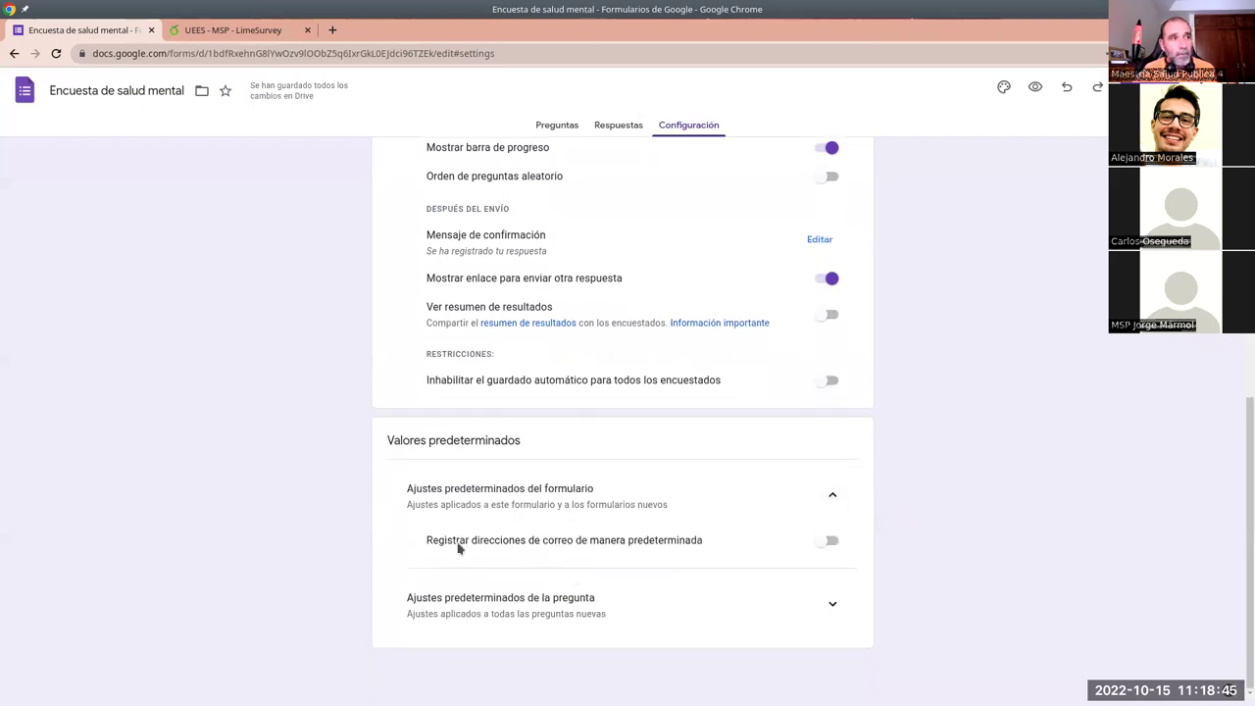
{"action": "left_click", "coordinate": [832, 494]}
{"action": "left_click", "coordinate": [832, 603]}
{"action": "scroll", "coordinate": [667, 603], "scroll_direction": "down", "scroll_amount": 1}
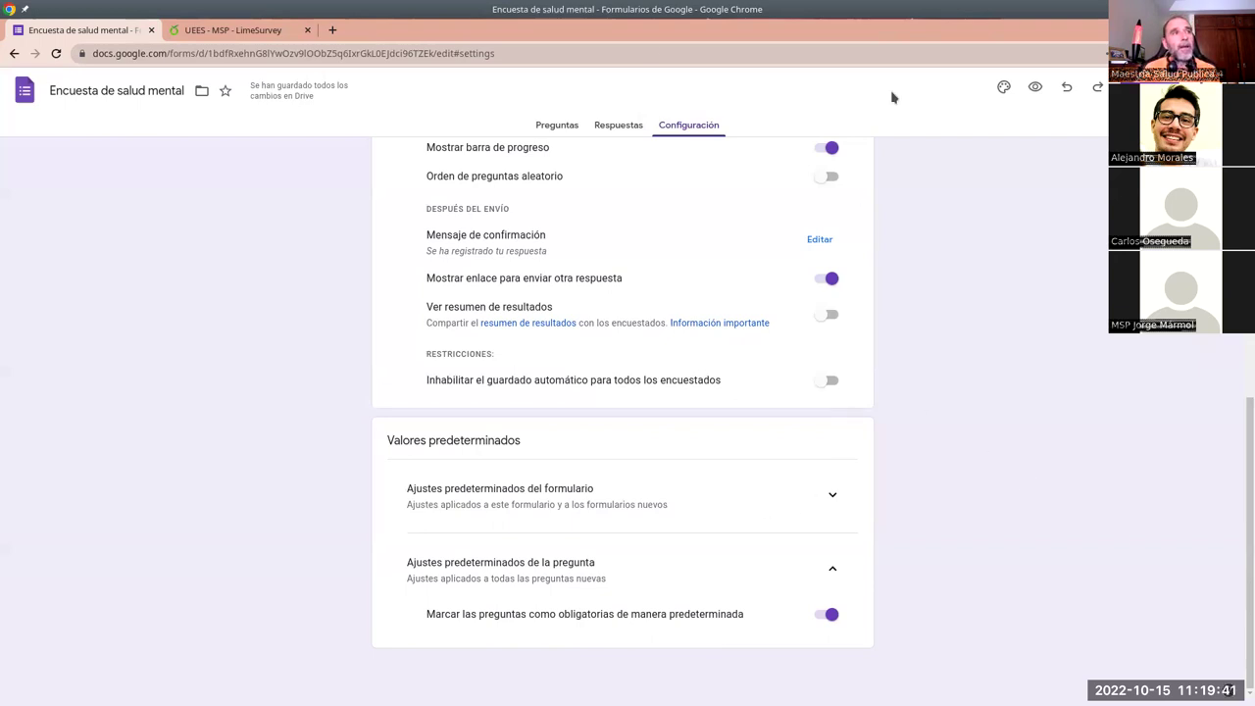
Open the theme customization options and preview the form as respondents see it, closing the preview after reading its message.
{"action": "left_click", "coordinate": [1003, 89]}
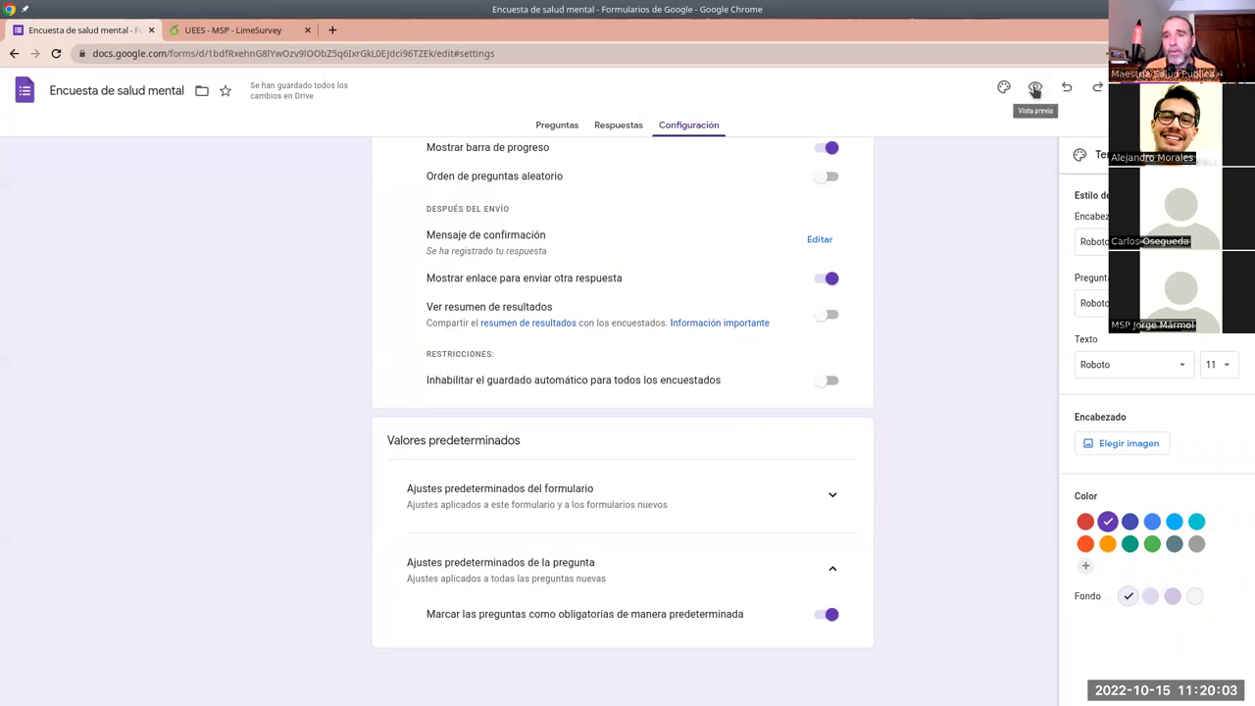
{"action": "left_click", "coordinate": [1035, 89]}
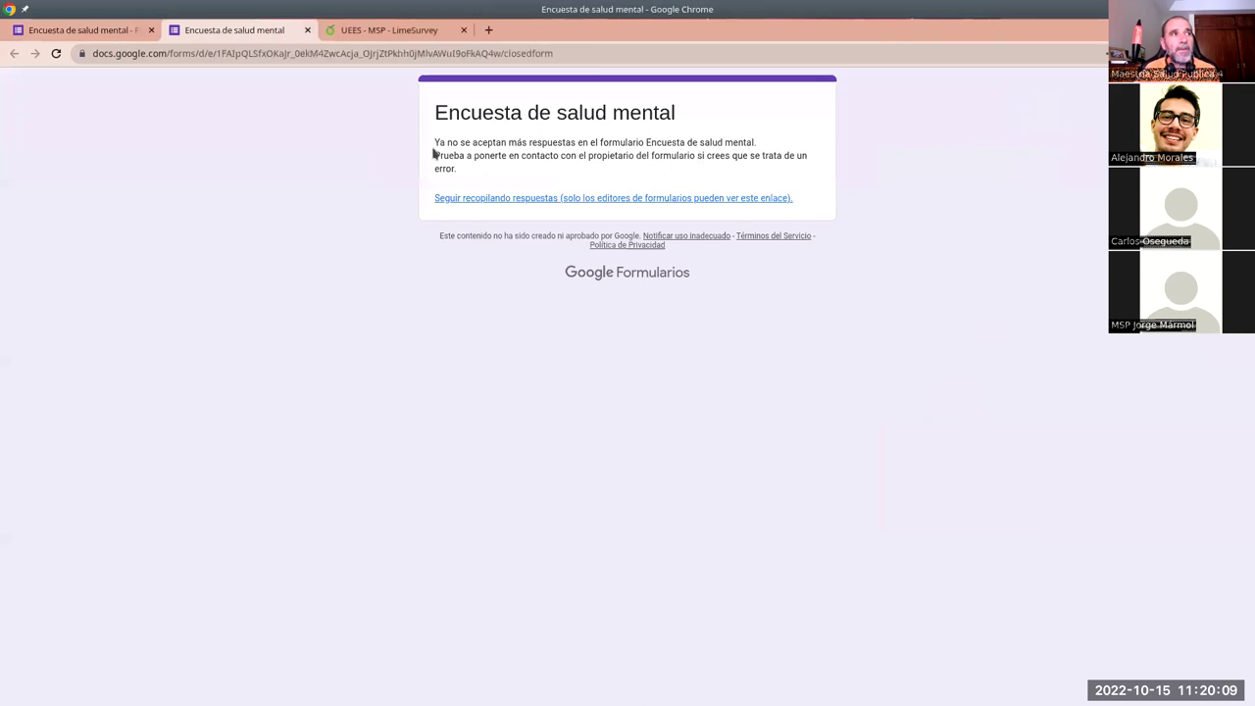
{"action": "left_click_drag", "start_coordinate": [433, 143], "coordinate": [586, 171]}
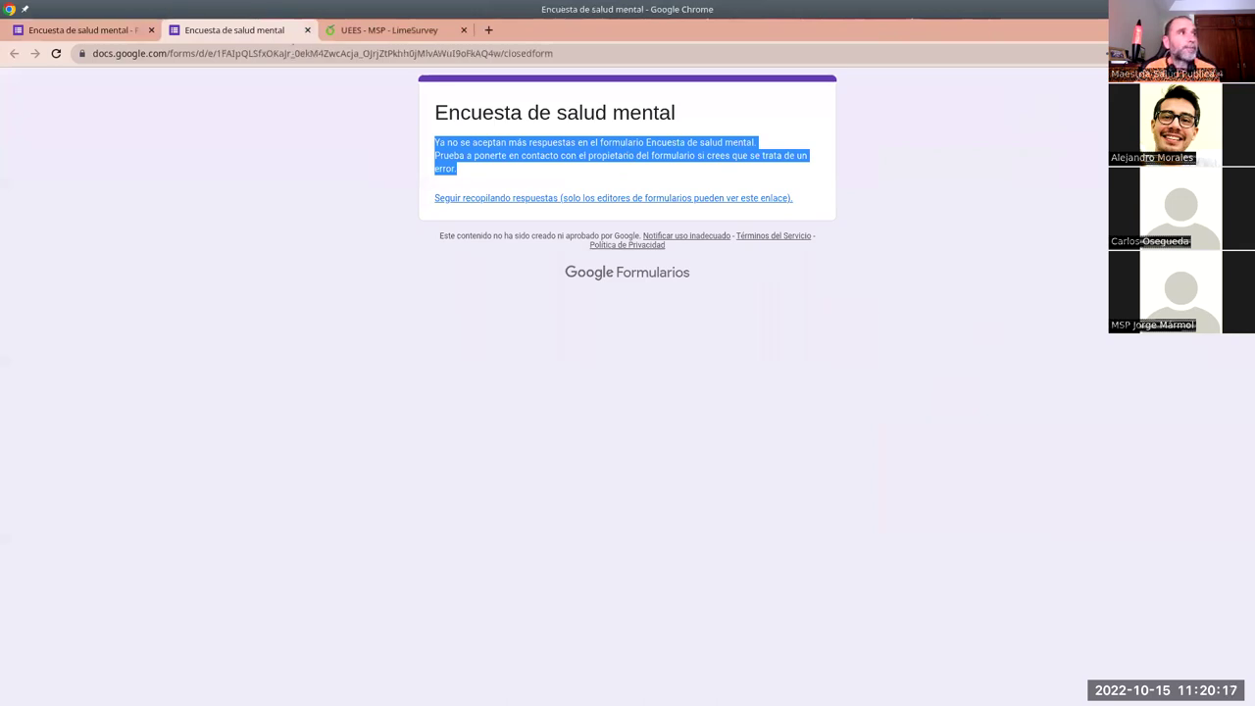
{"action": "left_click", "coordinate": [306, 32]}
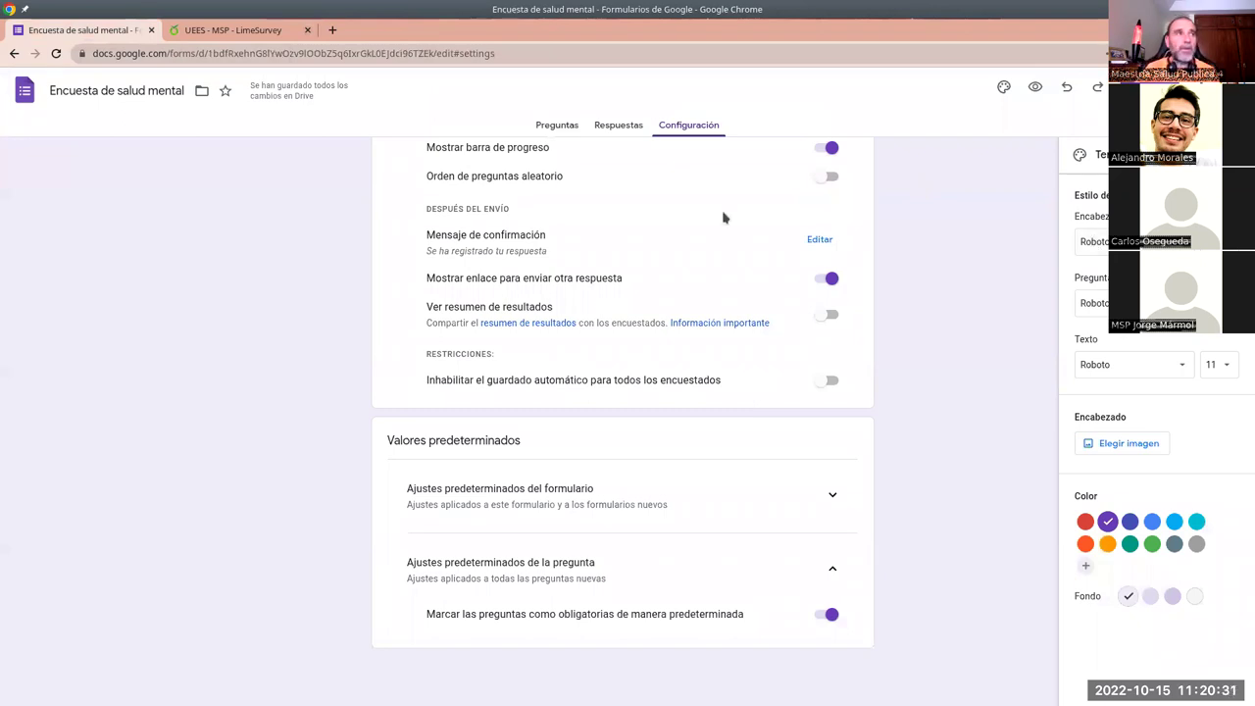
Return to the form's questions and title the first question "¿Cómo se ha sentido hoy?".
{"action": "left_click", "coordinate": [575, 125]}
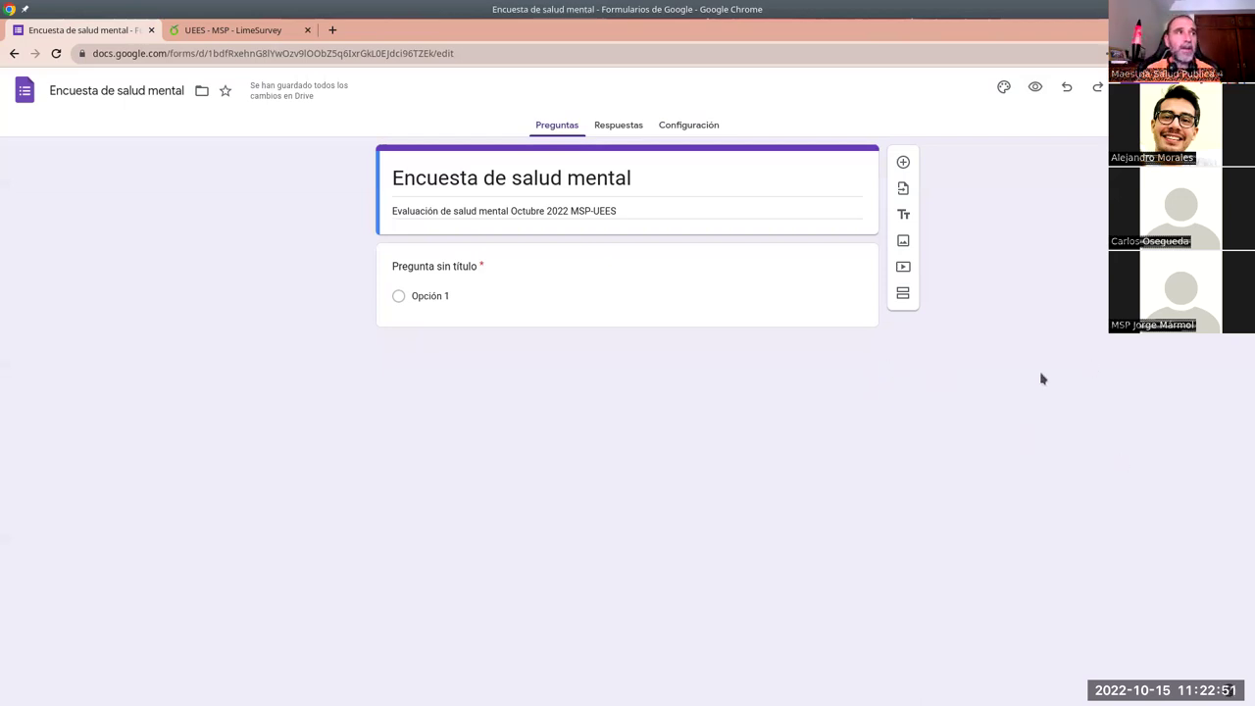
{"action": "left_click", "coordinate": [437, 267]}
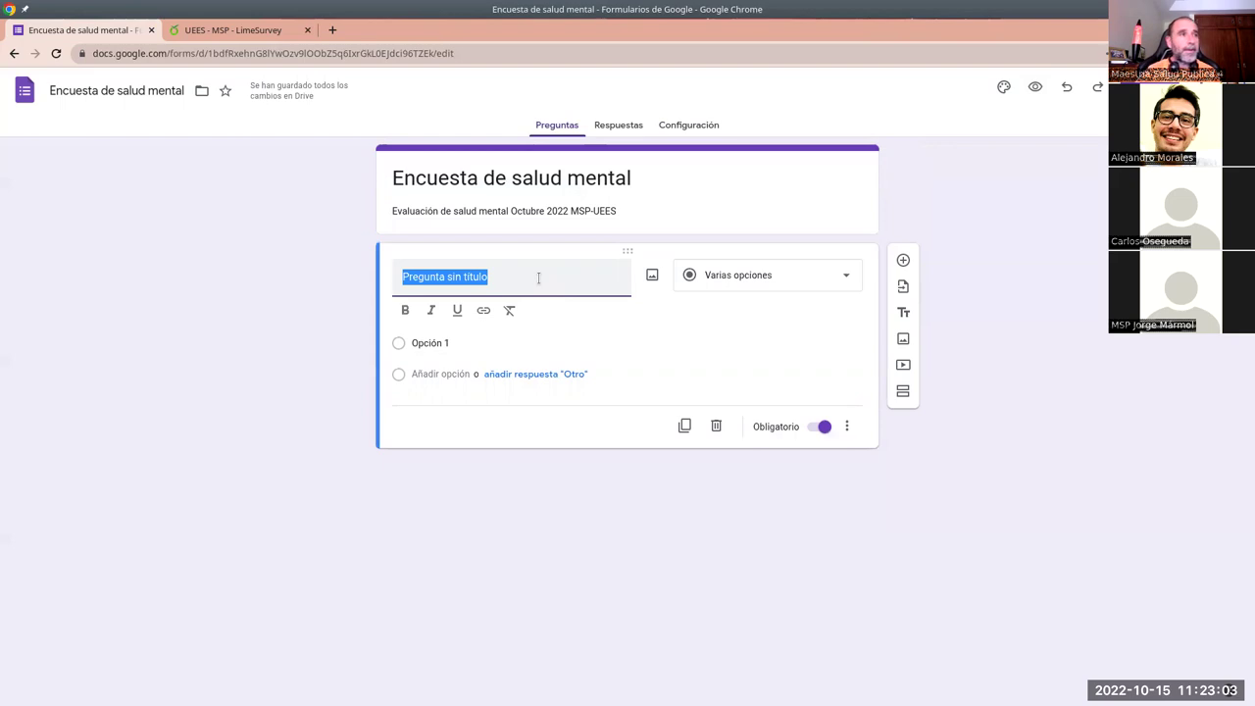
{"action": "type", "text": "¿Cómo "}
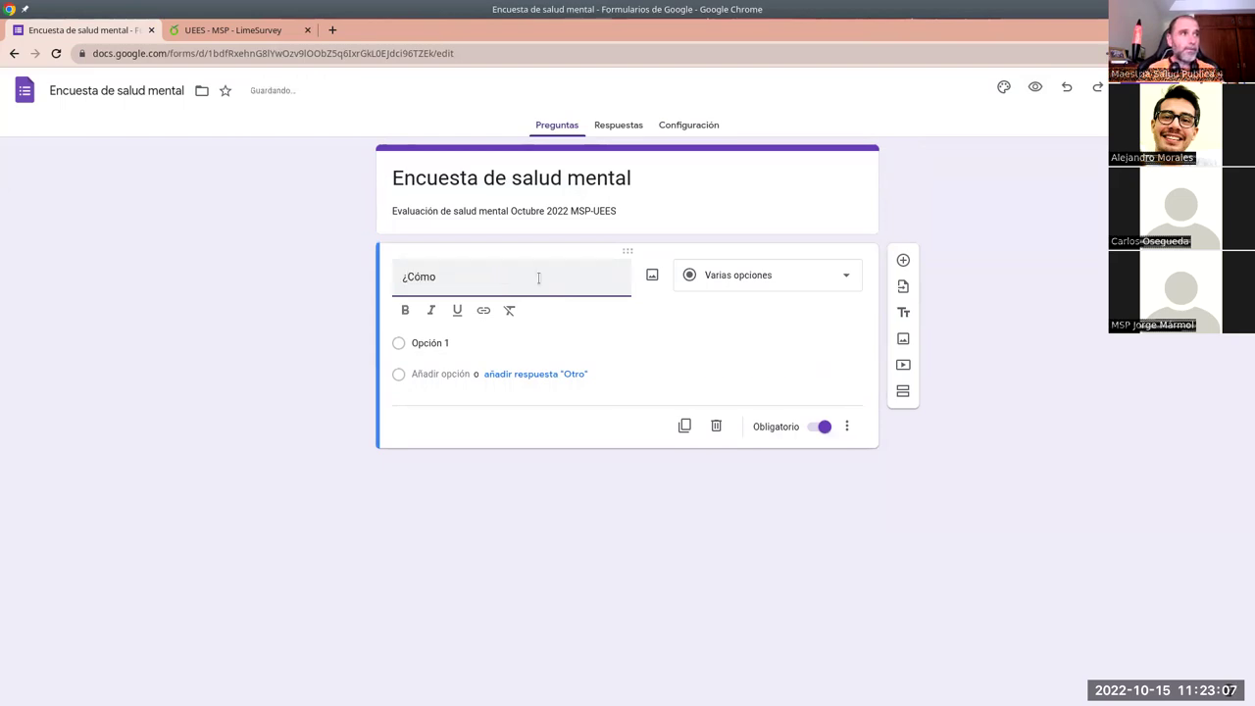
{"action": "type", "text": "se ha"}
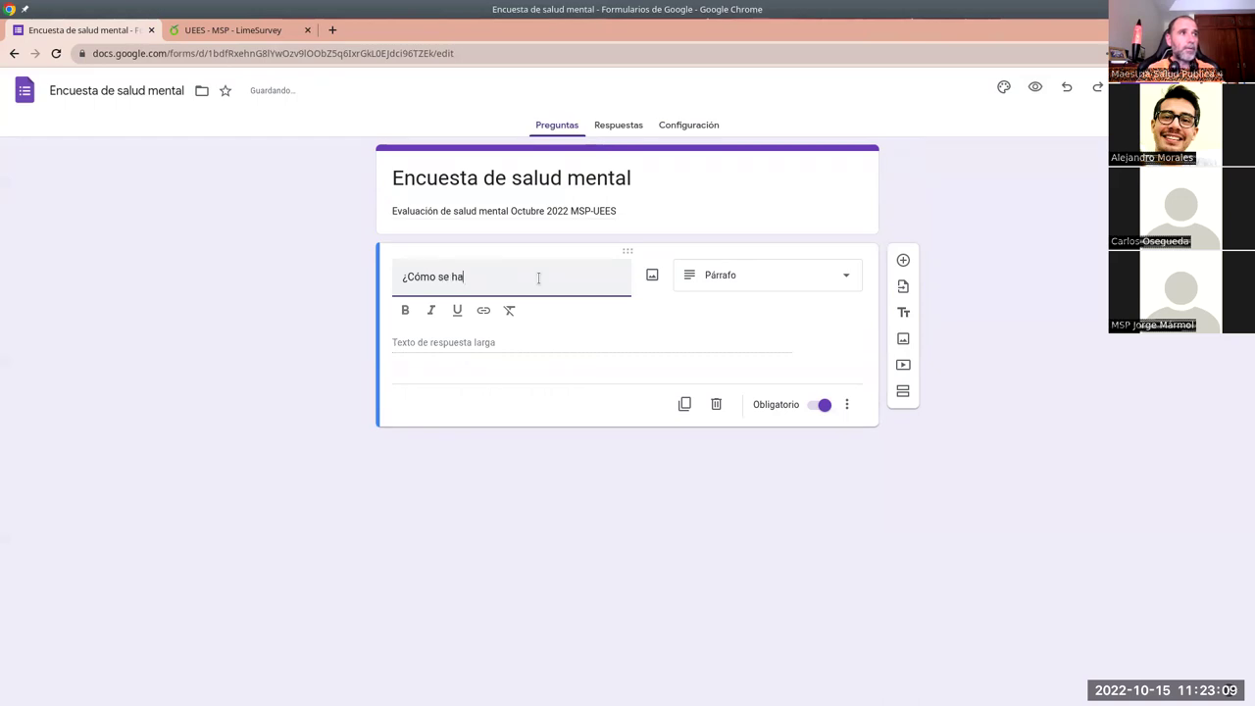
{"action": "type", "text": " sentido hoy?"}
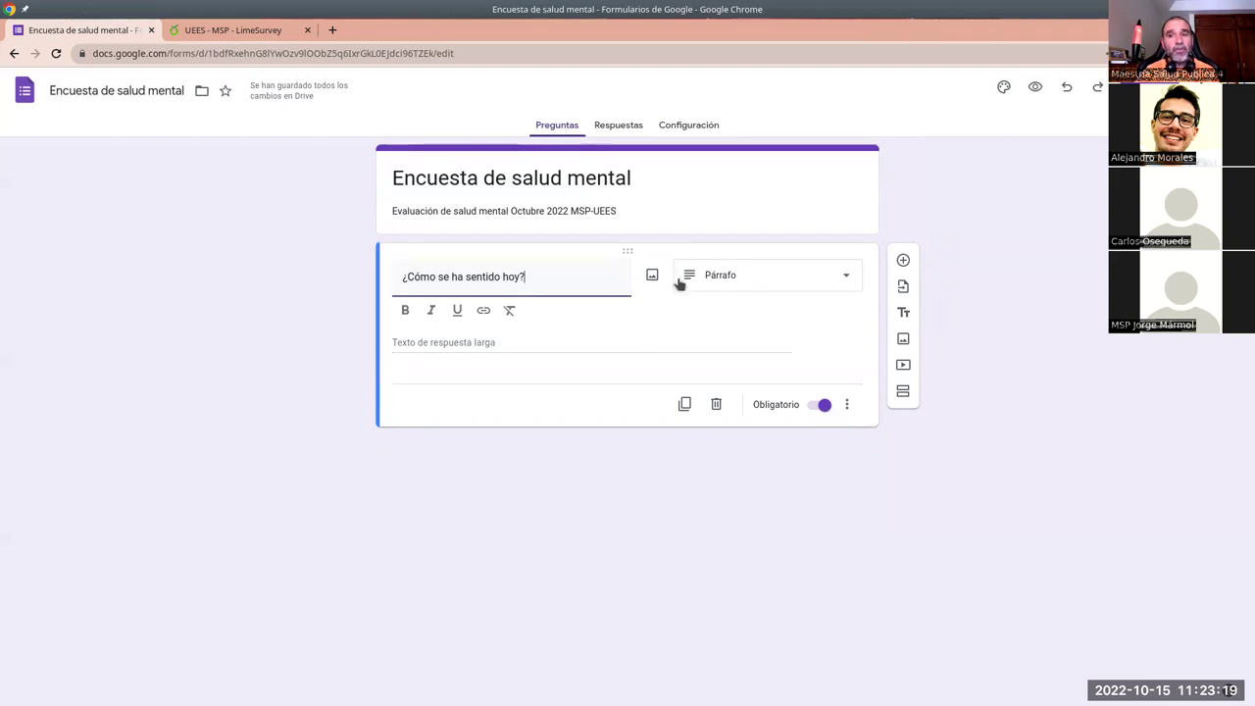
Change the first question's type to "Varias opciones" and enter the answers "Muy bien", "Bien" and "Regular".
{"action": "left_click", "coordinate": [795, 283]}
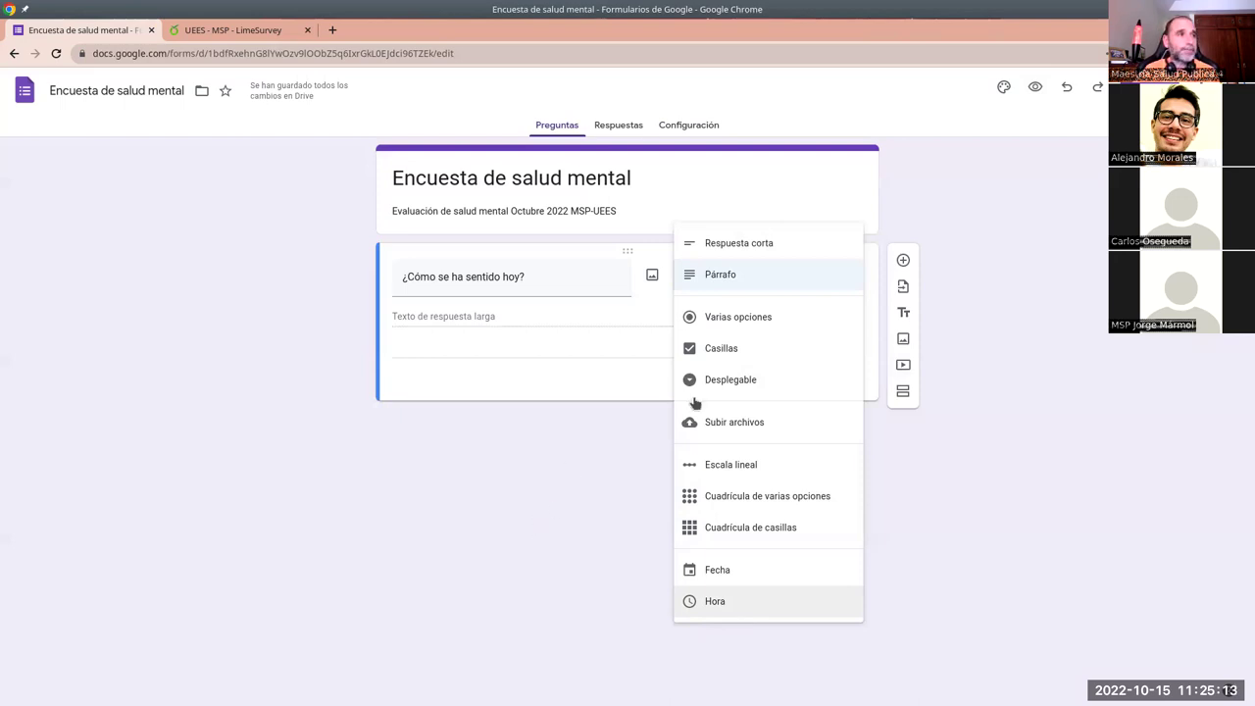
{"action": "left_click", "coordinate": [739, 324]}
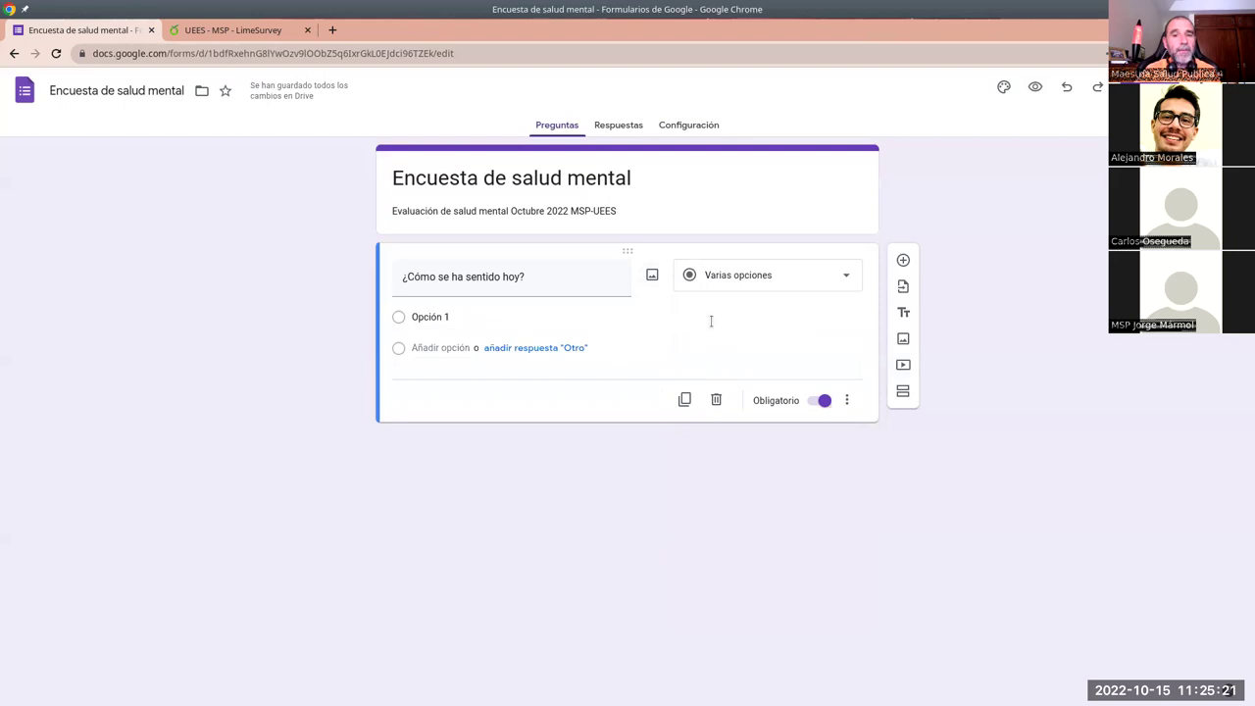
{"action": "left_click", "coordinate": [538, 320]}
{"action": "type", "text": "Muy bien"}
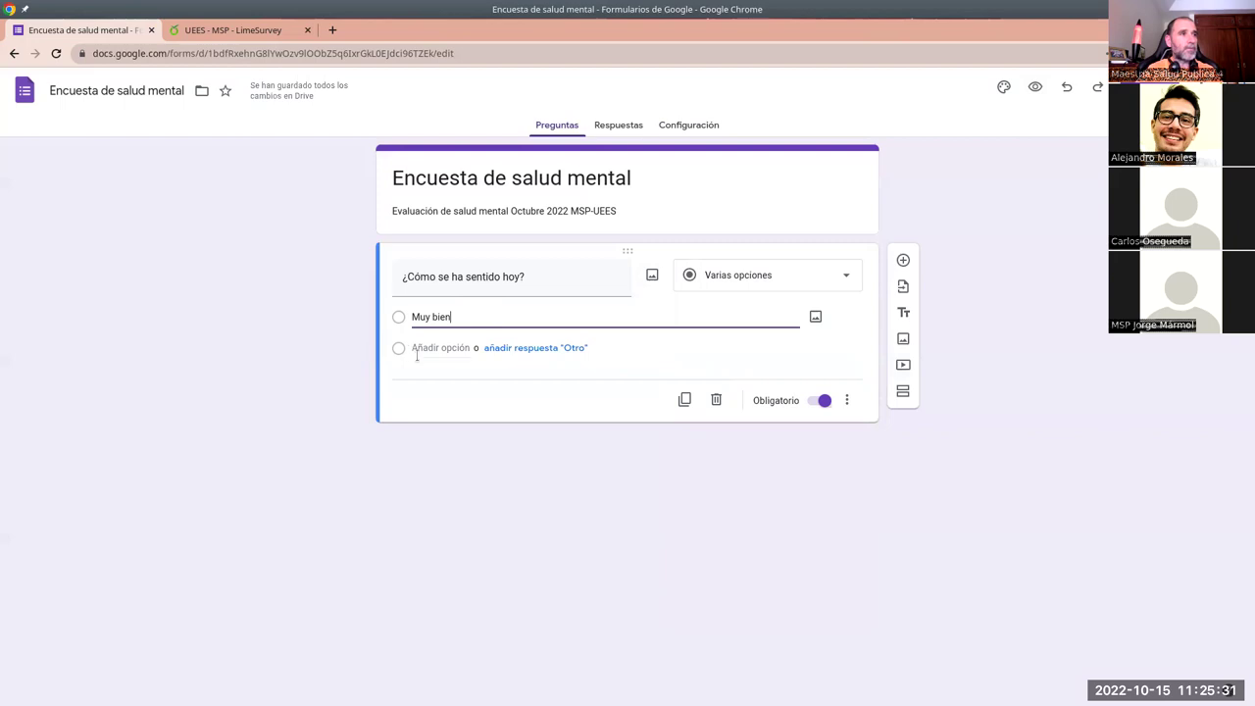
{"action": "left_click", "coordinate": [433, 345]}
{"action": "type", "text": "Bien"}
{"action": "key", "text": "Return"}
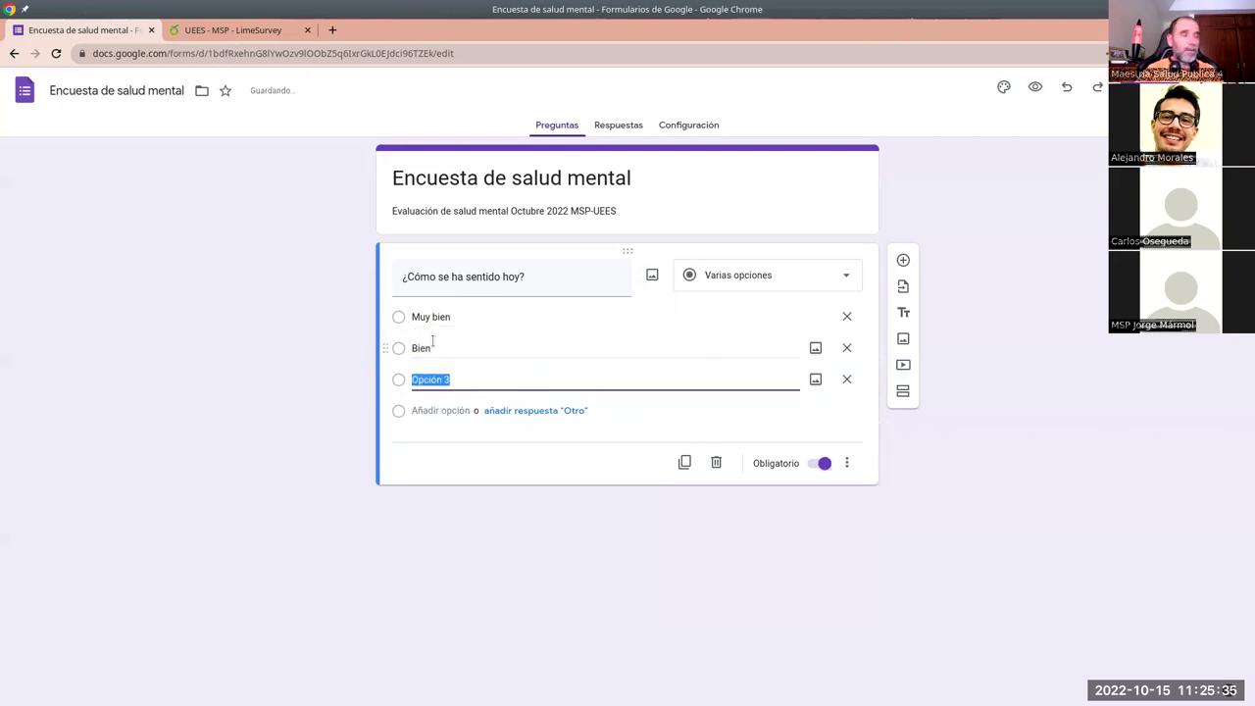
{"action": "type", "text": "Regular"}
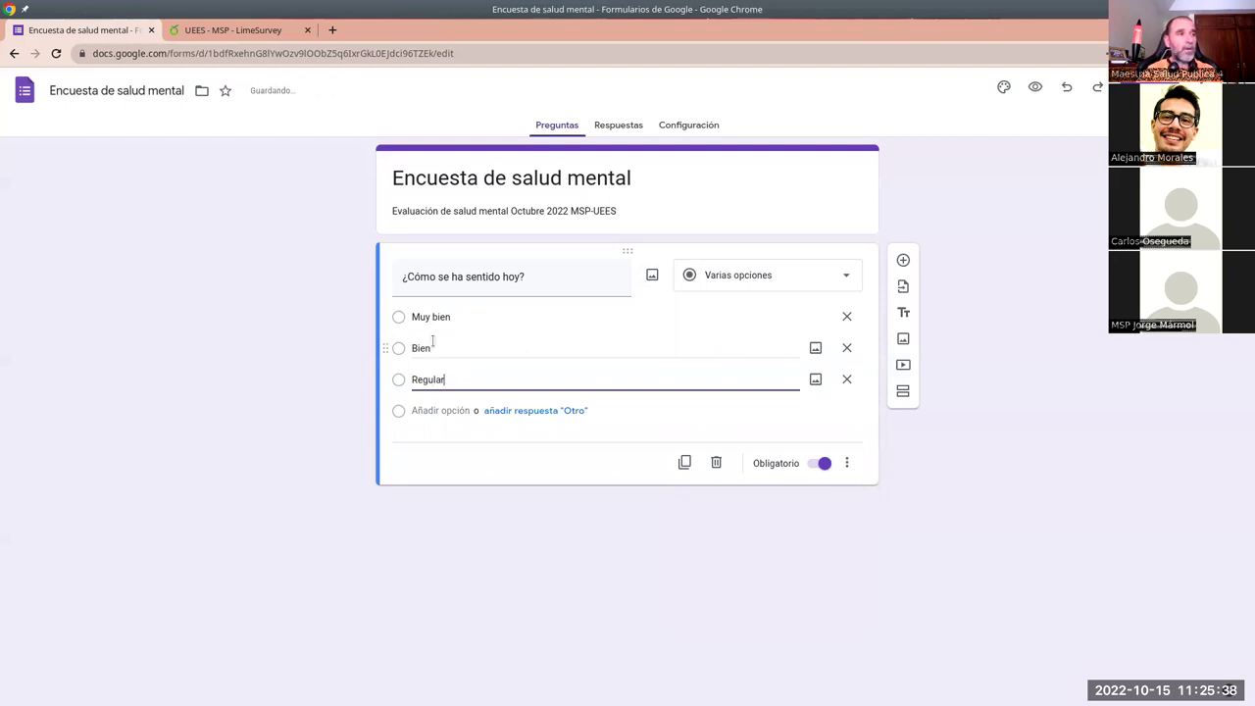
Add the answers "Mal" and "Muy mal" to the first question.
{"action": "key", "text": "Return"}
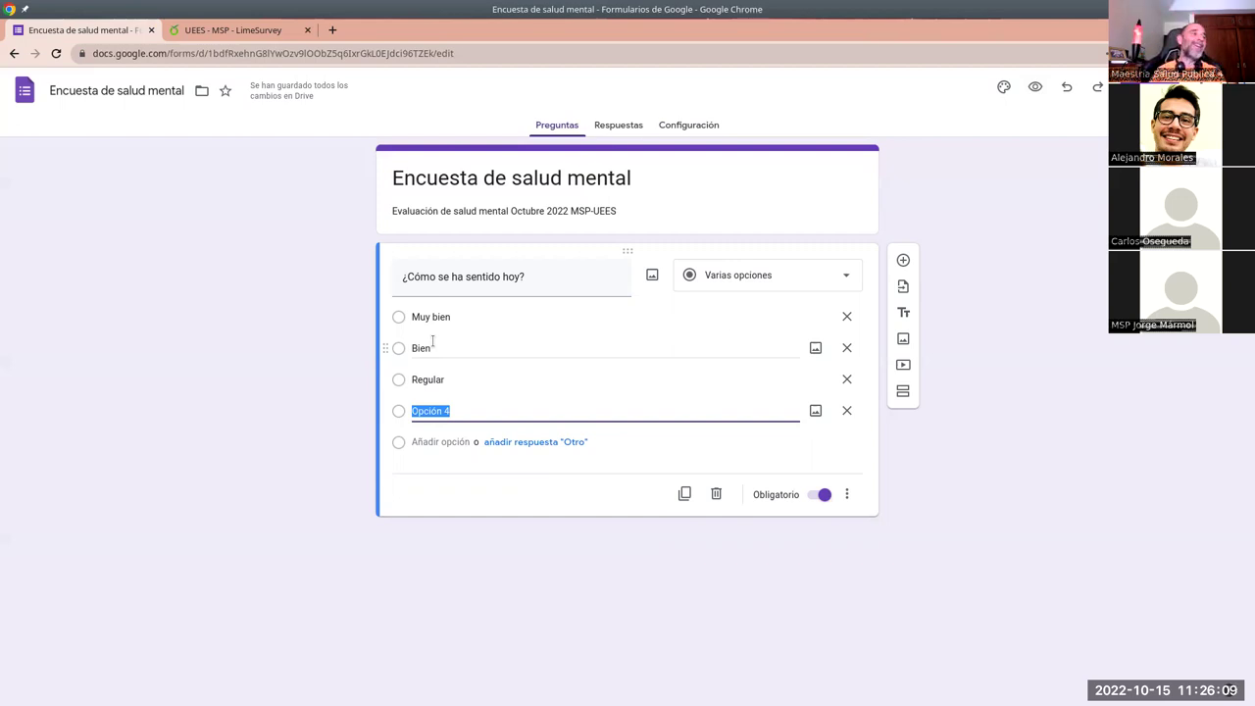
{"action": "type", "text": "M"}
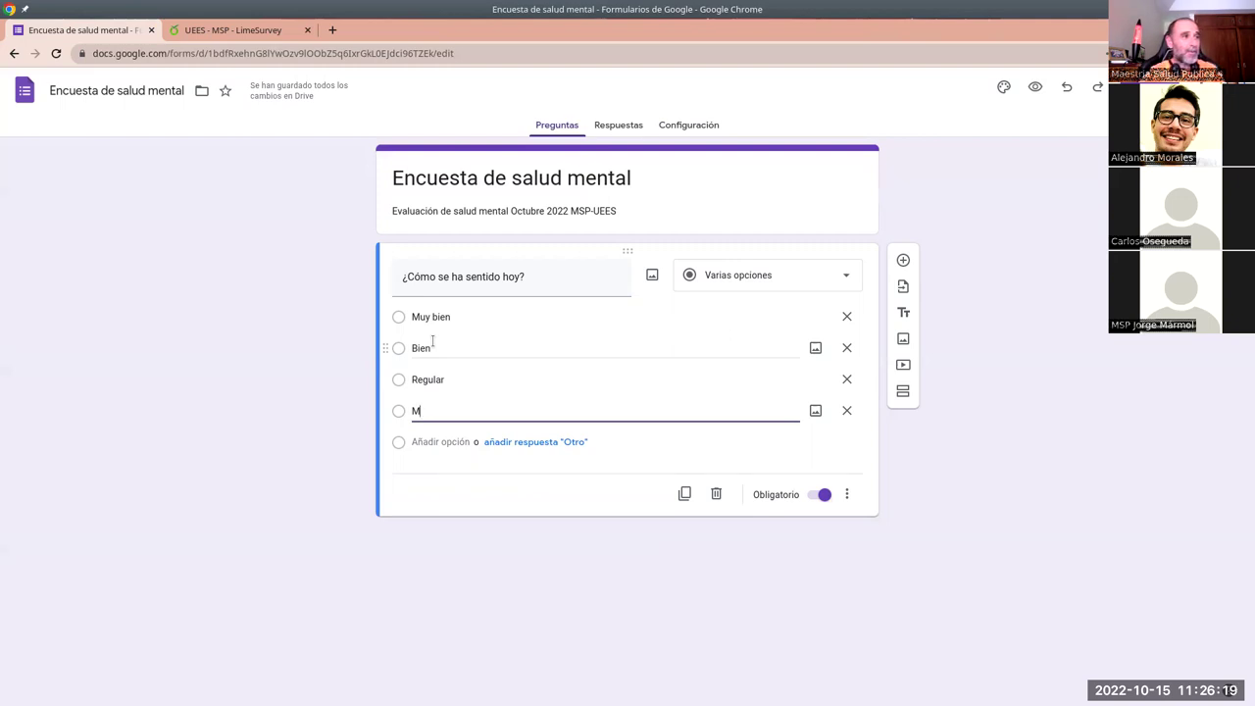
{"action": "type", "text": "a"}
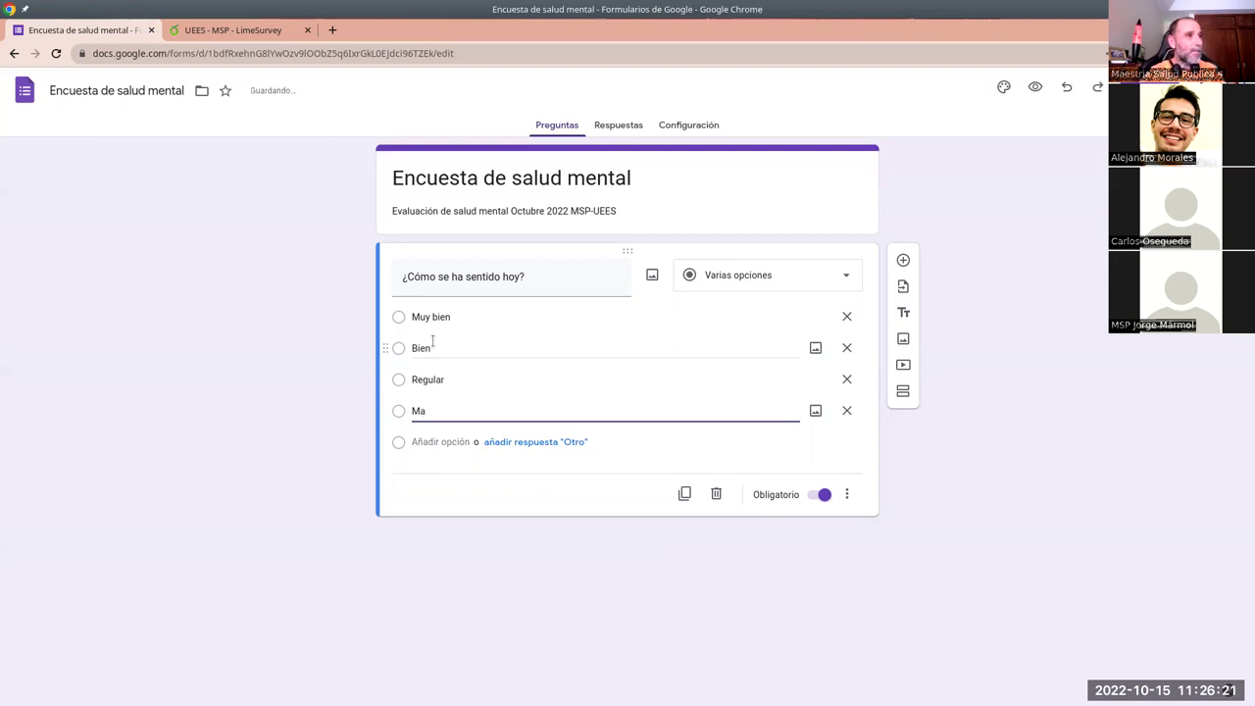
{"action": "type", "text": "l"}
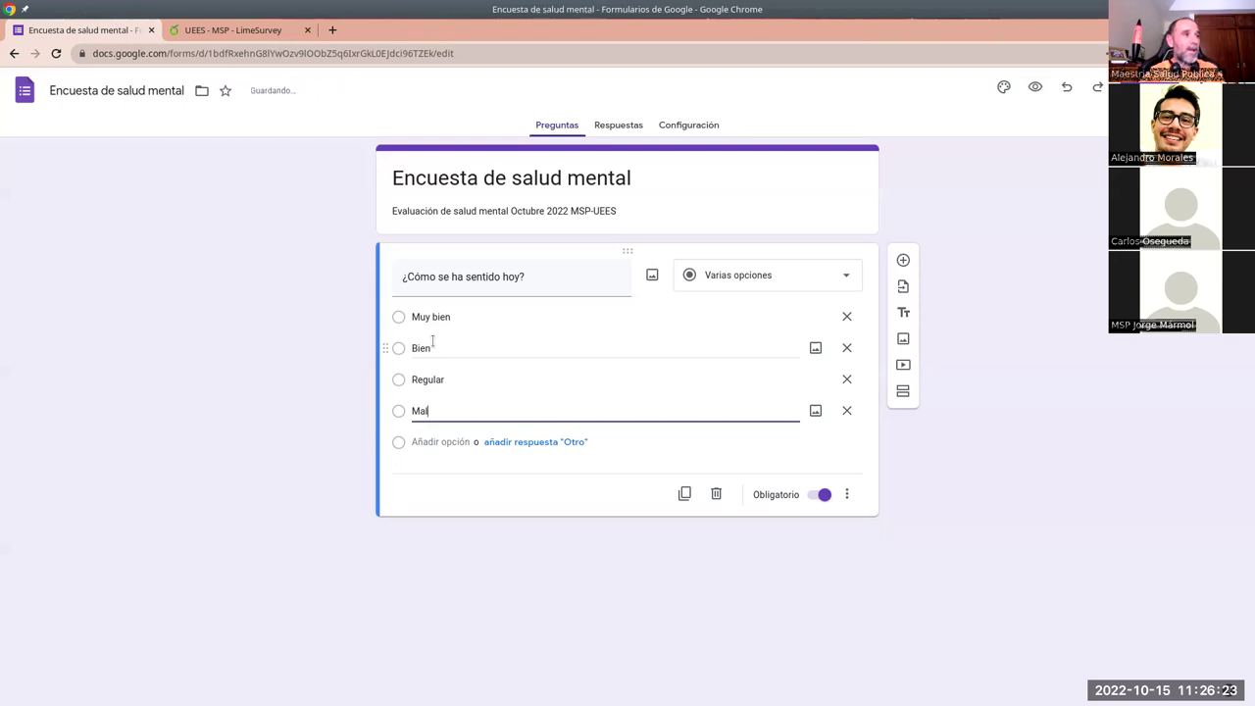
{"action": "left_click", "coordinate": [414, 442]}
{"action": "type", "text": "Muy mal"}
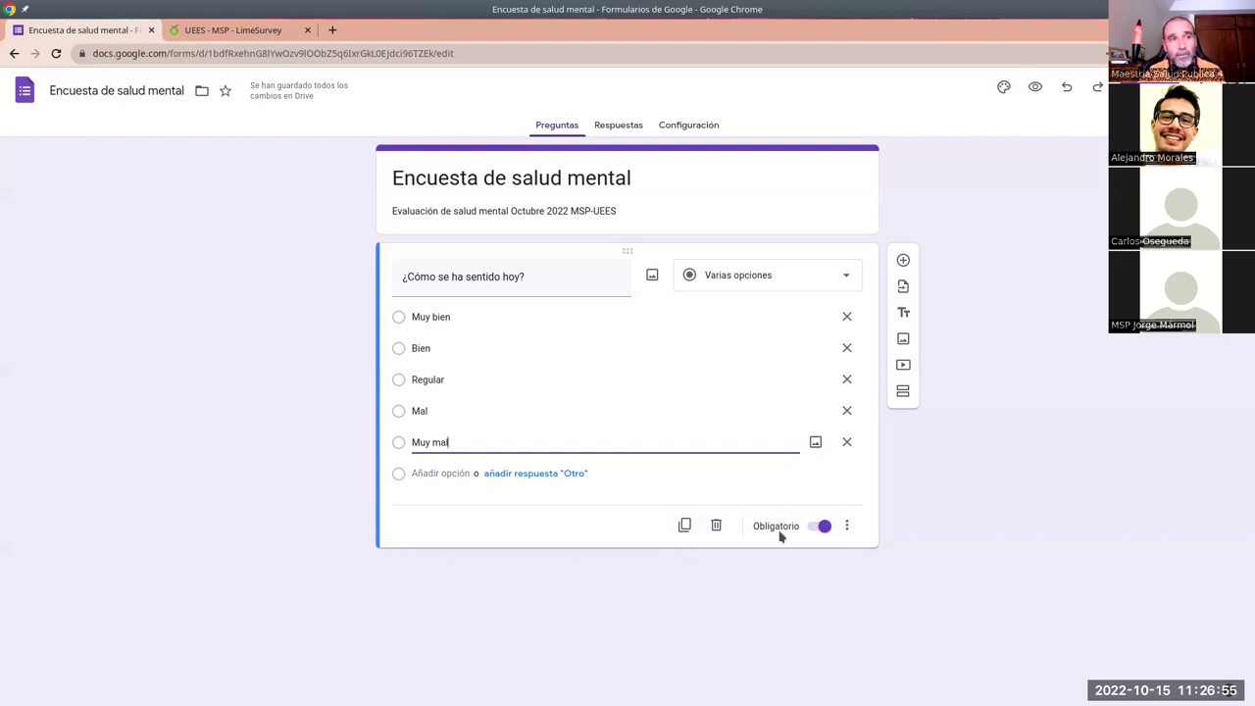
Show a description on the first question and fill it with "Seleccione la opción que más se ajuste".
{"action": "left_click", "coordinate": [848, 526]}
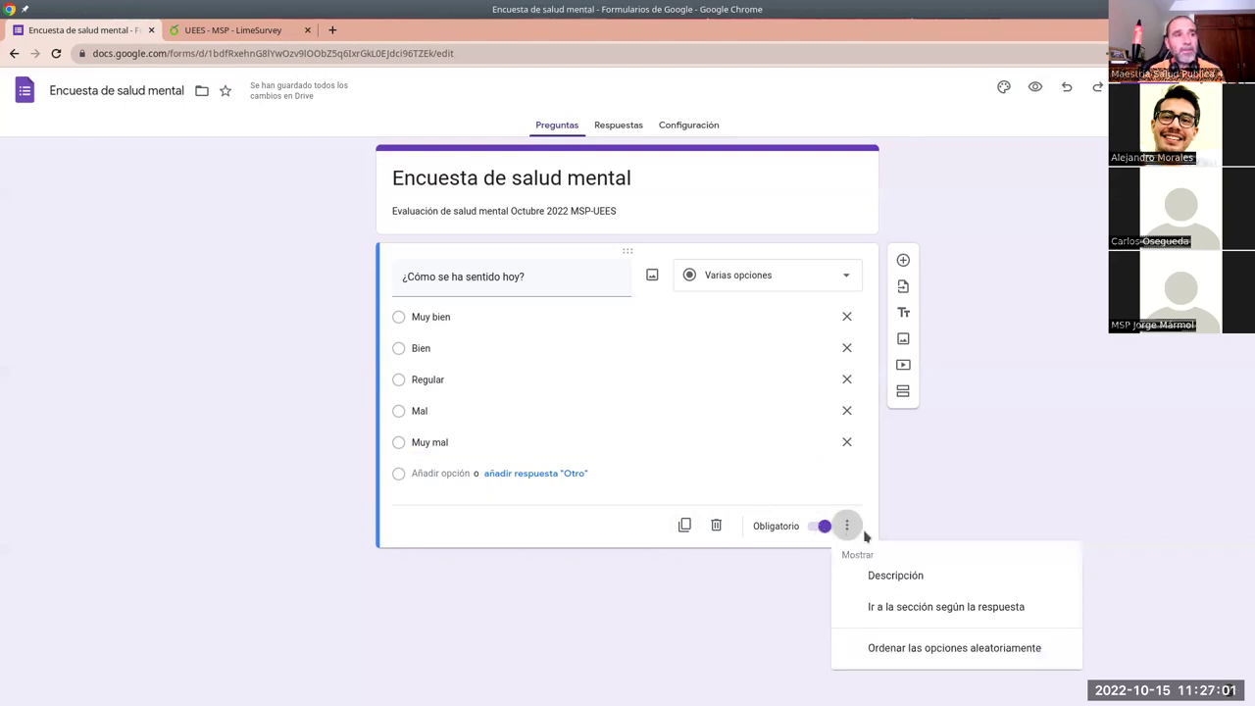
{"action": "left_click", "coordinate": [891, 579]}
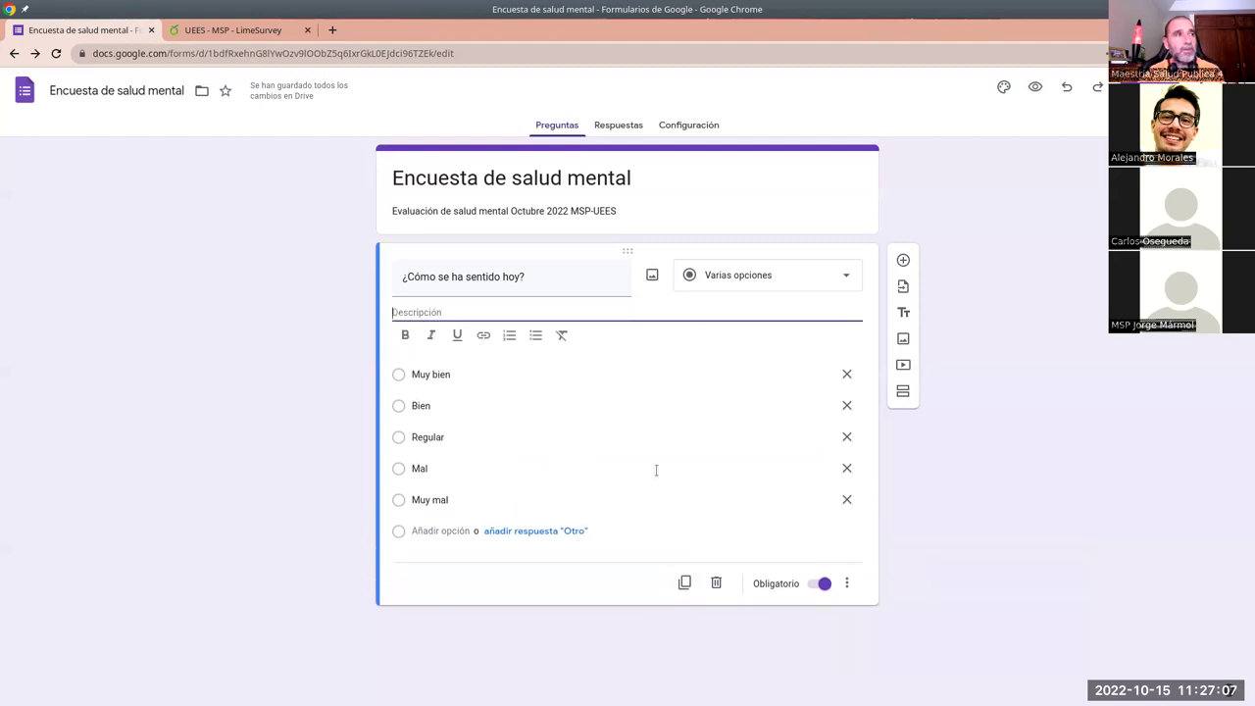
{"action": "type", "text": "Des"}
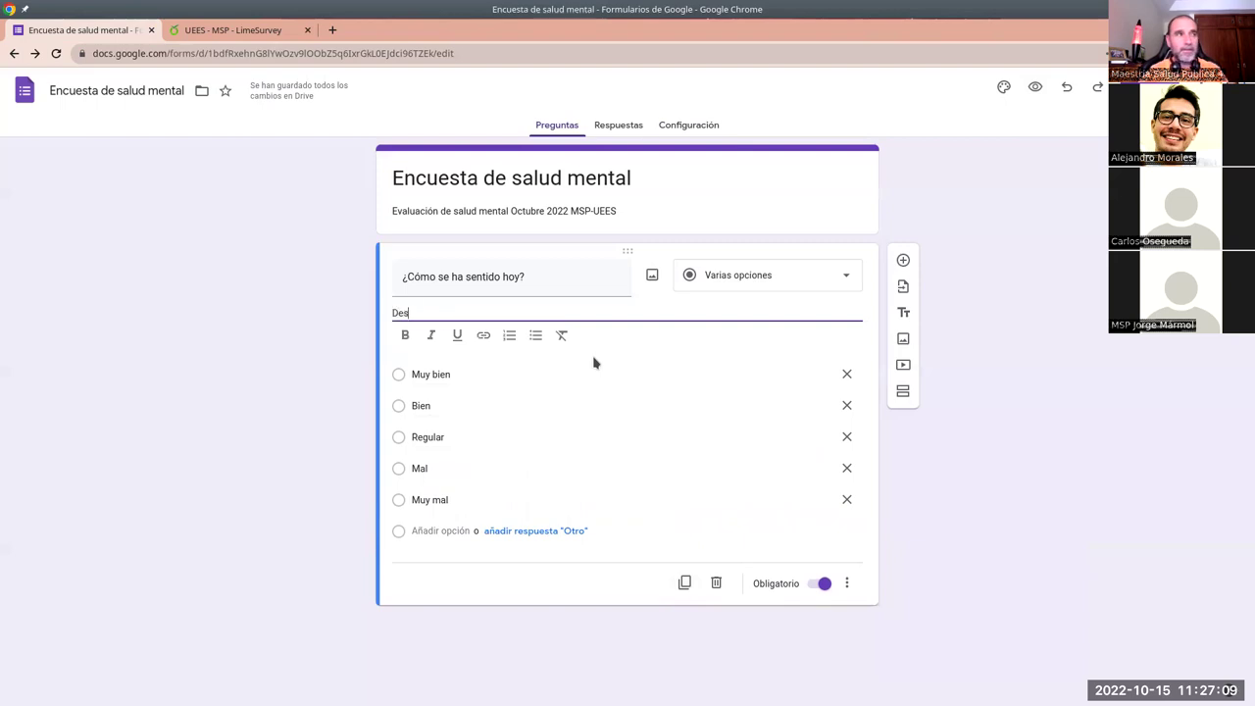
{"action": "key", "text": "BackSpace"}
{"action": "key", "text": "BackSpace"}
{"action": "key", "text": "BackSpace"}
{"action": "key", "text": "BackSpace"}
{"action": "type", "text": "Seleccione la opción que más"}
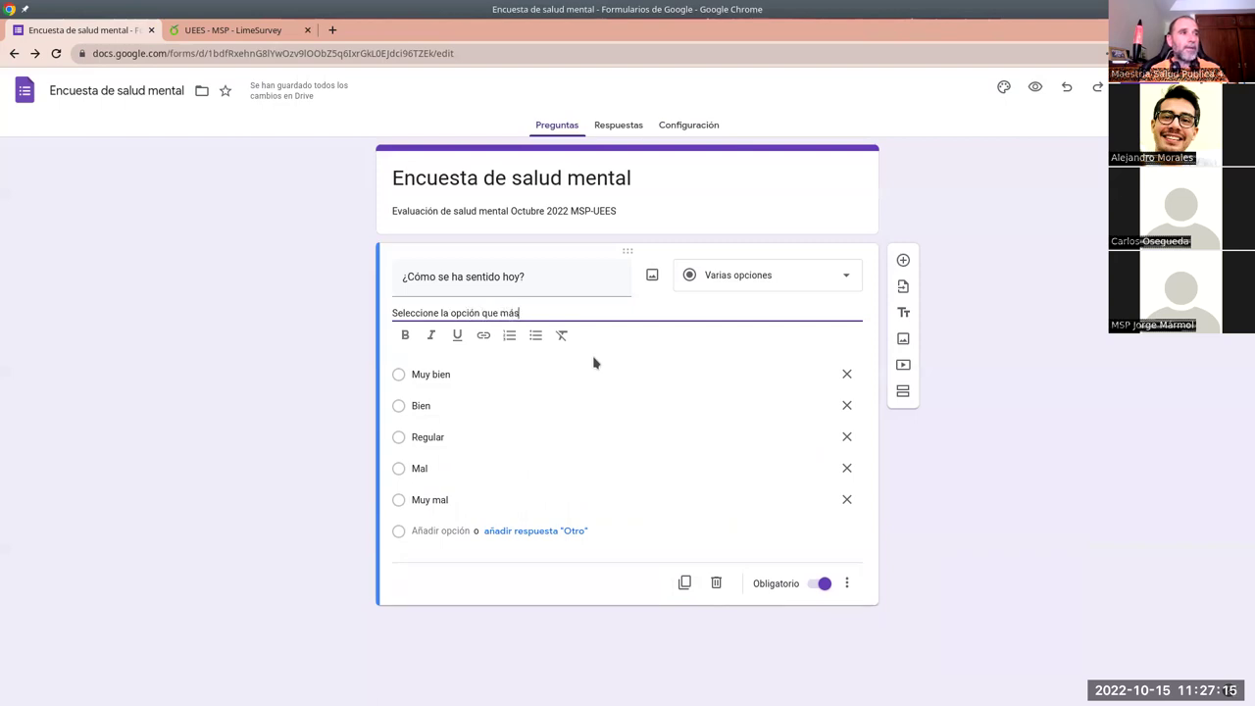
{"action": "type", "text": " se ajuste"}
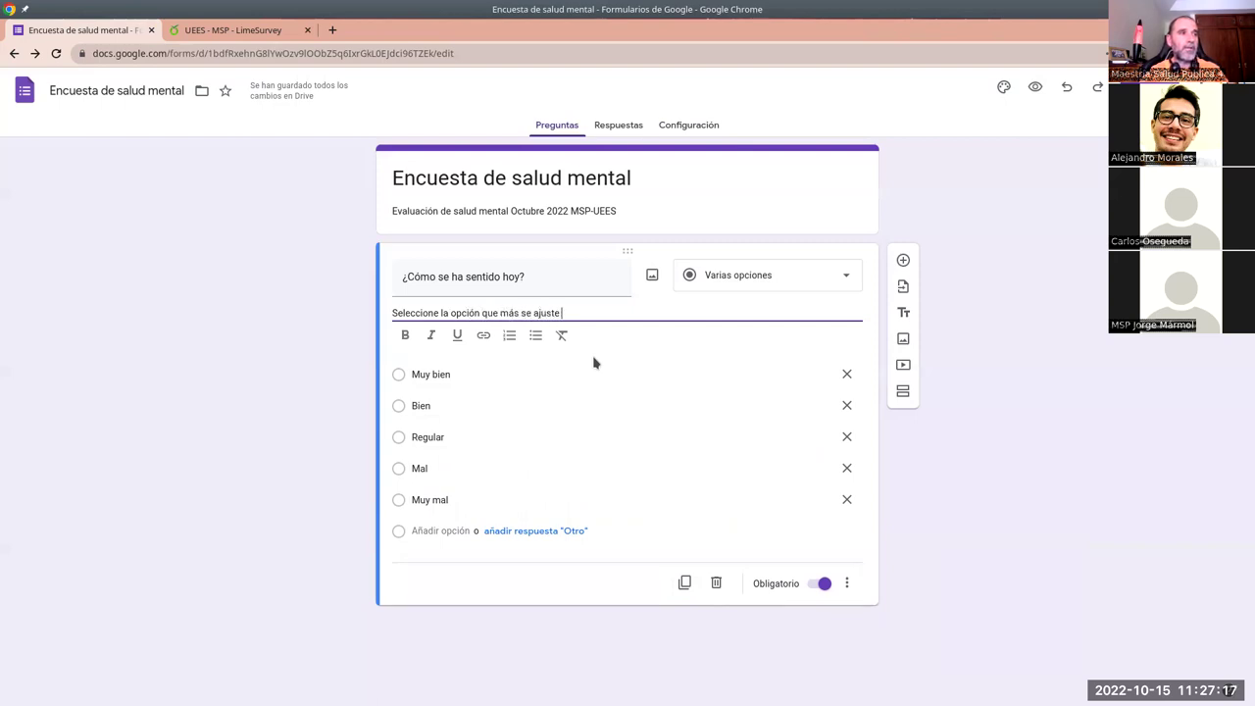
{"action": "left_click", "coordinate": [846, 583]}
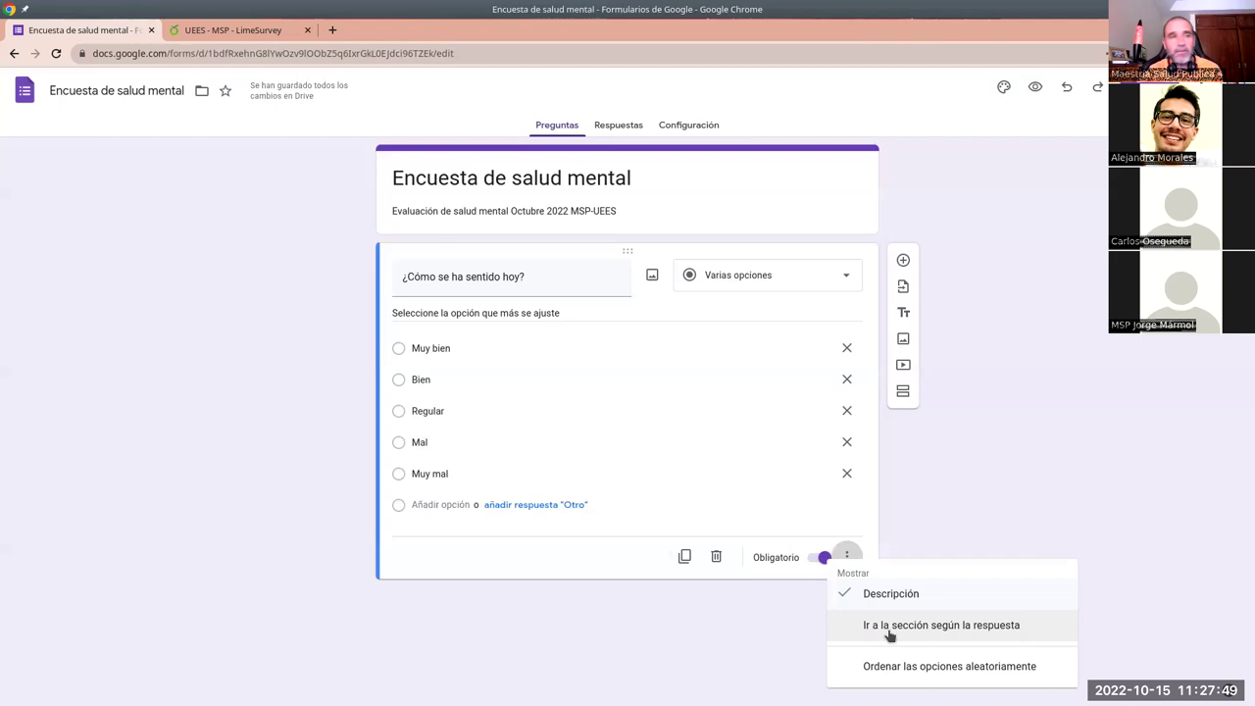
{"action": "left_click", "coordinate": [787, 686]}
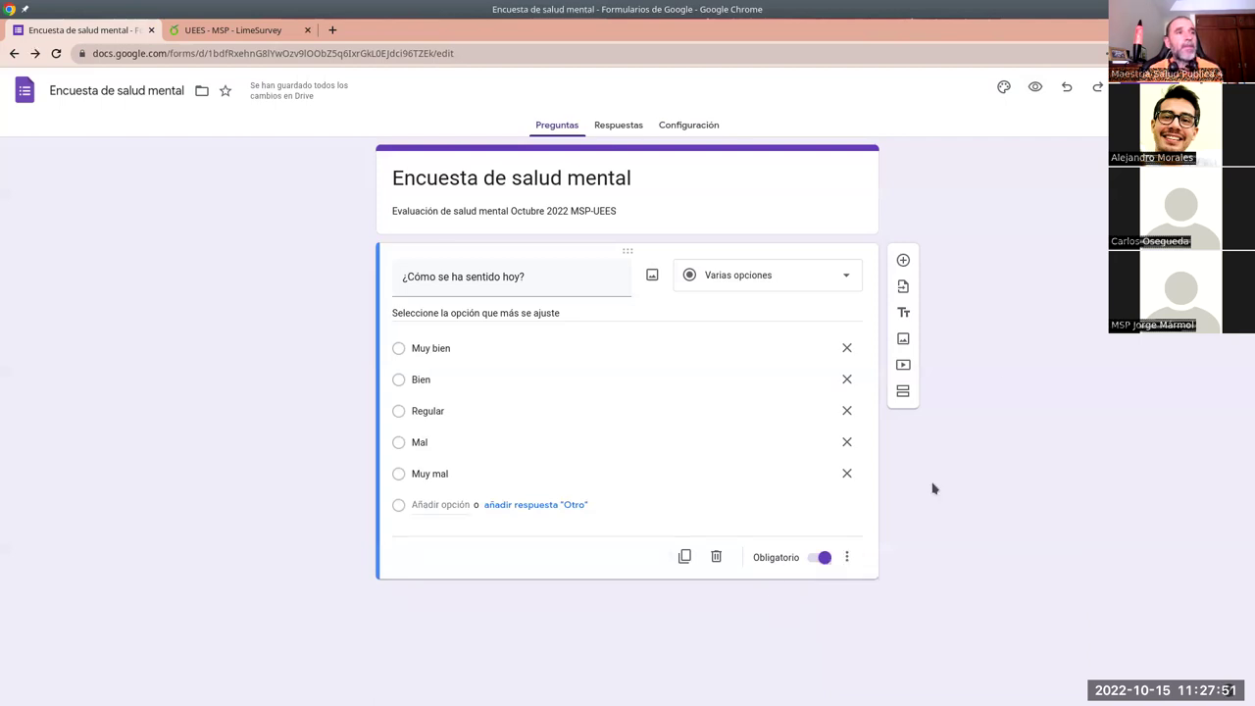
Add a second question below the first and title it "Califique del 1 al 10".
{"action": "left_click", "coordinate": [902, 261]}
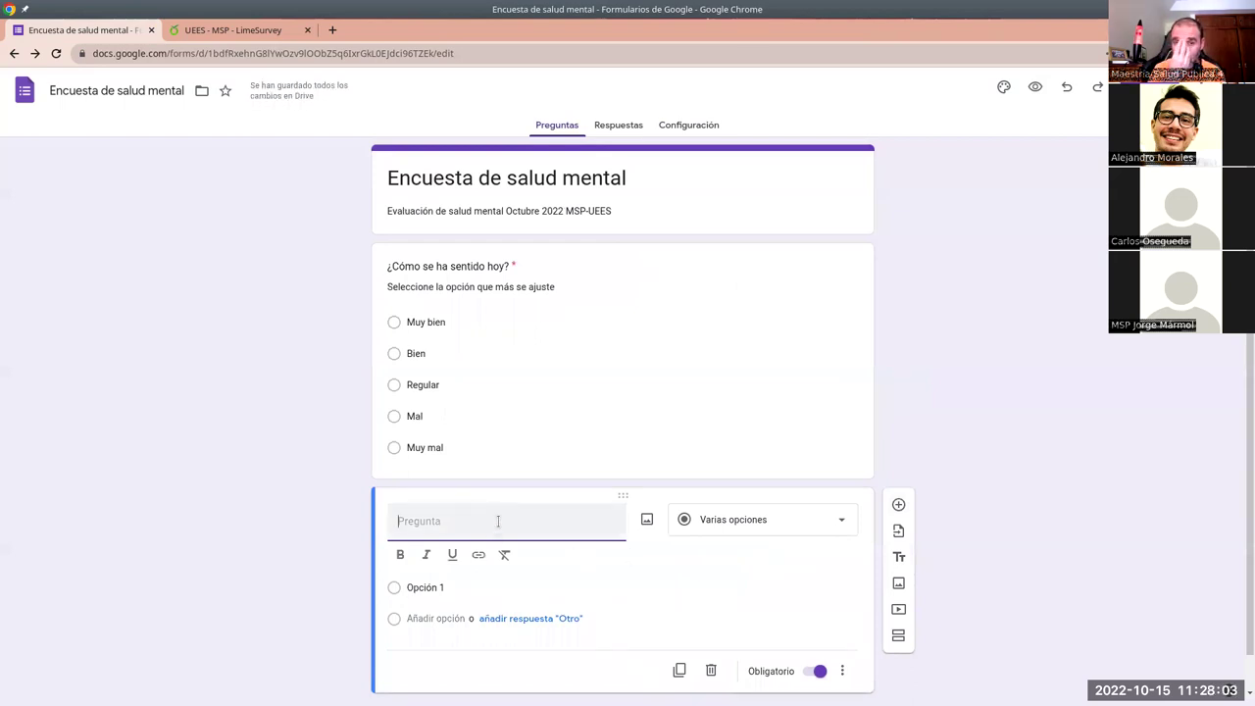
{"action": "type", "text": "Cali"}
{"action": "key", "text": "BackSpace"}
{"action": "key", "text": "BackSpace"}
{"action": "type", "text": "alifi"}
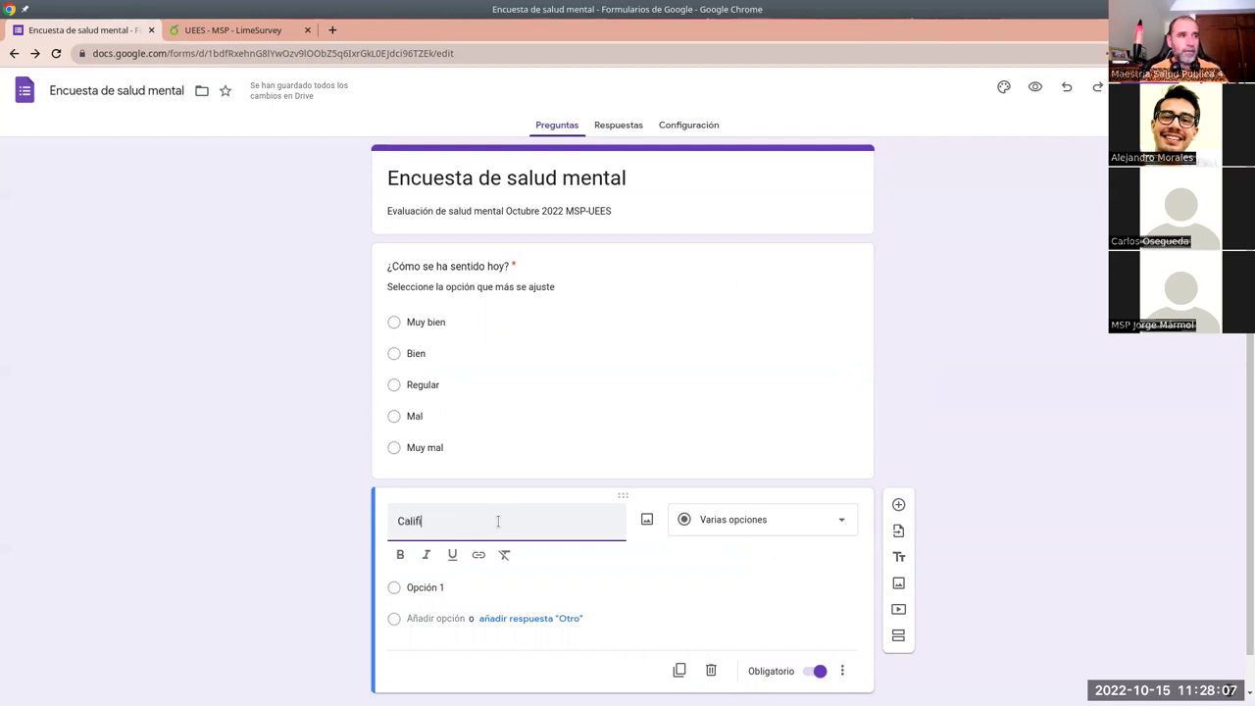
{"action": "type", "text": "que del 1 a l 1"}
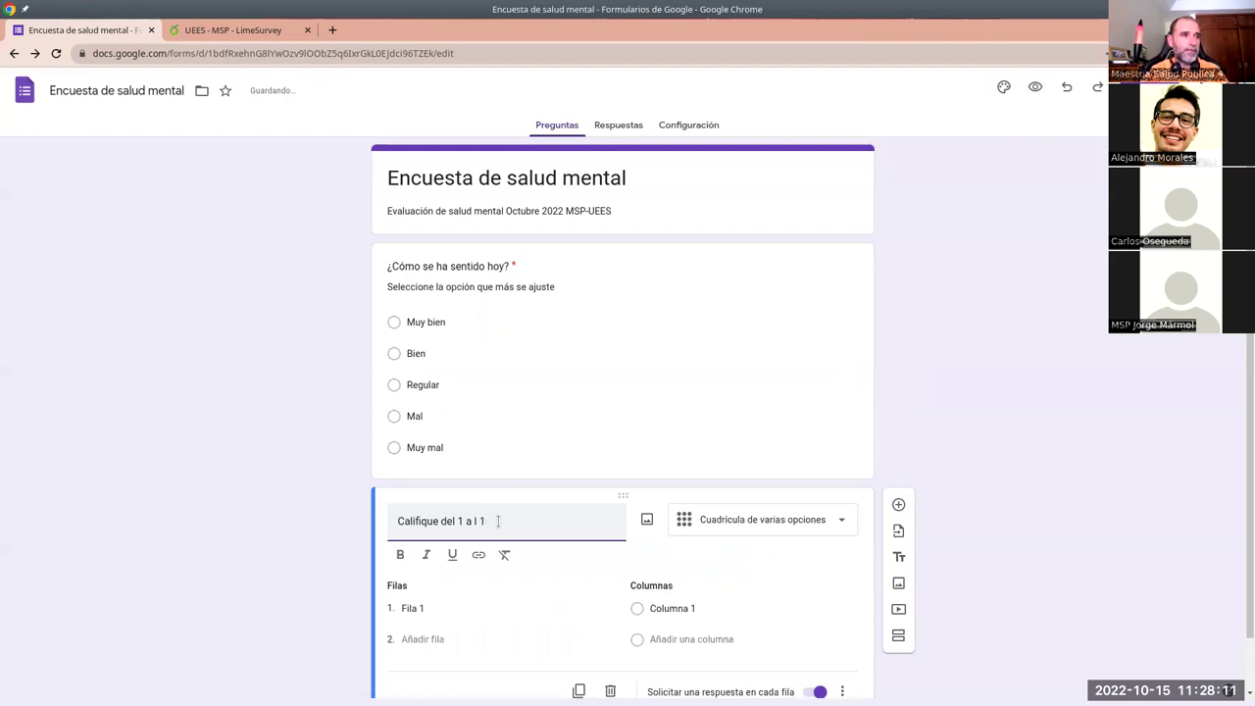
{"action": "key", "text": "BackSpace"}
{"action": "key", "text": "BackSpace"}
{"action": "key", "text": "BackSpace"}
{"action": "key", "text": "BackSpace"}
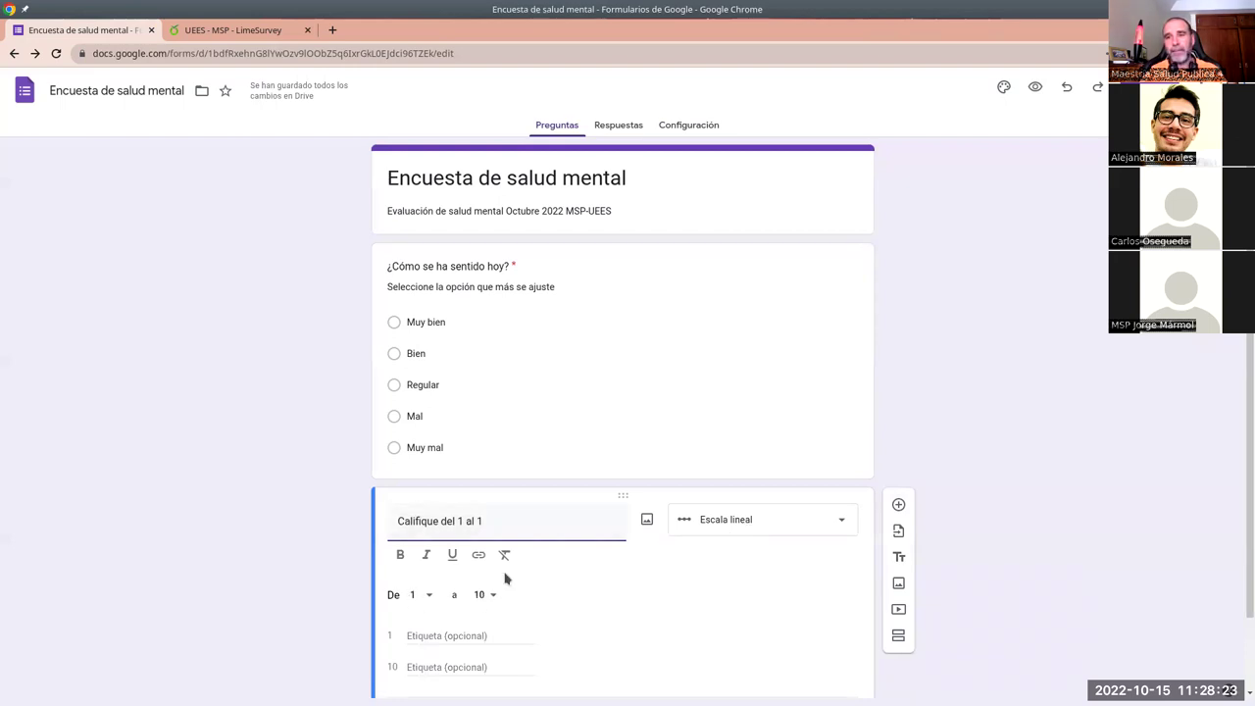
{"action": "key", "text": "BackSpace"}
{"action": "type", "text": "5"}
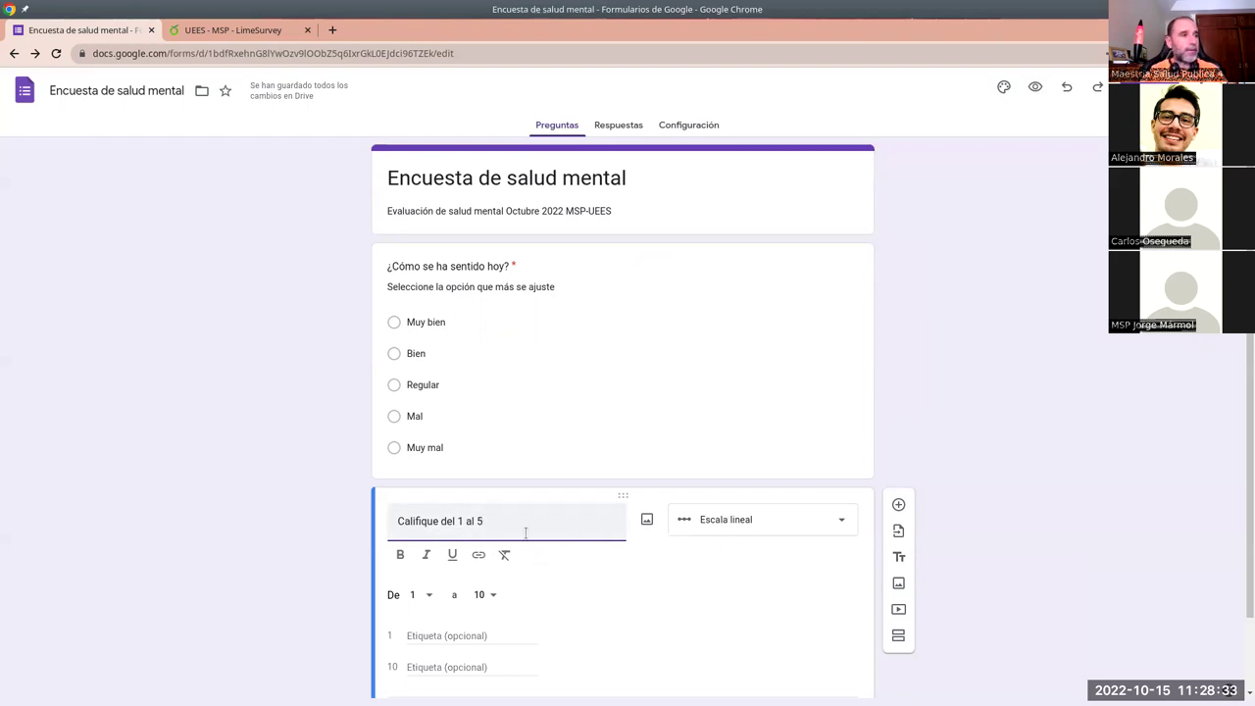
{"action": "key", "text": "BackSpace"}
{"action": "type", "text": "10"}
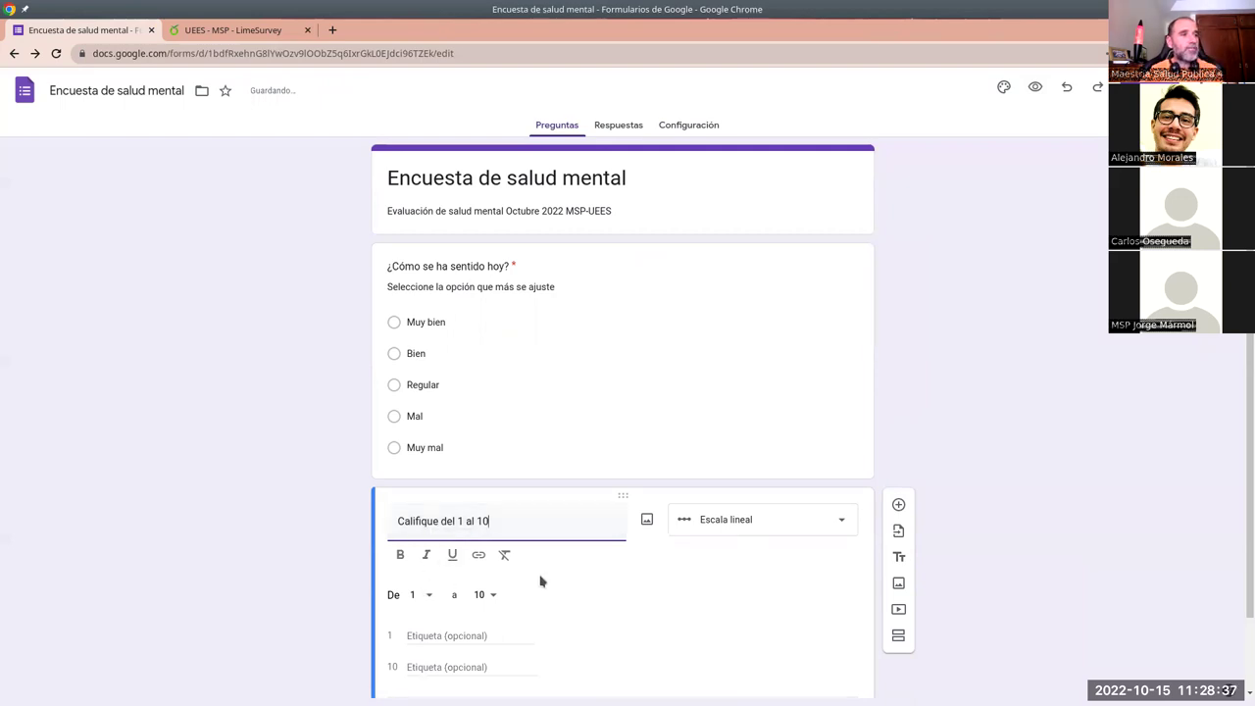
Start the second question's linear scale at 0 and change its title to "Califique del 0 al 10".
{"action": "scroll", "coordinate": [541, 579], "scroll_direction": "down", "scroll_amount": 1}
{"action": "left_click", "coordinate": [423, 510]}
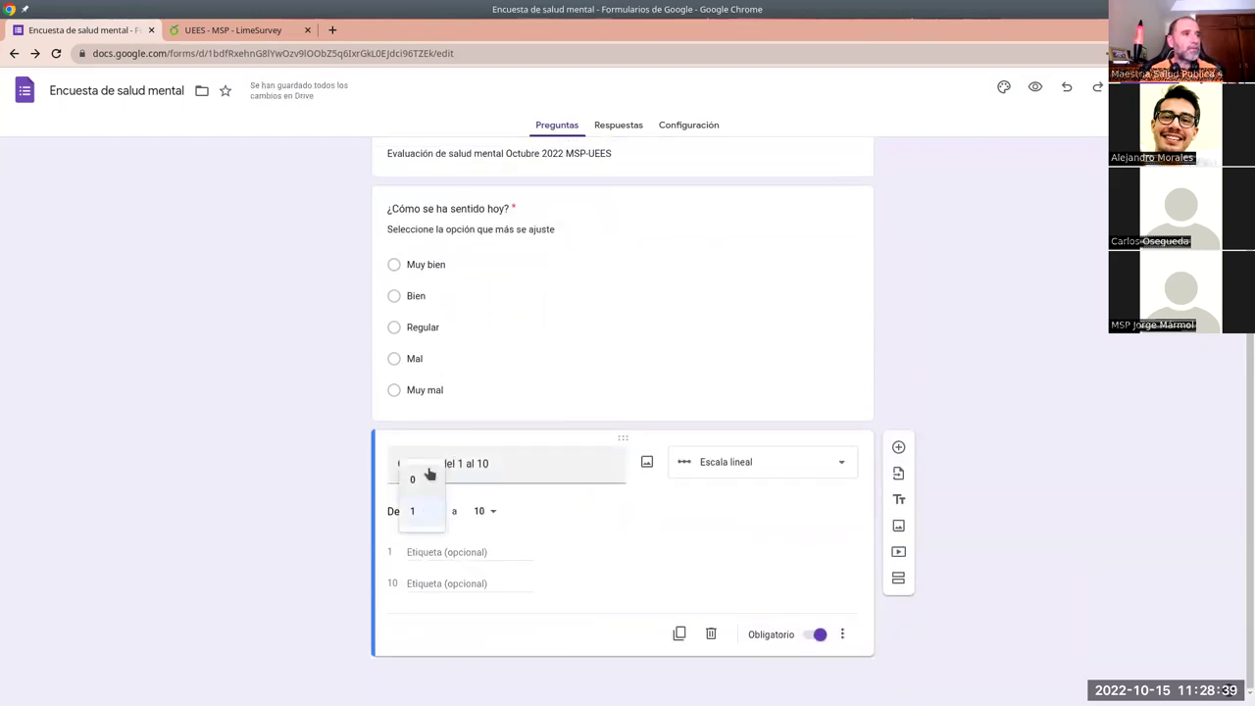
{"action": "left_click", "coordinate": [413, 480]}
{"action": "triple_click", "coordinate": [461, 462]}
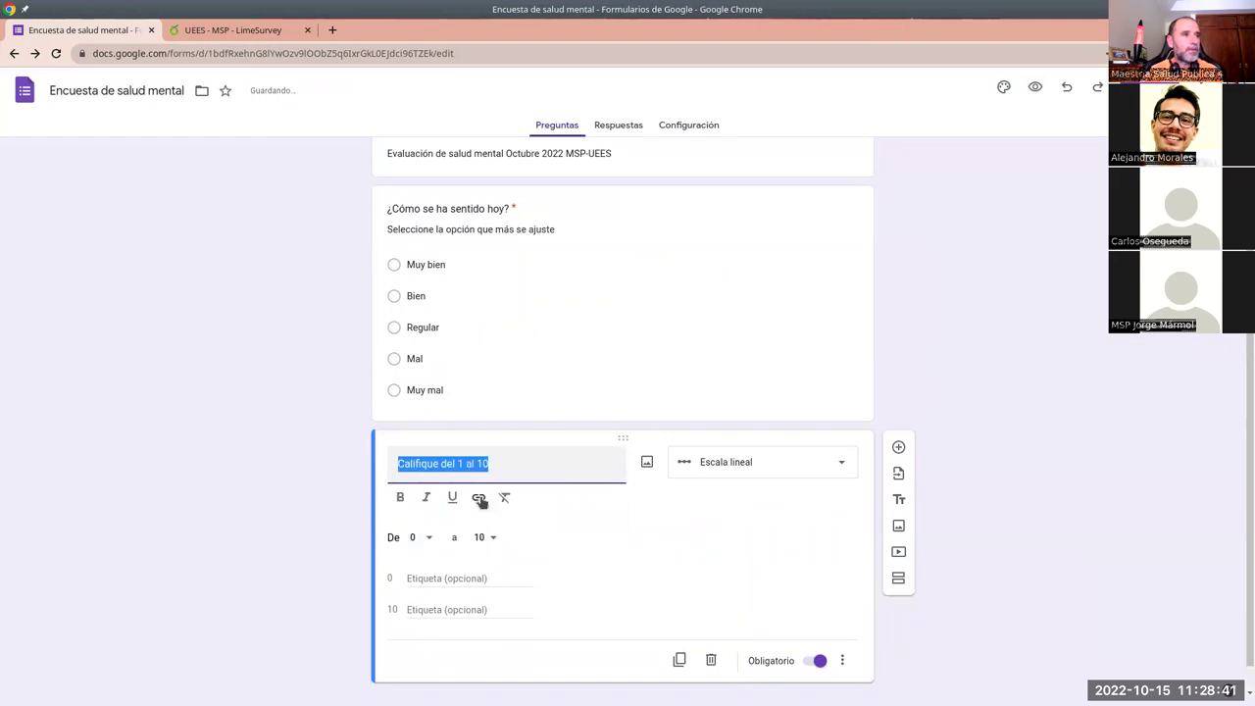
{"action": "left_click", "coordinate": [460, 462]}
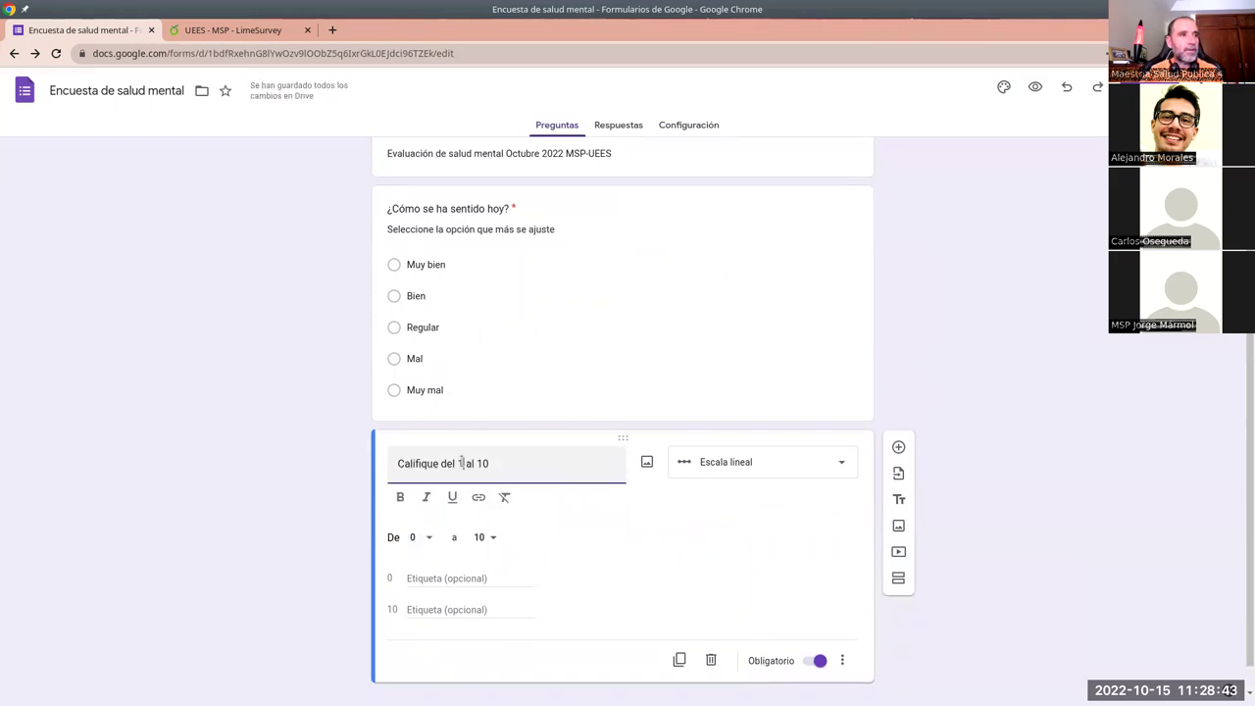
{"action": "key", "text": "BackSpace"}
{"action": "type", "text": "0"}
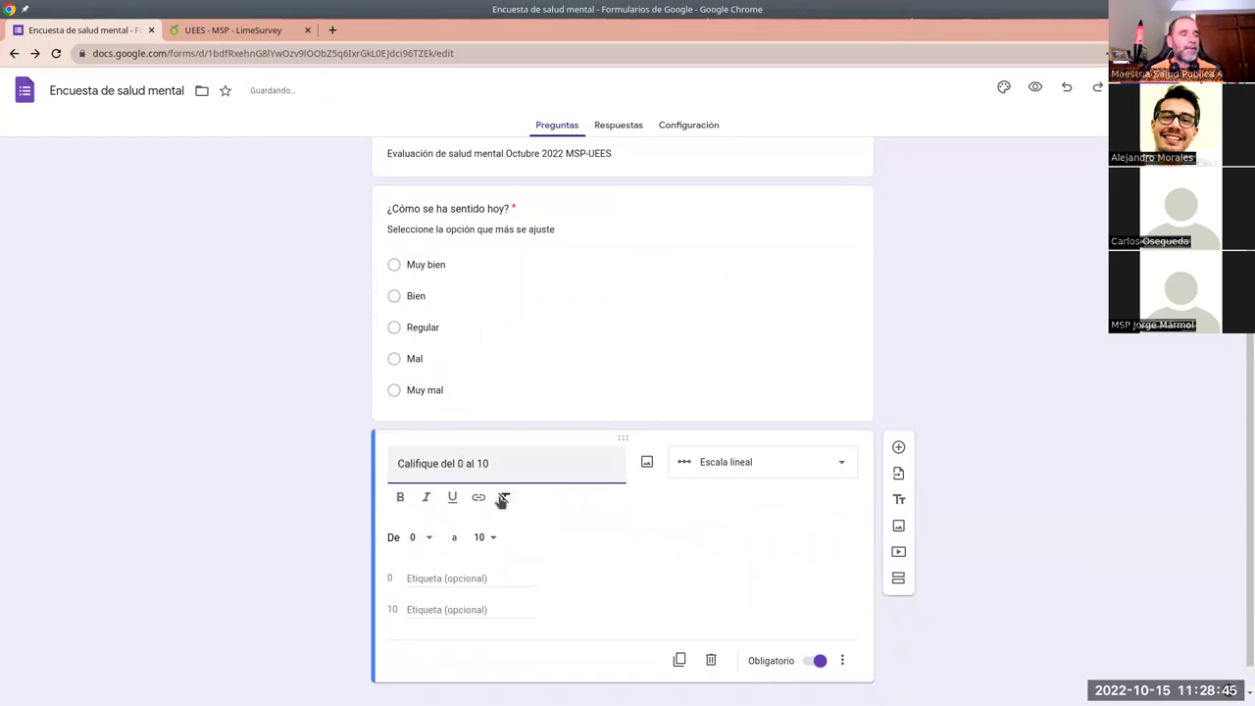
Label the scale's 0 end "Peor valor" and its 10 end "Mejor valor".
{"action": "left_click", "coordinate": [413, 578]}
{"action": "type", "text": "Perd"}
{"action": "key", "text": "BackSpace"}
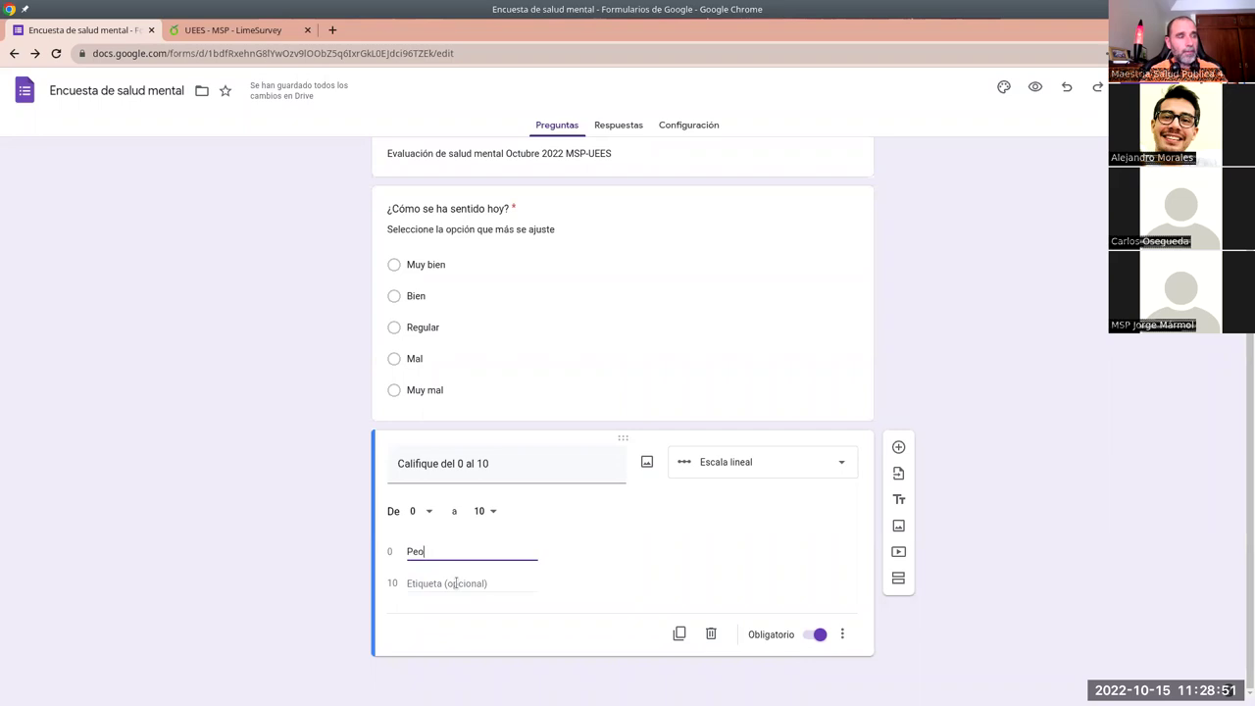
{"action": "left_click", "coordinate": [454, 583]}
{"action": "type", "text": "Mejor v"}
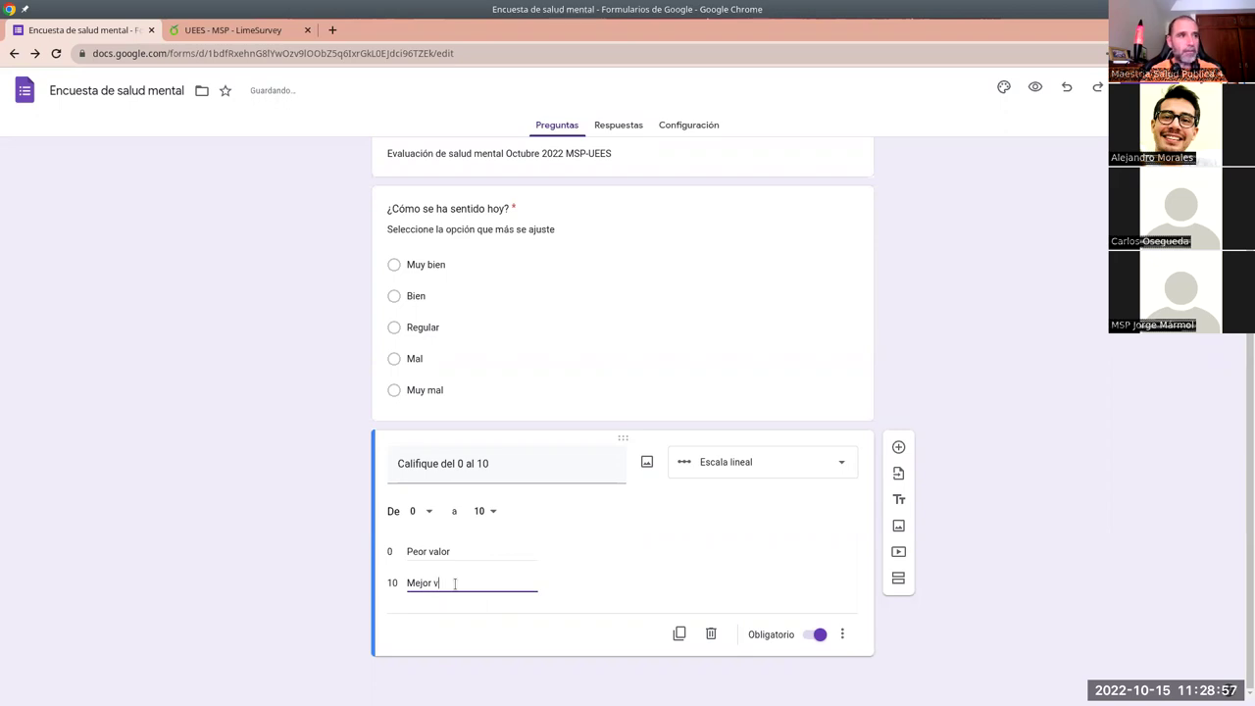
{"action": "left_click", "coordinate": [499, 635]}
{"action": "scroll", "coordinate": [784, 244], "scroll_direction": "up", "scroll_amount": 1}
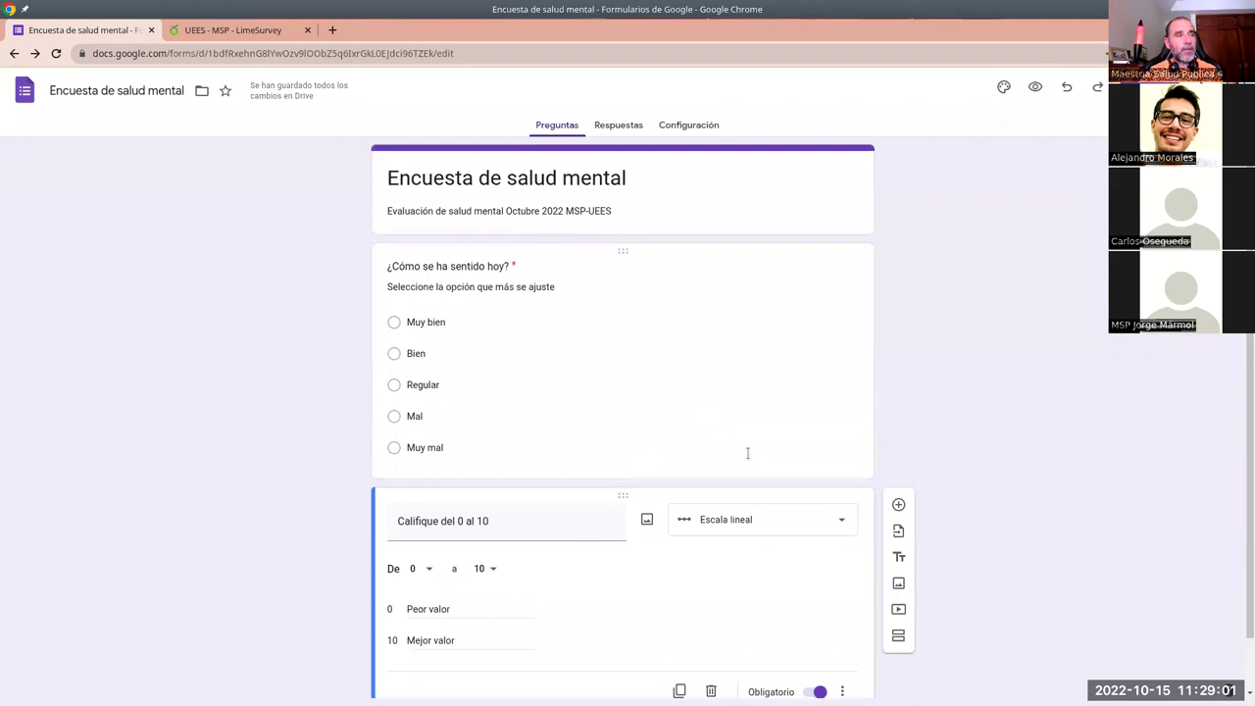
Add a new section after the linear-scale question and title it "Ampliación".
{"action": "scroll", "coordinate": [745, 451], "scroll_direction": "down", "scroll_amount": 1}
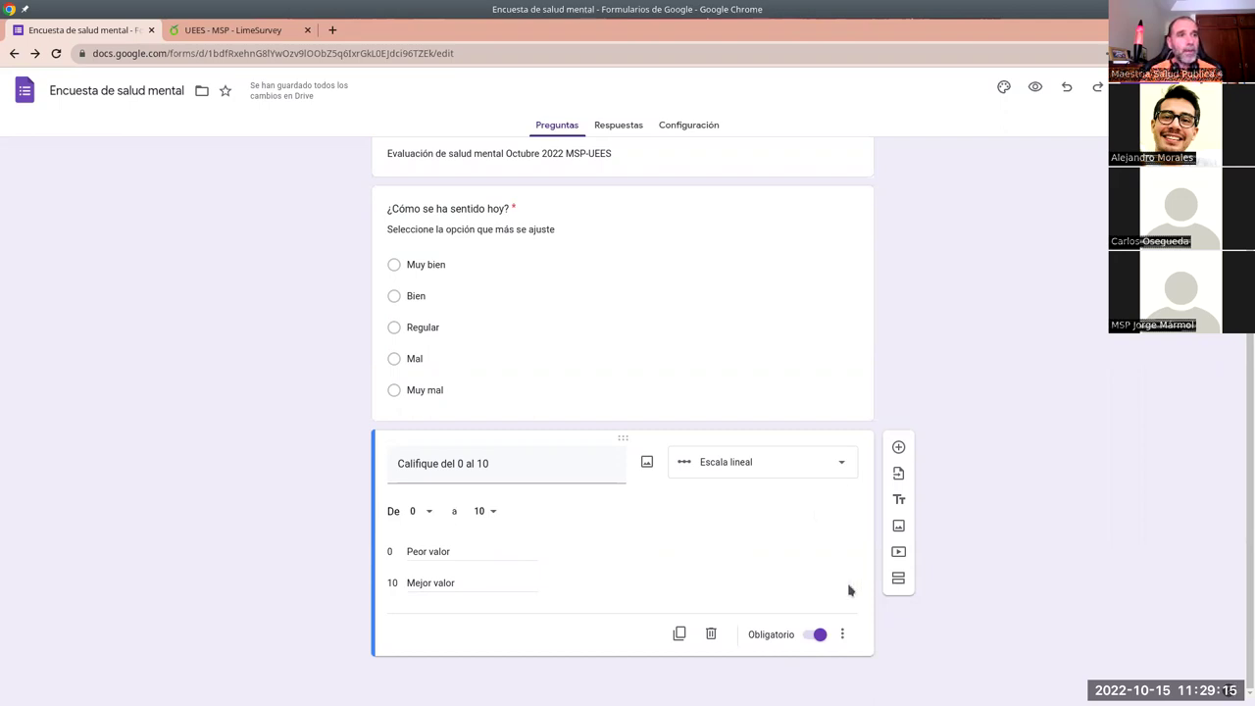
{"action": "left_click", "coordinate": [898, 579]}
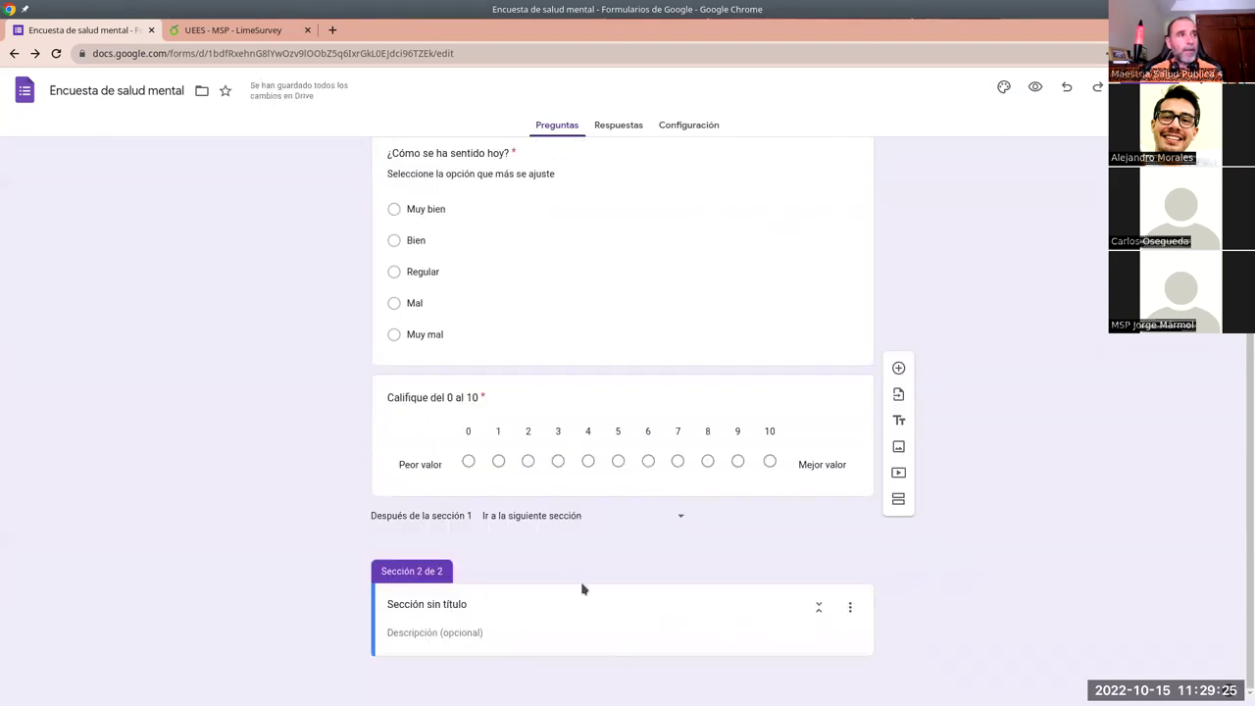
{"action": "scroll", "coordinate": [582, 585], "scroll_direction": "up", "scroll_amount": 2}
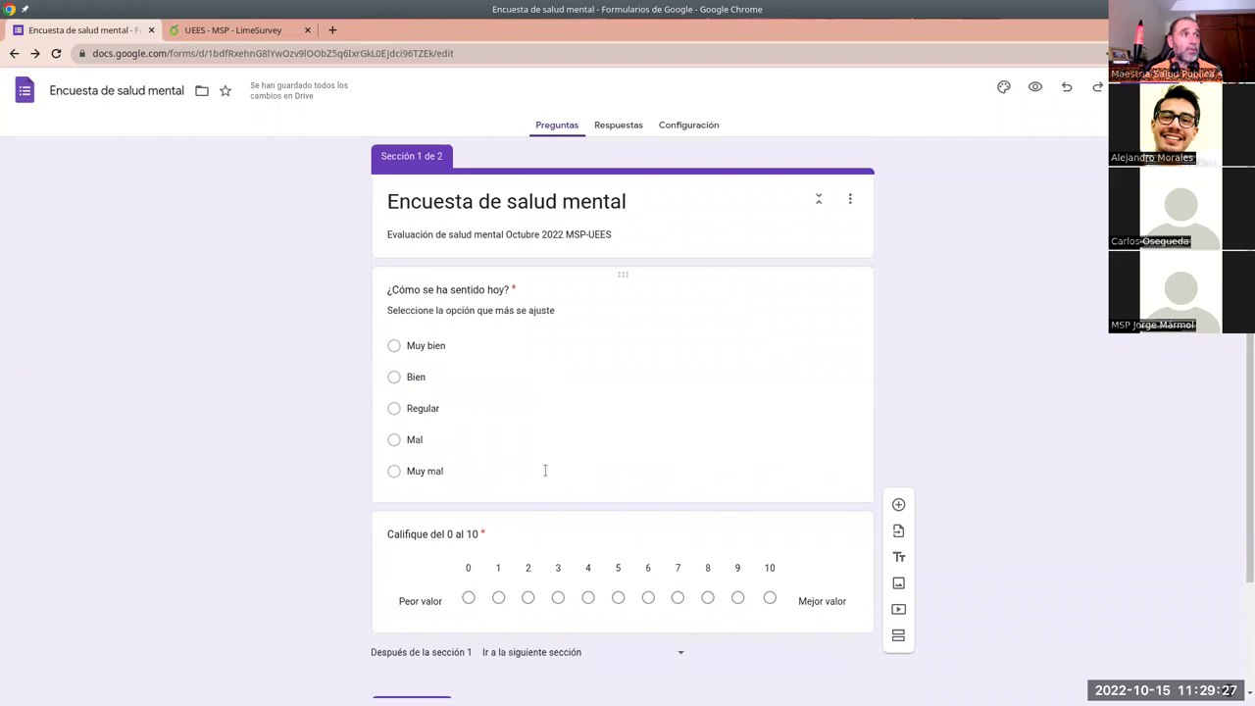
{"action": "scroll", "coordinate": [549, 490], "scroll_direction": "down", "scroll_amount": 3}
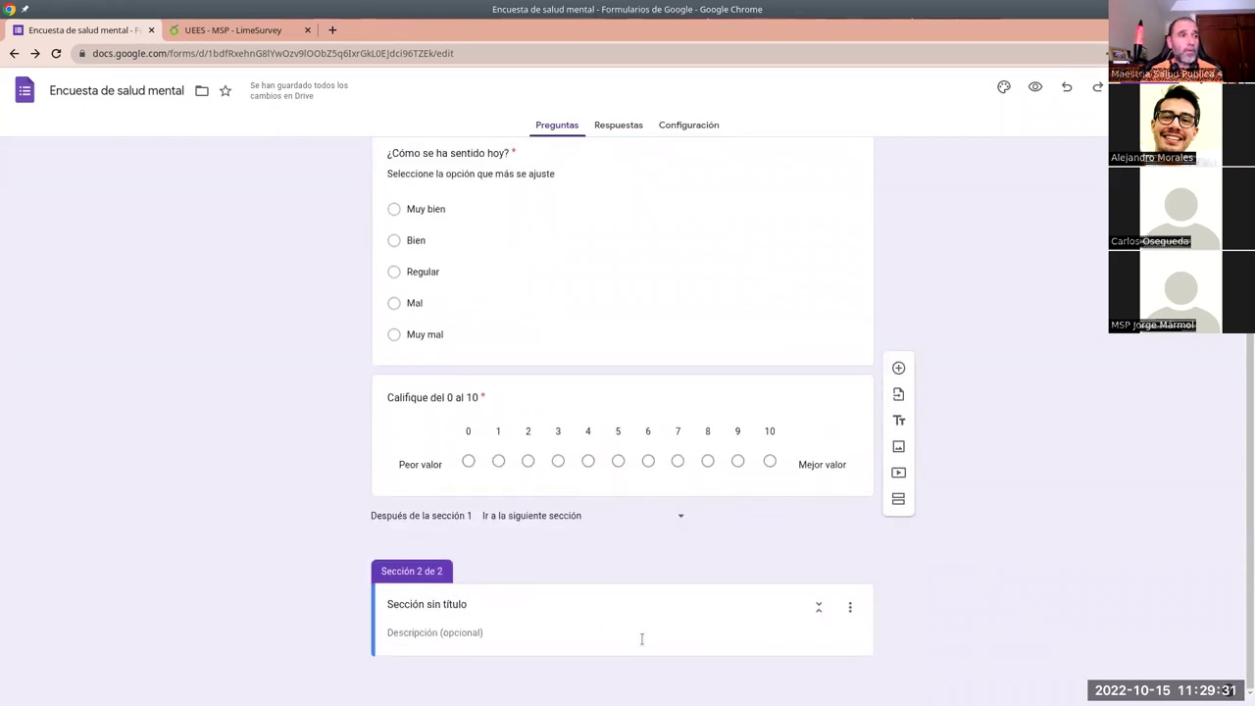
{"action": "left_click", "coordinate": [534, 649]}
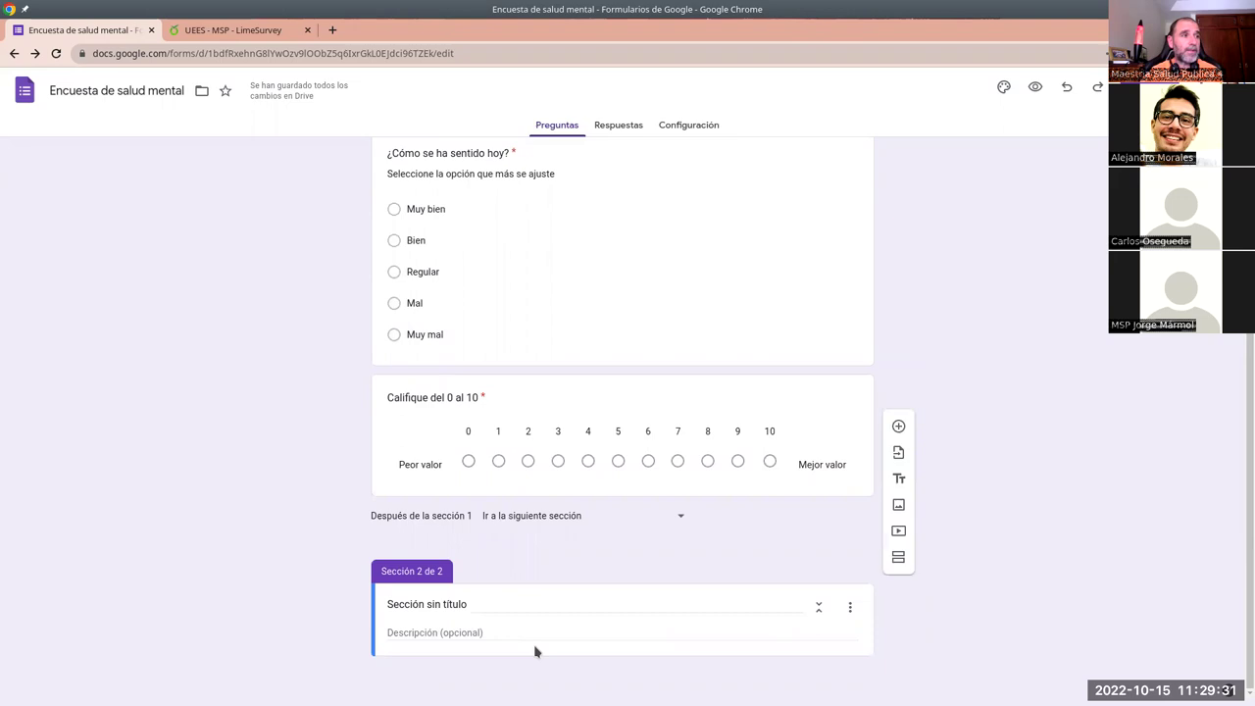
{"action": "double_click", "coordinate": [453, 604]}
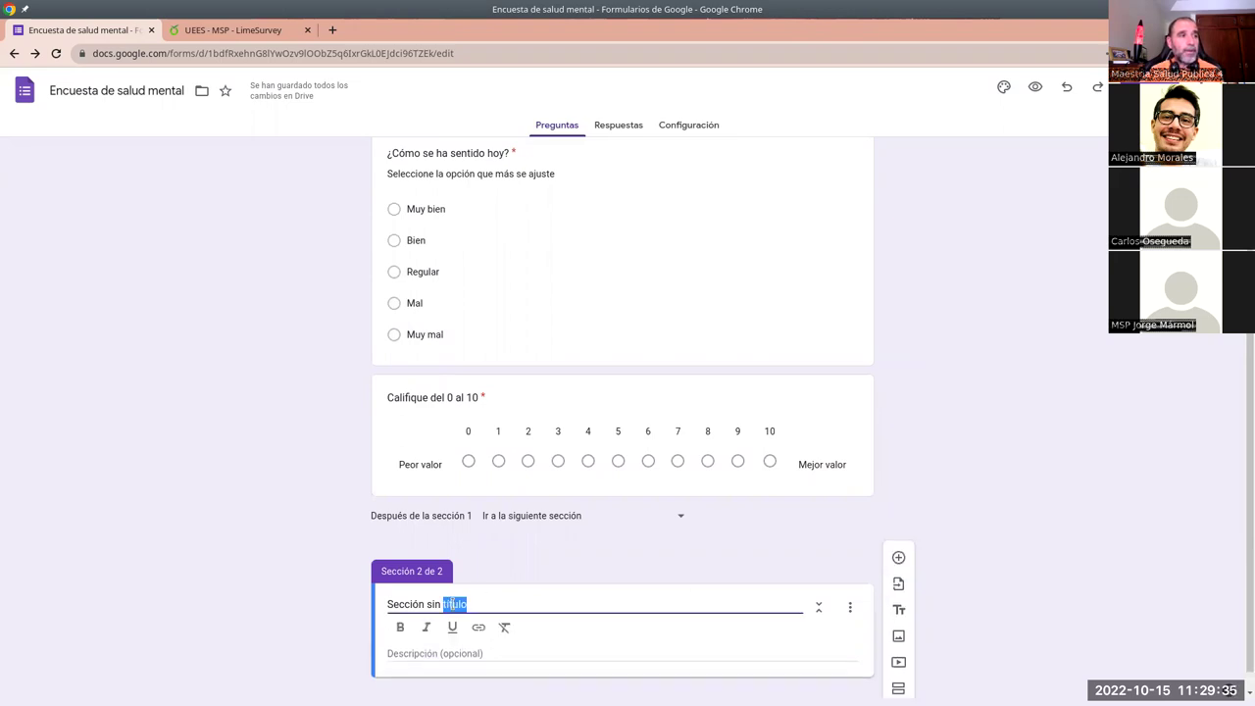
{"action": "triple_click", "coordinate": [452, 604]}
{"action": "type", "text": "Amp"}
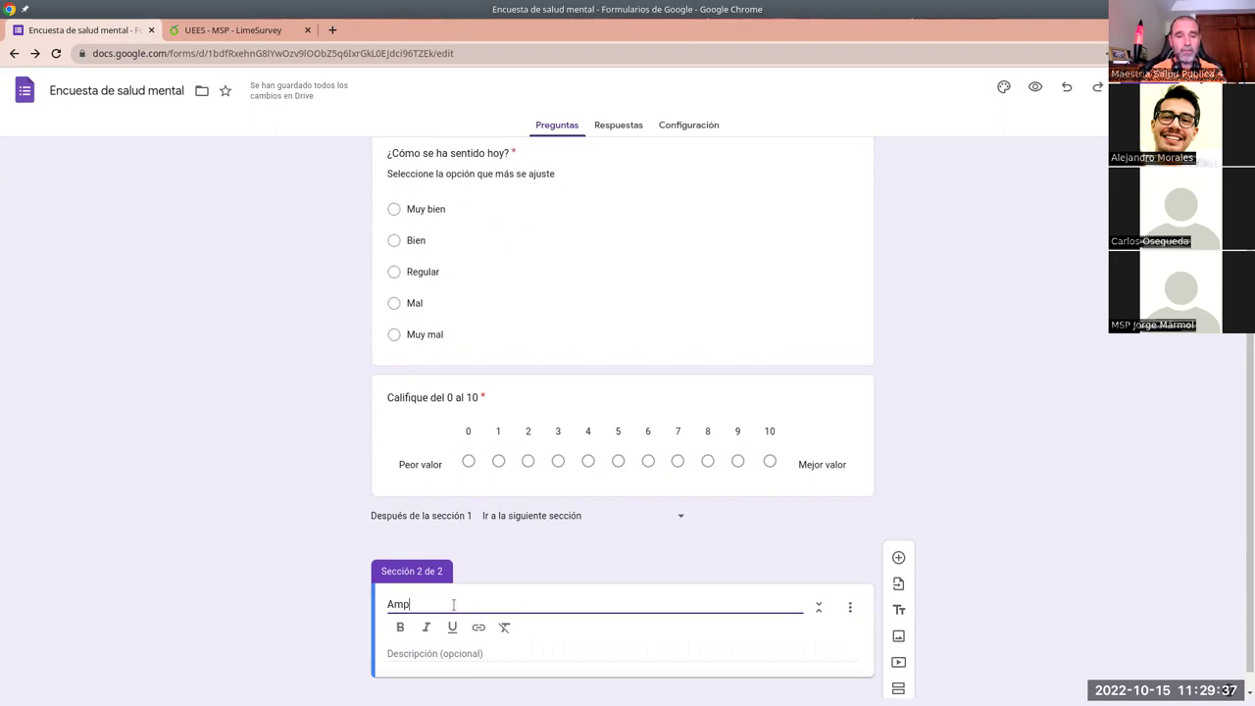
{"action": "type", "text": "liacion"}
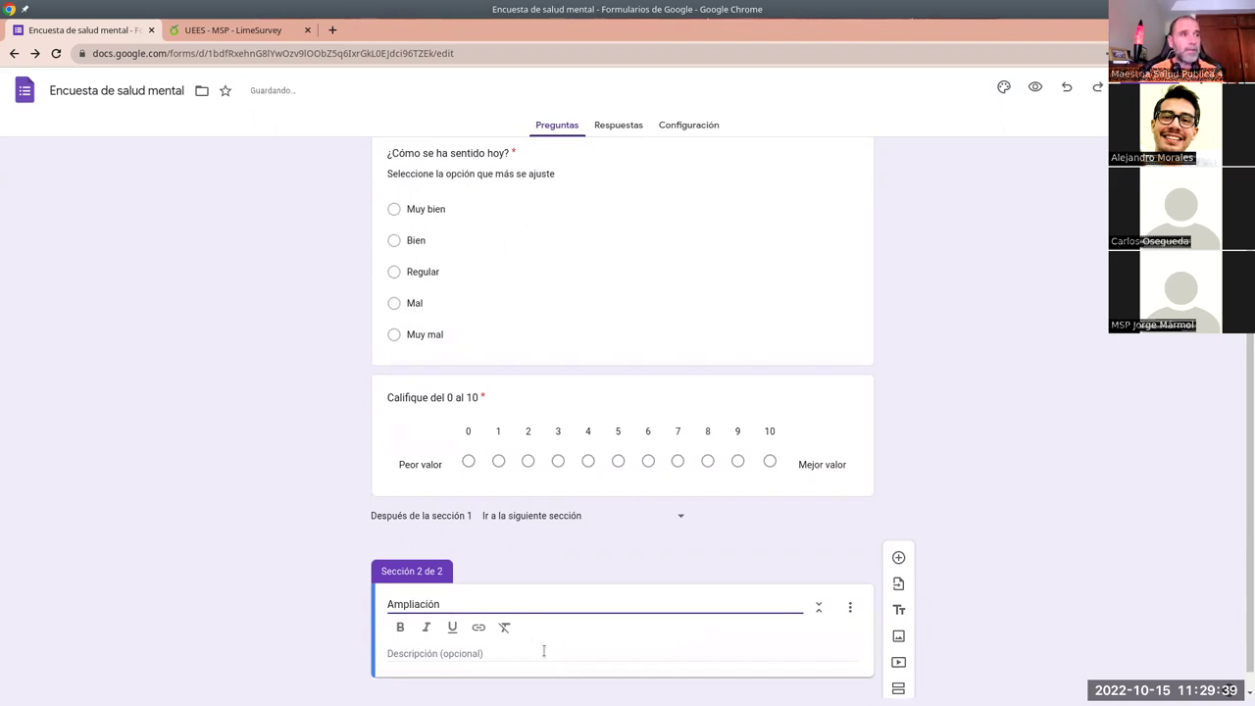
Add a question to the "Ampliación" section and title it "Describa sus sensaciones".
{"action": "left_click", "coordinate": [876, 571]}
{"action": "left_click", "coordinate": [898, 557]}
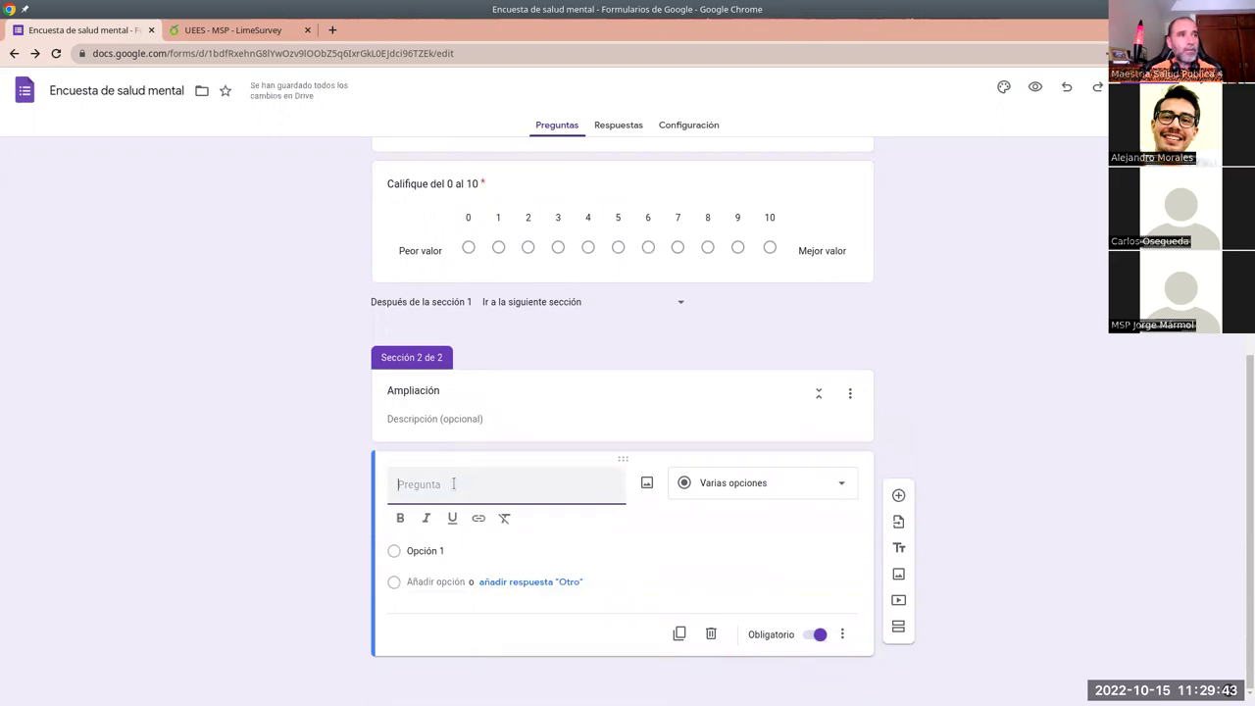
{"action": "type", "text": "D"}
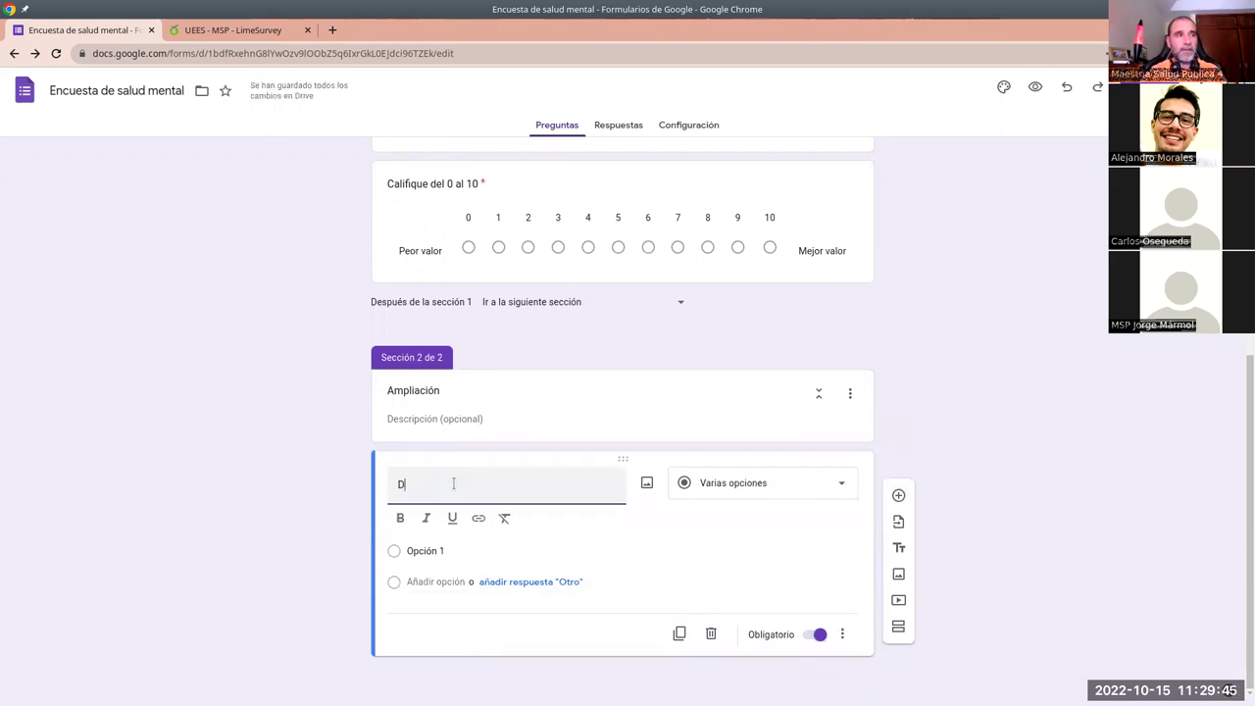
{"action": "type", "text": "escba"}
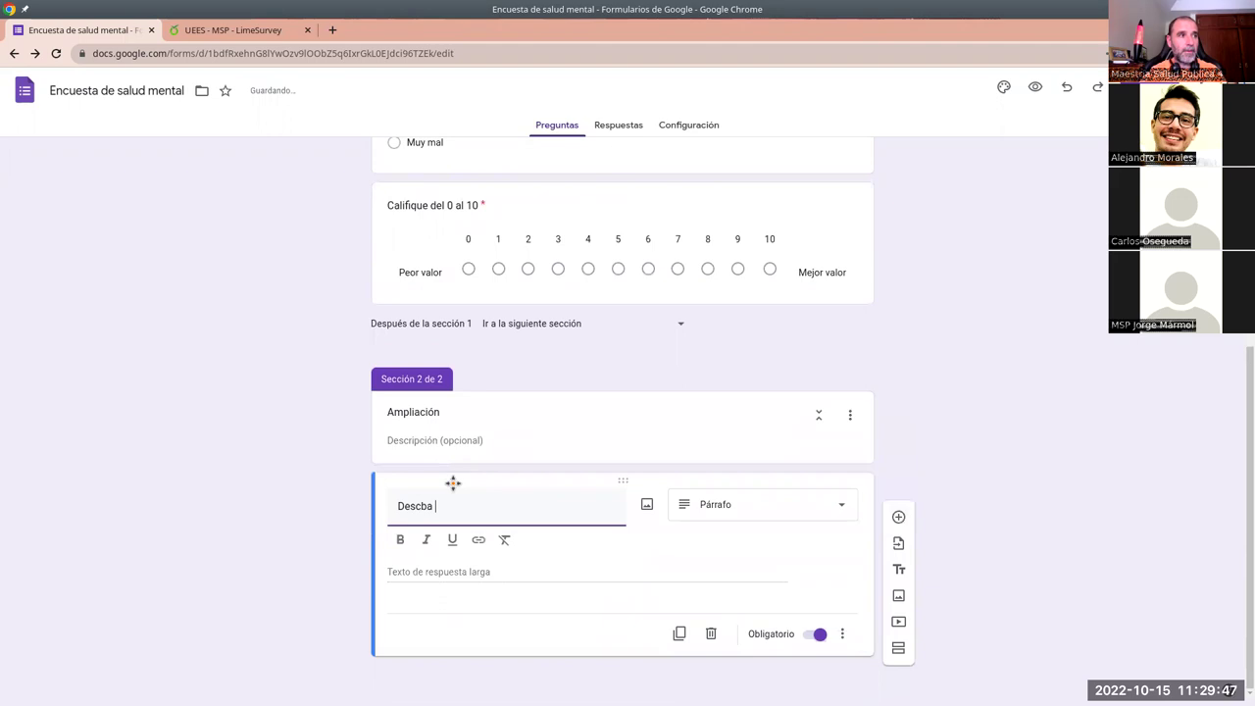
{"action": "key", "text": "BackSpace"}
{"action": "key", "text": "BackSpace"}
{"action": "key", "text": "BackSpace"}
{"action": "type", "text": "ri"}
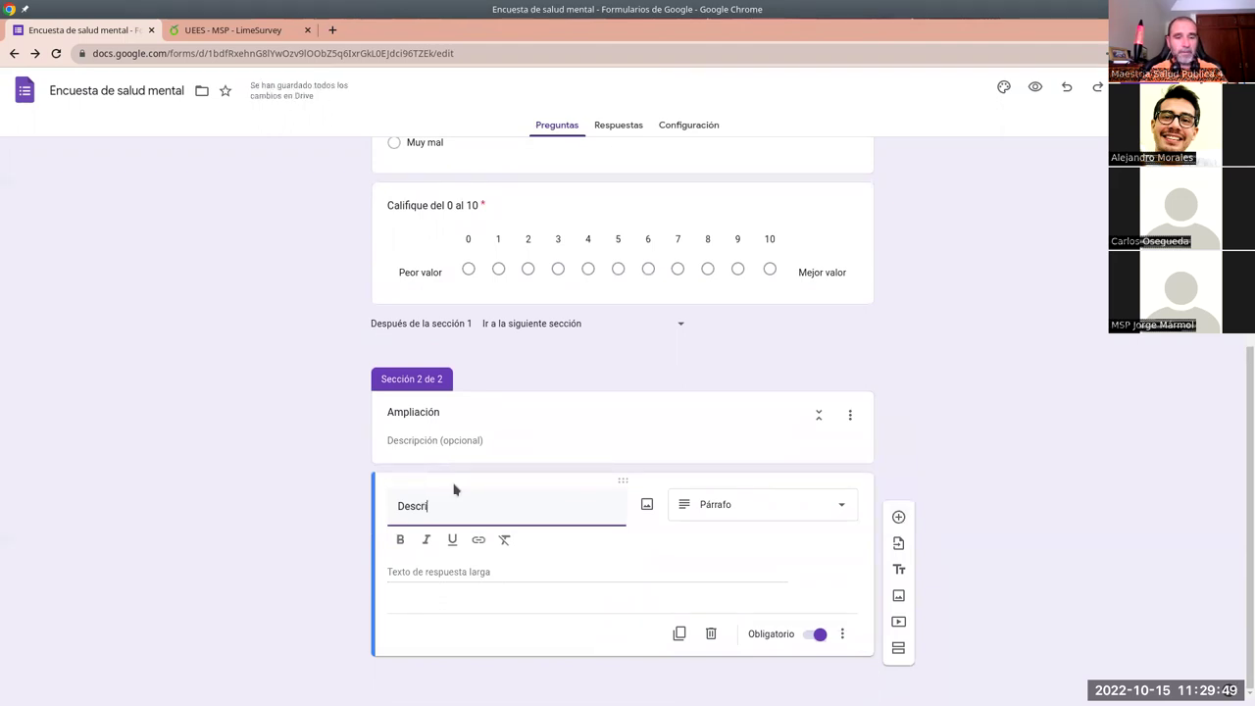
{"action": "type", "text": "ba sus "}
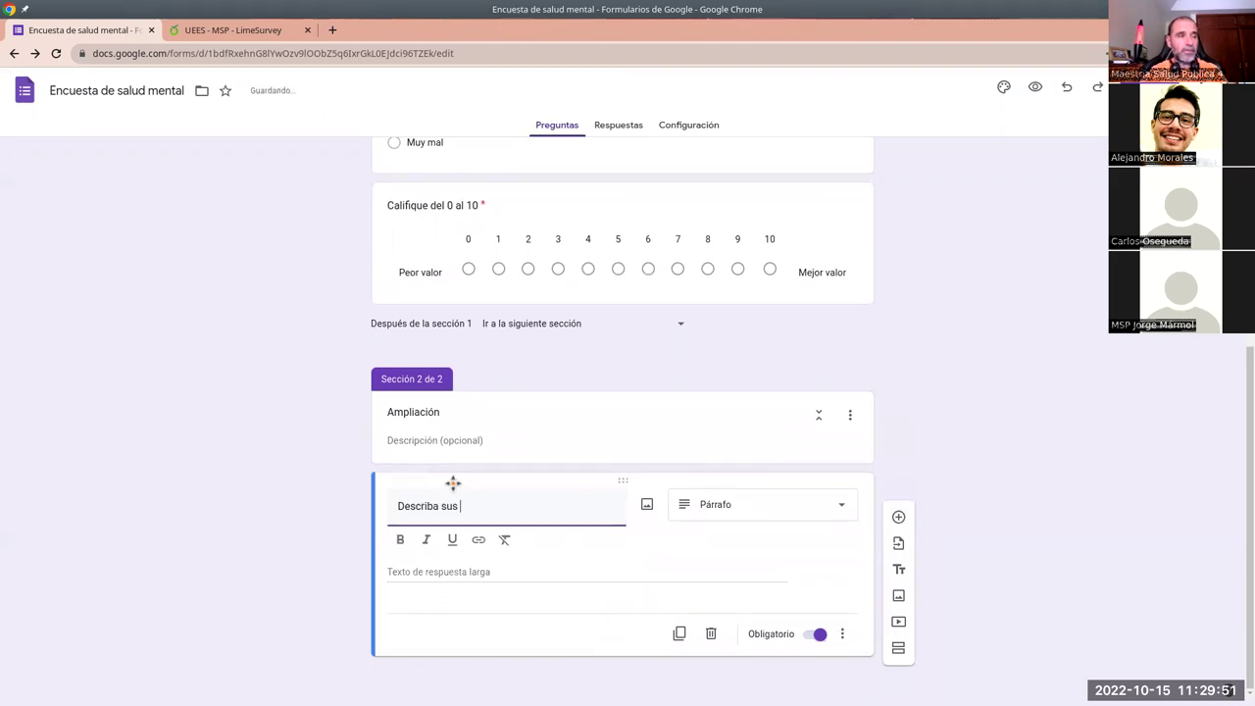
{"action": "type", "text": "sensaciones"}
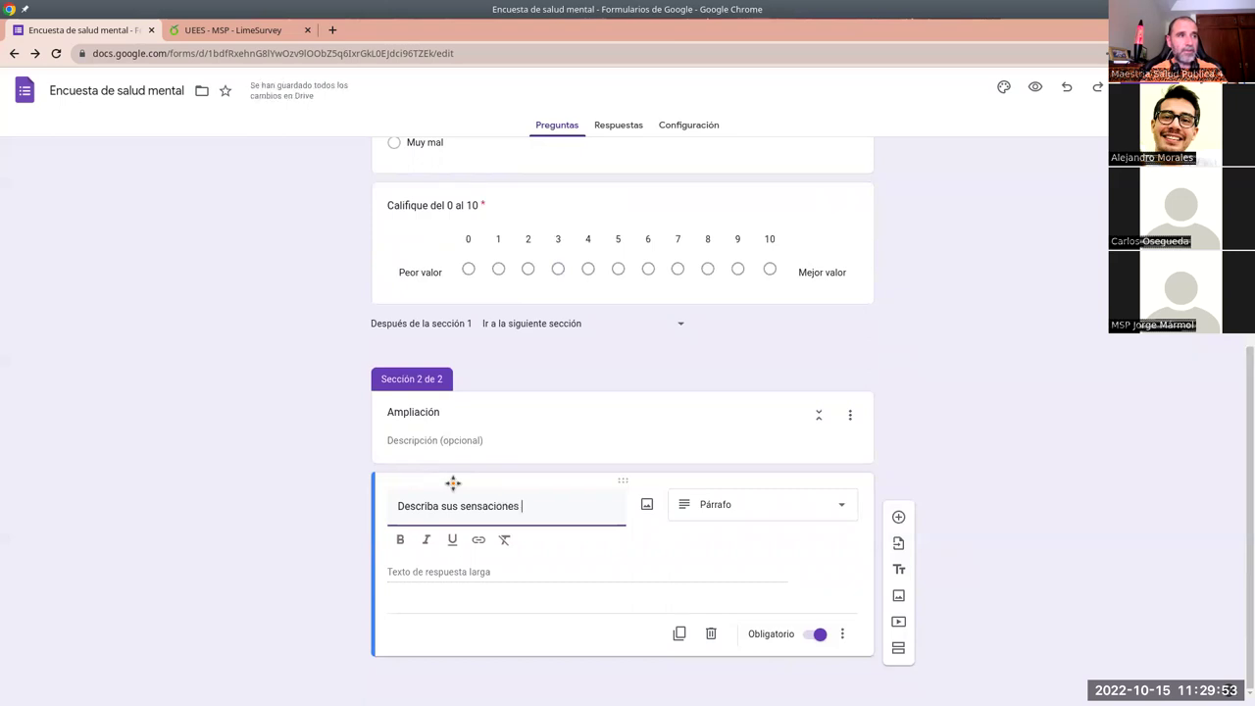
{"action": "key", "text": "BackSpace"}
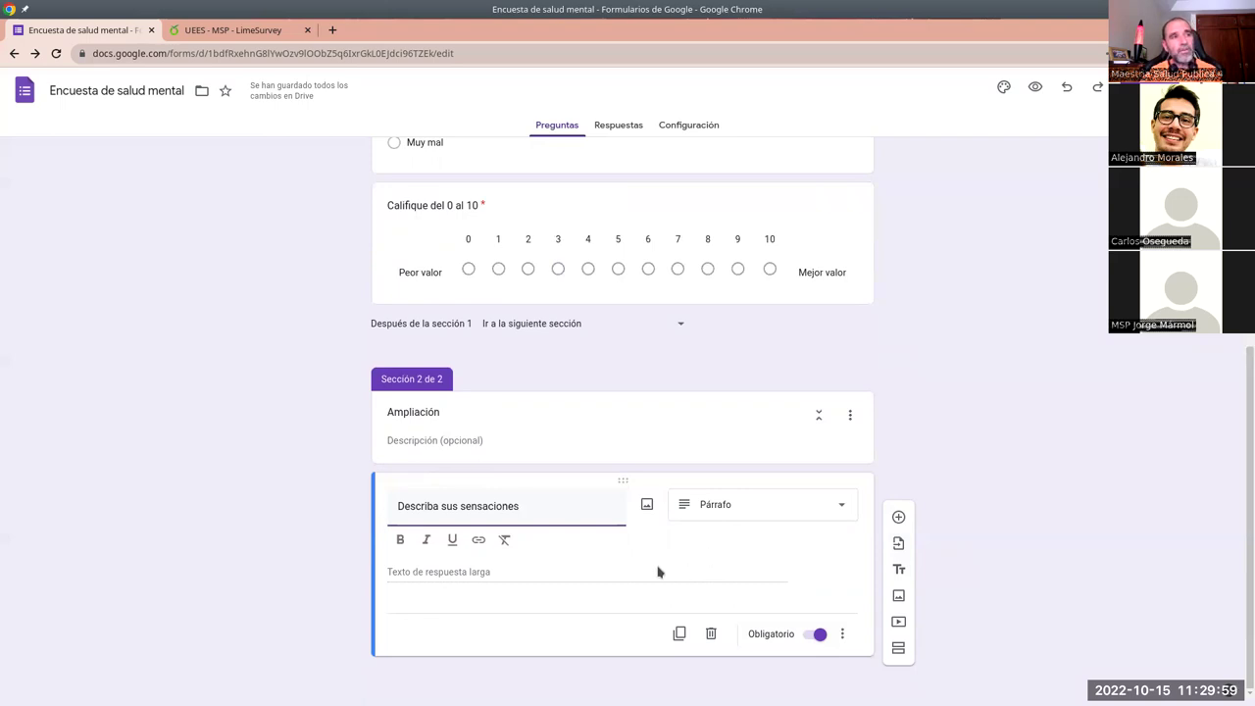
Add a third section and enter "¿Qué le gustaría hacer para mejorar su estado de ánimo?" as its title.
{"action": "scroll", "coordinate": [655, 573], "scroll_direction": "up", "scroll_amount": 2}
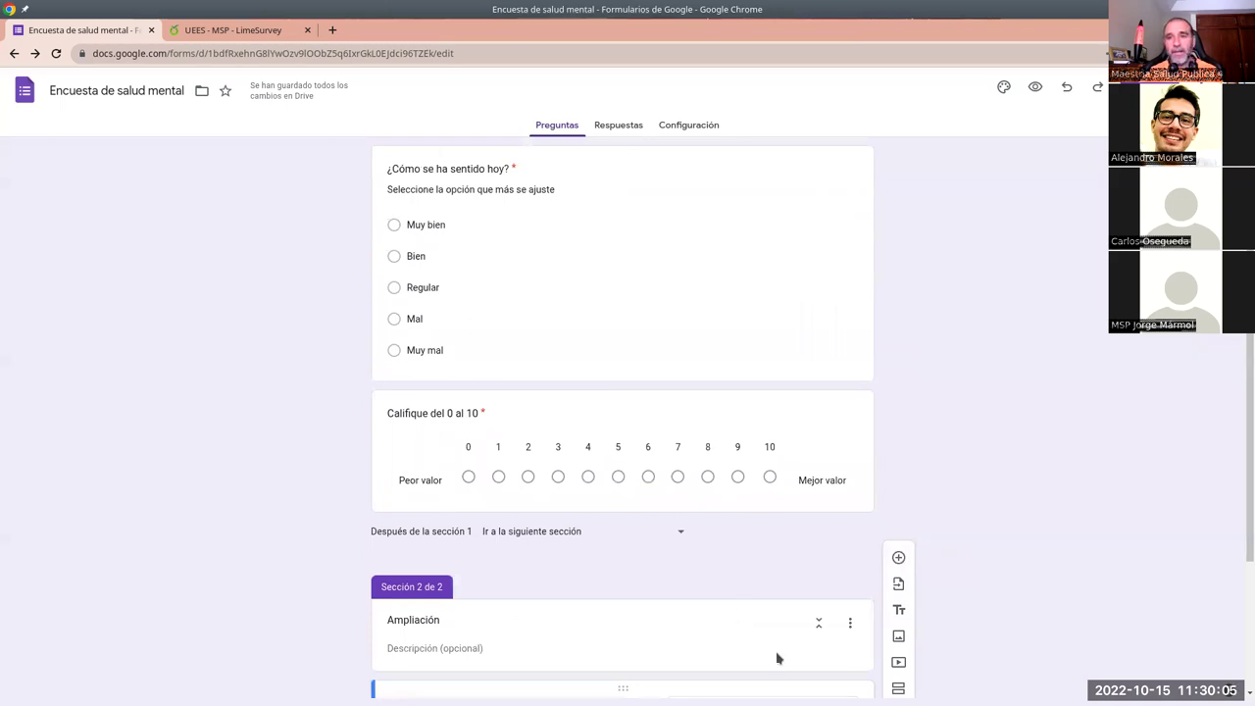
{"action": "scroll", "coordinate": [771, 669], "scroll_direction": "down", "scroll_amount": 2}
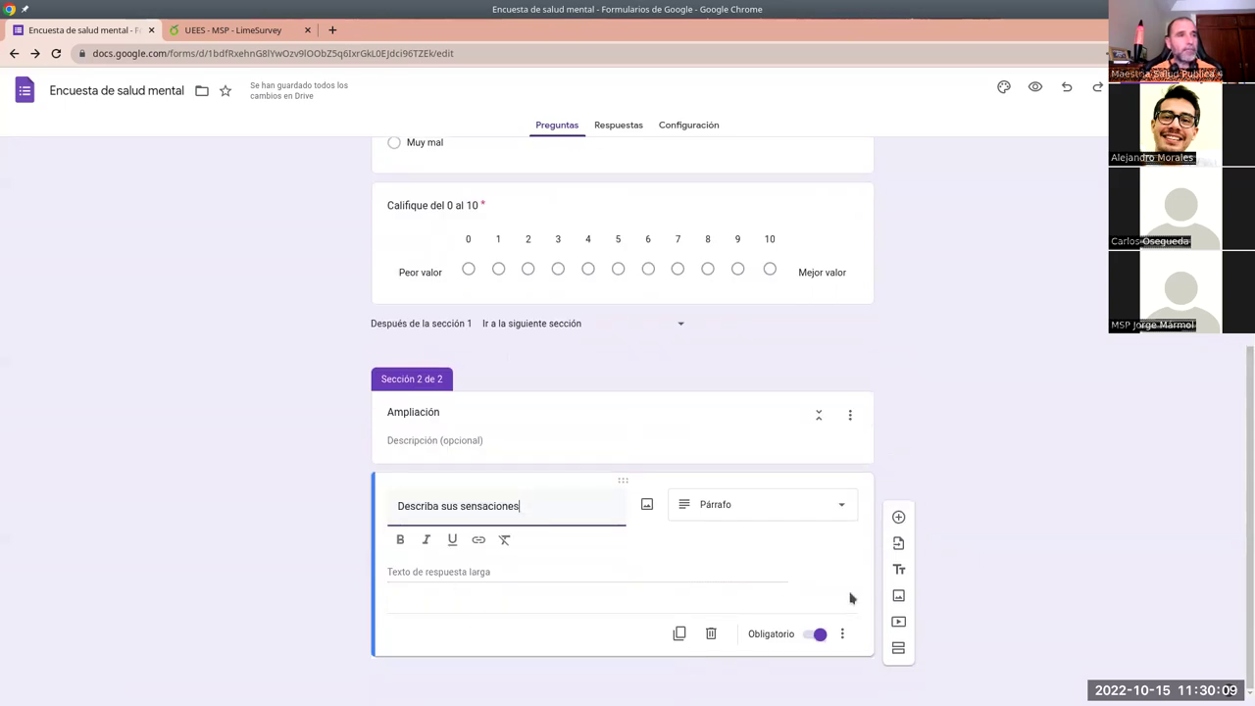
{"action": "left_click", "coordinate": [897, 649]}
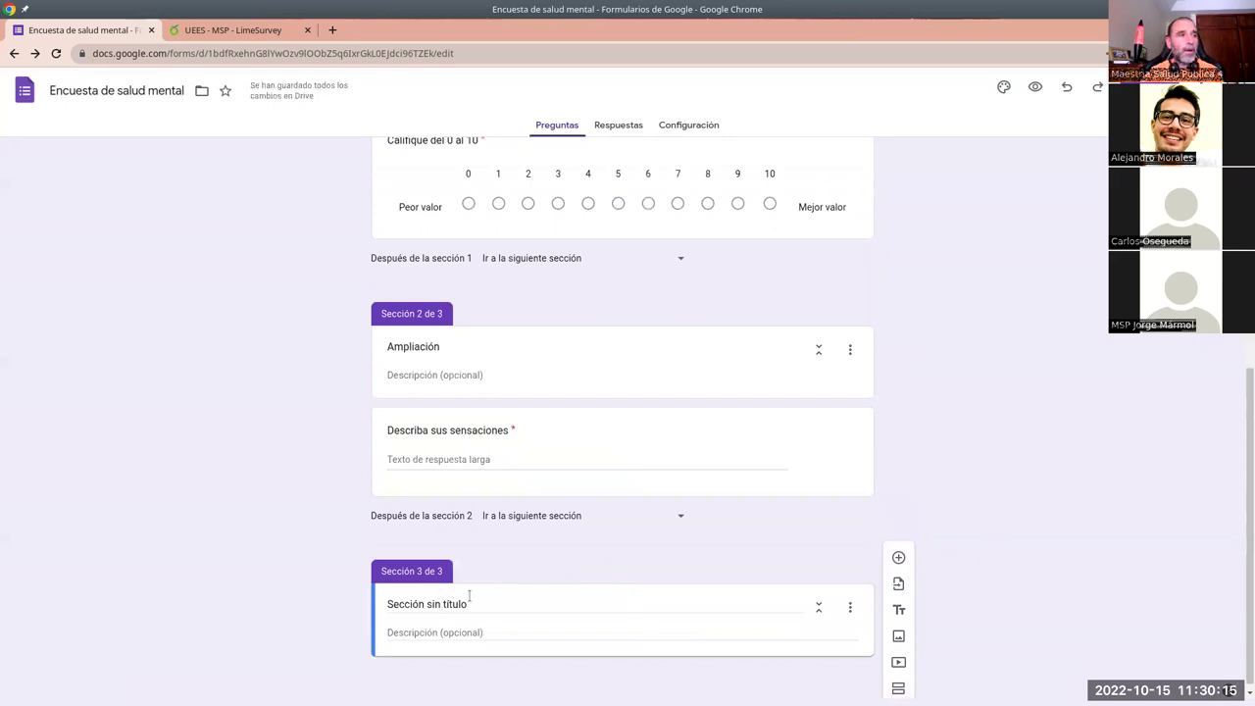
{"action": "left_click", "coordinate": [462, 604]}
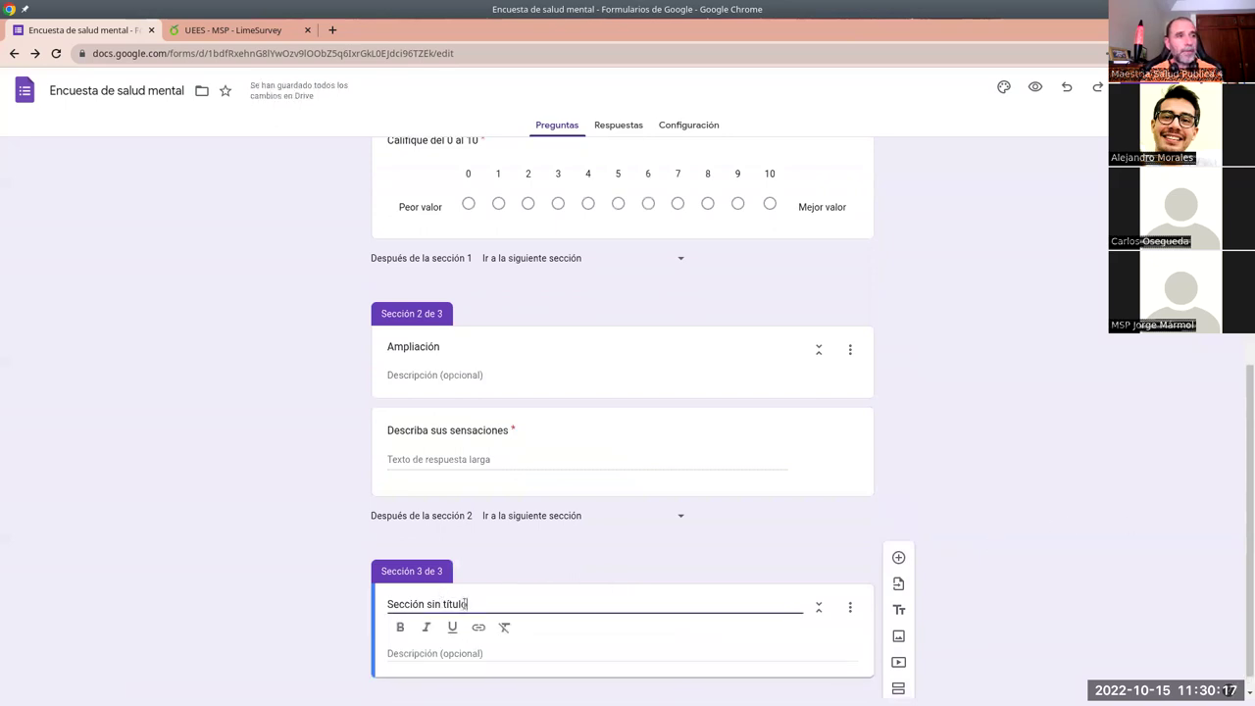
{"action": "triple_click", "coordinate": [467, 604]}
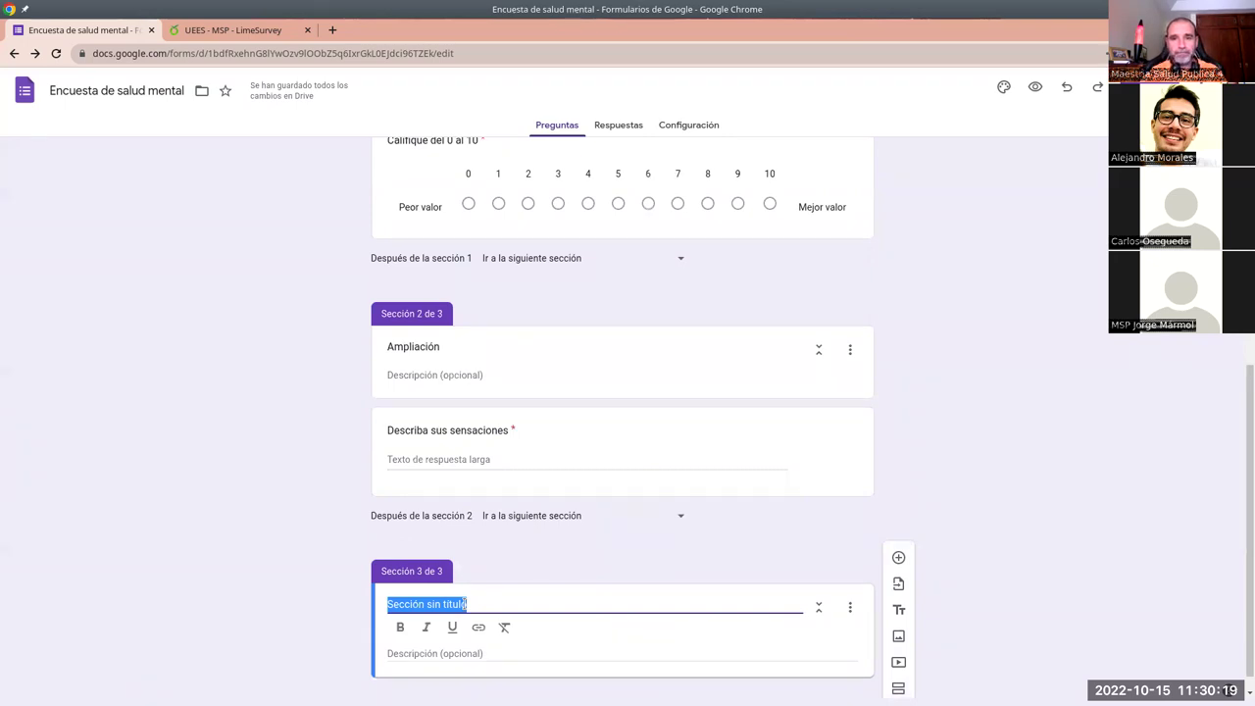
{"action": "type", "text": "¿Qu"}
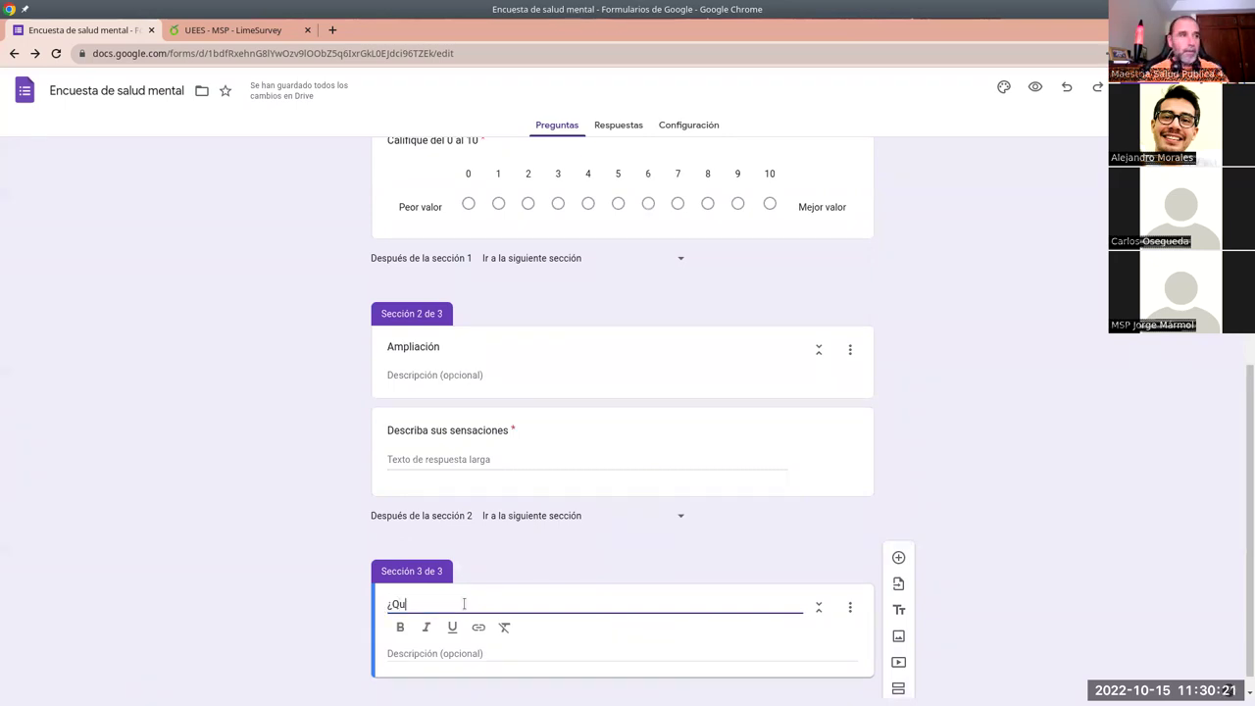
{"action": "type", "text": "é le gus"}
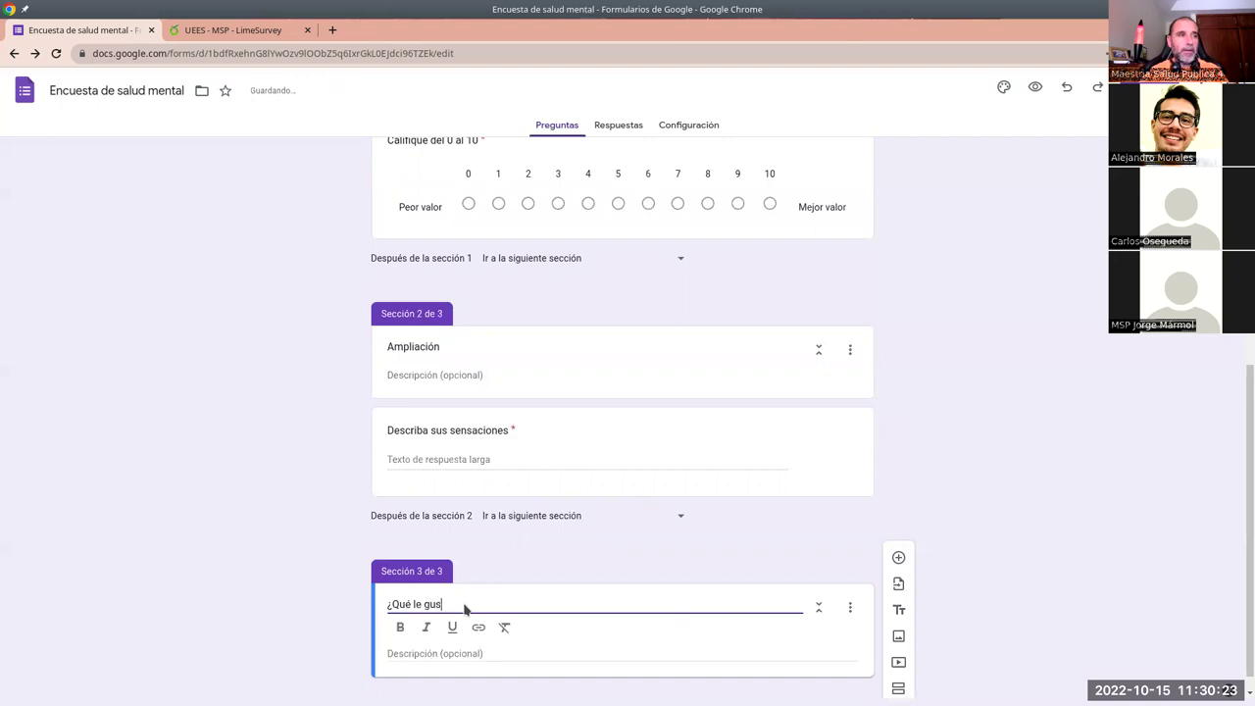
{"action": "type", "text": "taria"}
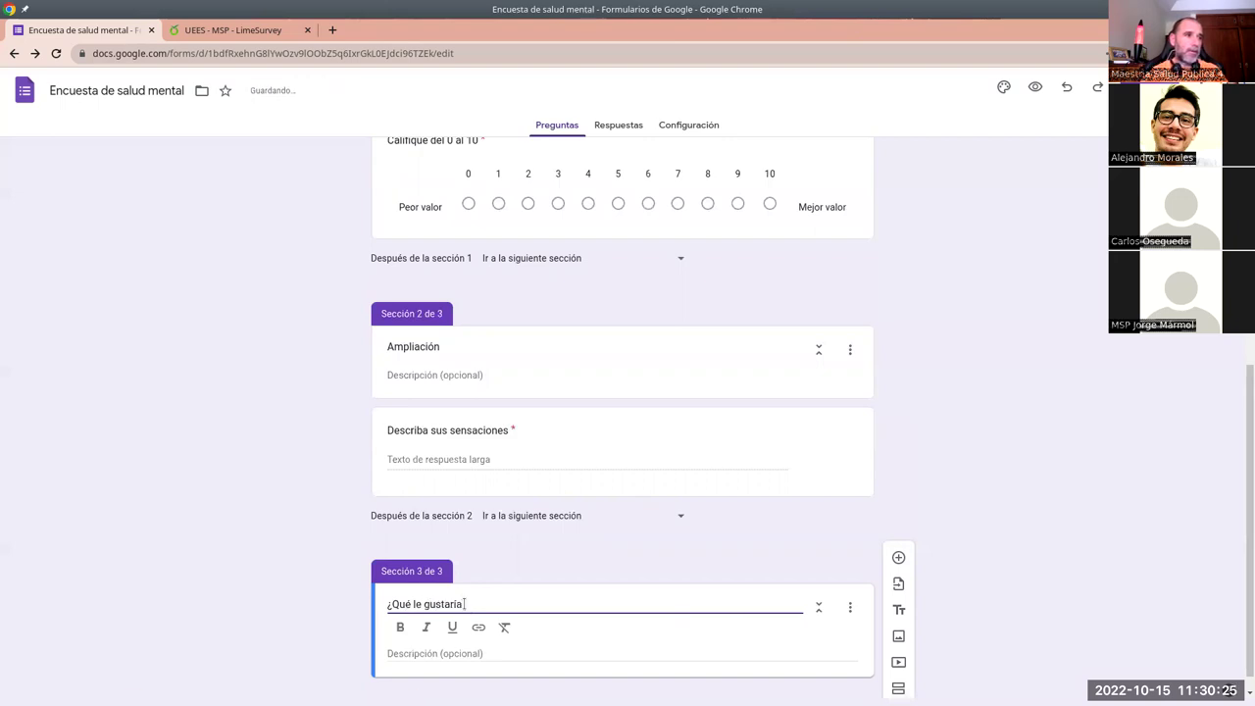
{"action": "type", "text": " hacer para mejo"}
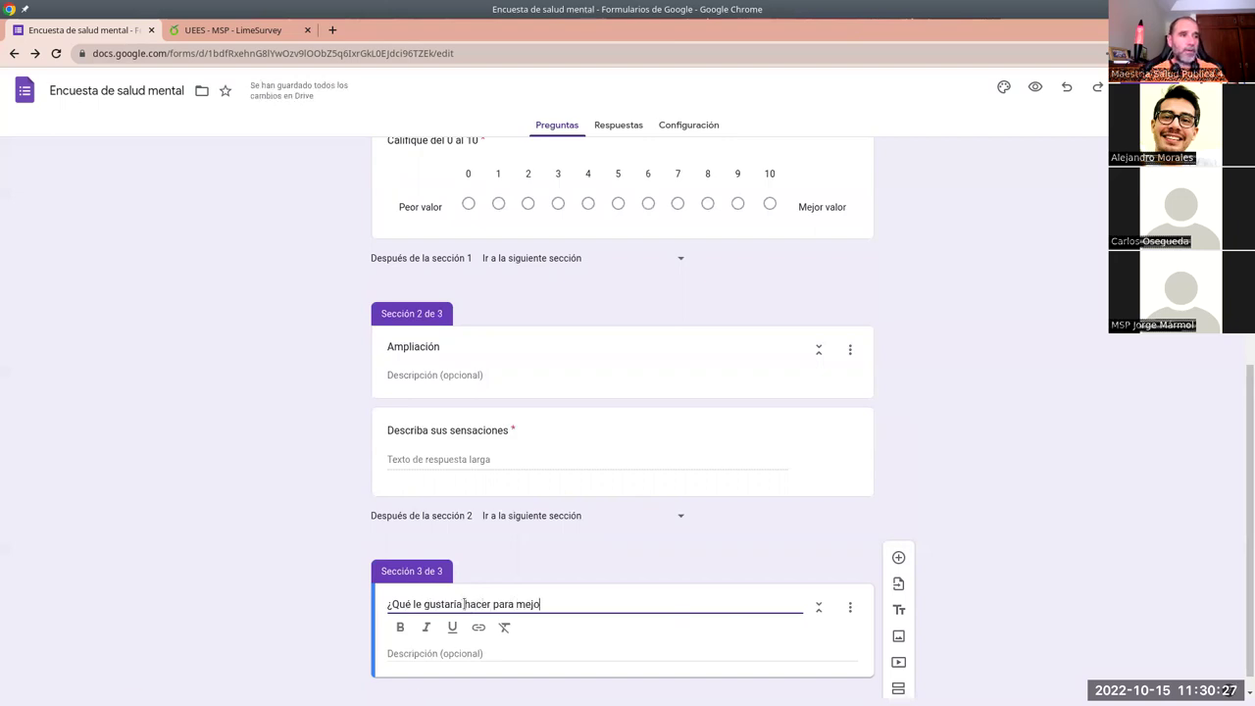
{"action": "type", "text": "rar su estado de "}
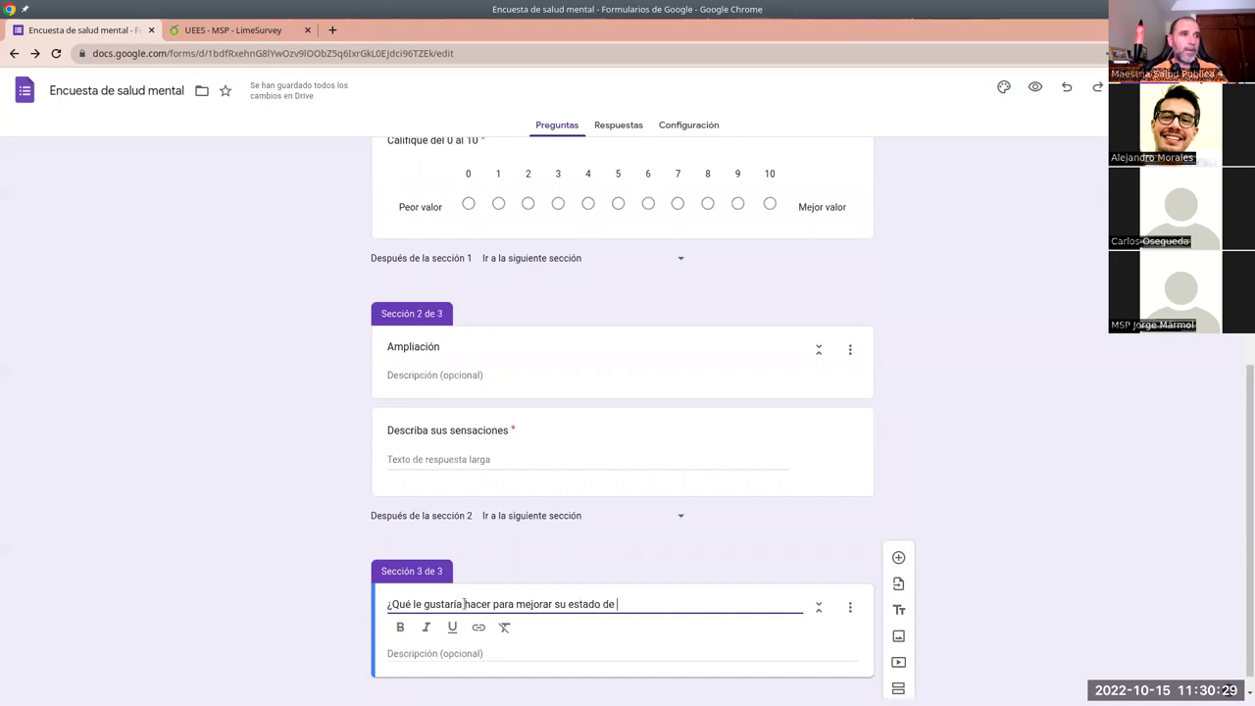
{"action": "type", "text": "ánimo?"}
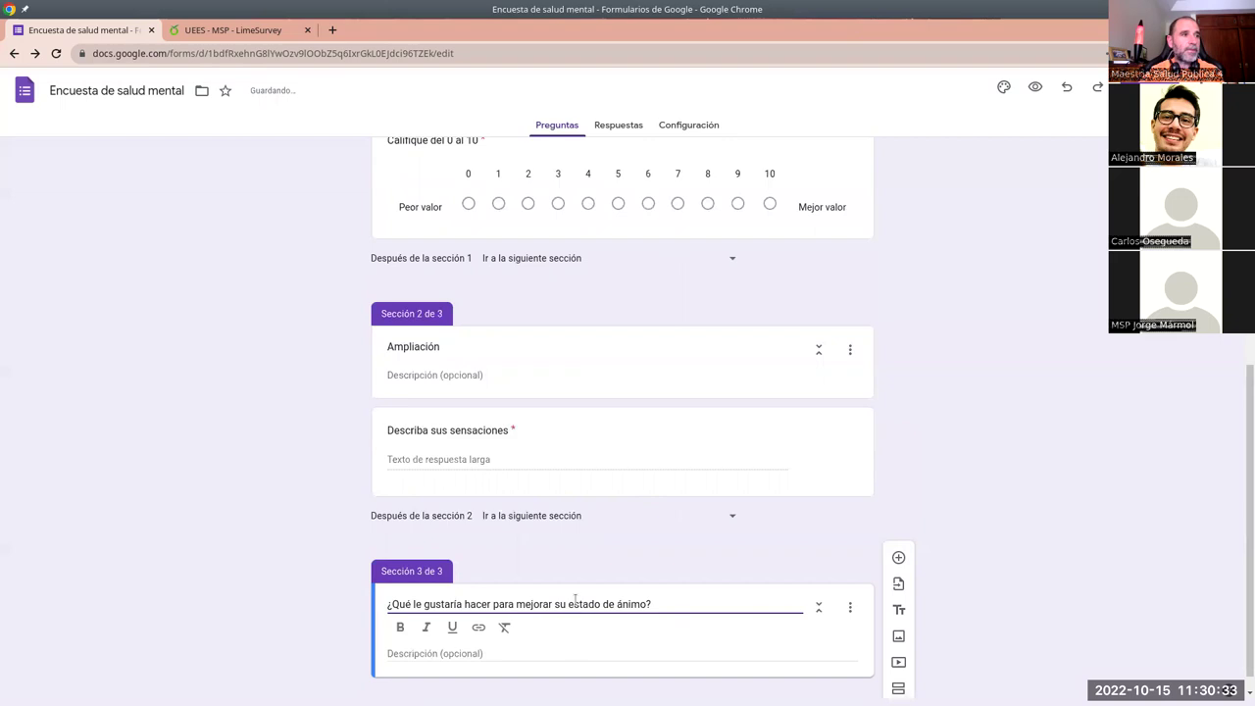
Copy the third section's title text for reuse and replace the title with "Mejora".
{"action": "triple_click", "coordinate": [574, 595]}
{"action": "key", "text": "ctrl+c"}
{"action": "key", "text": "BackSpace"}
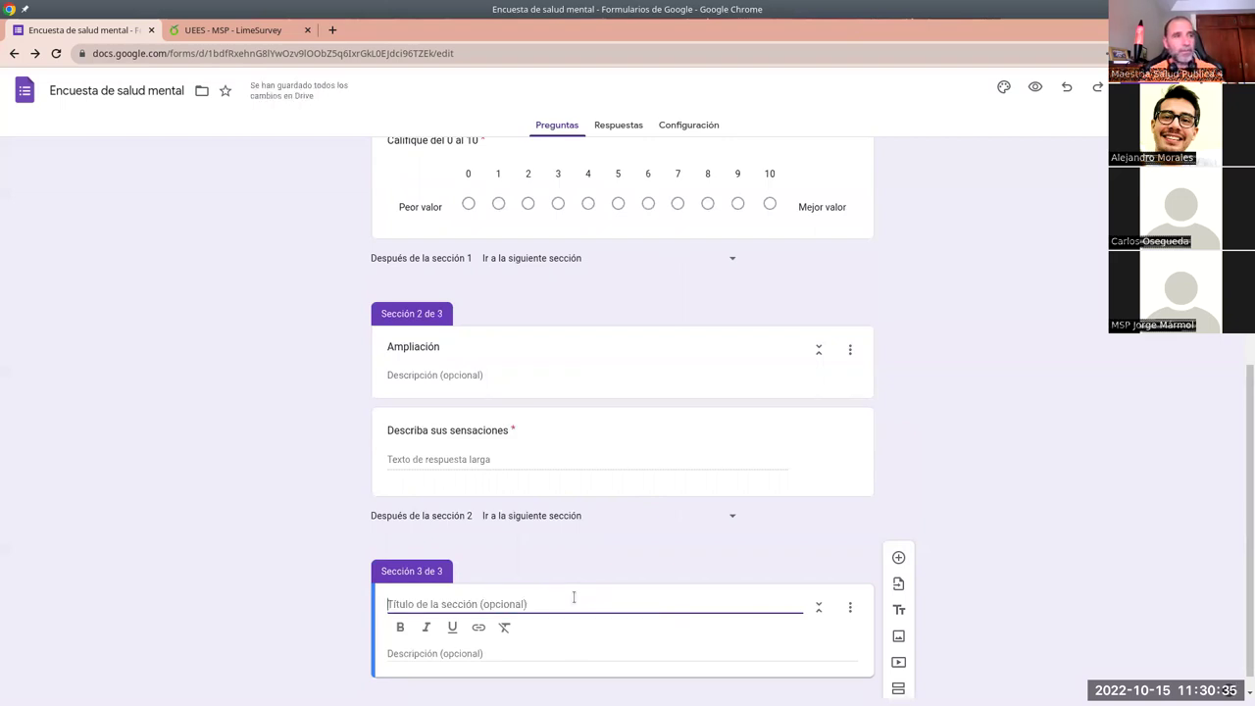
{"action": "type", "text": "Mejora"}
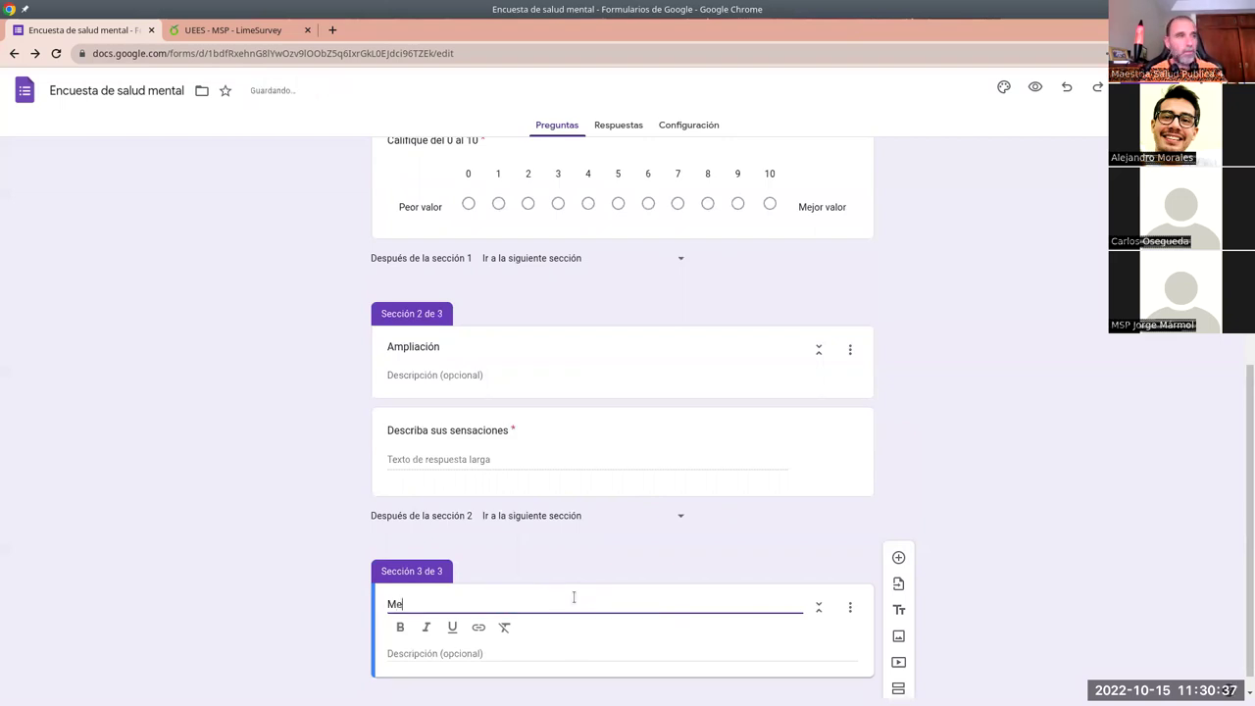
Add a checkbox grid question ("Cuadrícula de casillas") to the "Mejora" section, titled with the copied text "¿Qué le gustaría hacer para mejorar su estado de ánimo?".
{"action": "left_click", "coordinate": [899, 558]}
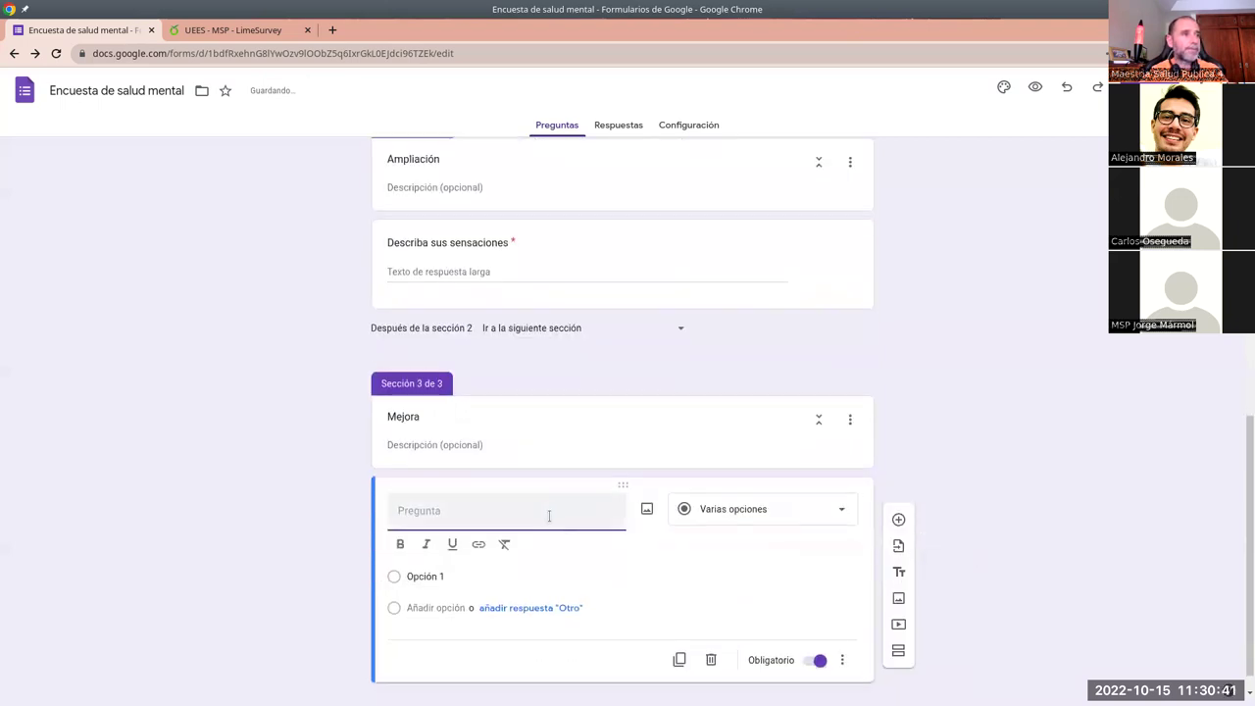
{"action": "key", "text": "ctrl+v"}
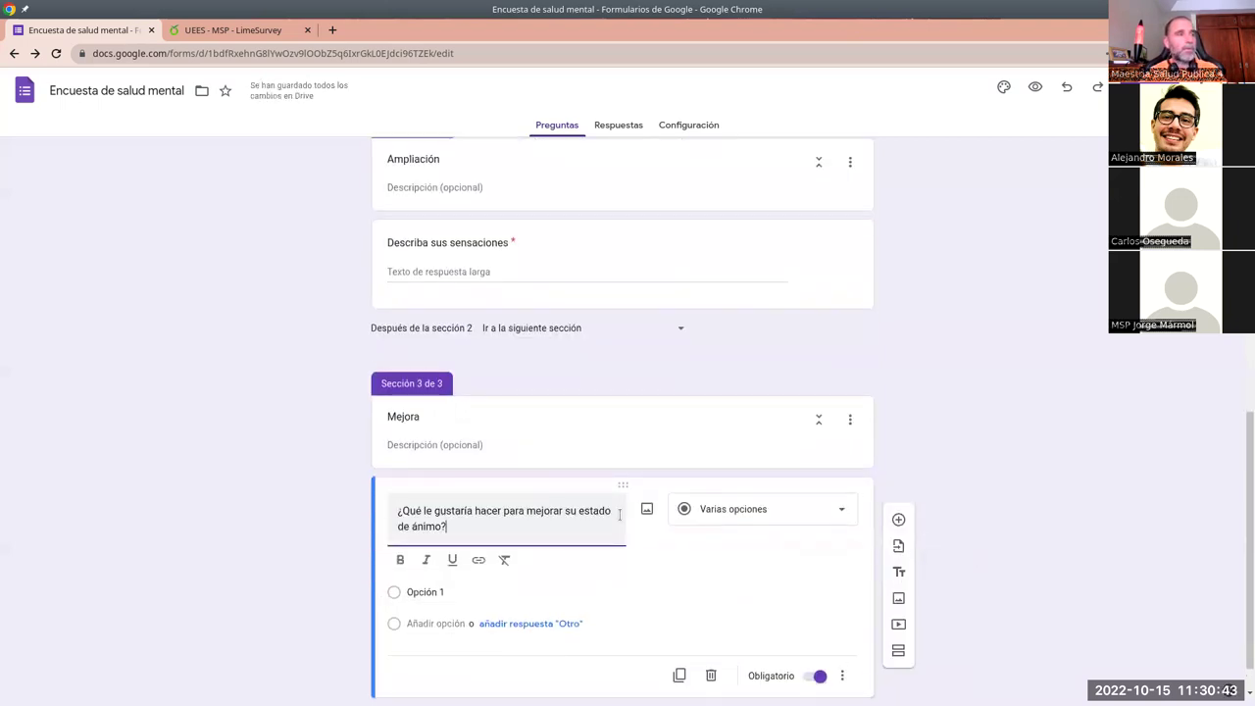
{"action": "left_click", "coordinate": [731, 510]}
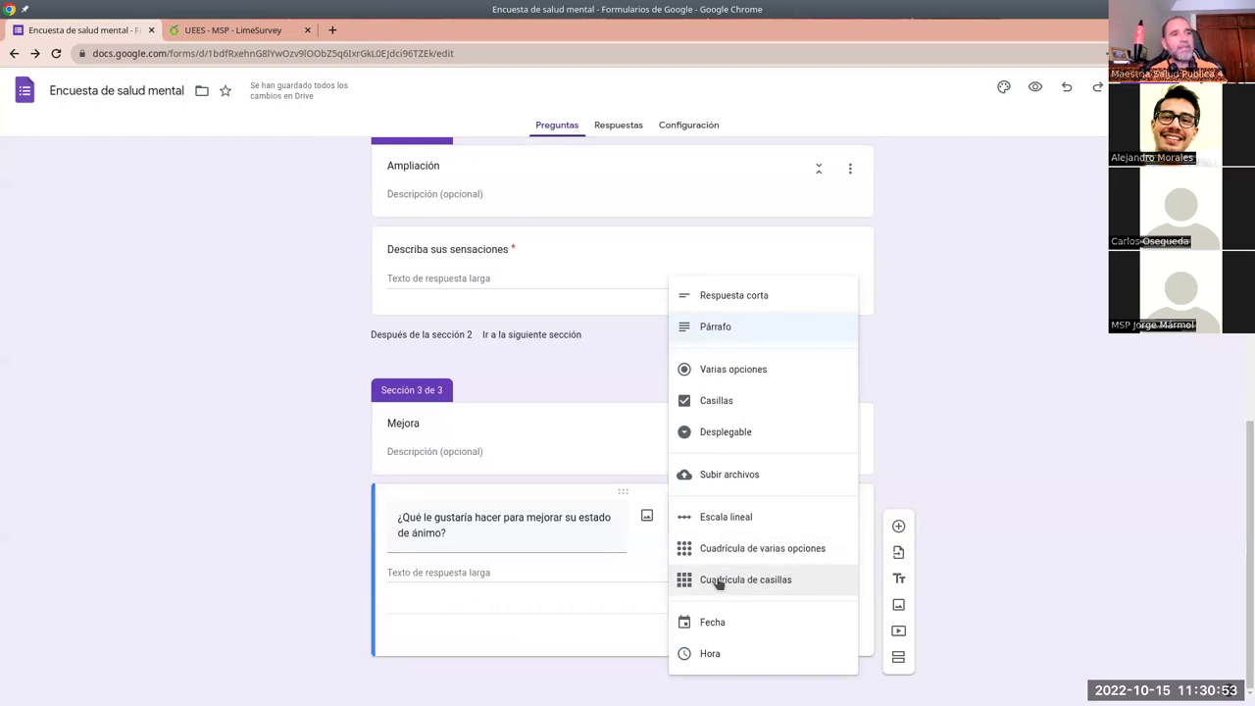
{"action": "left_click", "coordinate": [718, 582]}
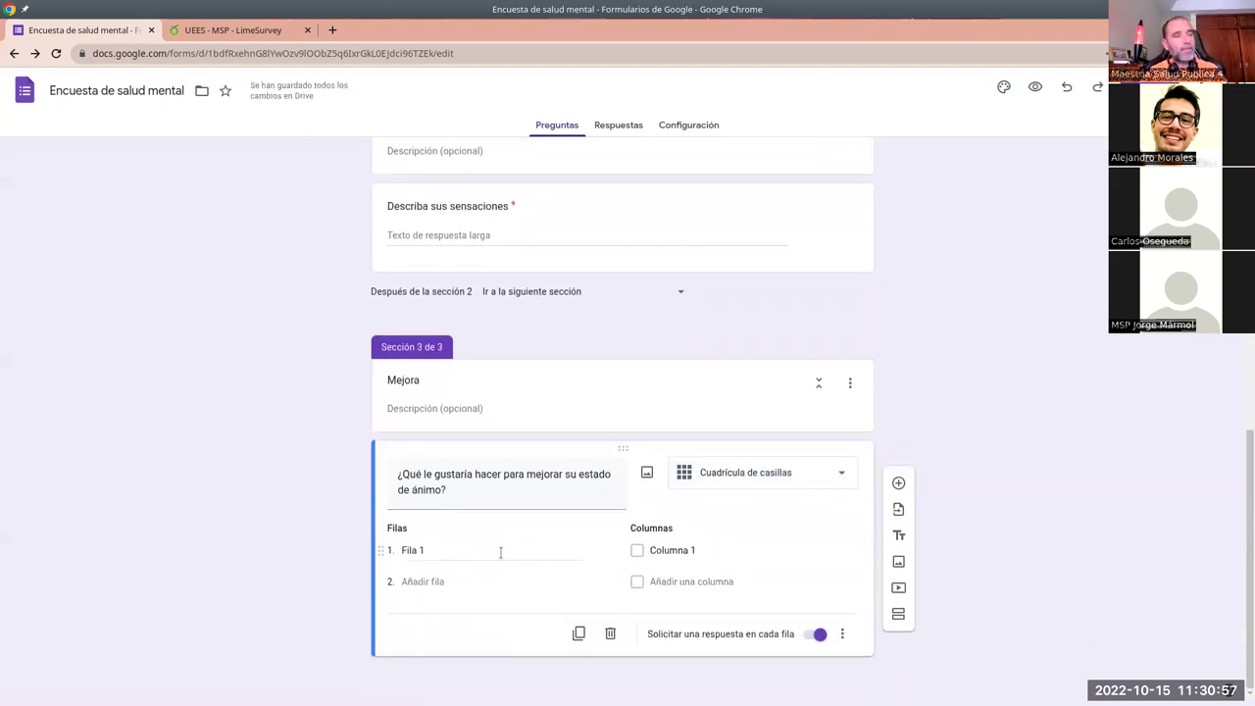
Name the grid's first row "Salir a comer a un restaurante" and add a second row.
{"action": "left_click", "coordinate": [490, 551]}
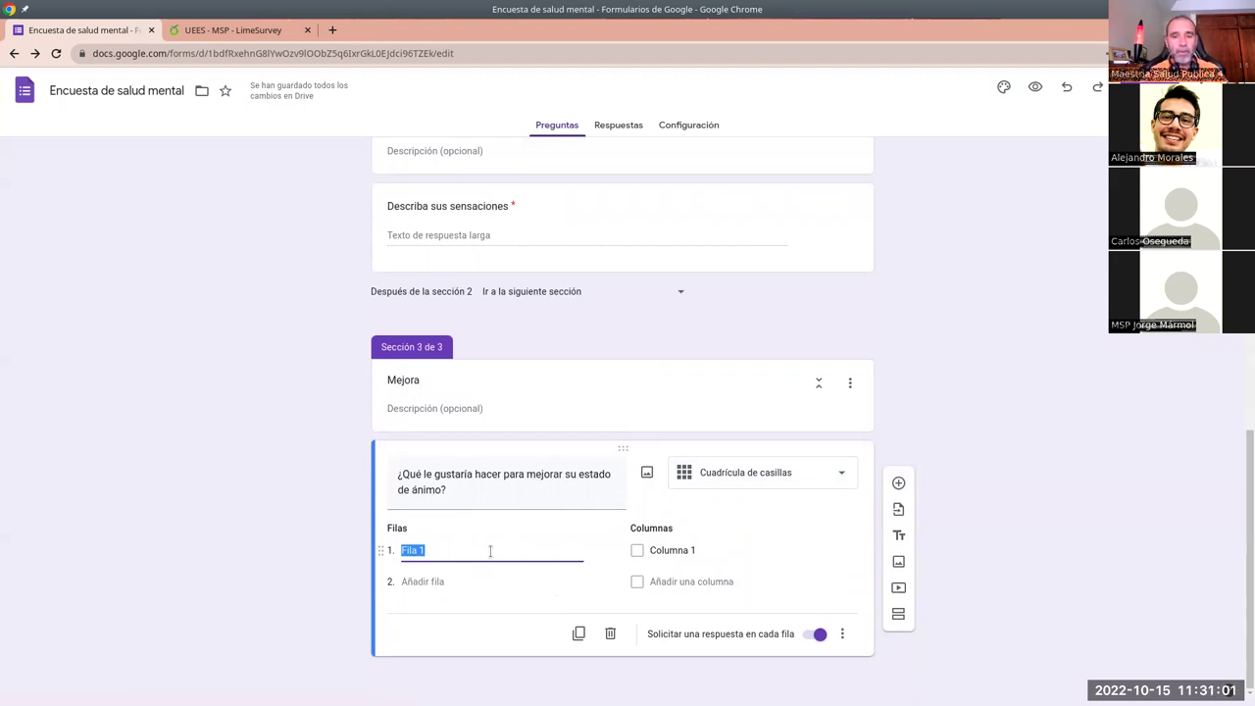
{"action": "type", "text": "Salir a co"}
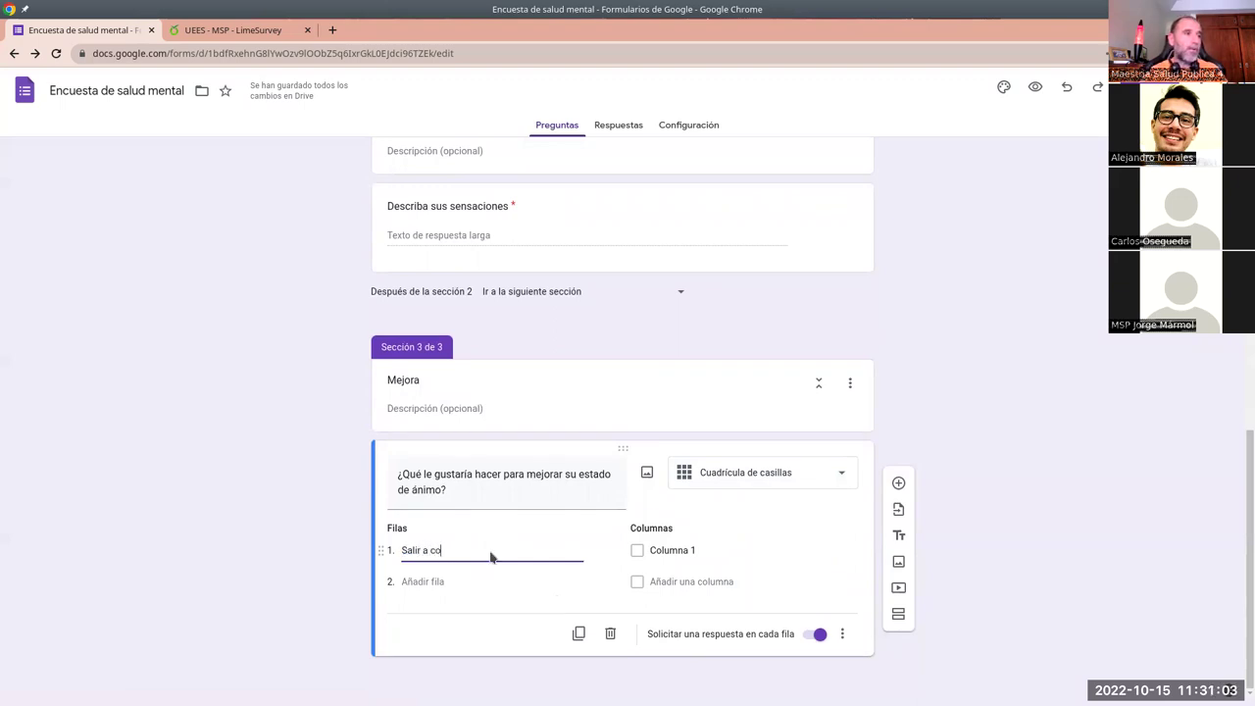
{"action": "type", "text": "mer a un"}
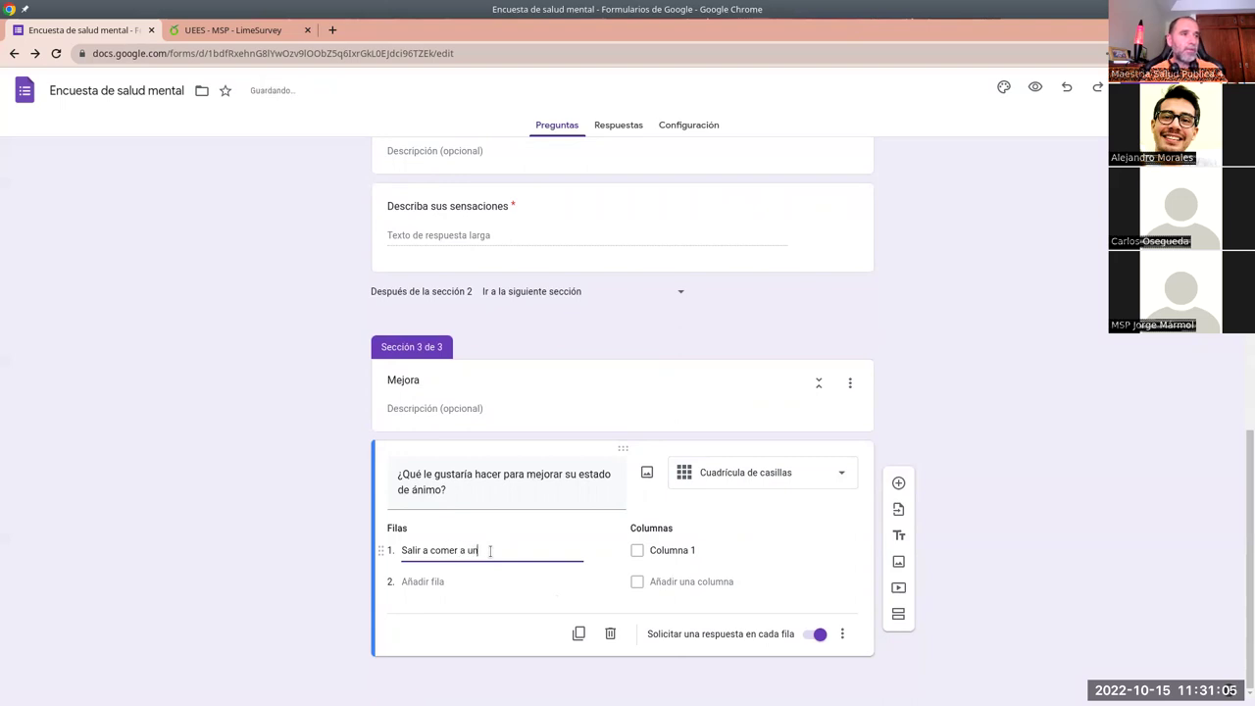
{"action": "type", "text": " restaurante"}
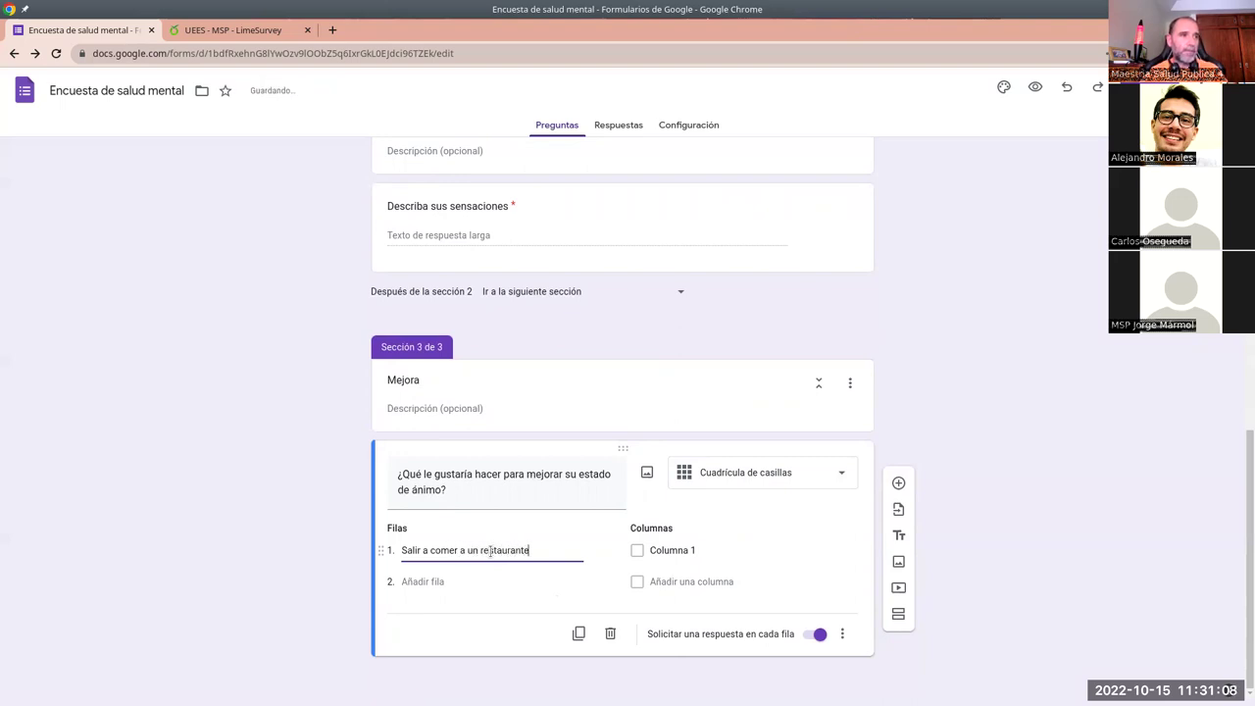
{"action": "key", "text": "Return"}
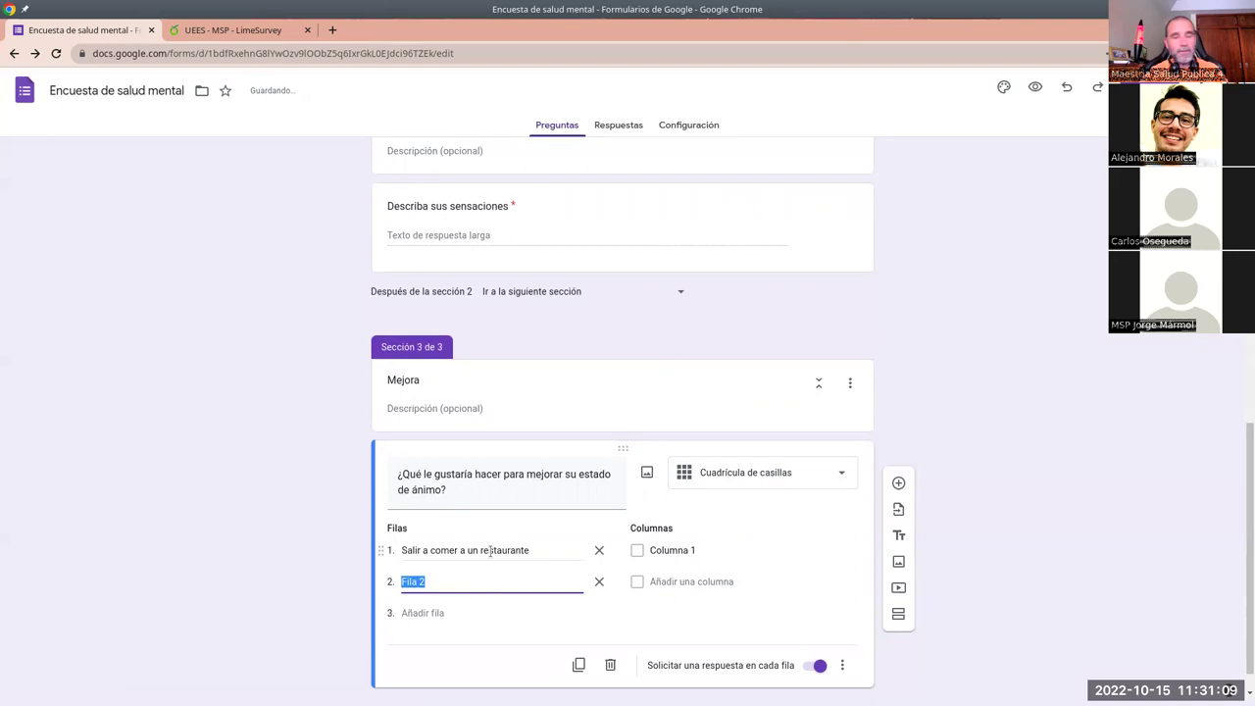
Name the grid's second row "Ir al cine" and add a third row.
{"action": "type", "text": "Ir"}
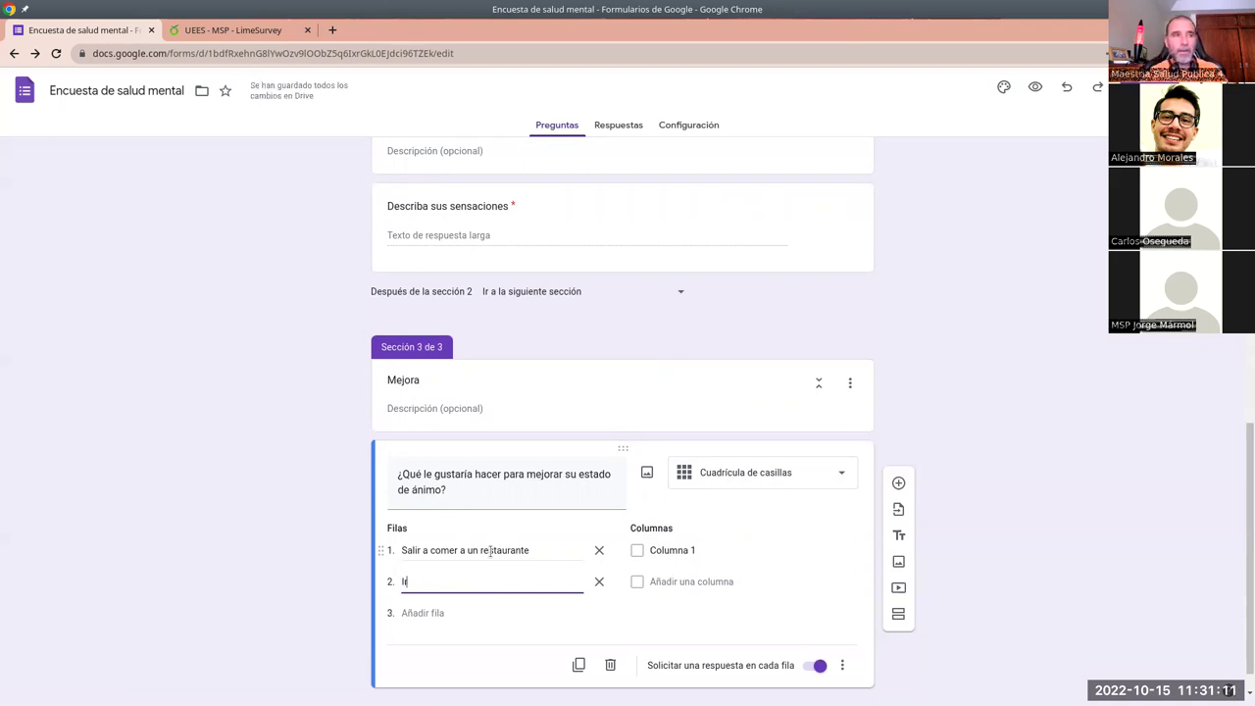
{"action": "type", "text": " a"}
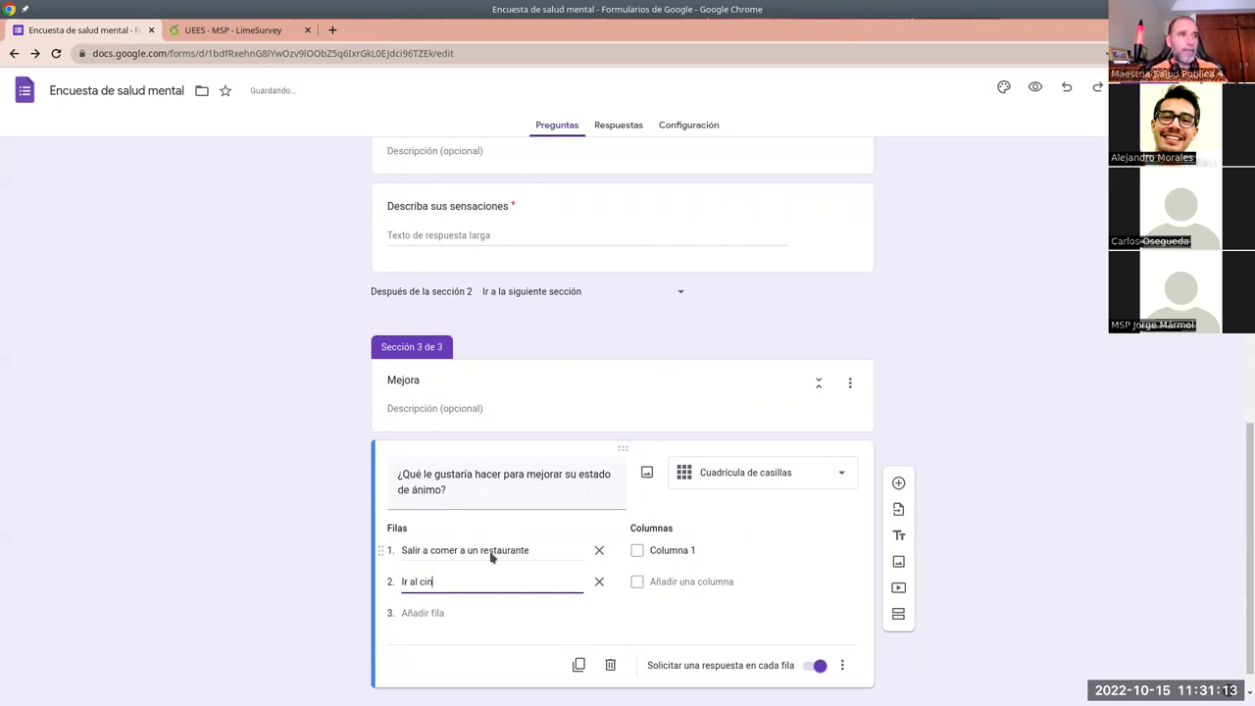
{"action": "type", "text": "l cin"}
{"action": "key", "text": "Return"}
{"action": "triple_click", "coordinate": [448, 582]}
{"action": "left_click", "coordinate": [448, 583]}
{"action": "type", "text": "e"}
{"action": "left_click", "coordinate": [421, 603]}
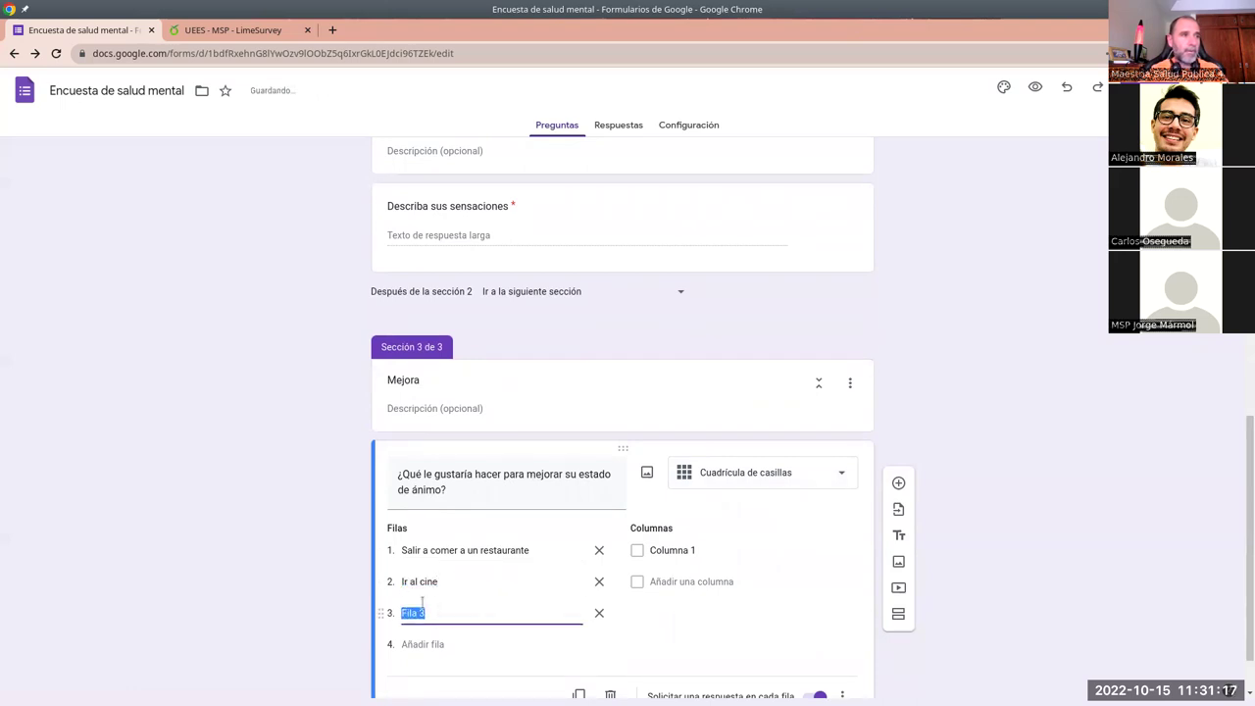
Name the grid's third row "Tomar un café" and add a fourth row.
{"action": "type", "text": "Ir"}
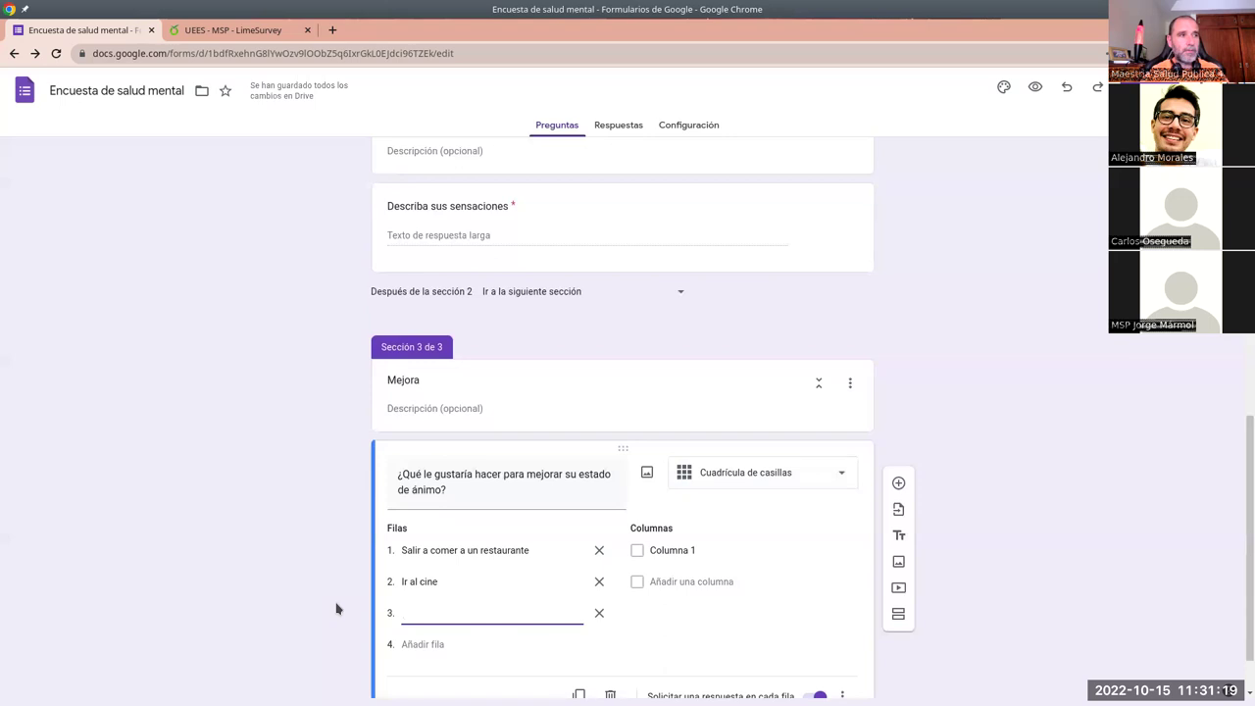
{"action": "key", "text": "ctrl+z"}
{"action": "type", "text": "Tomar un café co"}
{"action": "key", "text": "BackSpace"}
{"action": "key", "text": "BackSpace"}
{"action": "key", "text": "BackSpace"}
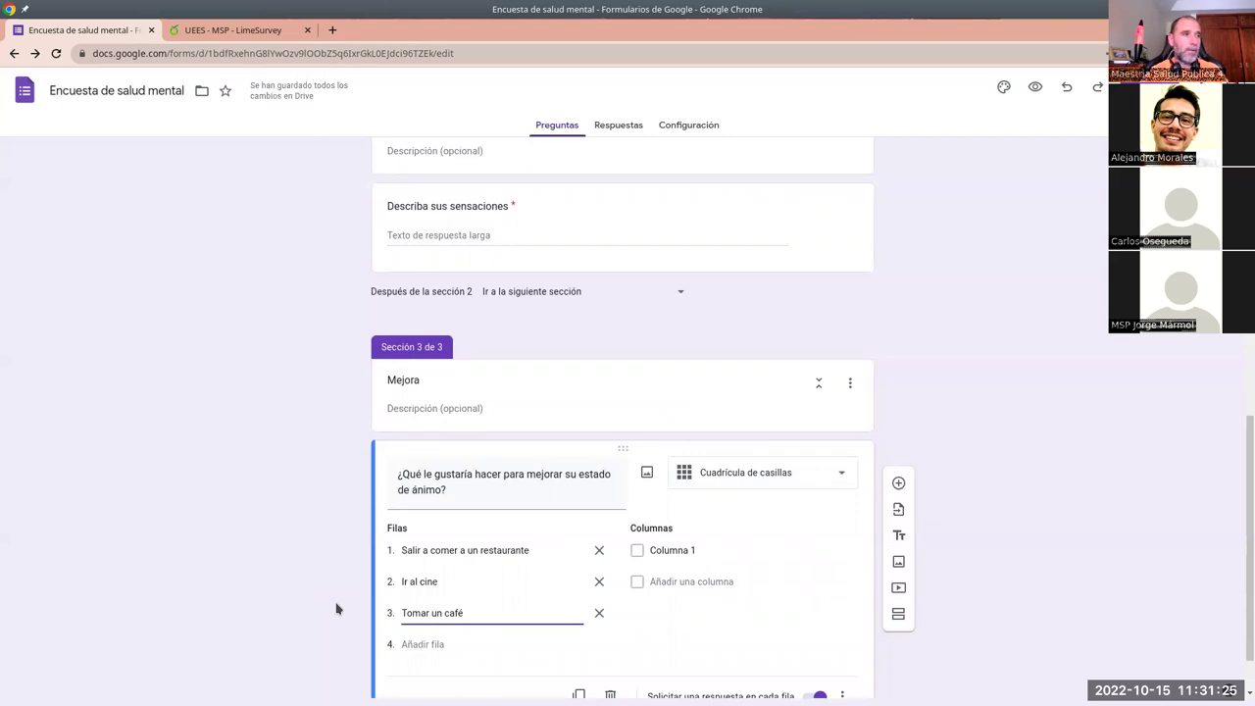
{"action": "key", "text": "Return"}
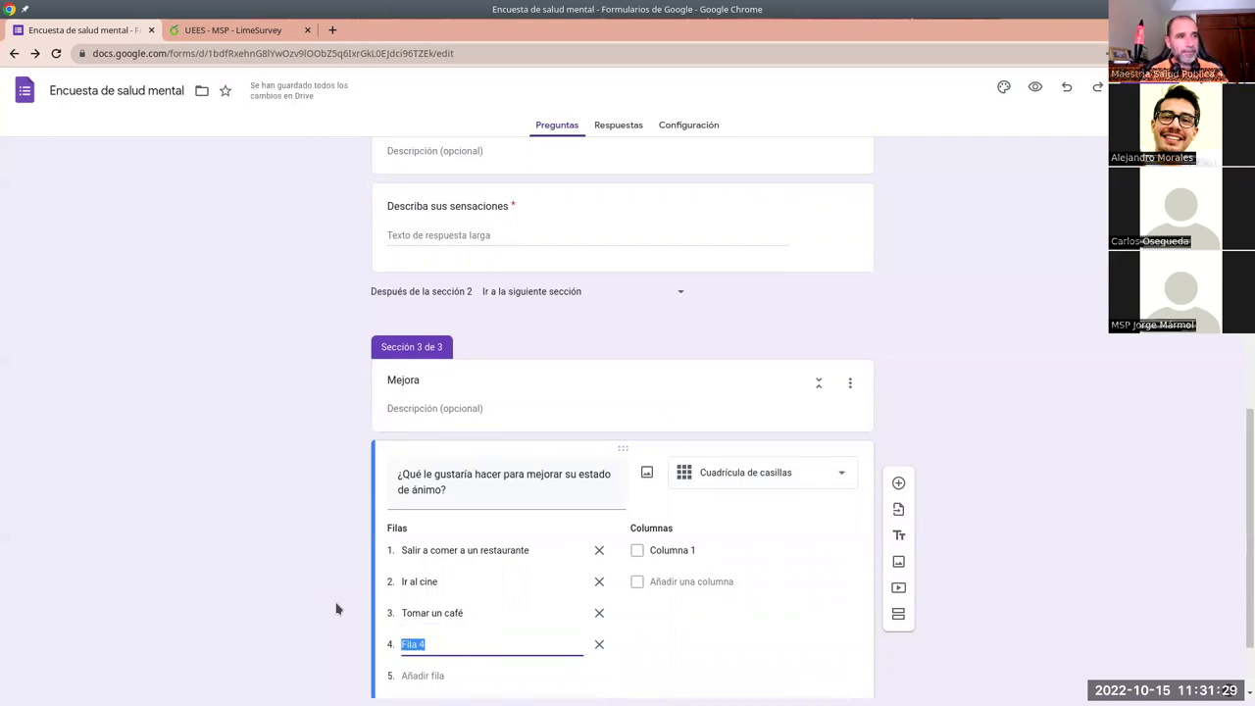
Name the grid's fourth row "Ir a la playa" and add a fifth row named "Ir a bailar a la disco".
{"action": "type", "text": "Ir a"}
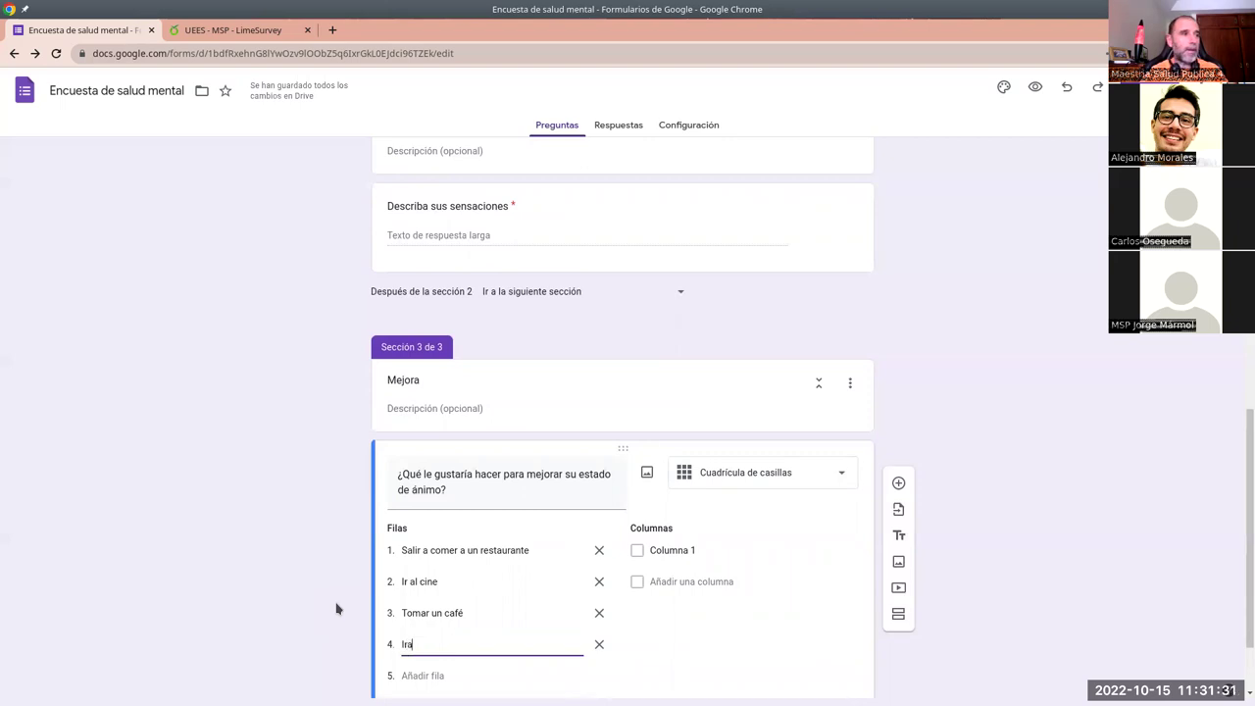
{"action": "type", "text": "l"}
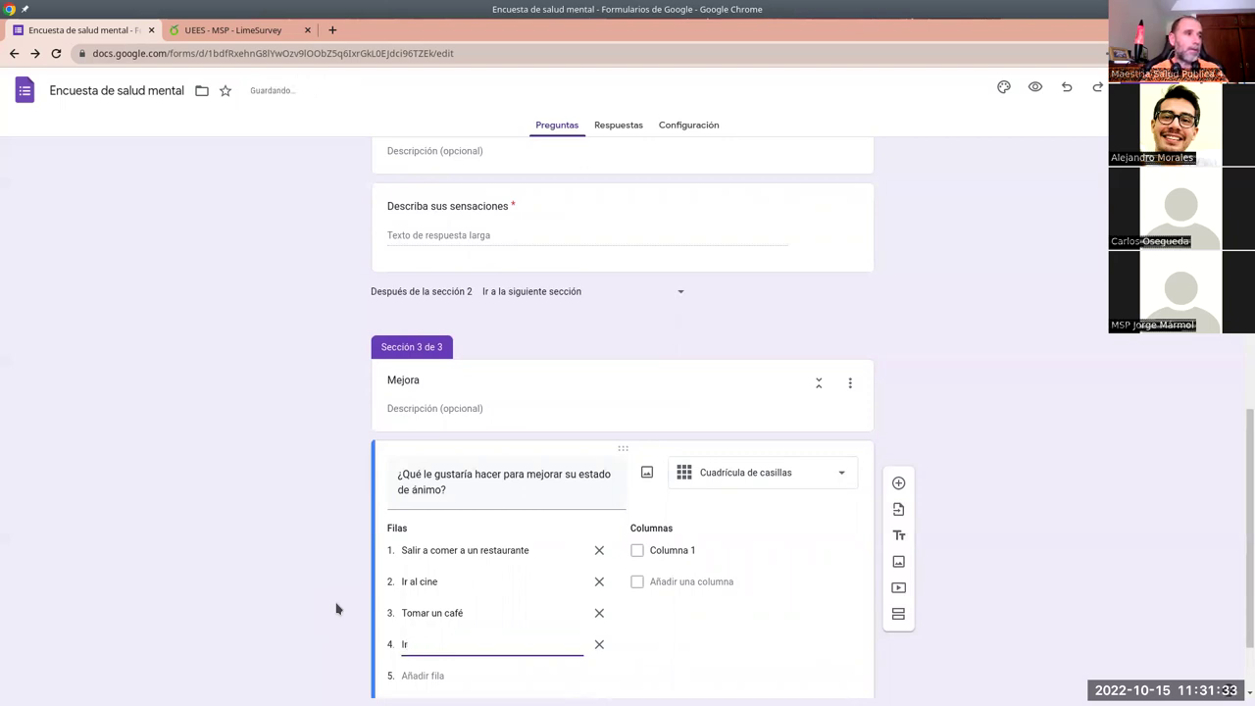
{"action": "type", "text": "la playa"}
{"action": "key", "text": "Return"}
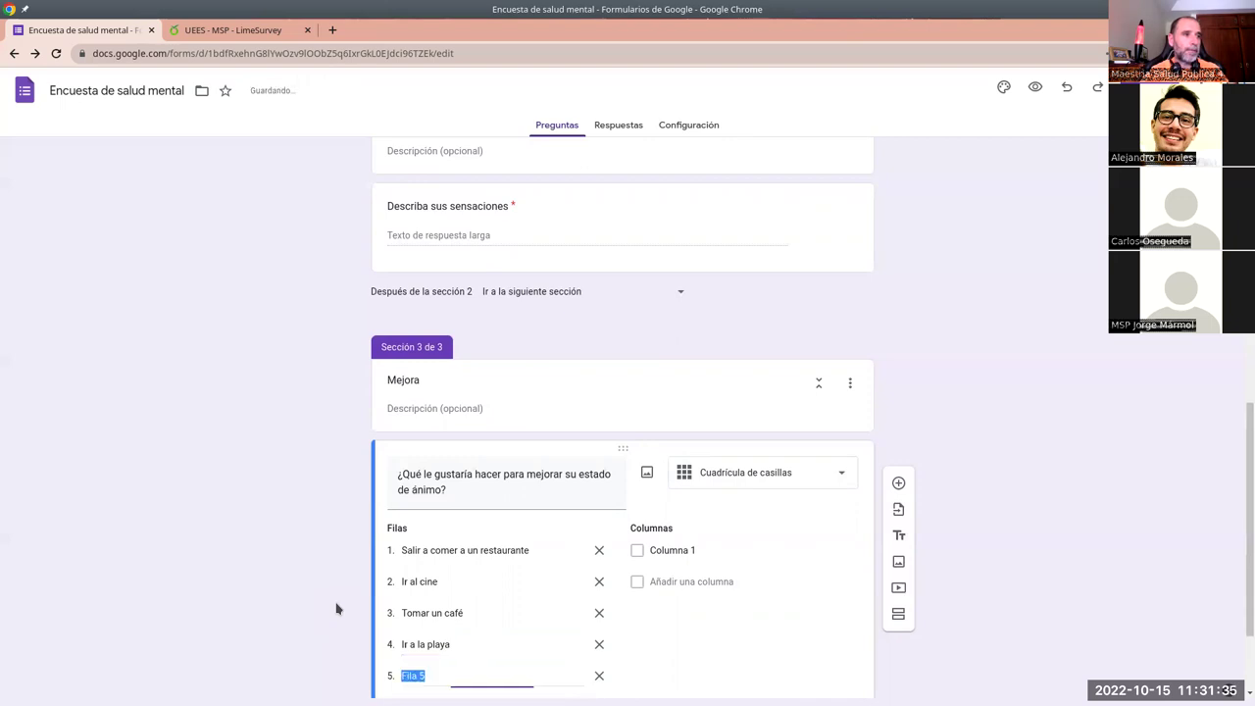
{"action": "type", "text": "Ir a bailar a la dico"}
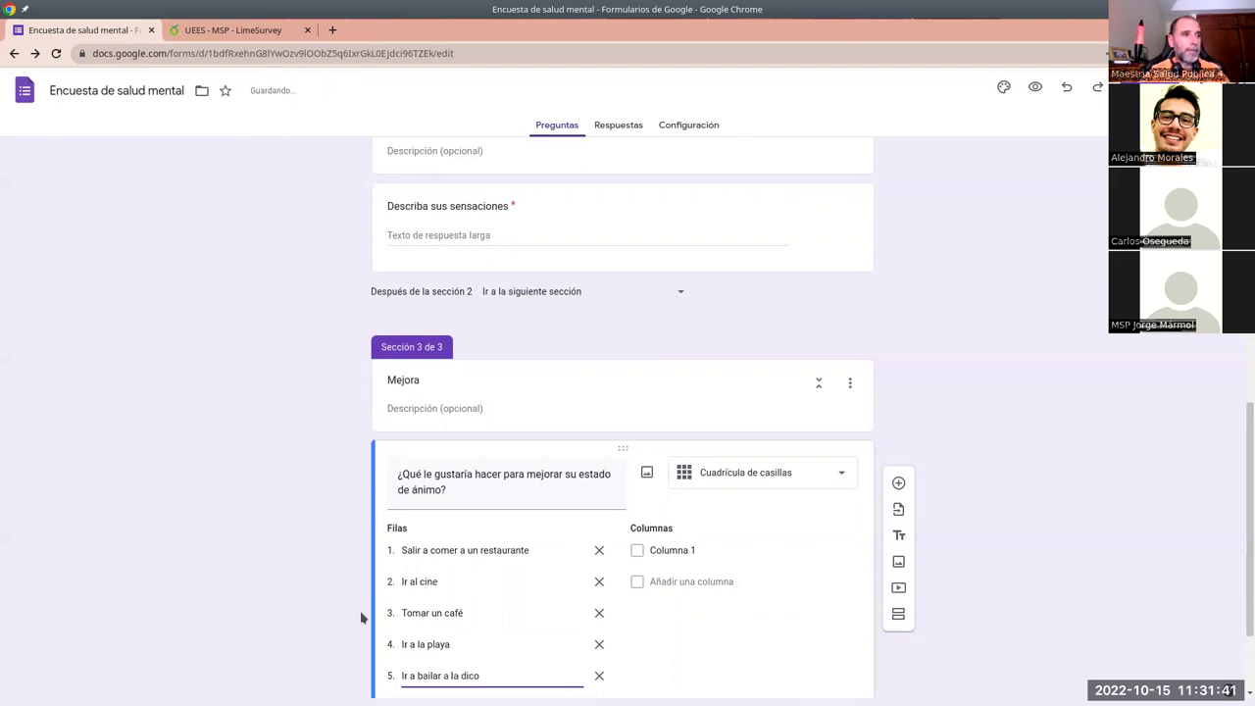
{"action": "type", "text": "s"}
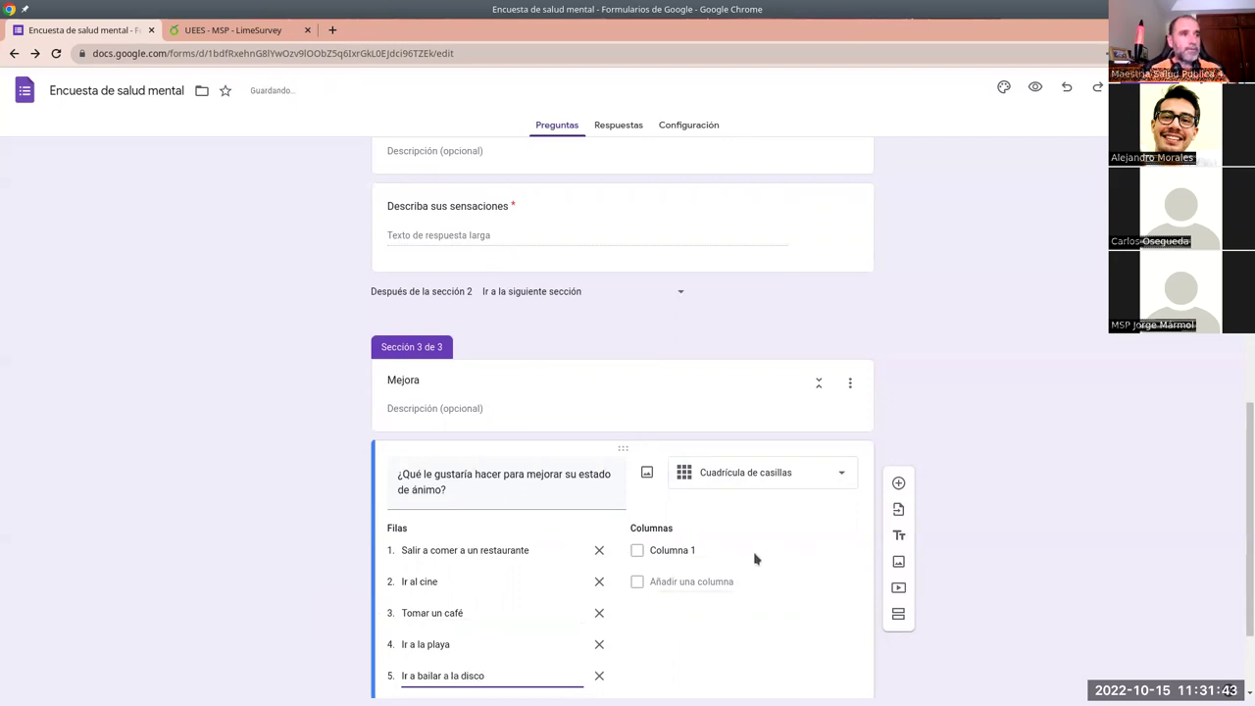
Set up two columns in the grid question, named "En solitario" and "En compañía".
{"action": "left_click", "coordinate": [703, 550]}
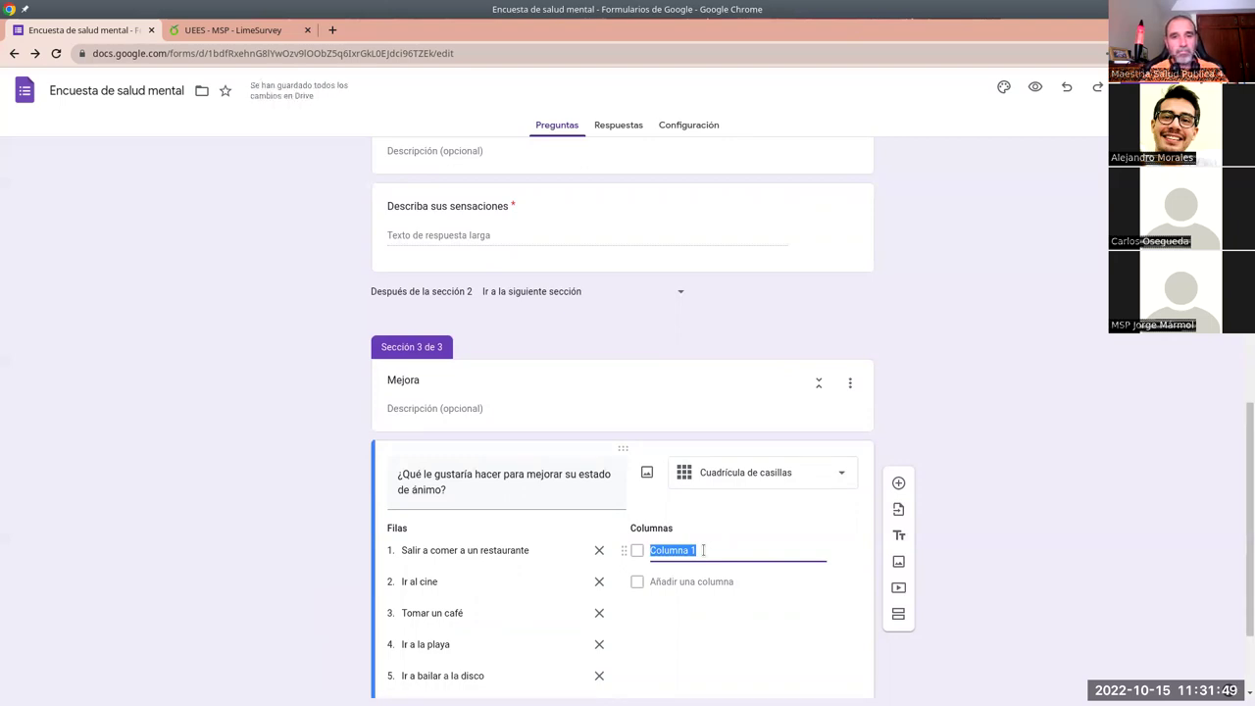
{"action": "type", "text": "En solitario"}
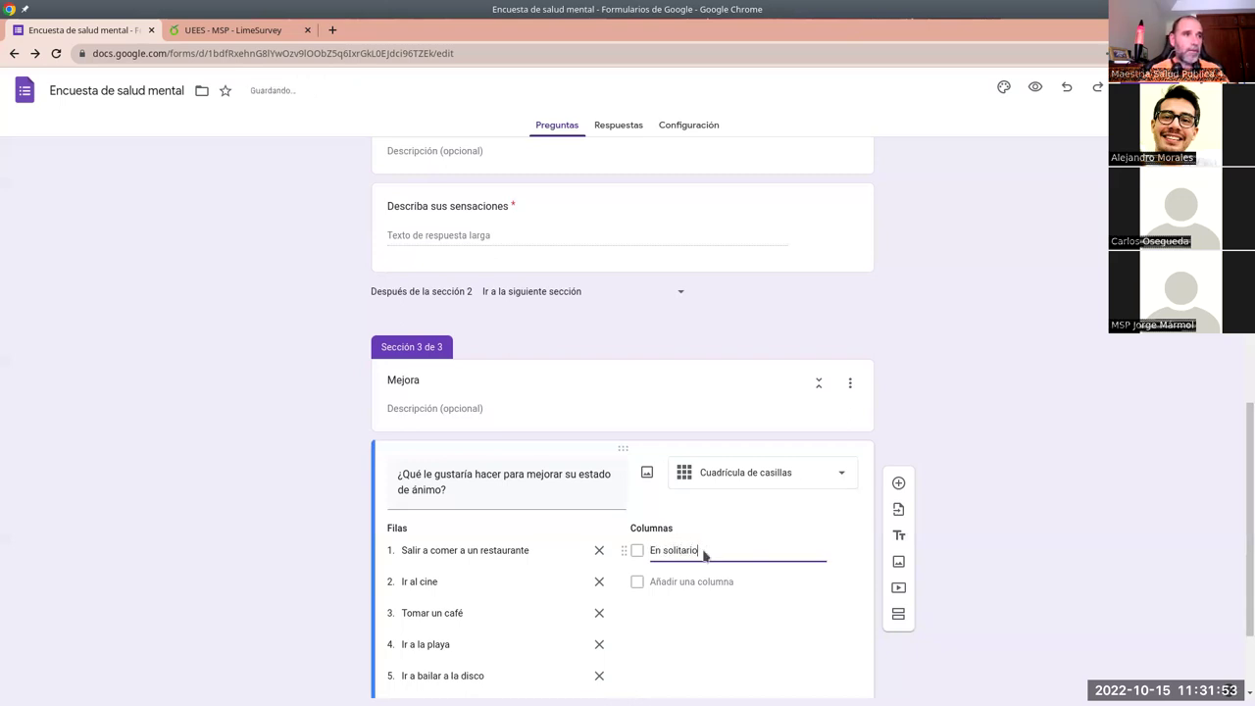
{"action": "left_click", "coordinate": [684, 584]}
{"action": "type", "text": "En compa"}
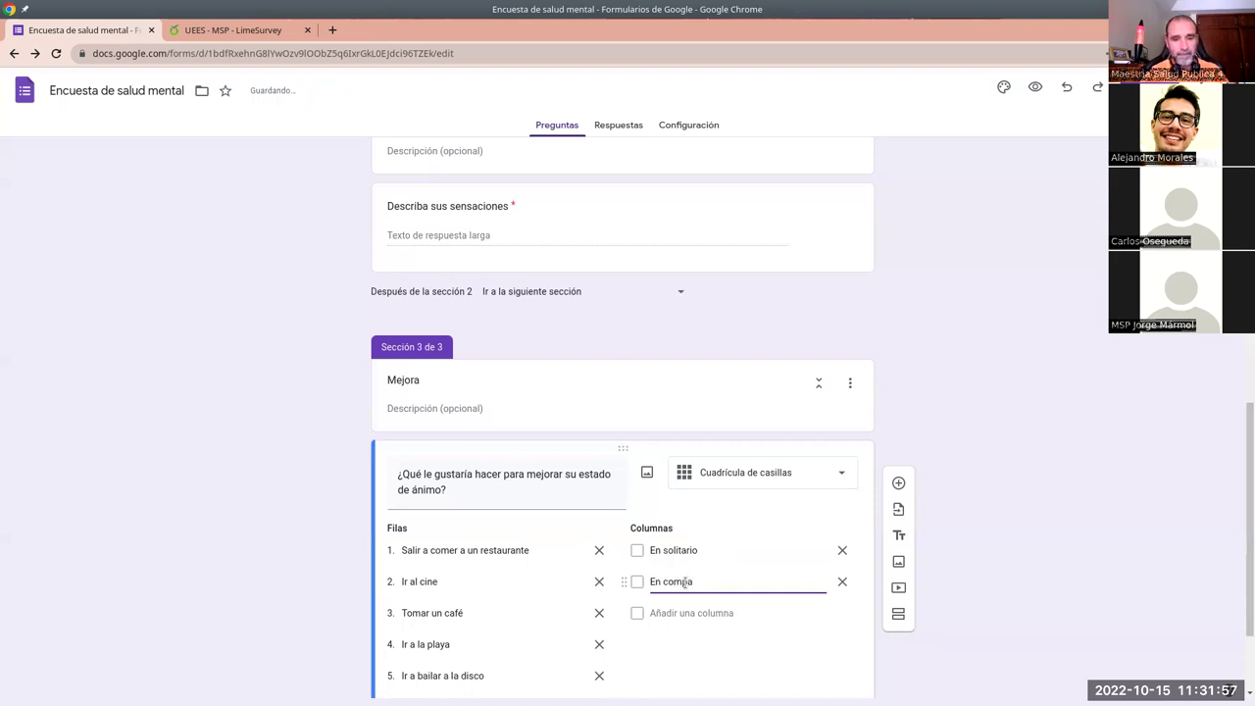
{"action": "type", "text": "a"}
{"action": "key", "text": "BackSpace"}
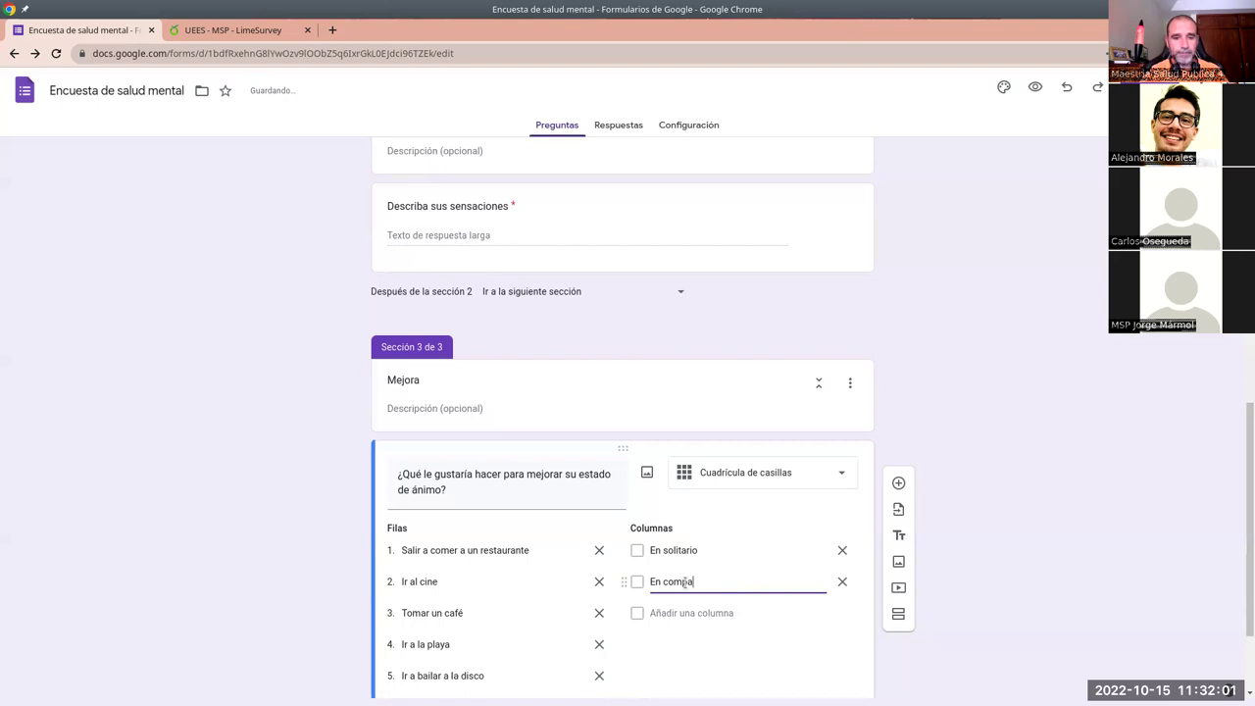
{"action": "type", "text": "ñía"}
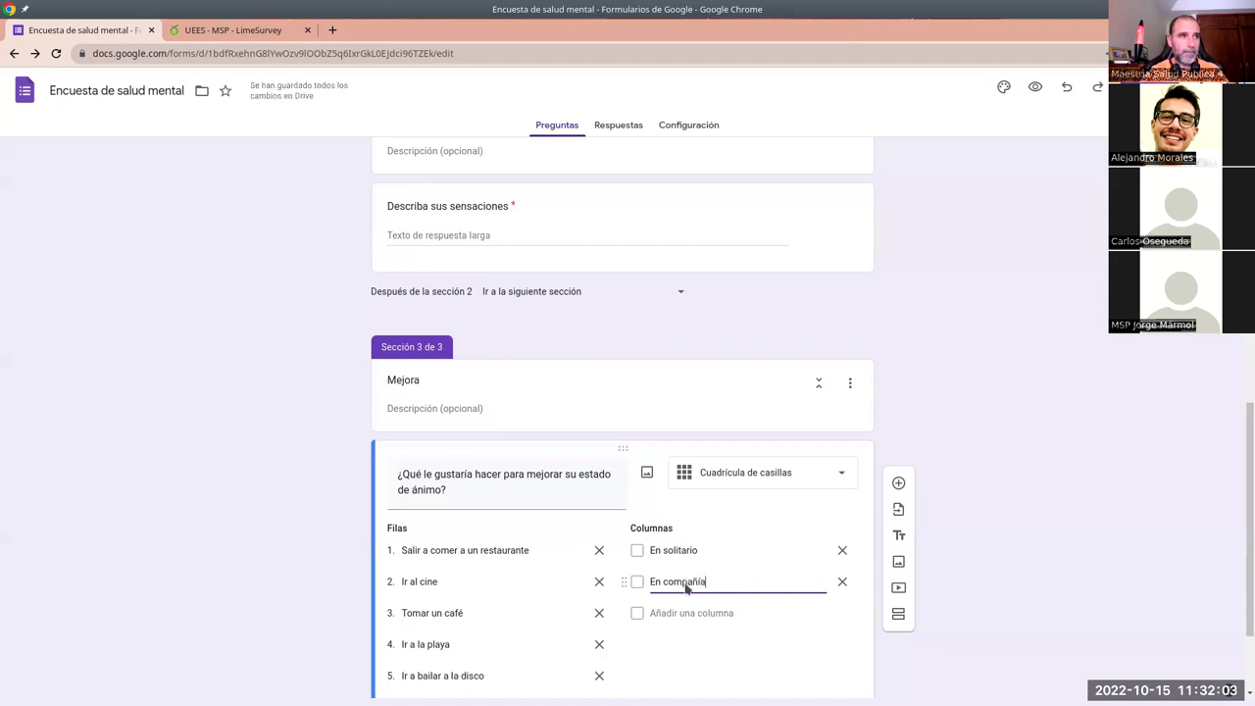
Look over the form's sections, preview the form as a respondent, and close the preview.
{"action": "scroll", "coordinate": [742, 611], "scroll_direction": "down", "scroll_amount": 1}
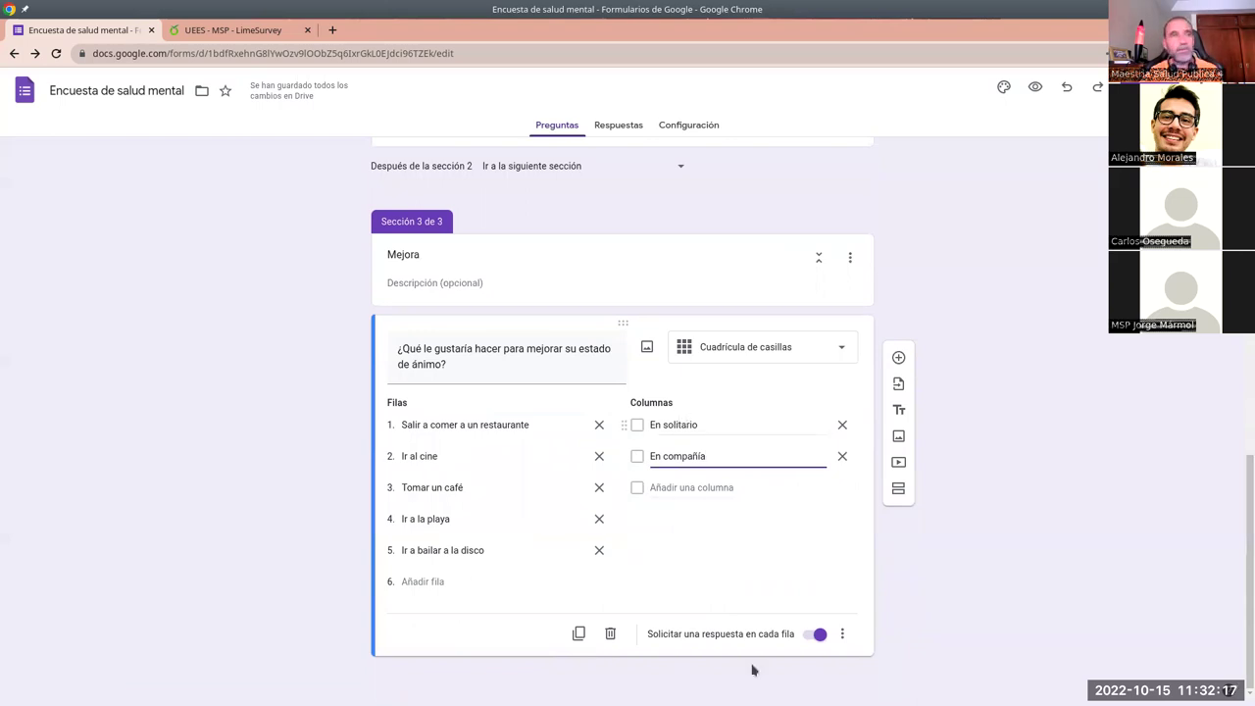
{"action": "scroll", "coordinate": [704, 546], "scroll_direction": "up", "scroll_amount": 3}
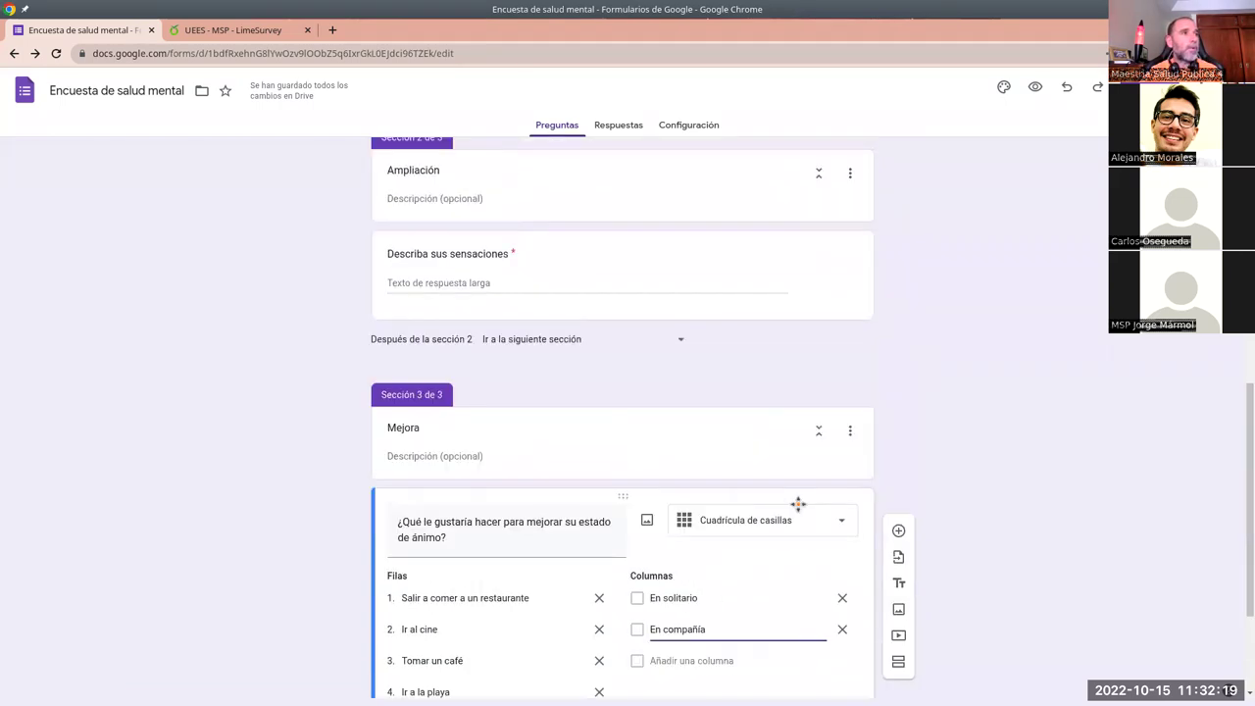
{"action": "scroll", "coordinate": [735, 412], "scroll_direction": "up", "scroll_amount": 3}
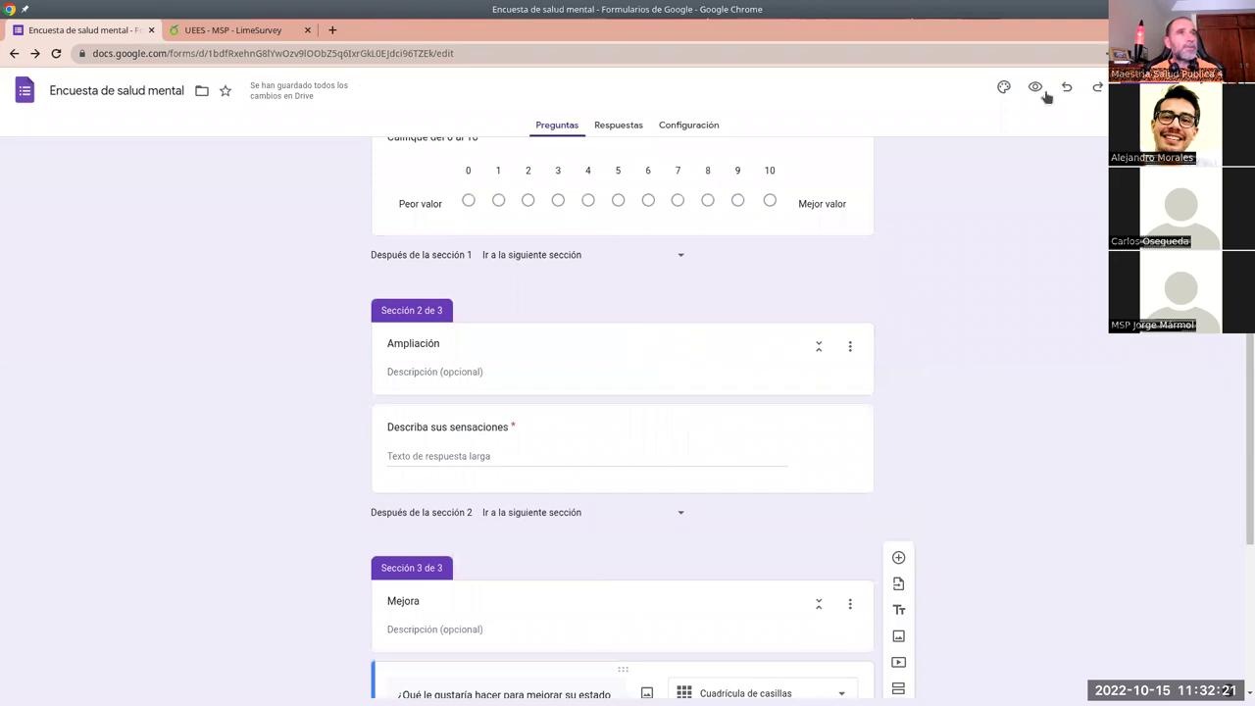
{"action": "left_click", "coordinate": [1044, 93]}
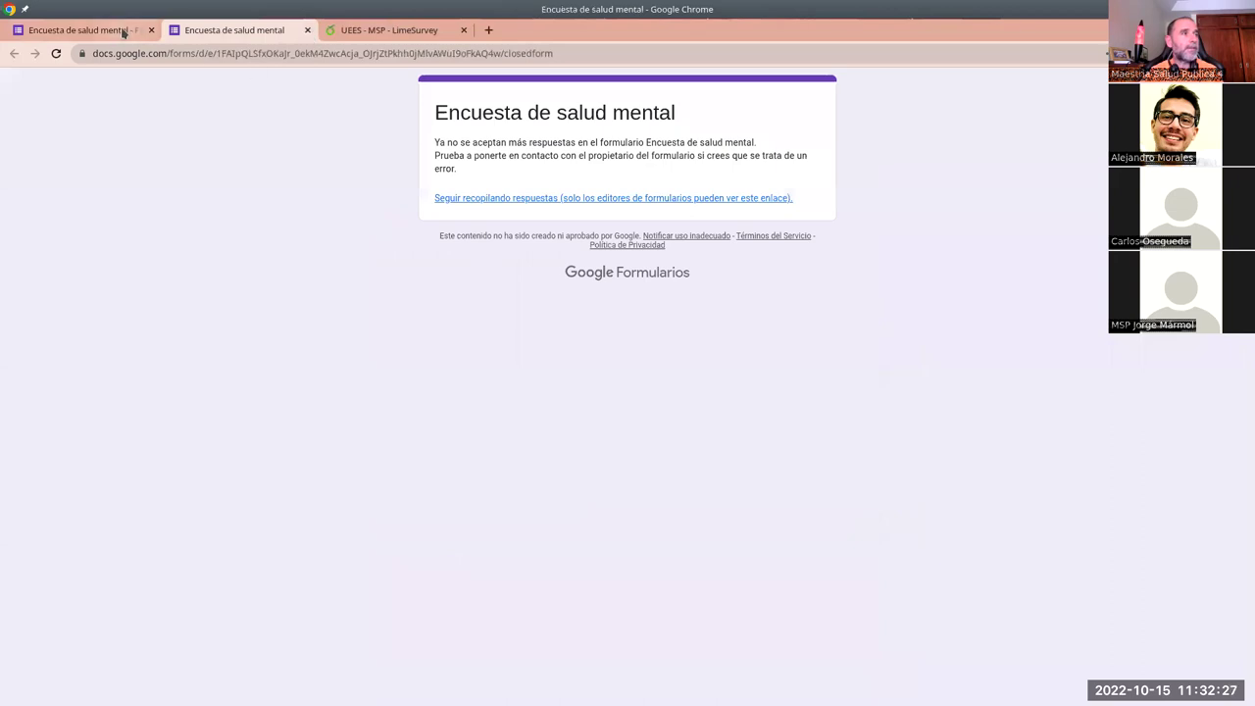
{"action": "left_click", "coordinate": [305, 37]}
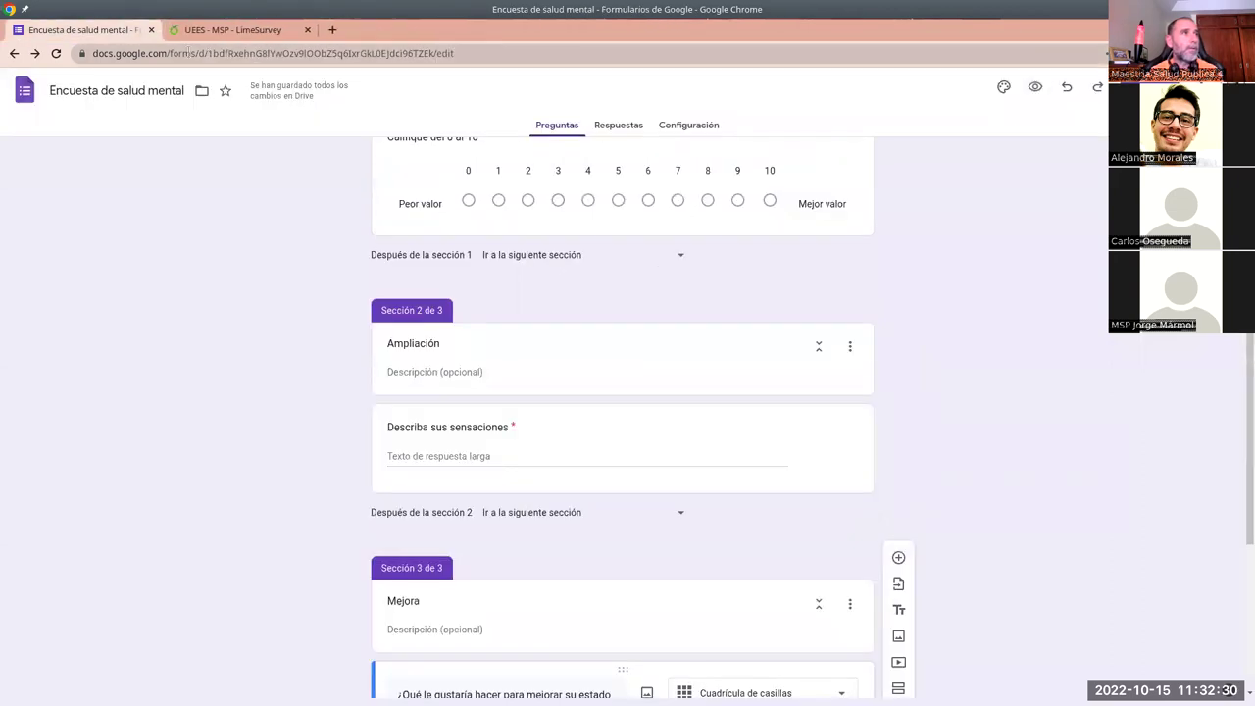
Turn on accepting responses for the form and open its preview again.
{"action": "left_click", "coordinate": [609, 127]}
{"action": "left_click", "coordinate": [841, 206]}
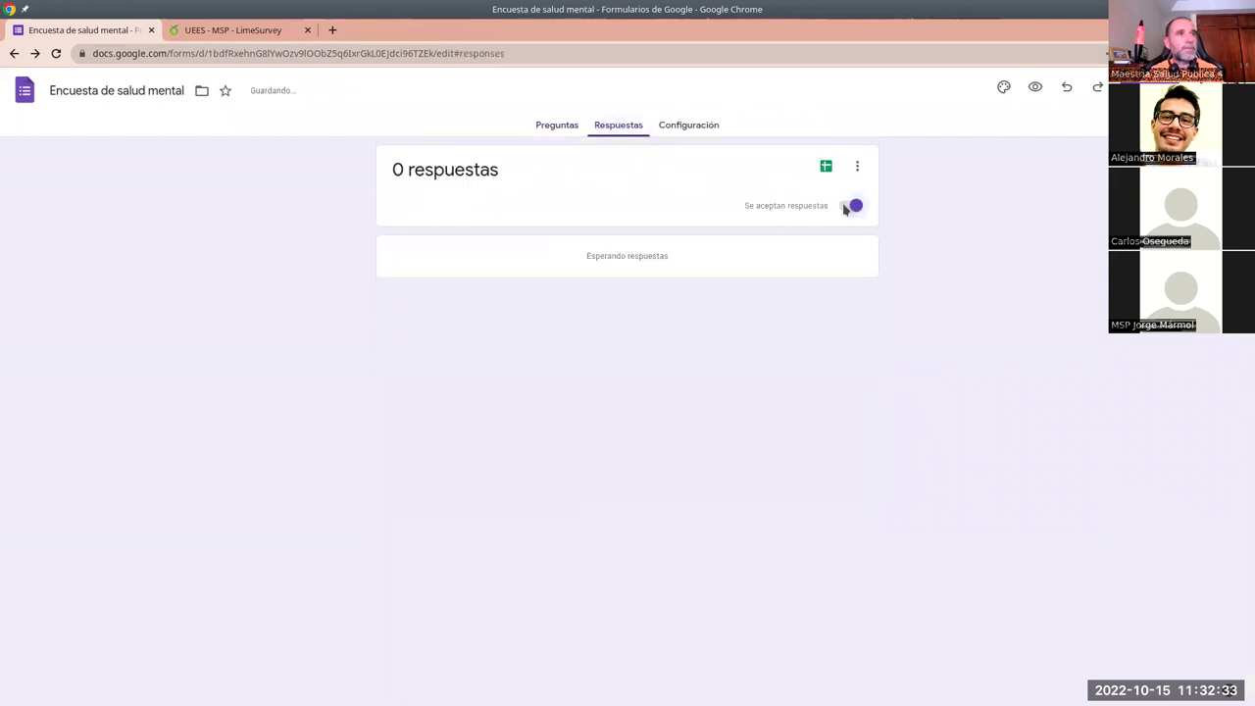
{"action": "left_click", "coordinate": [1034, 89]}
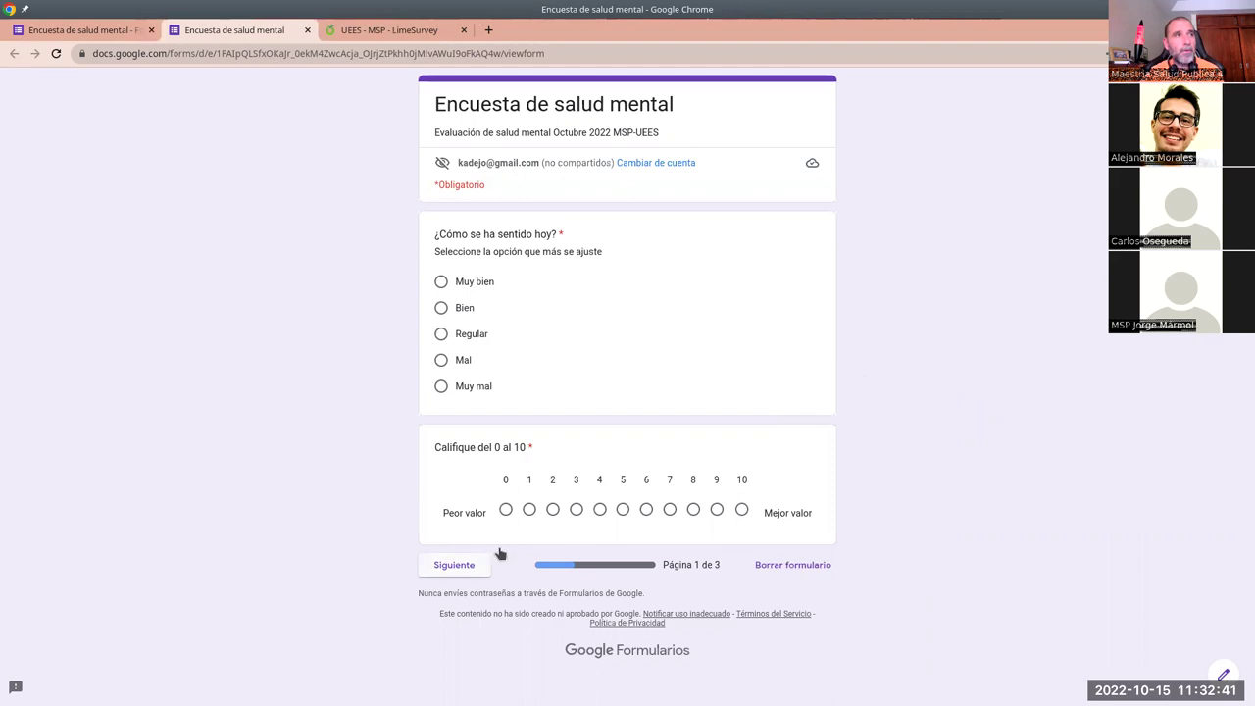
Answer the first page with "Bien" and a rating of 6, describe the sensations as "dsfsdfdsfsdf", and advance to the Mejora page.
{"action": "left_click", "coordinate": [646, 509]}
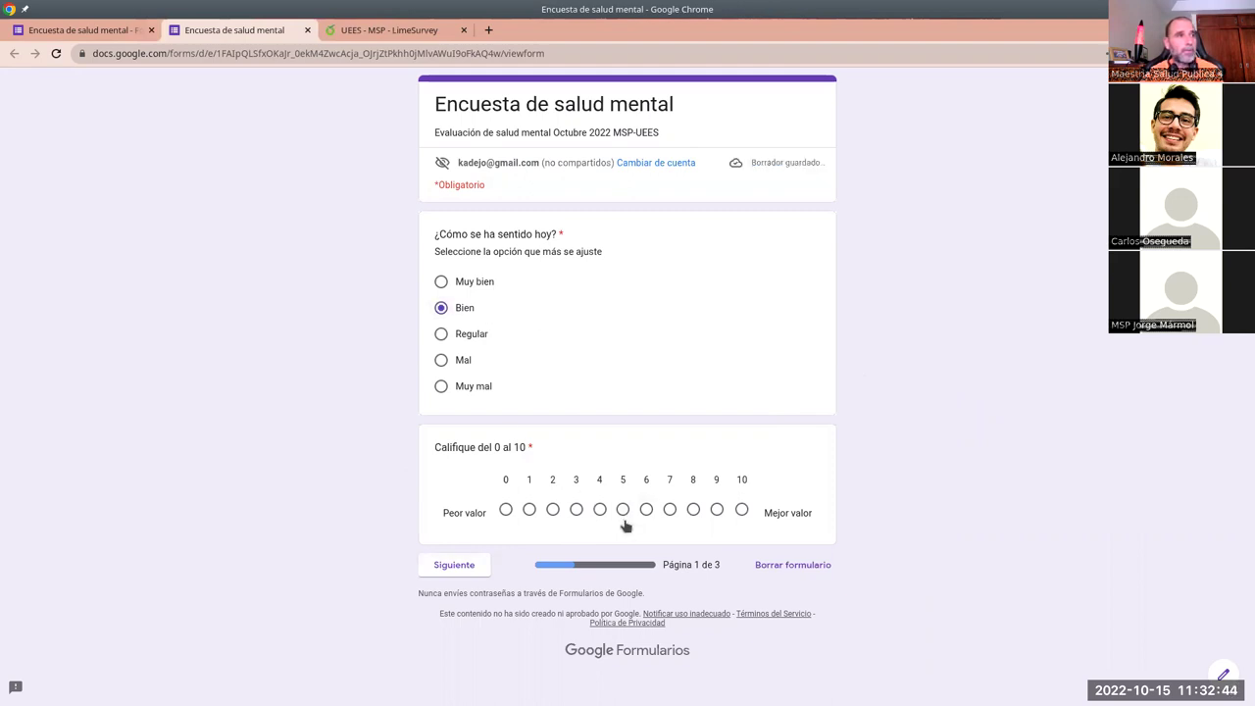
{"action": "left_click", "coordinate": [459, 568]}
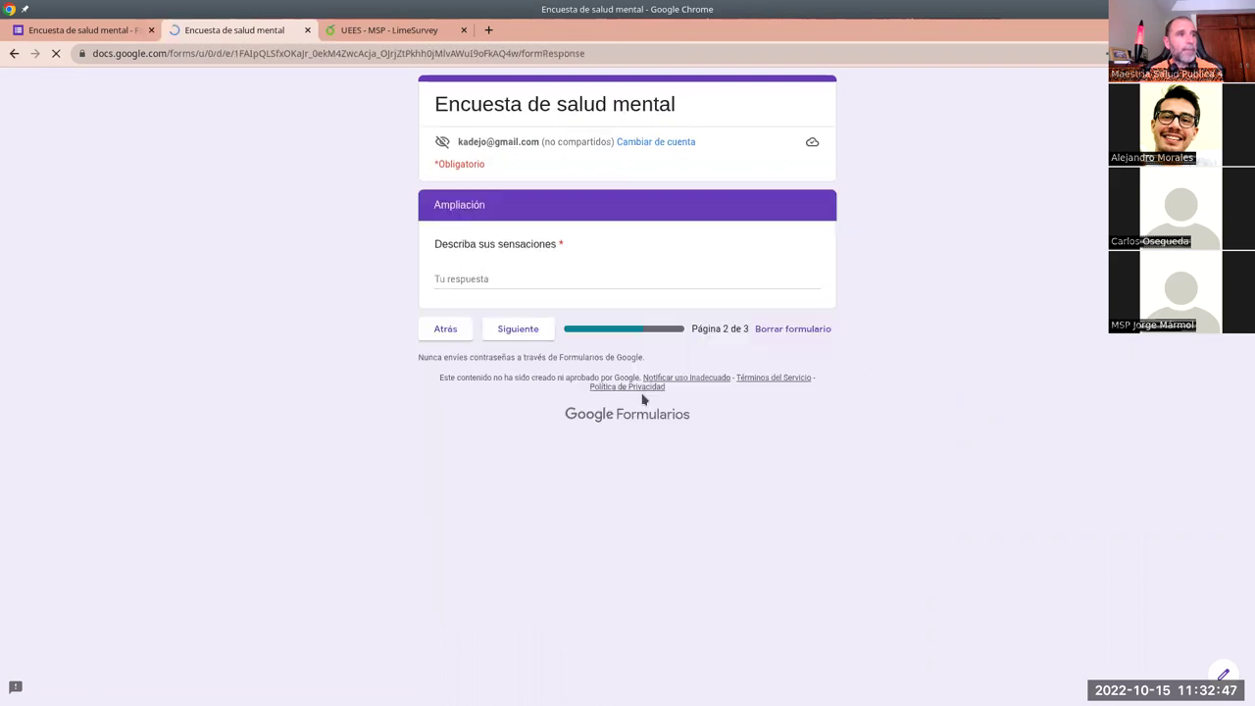
{"action": "left_click", "coordinate": [468, 279]}
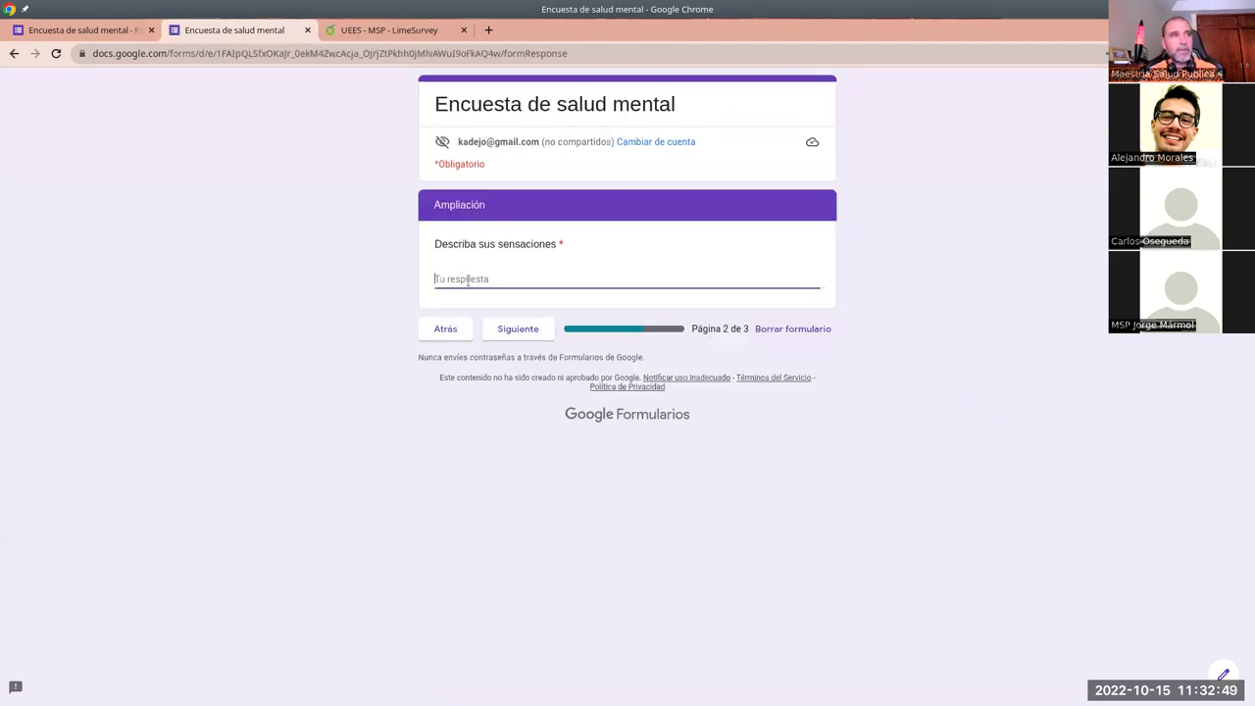
{"action": "type", "text": "emocional"}
{"action": "left_click", "coordinate": [504, 330]}
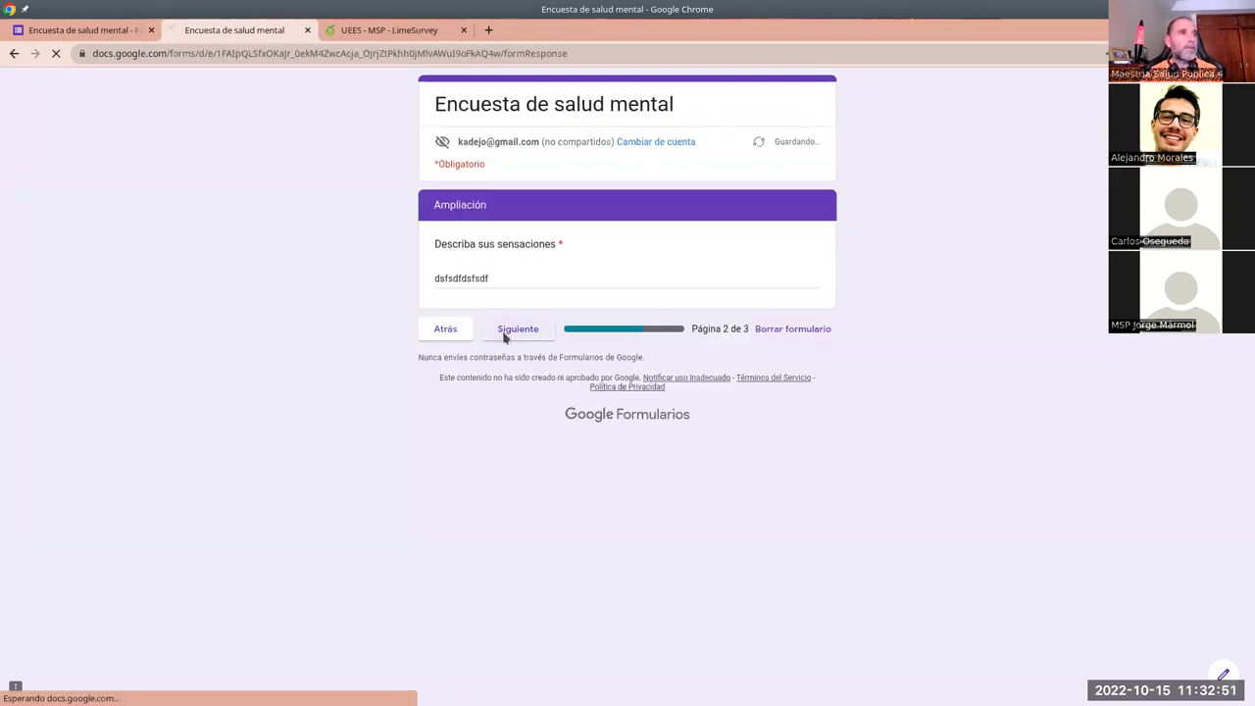
In the grid, choose both columns for the restaurant, "En solitario" for the cinema, and "En compañía" for the café, beach and disco.
{"action": "left_click", "coordinate": [631, 314]}
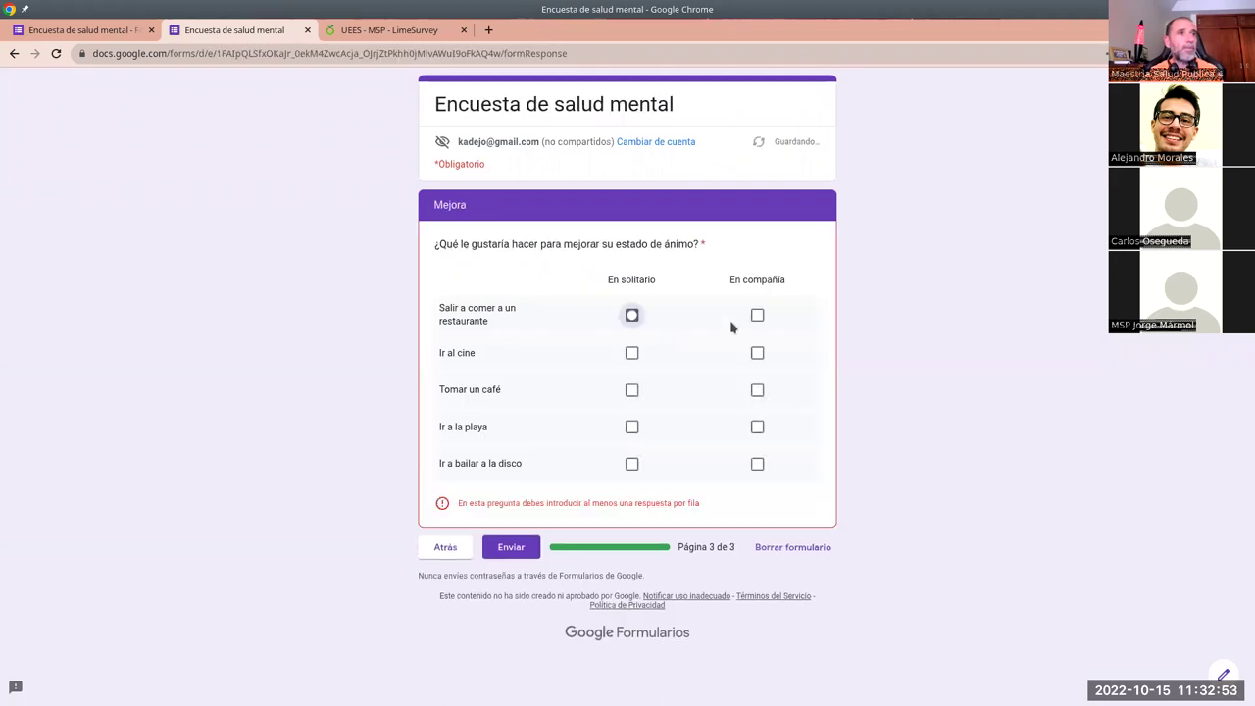
{"action": "left_click", "coordinate": [758, 316]}
{"action": "left_click", "coordinate": [631, 353]}
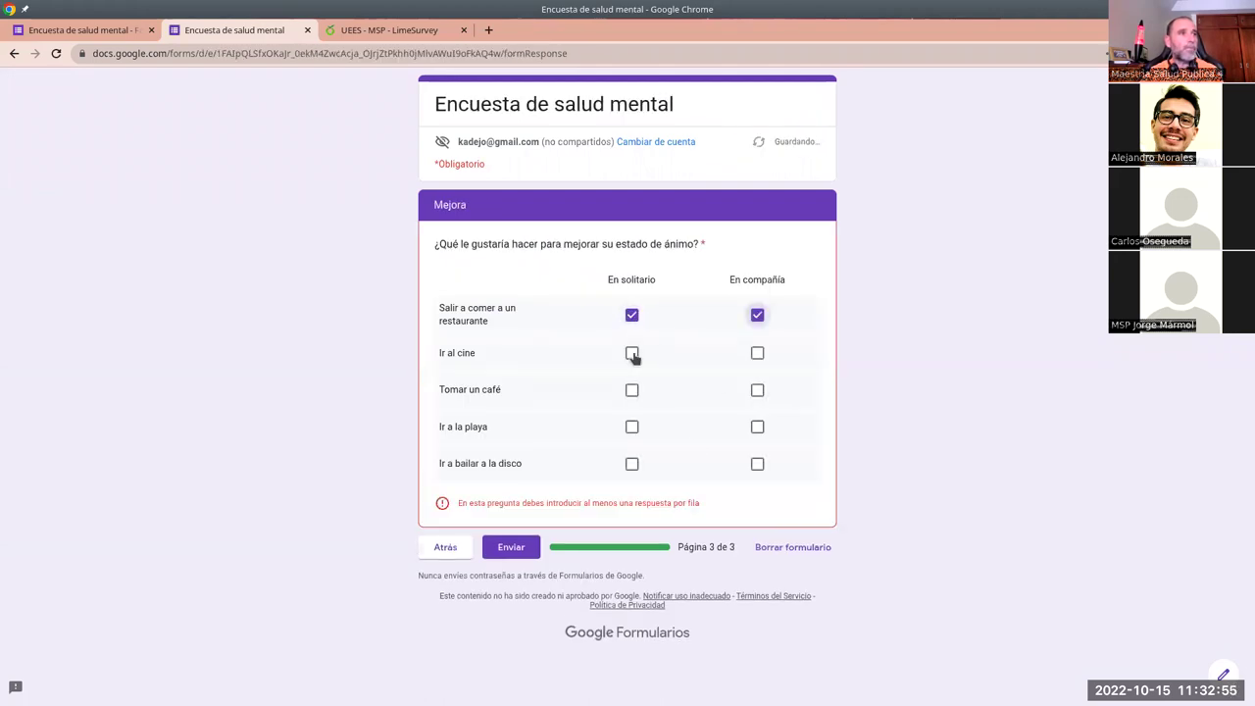
{"action": "left_click", "coordinate": [757, 391]}
{"action": "left_click", "coordinate": [758, 427]}
{"action": "left_click", "coordinate": [757, 463]}
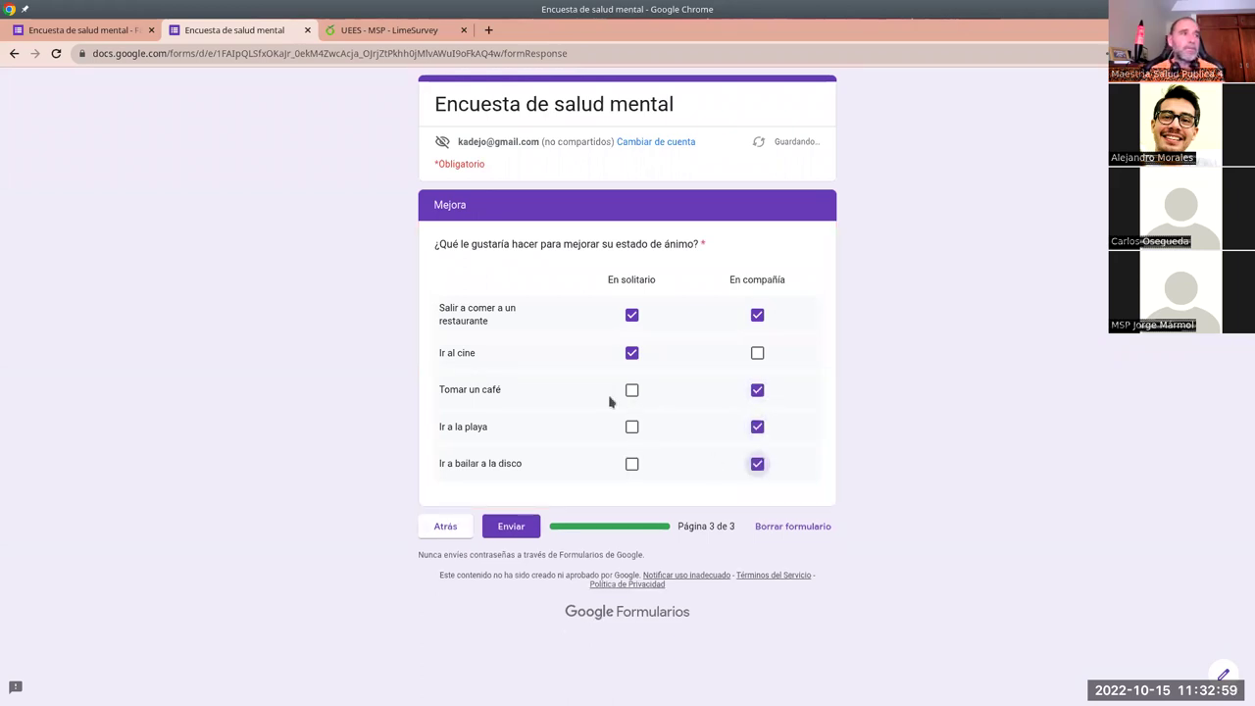
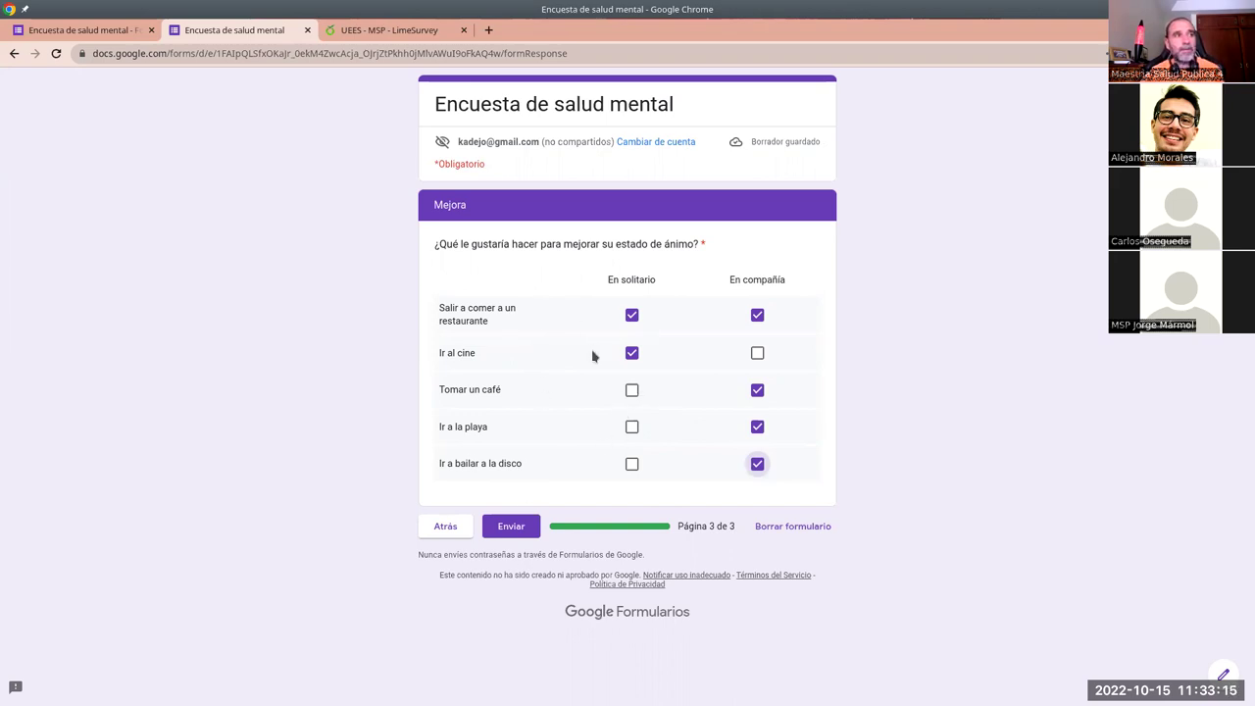
Try to submit the form with the "Tomar un café" row left blank, and clear all the answers.
{"action": "left_click", "coordinate": [757, 392]}
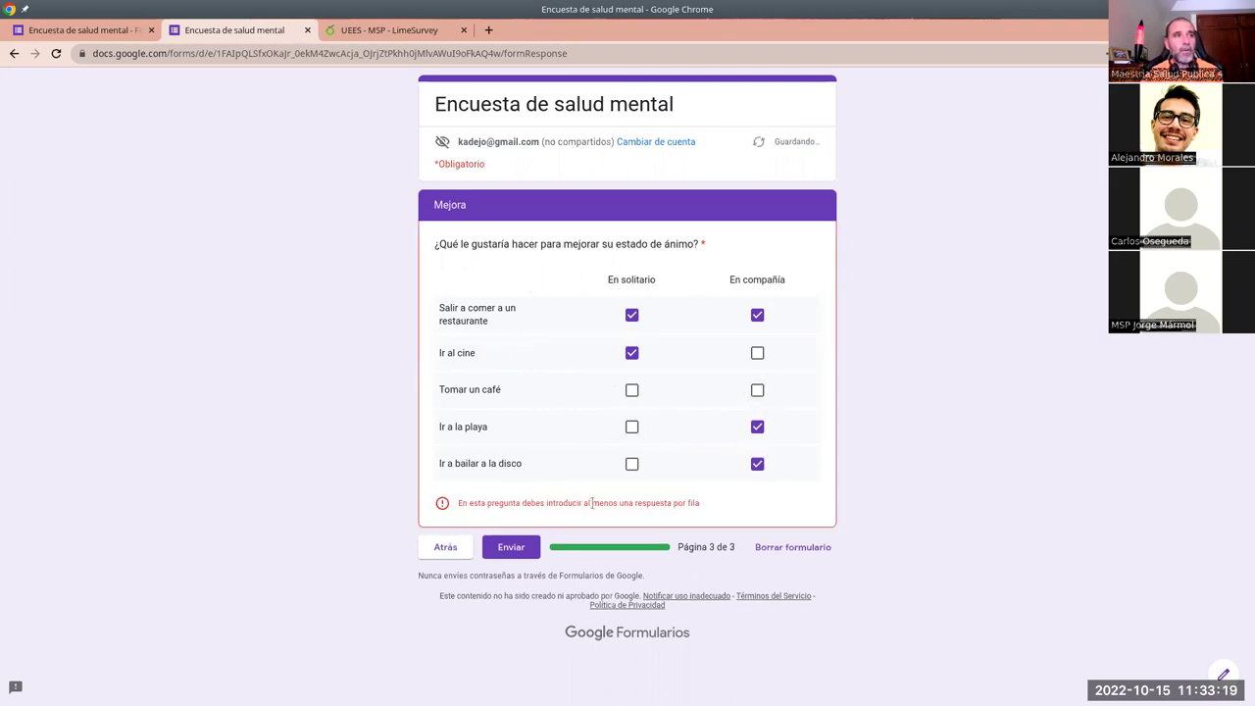
{"action": "left_click_drag", "start_coordinate": [462, 506], "coordinate": [655, 504]}
{"action": "left_click", "coordinate": [516, 549]}
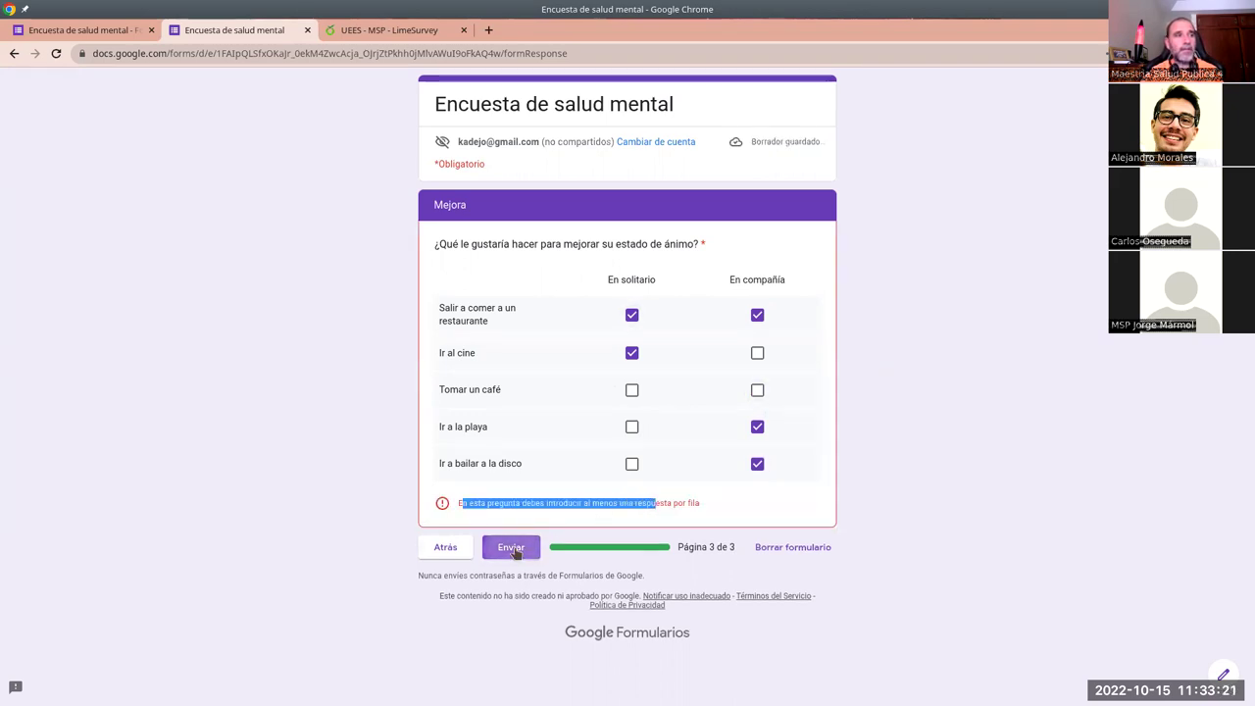
{"action": "left_click", "coordinate": [345, 323]}
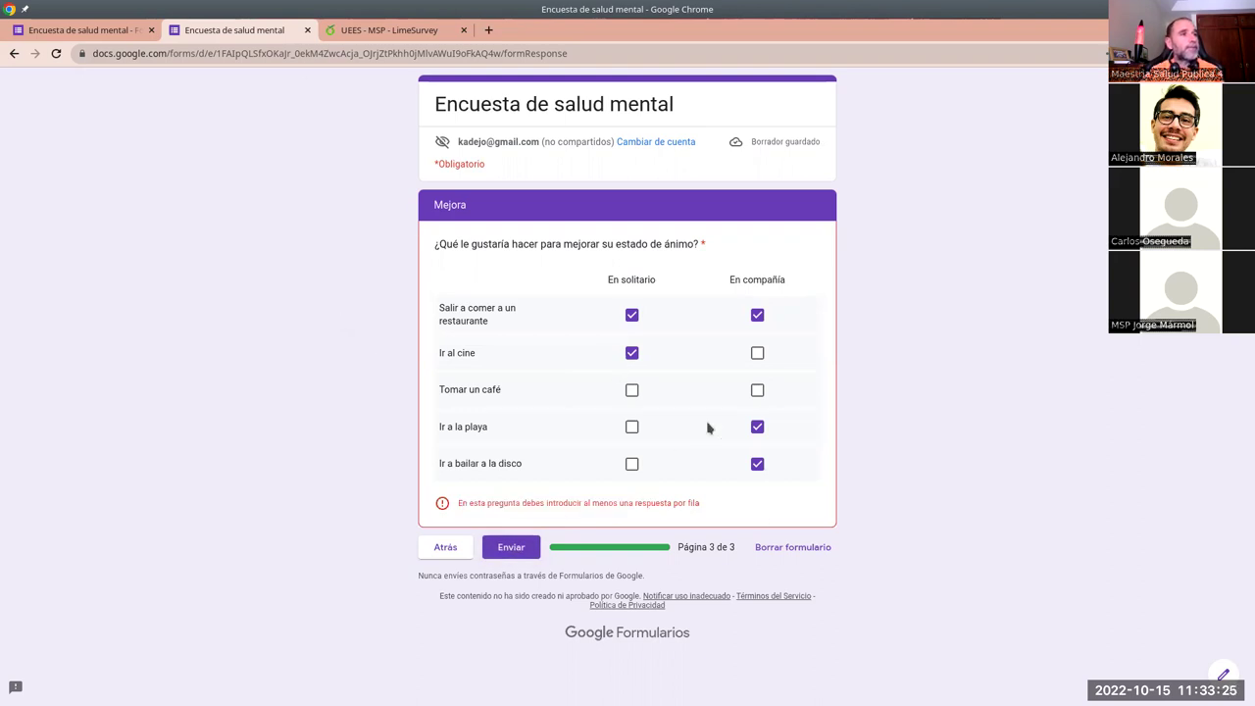
{"action": "left_click", "coordinate": [791, 547]}
{"action": "left_click", "coordinate": [693, 442]}
In the form editor, turn off requiring a response in each row of the Mejora section's grid question.
{"action": "left_click", "coordinate": [112, 33]}
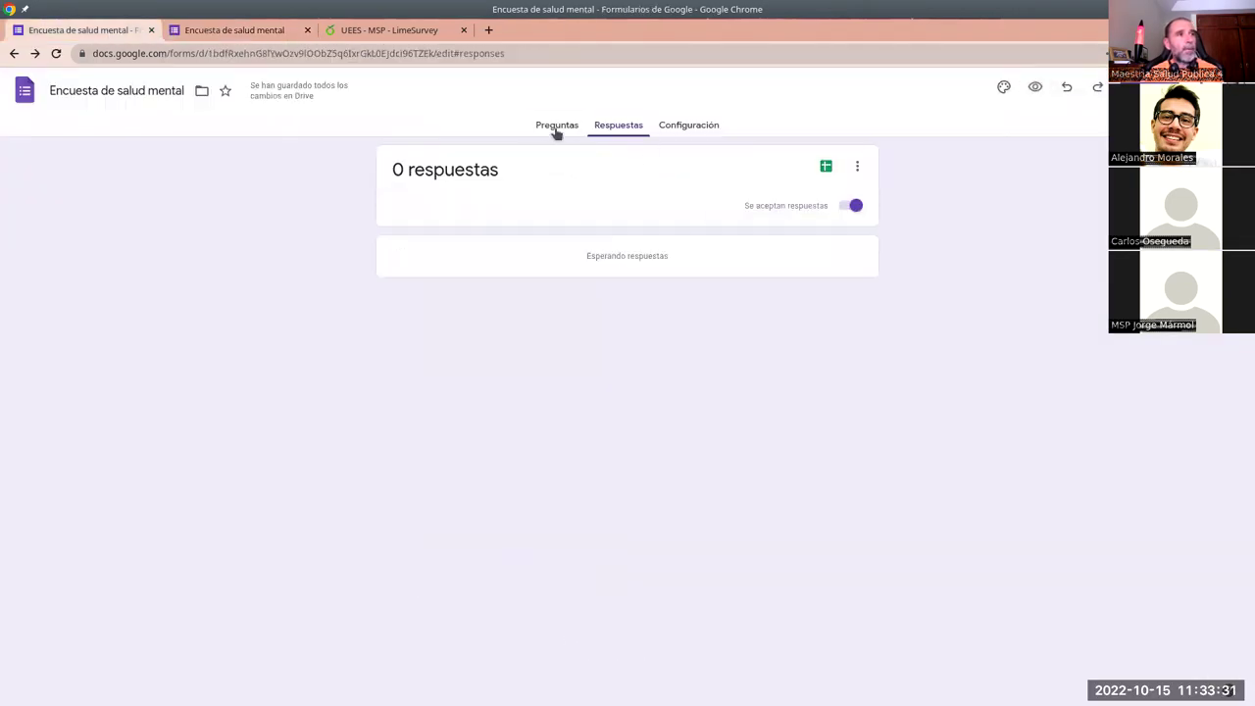
{"action": "left_click", "coordinate": [556, 127]}
{"action": "scroll", "coordinate": [843, 458], "scroll_direction": "down", "scroll_amount": 3}
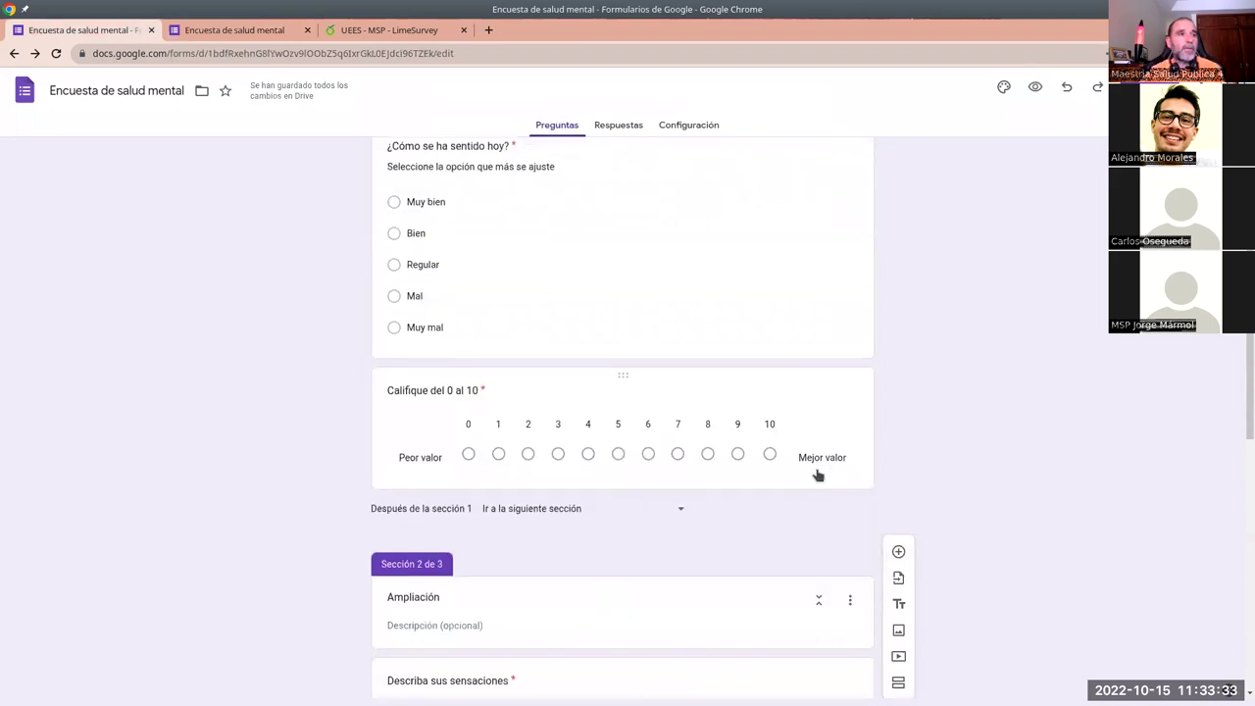
{"action": "scroll", "coordinate": [818, 474], "scroll_direction": "down", "scroll_amount": 6}
{"action": "left_click", "coordinate": [816, 635]}
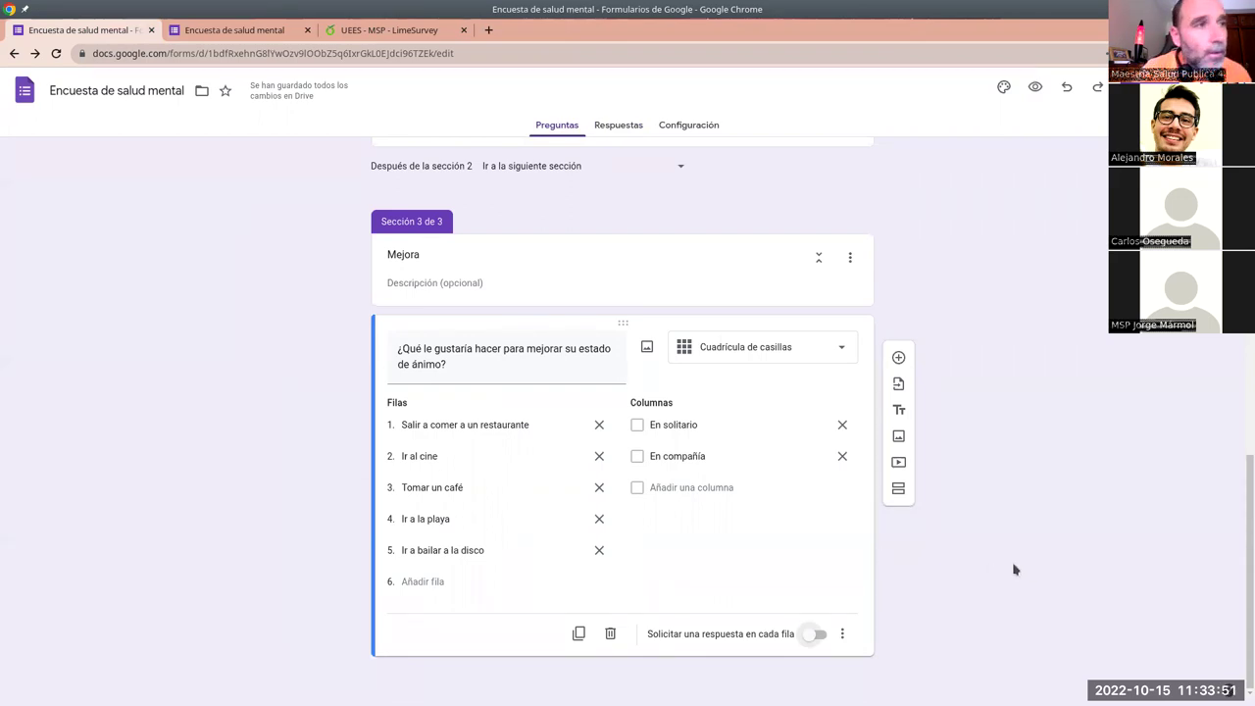
Enable "Ir a la sección según la respuesta" for the question "¿Cómo se ha sentido hoy?".
{"action": "scroll", "coordinate": [944, 367], "scroll_direction": "up", "scroll_amount": 1}
{"action": "scroll", "coordinate": [387, 191], "scroll_direction": "up", "scroll_amount": 1}
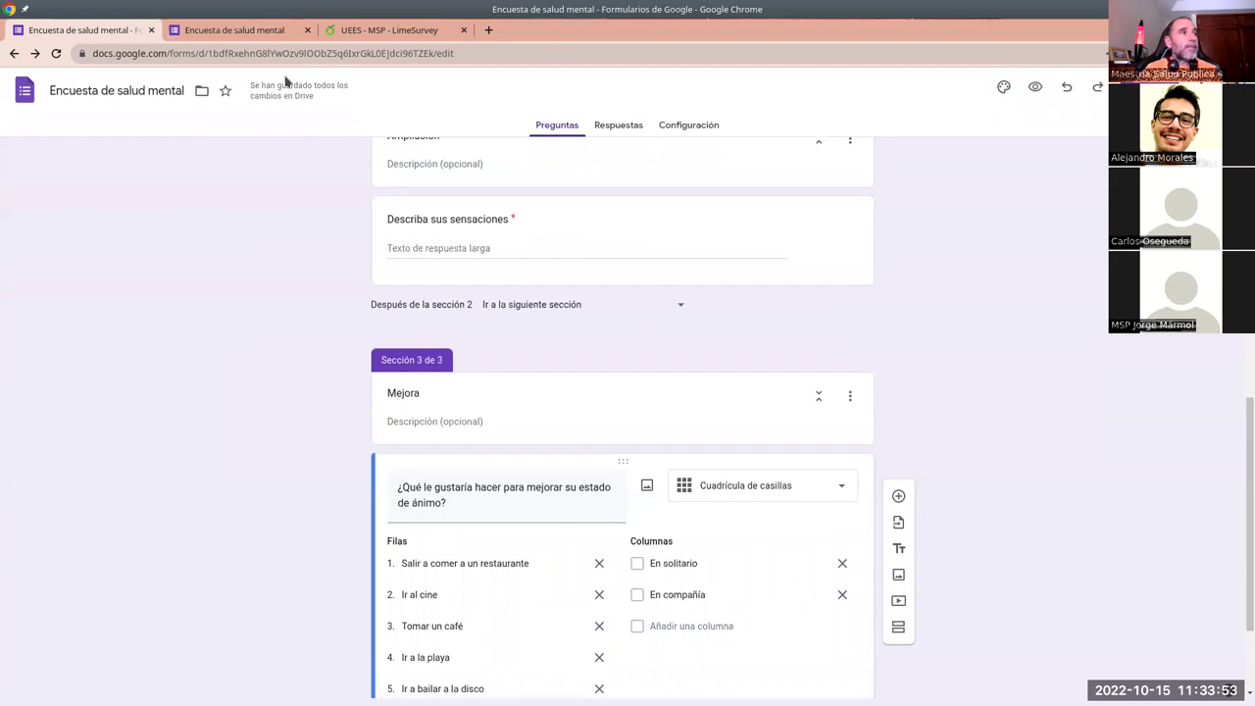
{"action": "scroll", "coordinate": [957, 323], "scroll_direction": "up", "scroll_amount": 2}
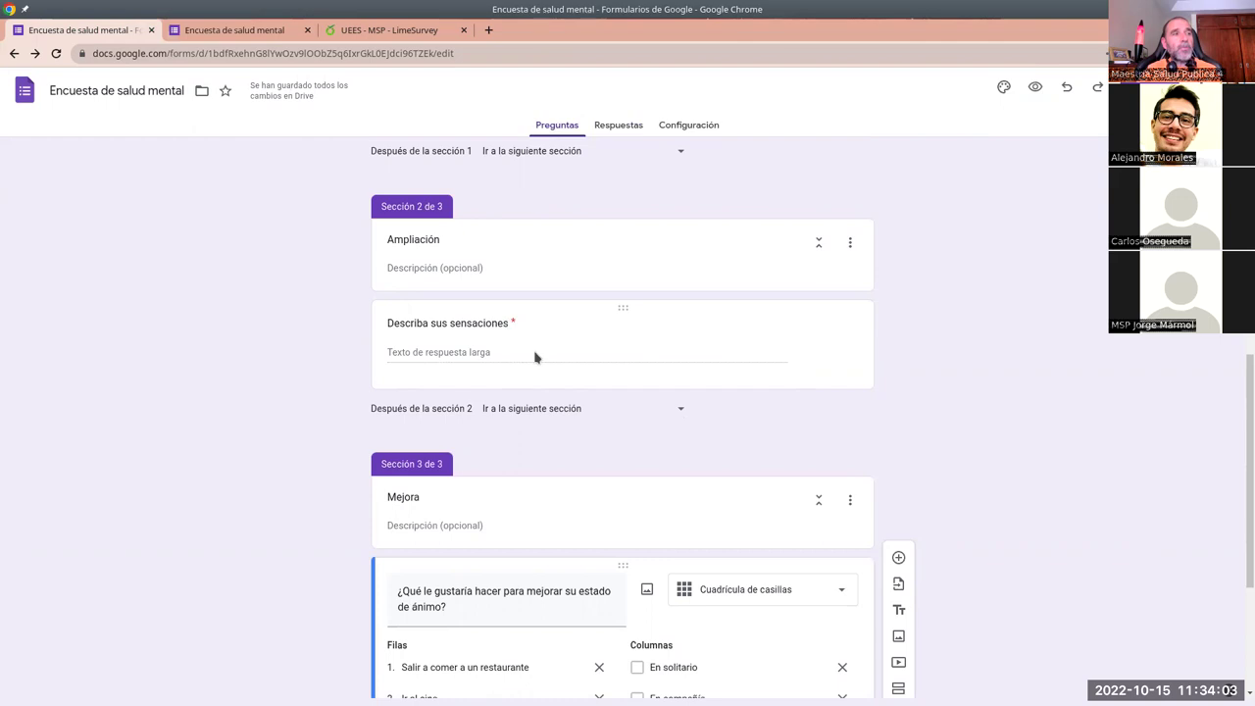
{"action": "scroll", "coordinate": [535, 357], "scroll_direction": "up", "scroll_amount": 4}
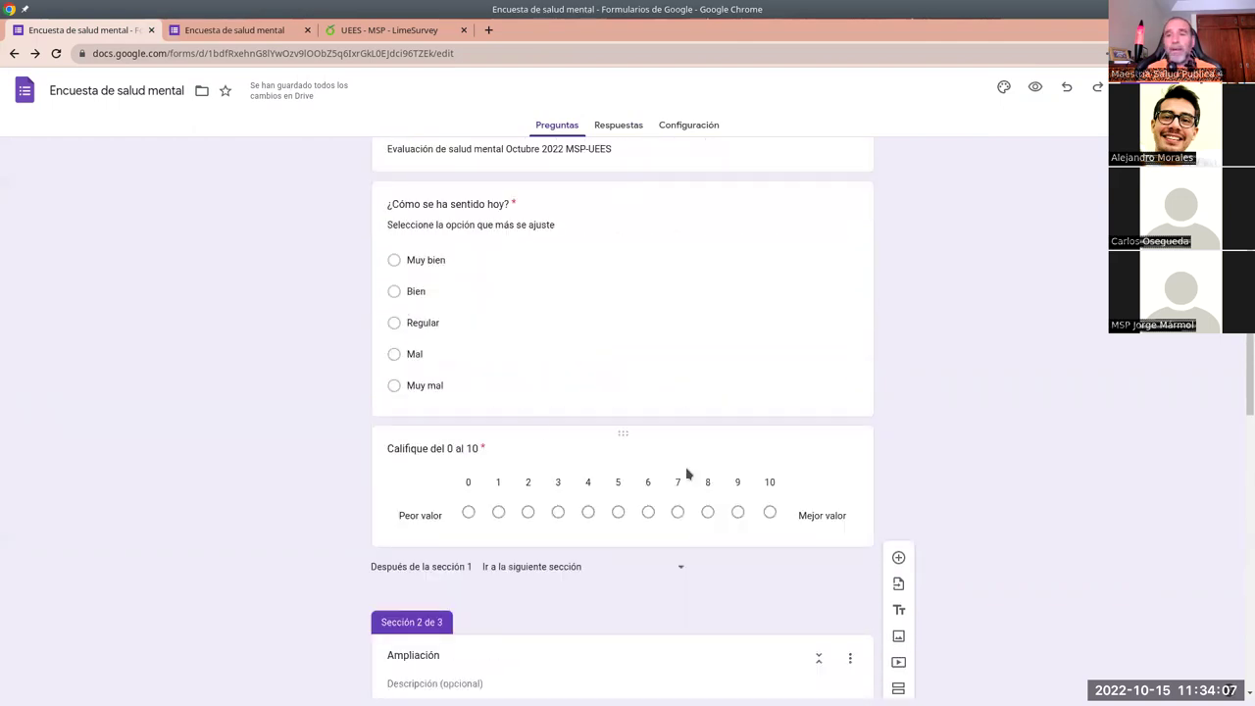
{"action": "scroll", "coordinate": [666, 480], "scroll_direction": "down", "scroll_amount": 1}
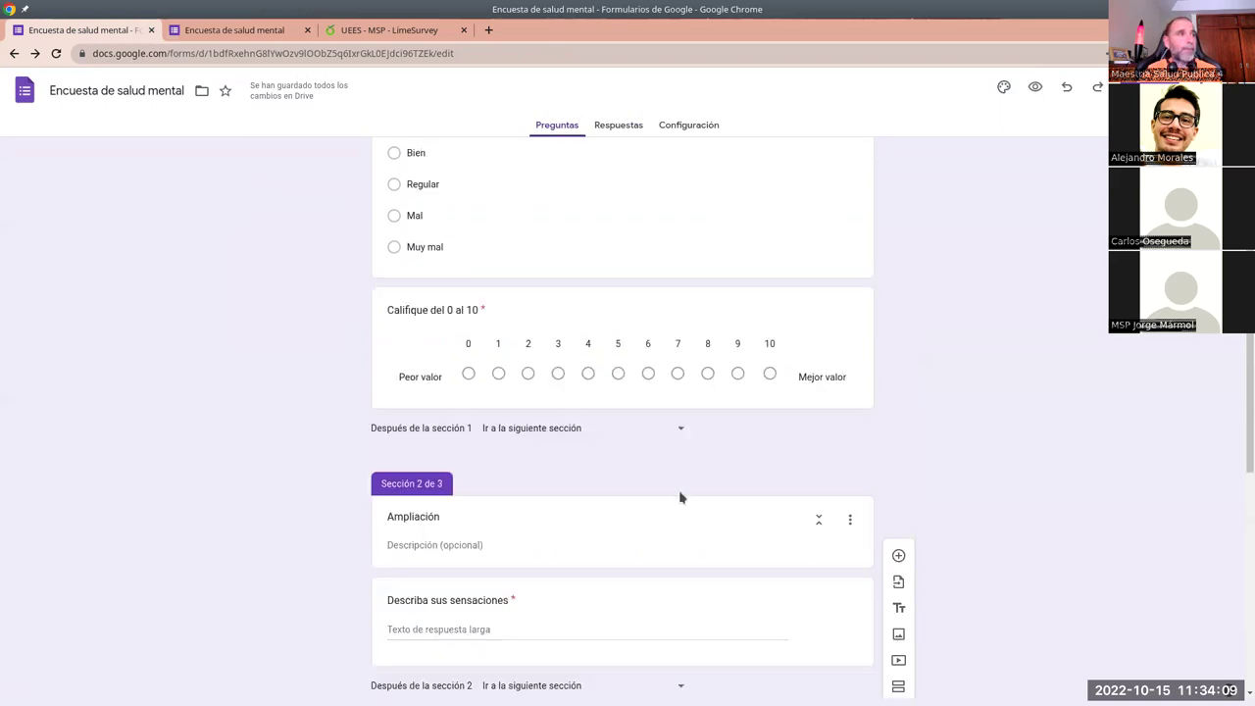
{"action": "scroll", "coordinate": [574, 442], "scroll_direction": "down", "scroll_amount": 1}
{"action": "scroll", "coordinate": [644, 370], "scroll_direction": "up", "scroll_amount": 2}
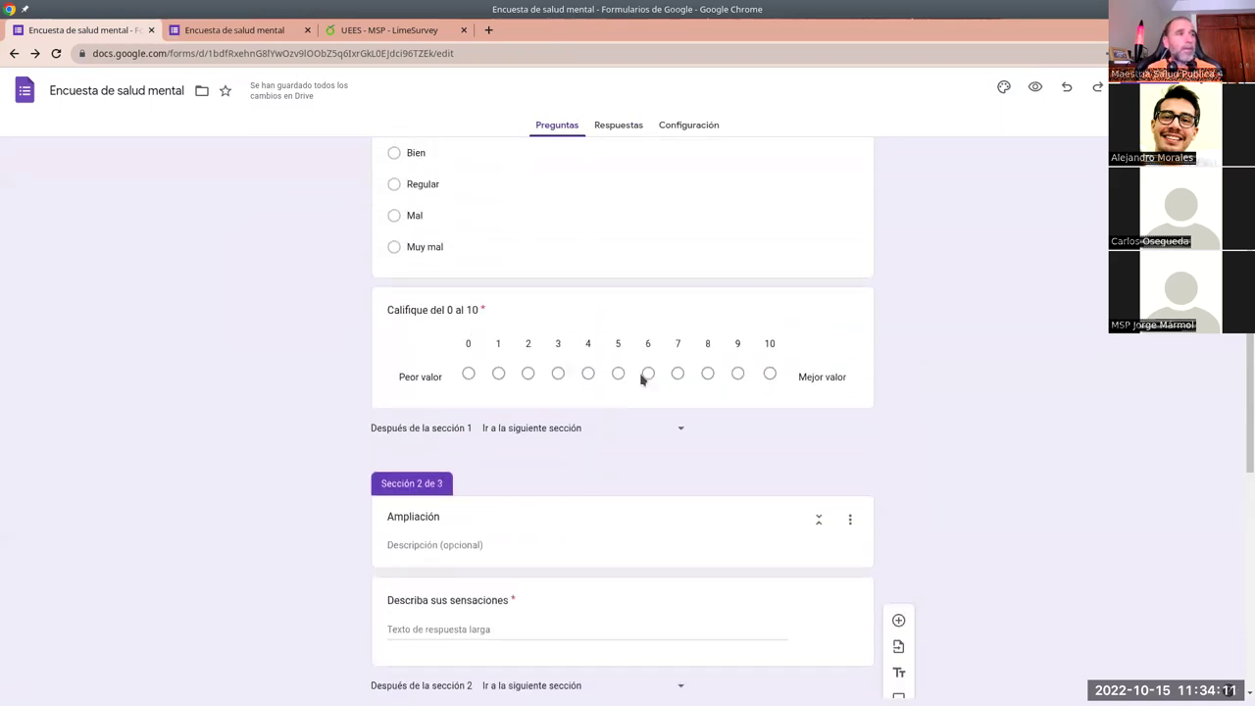
{"action": "left_click", "coordinate": [595, 294]}
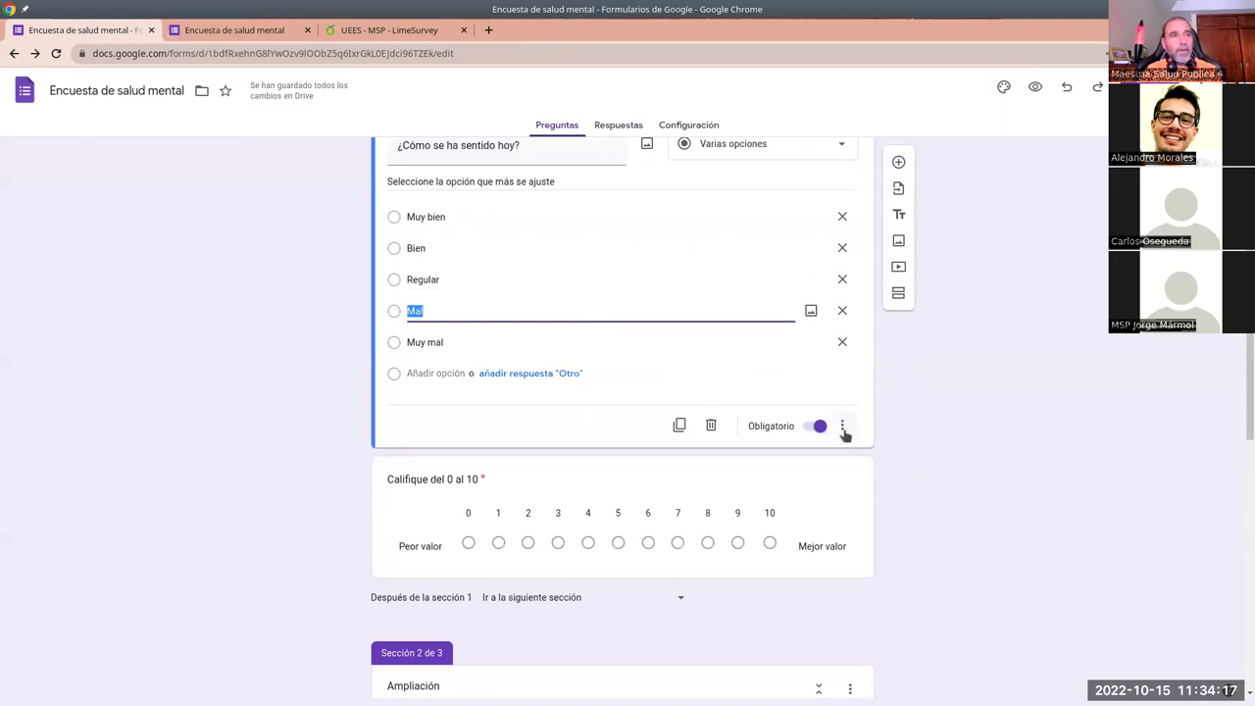
{"action": "left_click", "coordinate": [842, 427]}
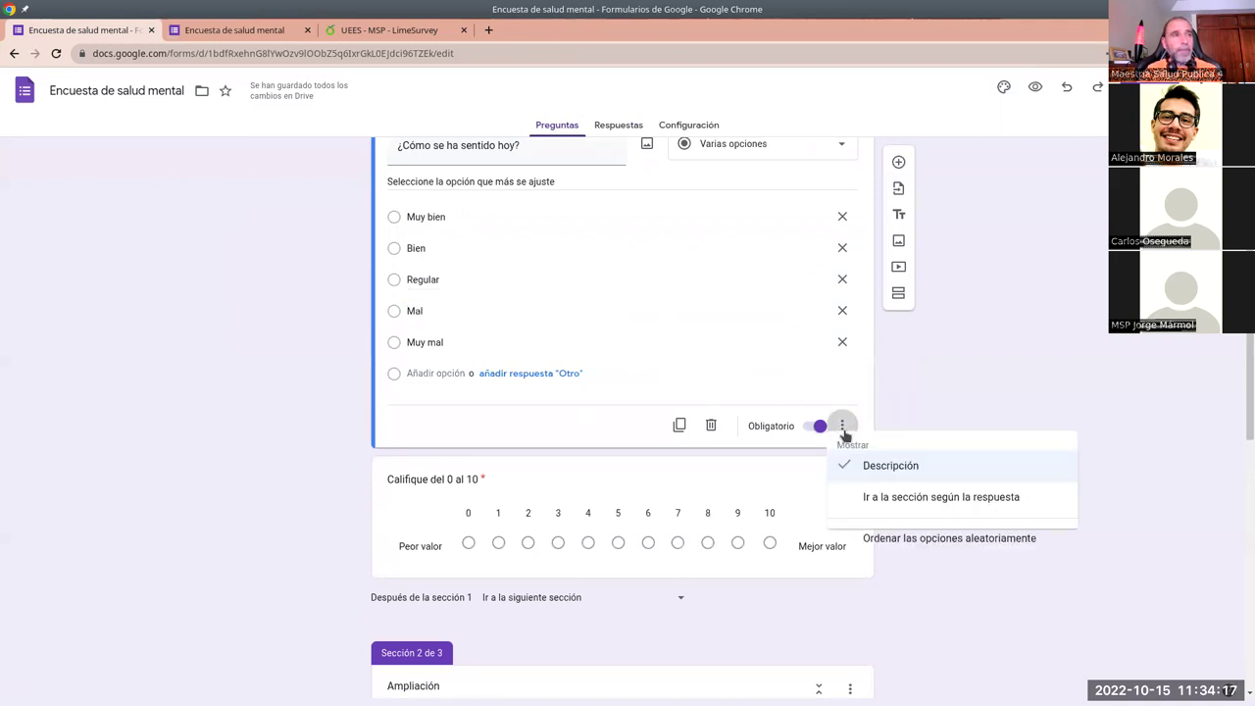
{"action": "left_click", "coordinate": [859, 513]}
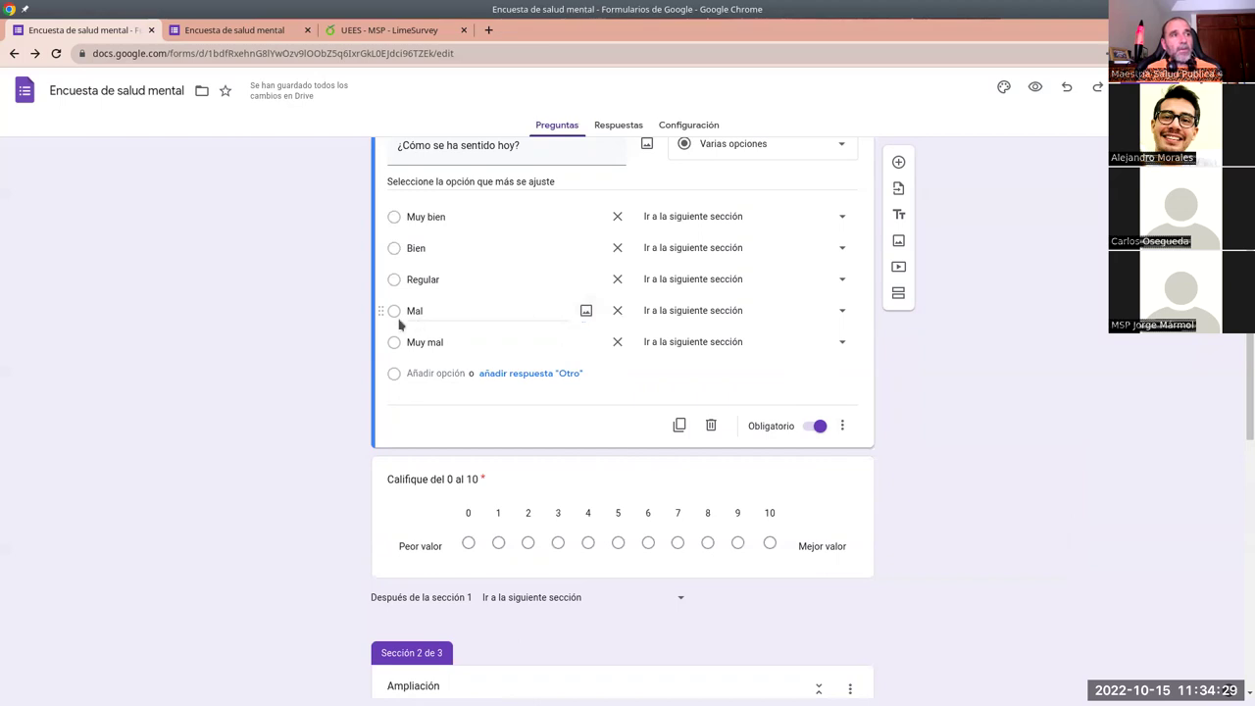
{"action": "left_click", "coordinate": [784, 317]}
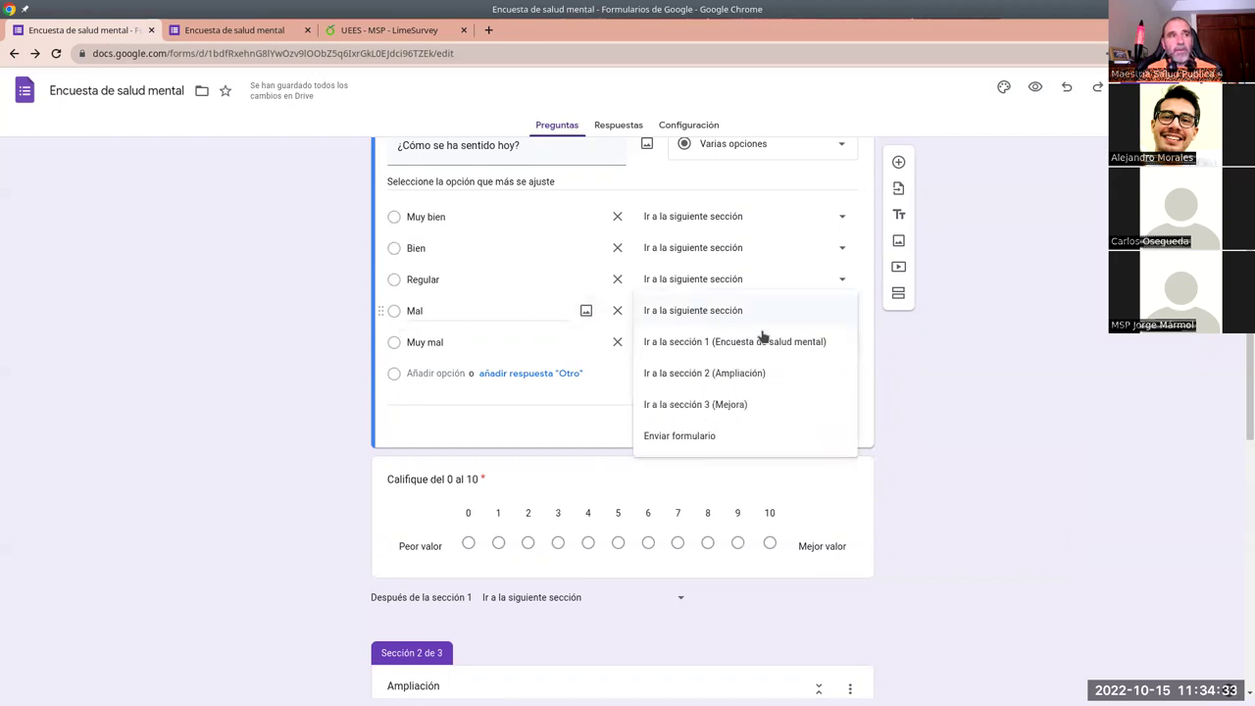
{"action": "left_click", "coordinate": [707, 413]}
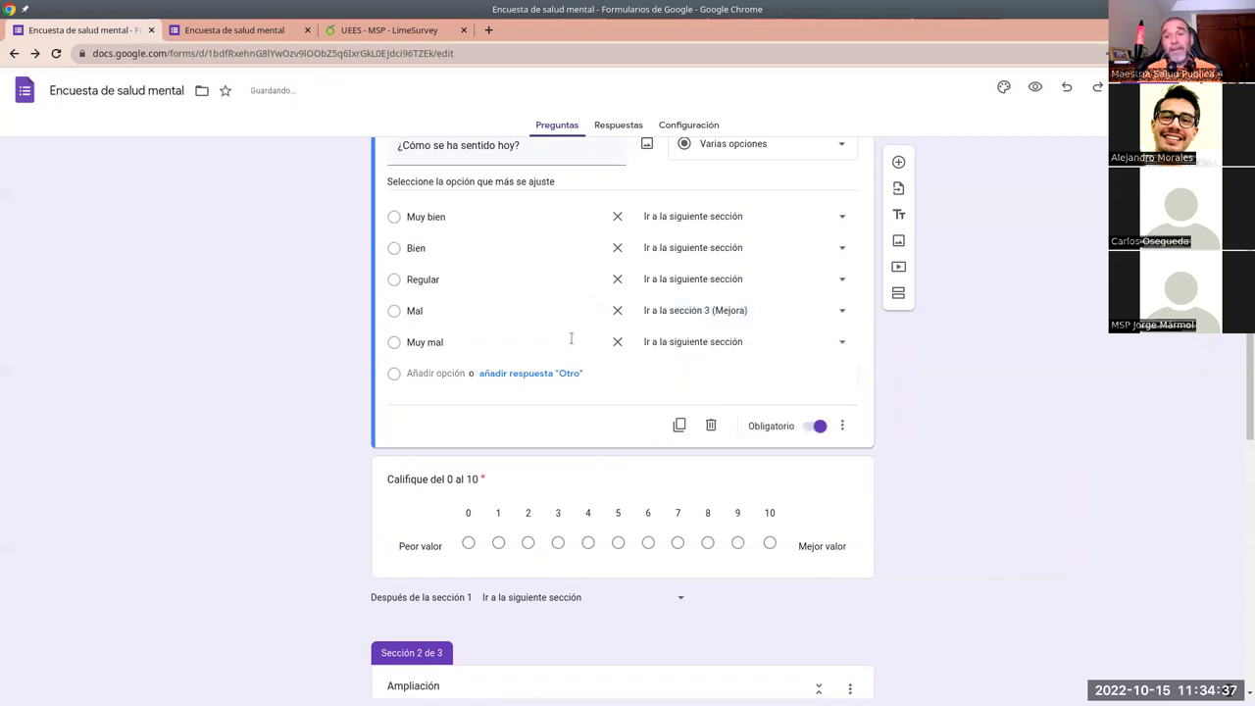
{"action": "left_click", "coordinate": [690, 347]}
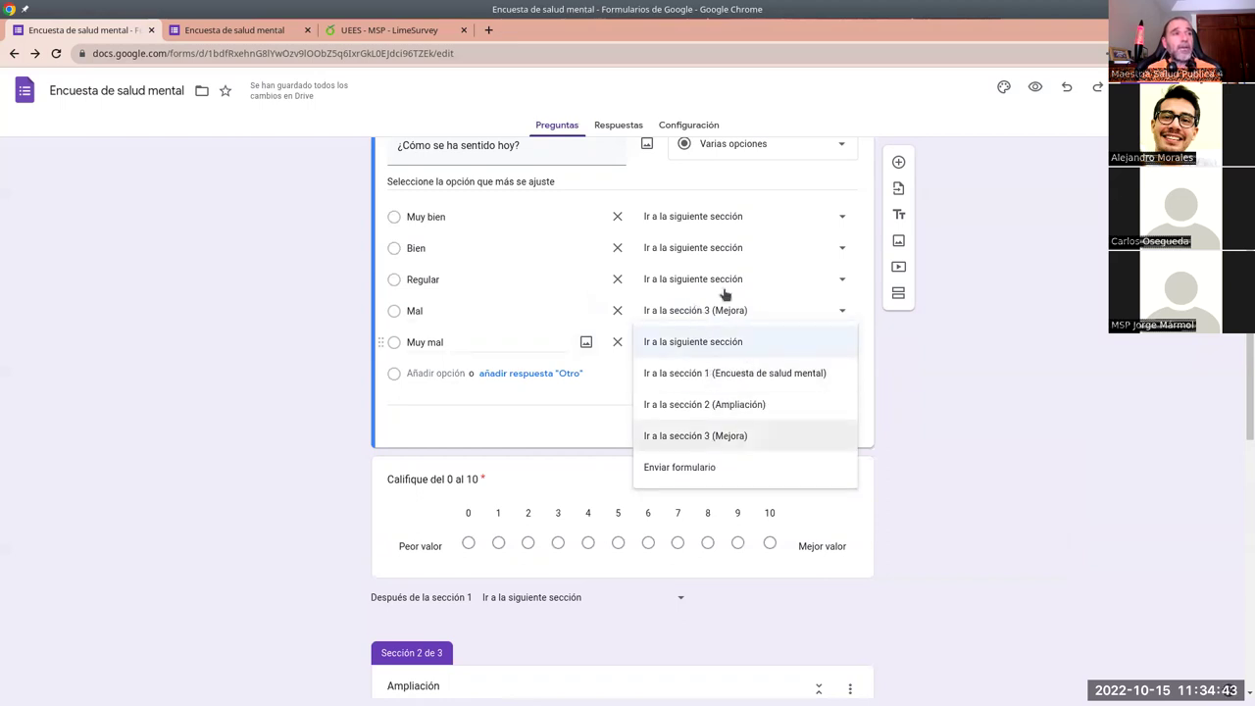
{"action": "left_click", "coordinate": [720, 217]}
{"action": "left_click", "coordinate": [721, 217]}
{"action": "left_click", "coordinate": [741, 317]}
{"action": "left_click", "coordinate": [711, 224]}
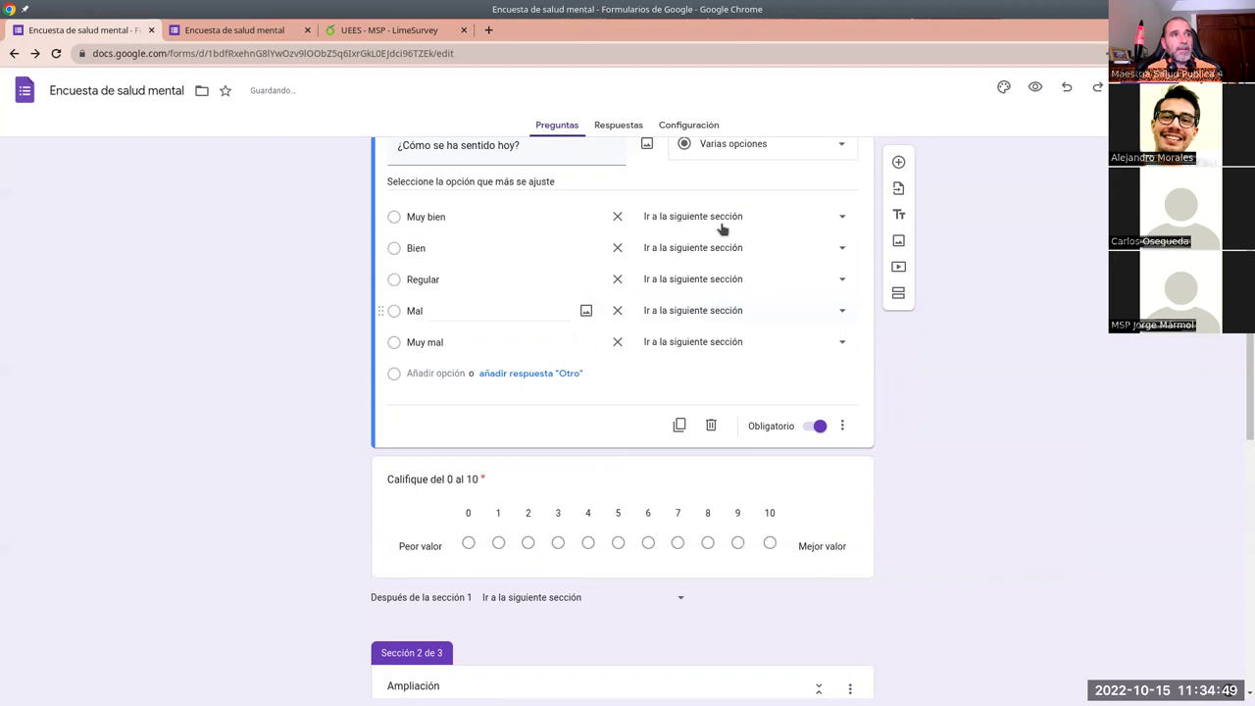
Route the answers "Muy bien", "Bien" and "Regular" to section 3 (Mejora).
{"action": "left_click", "coordinate": [708, 221]}
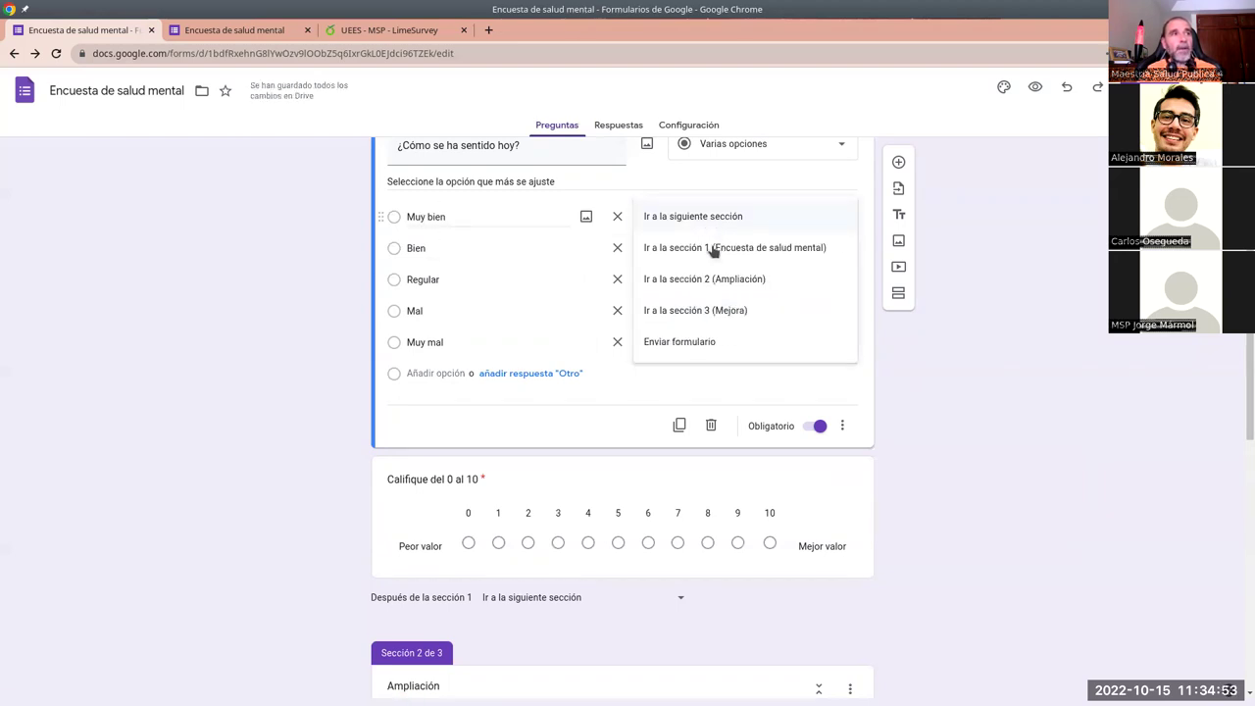
{"action": "left_click", "coordinate": [702, 311]}
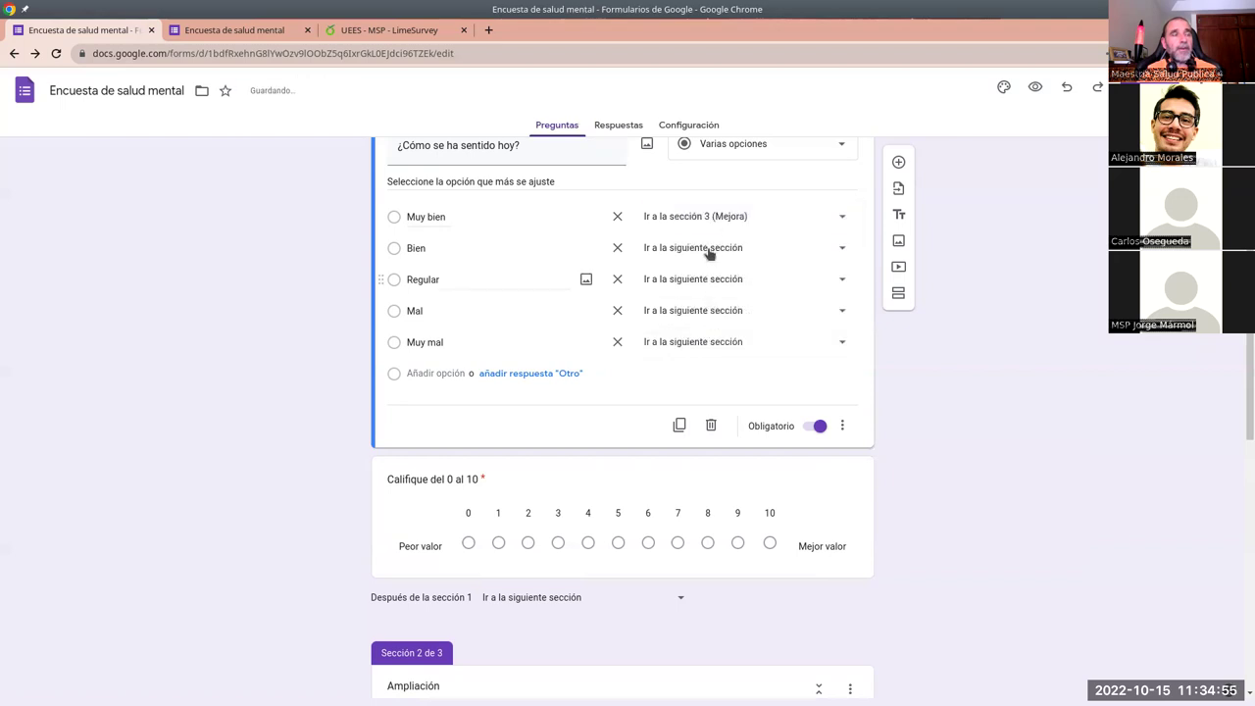
{"action": "left_click", "coordinate": [706, 249]}
{"action": "left_click", "coordinate": [718, 343]}
{"action": "left_click", "coordinate": [707, 279]}
{"action": "left_click", "coordinate": [722, 372]}
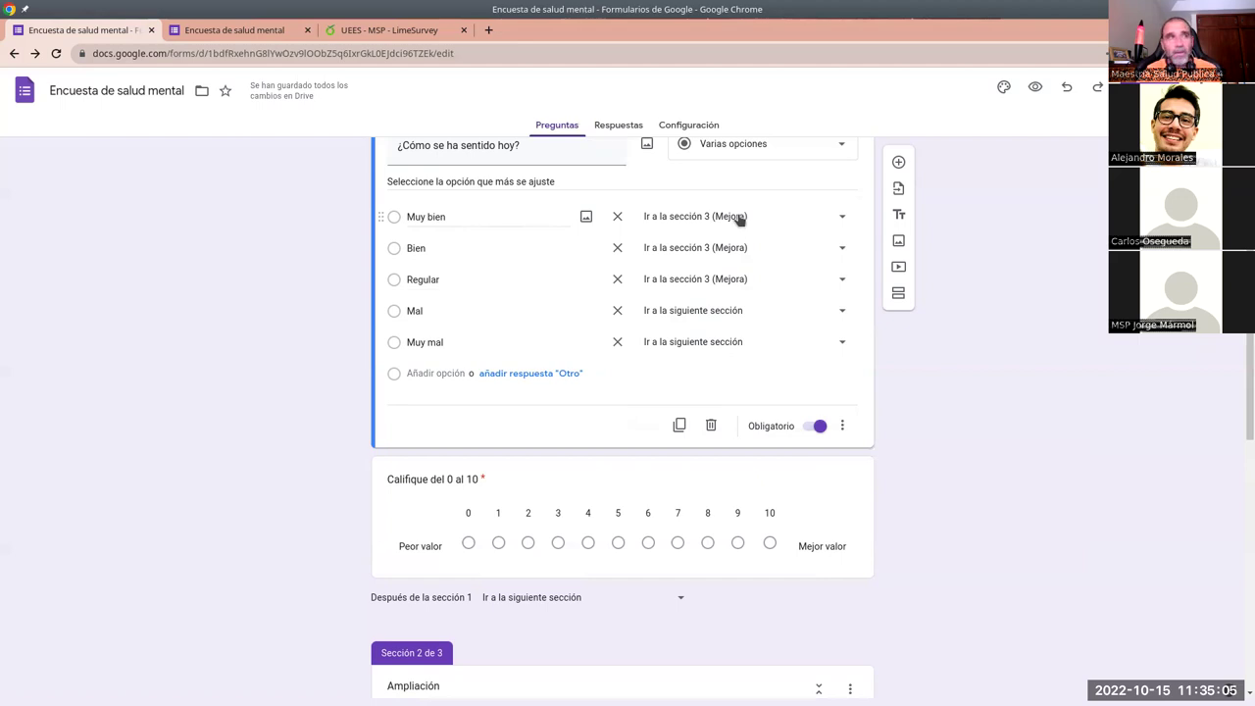
Change the destination of the "Muy bien" answer to "Enviar formulario".
{"action": "left_click", "coordinate": [739, 217]}
{"action": "left_click", "coordinate": [675, 257]}
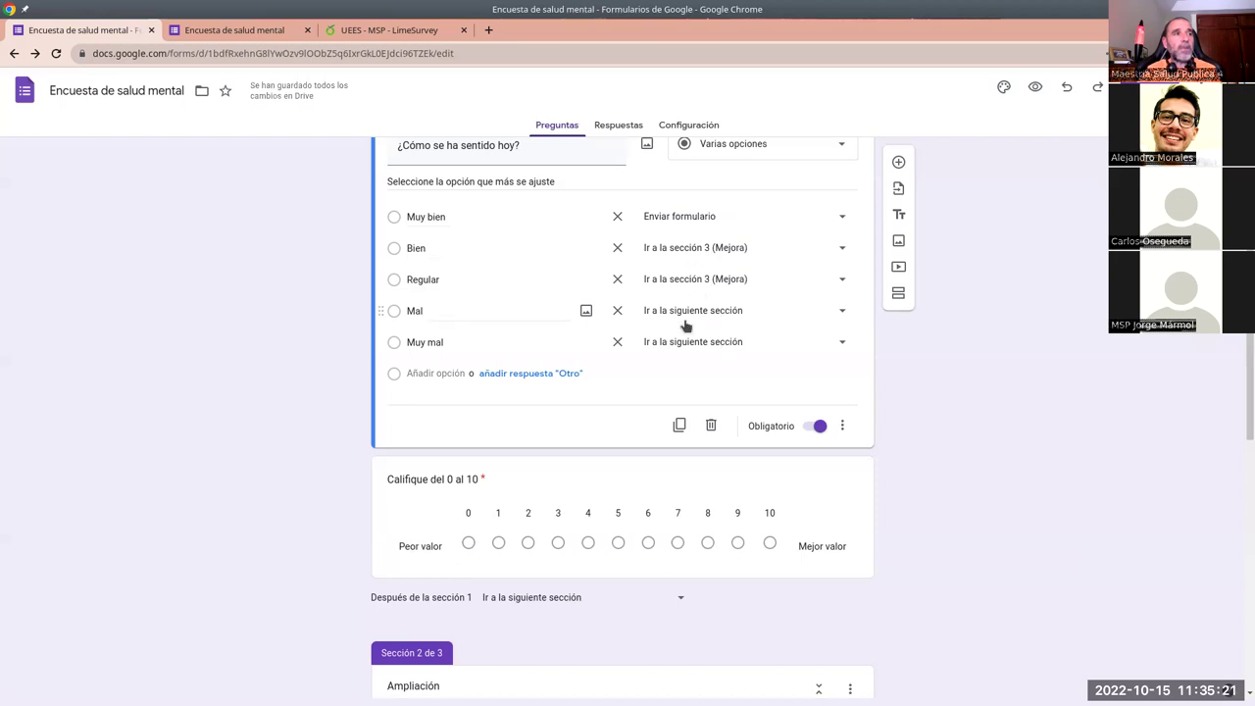
{"action": "scroll", "coordinate": [566, 490], "scroll_direction": "down", "scroll_amount": 3}
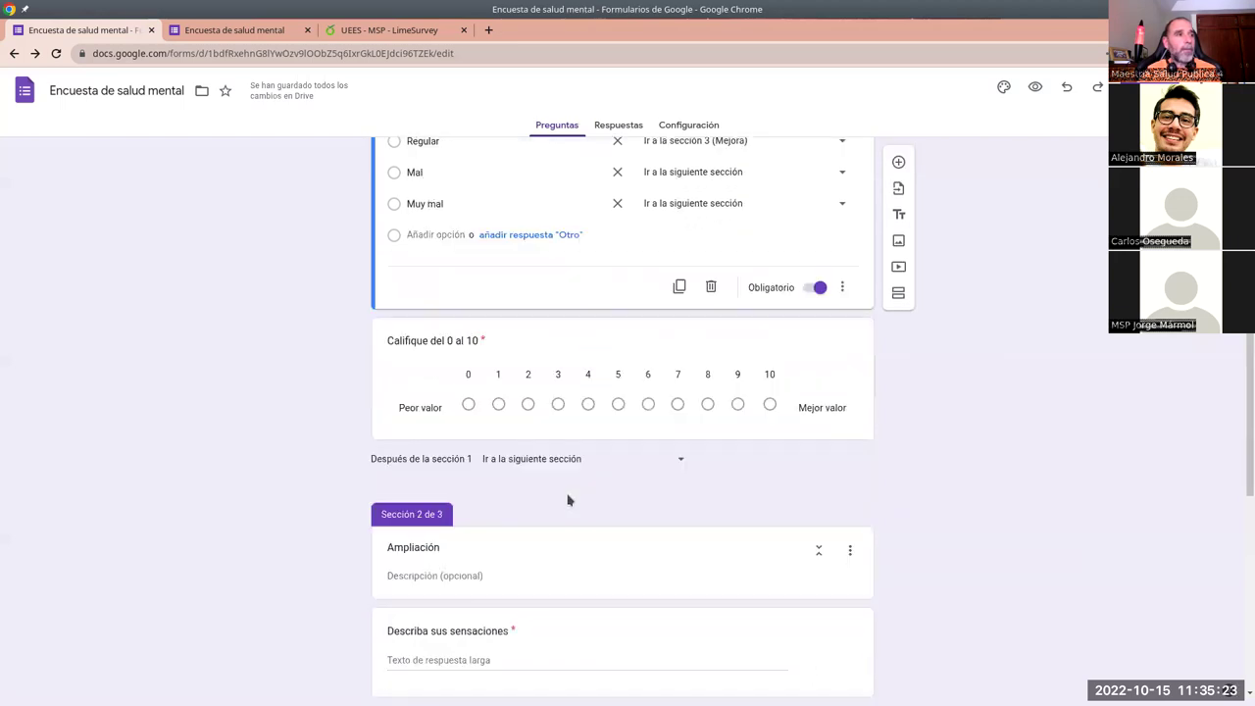
{"action": "scroll", "coordinate": [560, 434], "scroll_direction": "up", "scroll_amount": 2}
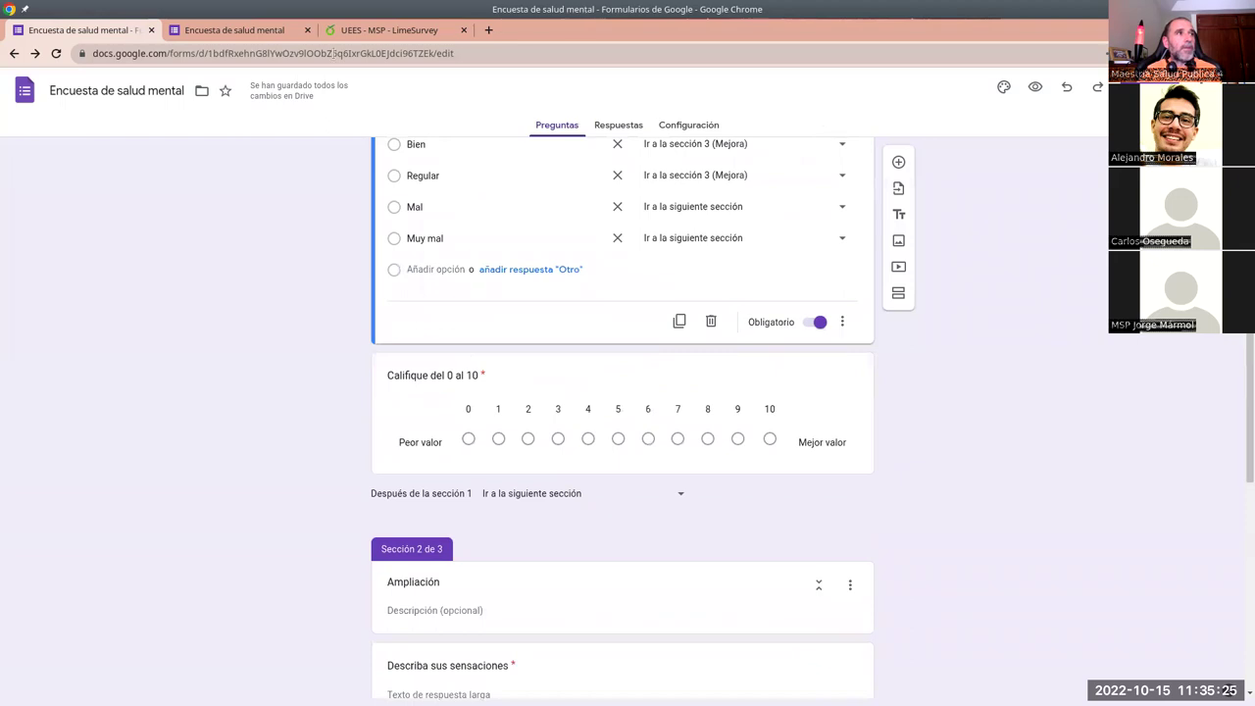
Switch to the form preview, reload it, answer "Muy bien" with a rating of 9, and continue to the next page.
{"action": "left_click", "coordinate": [266, 30]}
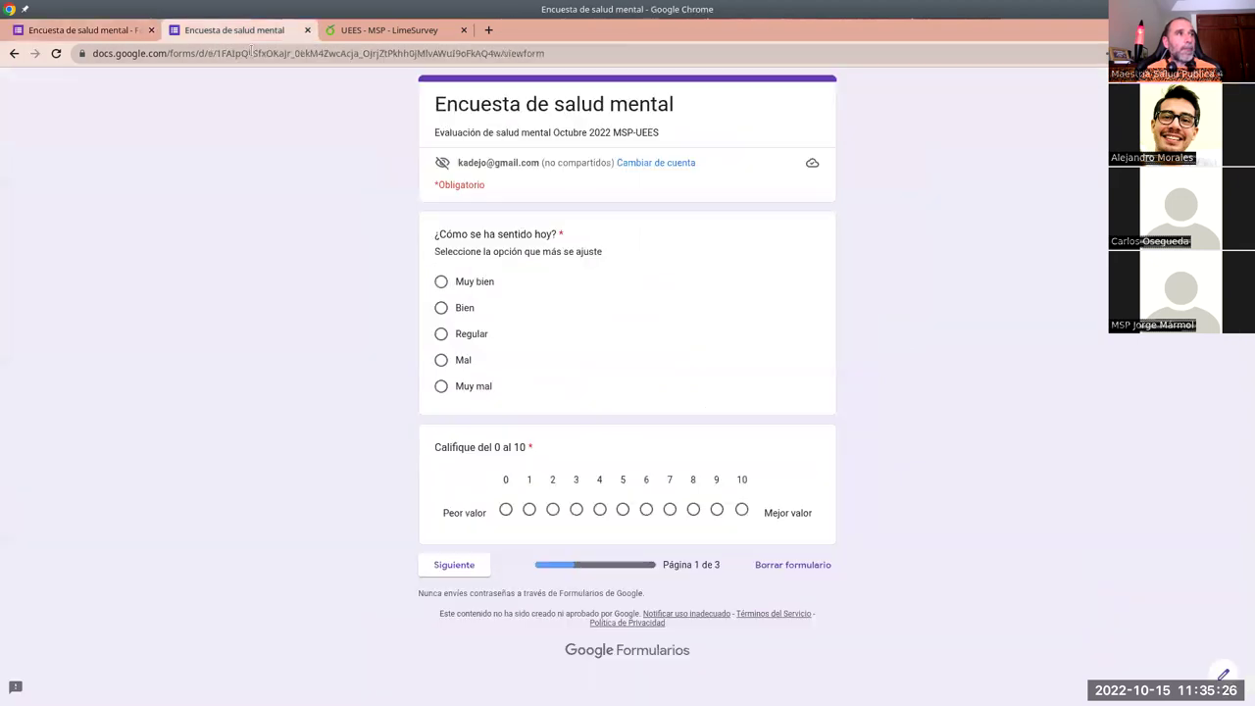
{"action": "left_click", "coordinate": [56, 56]}
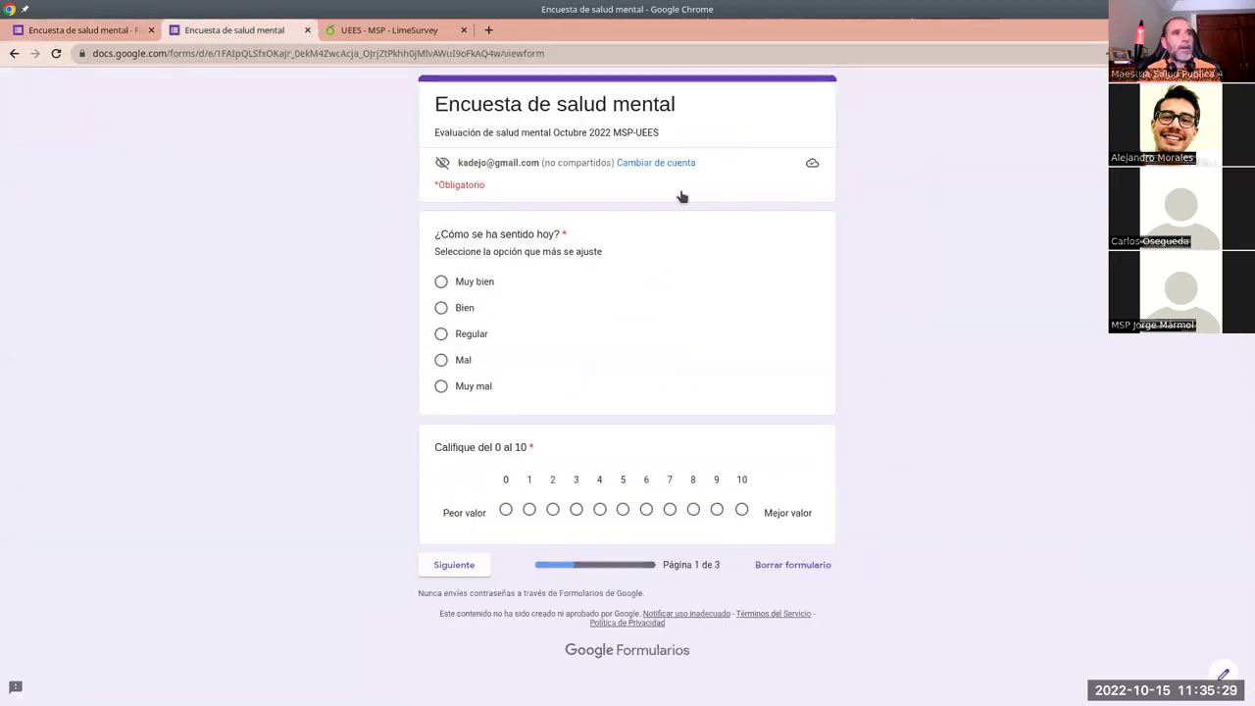
{"action": "left_click", "coordinate": [441, 282]}
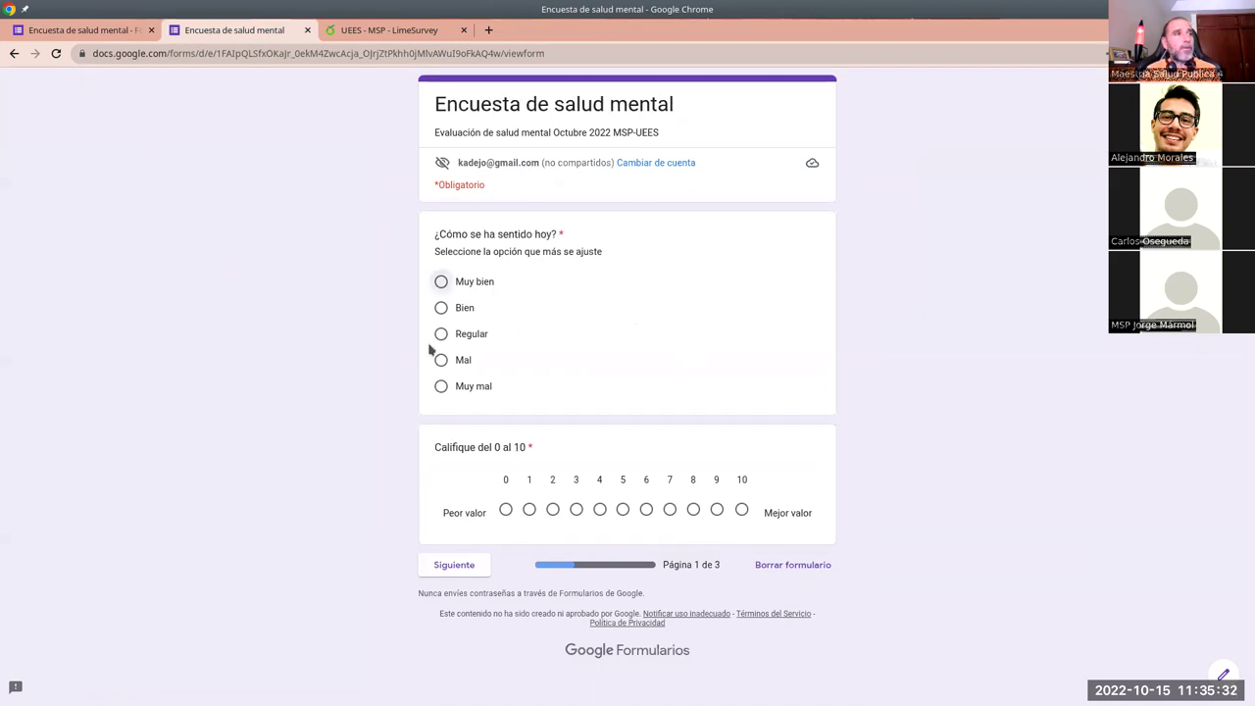
{"action": "left_click", "coordinate": [454, 566]}
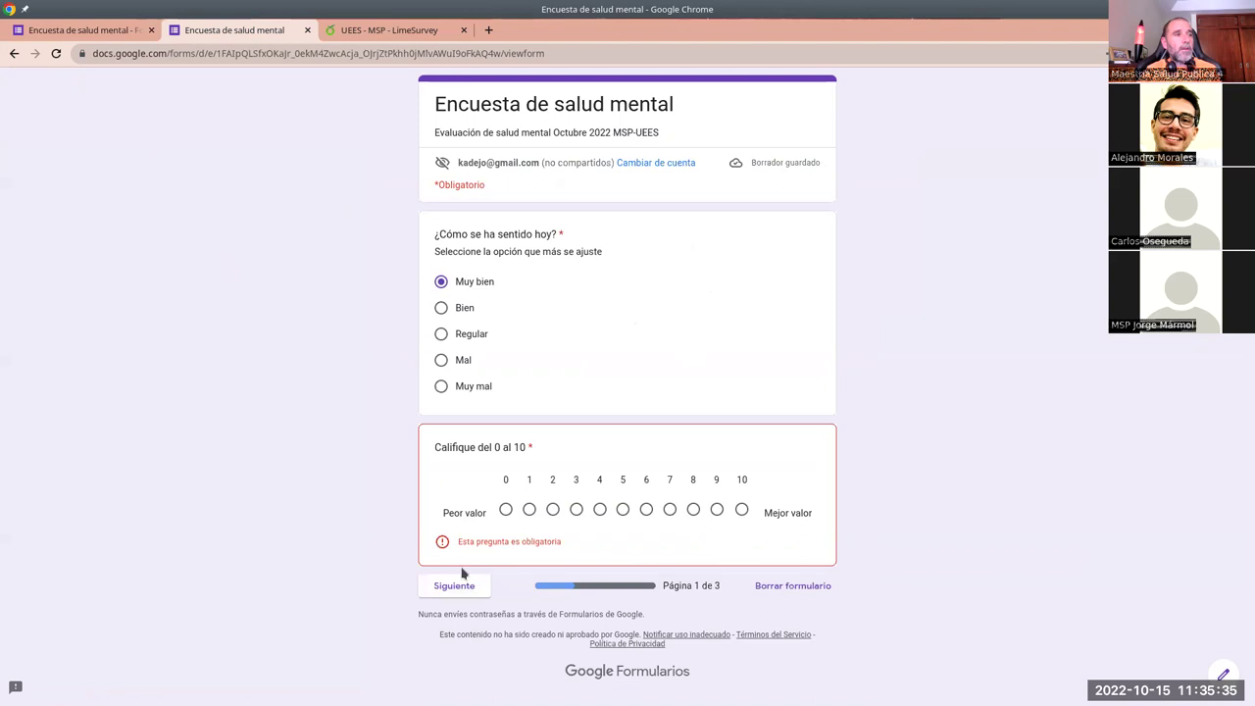
{"action": "left_click", "coordinate": [622, 510]}
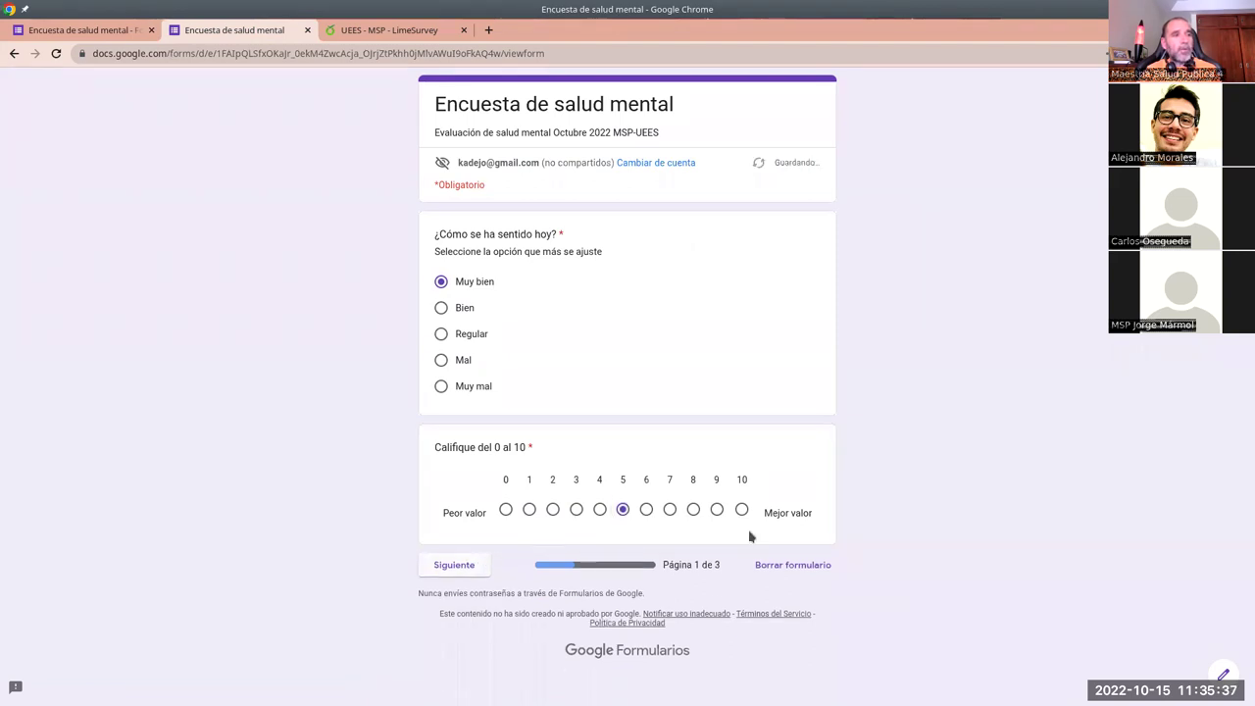
{"action": "left_click", "coordinate": [717, 514]}
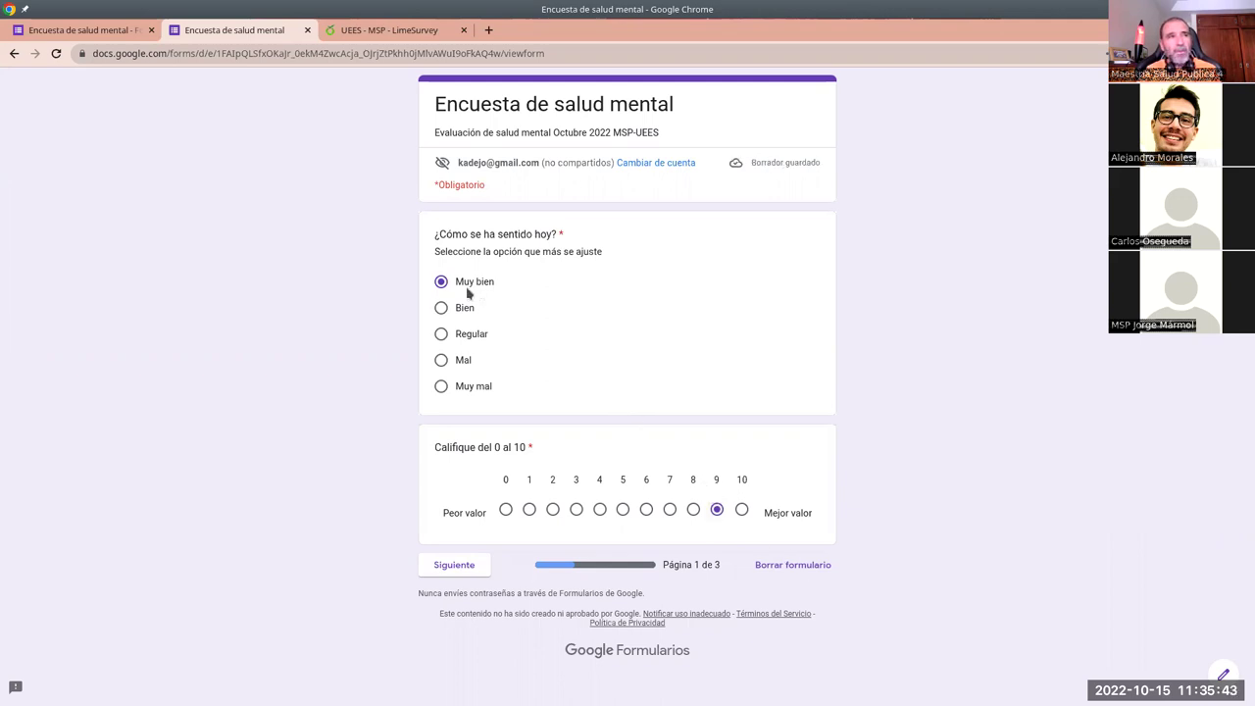
{"action": "left_click", "coordinate": [577, 510]}
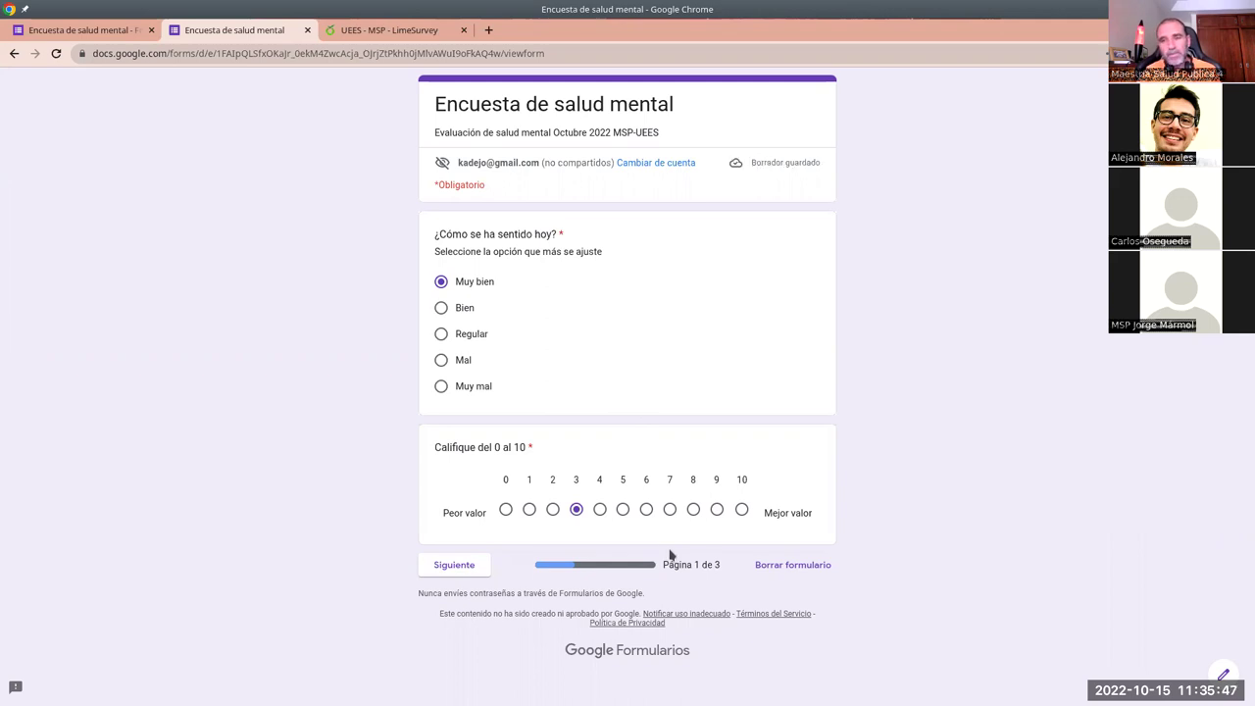
{"action": "left_click", "coordinate": [716, 510]}
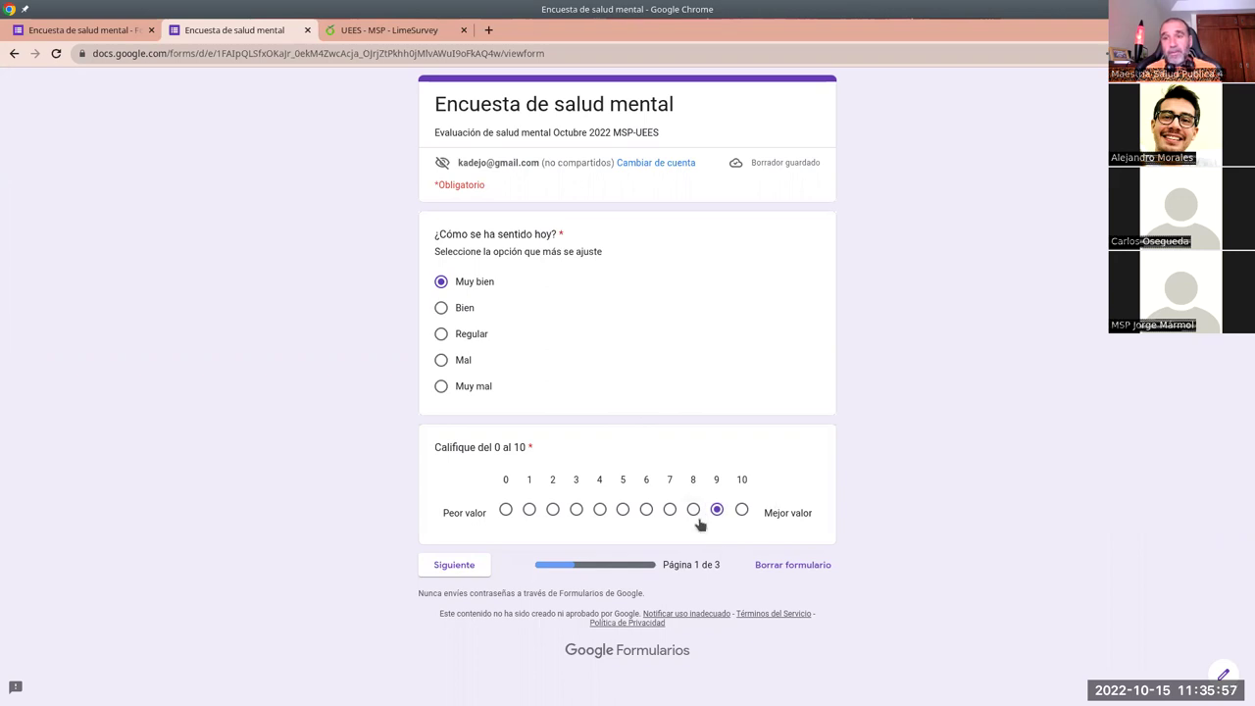
{"action": "left_click", "coordinate": [449, 566]}
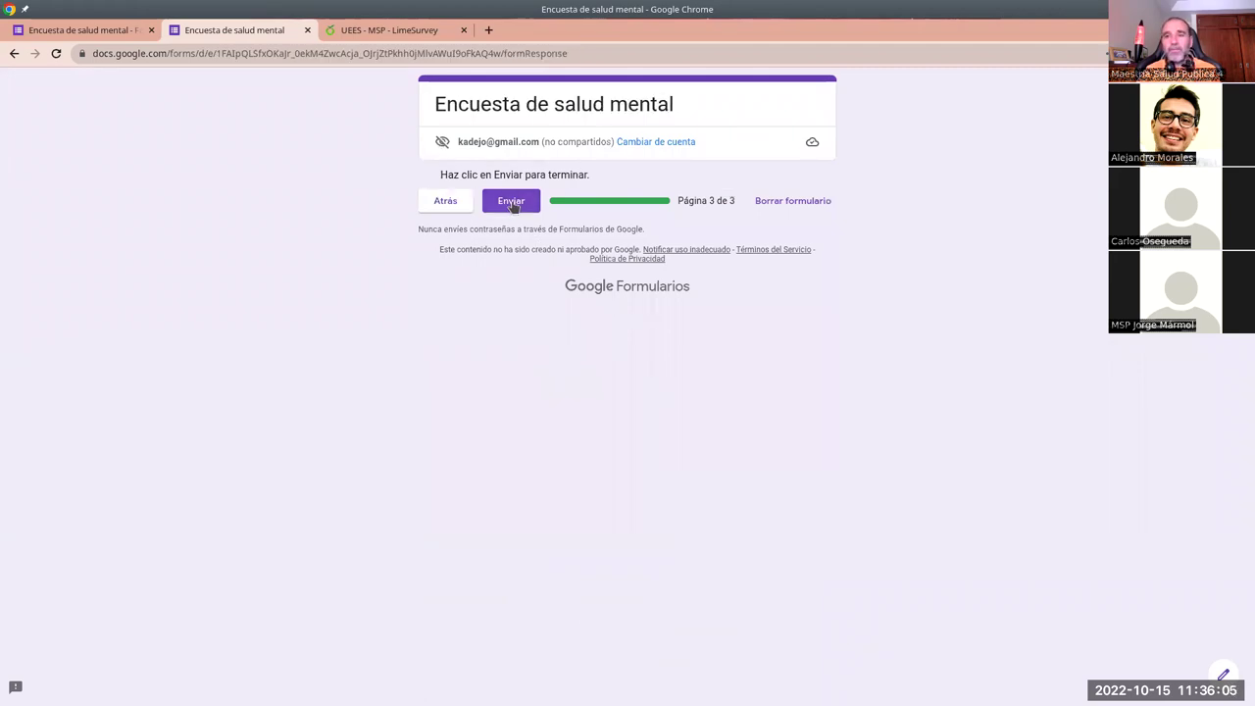
Return to the preview's first page, change the answer to "Bien", and continue to test its branch.
{"action": "left_click", "coordinate": [459, 207]}
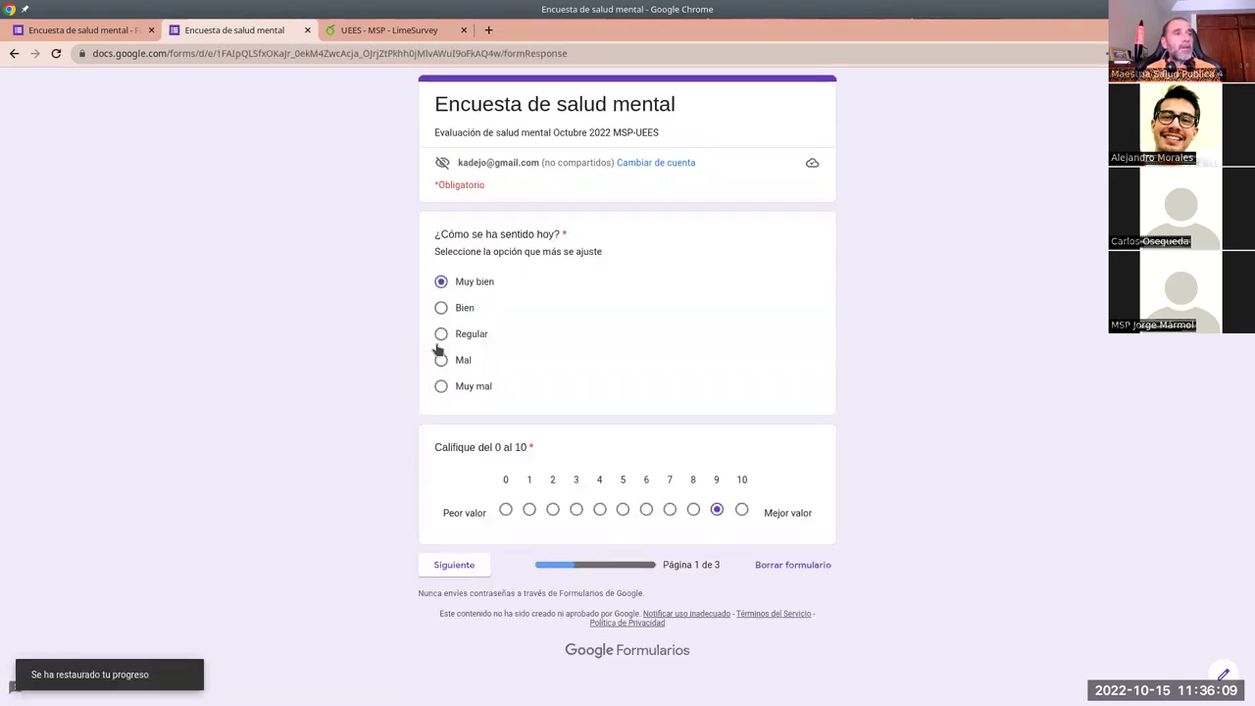
{"action": "left_click", "coordinate": [441, 308]}
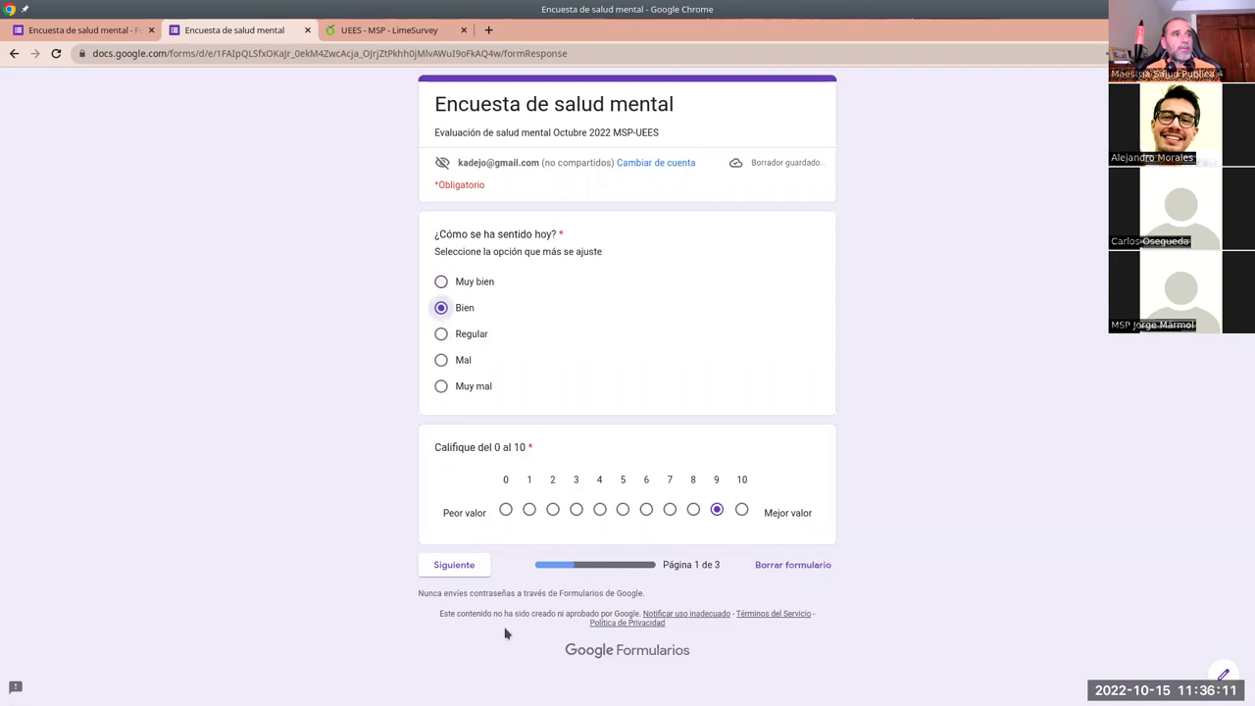
{"action": "left_click", "coordinate": [455, 565]}
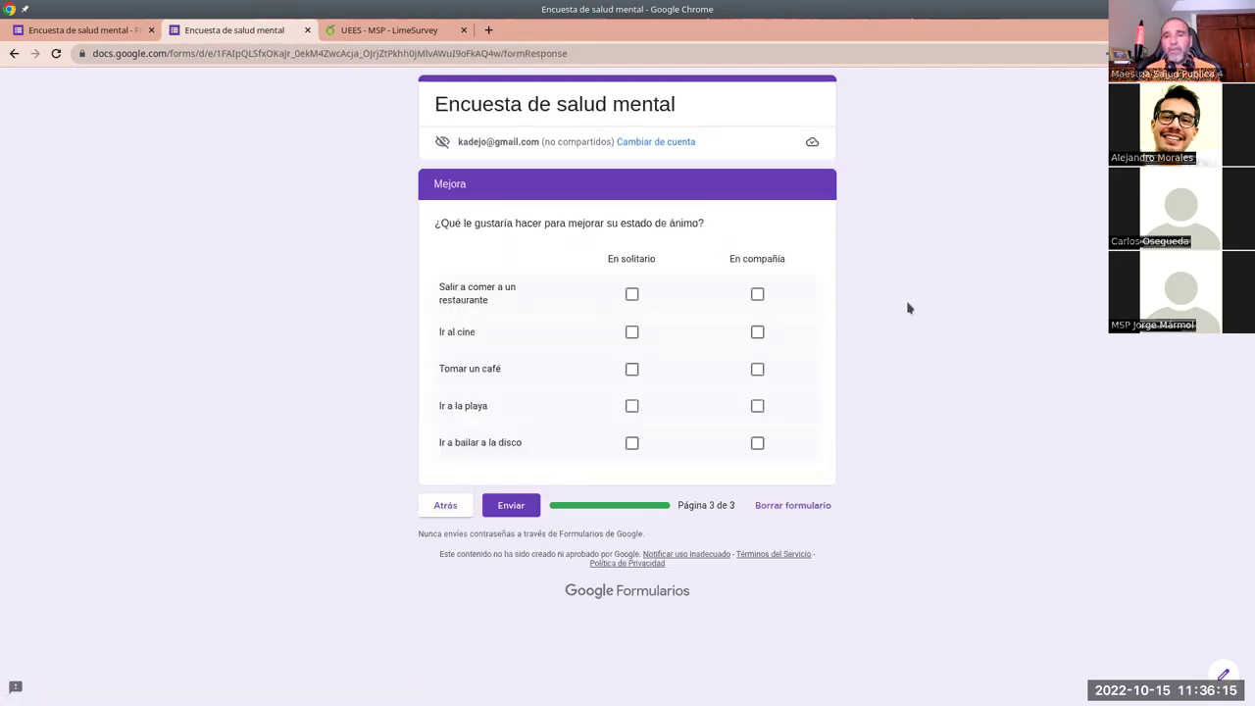
Go back and test the "Mal" branch, entering "fsdfsdf" as the description of sensations and continuing to the following section.
{"action": "left_click", "coordinate": [441, 510]}
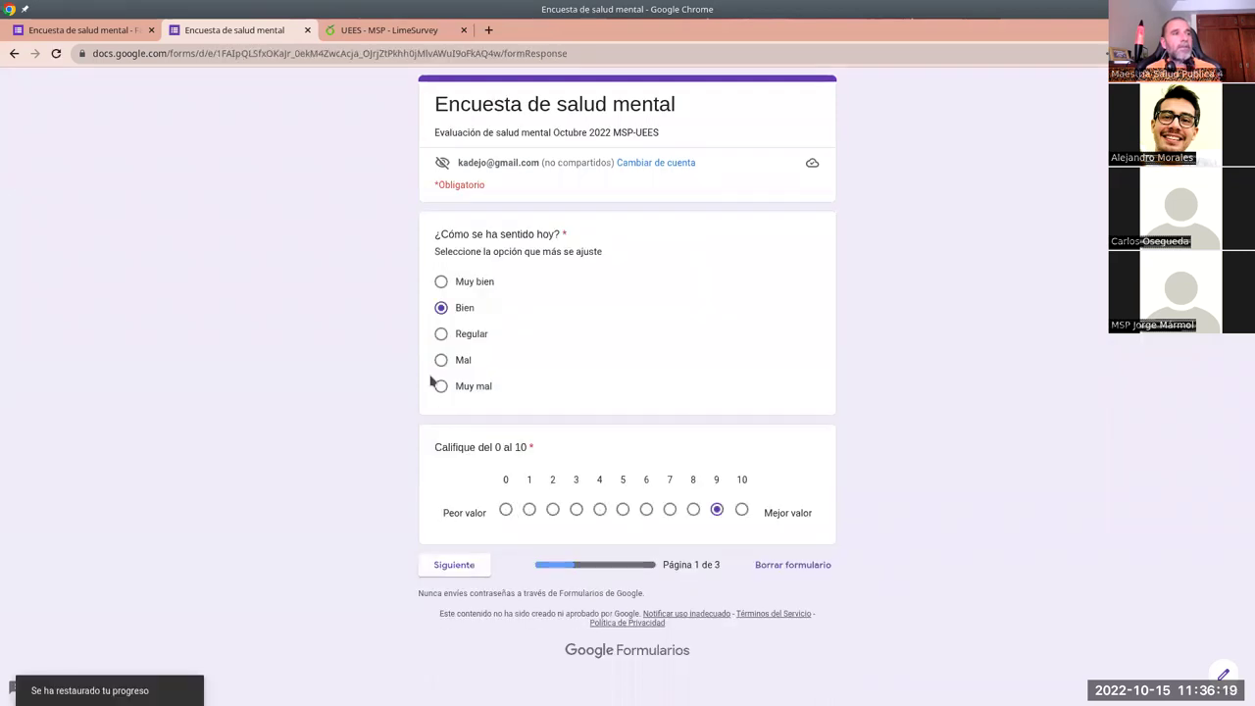
{"action": "left_click", "coordinate": [441, 360]}
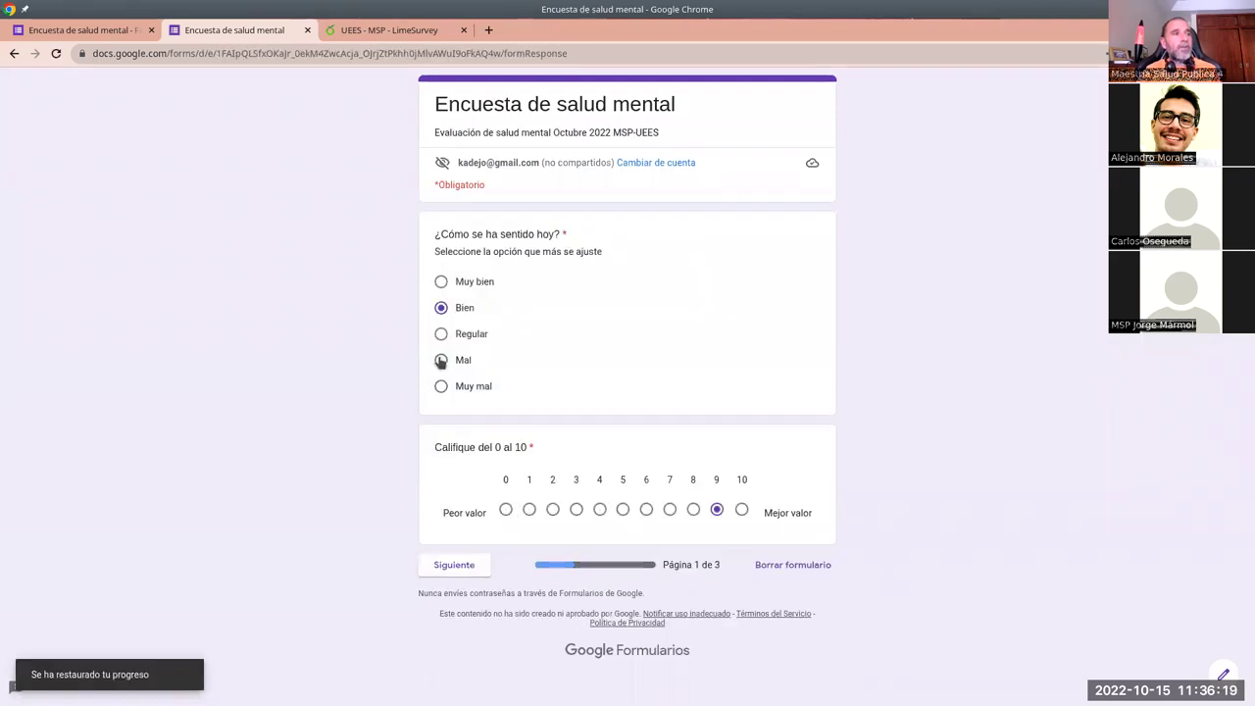
{"action": "left_click", "coordinate": [467, 564]}
{"action": "left_click", "coordinate": [500, 278]}
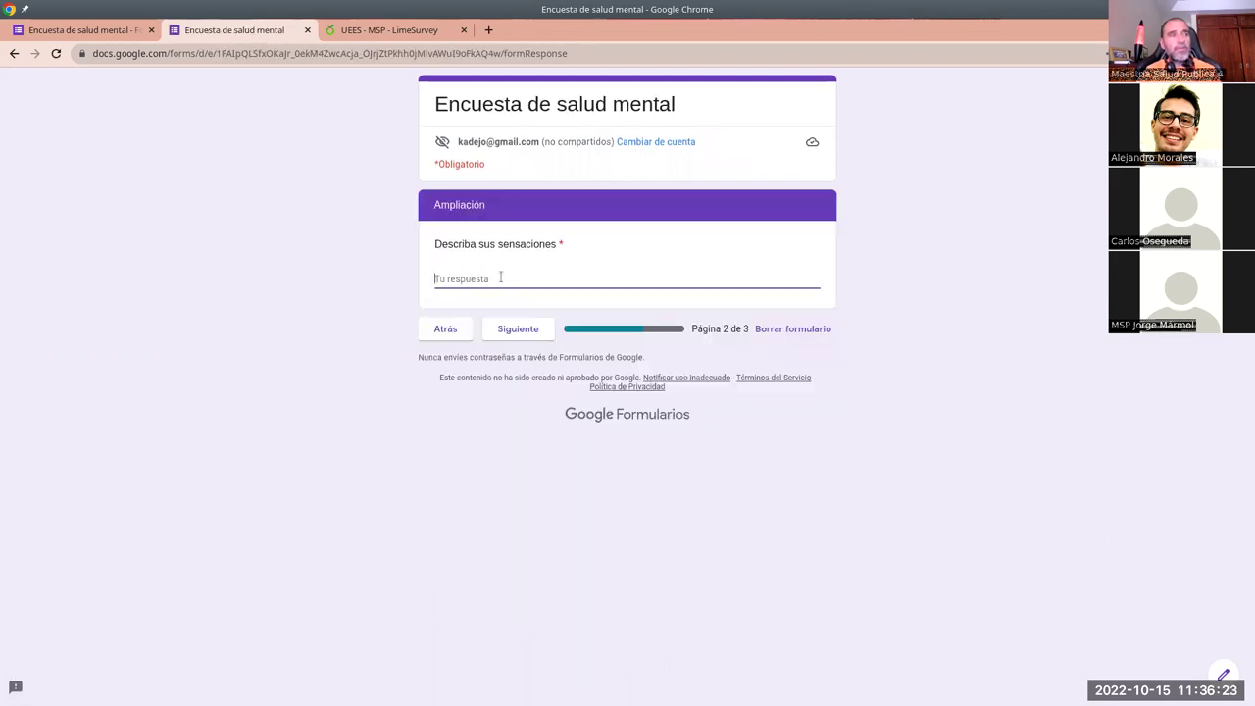
{"action": "type", "text": "fsdfsdf"}
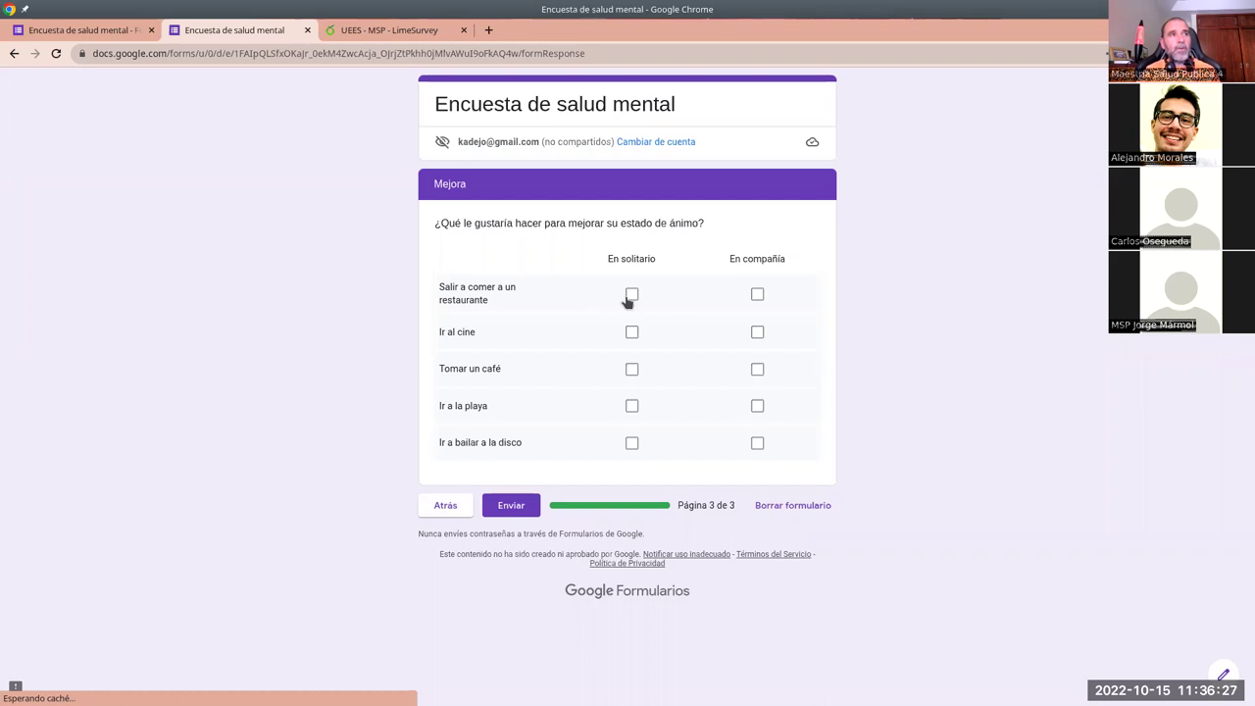
Select "En solitario" for eating at a restaurant and "En compañía" for the cinema, then close the preview without submitting.
{"action": "left_click", "coordinate": [630, 296]}
{"action": "left_click", "coordinate": [757, 333]}
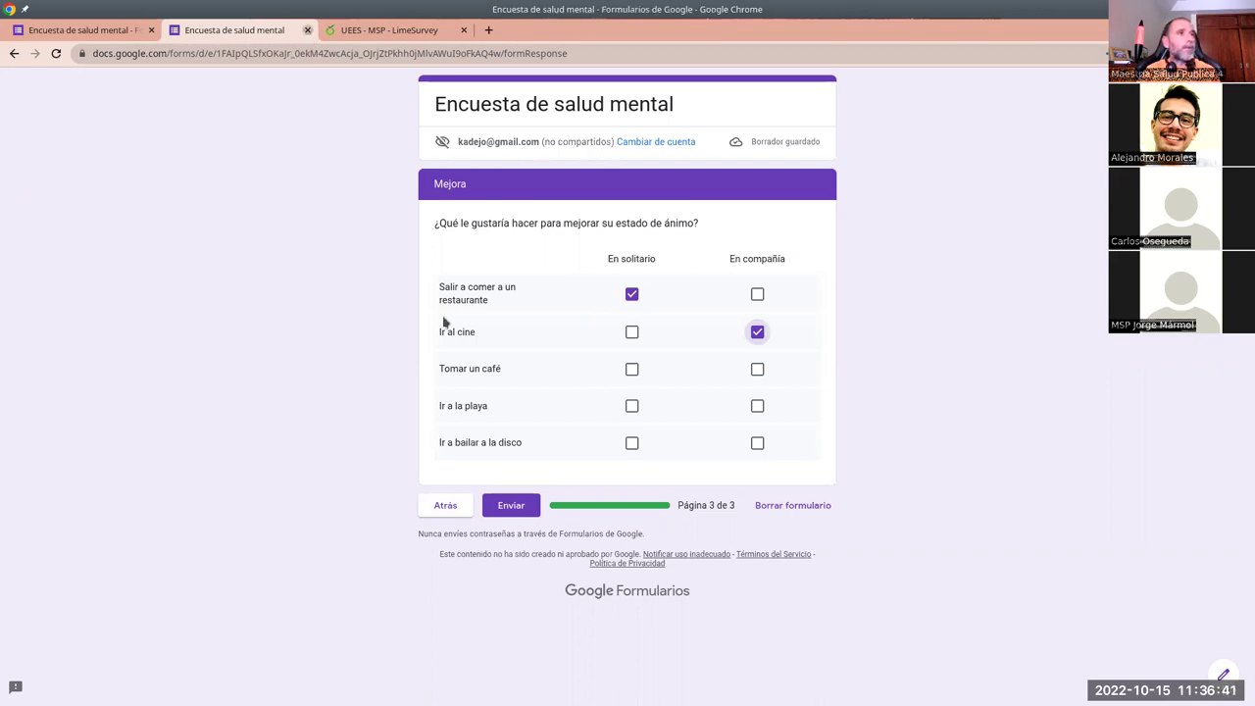
{"action": "key", "text": "ctrl+w"}
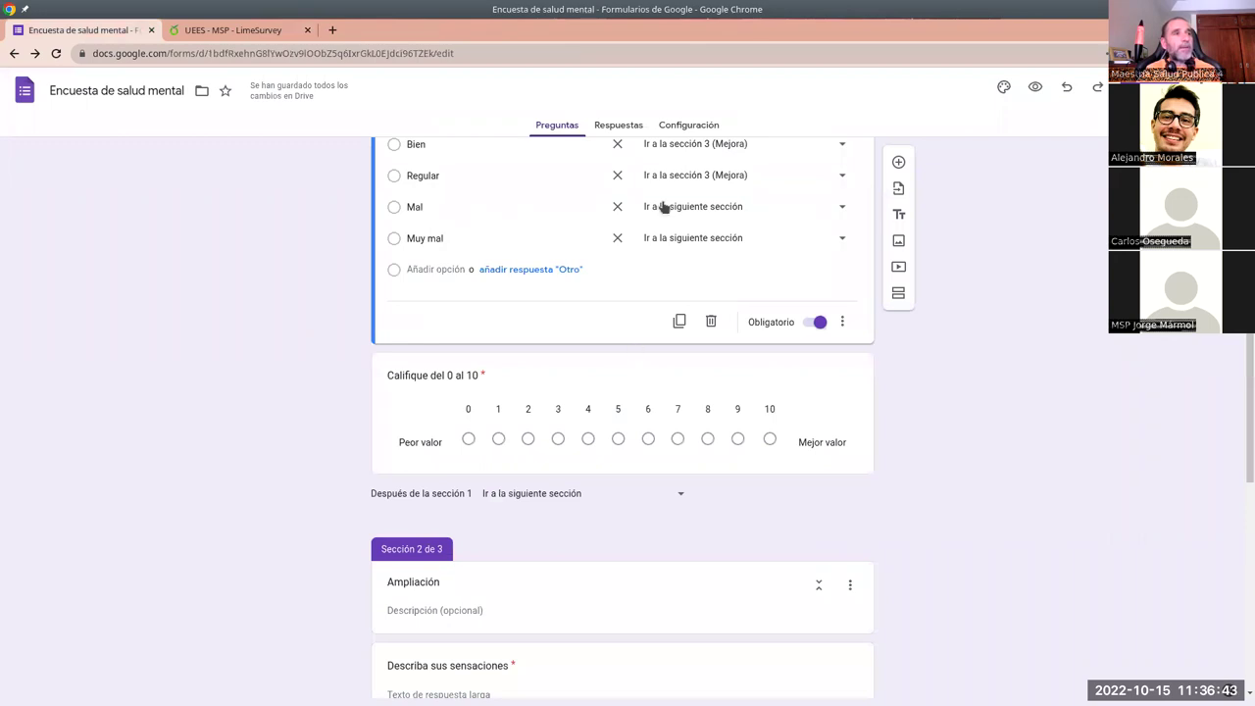
Open the form's email sending options and try including the form in the email.
{"action": "scroll", "coordinate": [664, 208], "scroll_direction": "up", "scroll_amount": 1}
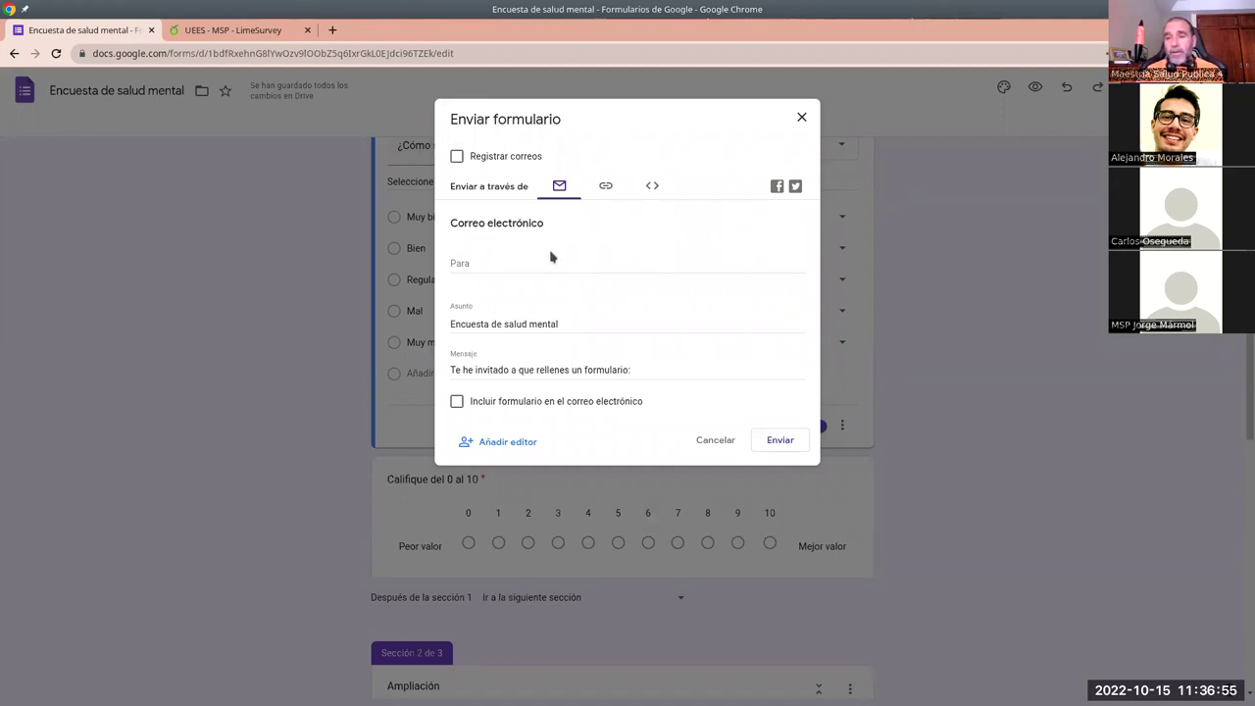
{"action": "left_click", "coordinate": [482, 263]}
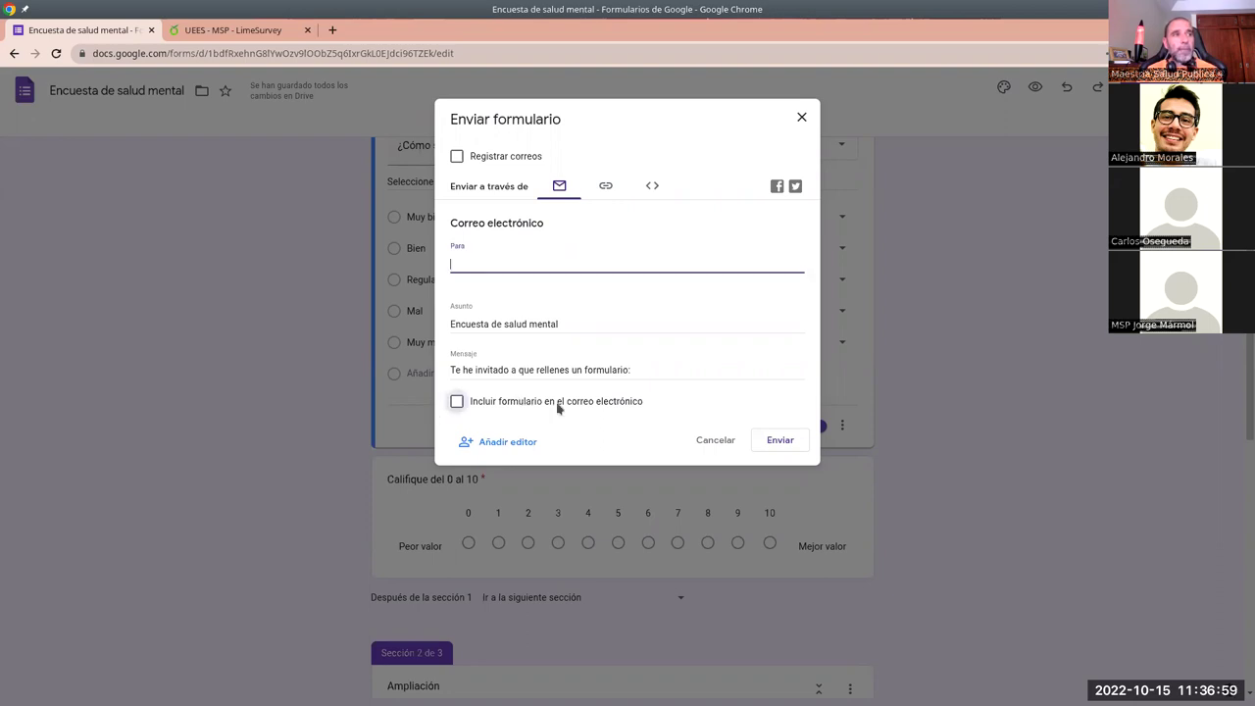
{"action": "left_click", "coordinate": [454, 406]}
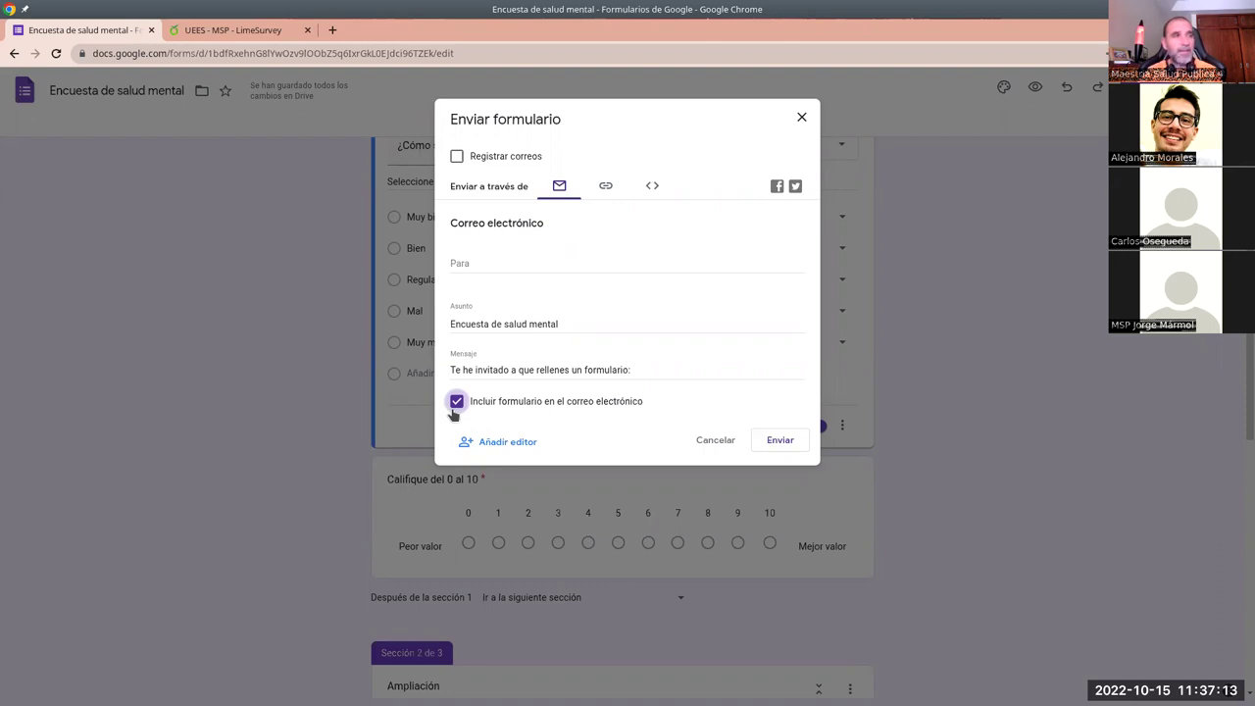
{"action": "left_click", "coordinate": [458, 402]}
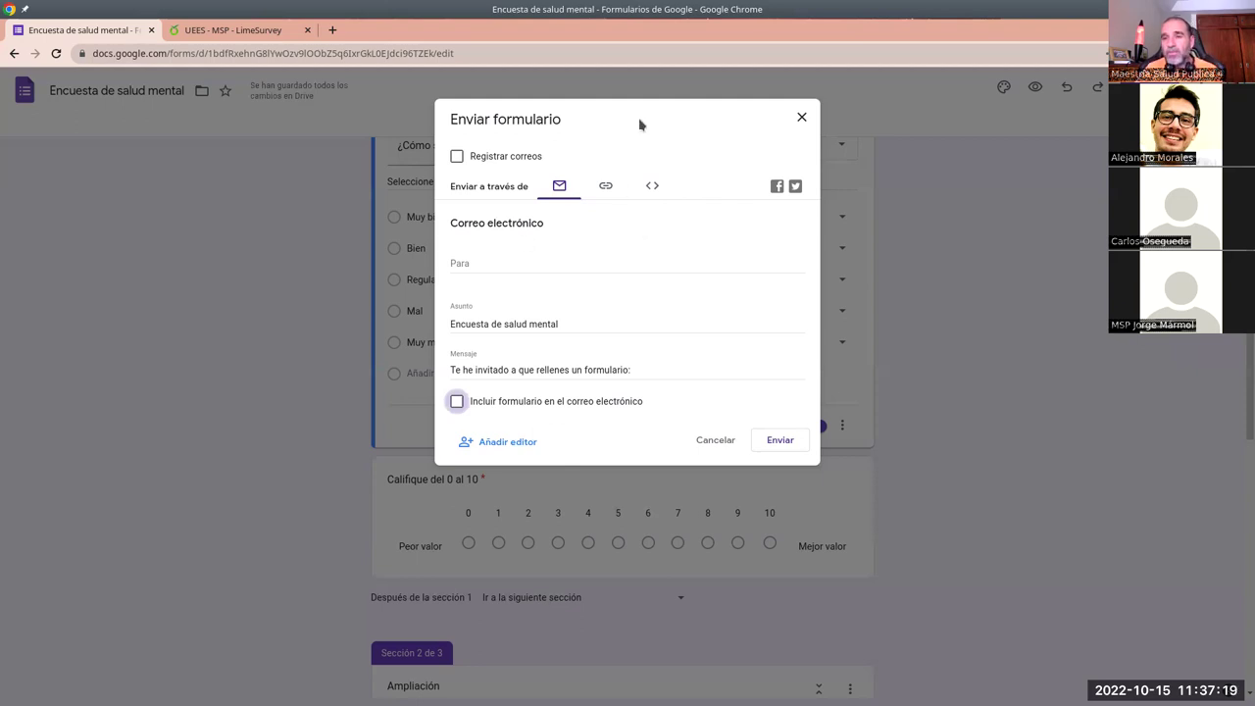
Shorten and copy the form's share link, and switch from the sending options to the form's responses.
{"action": "left_click", "coordinate": [606, 186]}
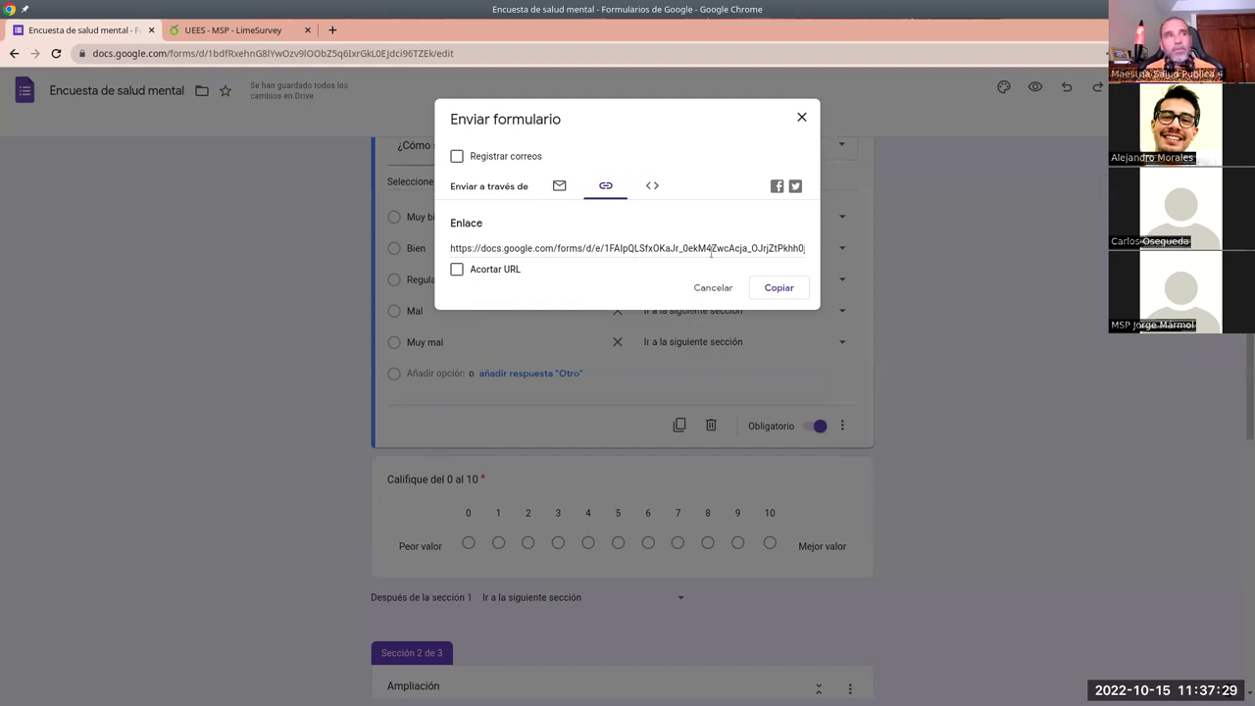
{"action": "left_click", "coordinate": [456, 271]}
{"action": "right_click", "coordinate": [553, 245]}
{"action": "left_click", "coordinate": [563, 258]}
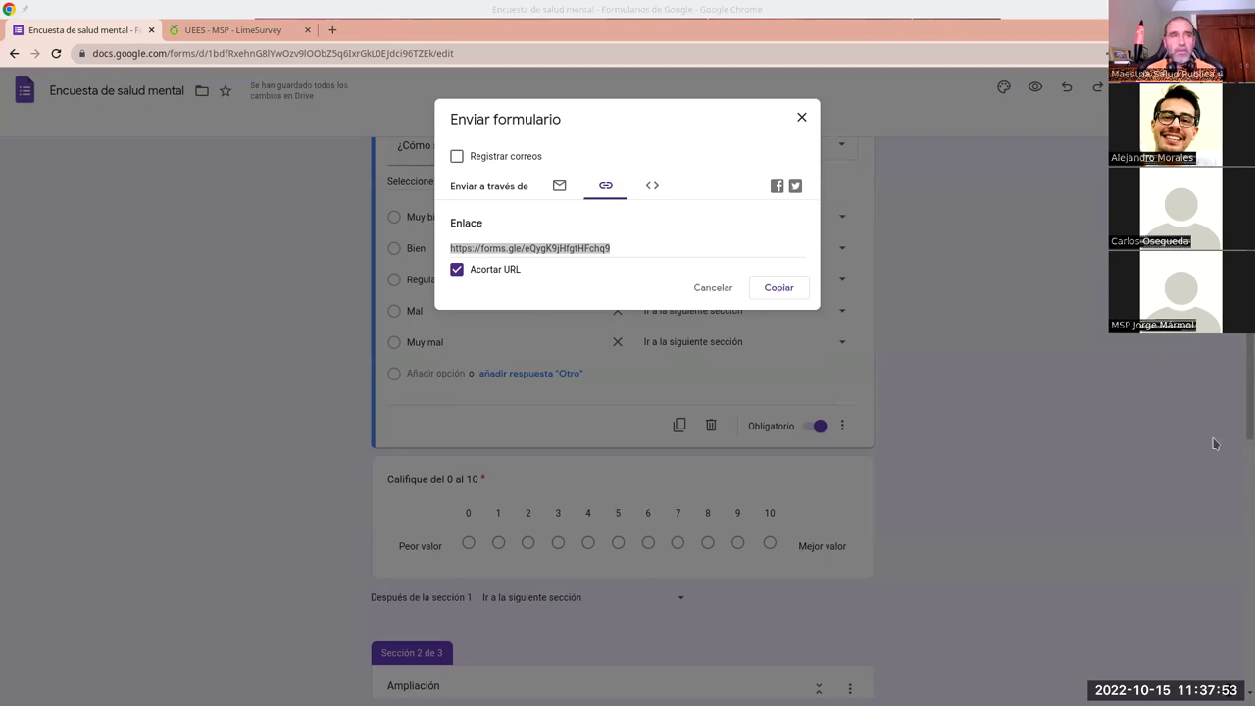
{"action": "left_click", "coordinate": [801, 118]}
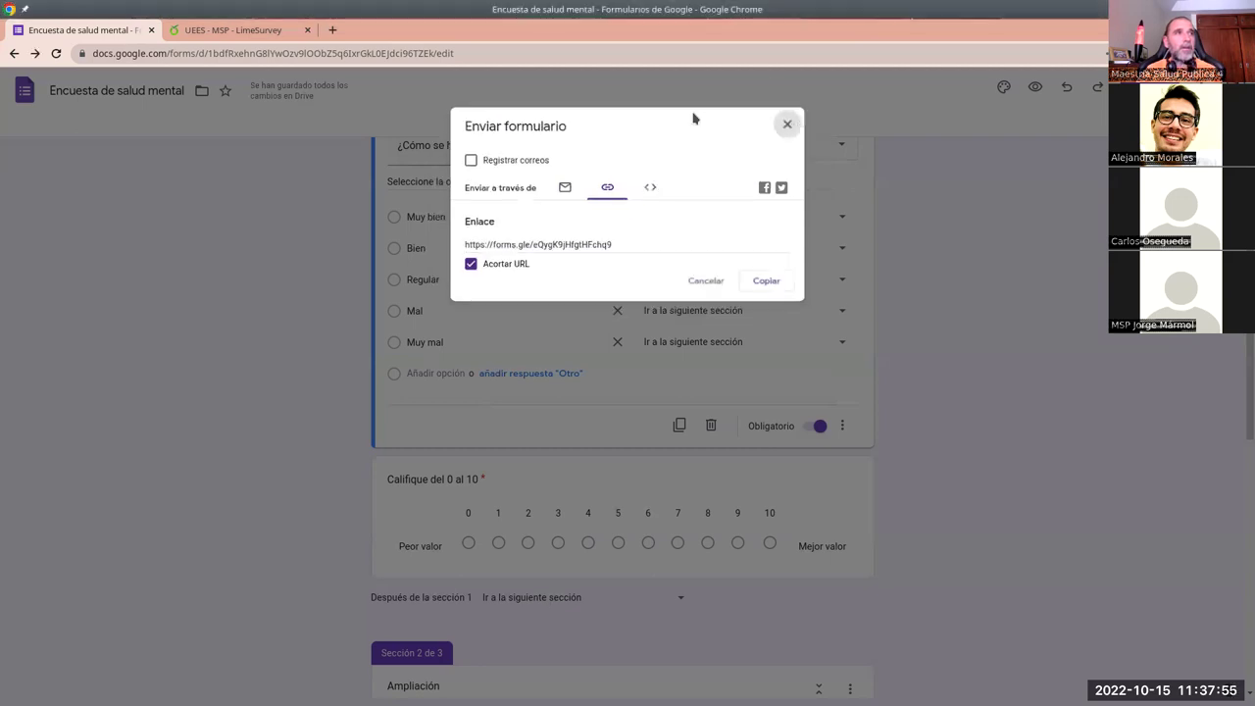
{"action": "left_click", "coordinate": [595, 126]}
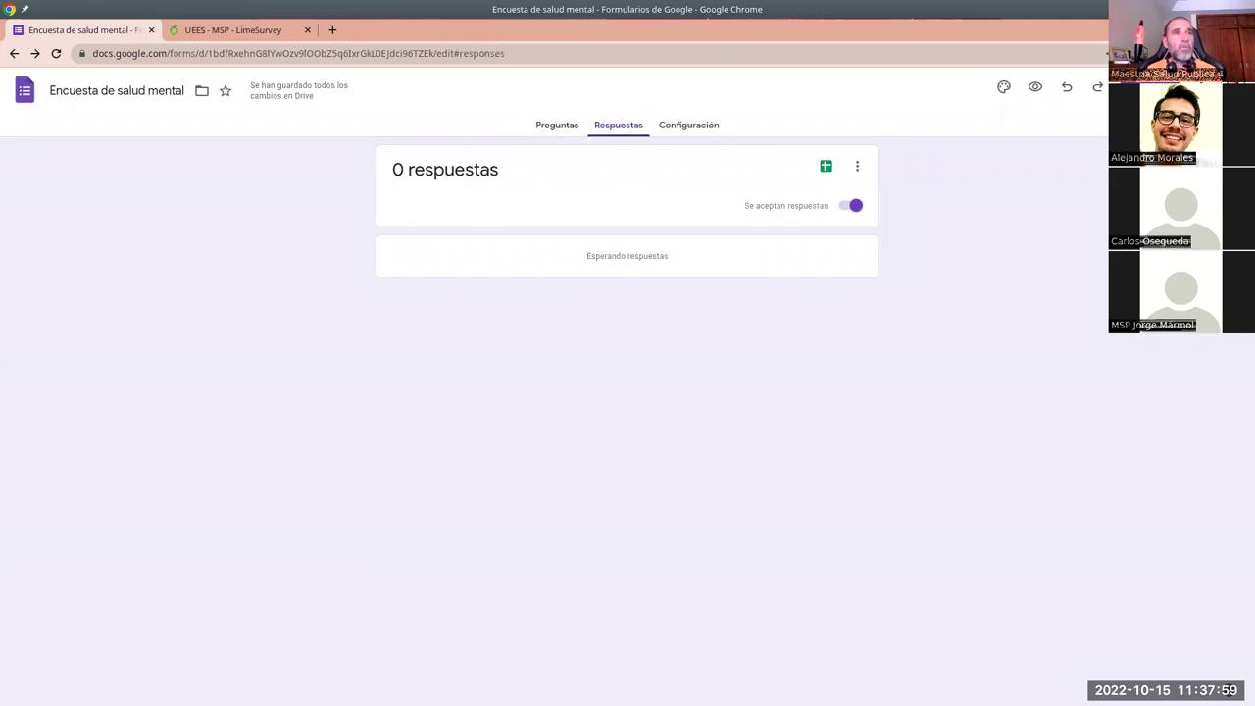
{"action": "left_click", "coordinate": [1142, 87]}
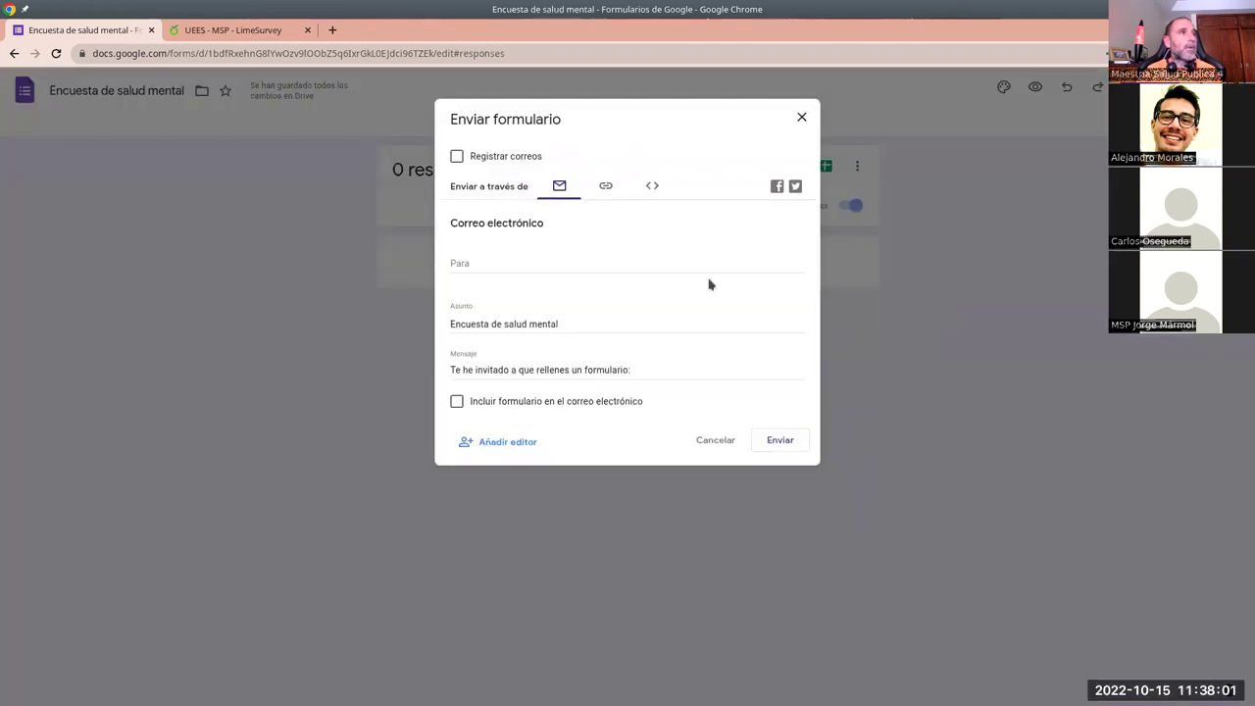
{"action": "left_click", "coordinate": [717, 441]}
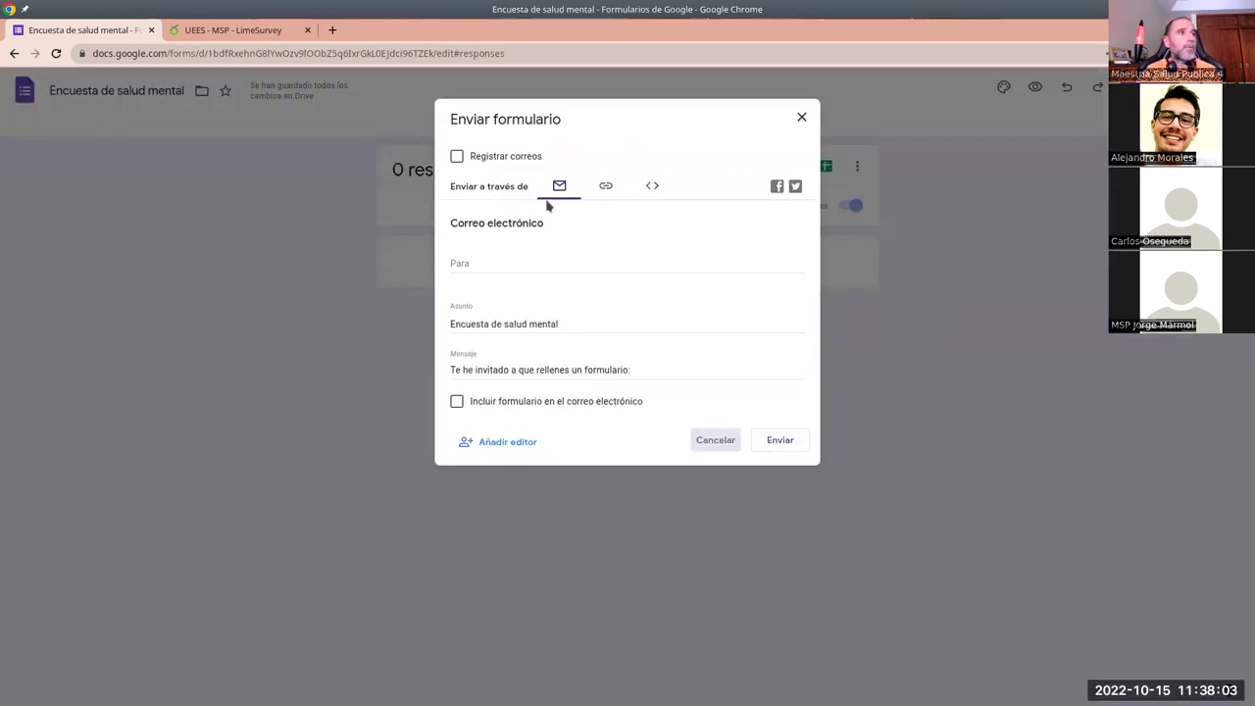
{"action": "left_click", "coordinate": [331, 31]}
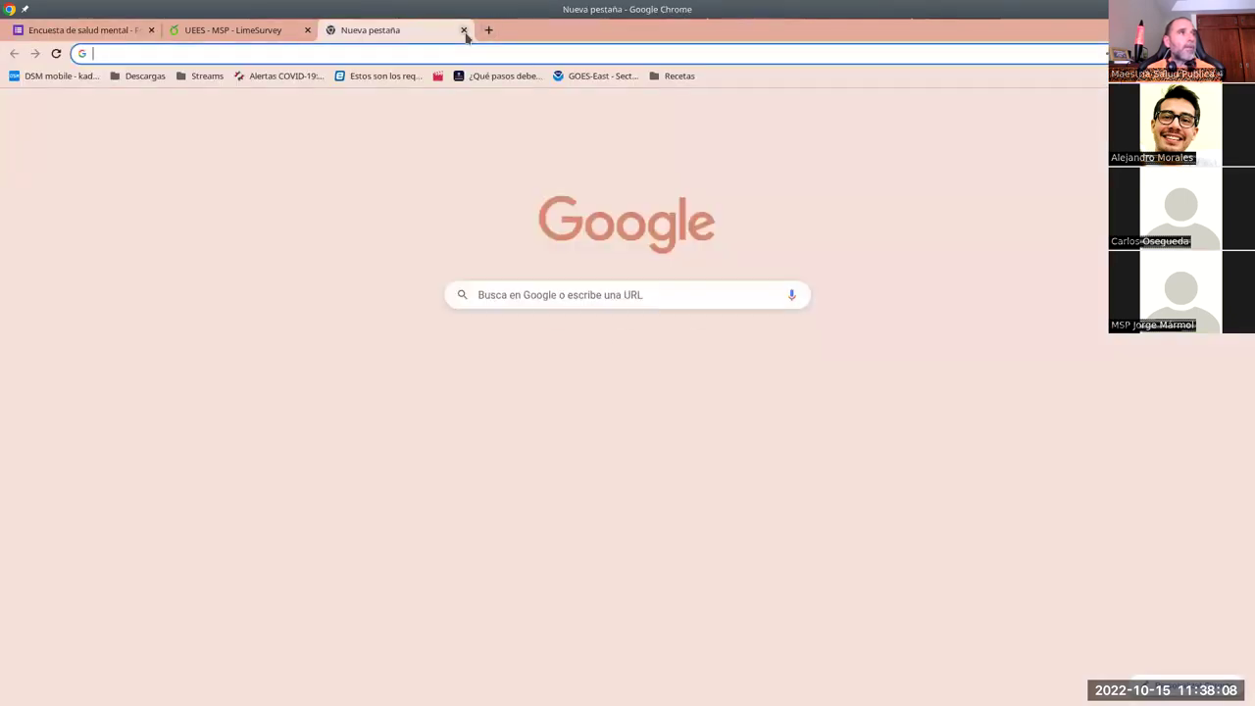
{"action": "left_click", "coordinate": [463, 30]}
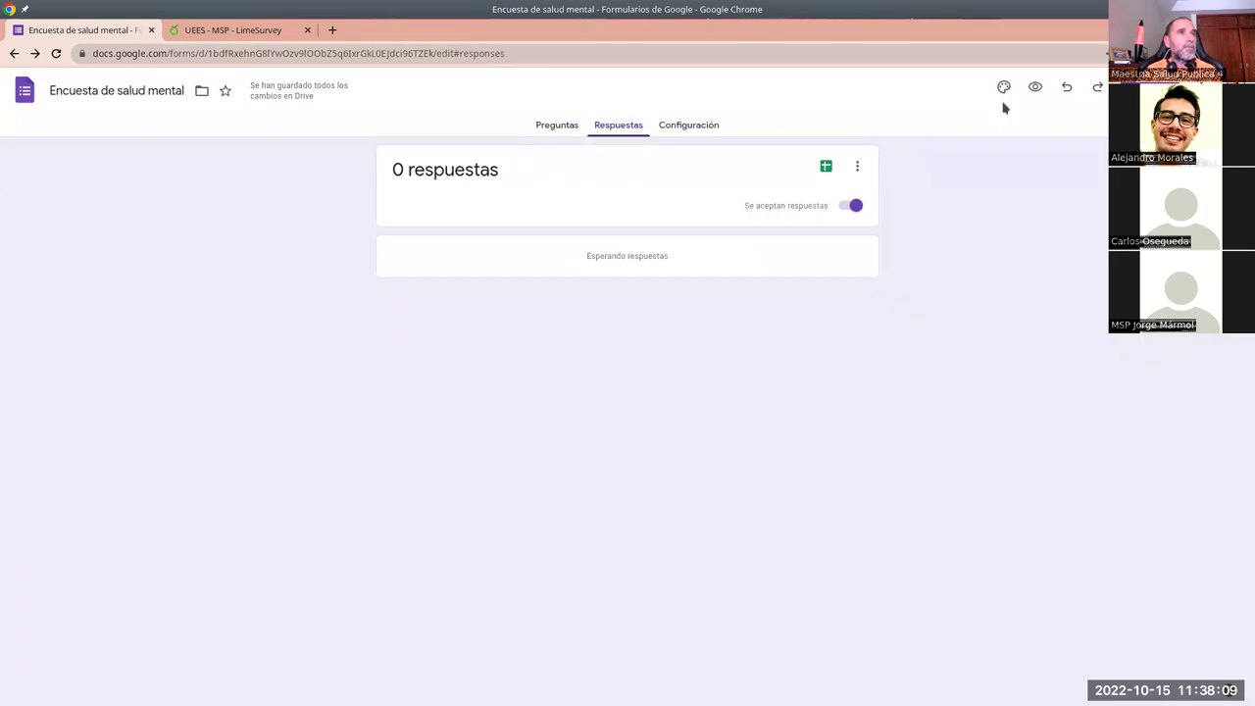
Submit a preview response with "Muy bien" and a rating of 9, and return to the form's response summary.
{"action": "left_click", "coordinate": [1036, 87]}
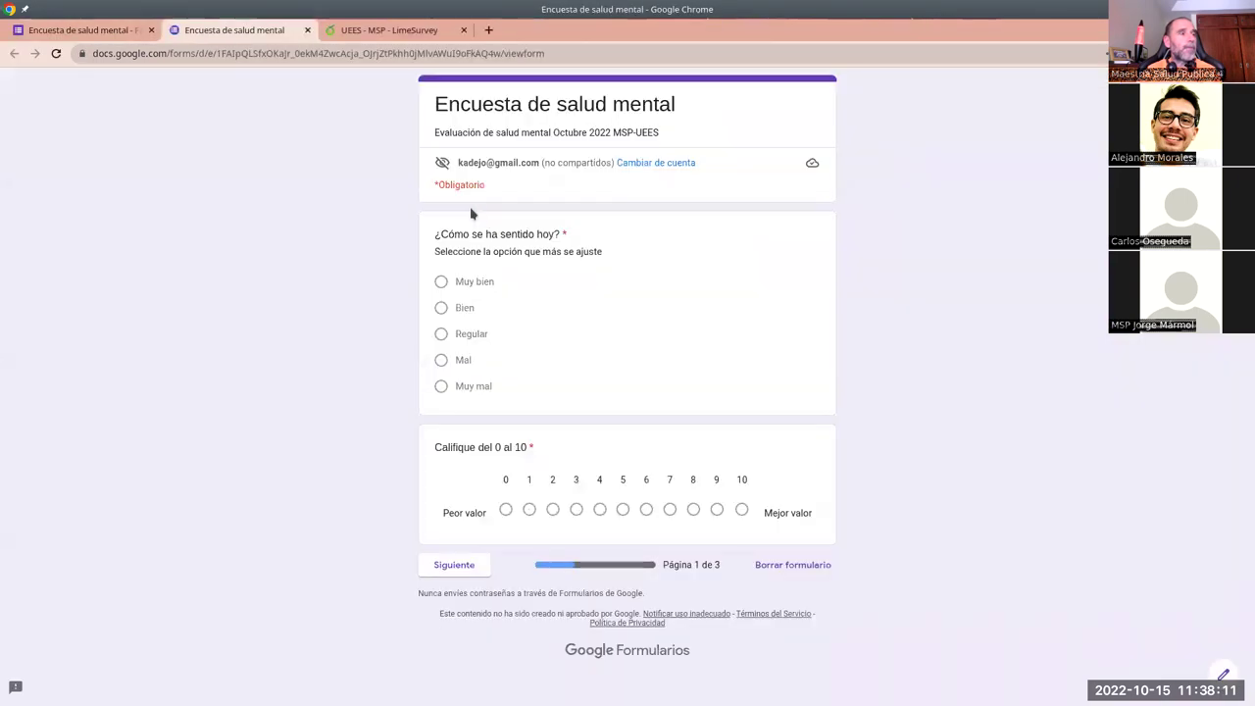
{"action": "left_click", "coordinate": [441, 282]}
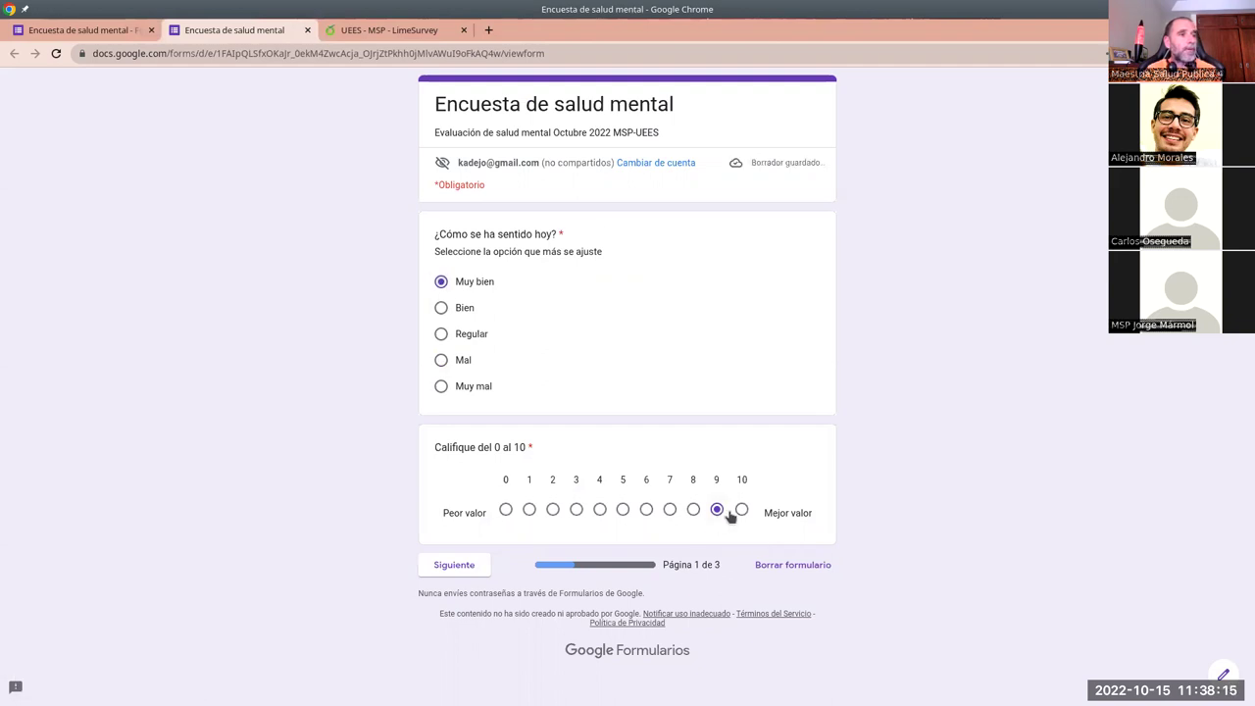
{"action": "left_click", "coordinate": [449, 569]}
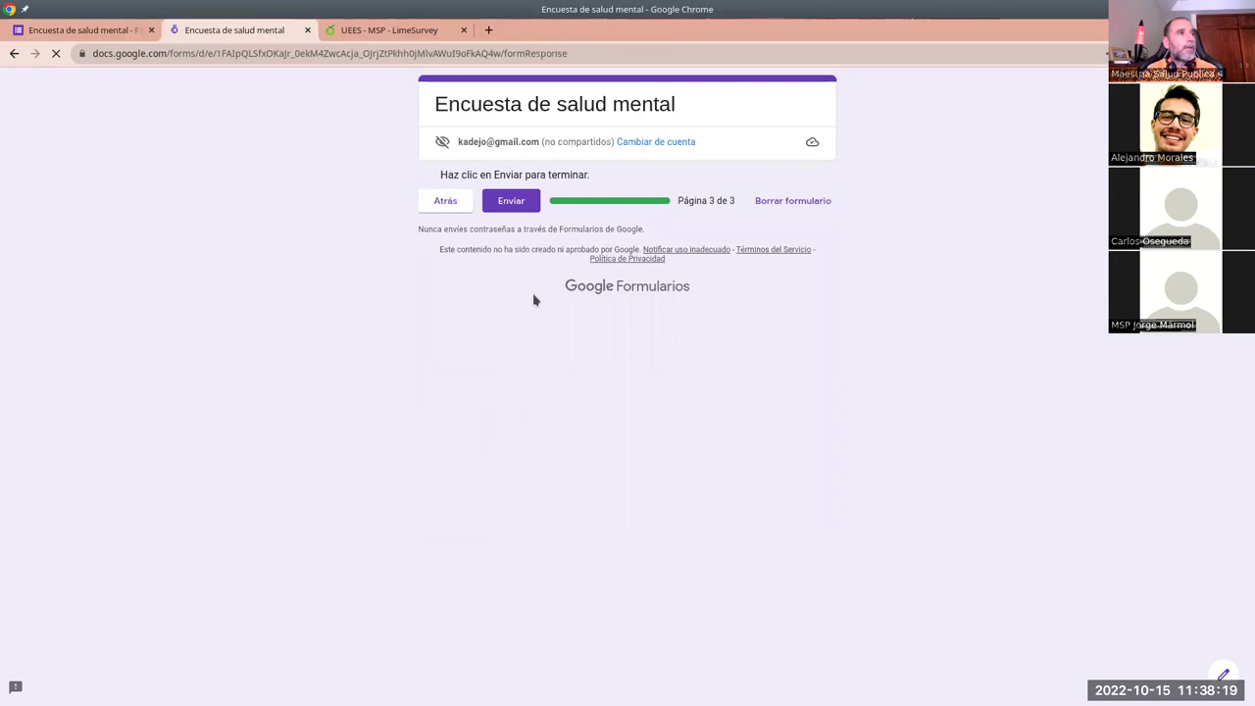
{"action": "left_click", "coordinate": [511, 203]}
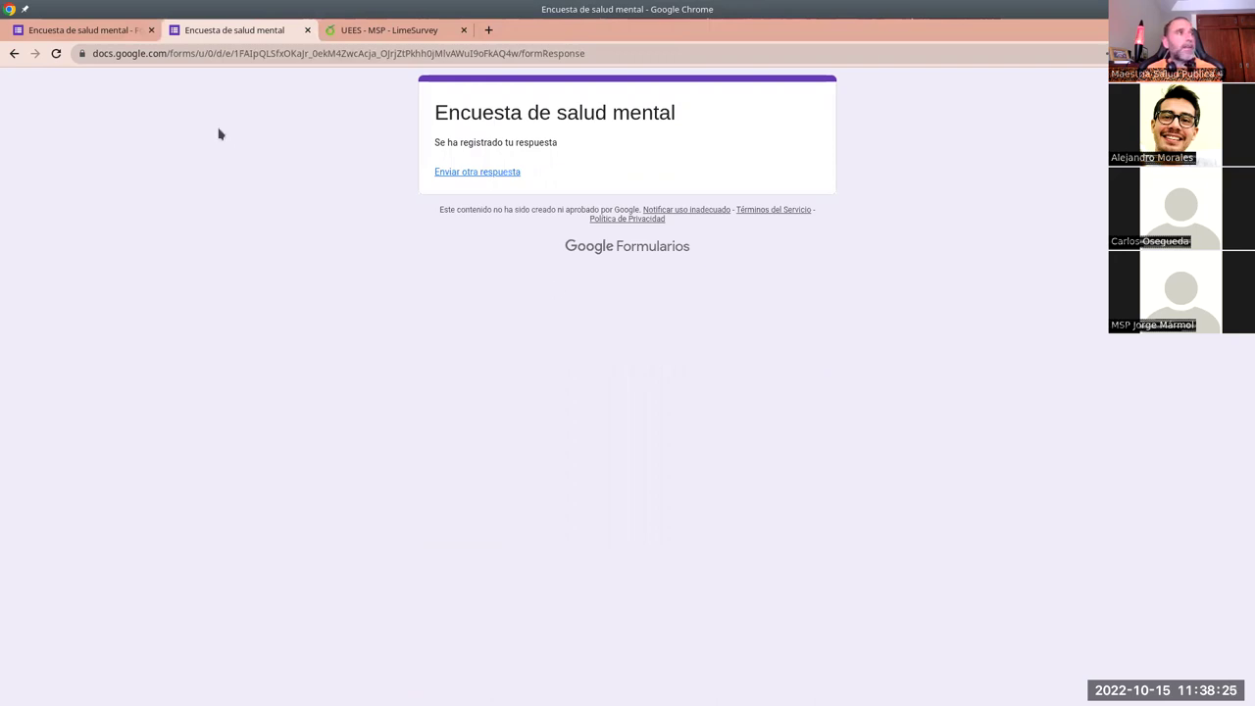
{"action": "left_click", "coordinate": [117, 36]}
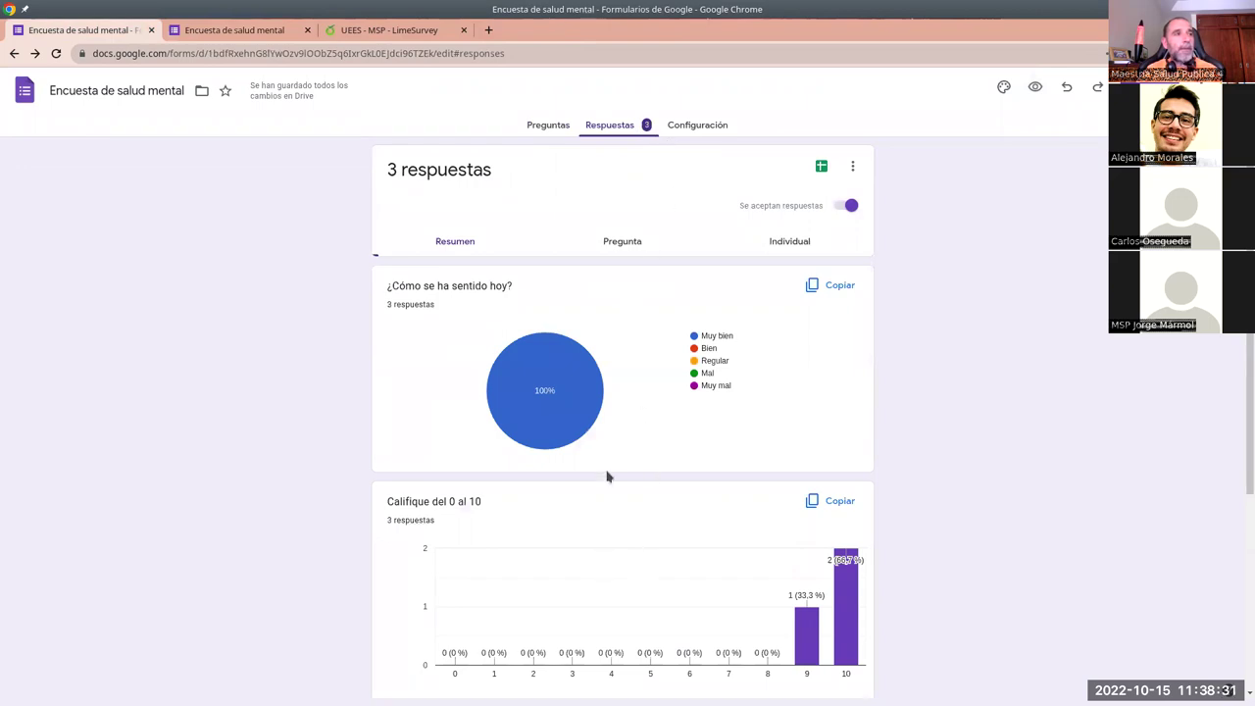
Examine the response summary charts for "¿Cómo se ha sentido hoy?" and "Califique del 0 al 10" as new answers arrive.
{"action": "scroll", "coordinate": [637, 431], "scroll_direction": "down", "scroll_amount": 1}
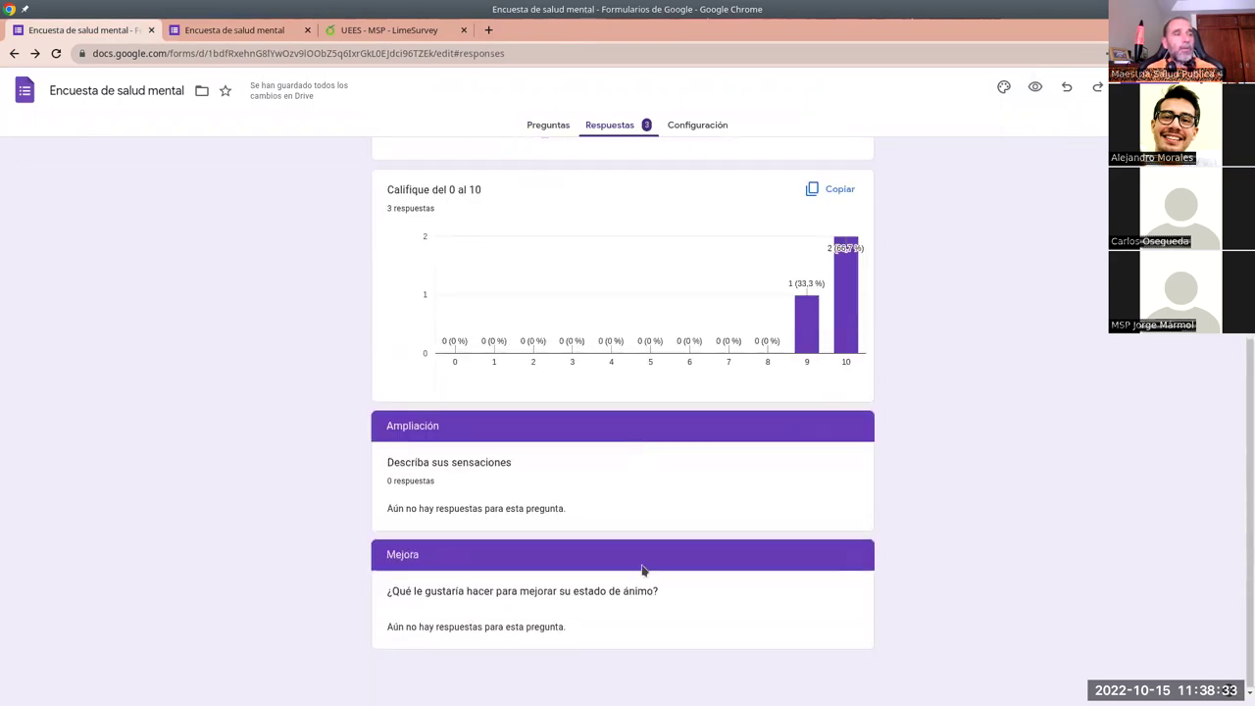
{"action": "scroll", "coordinate": [601, 422], "scroll_direction": "up", "scroll_amount": 5}
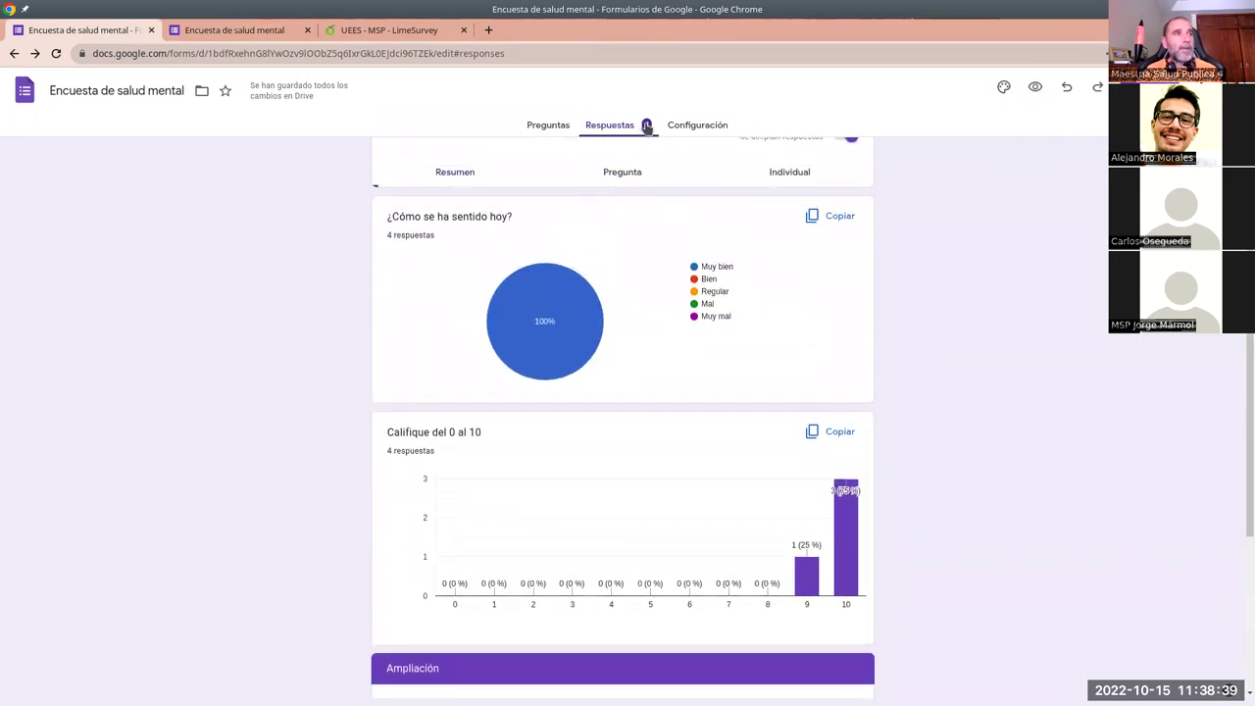
{"action": "scroll", "coordinate": [627, 255], "scroll_direction": "up", "scroll_amount": 1}
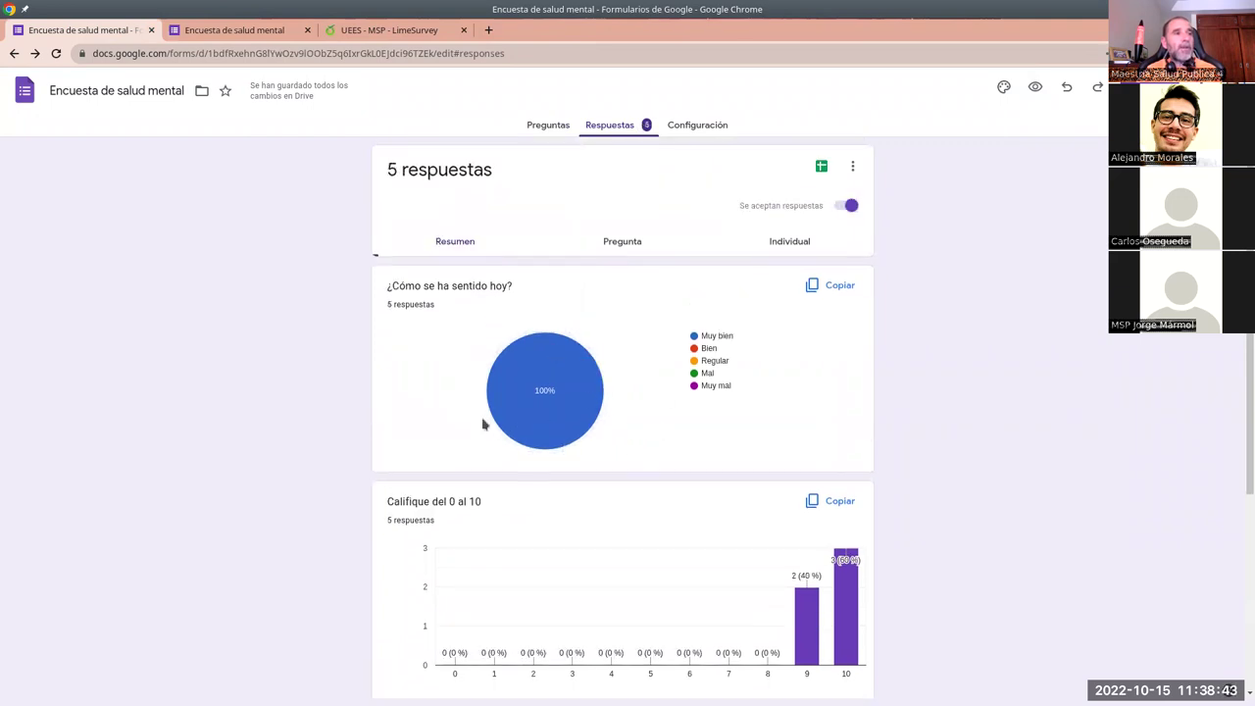
{"action": "scroll", "coordinate": [642, 451], "scroll_direction": "down", "scroll_amount": 3}
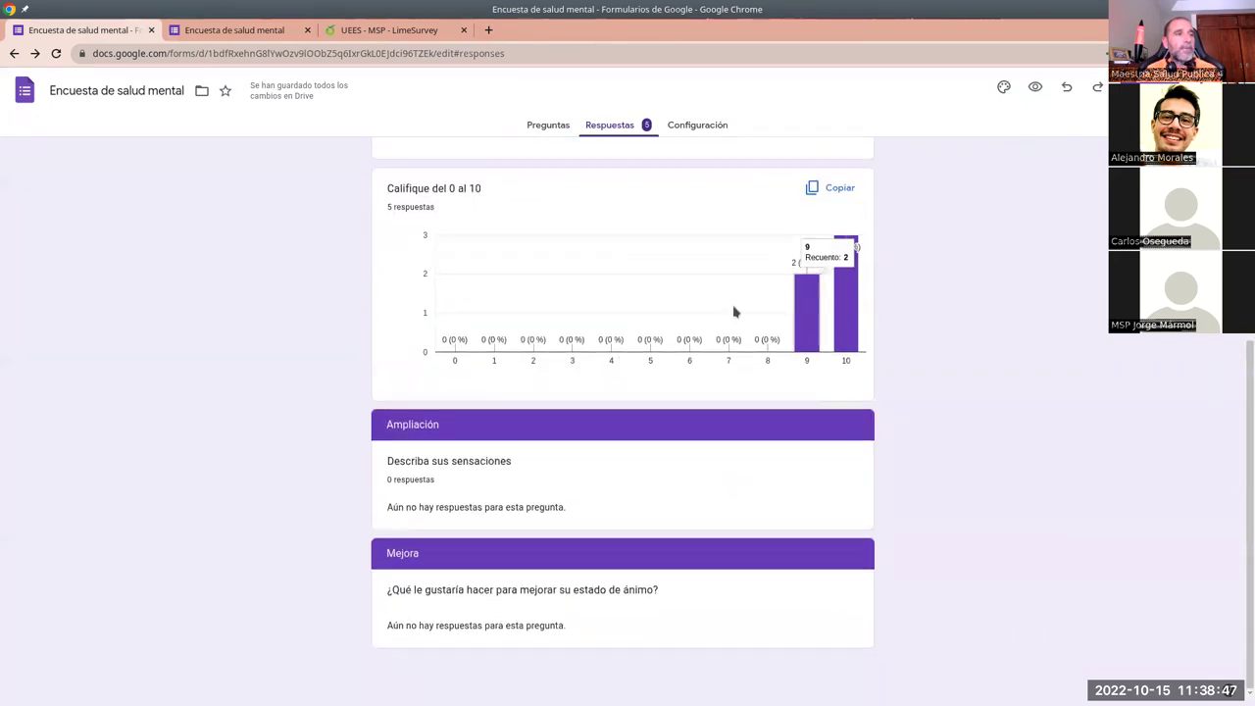
{"action": "scroll", "coordinate": [627, 312], "scroll_direction": "up", "scroll_amount": 2}
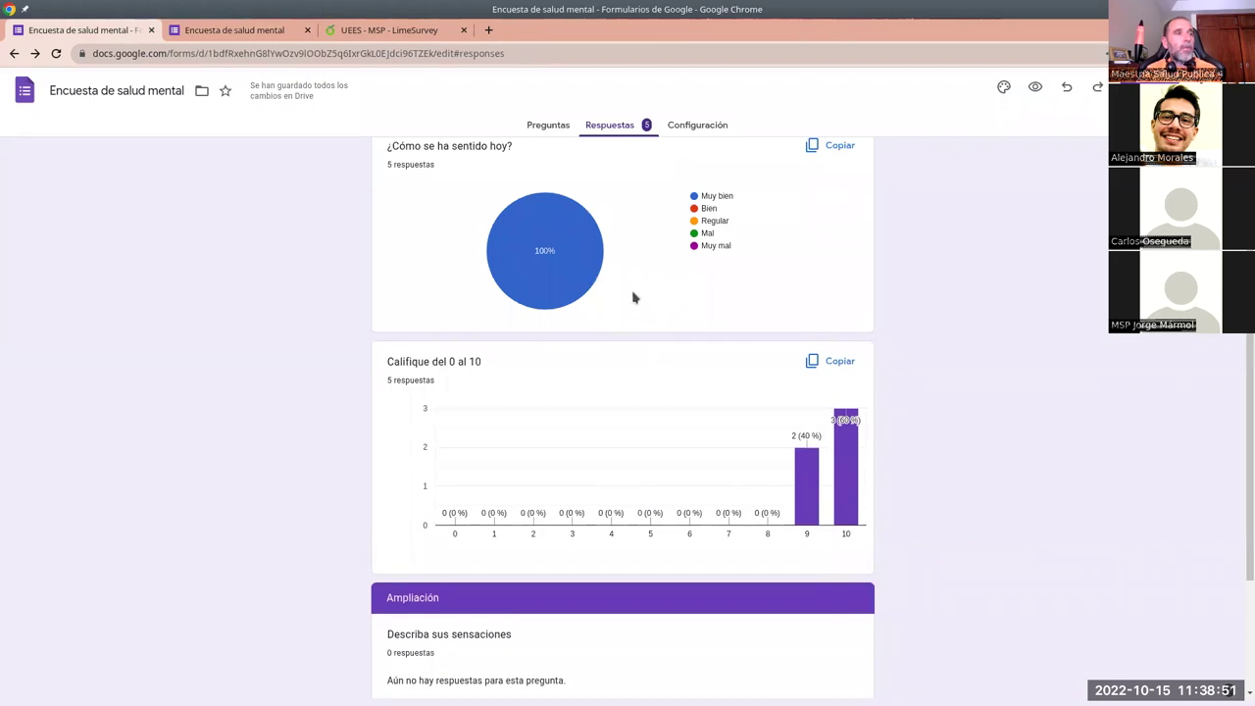
Start another response in the open survey with "Mal" and a rating of 3, and continue to the "Ampliación" section.
{"action": "left_click", "coordinate": [194, 29]}
{"action": "left_click", "coordinate": [495, 173]}
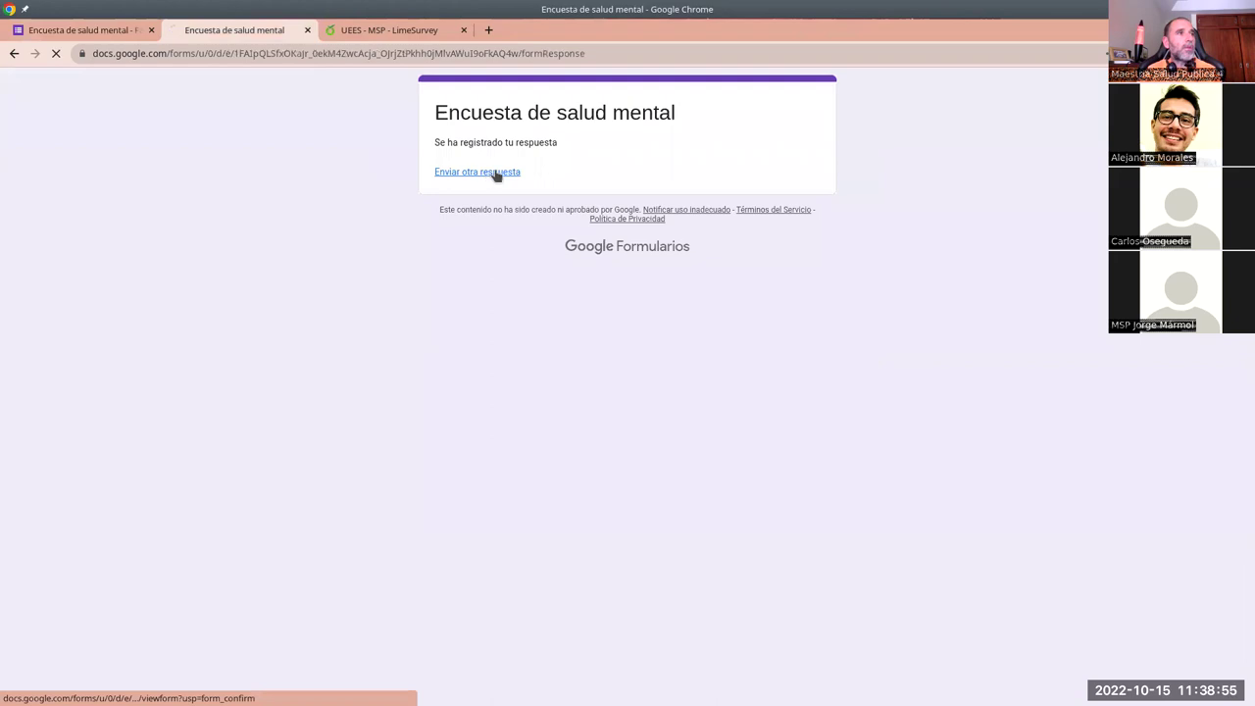
{"action": "left_click", "coordinate": [440, 363]}
{"action": "left_click", "coordinate": [576, 510]}
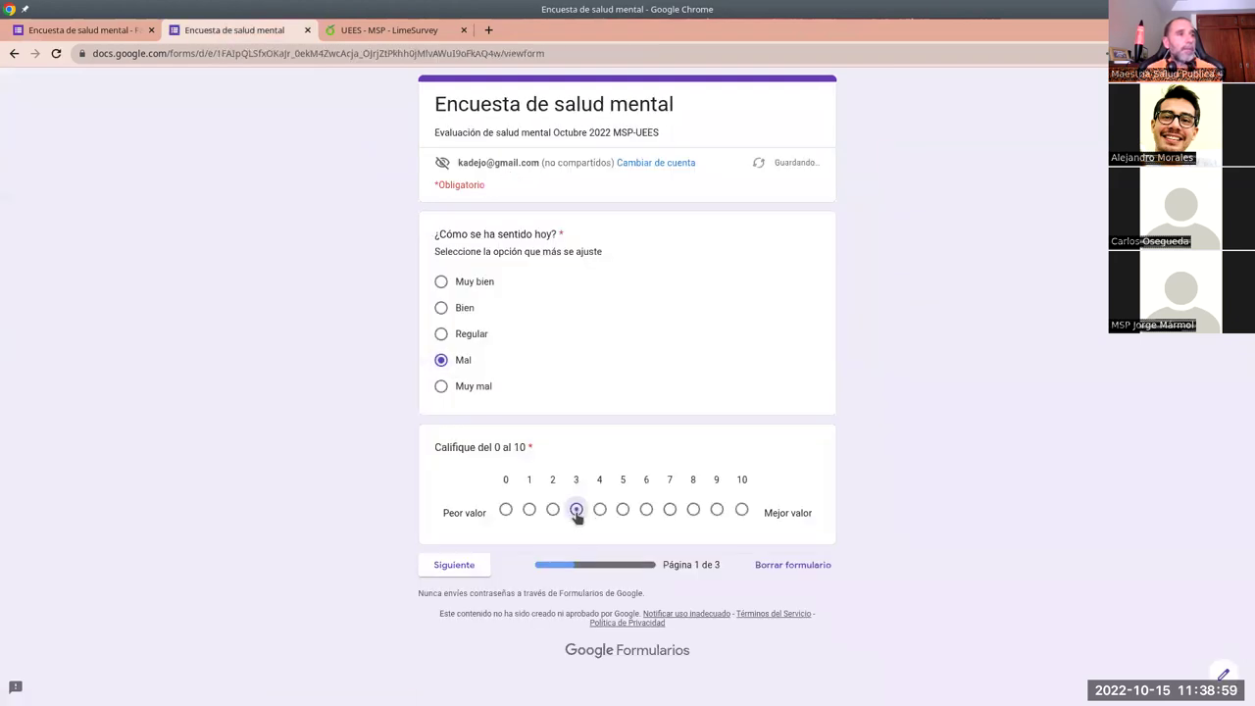
{"action": "left_click", "coordinate": [480, 569]}
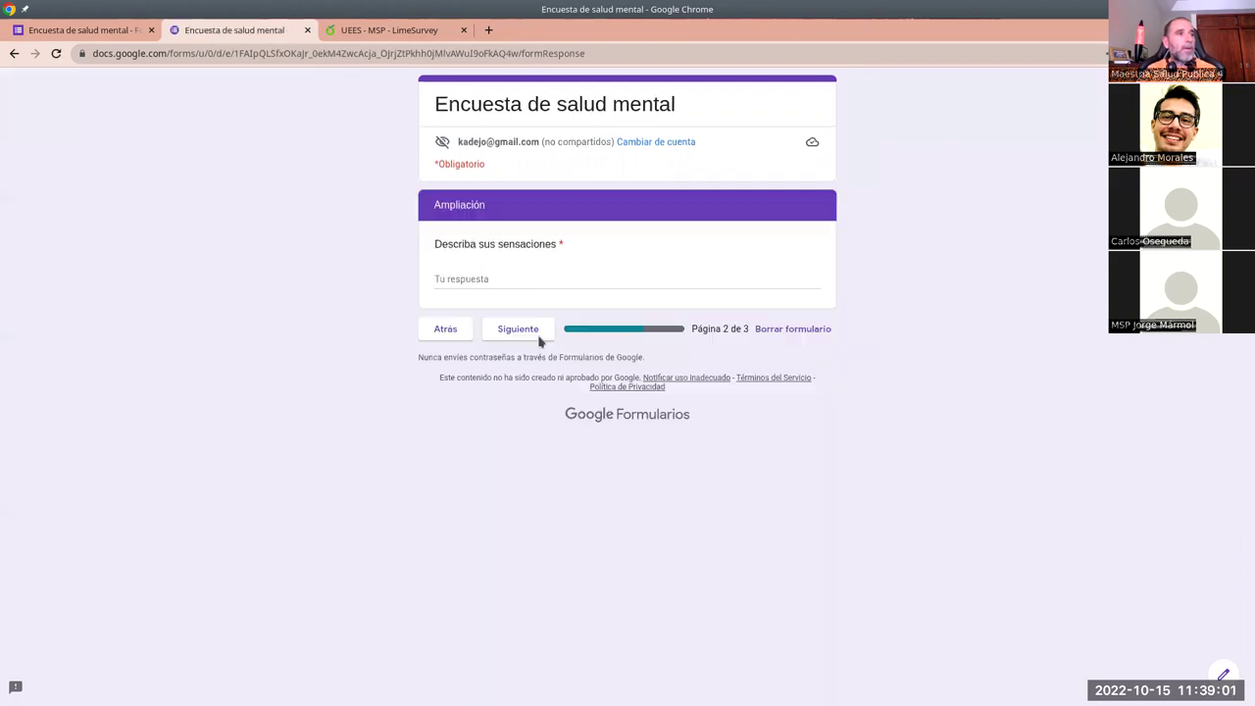
Answer "Describa sus sensaciones" with "No dormí bien ni suficiente haciendo la tarea 2 de Sistemas Informáticos en Salud, odio las Bases de Datos" and continue.
{"action": "left_click", "coordinate": [522, 280]}
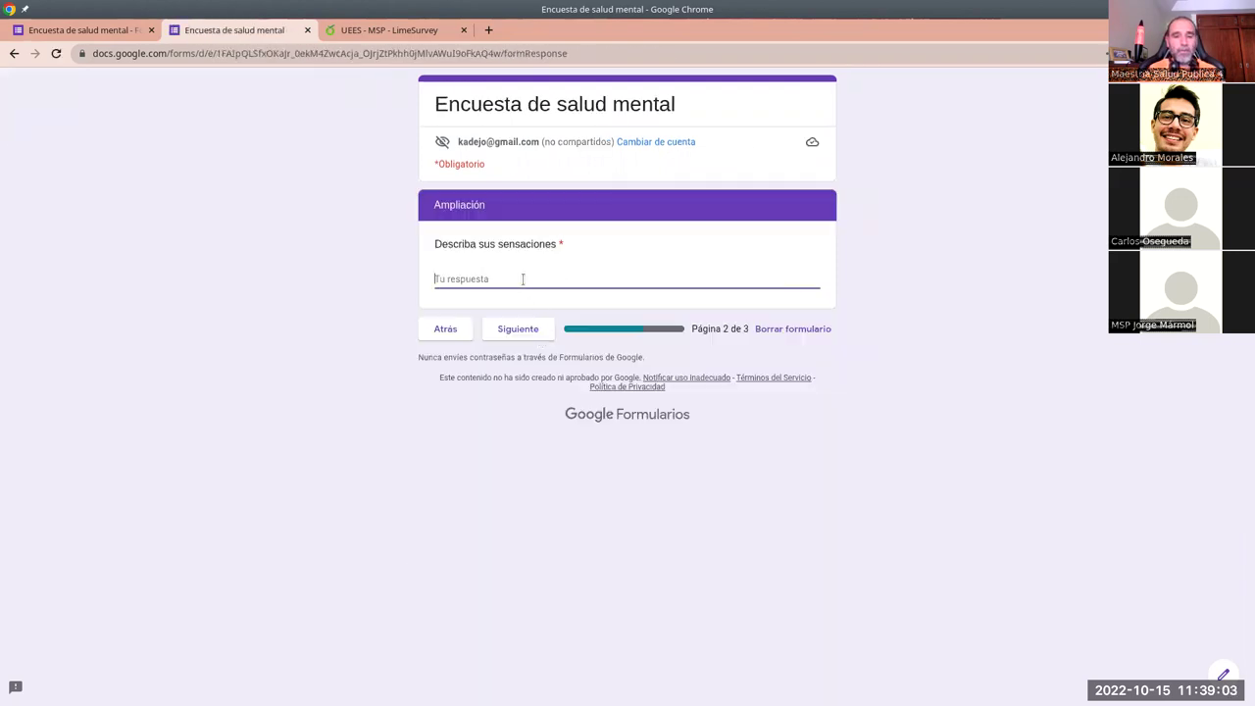
{"action": "type", "text": "No d"}
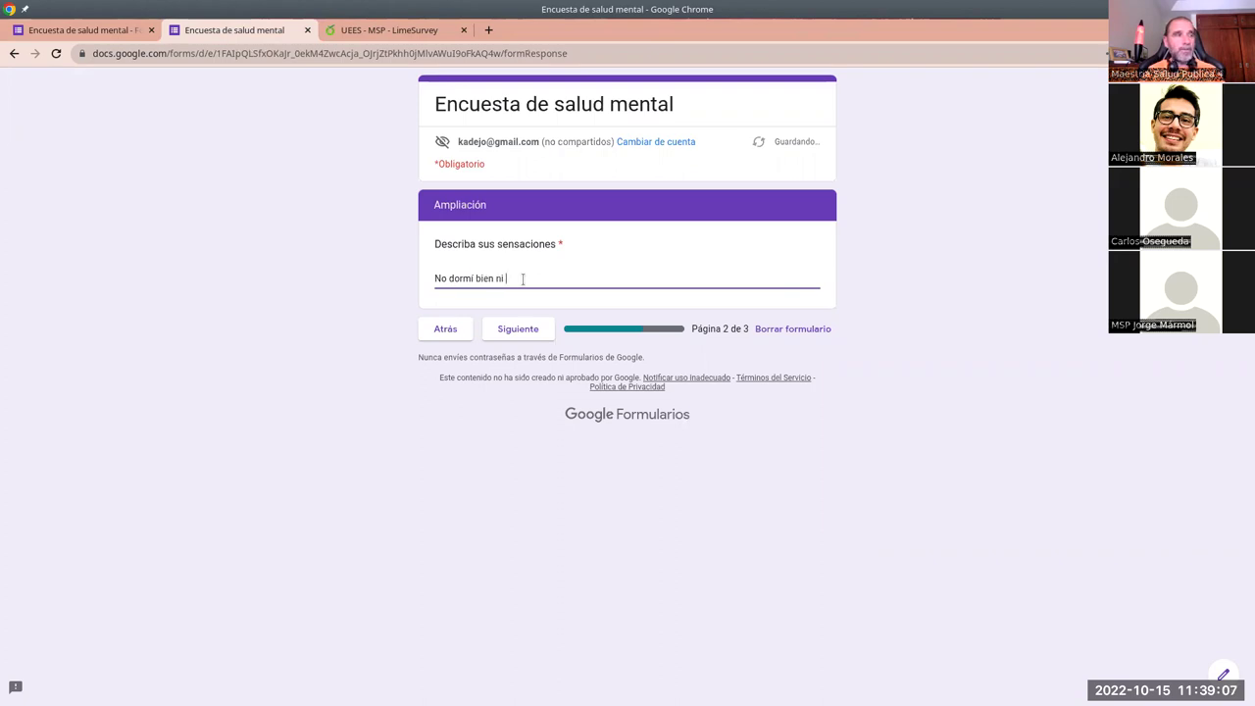
{"action": "type", "text": "ormi bien ni suficiente haciendo la tarea 2 de Sistemas Info"}
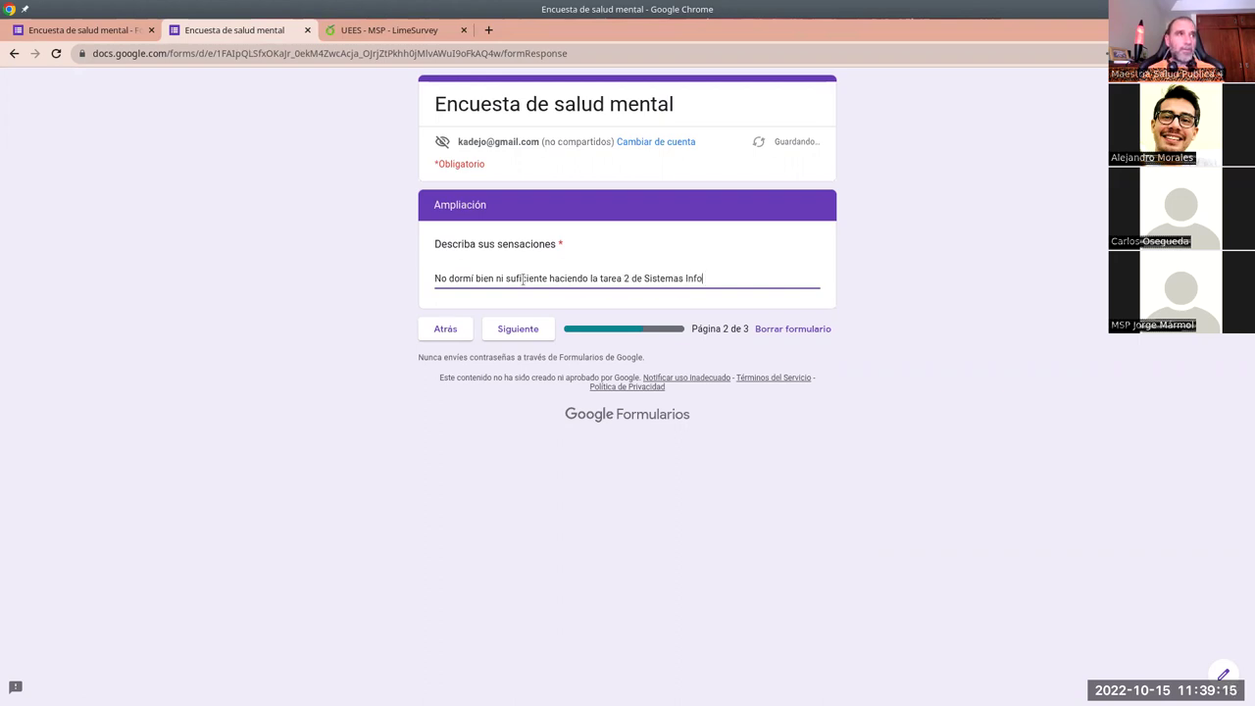
{"action": "type", "text": "en S"}
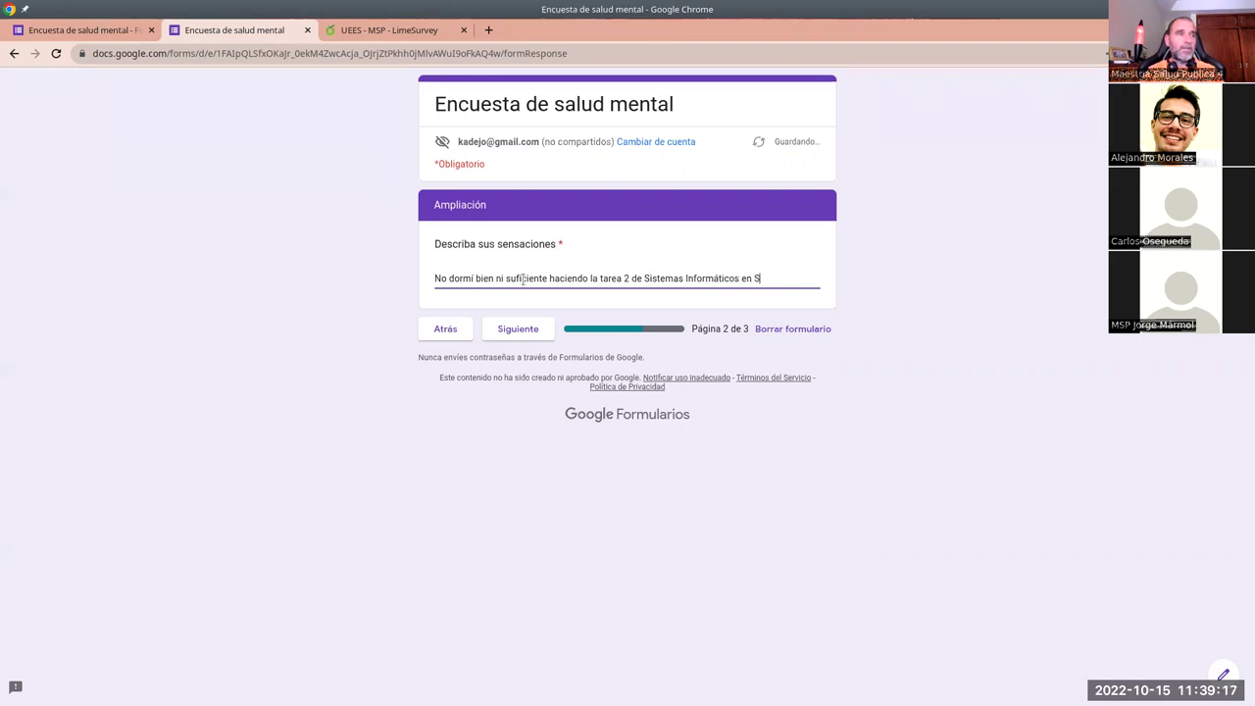
{"action": "type", "text": "alud, odio las B"}
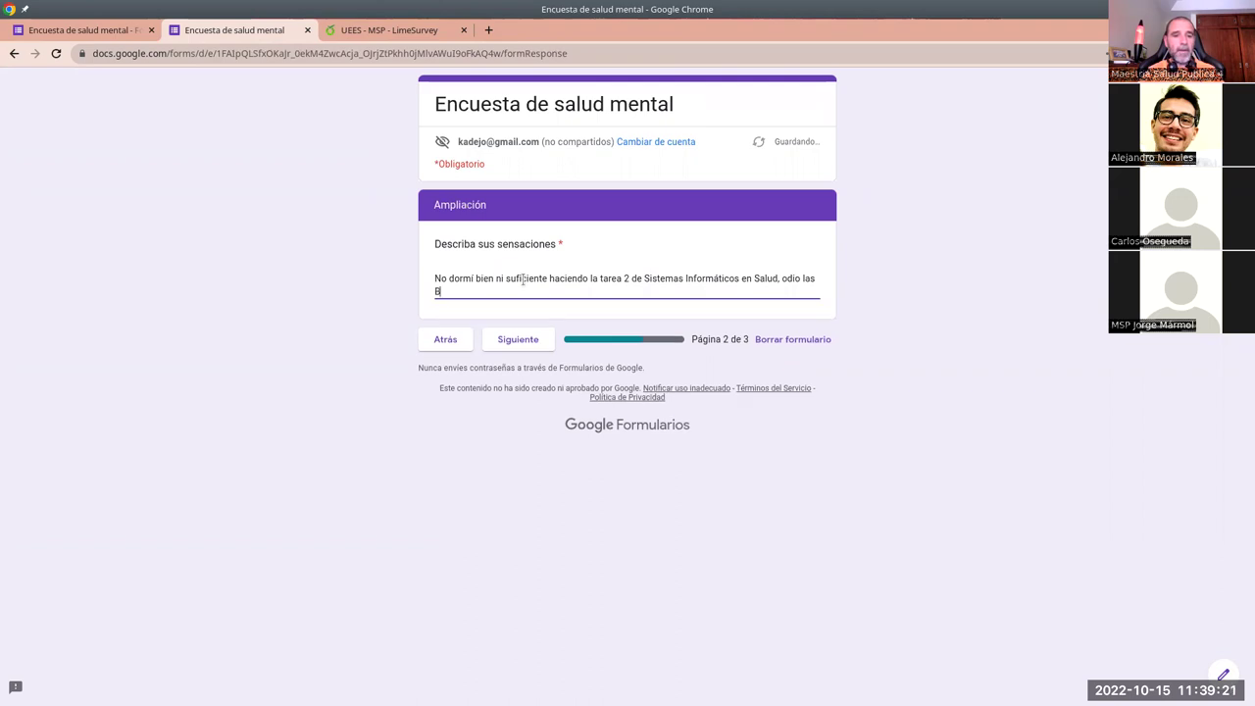
{"action": "type", "text": "ases de Datos"}
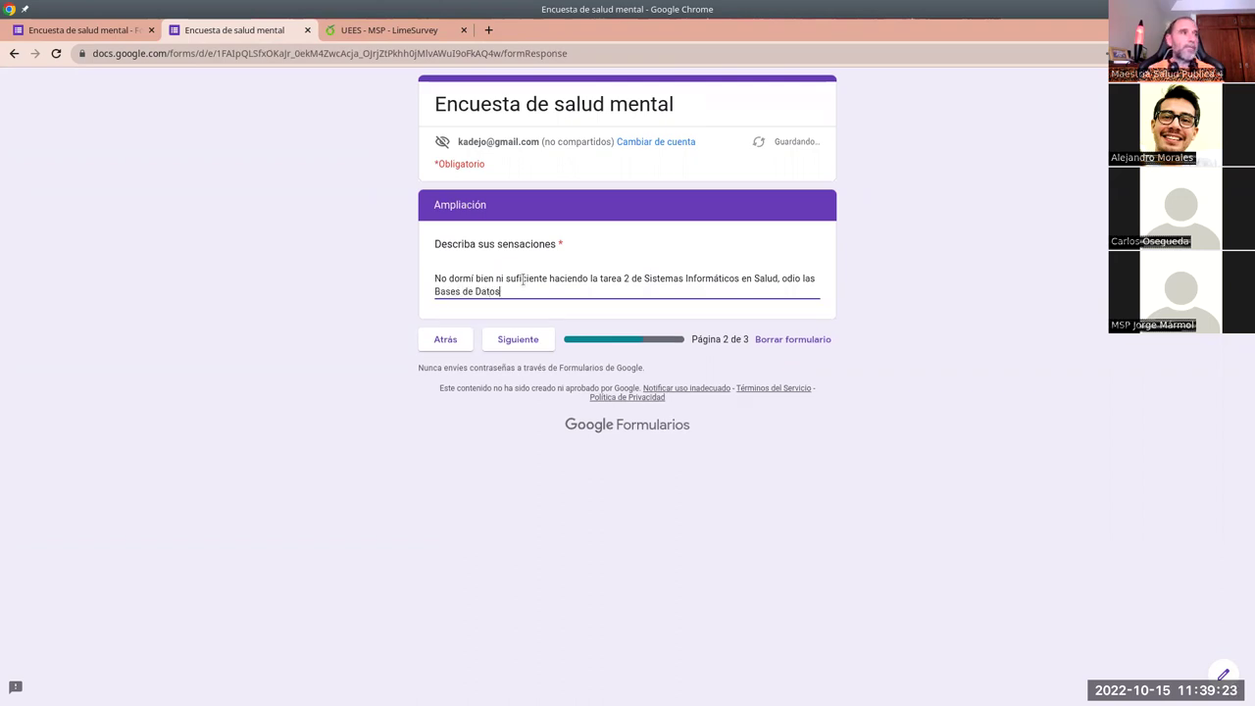
{"action": "left_click", "coordinate": [537, 343]}
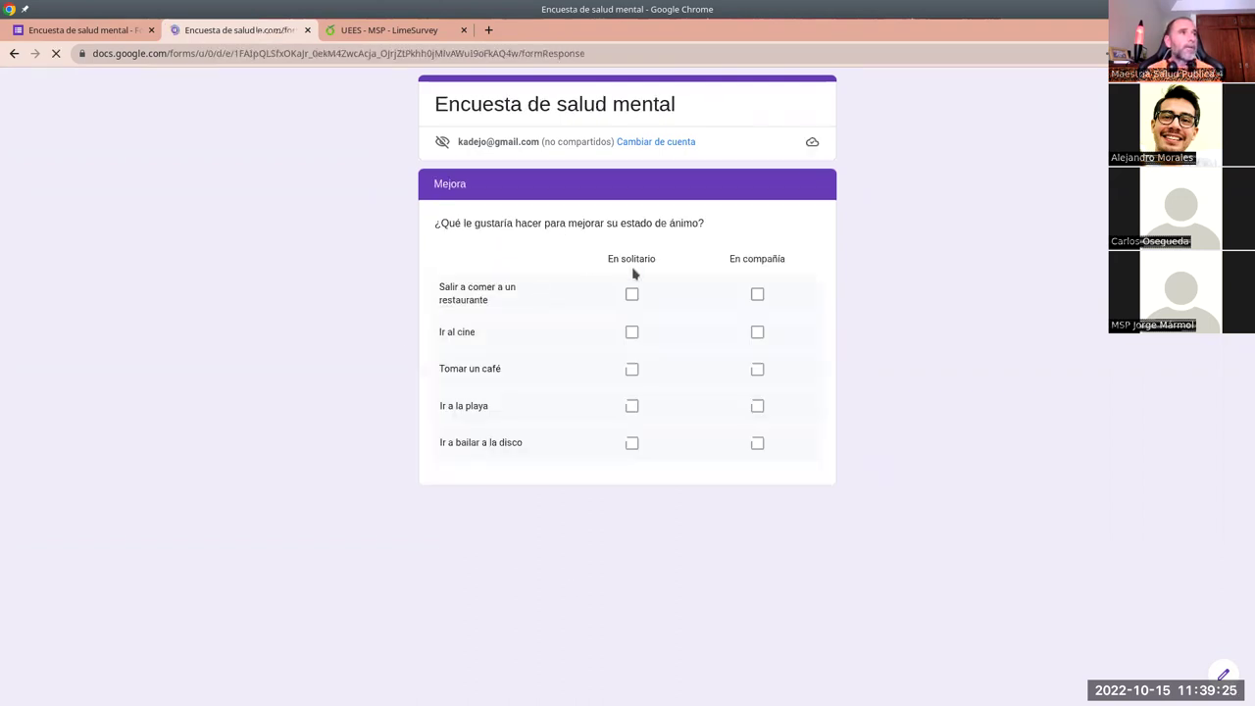
Select "En compañía" for "Tomar un café" and "Ir a bailar a la disco", and submit the response.
{"action": "left_click", "coordinate": [757, 370]}
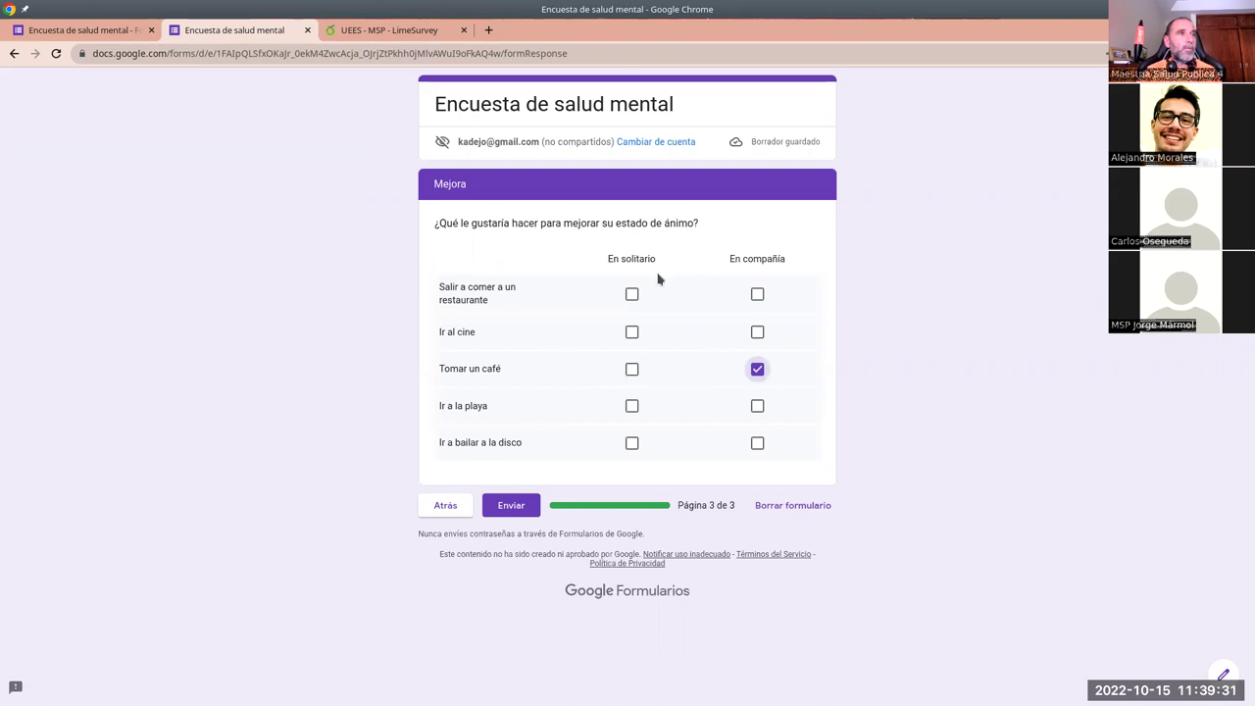
{"action": "left_click", "coordinate": [757, 446]}
{"action": "left_click", "coordinate": [500, 508]}
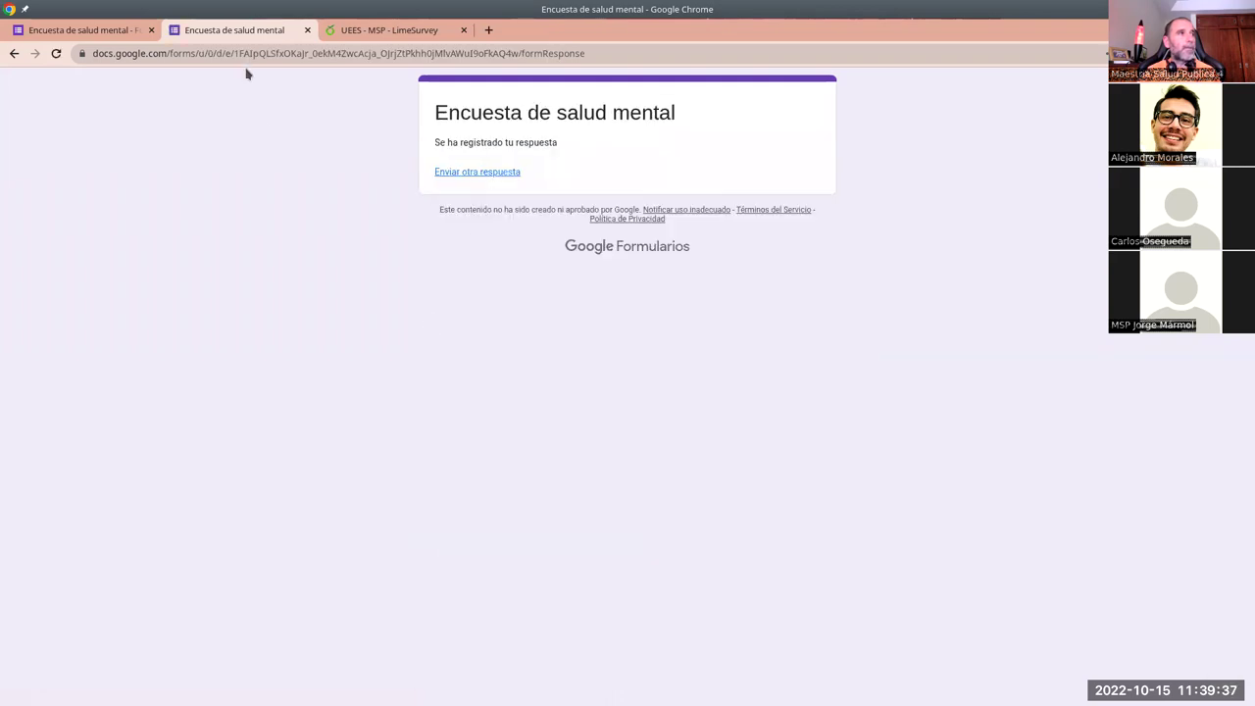
Return to the form's response summary and examine the results of every question, including the "Ampliación" and "Mejora" sections.
{"action": "left_click", "coordinate": [91, 34]}
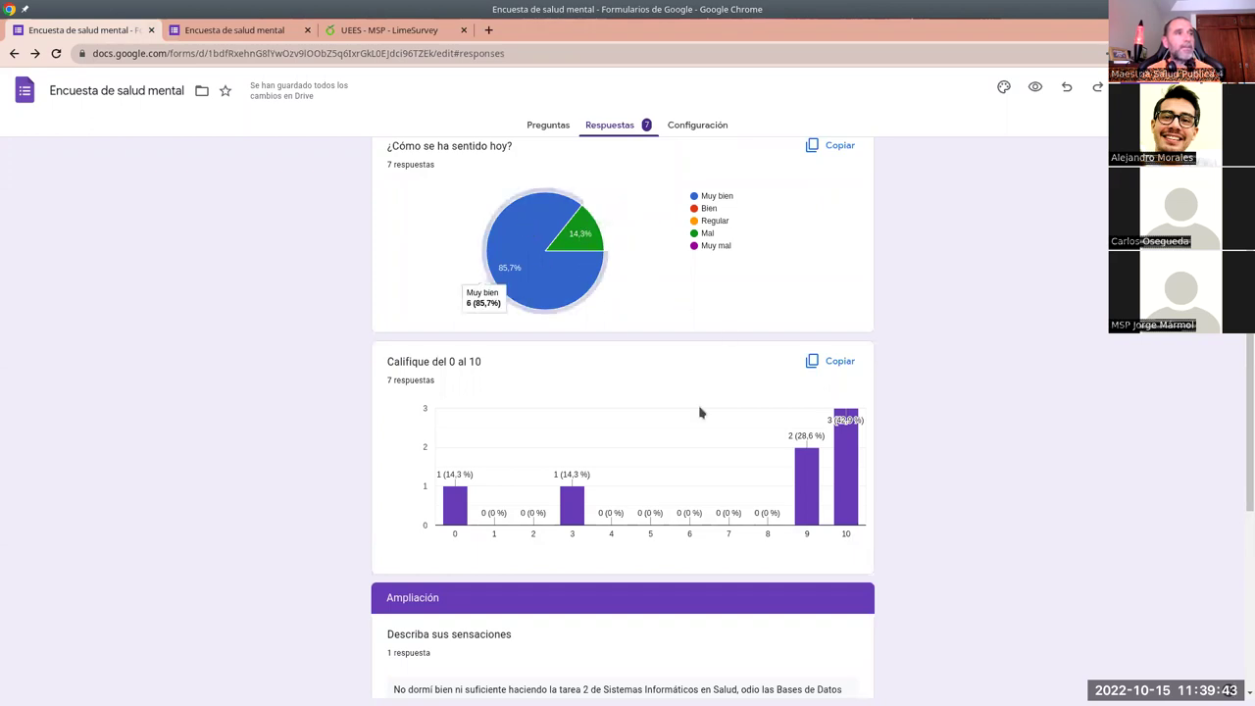
{"action": "scroll", "coordinate": [625, 480], "scroll_direction": "down", "scroll_amount": 1}
{"action": "scroll", "coordinate": [626, 480], "scroll_direction": "down", "scroll_amount": 1}
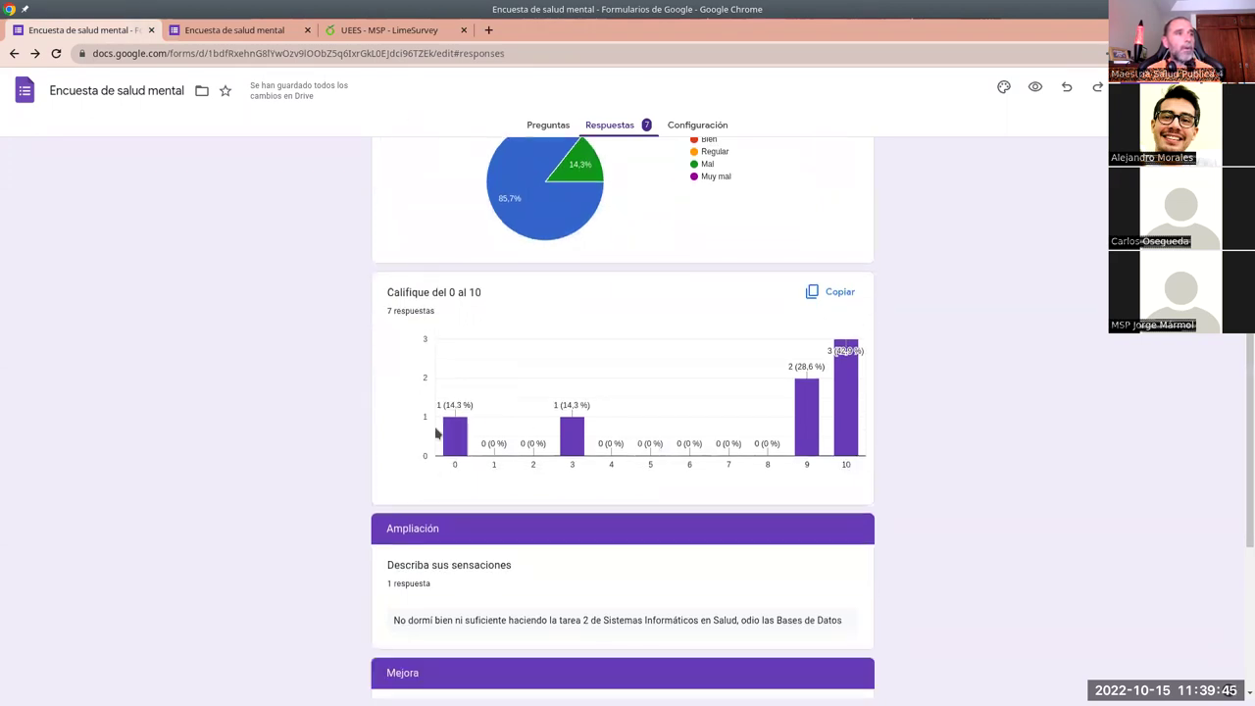
{"action": "scroll", "coordinate": [655, 495], "scroll_direction": "down", "scroll_amount": 3}
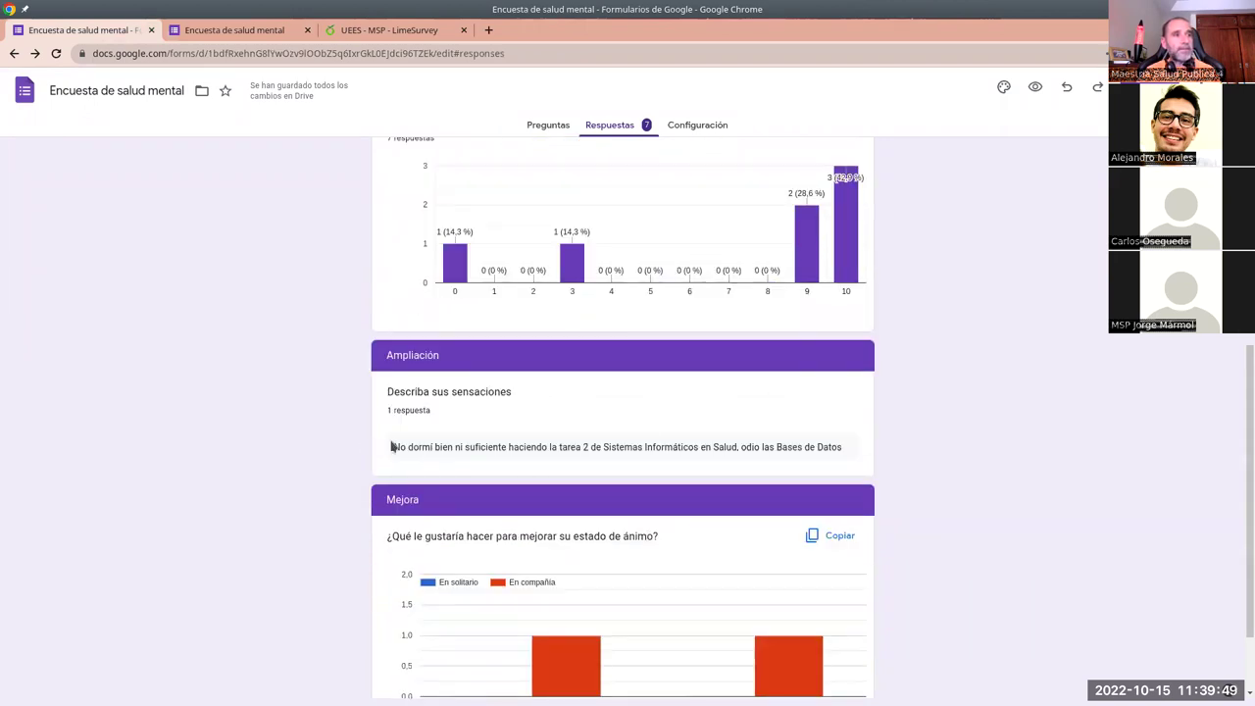
{"action": "scroll", "coordinate": [627, 480], "scroll_direction": "down", "scroll_amount": 2}
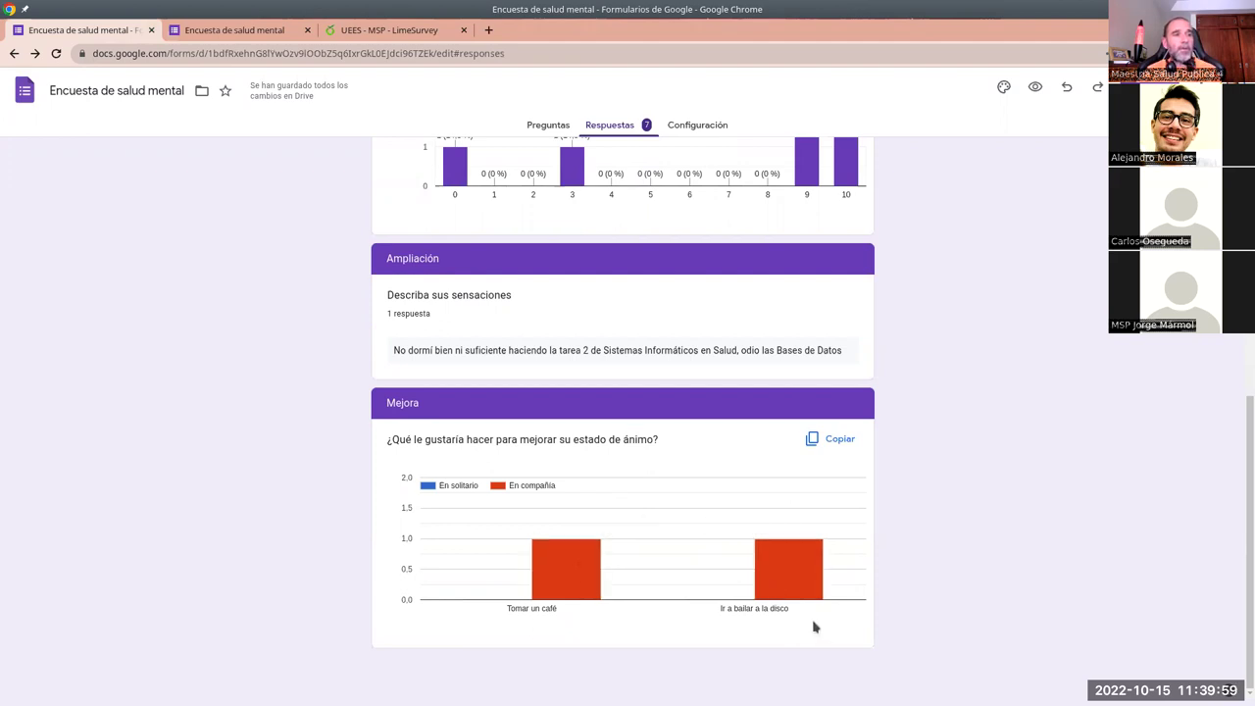
{"action": "scroll", "coordinate": [815, 626], "scroll_direction": "up", "scroll_amount": 2}
{"action": "scroll", "coordinate": [745, 574], "scroll_direction": "up", "scroll_amount": 3}
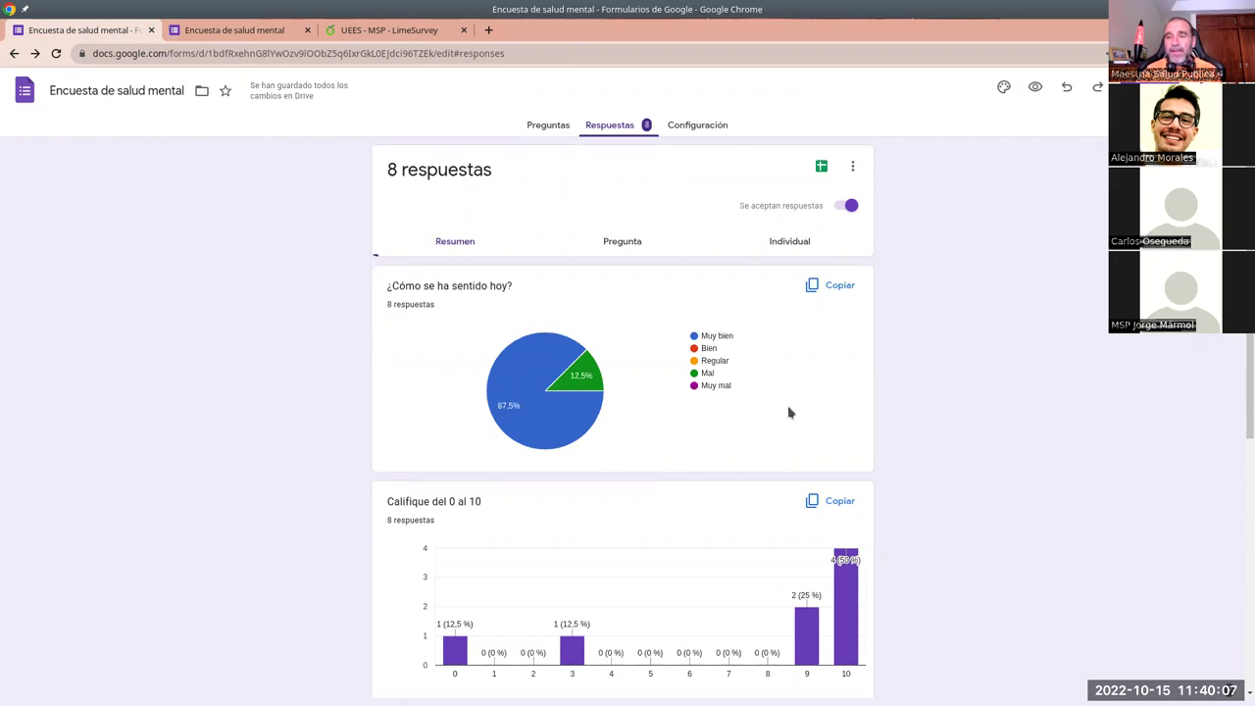
View the available destinations for the form's responses, and close the dialog without creating or choosing a spreadsheet.
{"action": "left_click", "coordinate": [853, 170]}
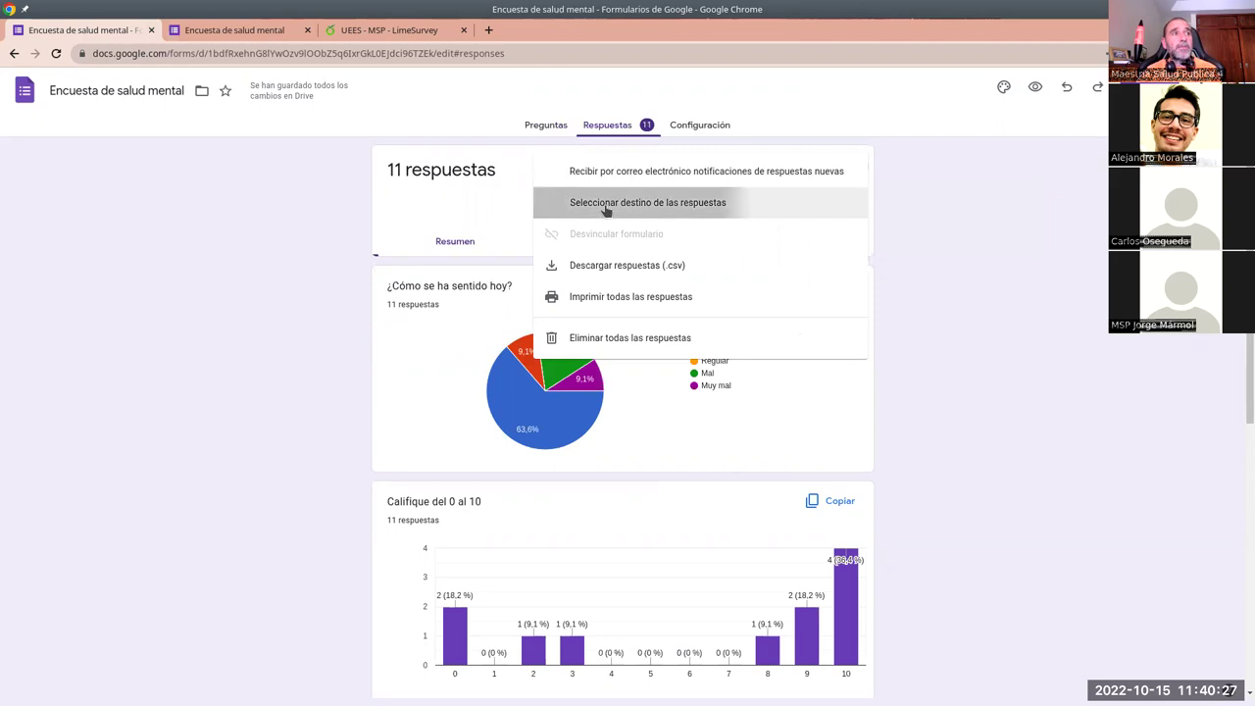
{"action": "left_click", "coordinate": [605, 208]}
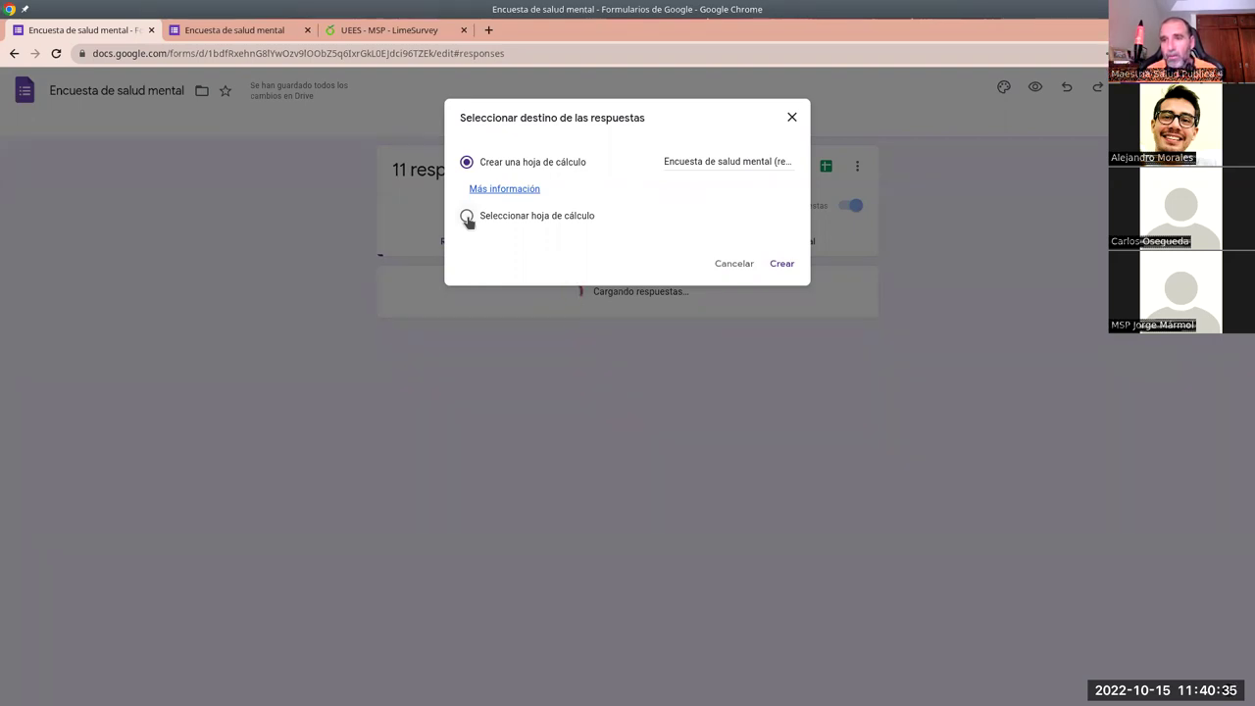
{"action": "left_click", "coordinate": [731, 264]}
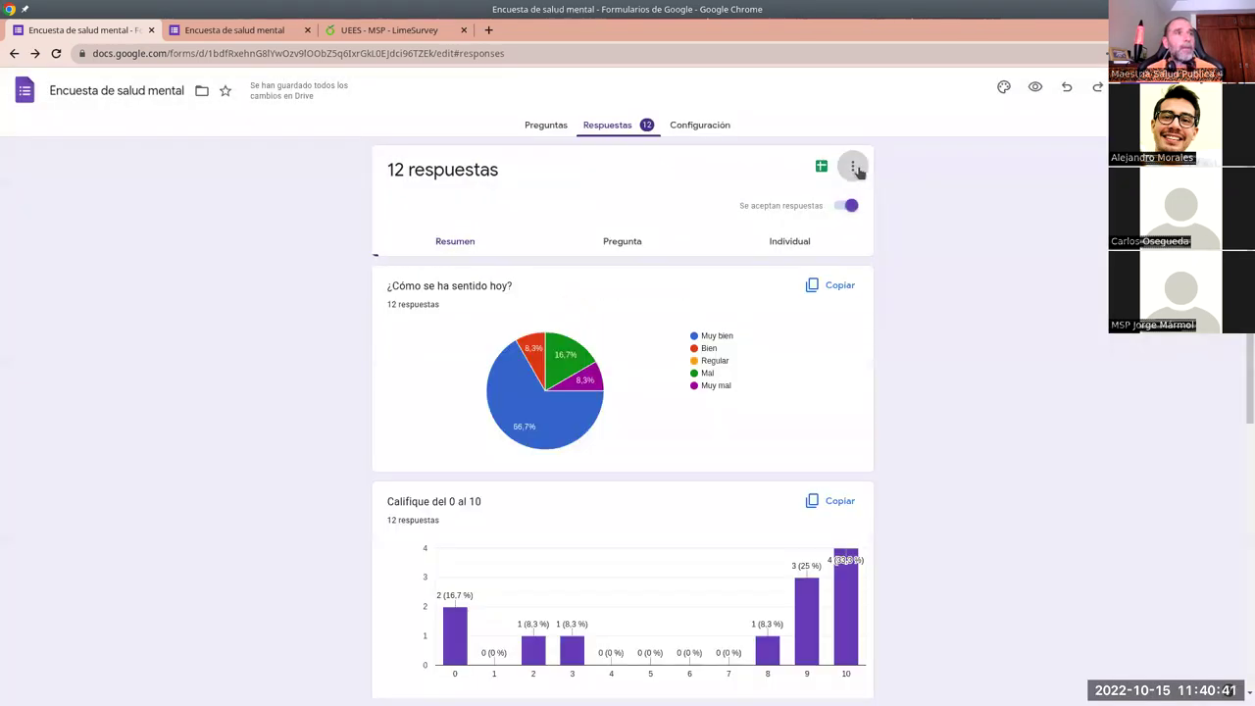
Preview the printout of all responses through to its last page, and cancel without saving the PDF.
{"action": "left_click", "coordinate": [854, 166]}
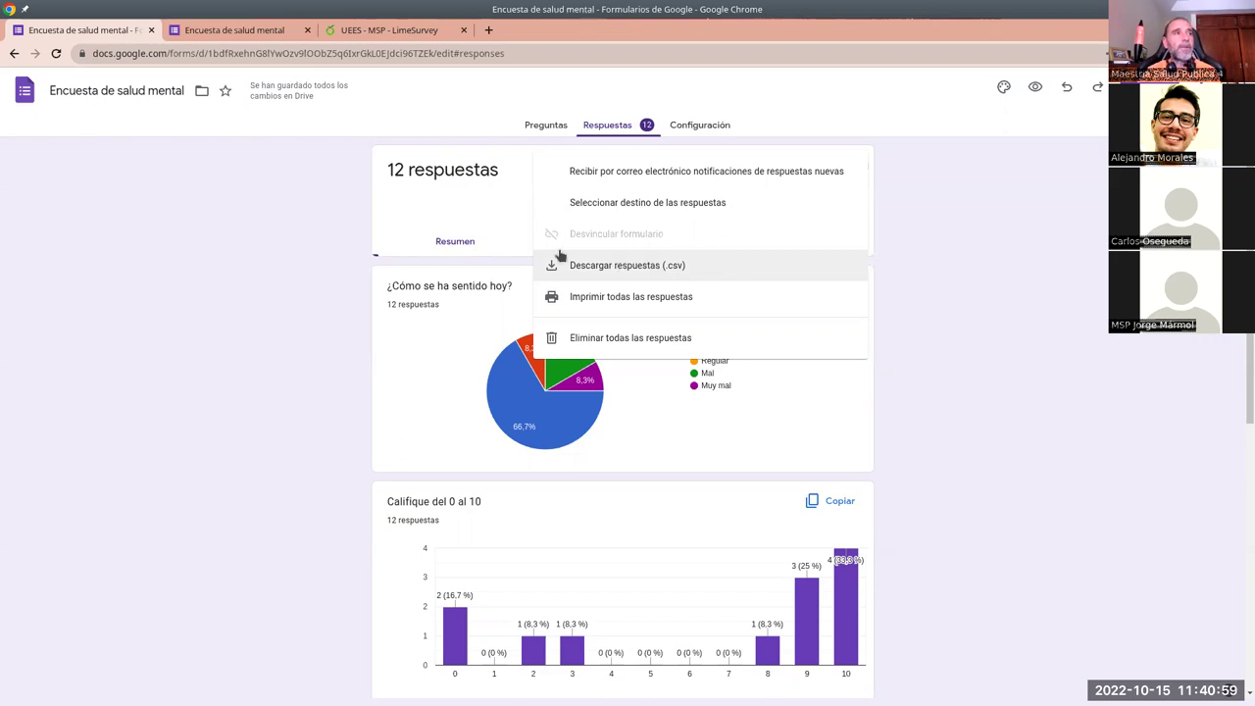
{"action": "left_click", "coordinate": [645, 294]}
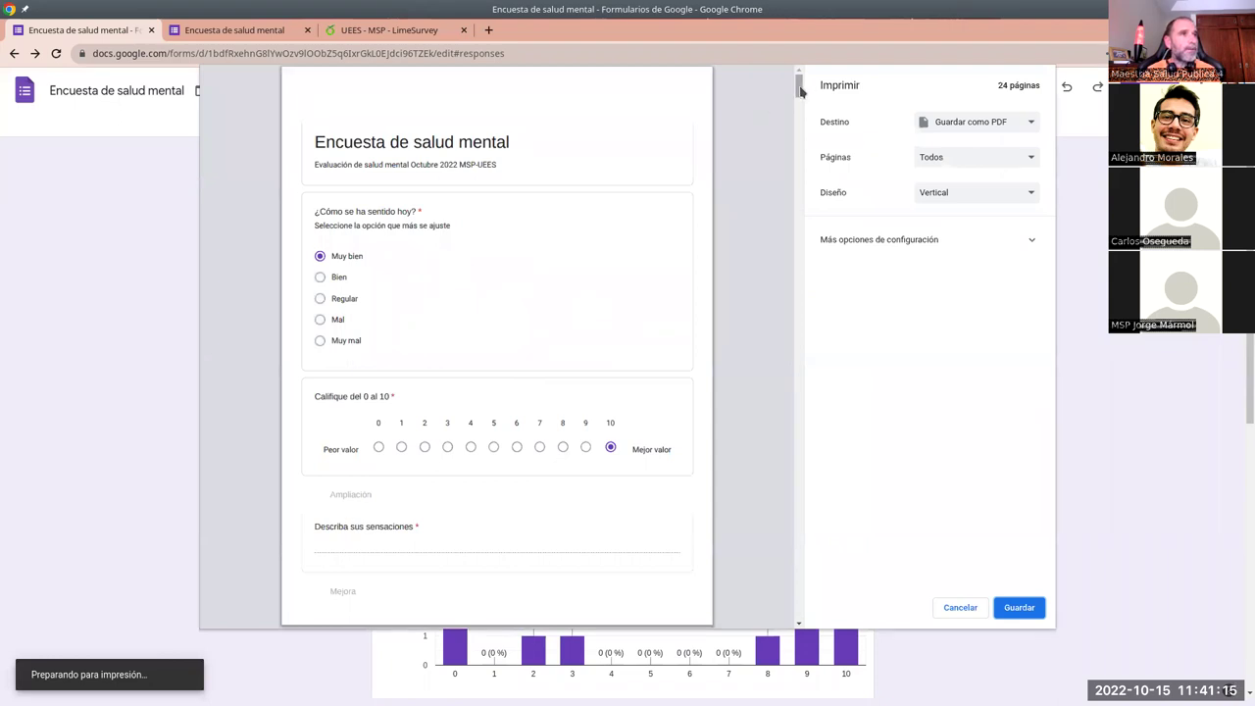
{"action": "scroll", "coordinate": [794, 145], "scroll_direction": "down", "scroll_amount": 1}
{"action": "left_click_drag", "start_coordinate": [794, 145], "coordinate": [795, 601]}
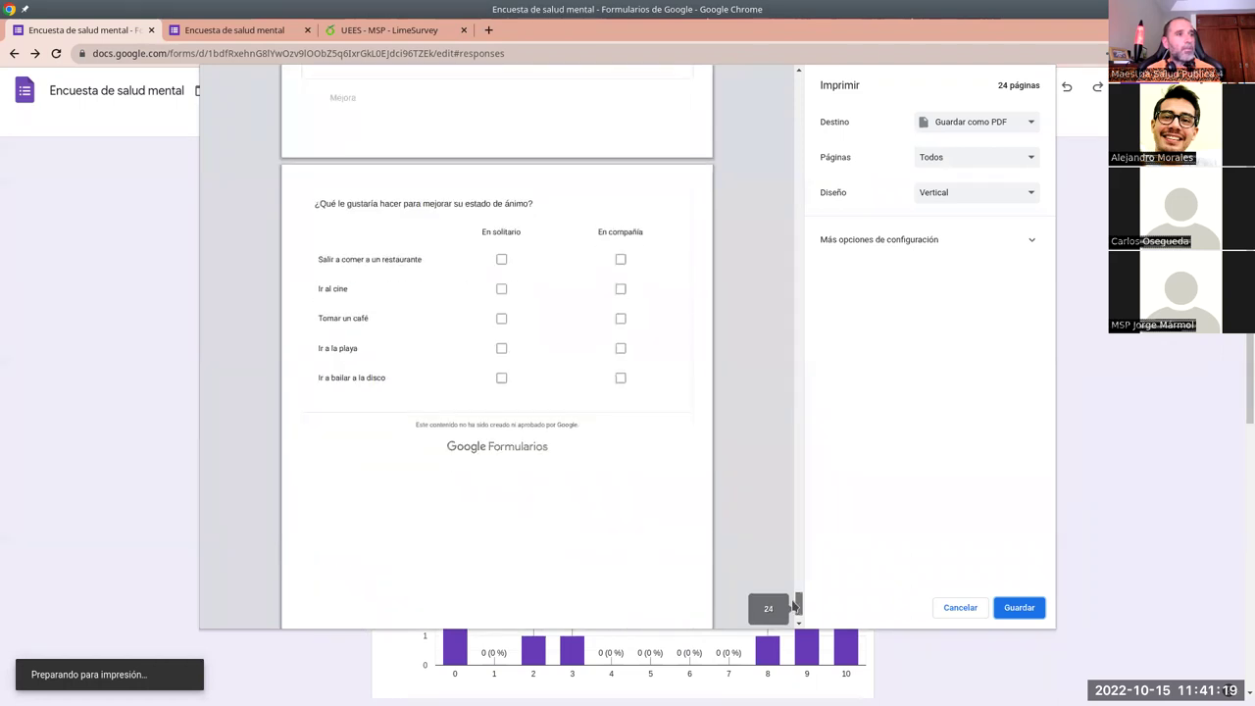
{"action": "left_click", "coordinate": [971, 609]}
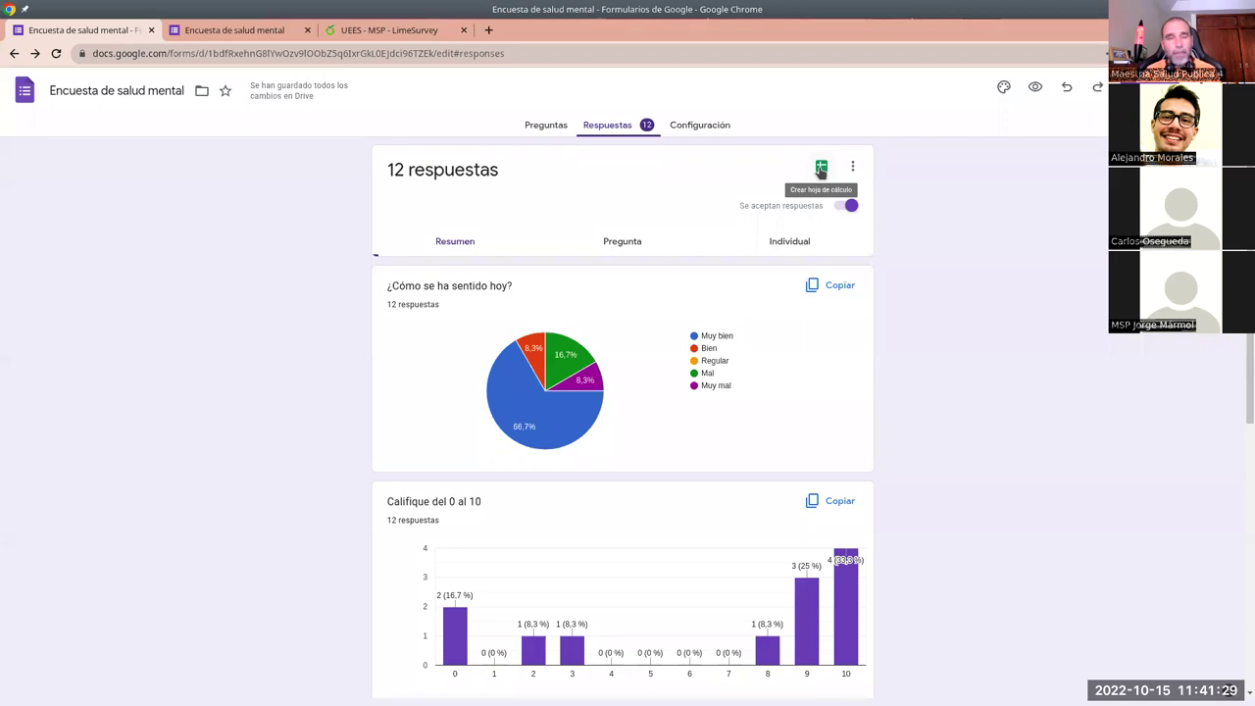
Create a new spreadsheet "Encuesta de salud mental (respuestas)" from the form's responses and look over the response rows in it.
{"action": "left_click", "coordinate": [820, 169]}
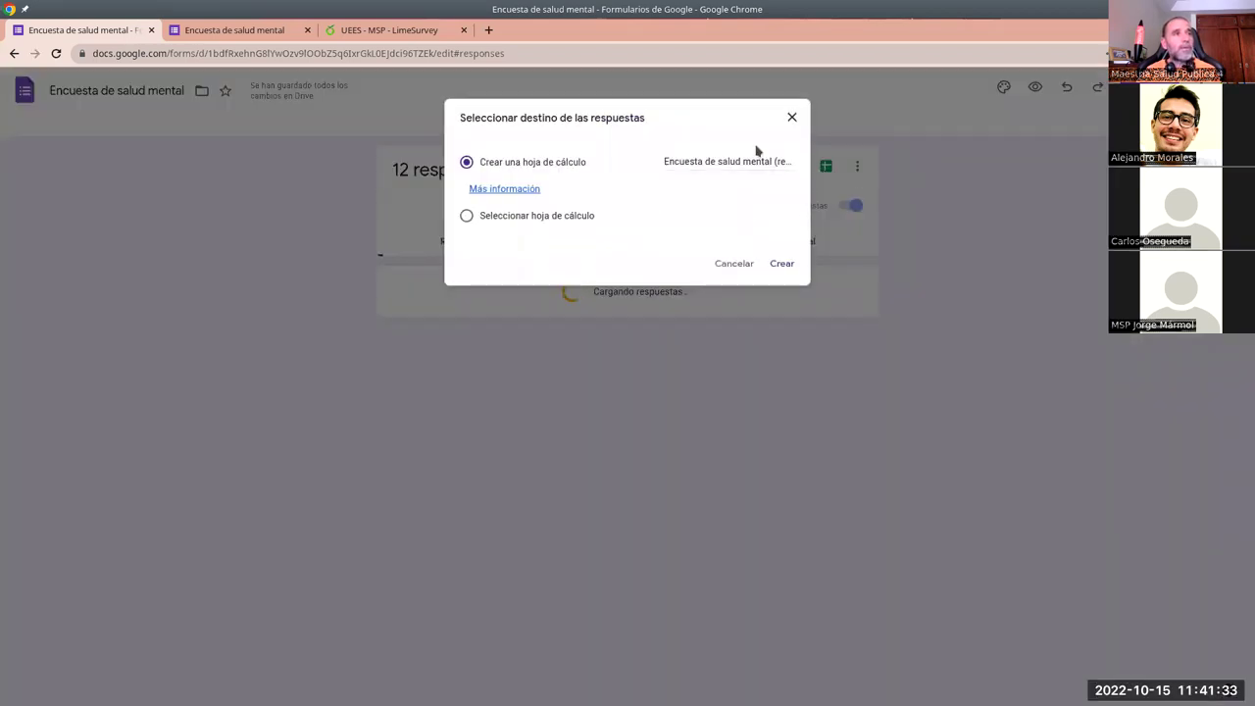
{"action": "left_click", "coordinate": [783, 266]}
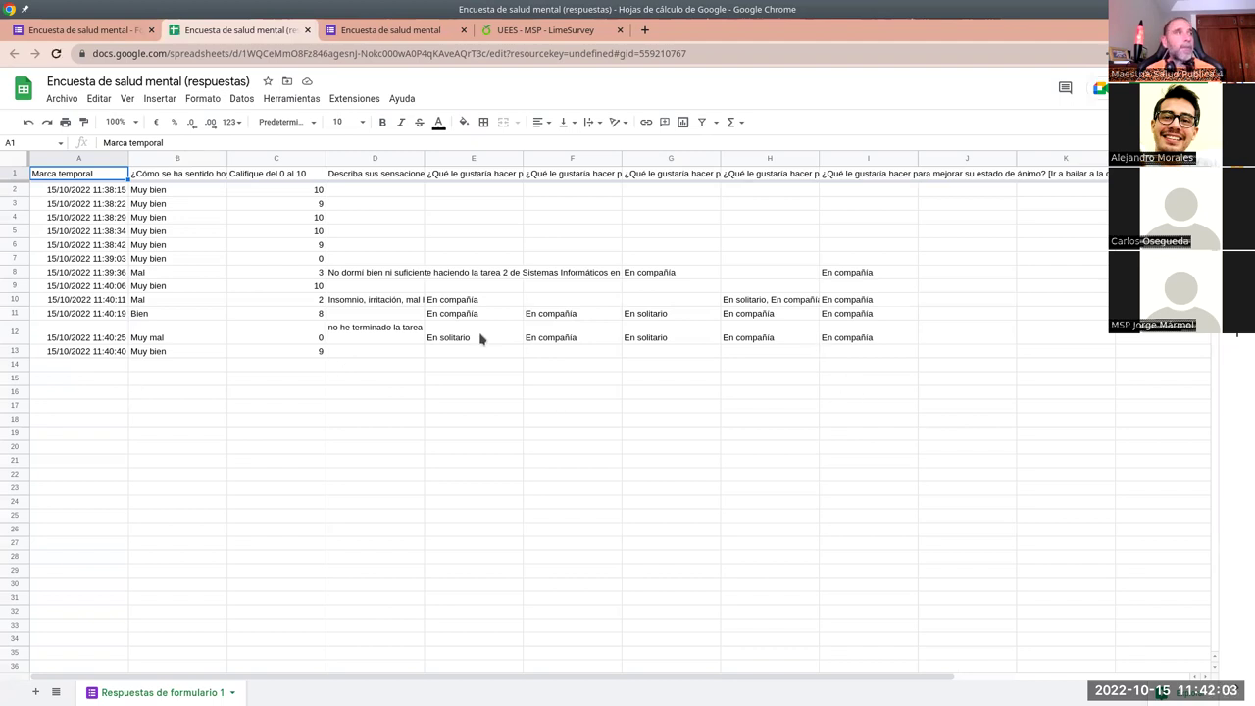
{"action": "left_click_drag", "start_coordinate": [86, 190], "coordinate": [171, 216]}
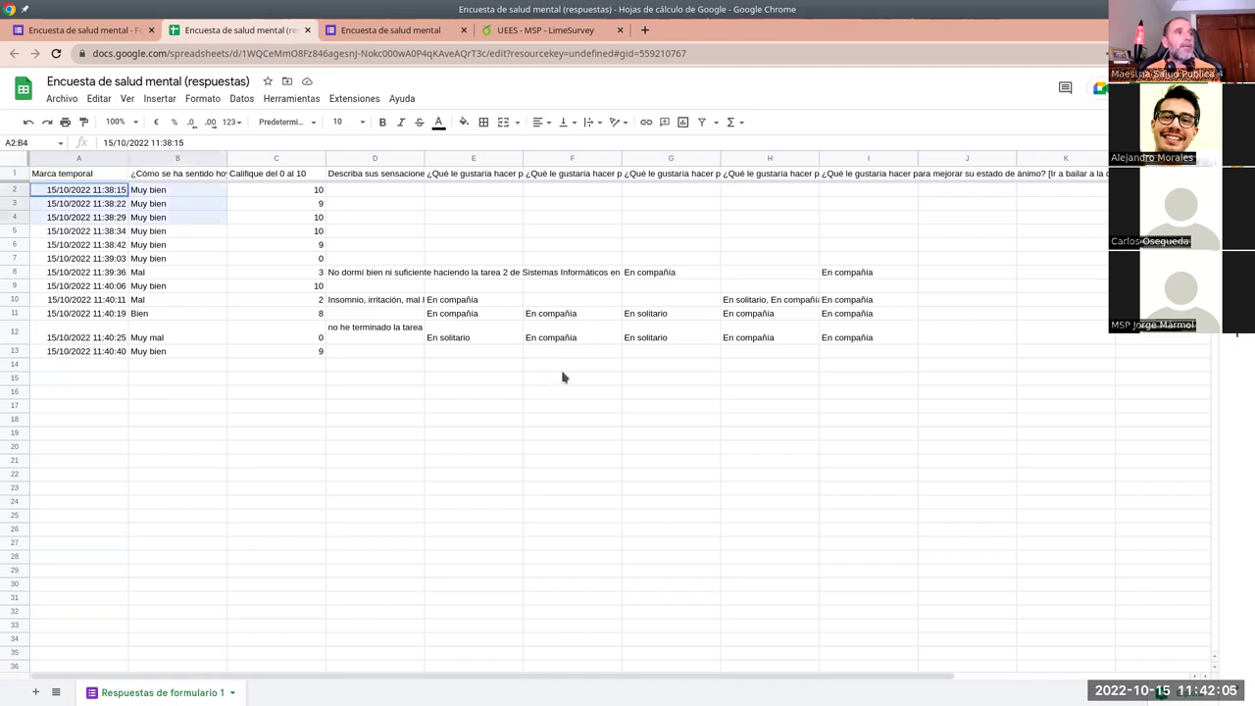
{"action": "left_click", "coordinate": [764, 350], "text": "shift"}
{"action": "left_click", "coordinate": [846, 356], "text": "shift"}
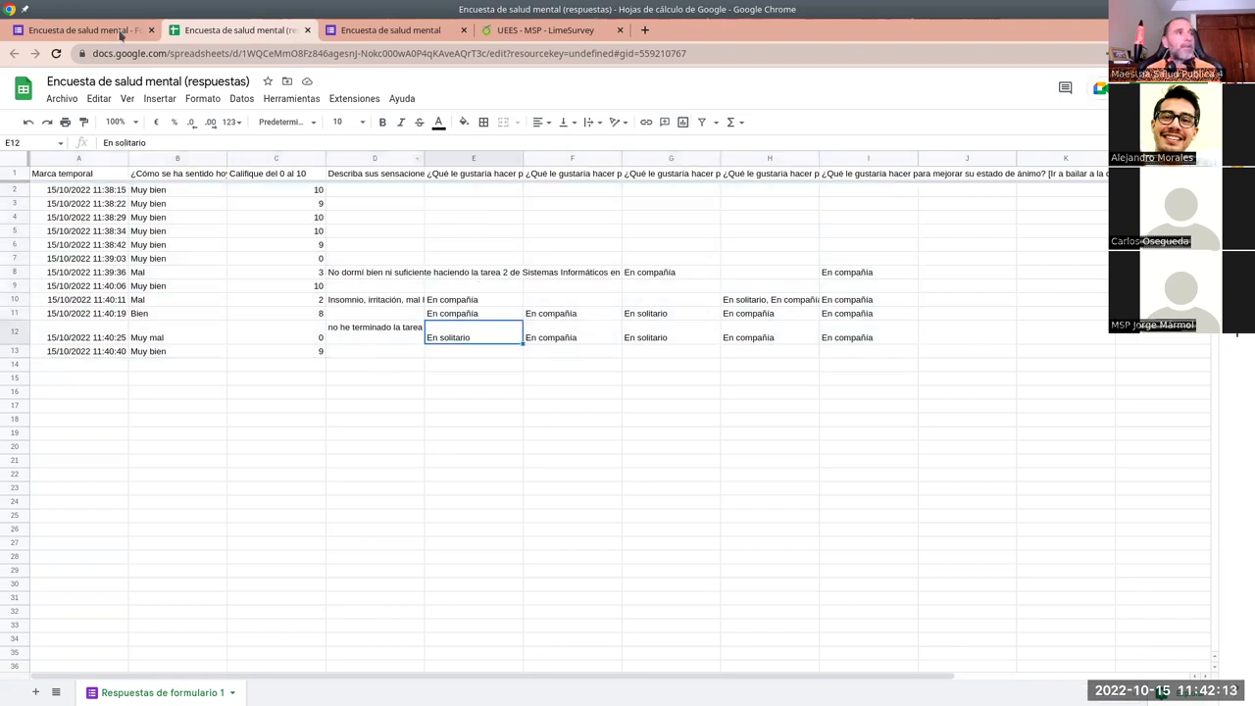
Go back from the spreadsheet to the form's response summary and examine the mood pie chart's "Mal" slice.
{"action": "left_click", "coordinate": [89, 31]}
{"action": "scroll", "coordinate": [573, 359], "scroll_direction": "down", "scroll_amount": 1}
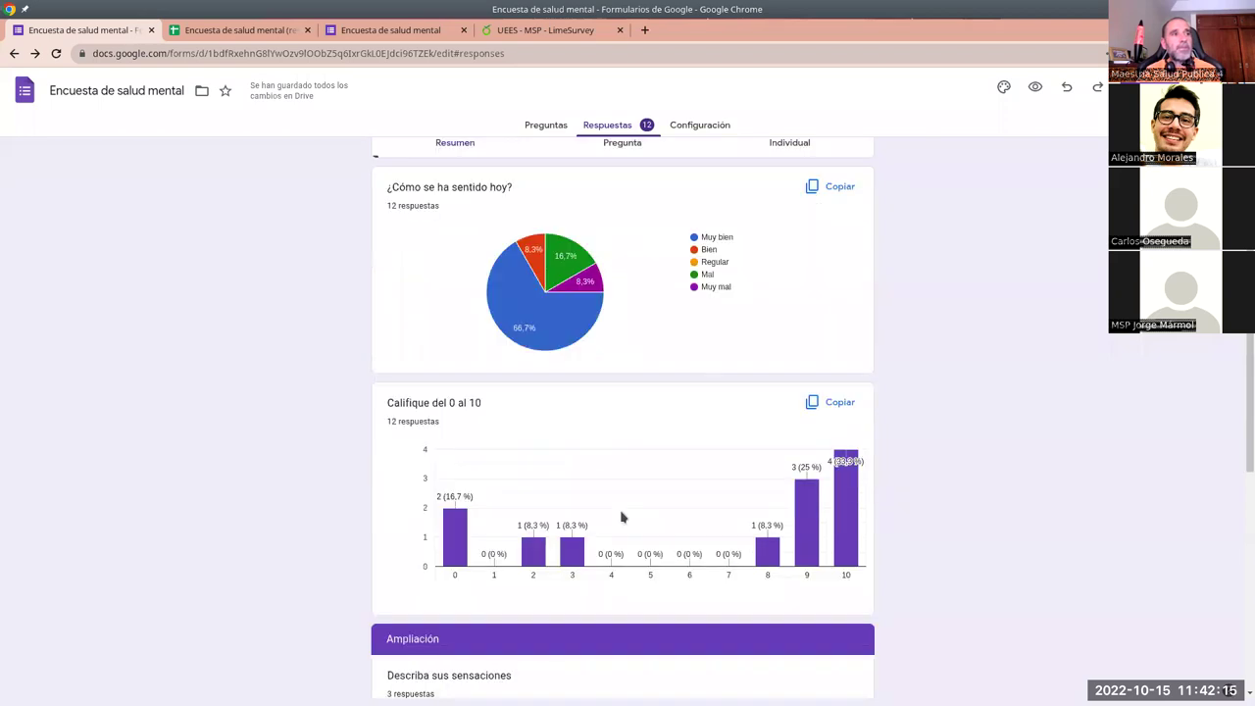
{"action": "mouse_move", "coordinate": [542, 260]}
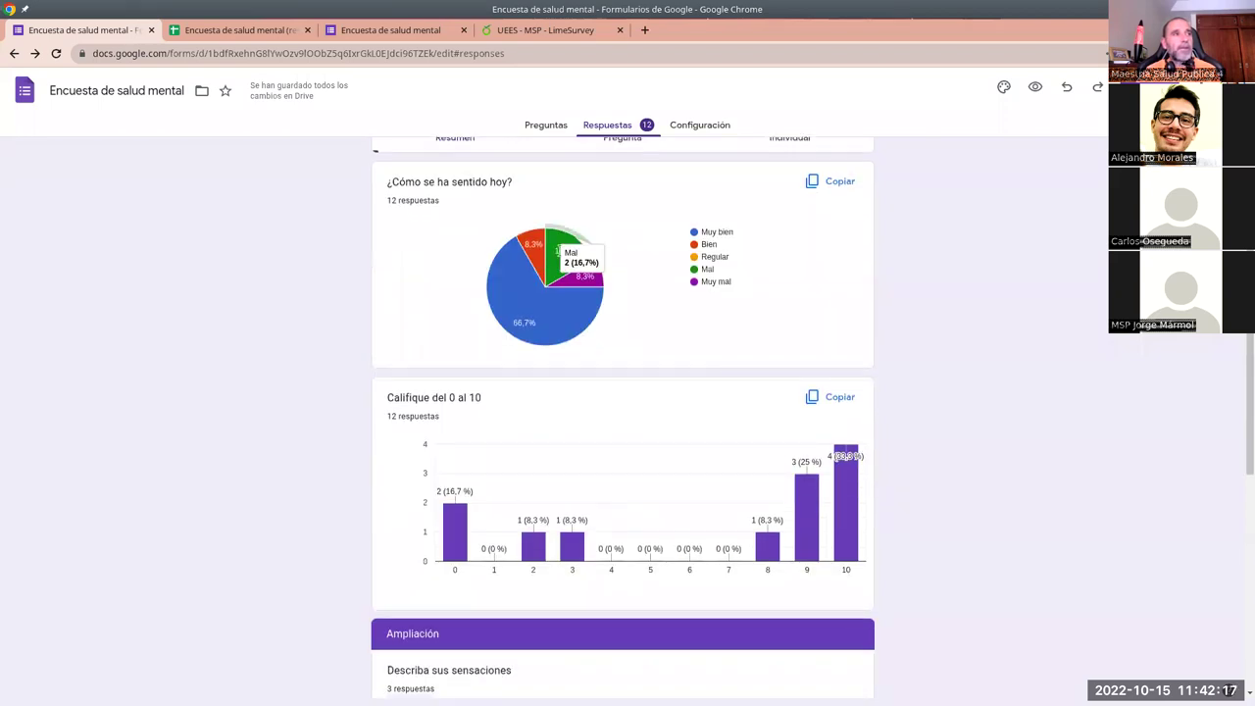
Examine the remaining mood pie chart slices, the 0 to 10 rating chart, and the "Ampliación" and "Mejora" results in the response summary.
{"action": "mouse_move", "coordinate": [519, 320]}
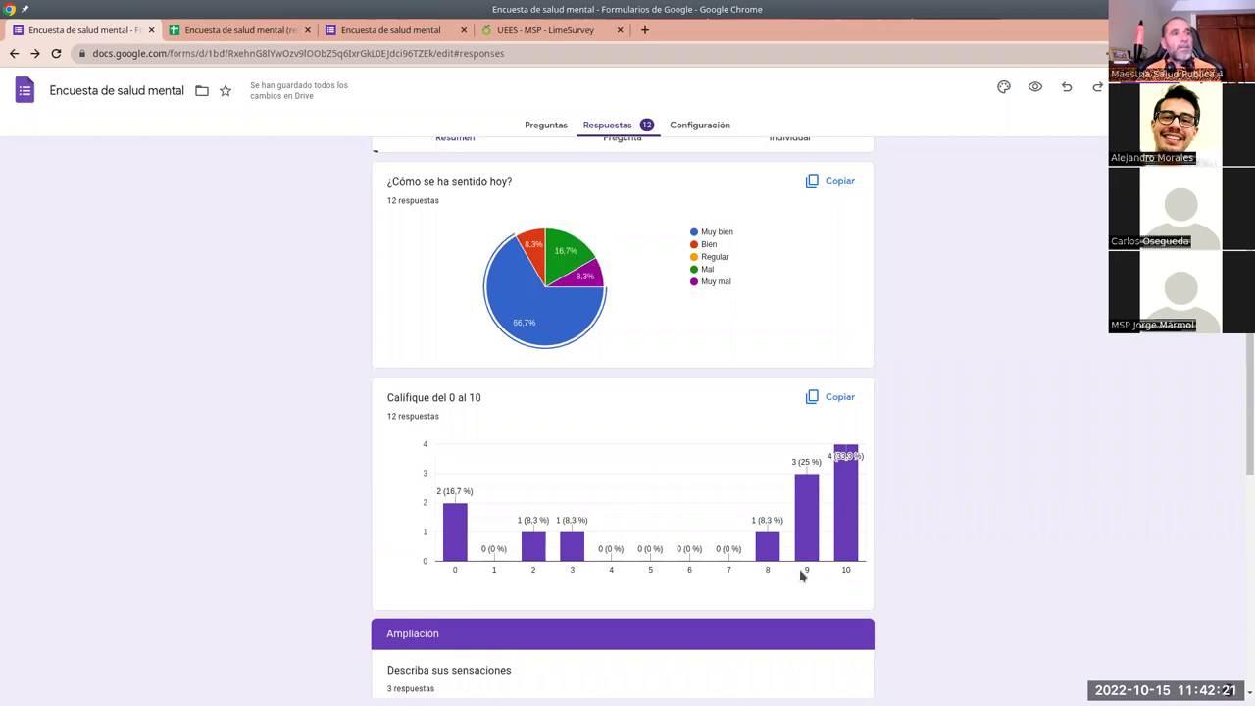
{"action": "mouse_move", "coordinate": [594, 285]}
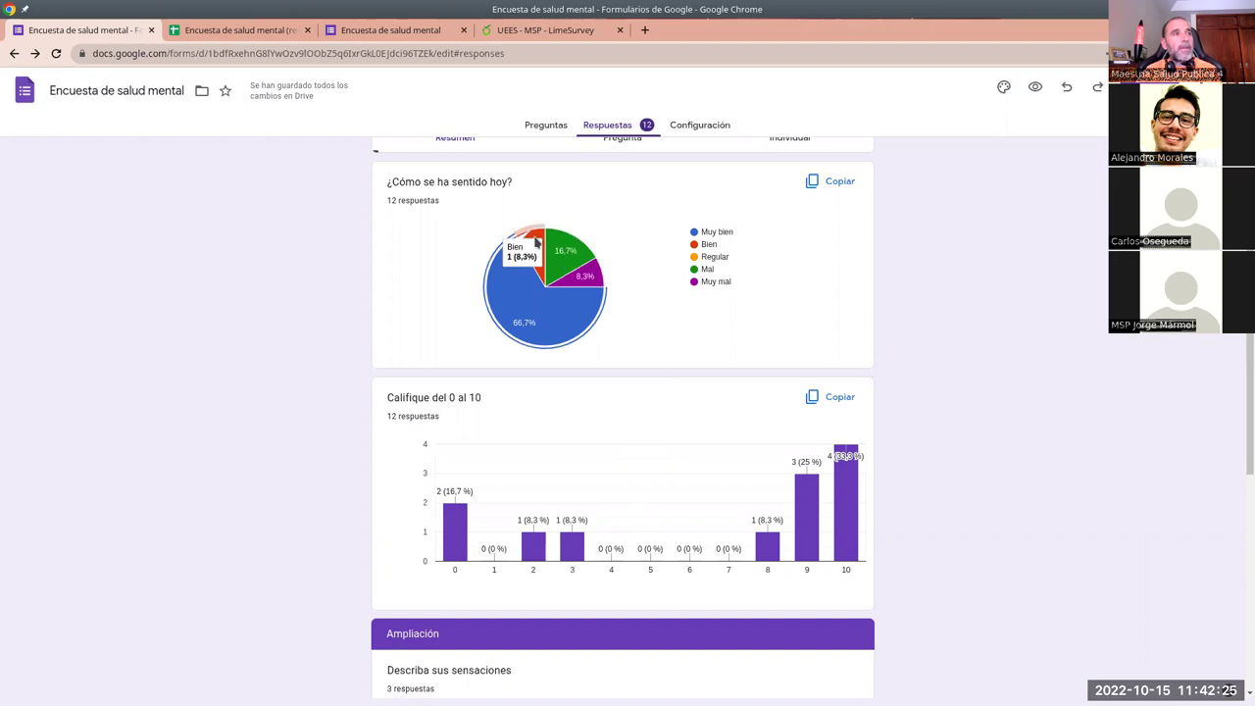
{"action": "mouse_move", "coordinate": [536, 298]}
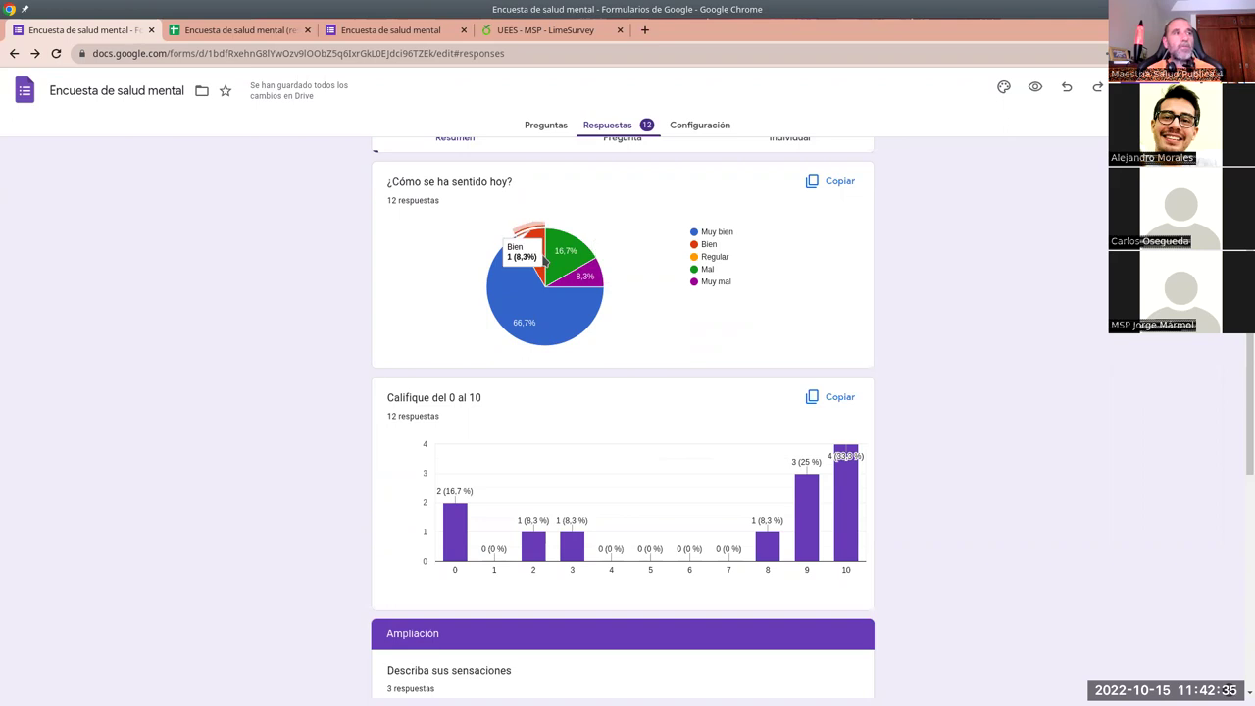
{"action": "scroll", "coordinate": [609, 426], "scroll_direction": "down", "scroll_amount": 3}
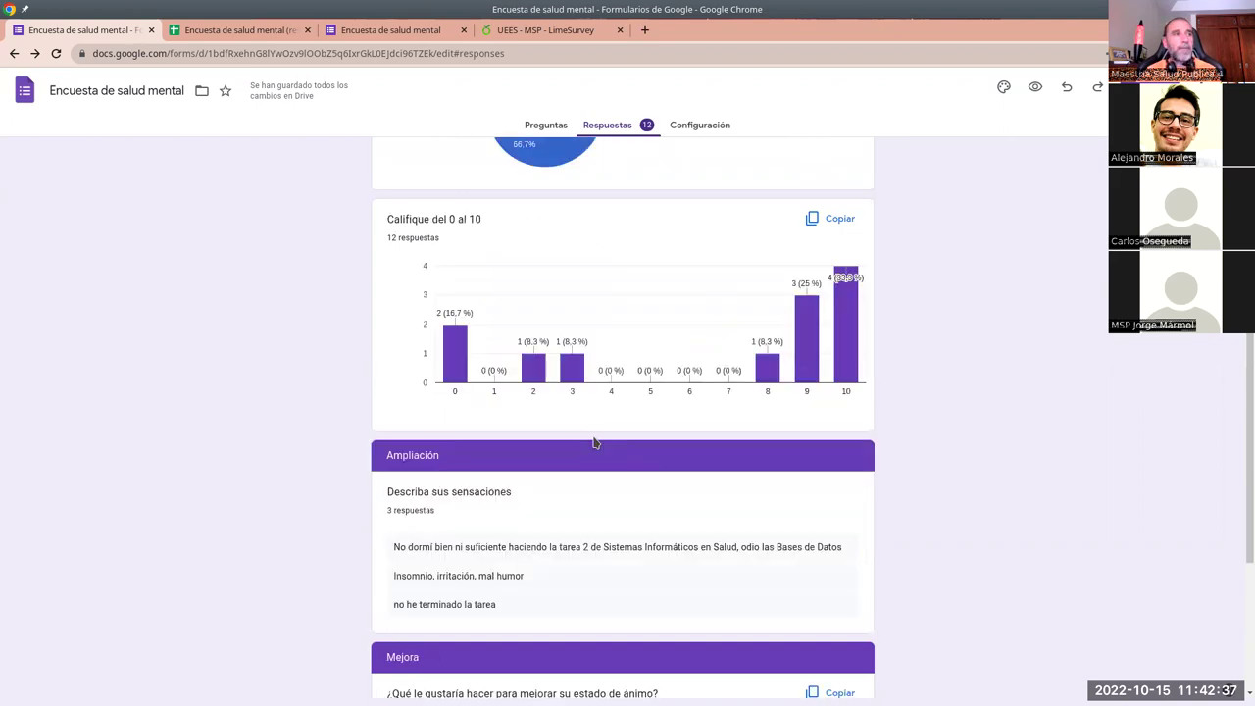
{"action": "scroll", "coordinate": [593, 443], "scroll_direction": "down", "scroll_amount": 3}
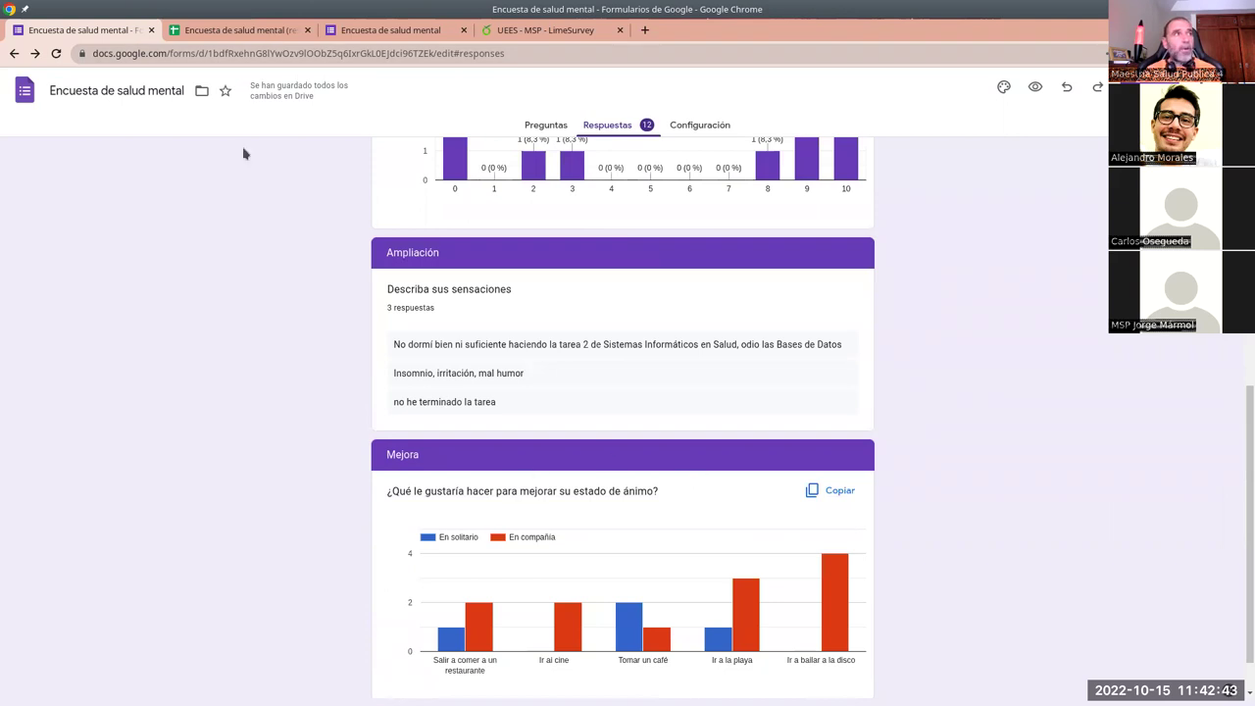
In the responses spreadsheet, add a filter to the data and show only the rows answered "Muy bien" under "¿Cómo se ha sentido hoy?".
{"action": "left_click", "coordinate": [238, 31]}
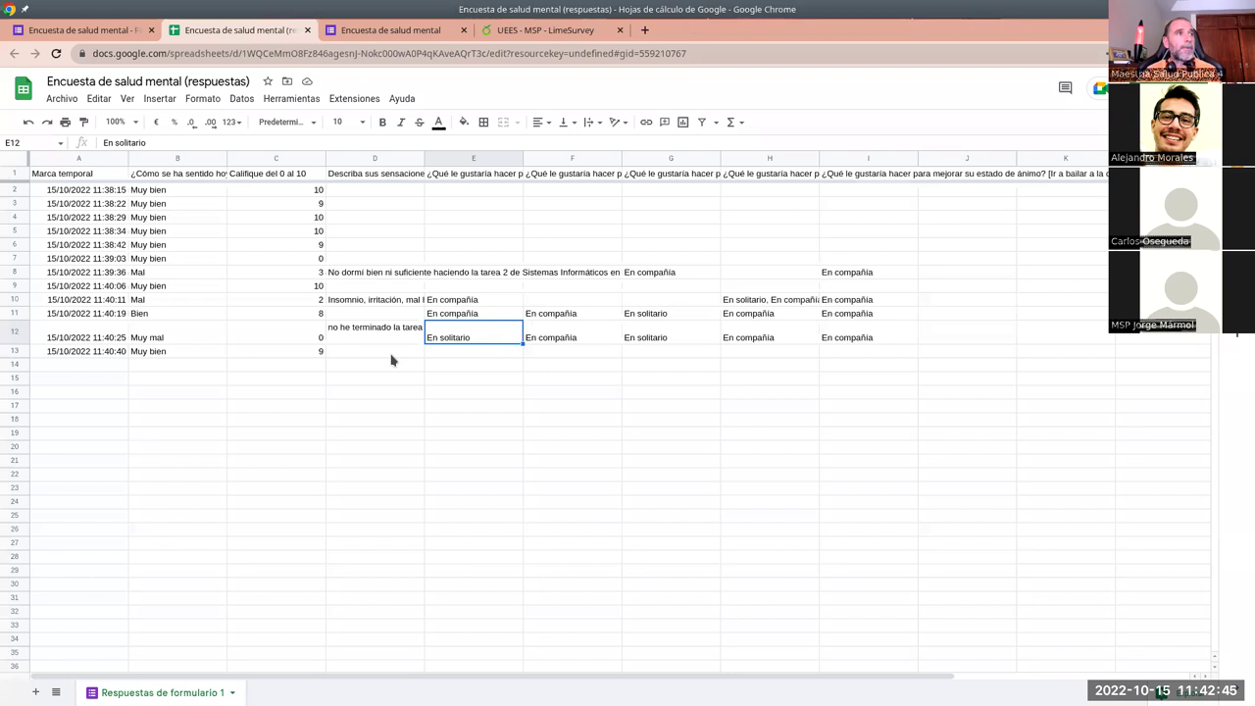
{"action": "left_click", "coordinate": [200, 180]}
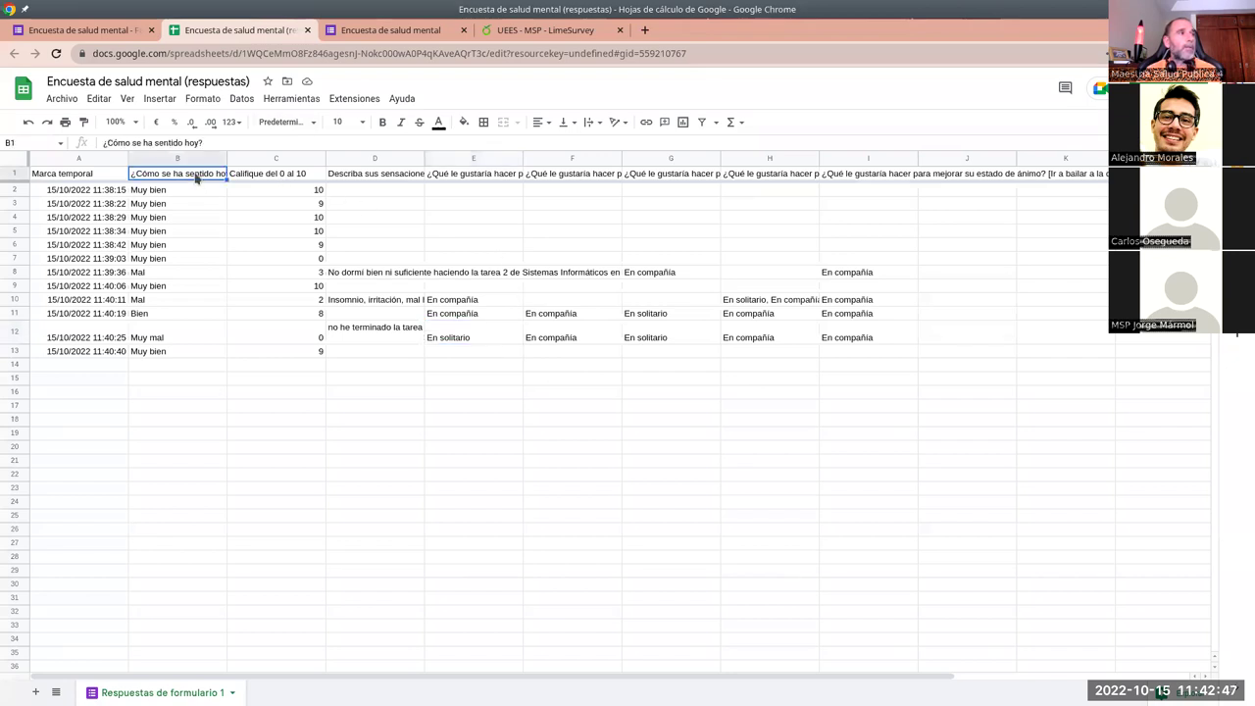
{"action": "left_click", "coordinate": [702, 122]}
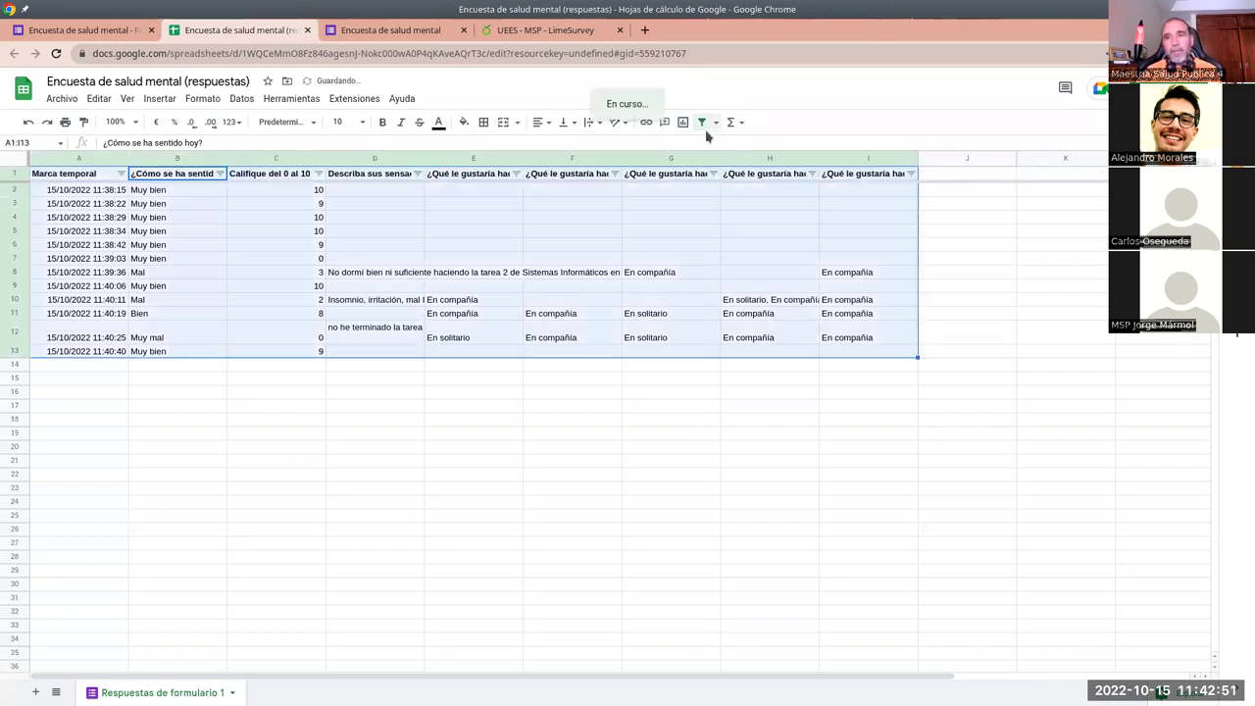
{"action": "left_click", "coordinate": [220, 174]}
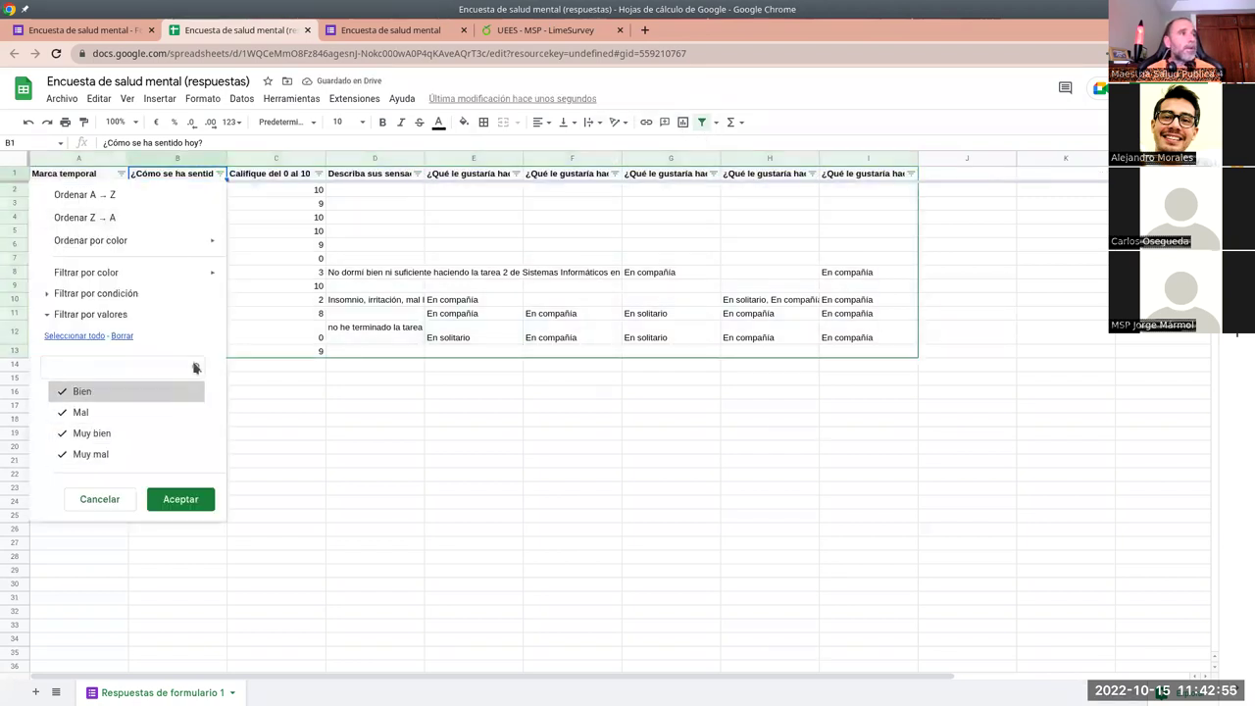
{"action": "left_click", "coordinate": [122, 336]}
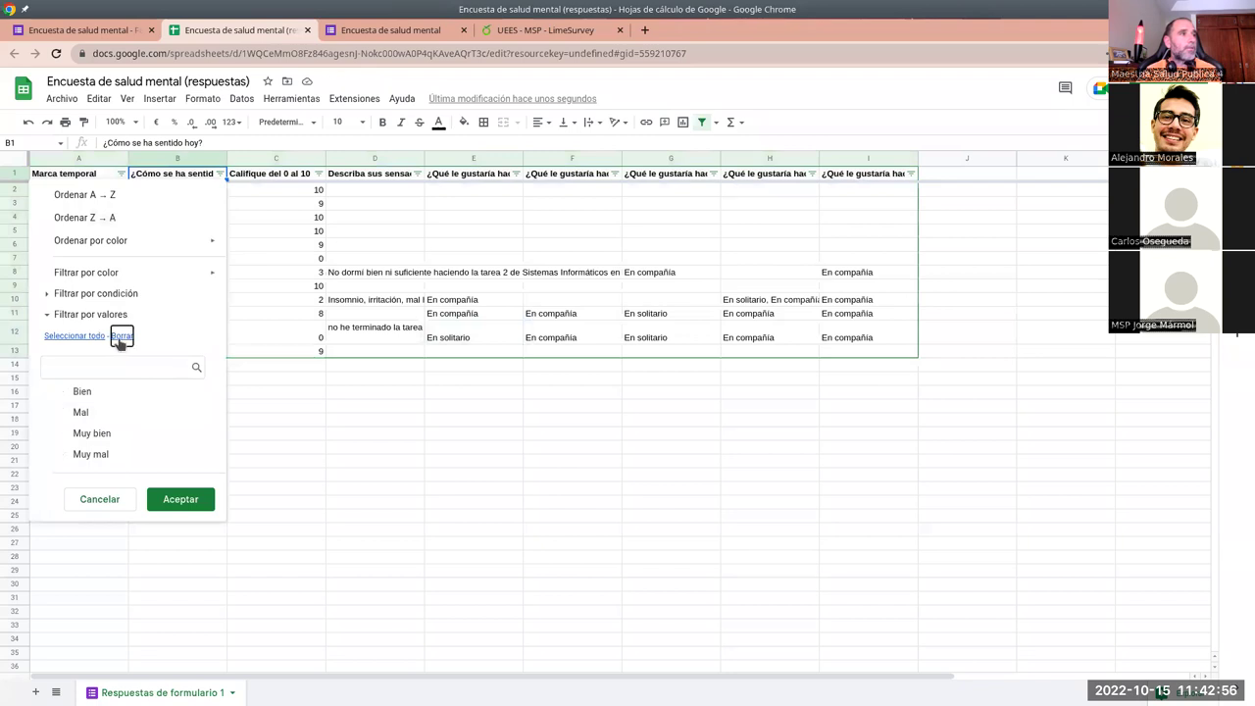
{"action": "left_click", "coordinate": [86, 432]}
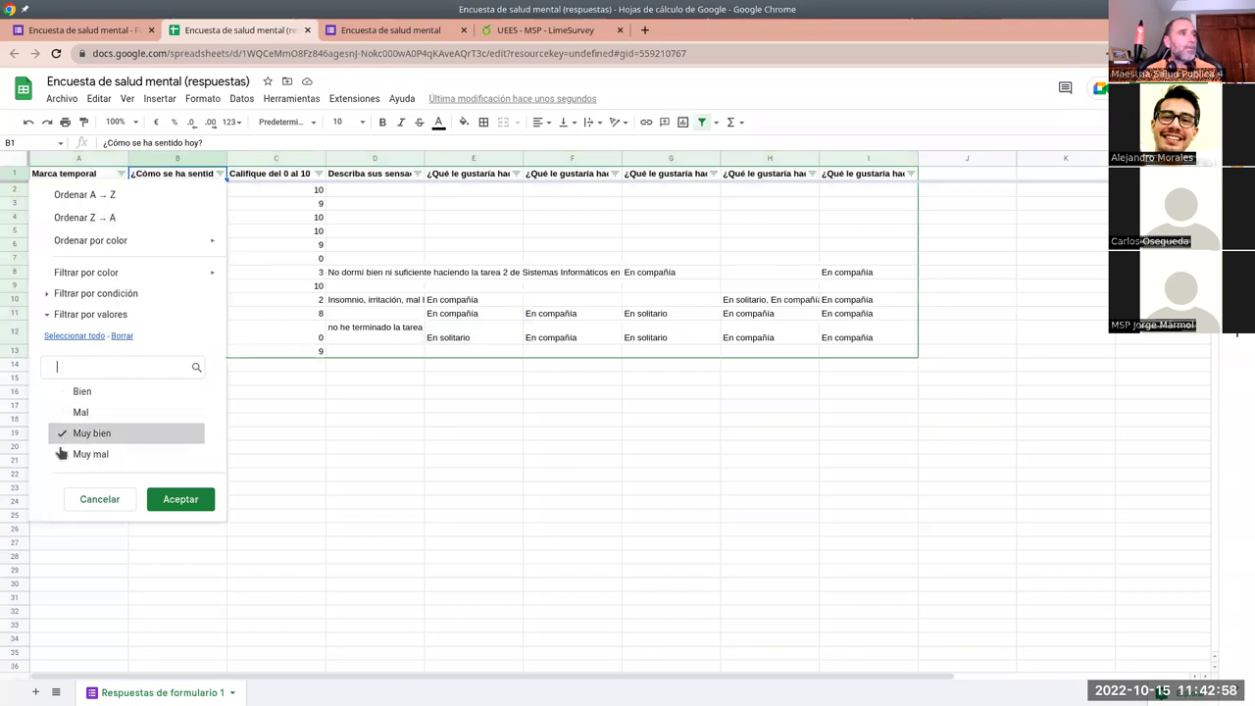
{"action": "left_click", "coordinate": [169, 500]}
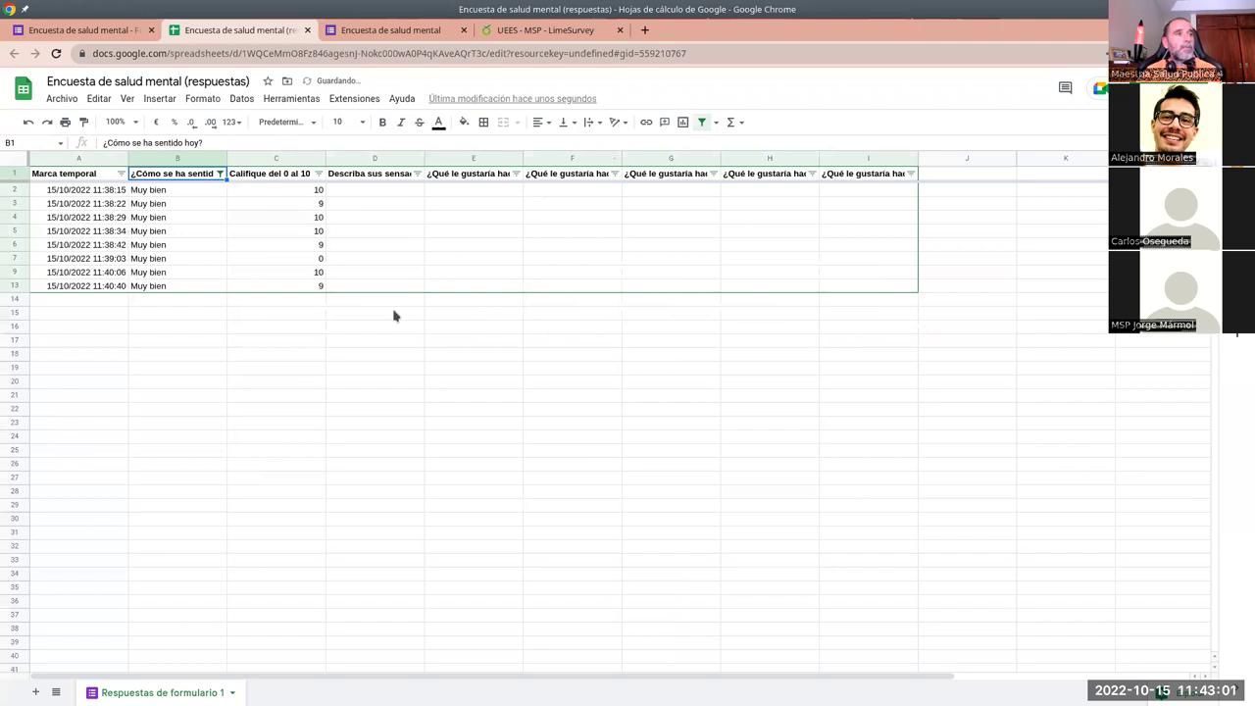
{"action": "left_click", "coordinate": [283, 302]}
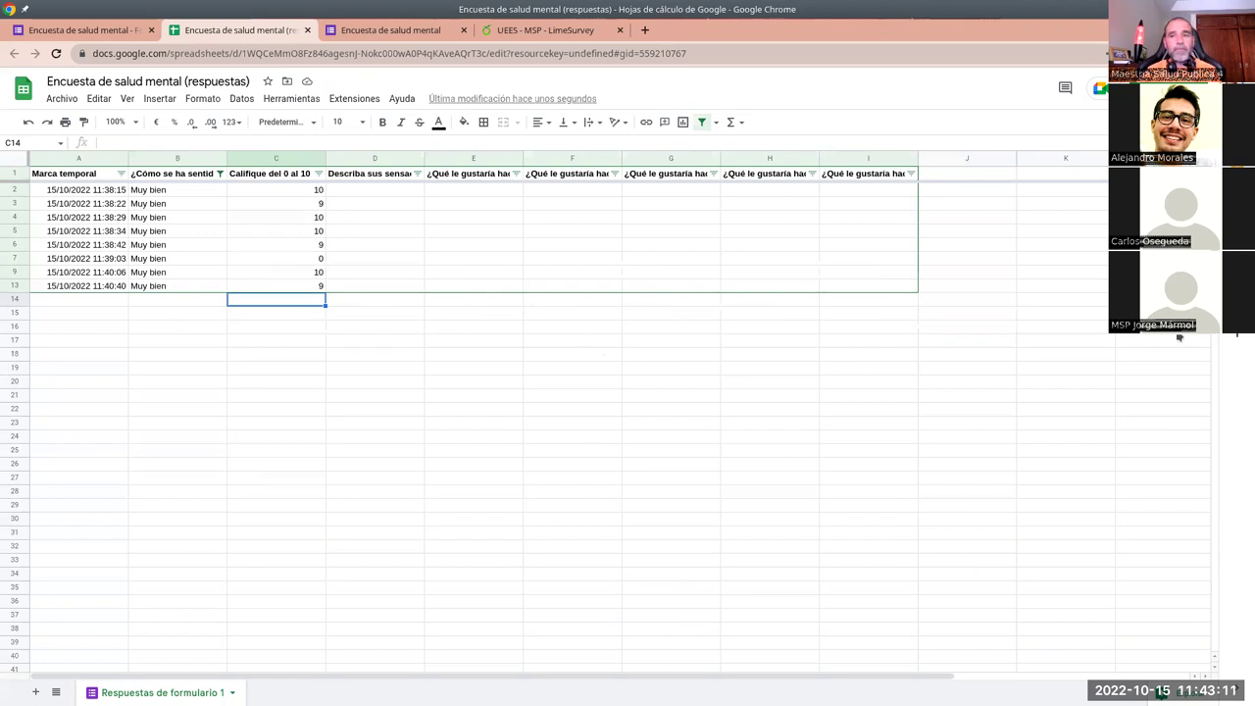
Switch to LimeSurvey, sign in again with the saved account credentials, and start creating a new survey.
{"action": "left_click", "coordinate": [95, 30]}
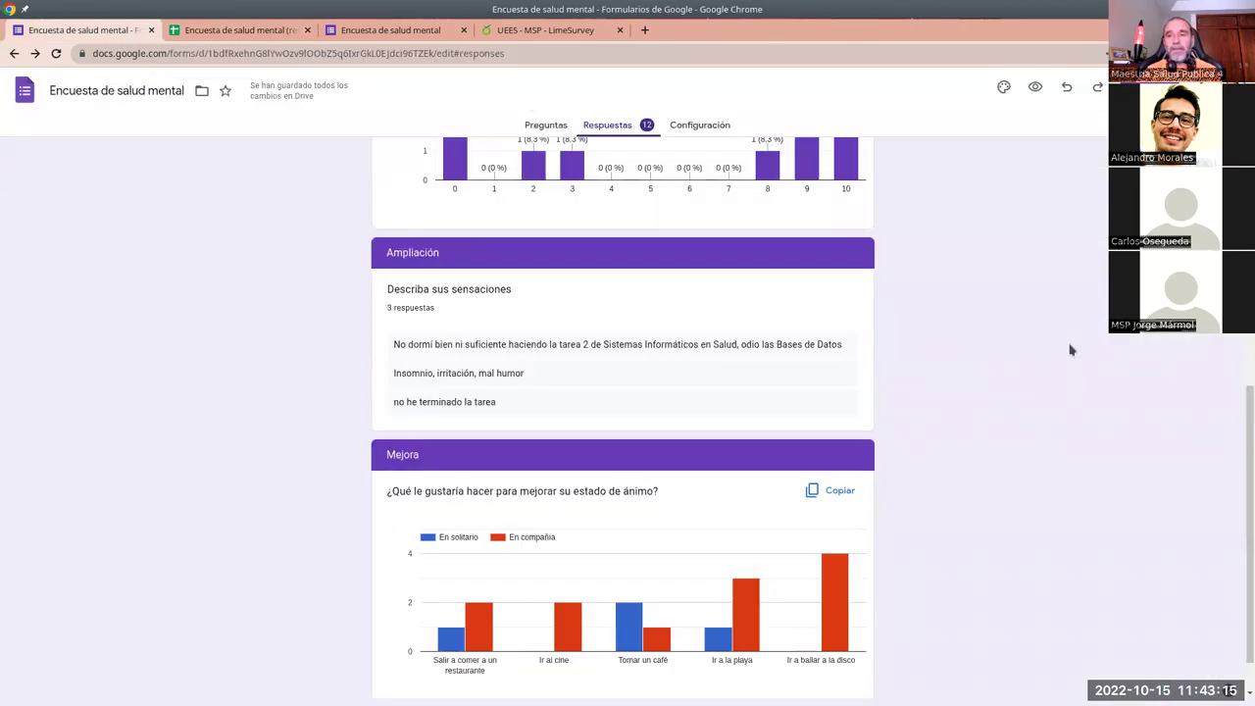
{"action": "left_click", "coordinate": [489, 33]}
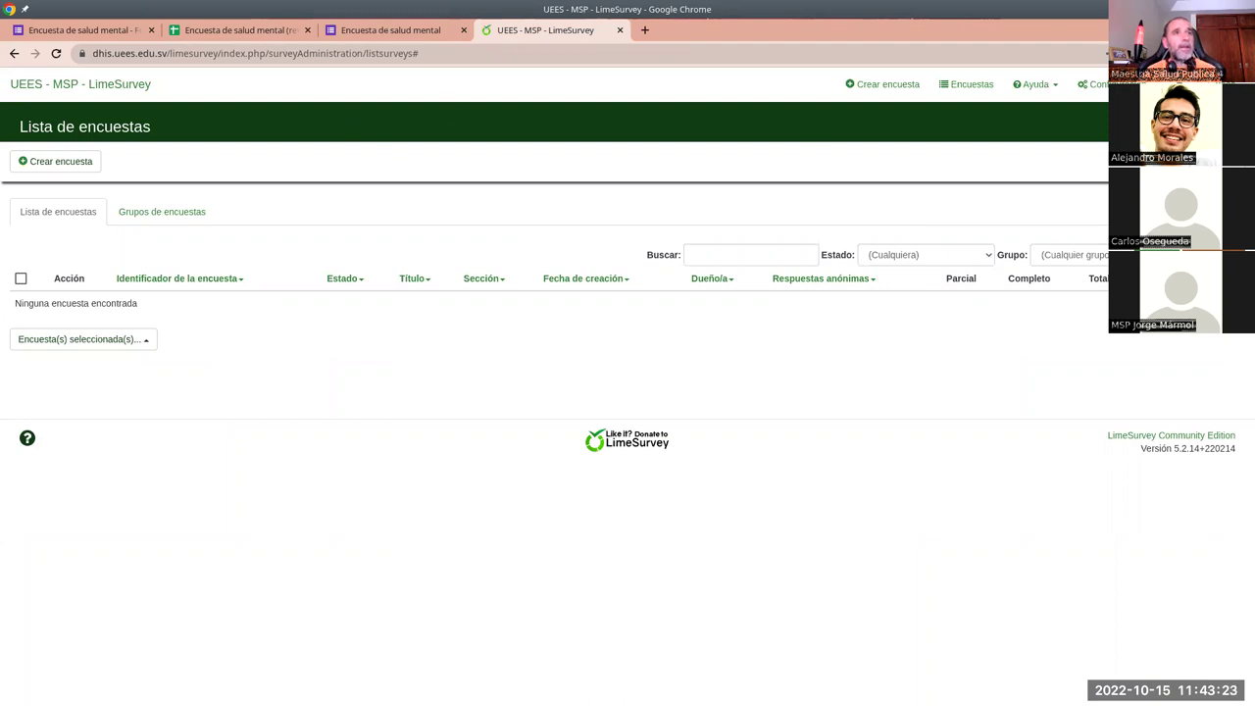
{"action": "left_click", "coordinate": [965, 84]}
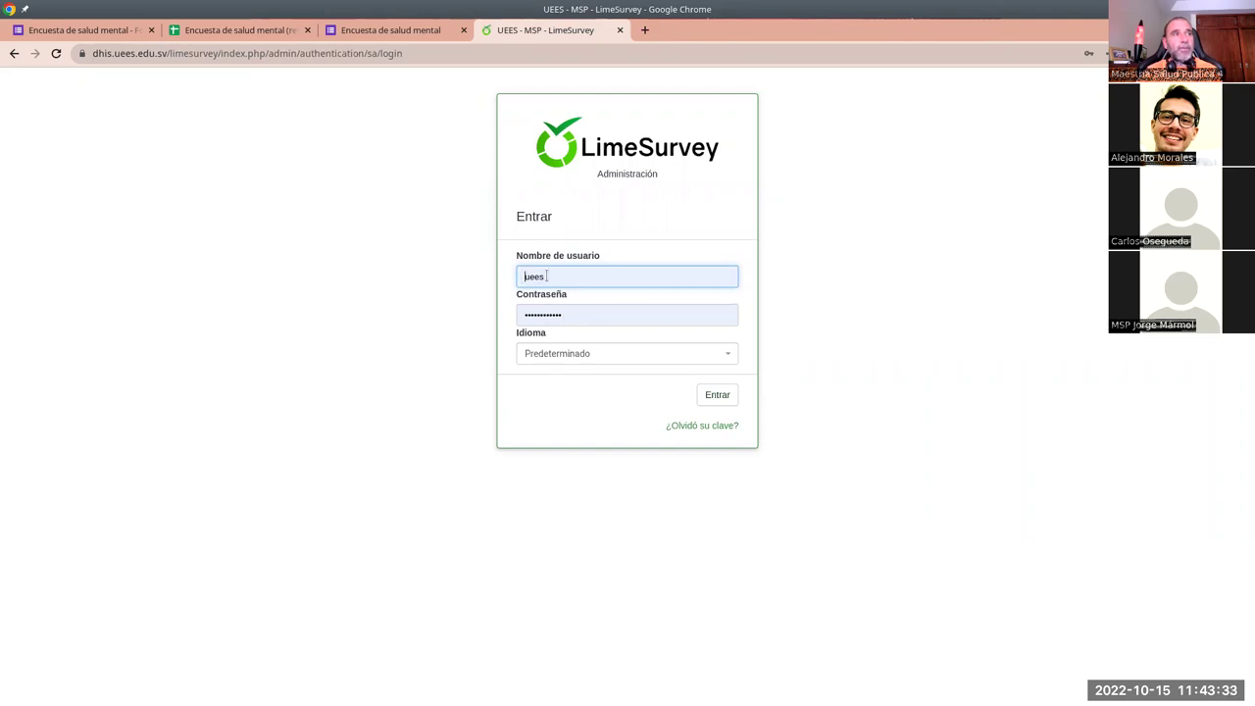
{"action": "left_click", "coordinate": [717, 394]}
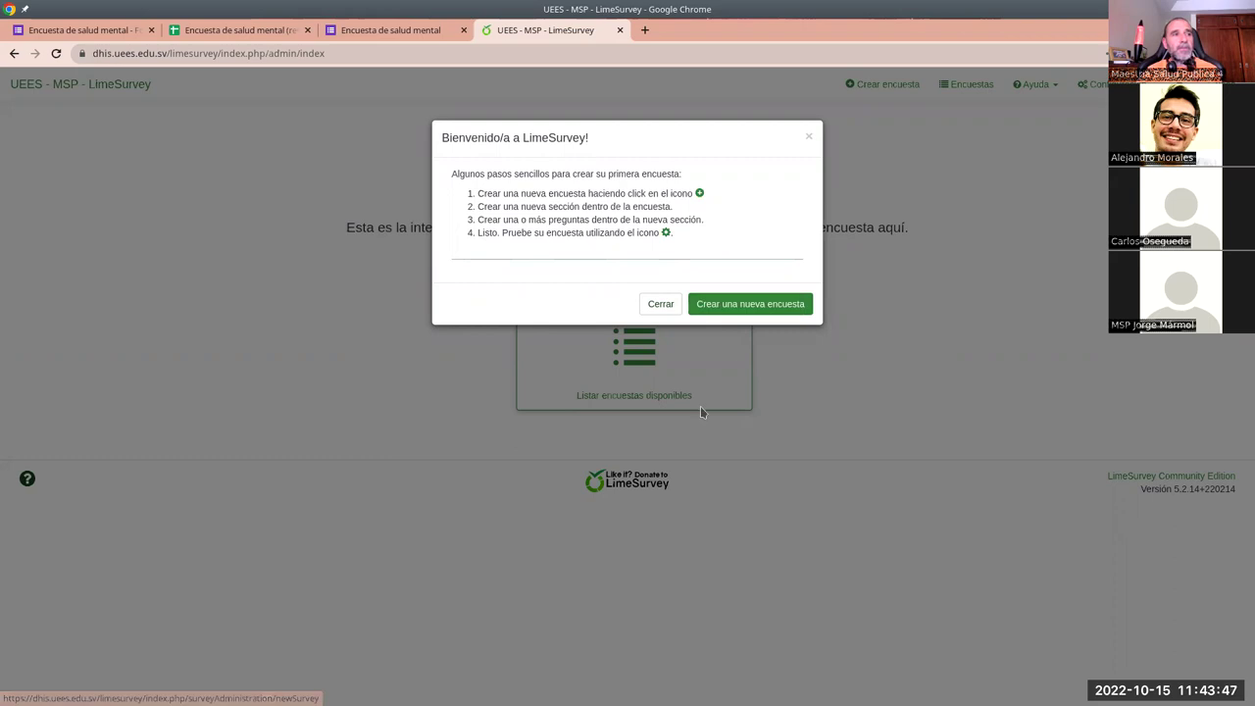
{"action": "left_click", "coordinate": [716, 309]}
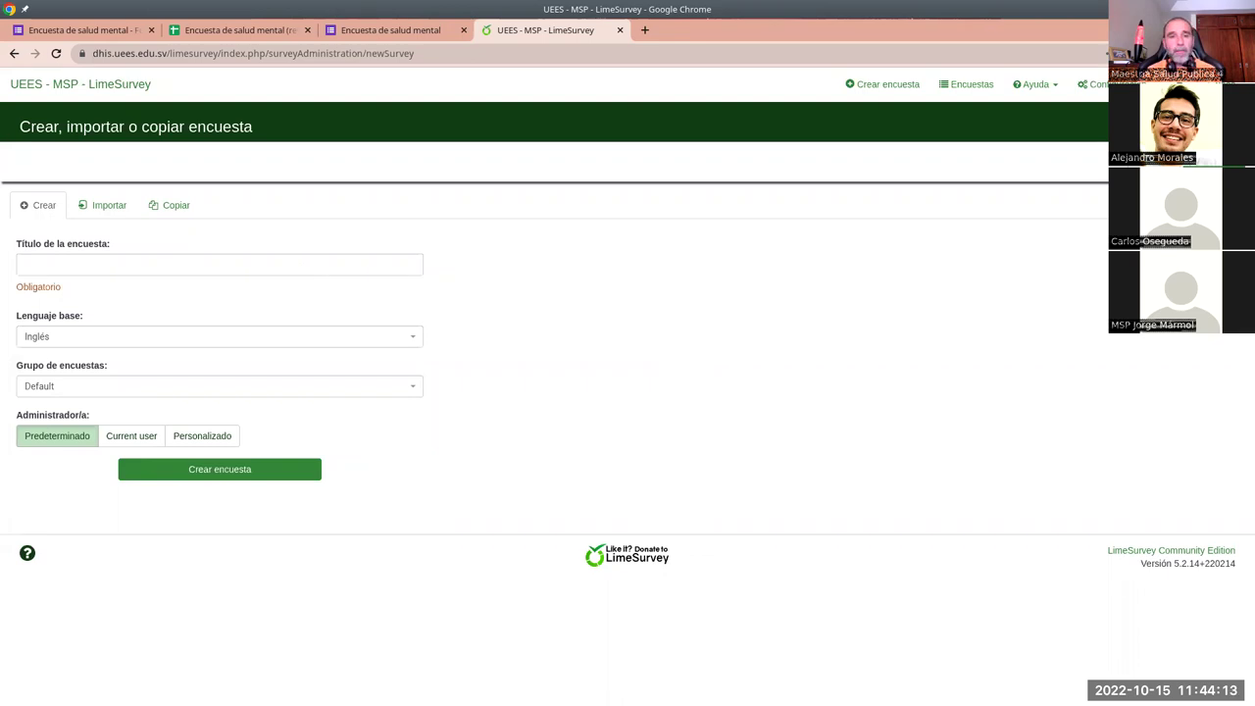
Copy the Google form's title "Encuesta de salud mental" and paste it as the title of the new LimeSurvey survey.
{"action": "left_click", "coordinate": [337, 265]}
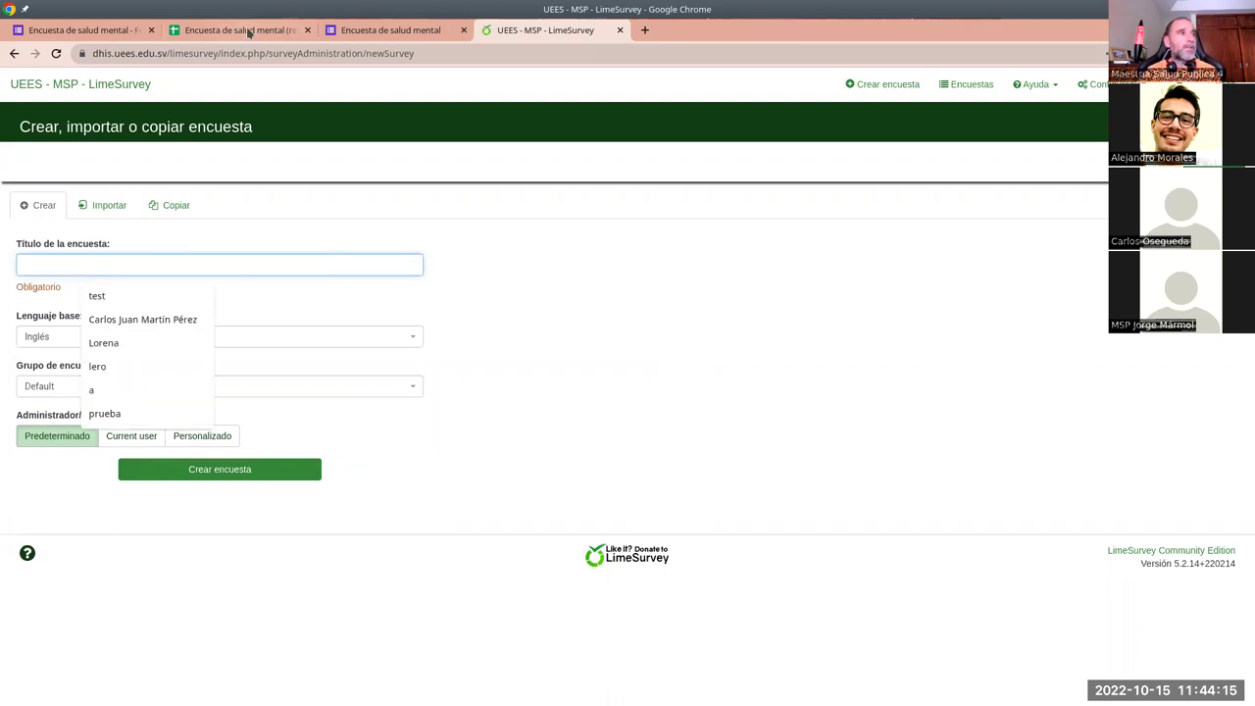
{"action": "left_click", "coordinate": [91, 32]}
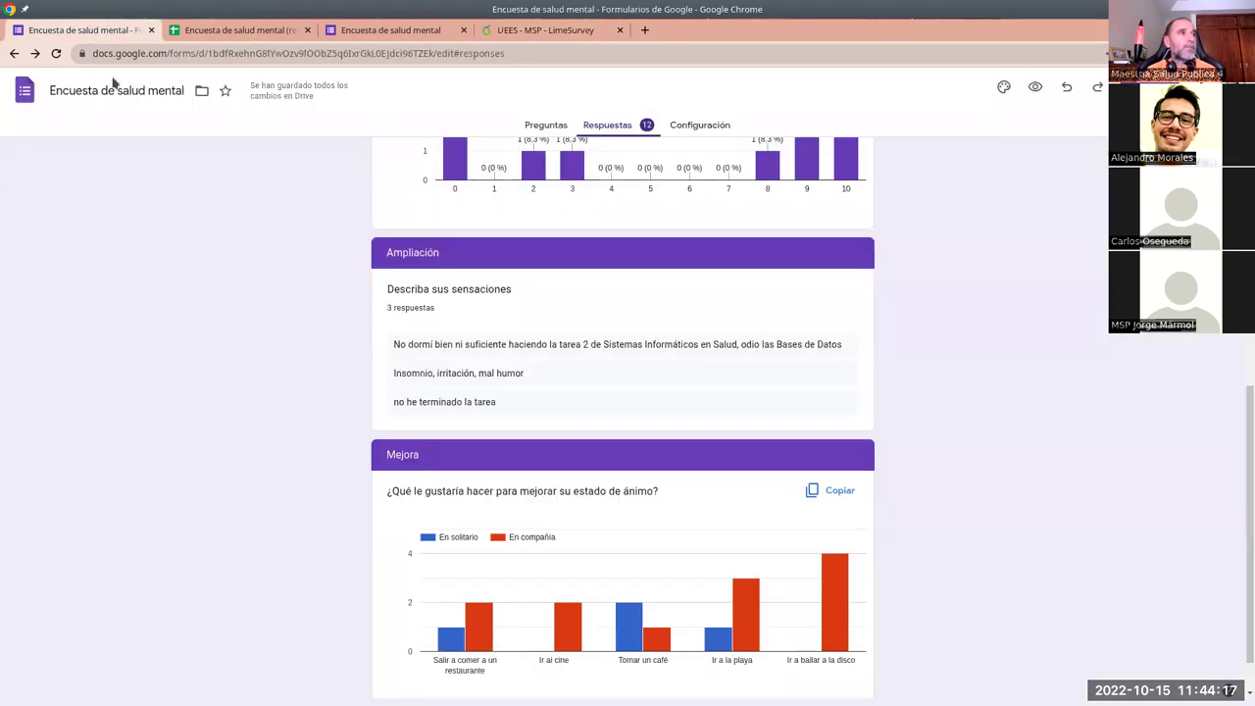
{"action": "left_click", "coordinate": [107, 93]}
{"action": "key", "text": "ctrl+c"}
{"action": "left_click", "coordinate": [489, 32]}
{"action": "key", "text": "ctrl+v"}
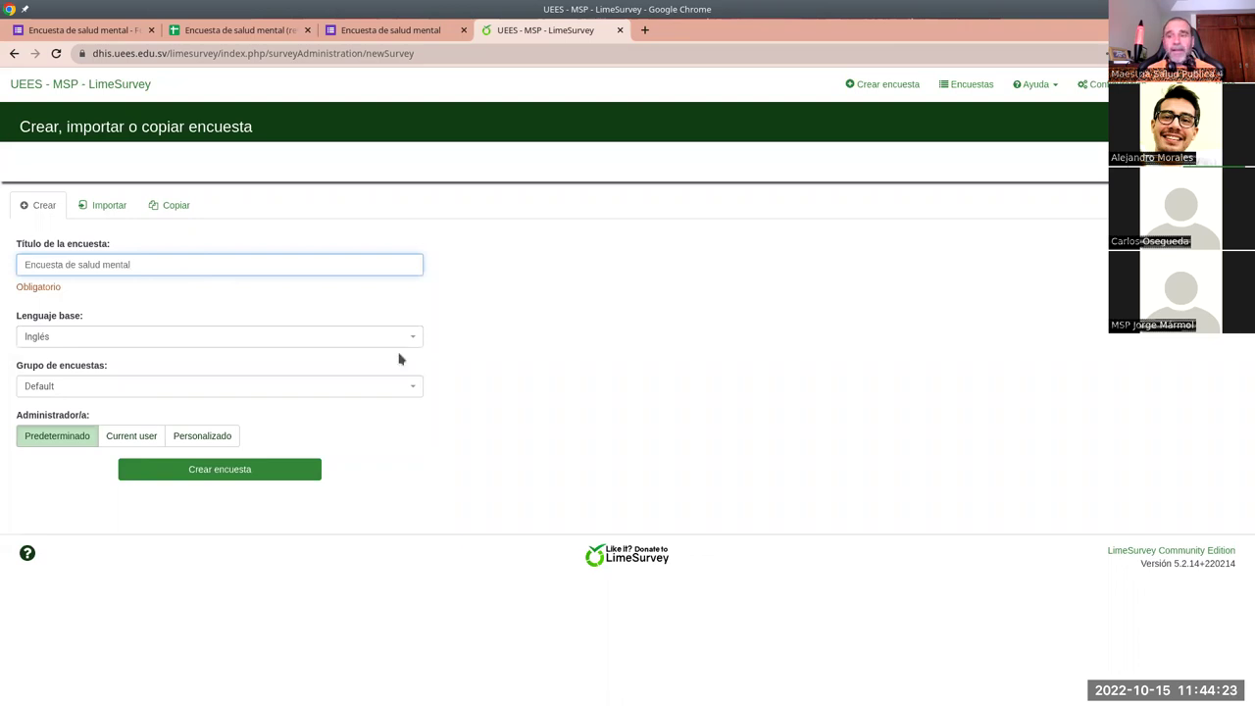
{"action": "left_click", "coordinate": [505, 350]}
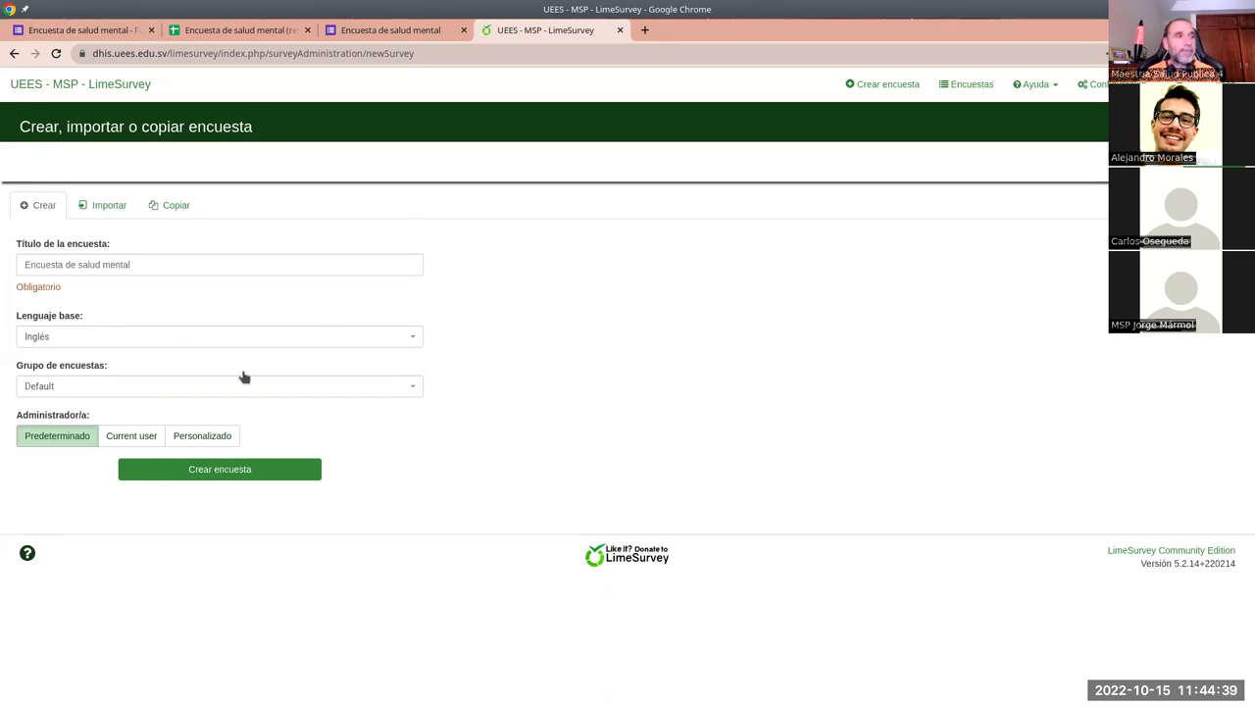
Set the survey's base language to Español and create the survey.
{"action": "left_click", "coordinate": [135, 339]}
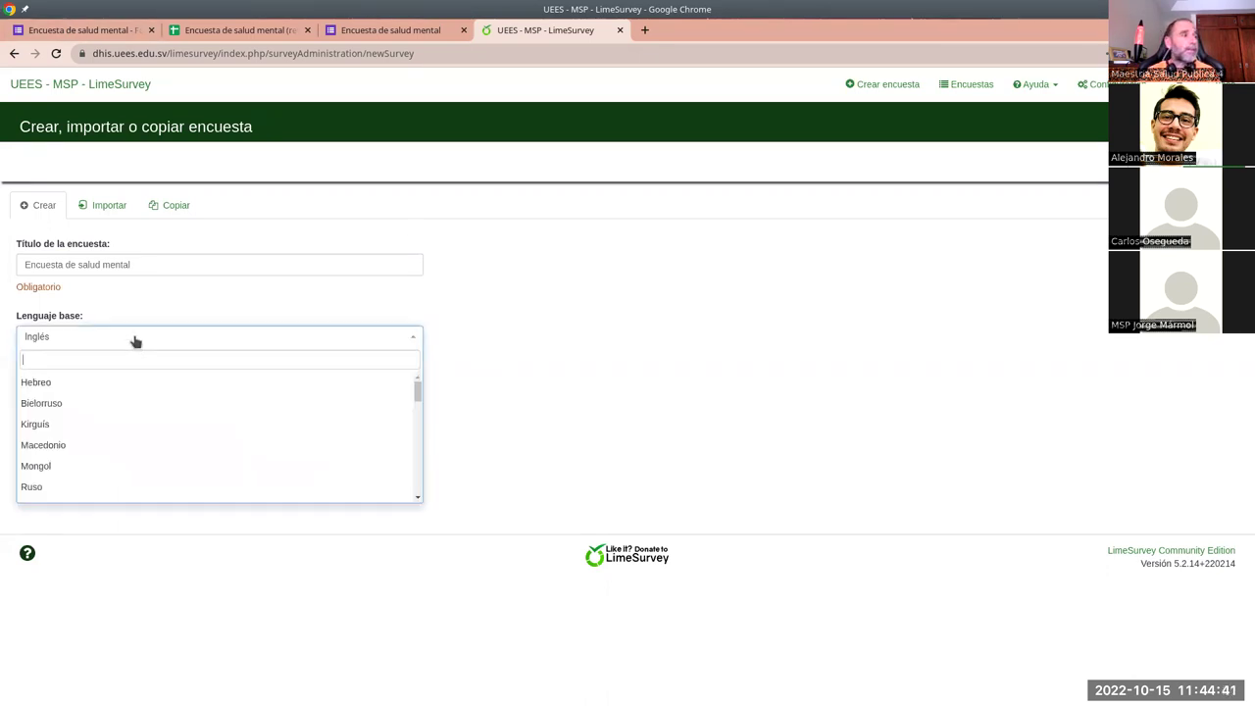
{"action": "type", "text": "espa"}
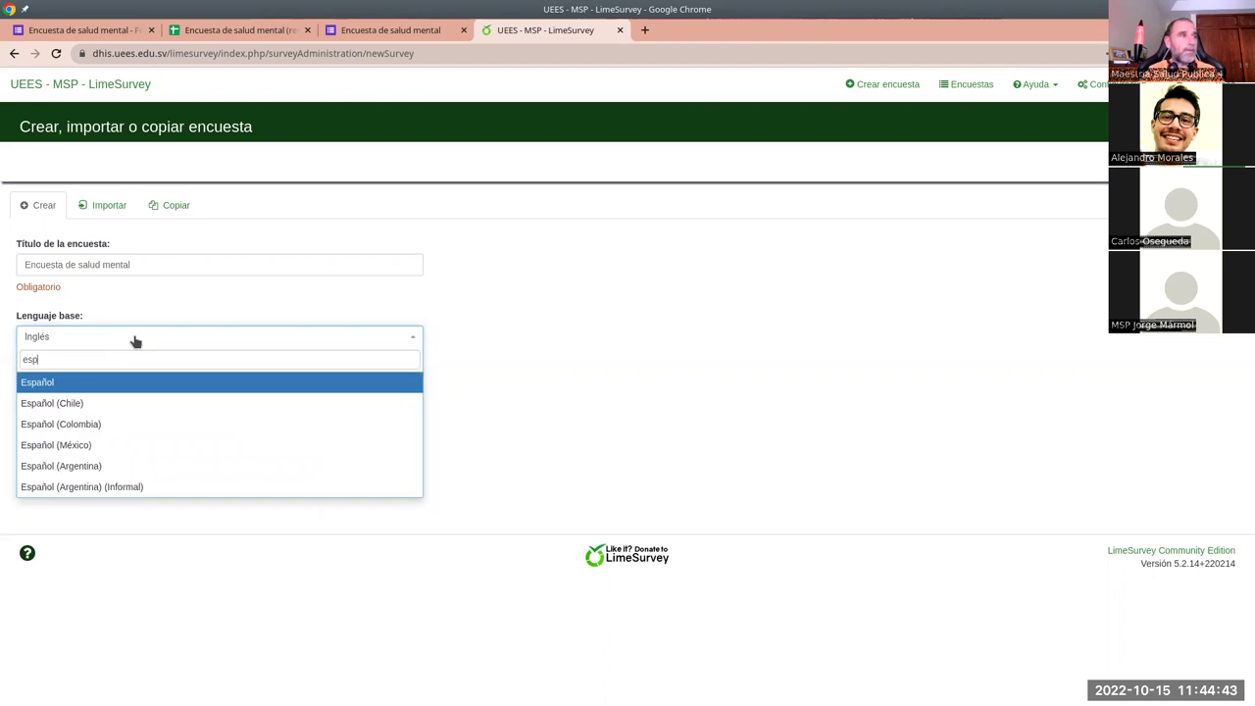
{"action": "left_click", "coordinate": [79, 383]}
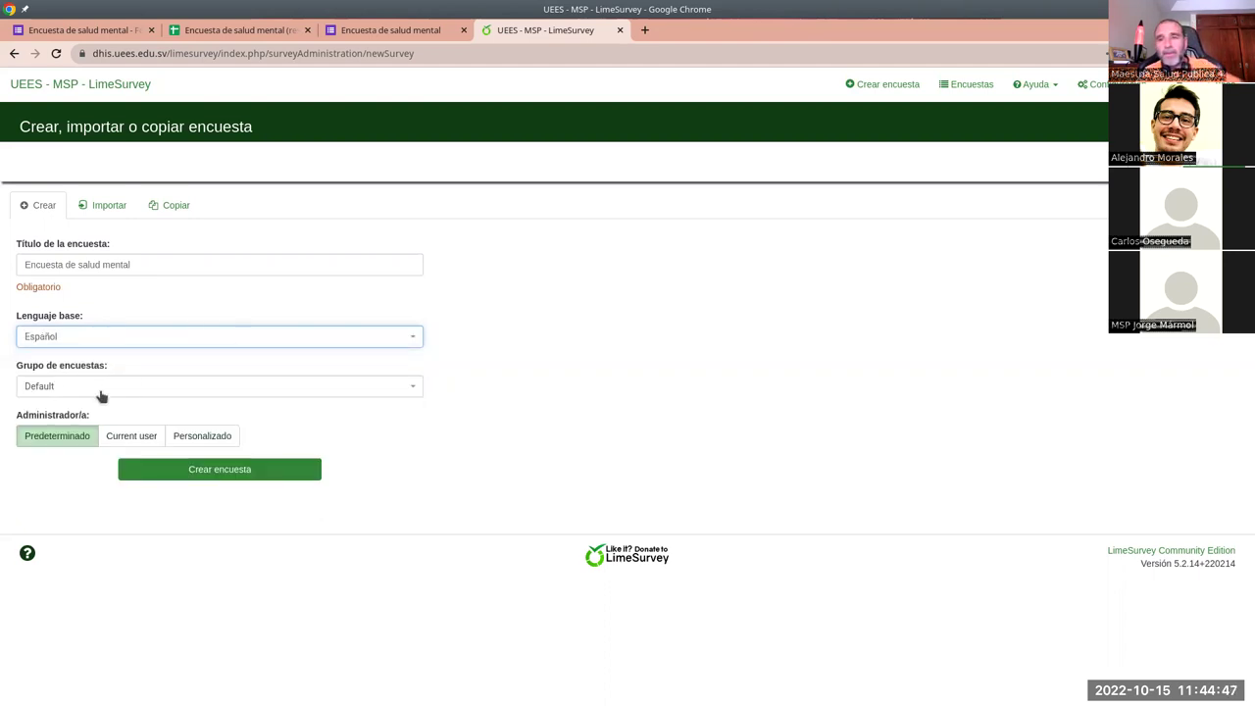
{"action": "left_click", "coordinate": [181, 475]}
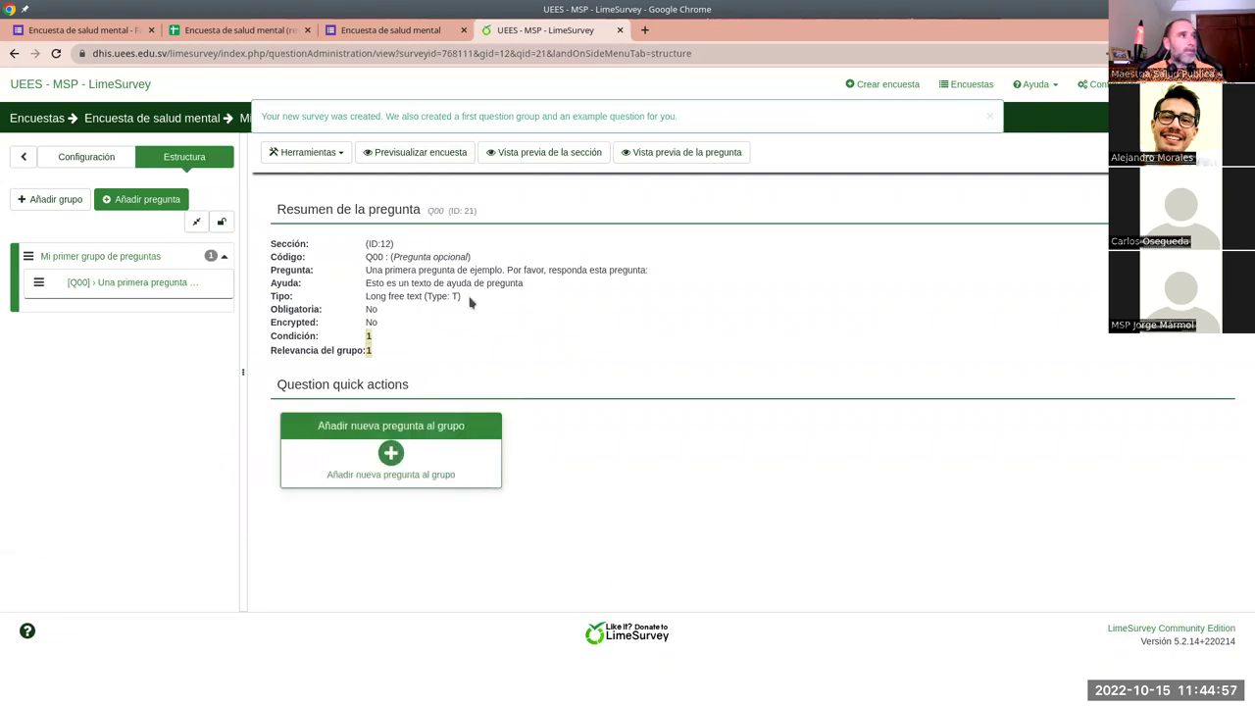
Look over the new survey's question group structure and its list of configuration options.
{"action": "left_click", "coordinate": [86, 158]}
{"action": "left_click", "coordinate": [182, 156]}
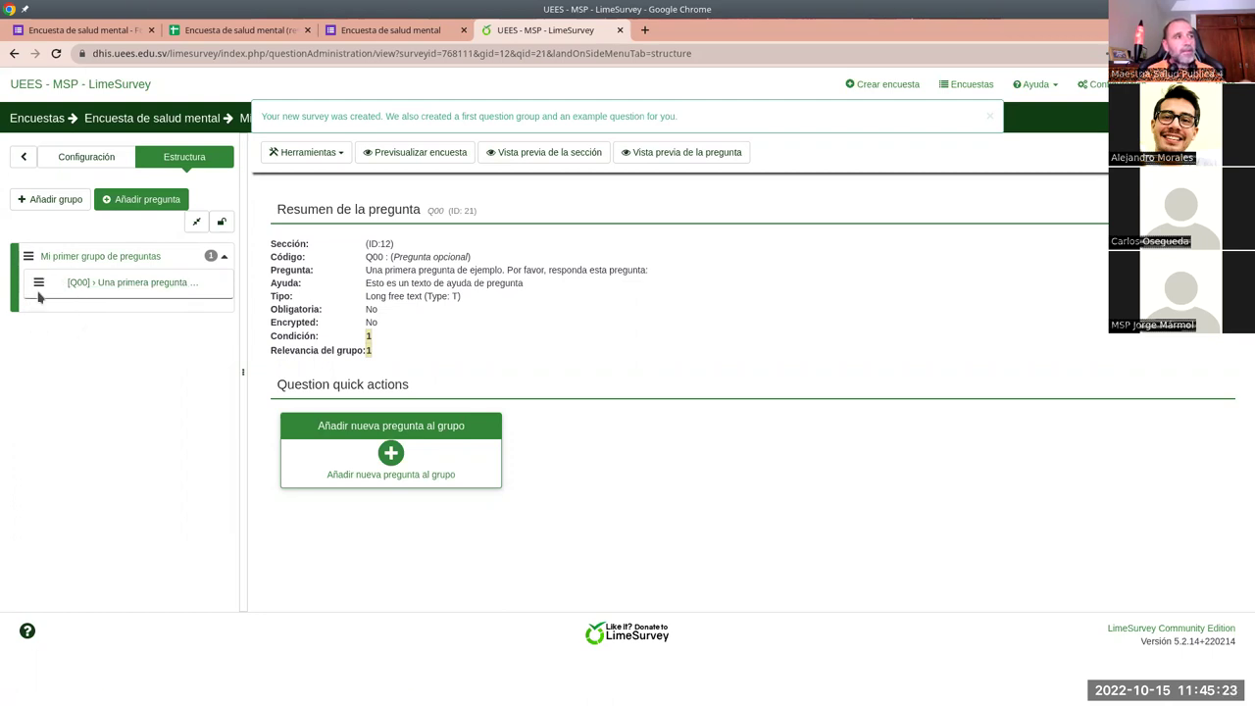
{"action": "left_click", "coordinate": [86, 160]}
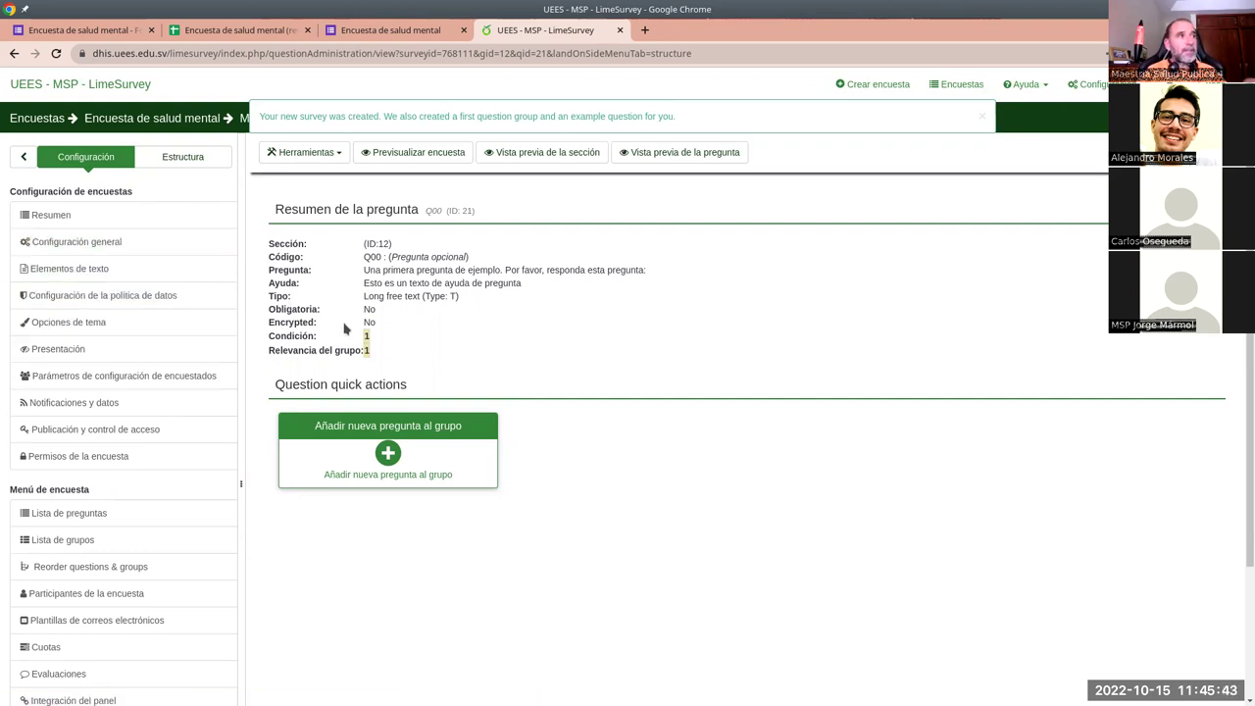
In the survey's general settings, view the additional languages, set the format to "Sección por Sección", and review the administrator fields.
{"action": "left_click", "coordinate": [63, 243]}
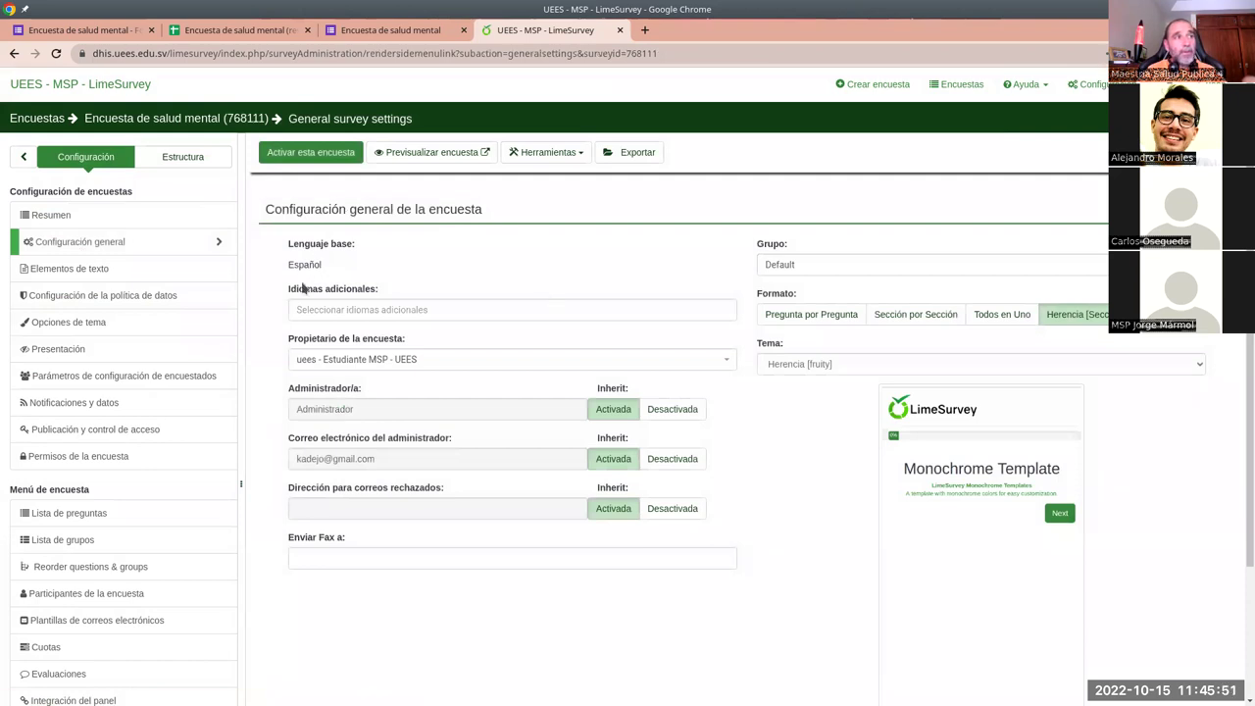
{"action": "left_click", "coordinate": [400, 309]}
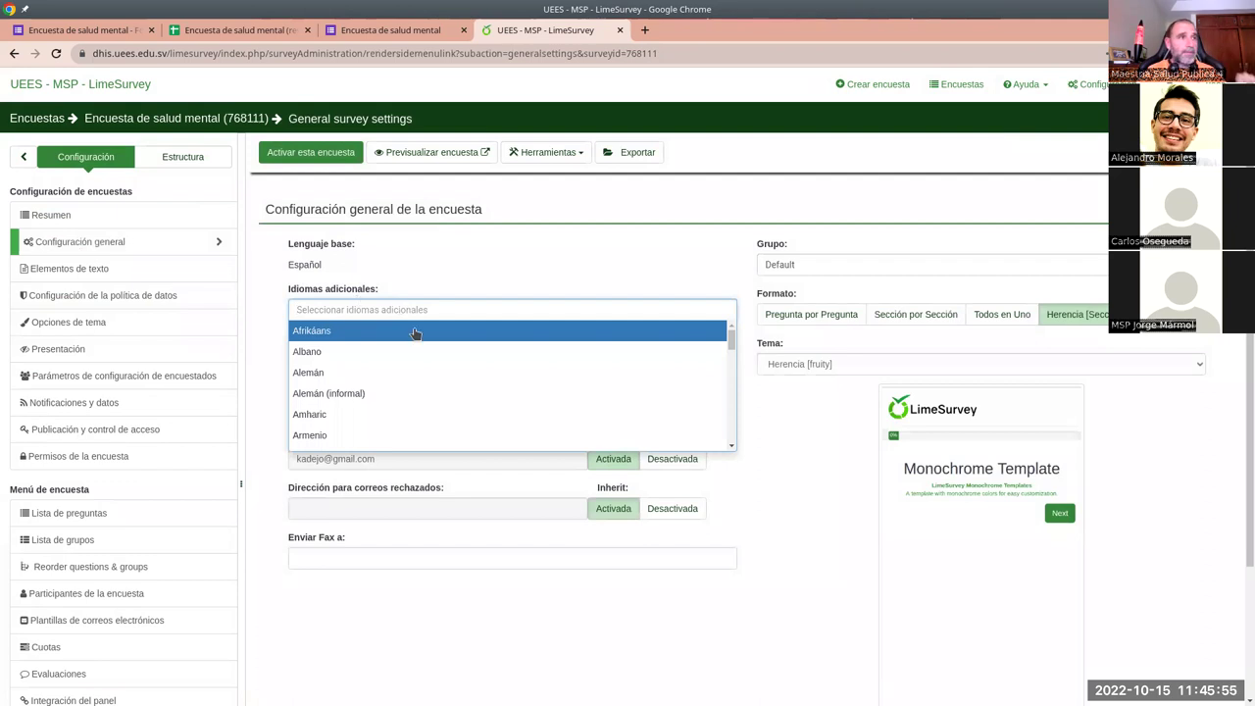
{"action": "left_click", "coordinate": [676, 261]}
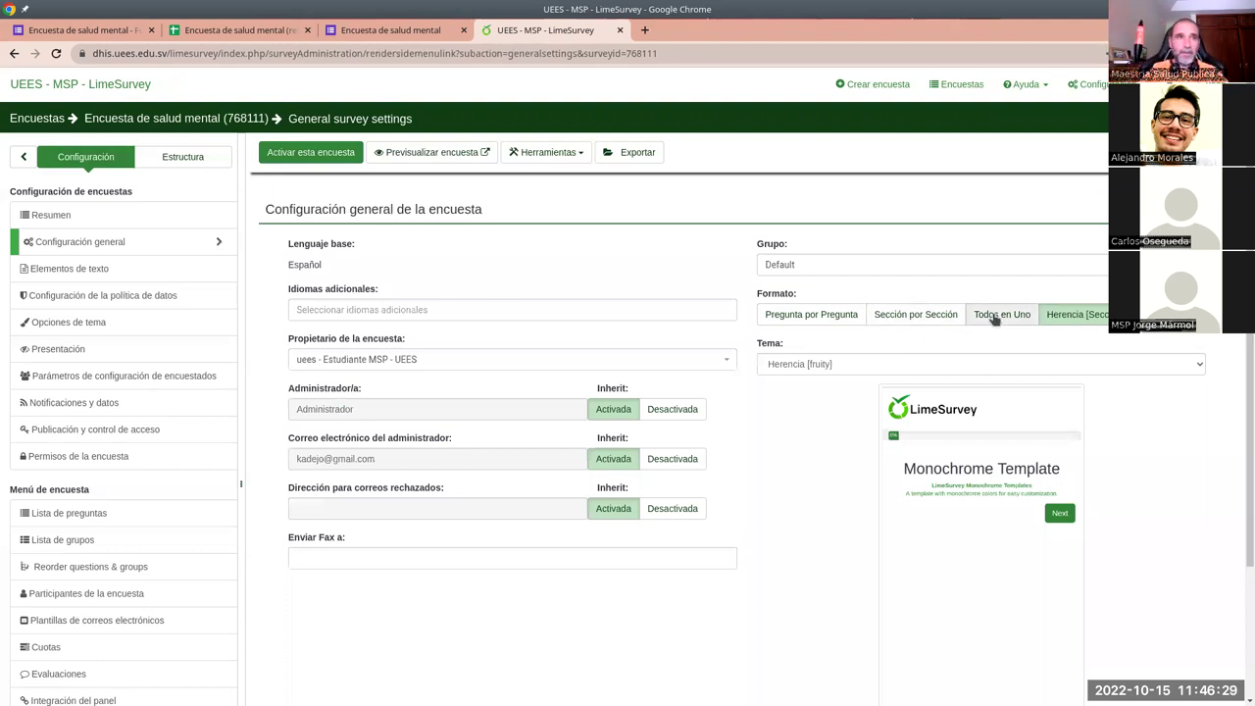
{"action": "left_click", "coordinate": [939, 319]}
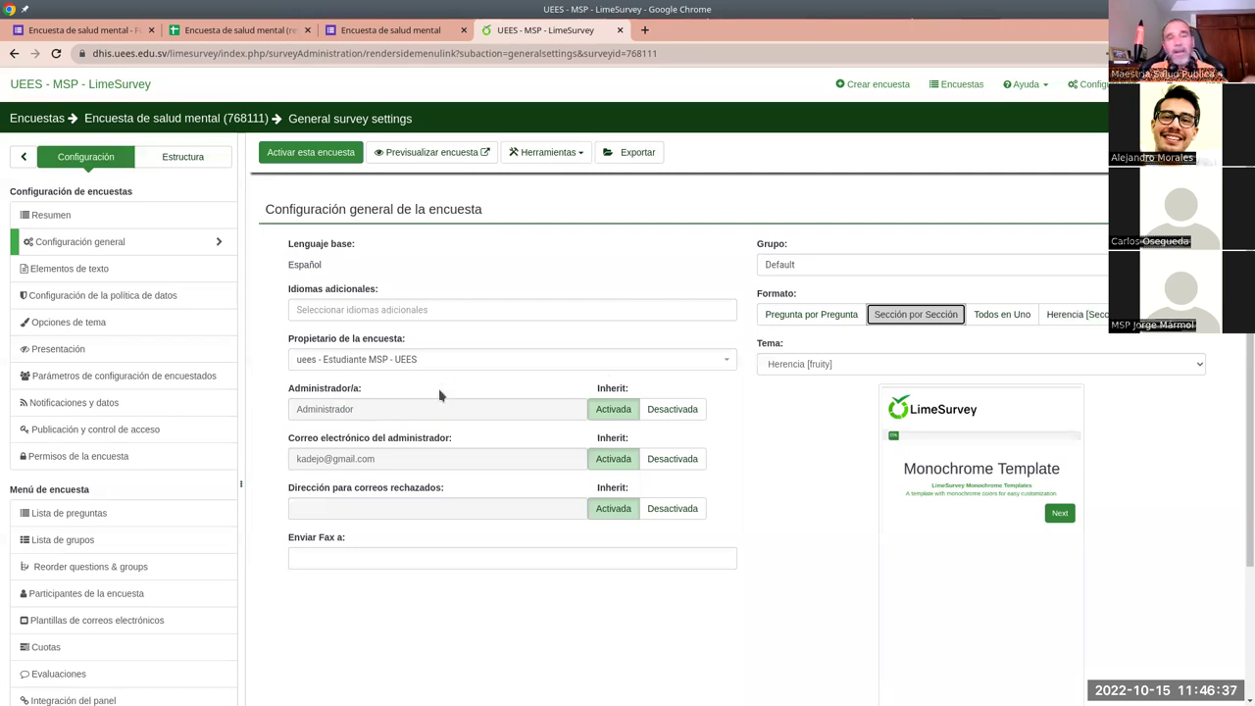
{"action": "left_click", "coordinate": [357, 408]}
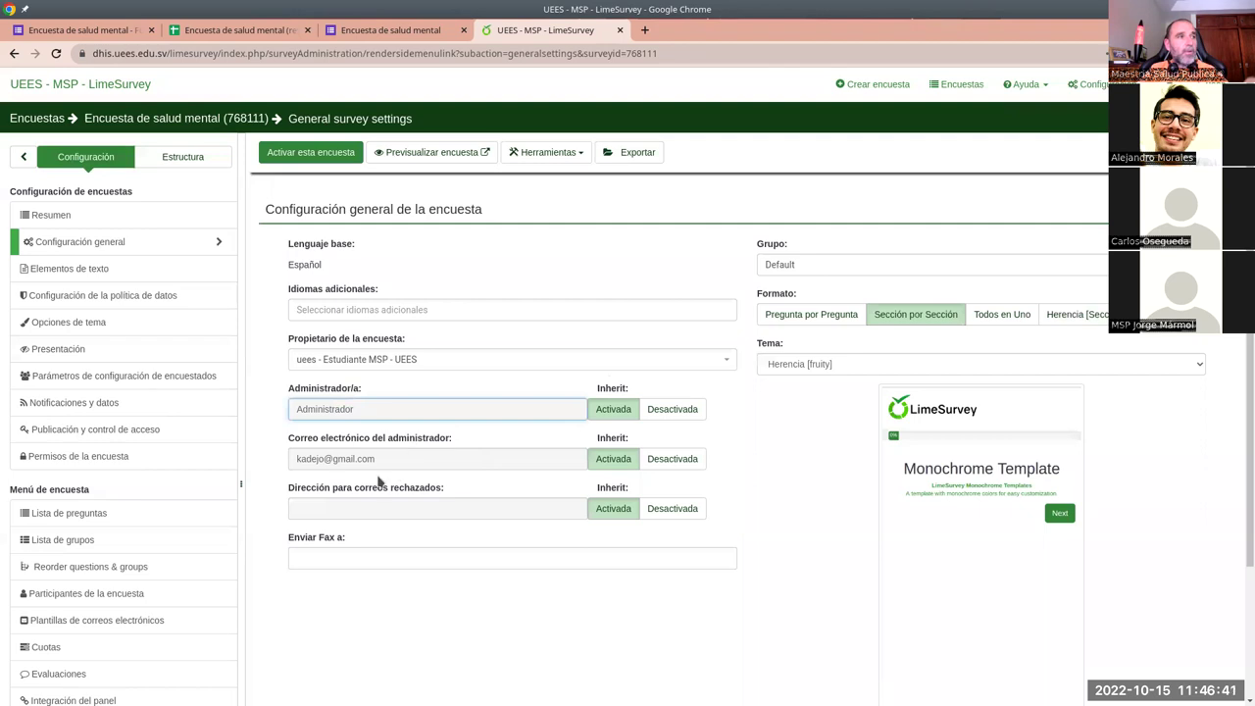
{"action": "left_click", "coordinate": [350, 462]}
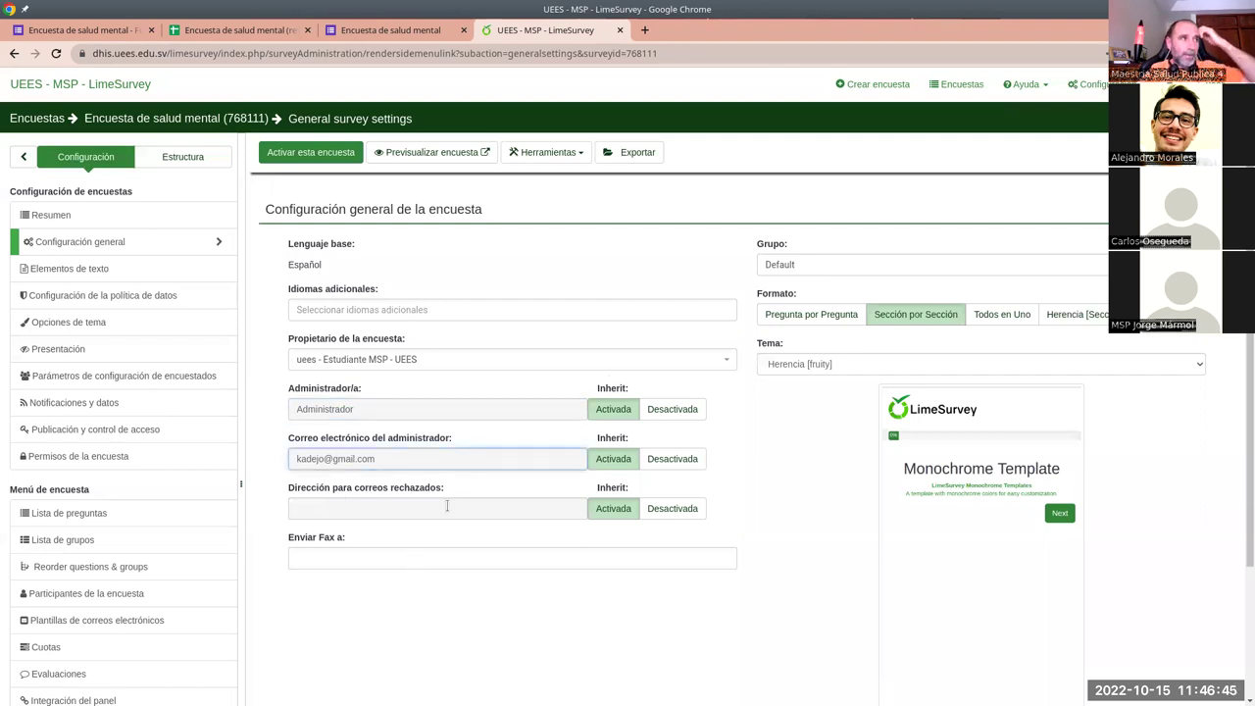
Open the survey's text elements settings.
{"action": "left_click", "coordinate": [112, 269]}
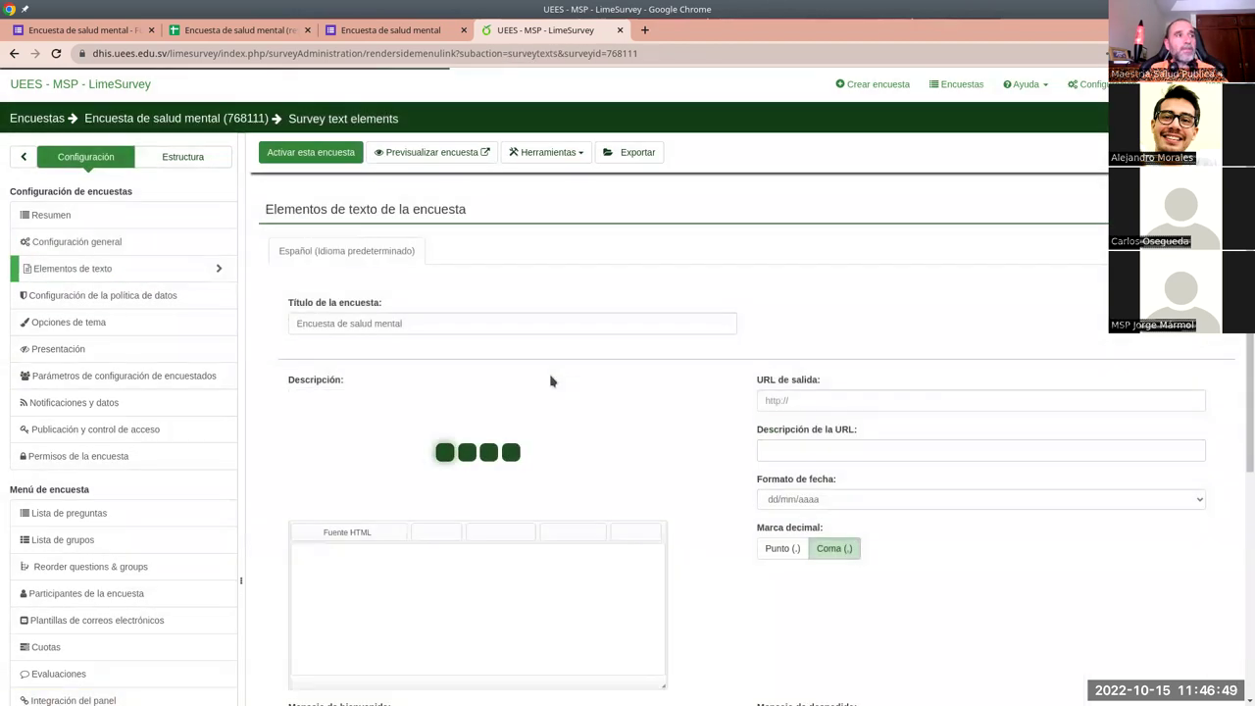
Enter "Bienvenido/a" as the text of the survey description.
{"action": "left_click", "coordinate": [516, 466]}
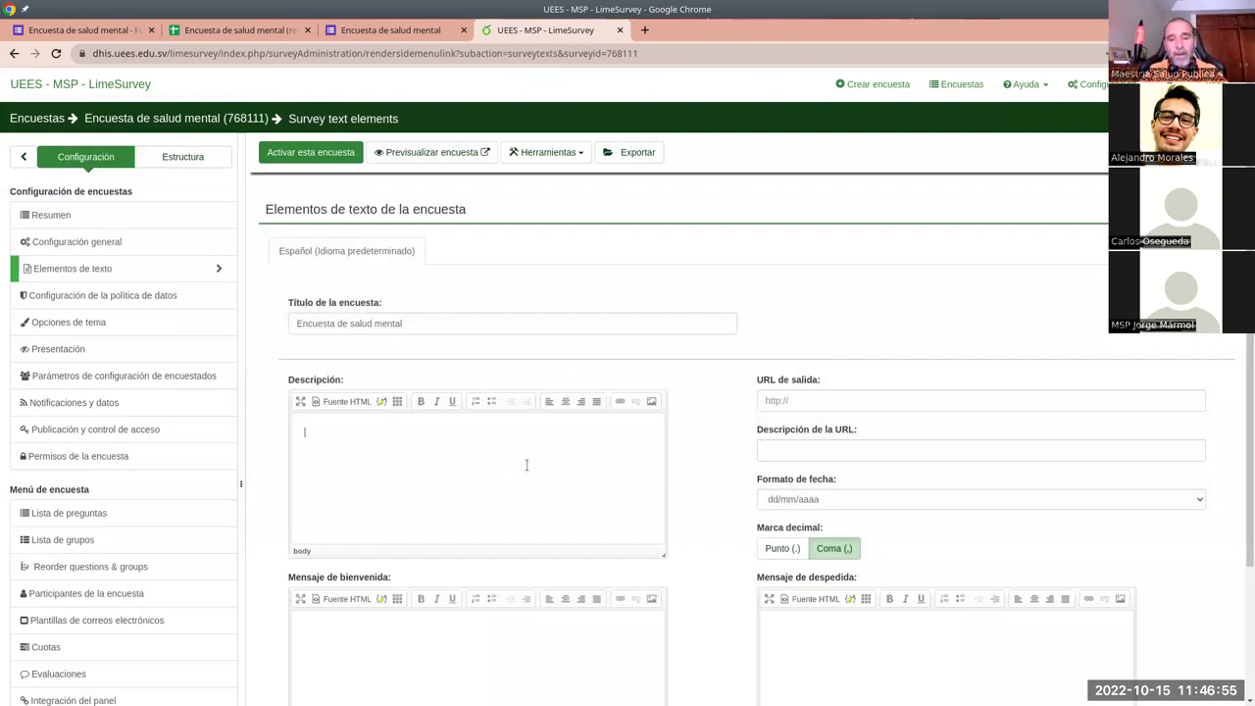
{"action": "type", "text": "Bienvenido/a"}
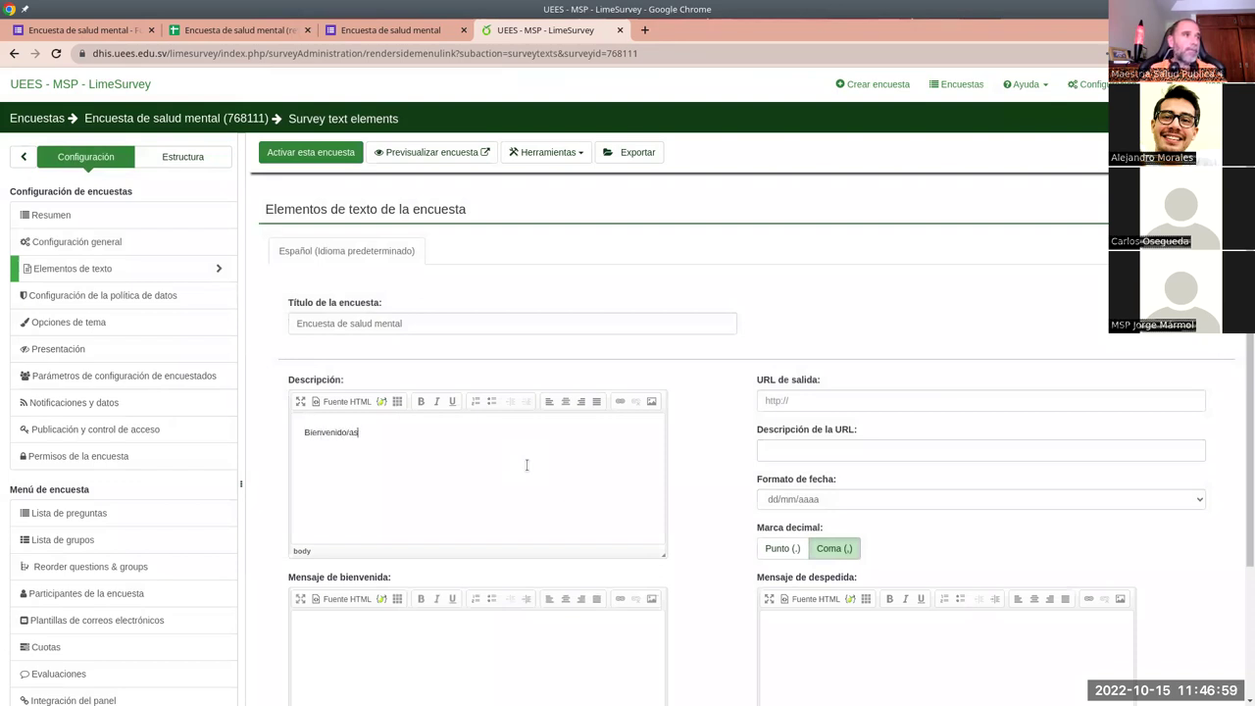
{"action": "scroll", "coordinate": [544, 471], "scroll_direction": "down", "scroll_amount": 2}
{"action": "key", "text": "BackSpace"}
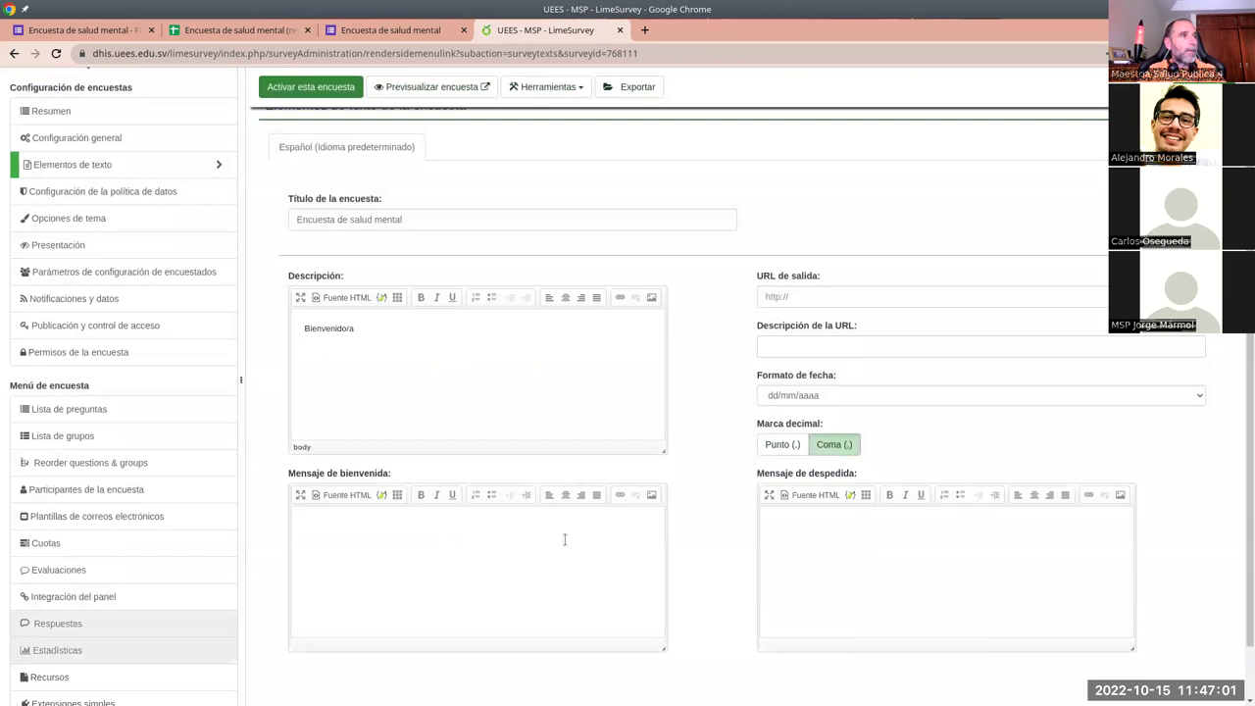
Move the greeting from the description to the welcome message and set the description to "UEES - MSP Ciclo II - 2022".
{"action": "triple_click", "coordinate": [315, 330]}
{"action": "key", "text": "ctrl+c"}
{"action": "key", "text": "BackSpace"}
{"action": "key", "text": "ctrl+v"}
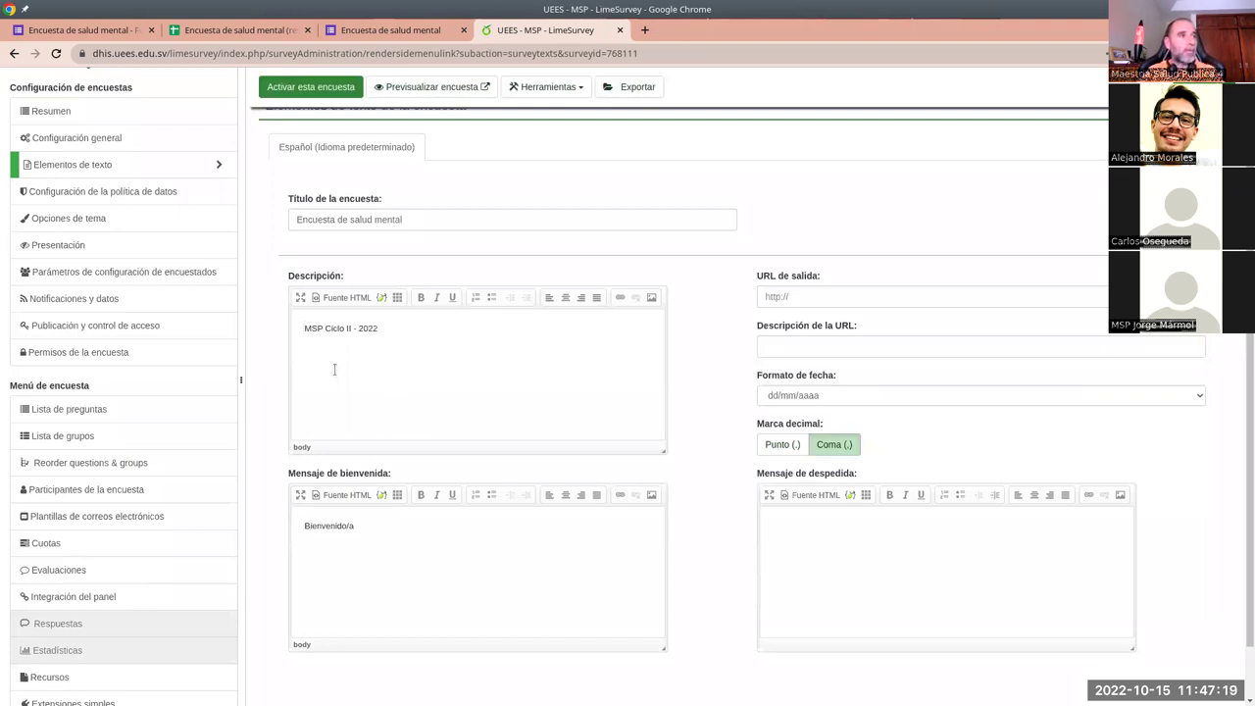
{"action": "type", "text": "UEES -"}
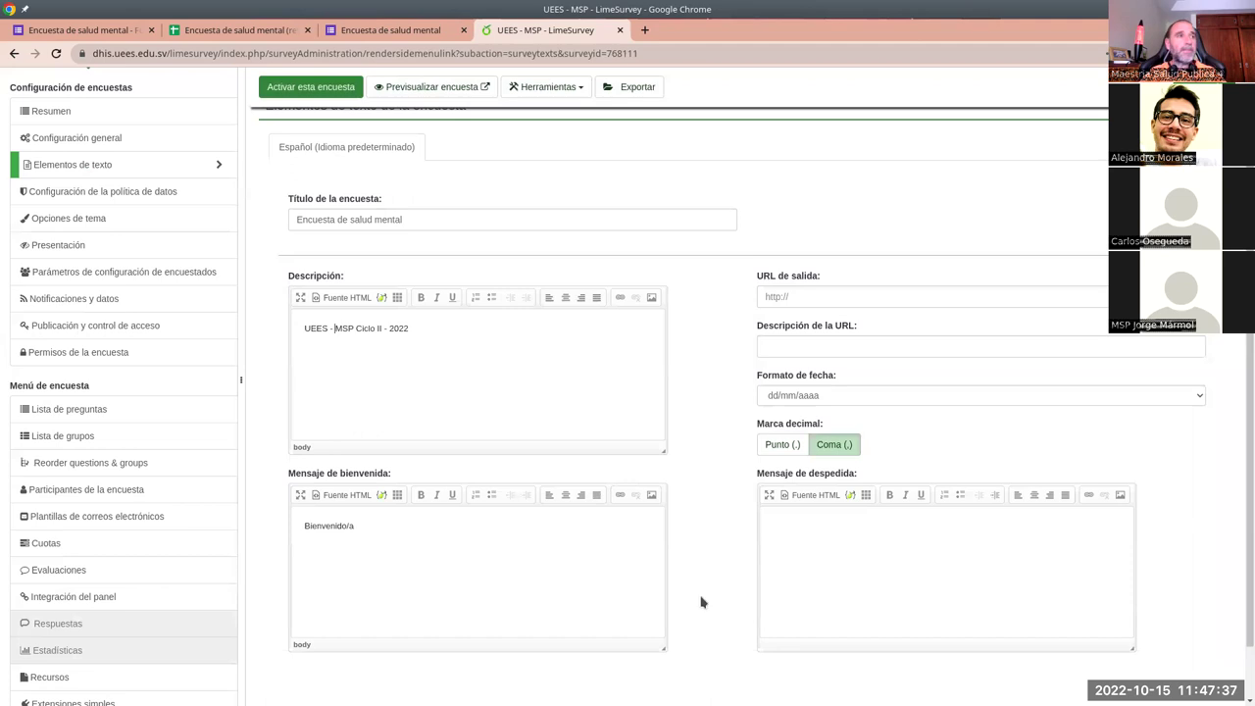
Set the survey's end message to "Muchas gracias por su colaboración".
{"action": "scroll", "coordinate": [700, 599], "scroll_direction": "down", "scroll_amount": 1}
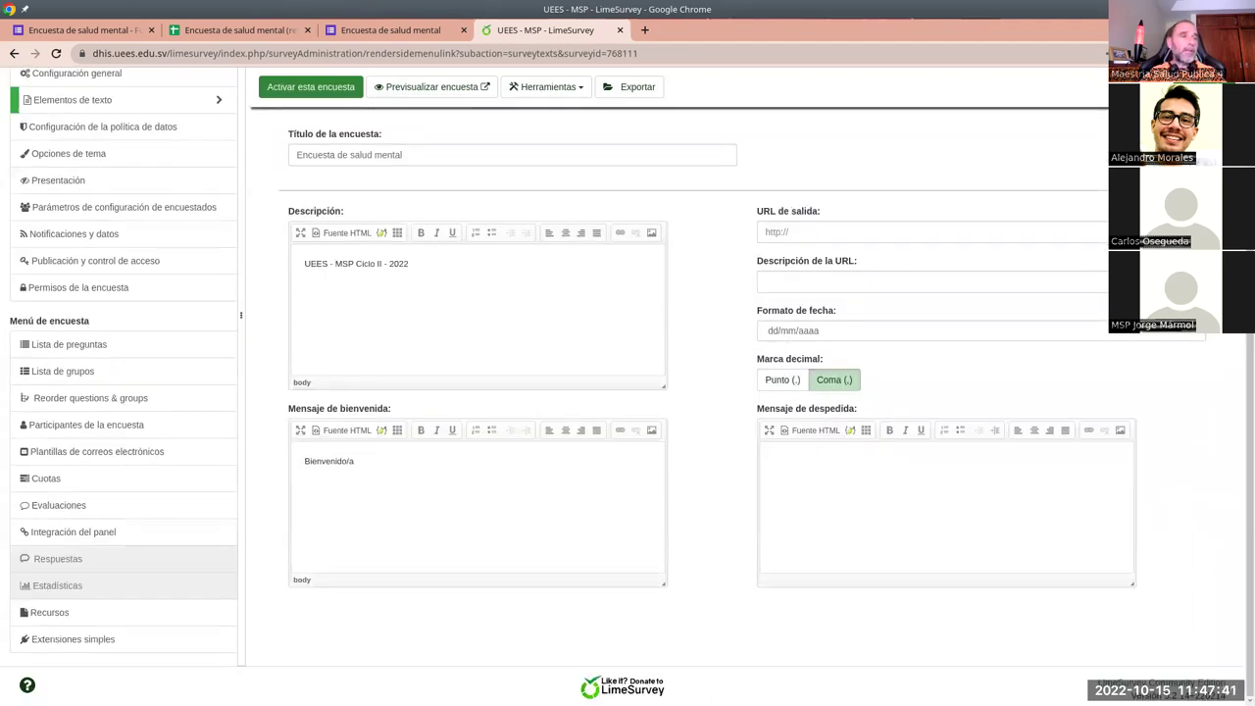
{"action": "left_click", "coordinate": [840, 508]}
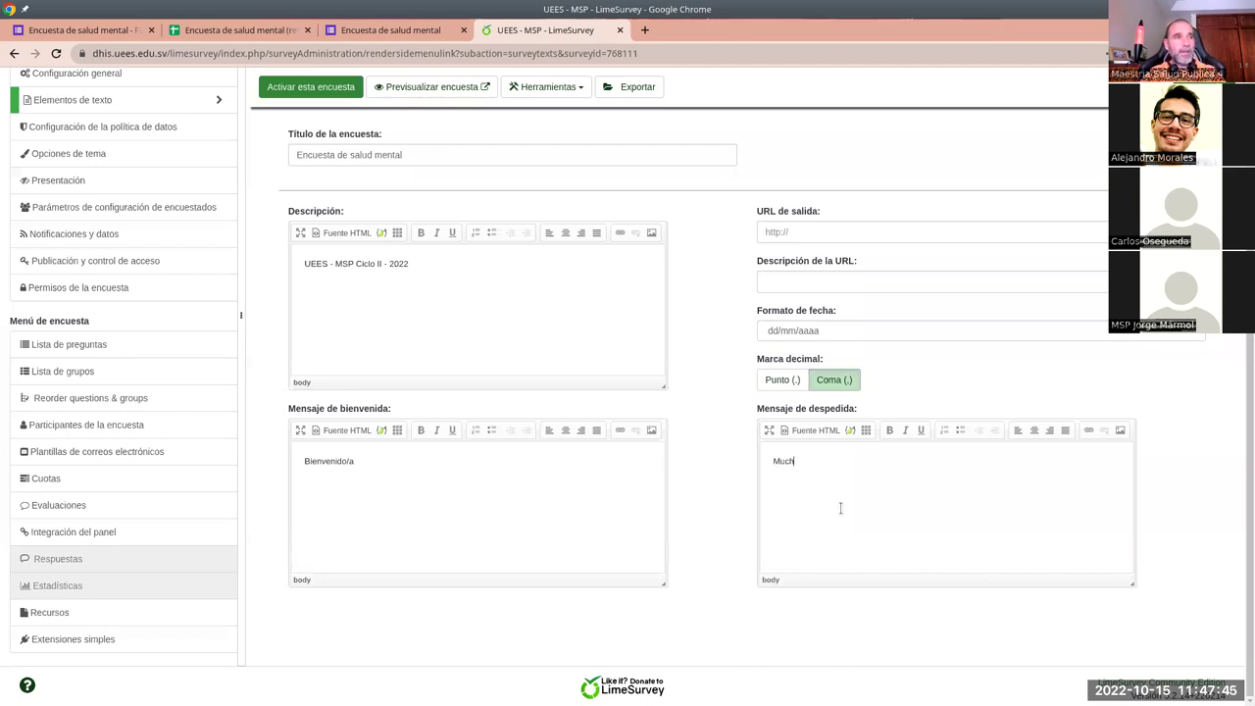
{"action": "type", "text": "Muchas gracias por"}
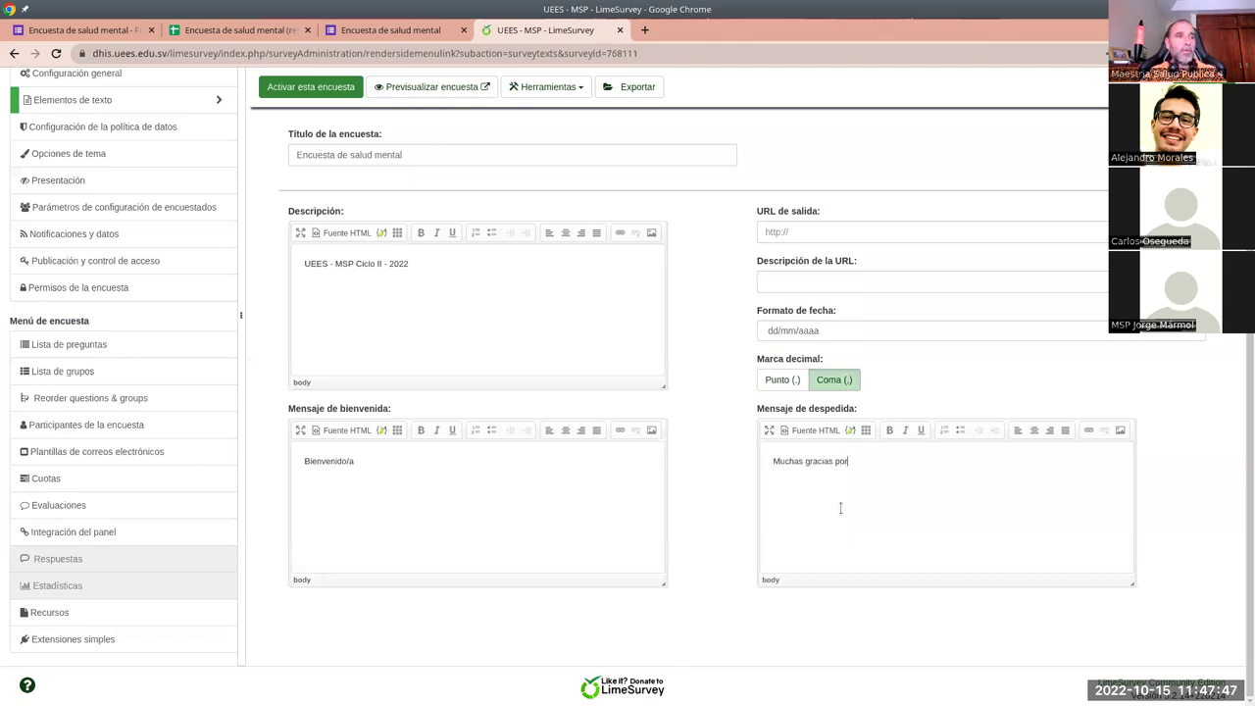
{"action": "type", "text": " su colaboración"}
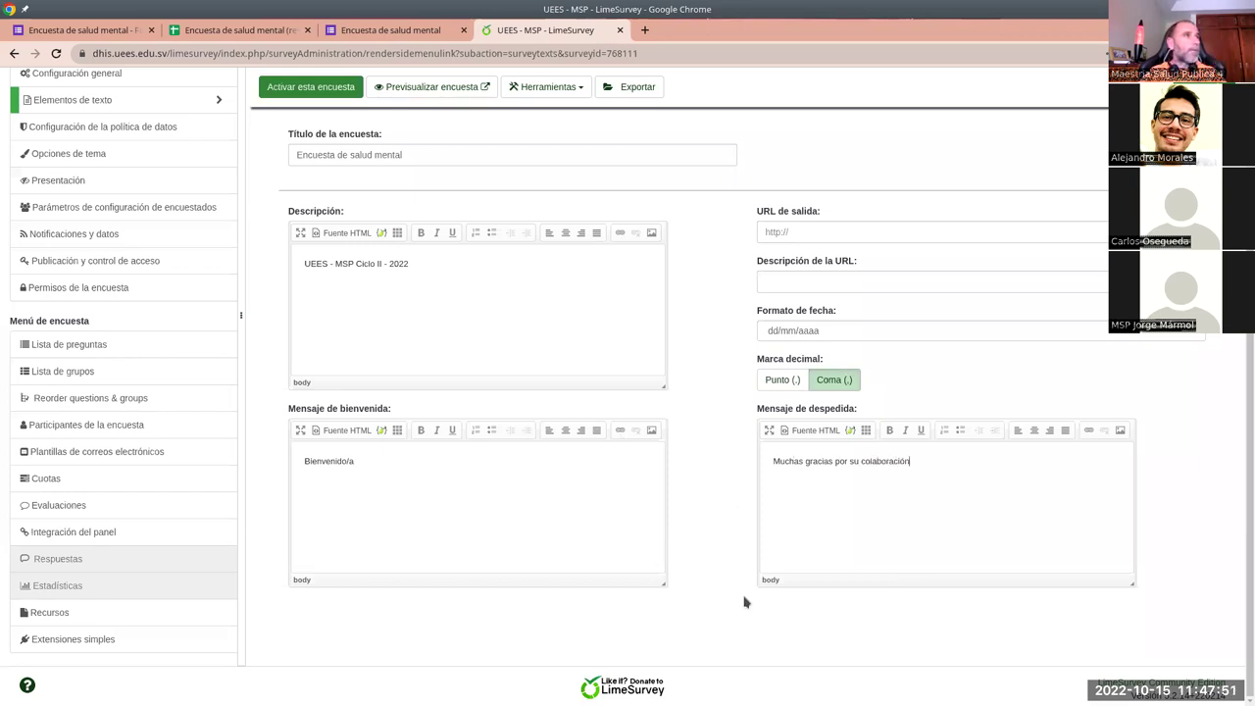
Glance at the survey's question structure, preview the survey through to its first question page, and close the preview.
{"action": "scroll", "coordinate": [708, 563], "scroll_direction": "up", "scroll_amount": 2}
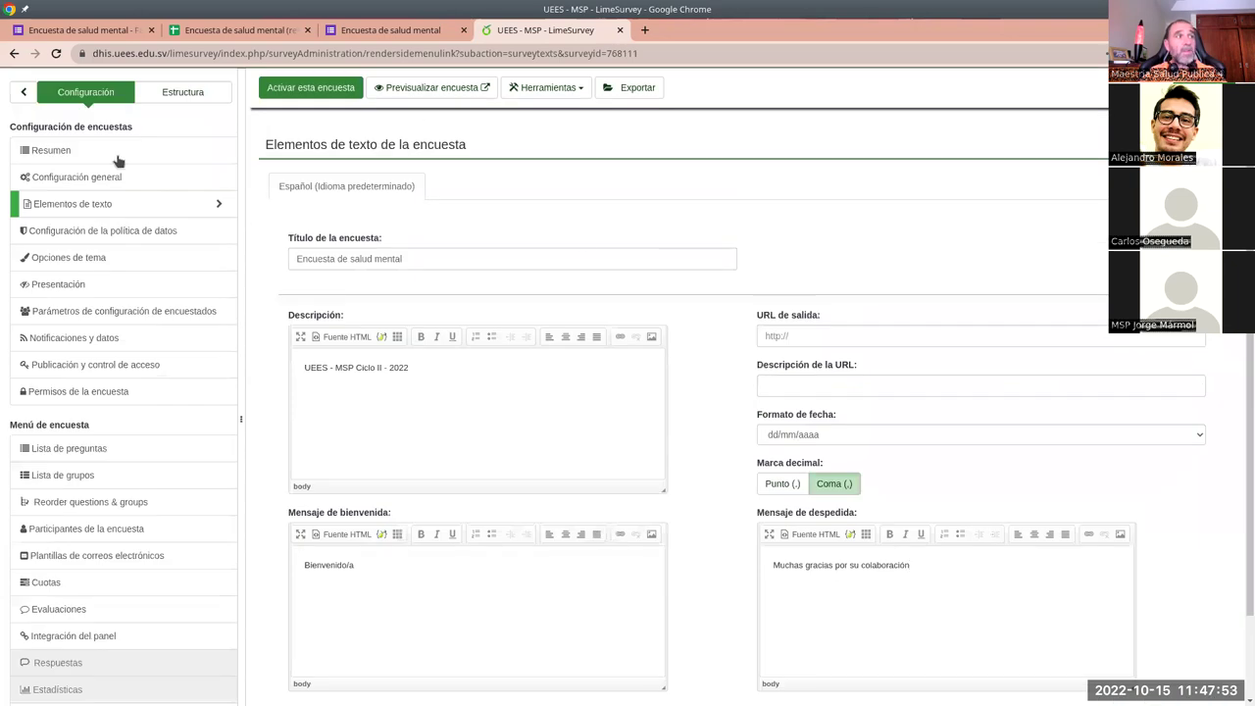
{"action": "left_click", "coordinate": [182, 98]}
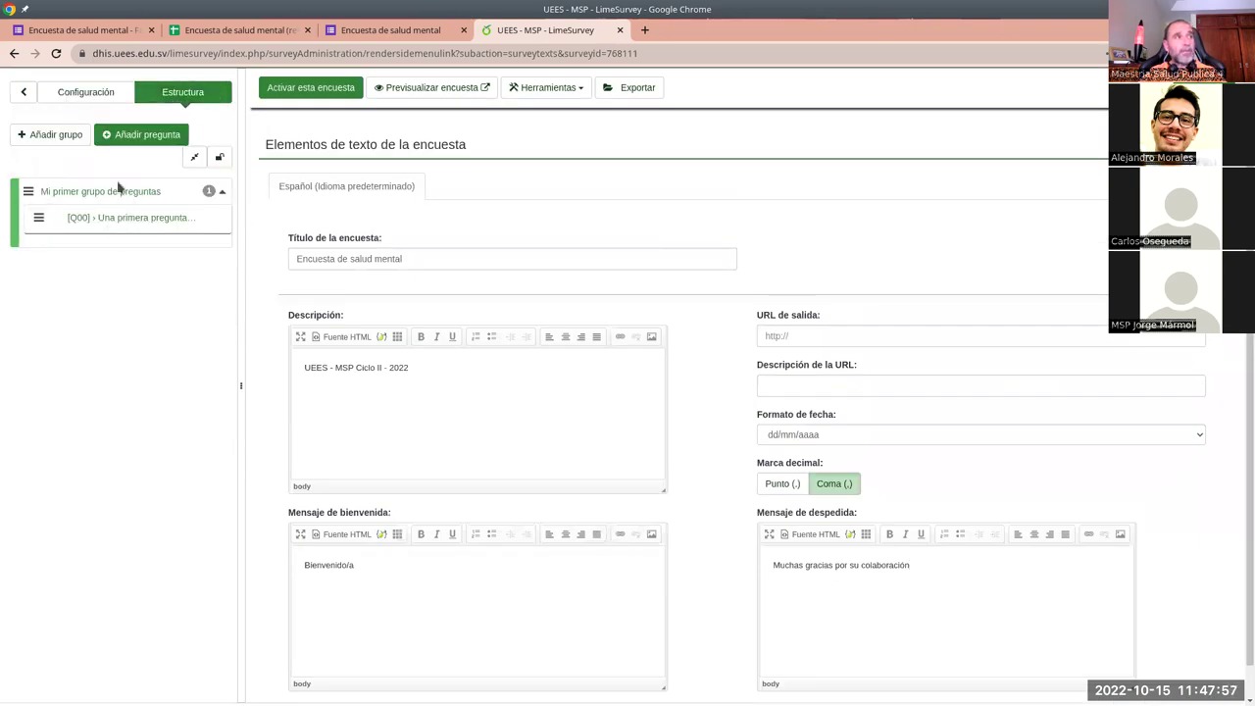
{"action": "left_click", "coordinate": [101, 95]}
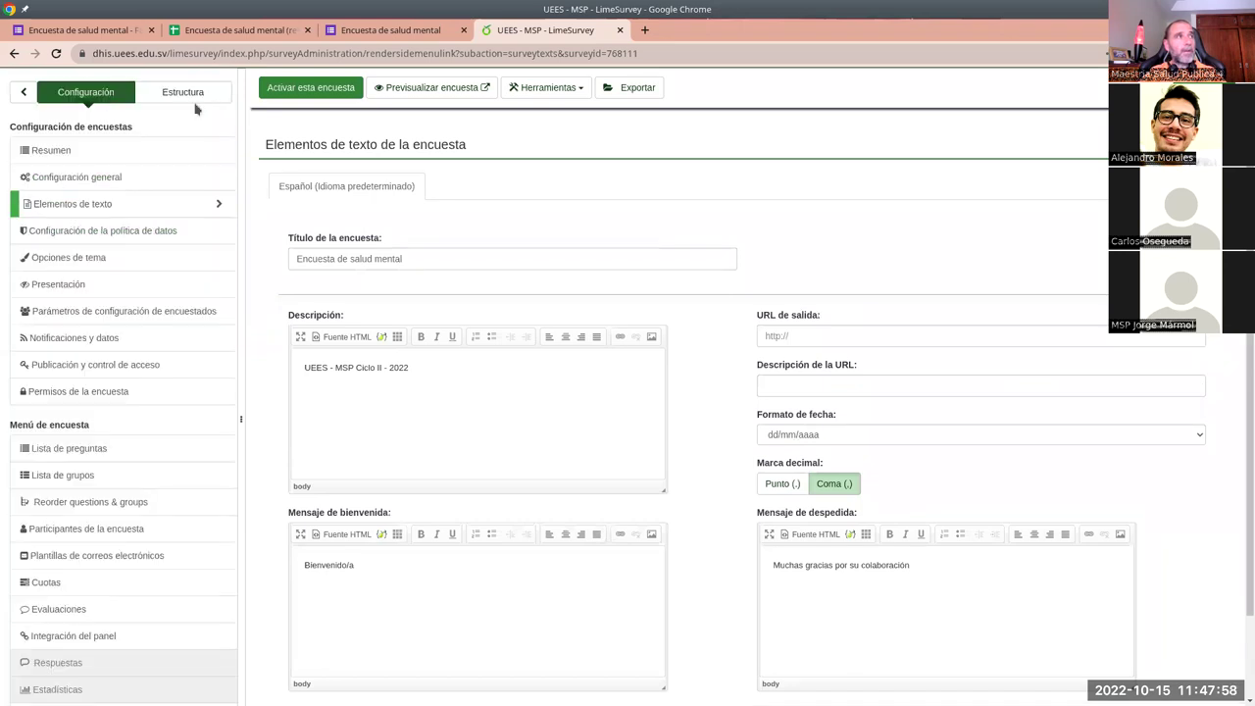
{"action": "left_click", "coordinate": [383, 88]}
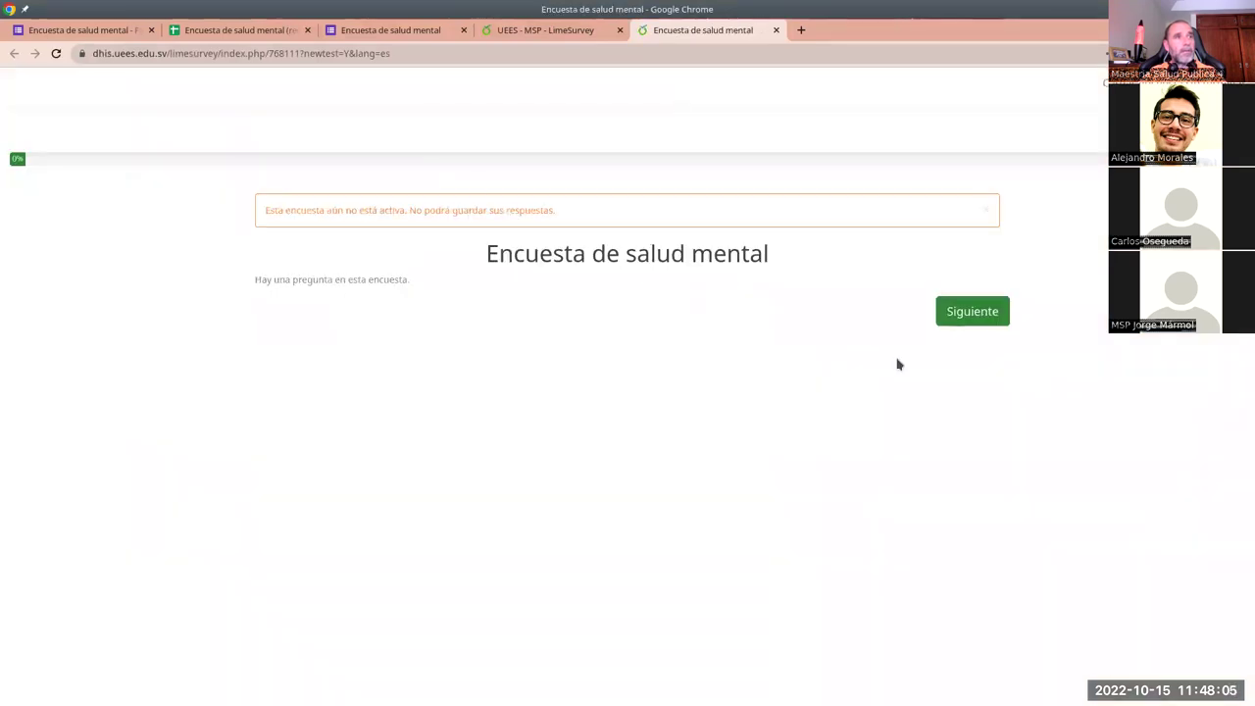
{"action": "left_click", "coordinate": [959, 324]}
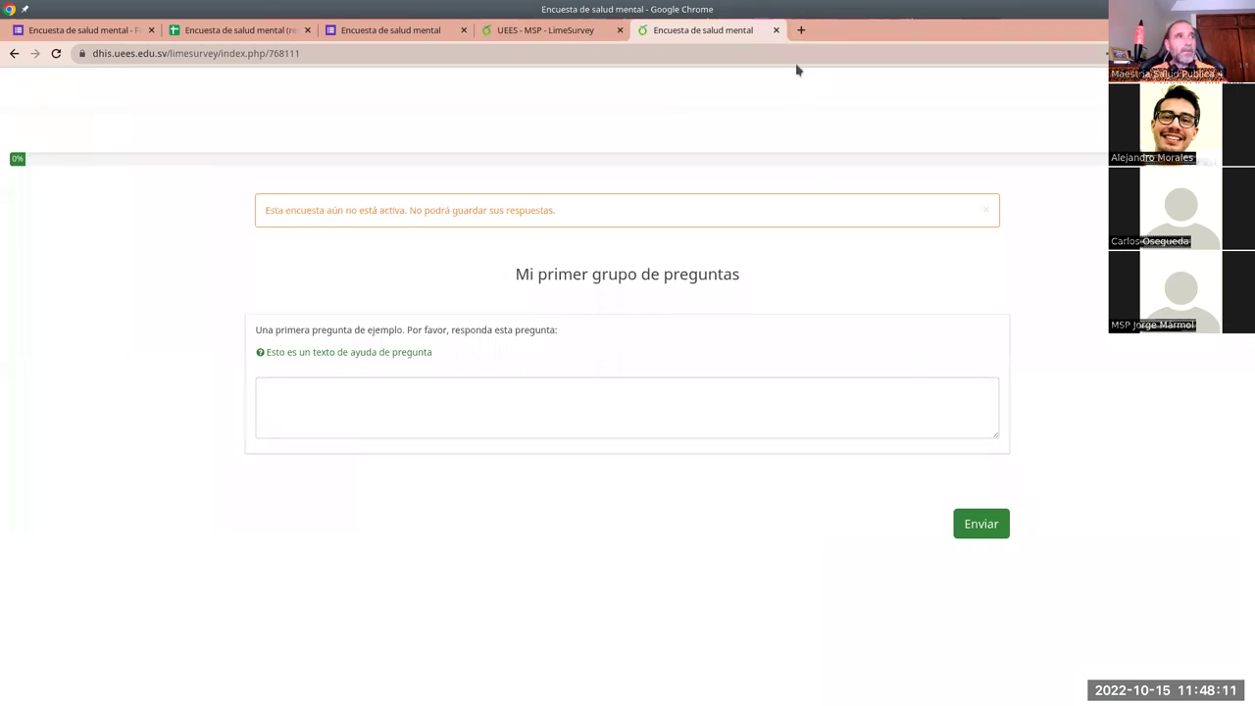
{"action": "left_click", "coordinate": [775, 31]}
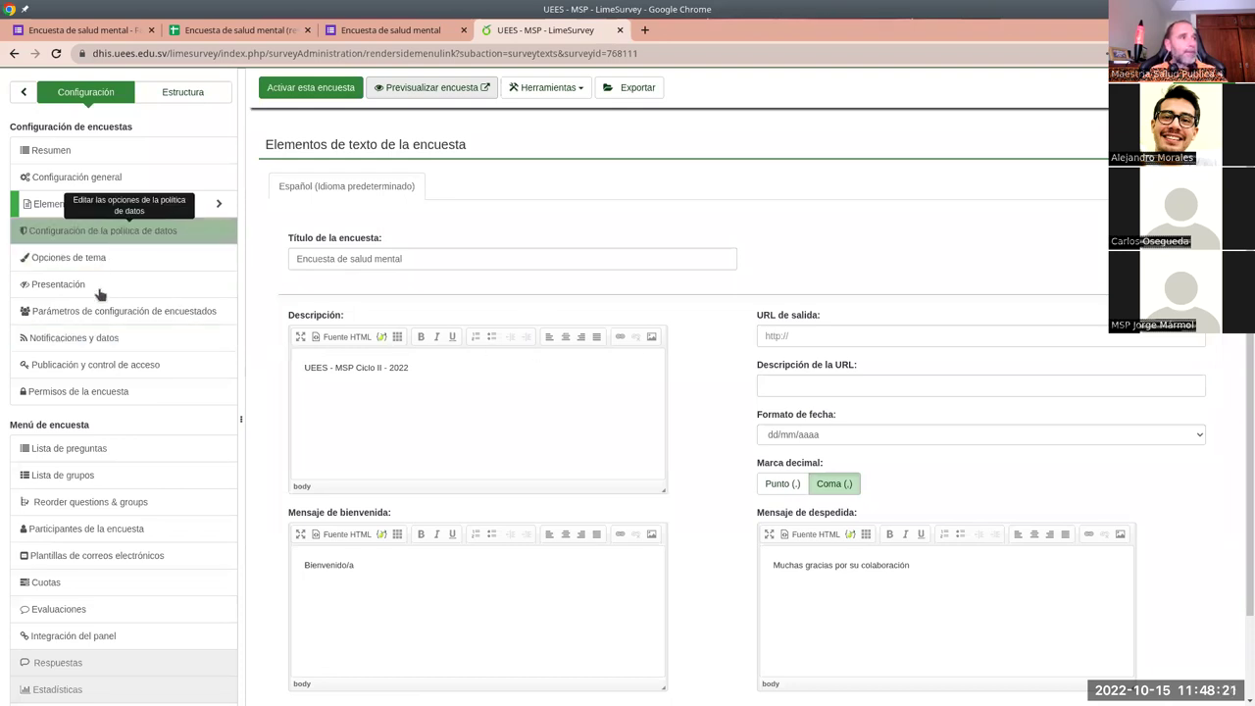
Switch anonymised responses on and back off in the survey's participant settings.
{"action": "left_click", "coordinate": [95, 318]}
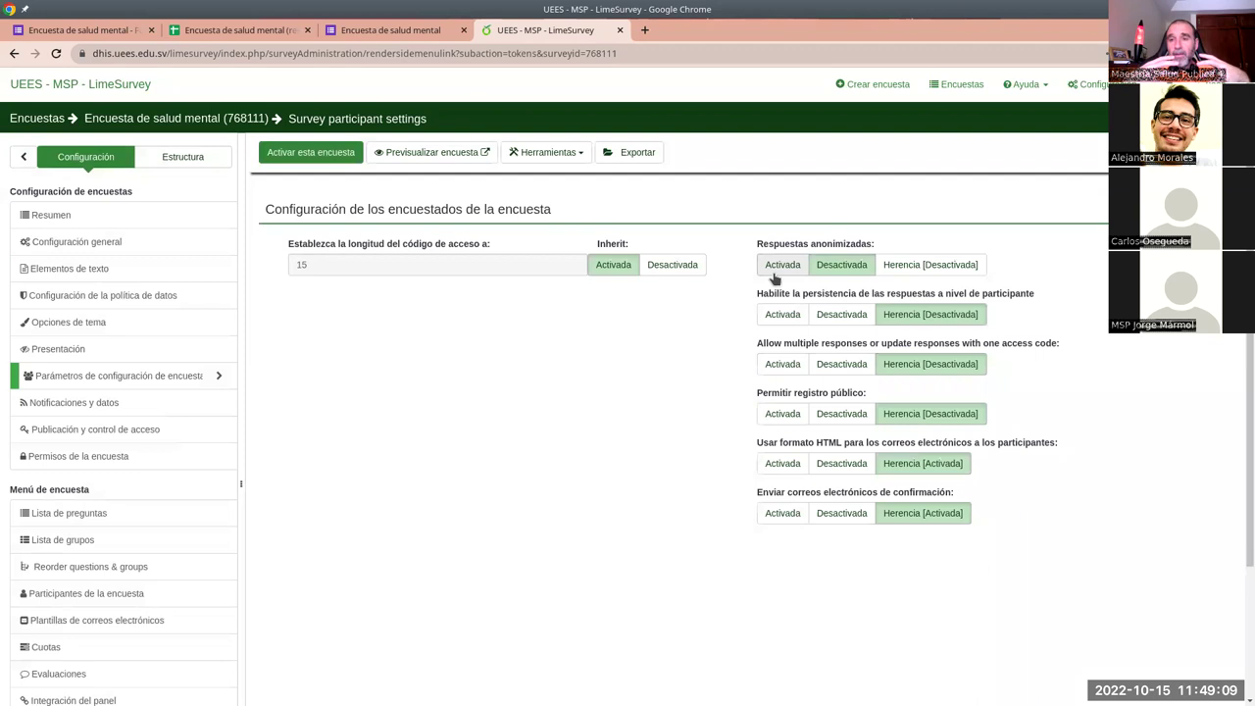
{"action": "left_click", "coordinate": [773, 271]}
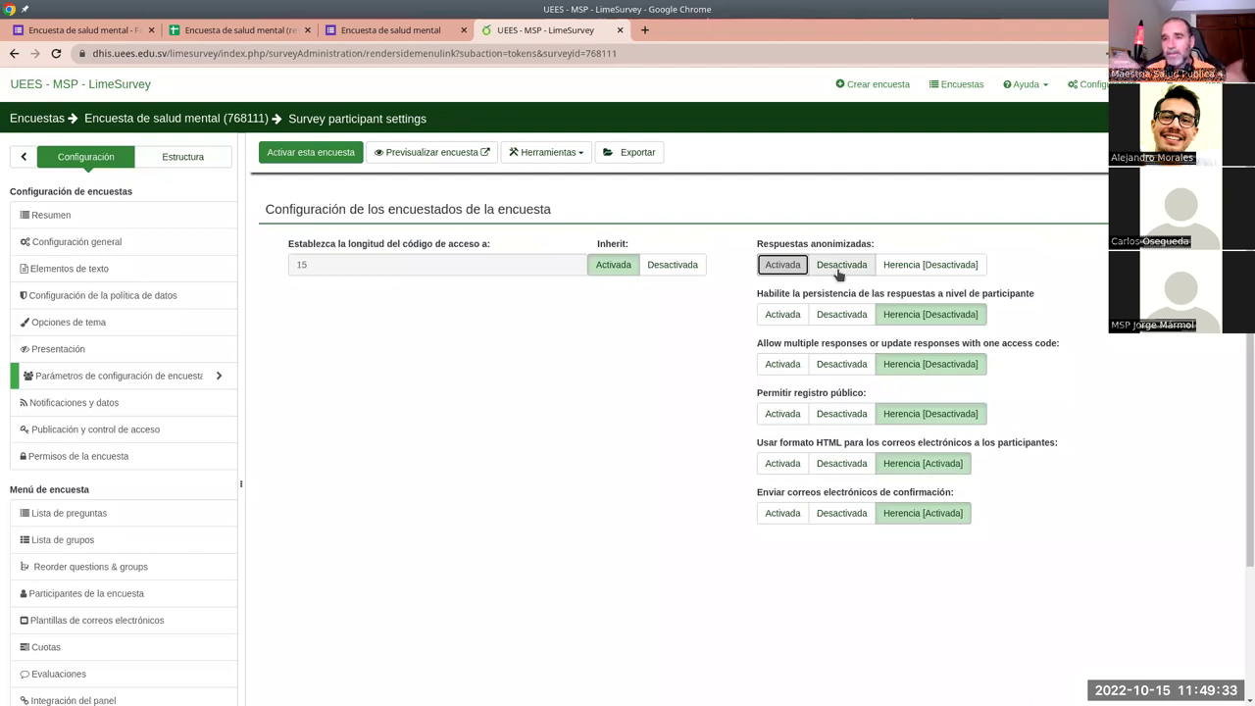
{"action": "left_click", "coordinate": [841, 267]}
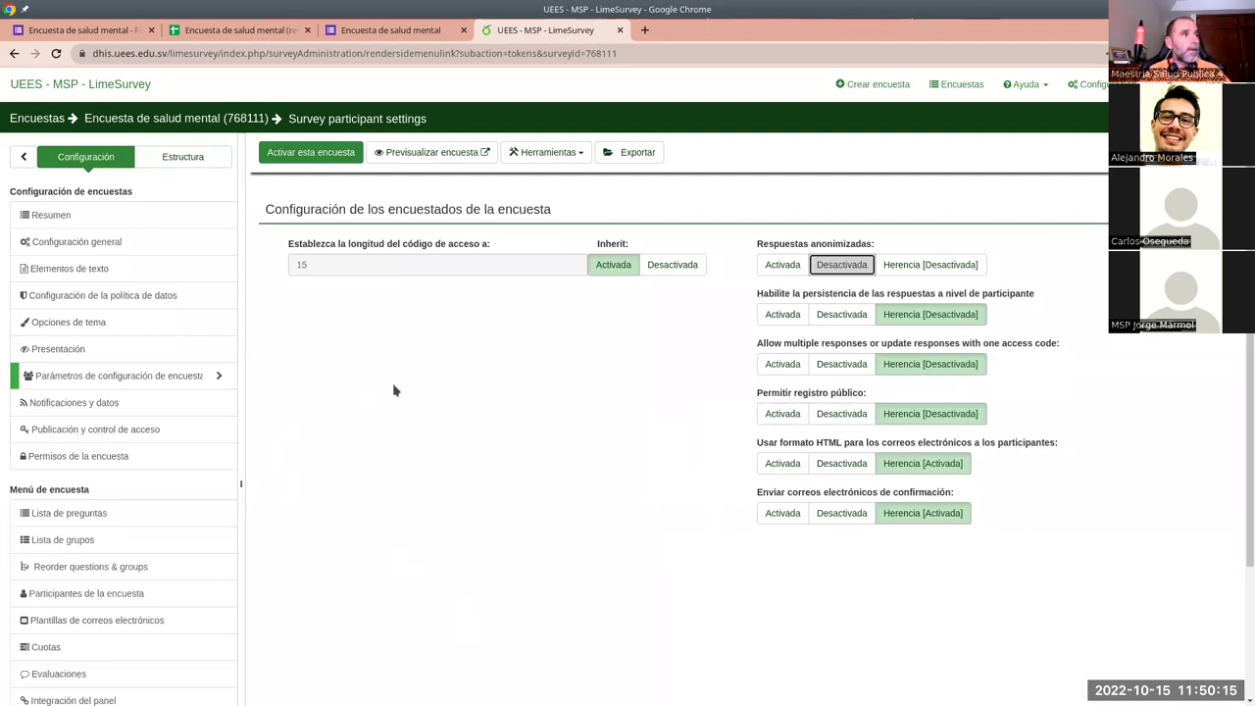
Check the public index page from the publication and access settings, and enable linking the survey on that page.
{"action": "left_click", "coordinate": [54, 433]}
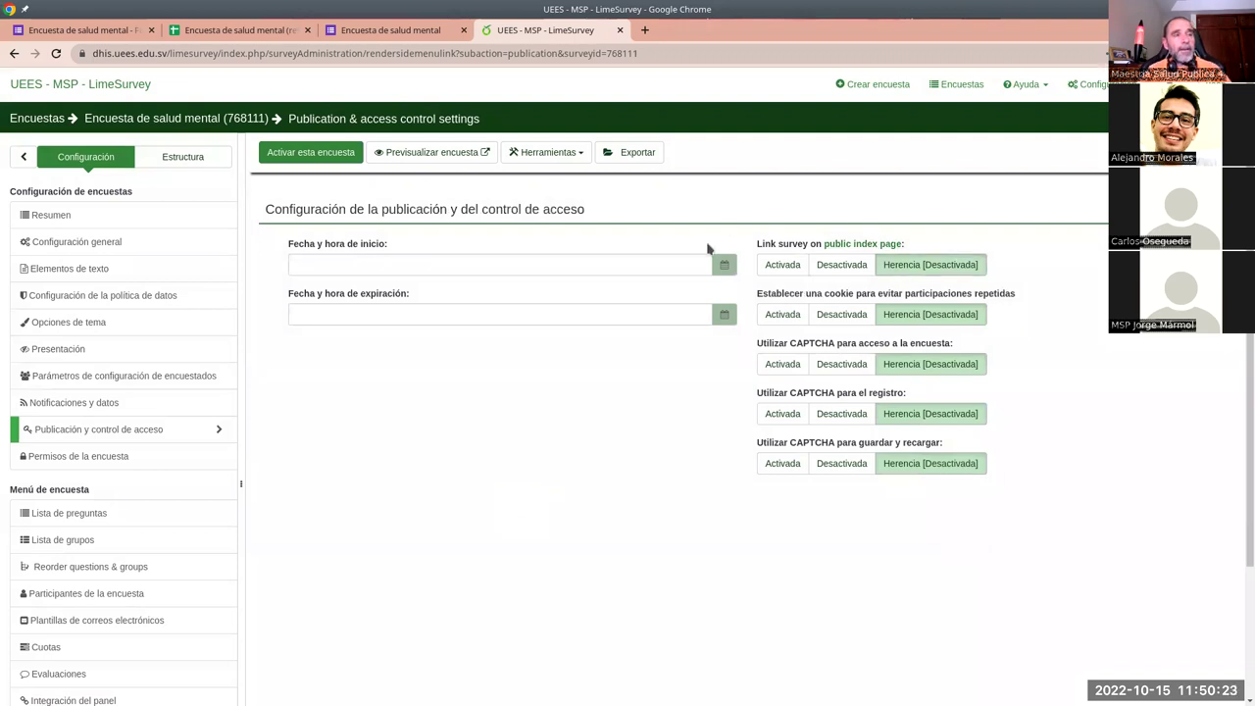
{"action": "left_click", "coordinate": [836, 244]}
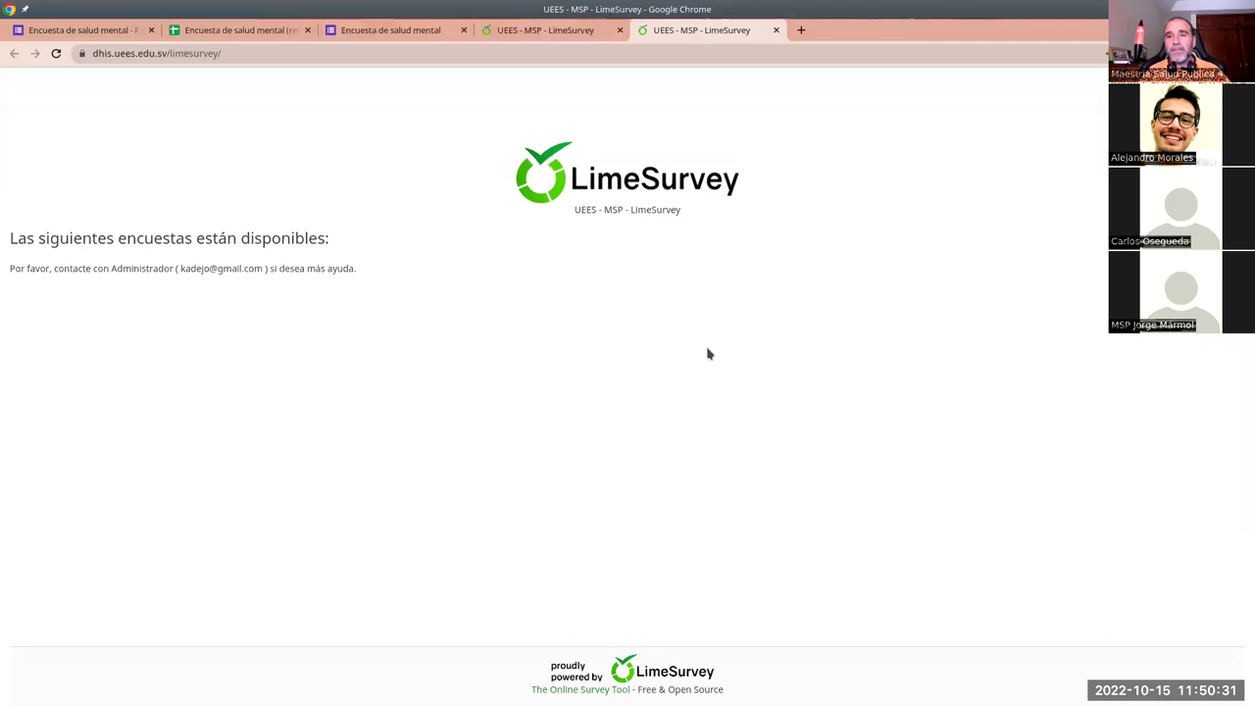
{"action": "left_click", "coordinate": [492, 34]}
{"action": "left_click", "coordinate": [784, 271]}
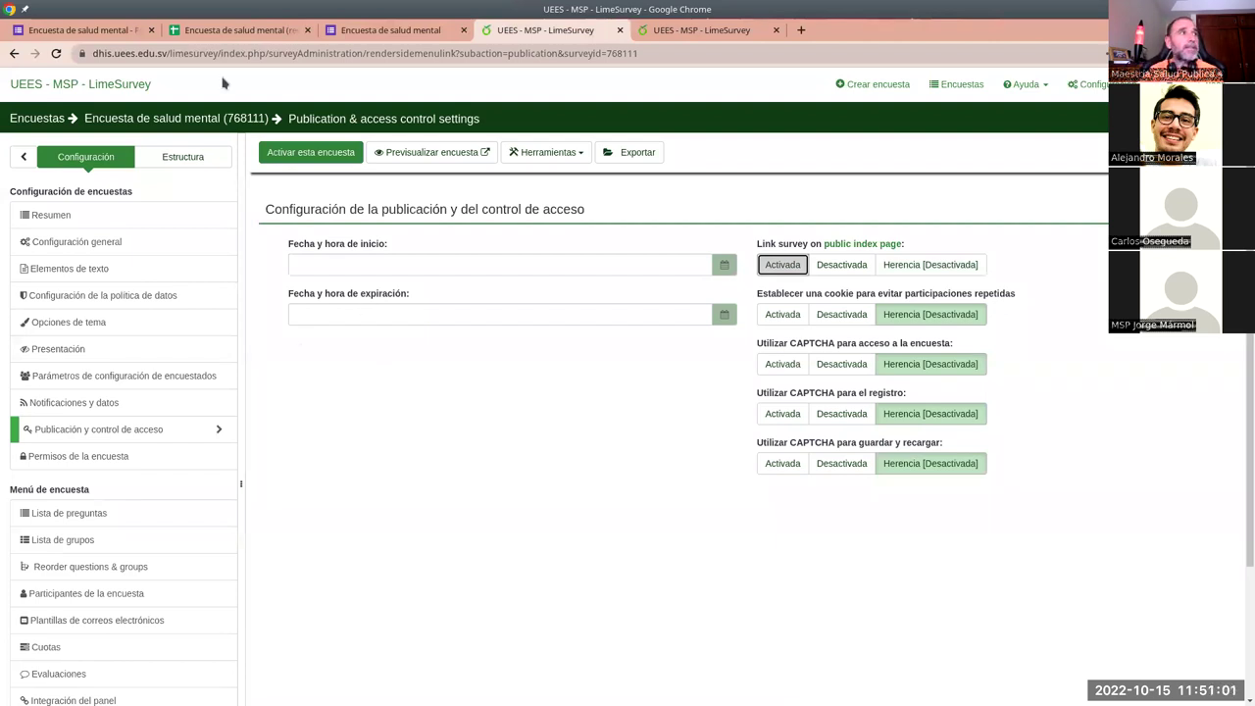
Switch to the Google Forms survey's responses, stop and resume accepting responses, and return to the LimeSurvey publication settings.
{"action": "left_click", "coordinate": [93, 30]}
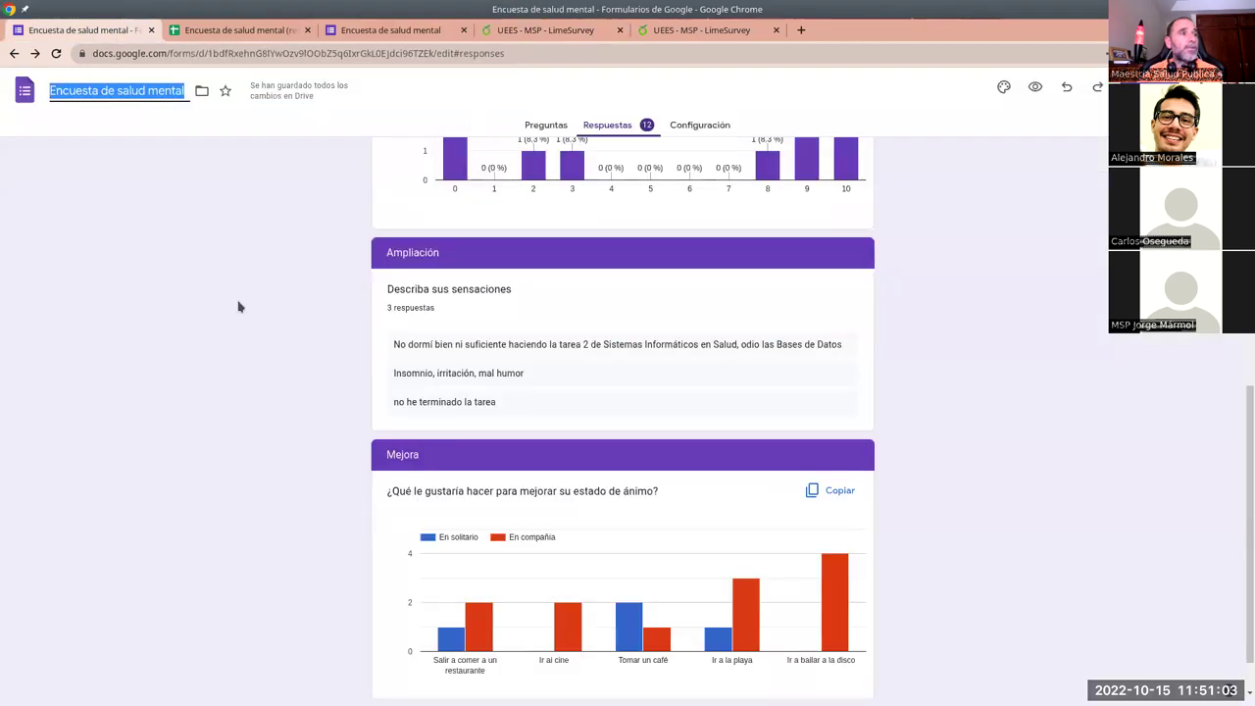
{"action": "scroll", "coordinate": [620, 207], "scroll_direction": "up", "scroll_amount": 2}
{"action": "scroll", "coordinate": [981, 289], "scroll_direction": "up", "scroll_amount": 4}
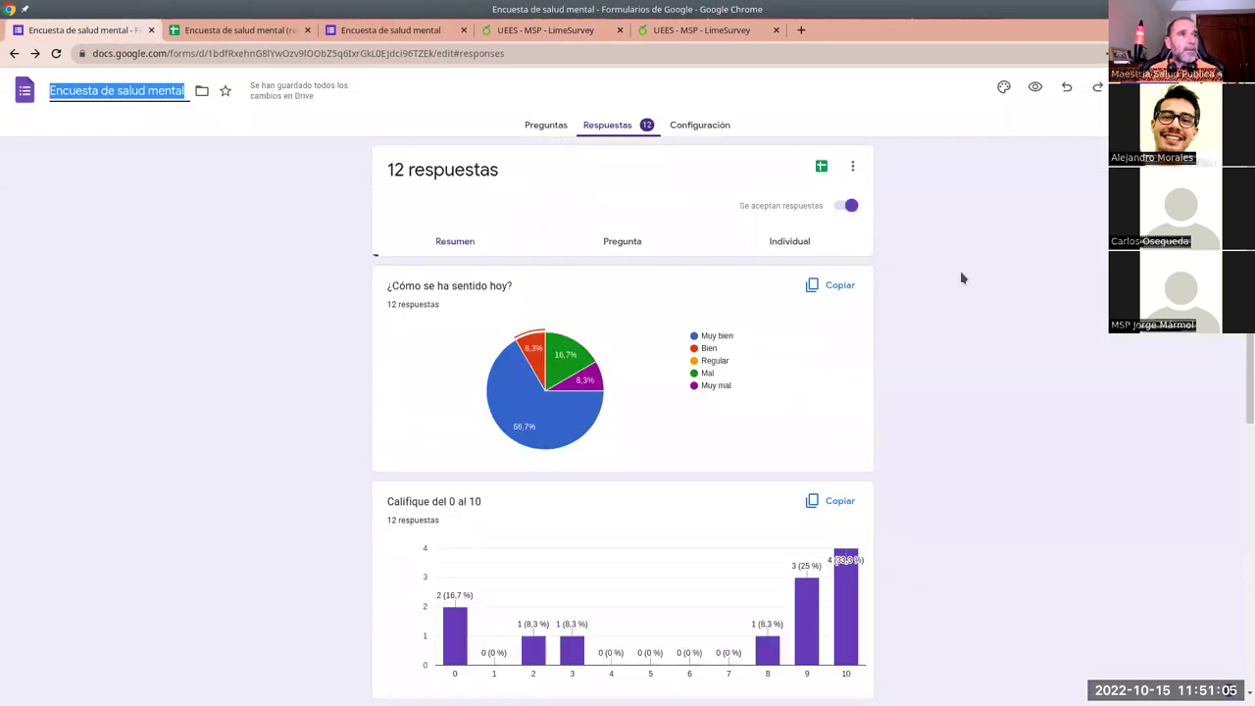
{"action": "left_click", "coordinate": [839, 208]}
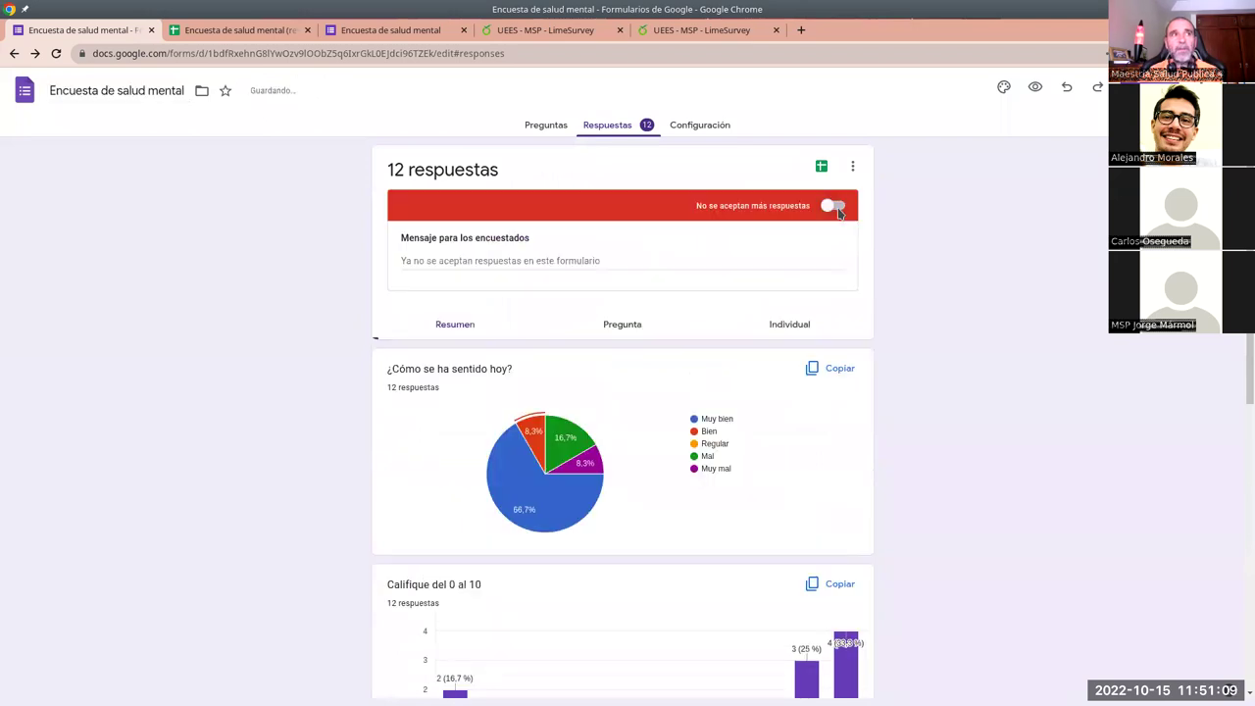
{"action": "left_click", "coordinate": [838, 209]}
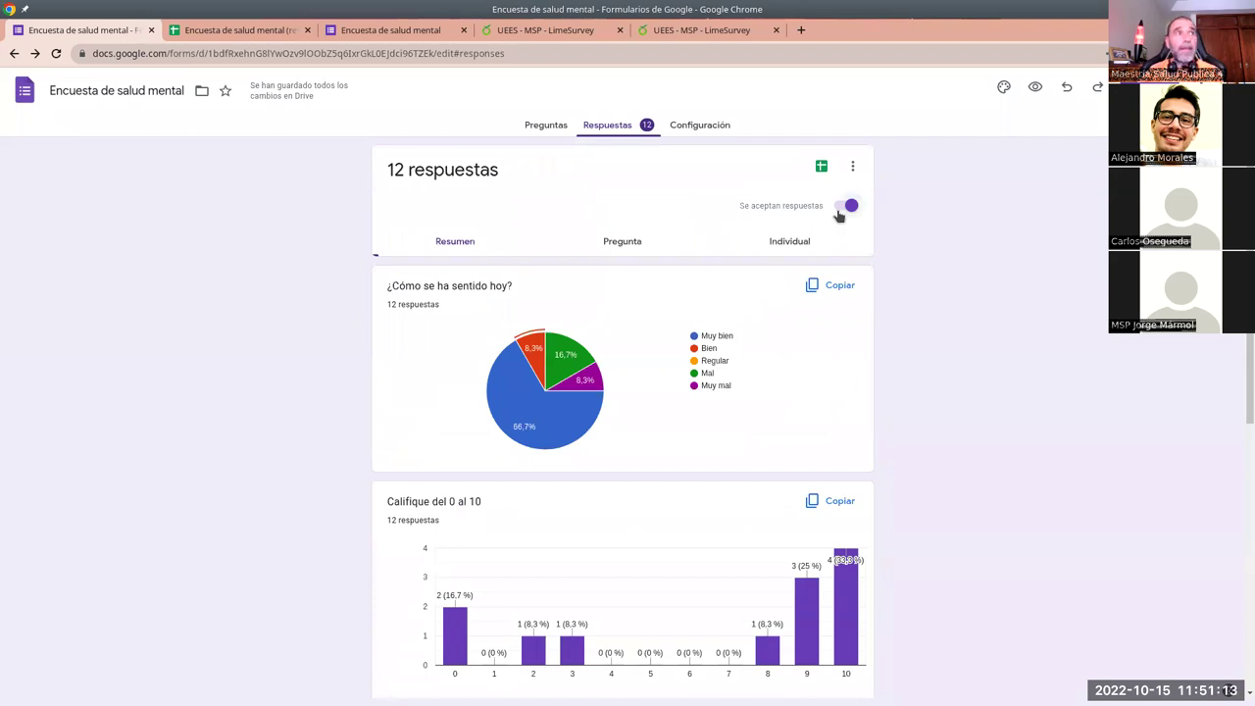
{"action": "left_click", "coordinate": [495, 39]}
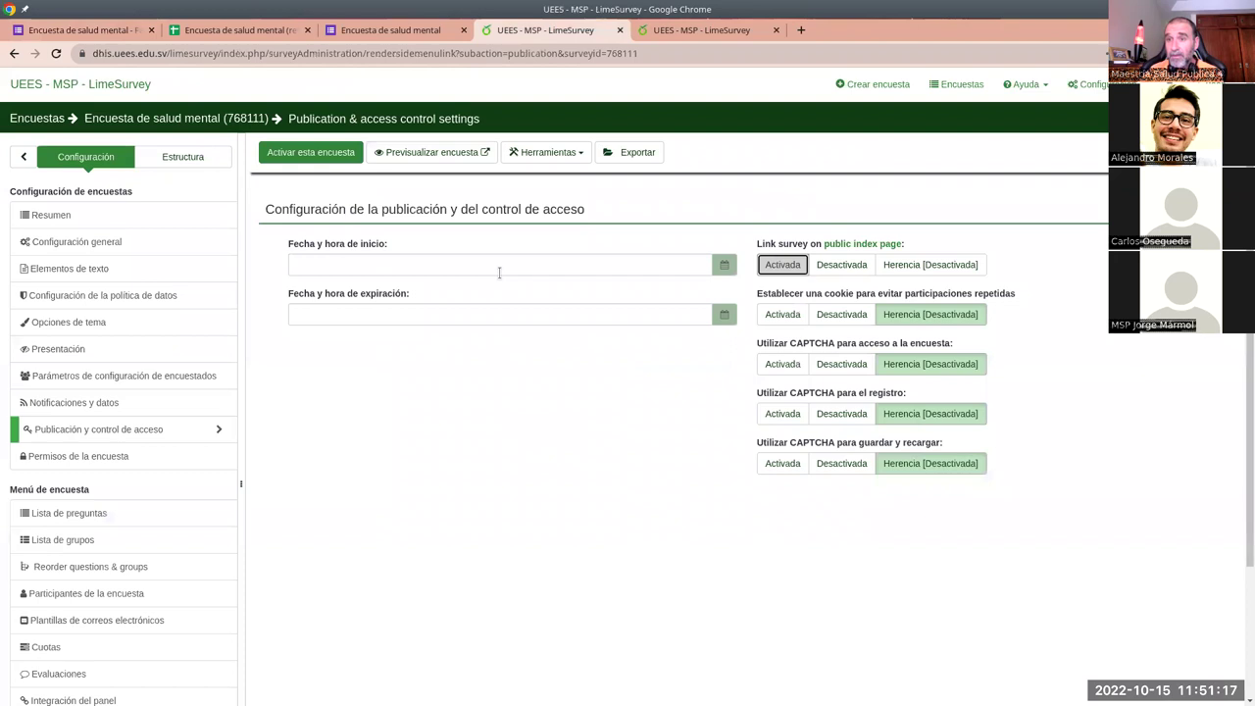
Try 15/10/2022 11:51 as both the survey's start and expiration date and time, and clear both fields.
{"action": "left_click", "coordinate": [445, 264]}
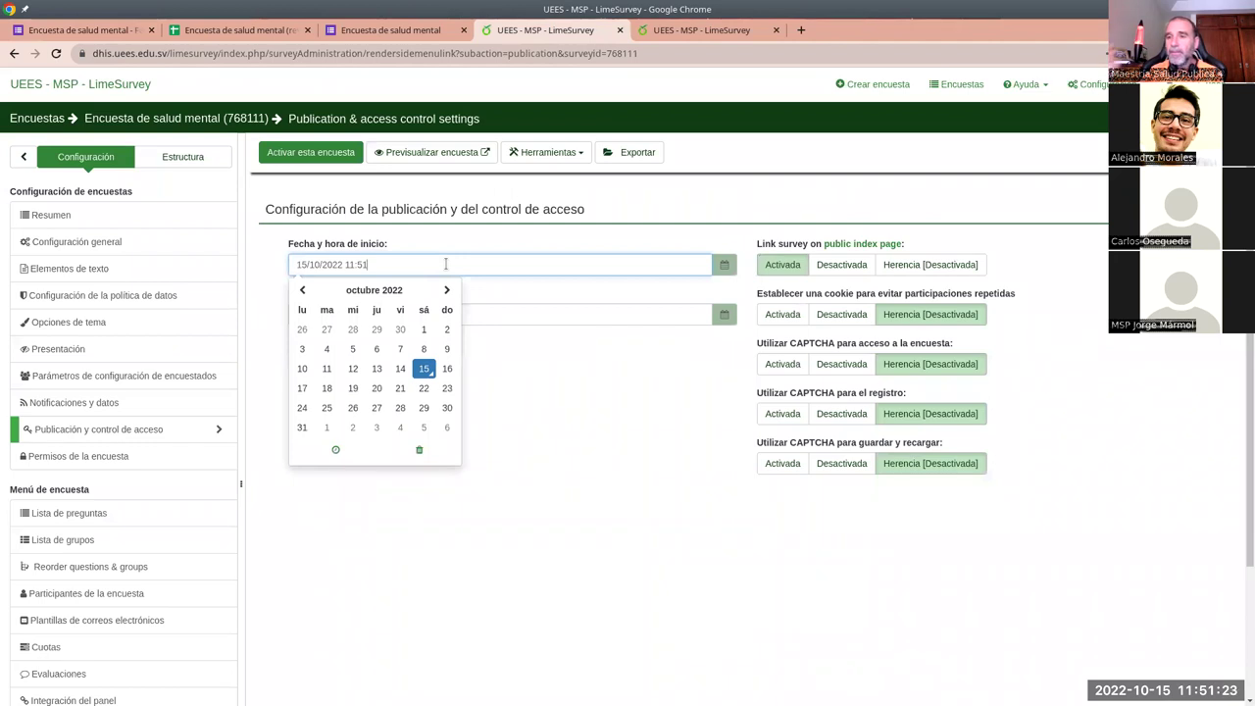
{"action": "left_click", "coordinate": [589, 314]}
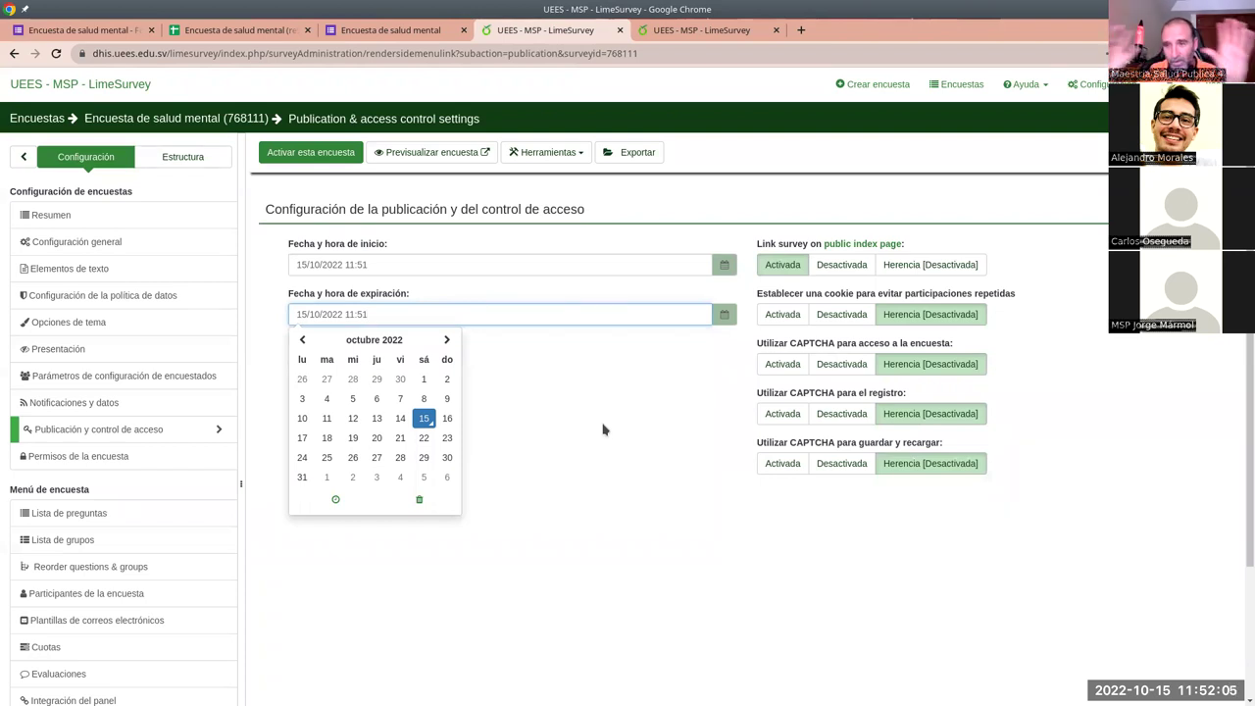
{"action": "left_click", "coordinate": [510, 380]}
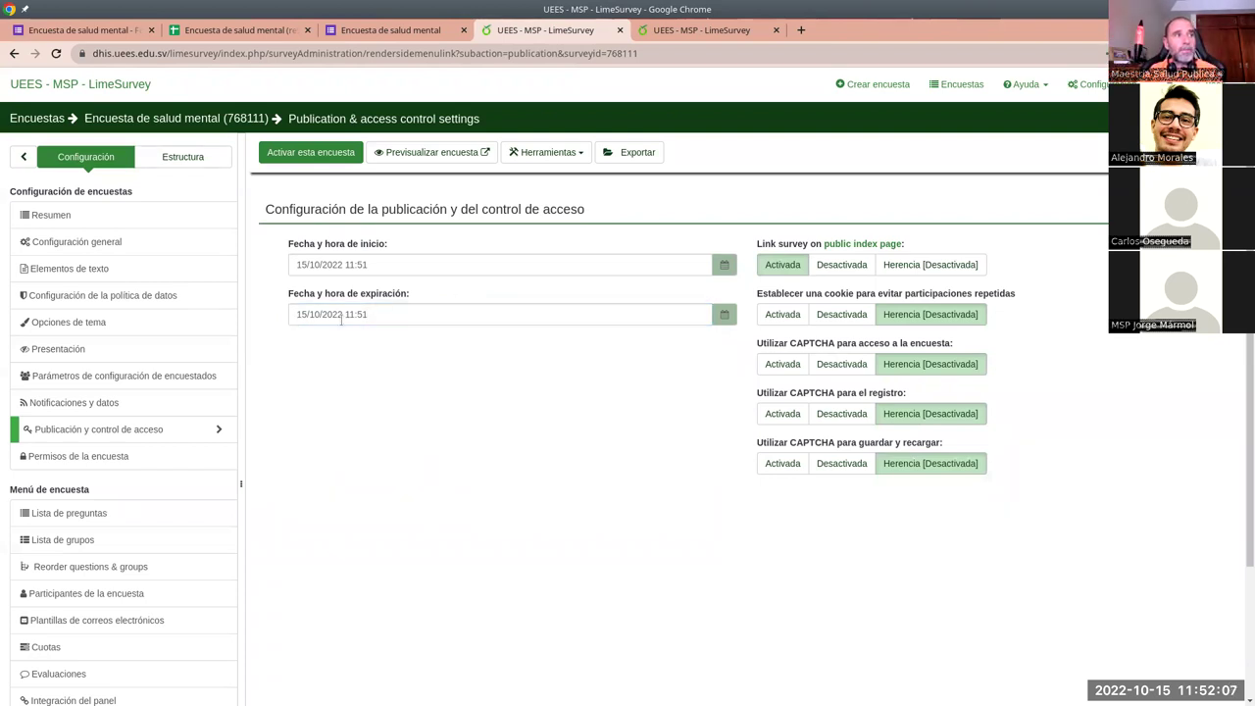
{"action": "left_click", "coordinate": [451, 265]}
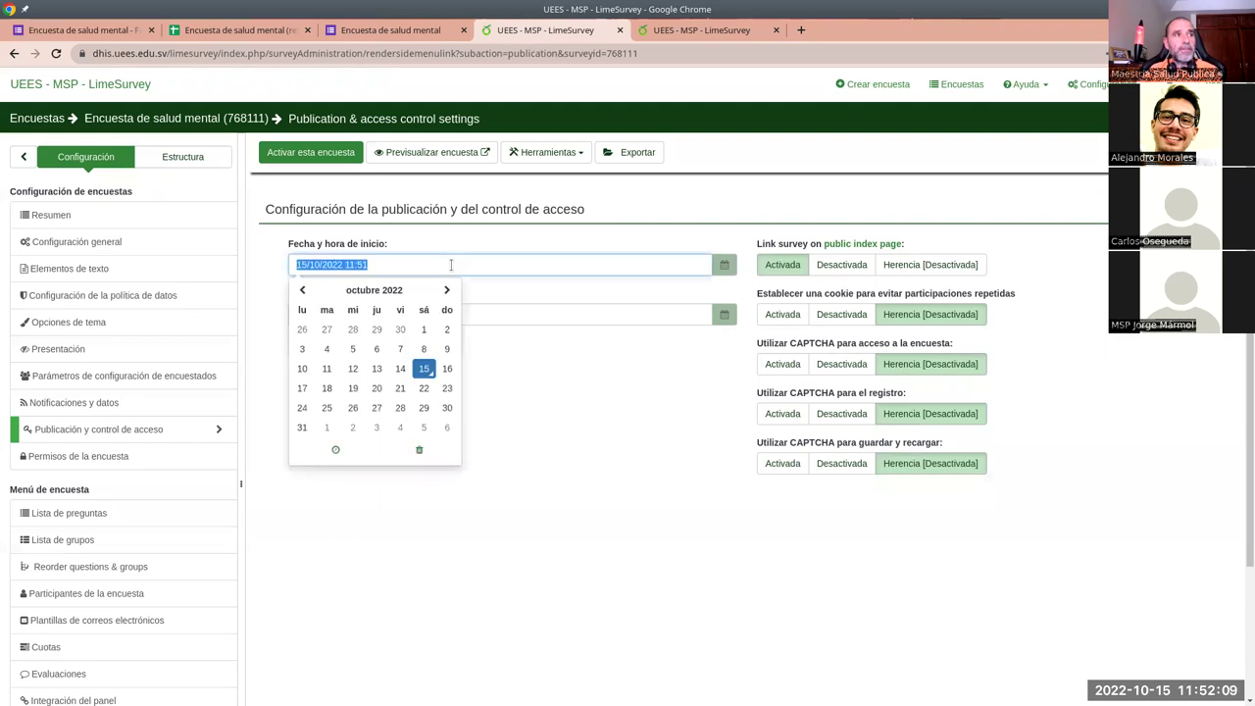
{"action": "key", "text": "BackSpace"}
{"action": "left_click", "coordinate": [620, 316]}
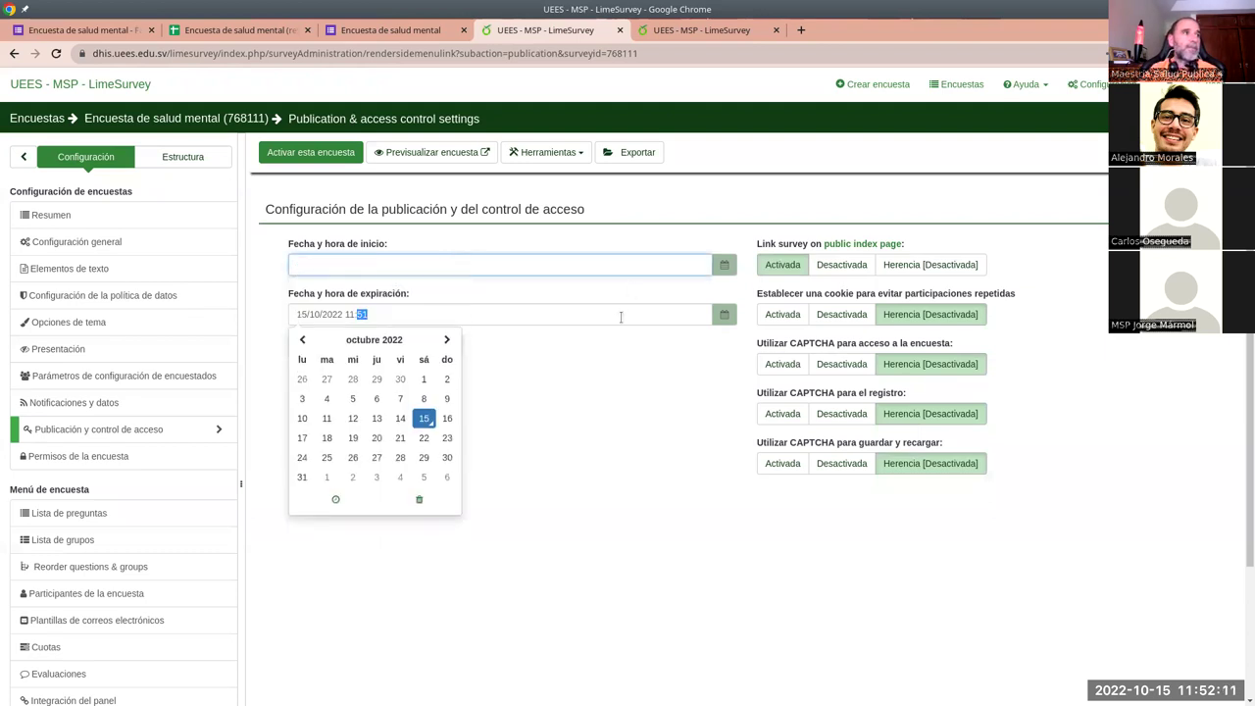
{"action": "key", "text": "BackSpace"}
{"action": "left_click", "coordinate": [617, 409]}
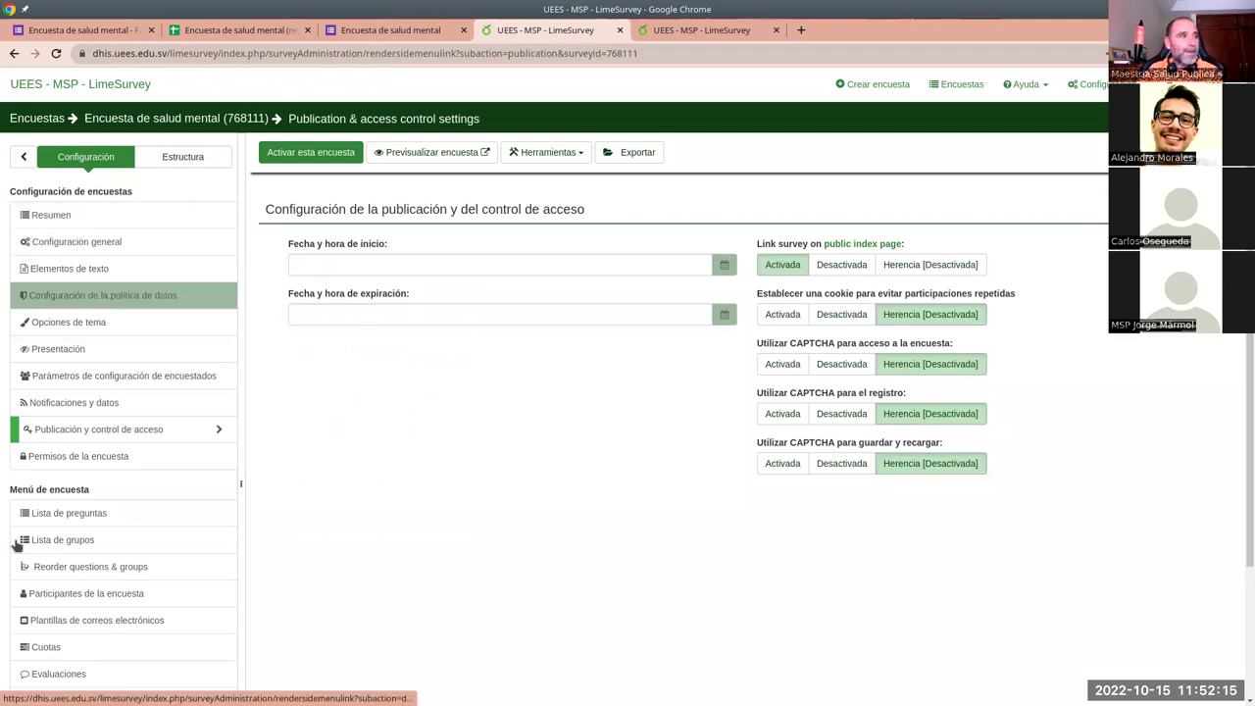
Open the question group "Mi primer grupo de preguntas" in the survey structure.
{"action": "left_click", "coordinate": [44, 647]}
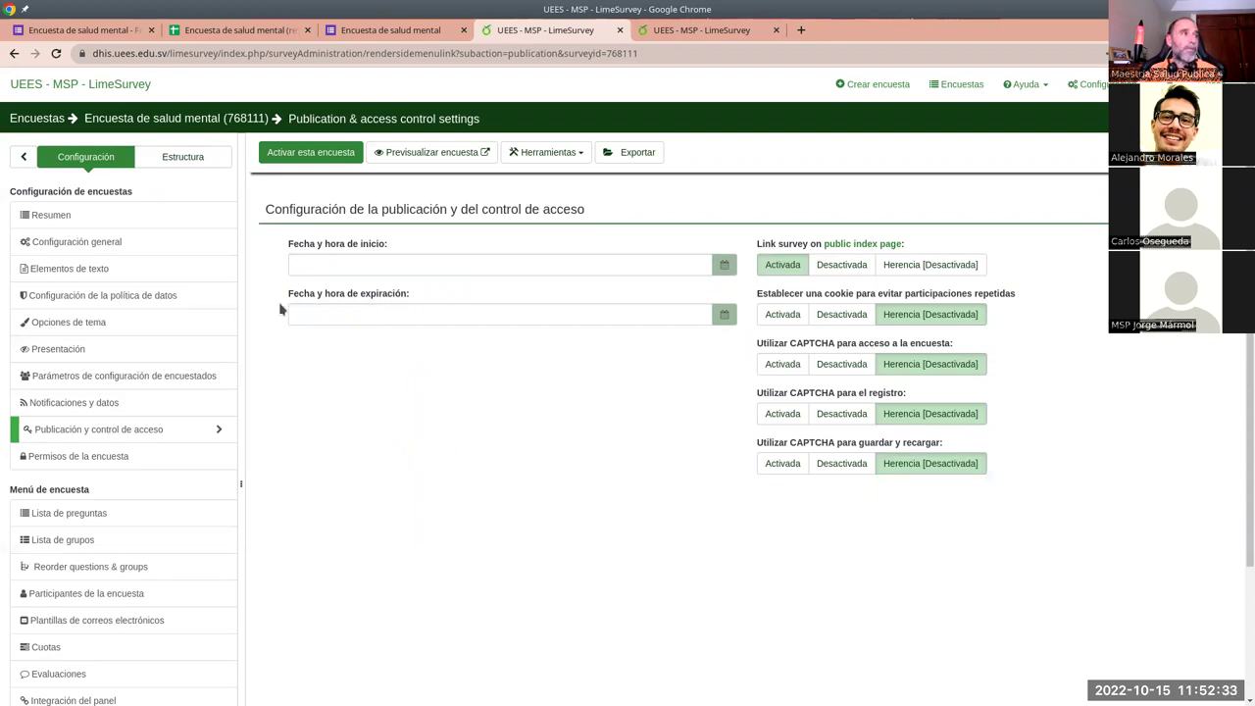
{"action": "left_click", "coordinate": [195, 165]}
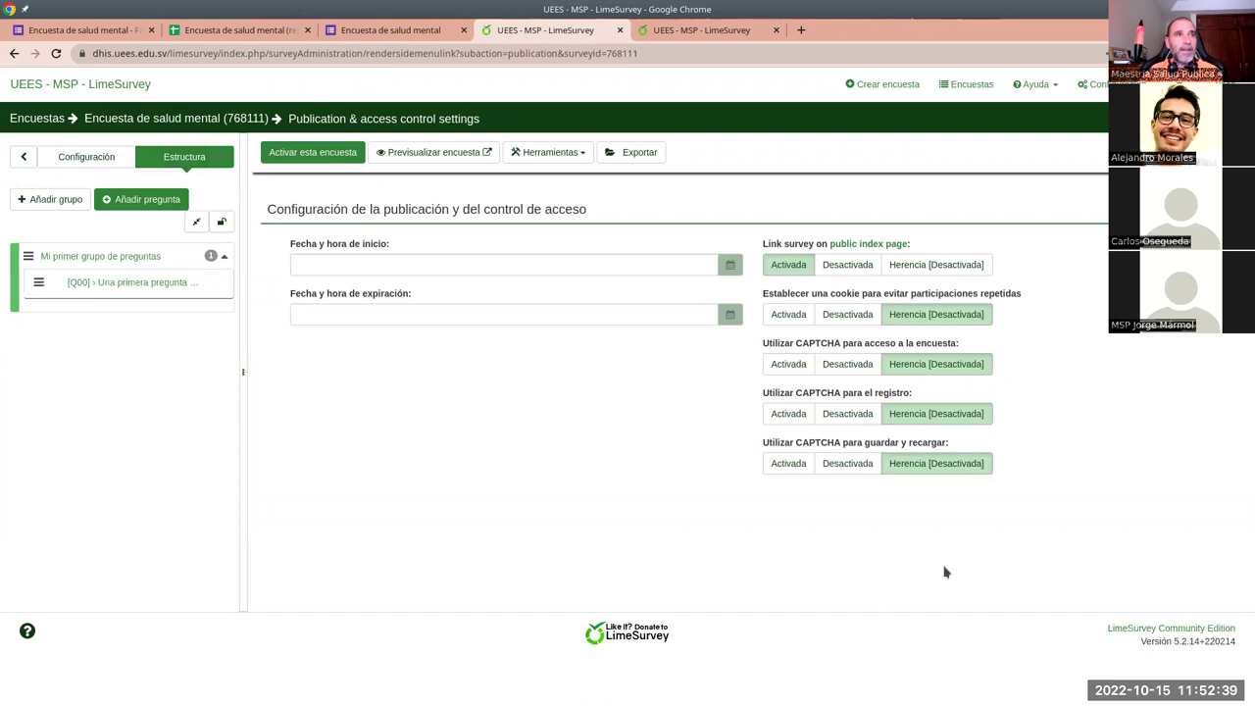
{"action": "left_click", "coordinate": [70, 261]}
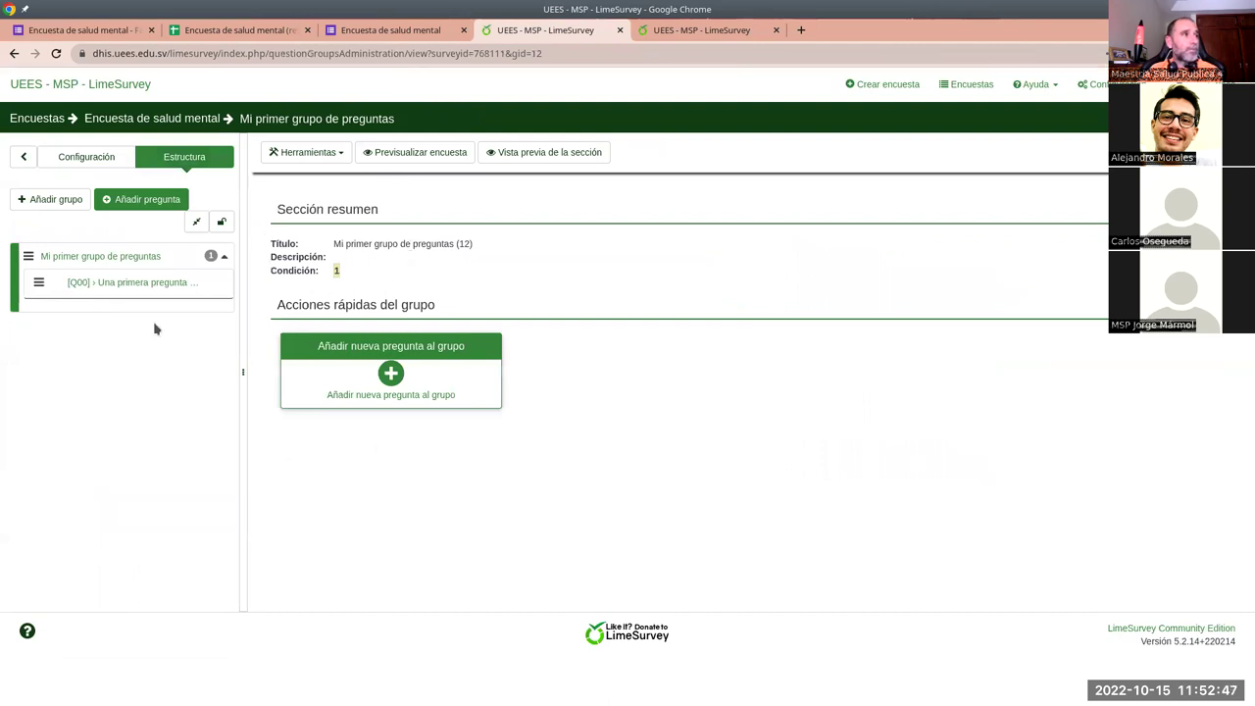
Open the example question Q00 for editing and switch its question type to the single-answer type Lista (Radio).
{"action": "left_click", "coordinate": [137, 286]}
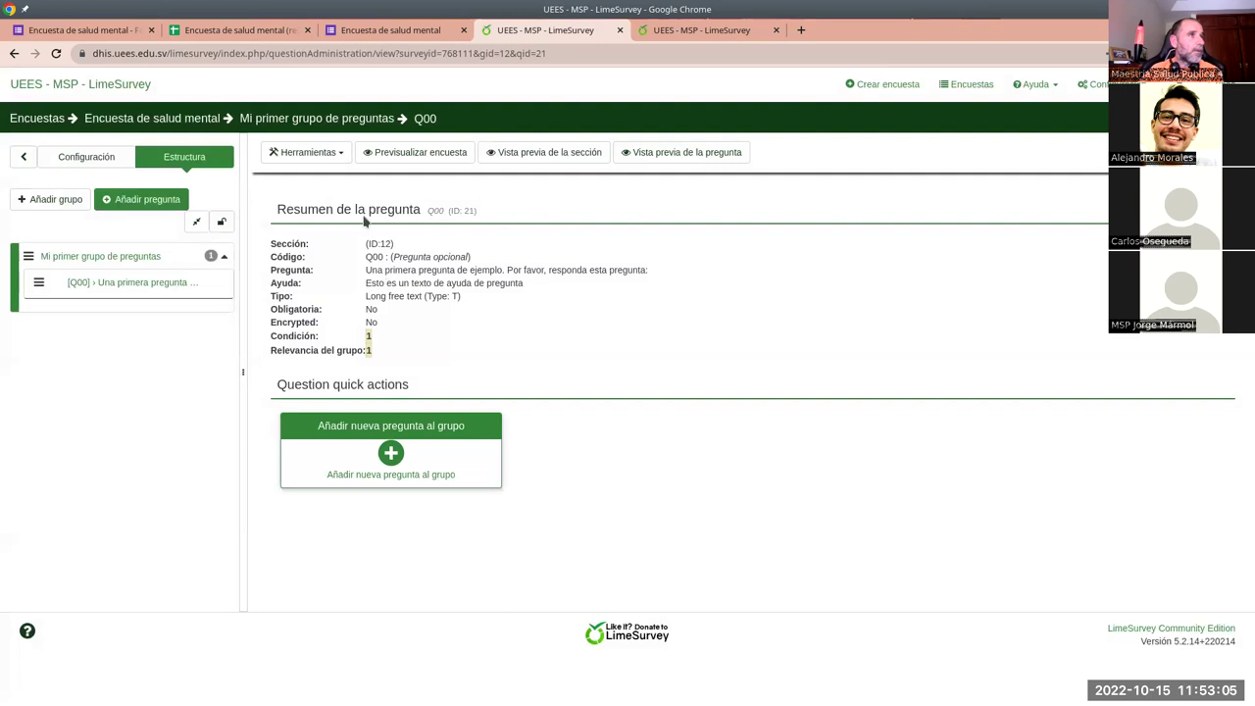
{"action": "left_click", "coordinate": [1138, 152]}
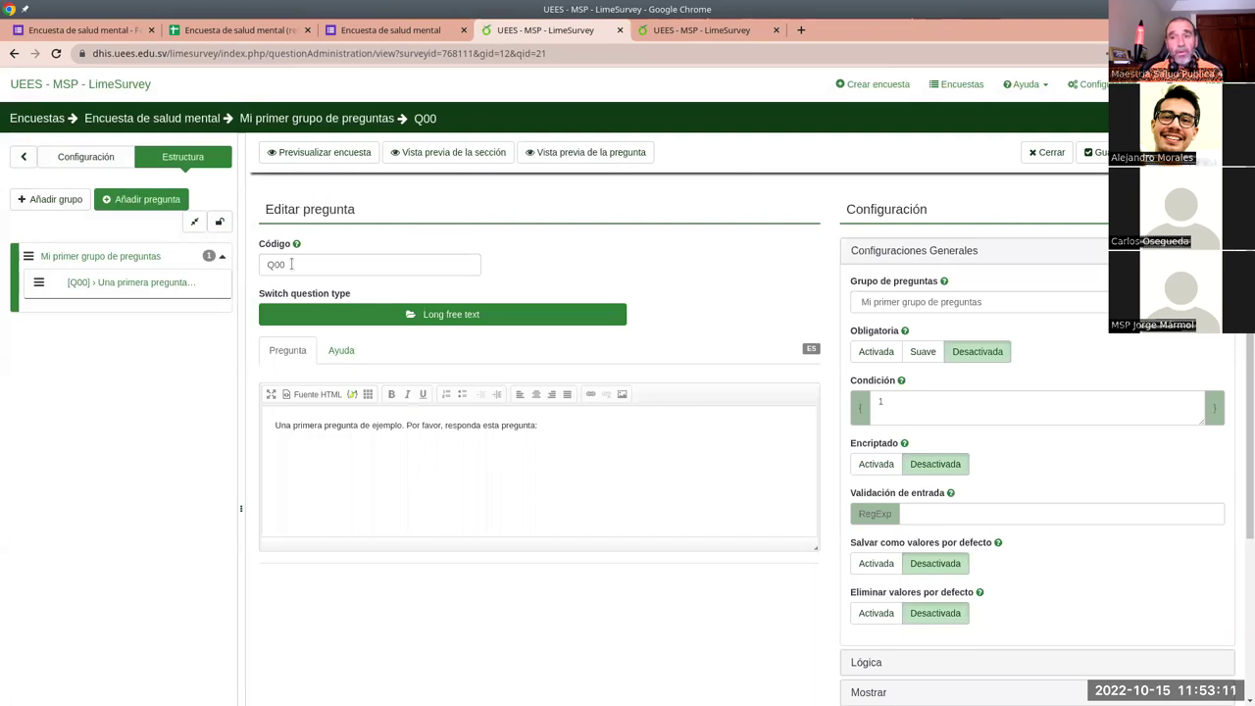
{"action": "left_click", "coordinate": [431, 324]}
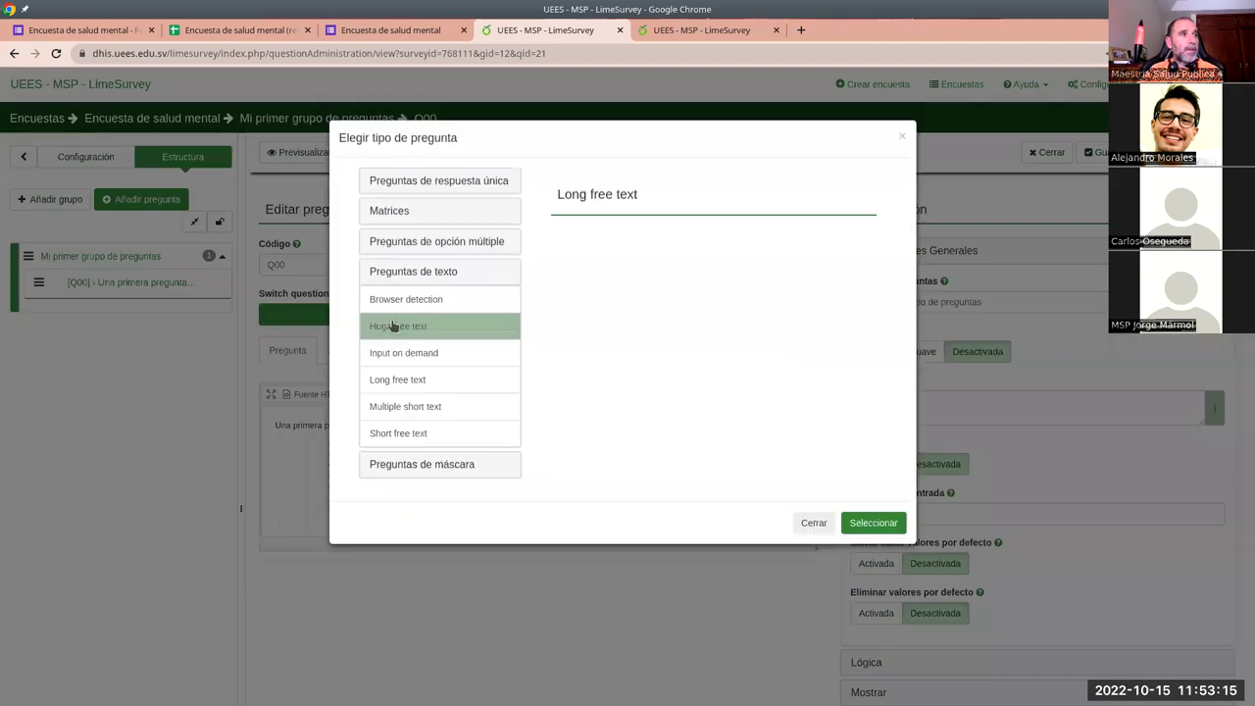
{"action": "left_click", "coordinate": [810, 522]}
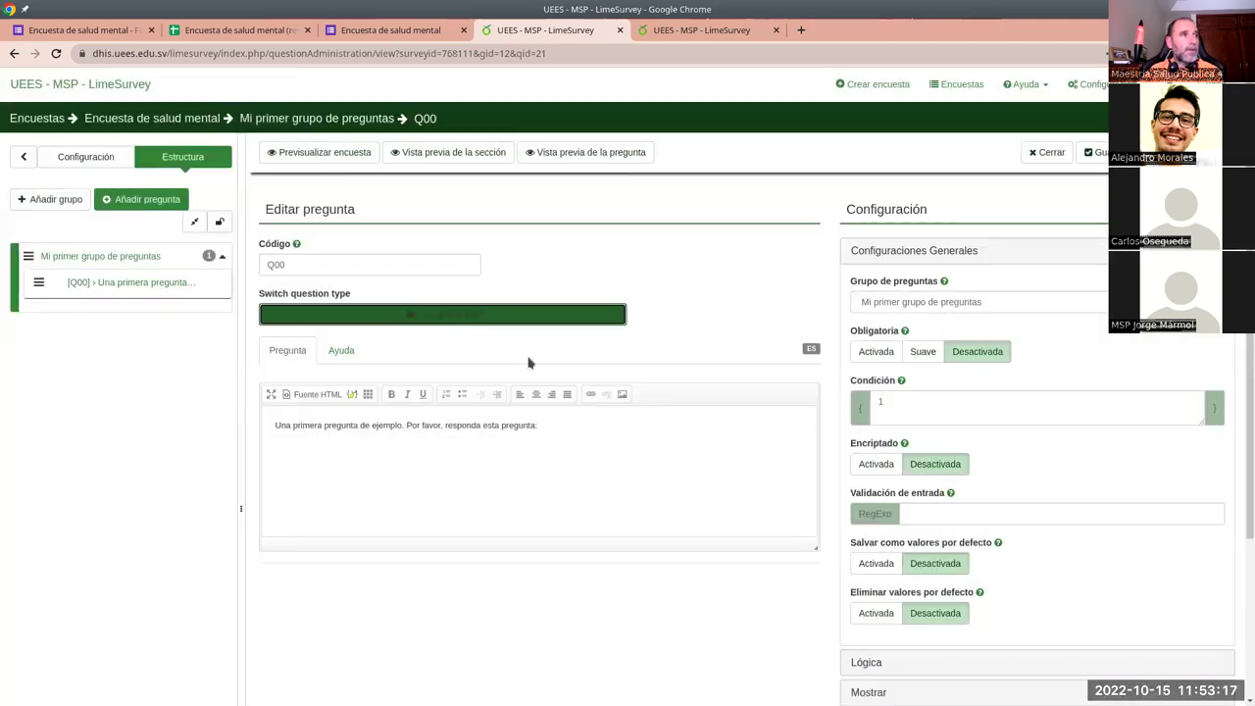
{"action": "left_click", "coordinate": [398, 262]}
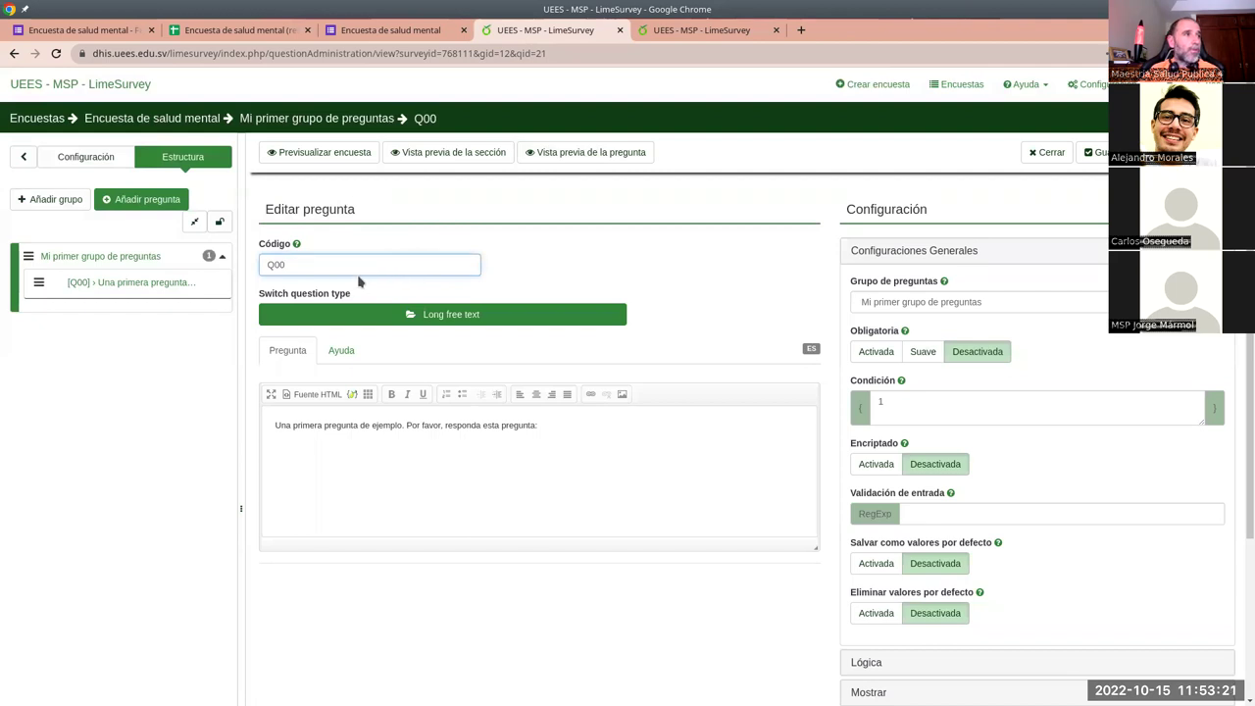
{"action": "left_click", "coordinate": [368, 314]}
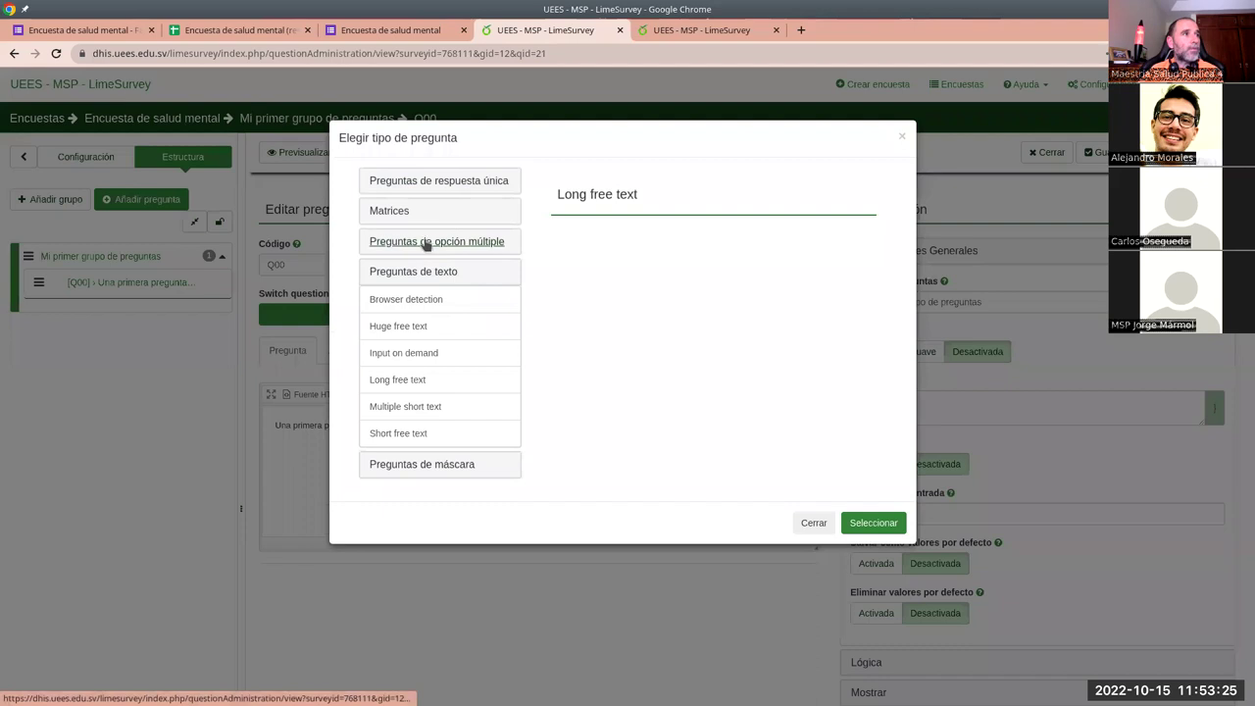
{"action": "left_click", "coordinate": [413, 194]}
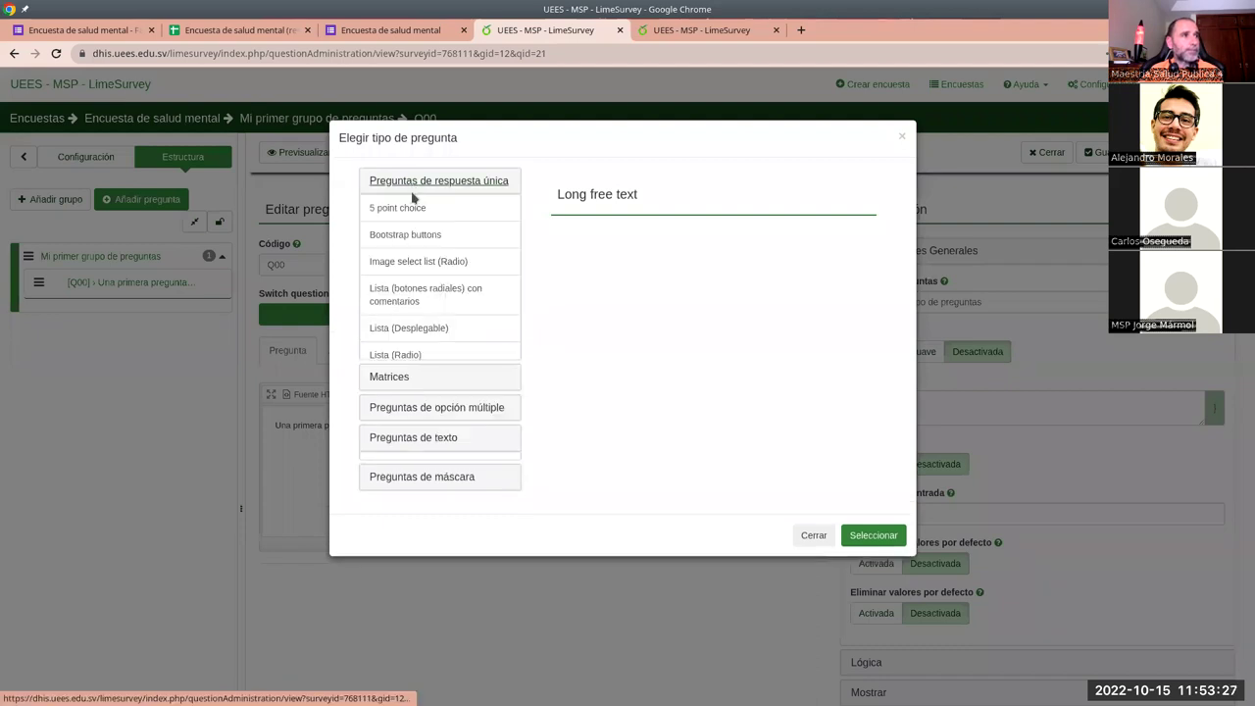
{"action": "left_click", "coordinate": [389, 357]}
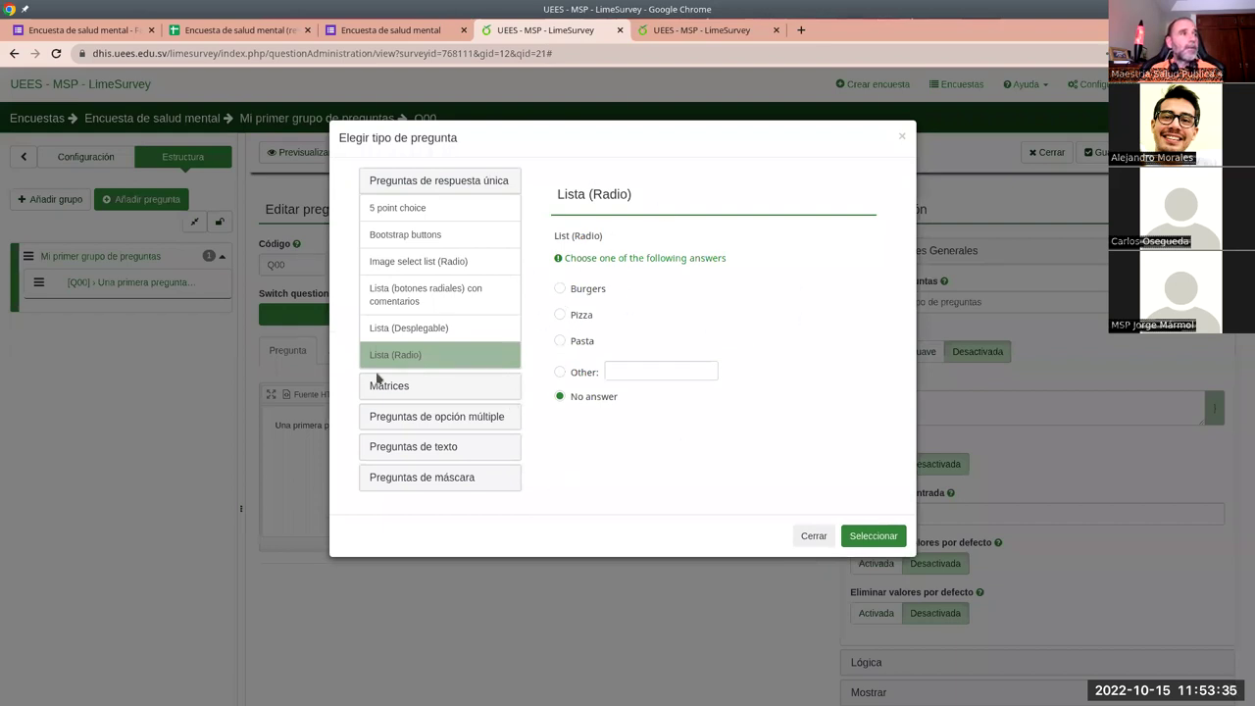
{"action": "left_click", "coordinate": [871, 535]}
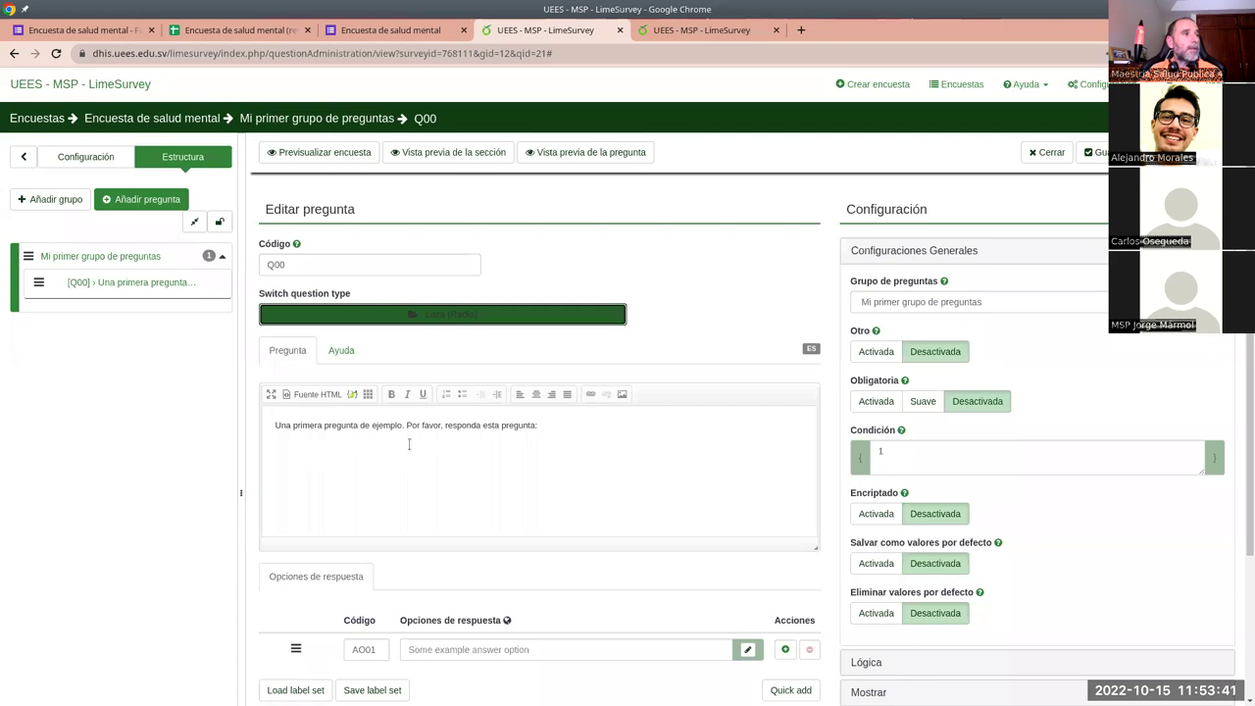
Switch to the Google Forms survey's questions and copy the first question's text, "¿Cómo se ha sentido hoy?".
{"action": "left_click", "coordinate": [84, 31]}
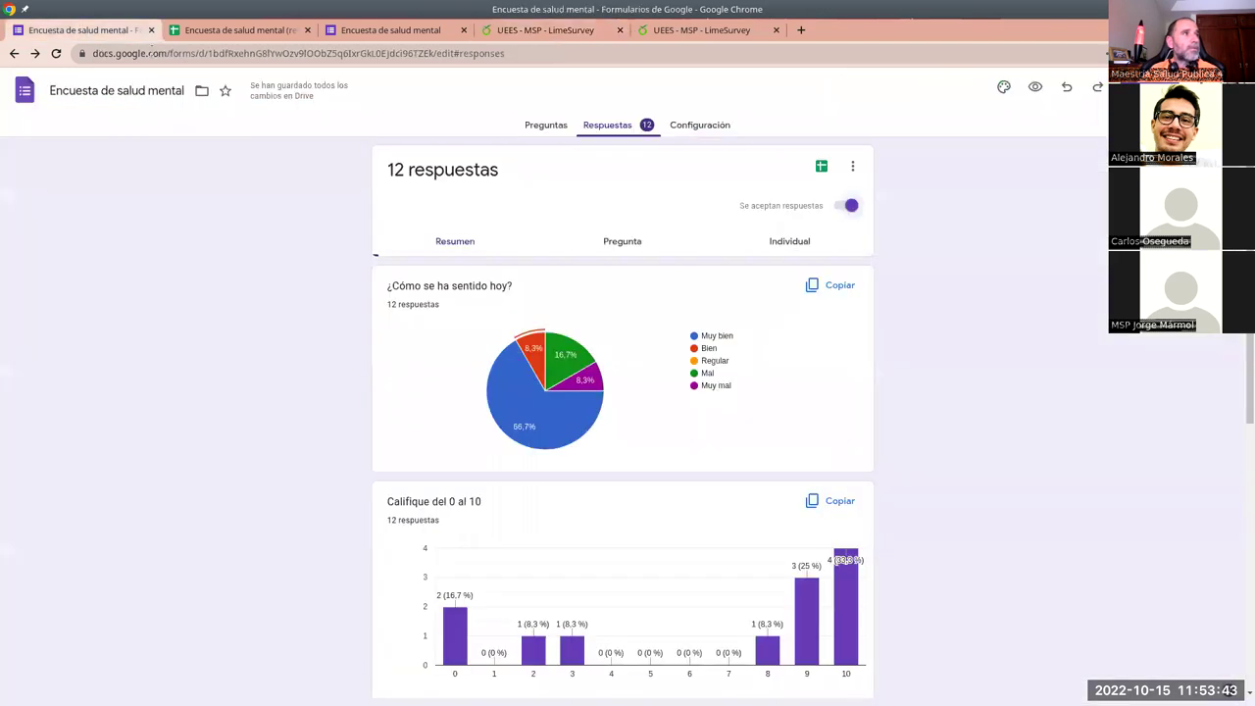
{"action": "left_click", "coordinate": [537, 128]}
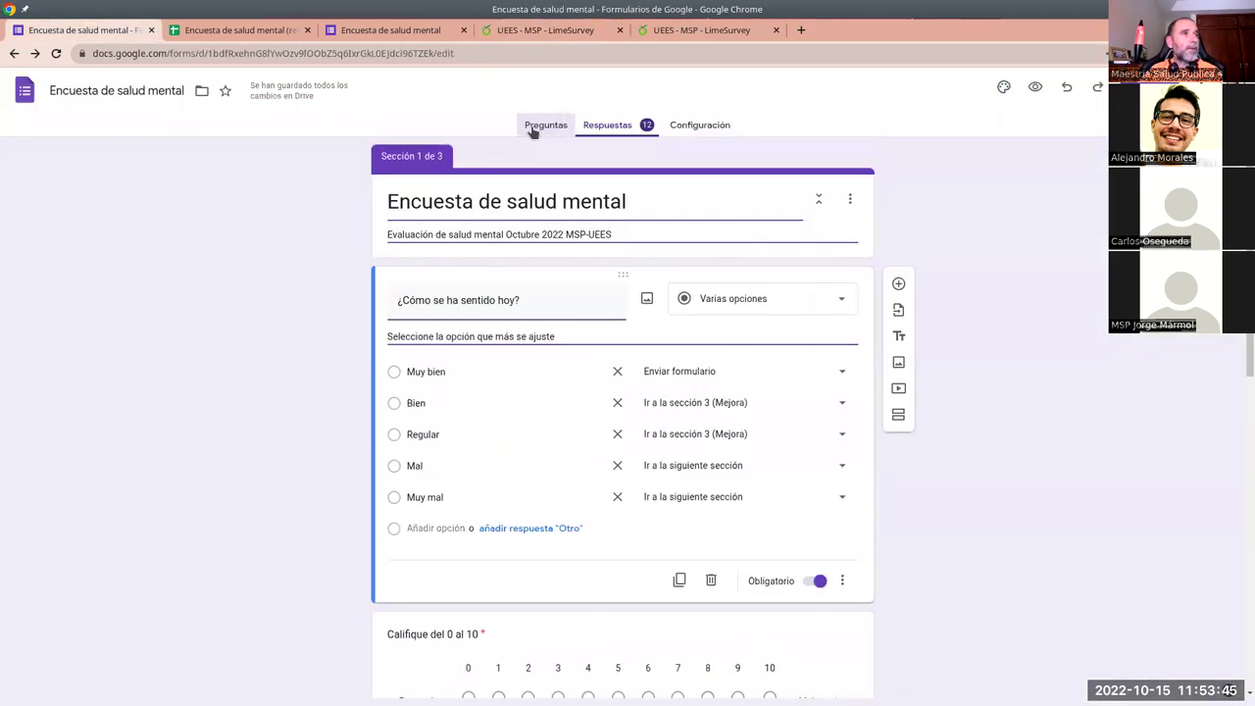
{"action": "left_click", "coordinate": [464, 304]}
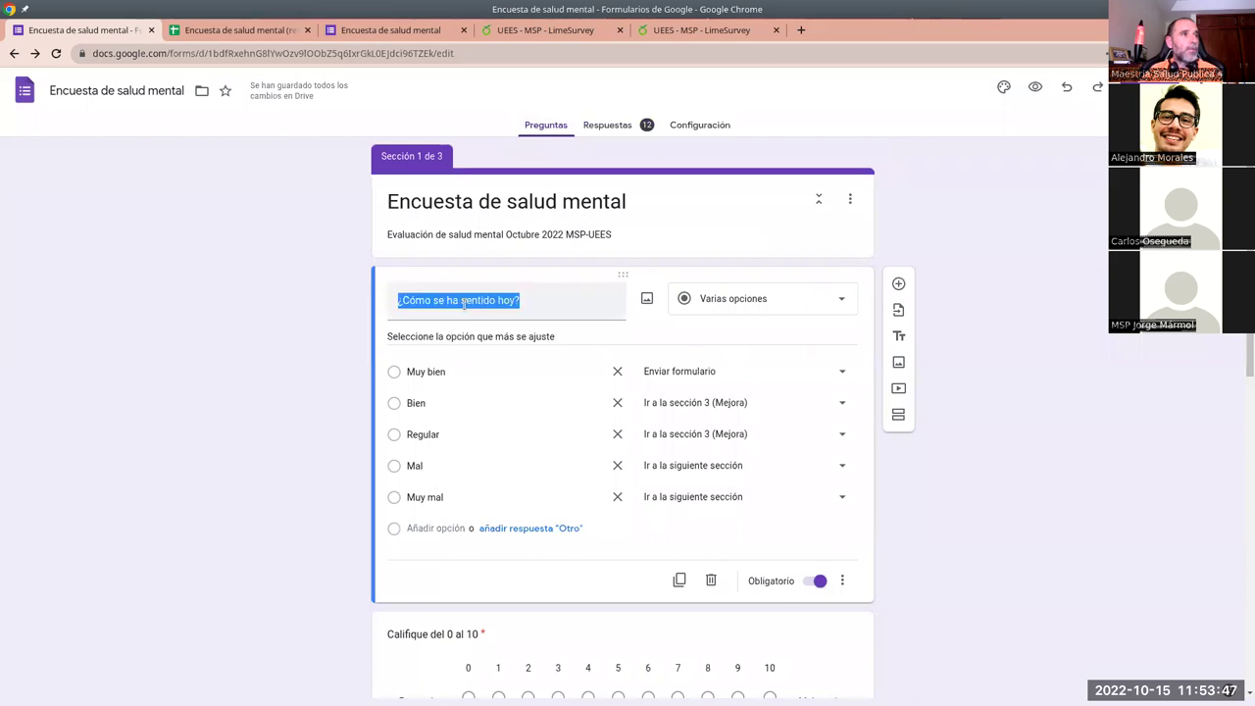
{"action": "double_click", "coordinate": [465, 300]}
{"action": "triple_click", "coordinate": [465, 300]}
{"action": "key", "text": "ctrl+c"}
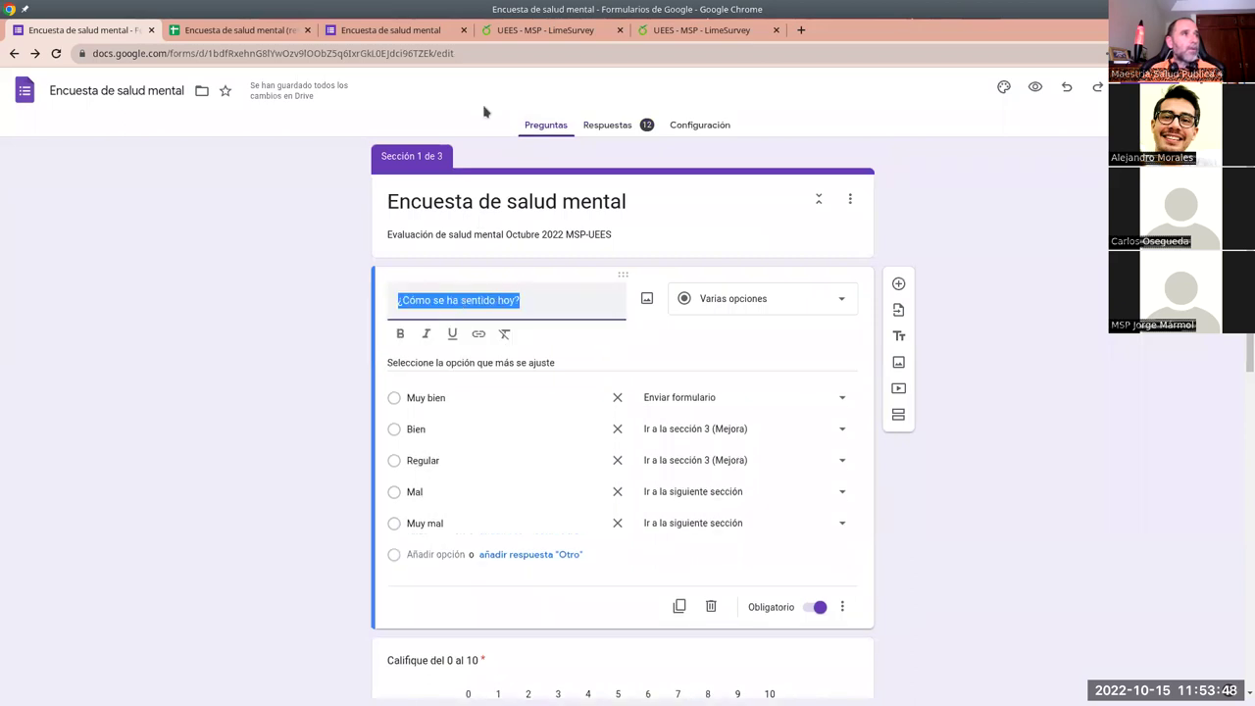
Return to LimeSurvey and replace question Q00's example text with the copied "¿Cómo se ha sentido hoy?".
{"action": "left_click", "coordinate": [489, 32]}
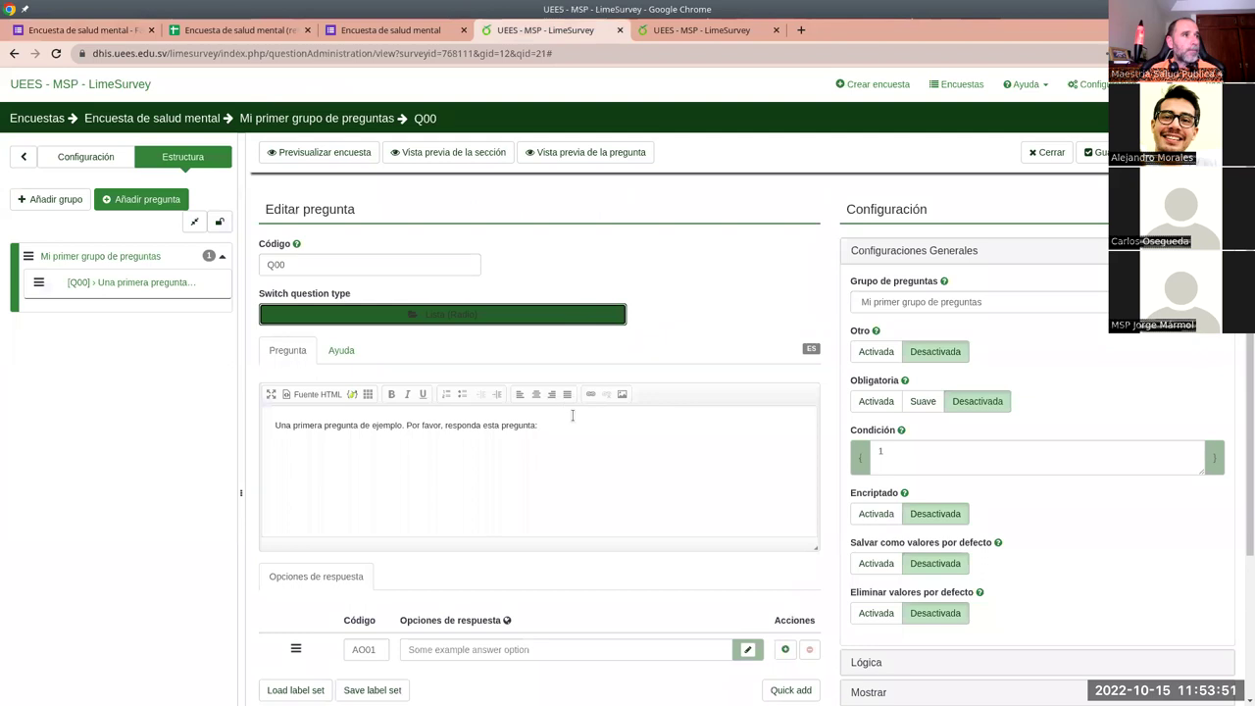
{"action": "key", "text": "ctrl+a"}
{"action": "key", "text": "BackSpace"}
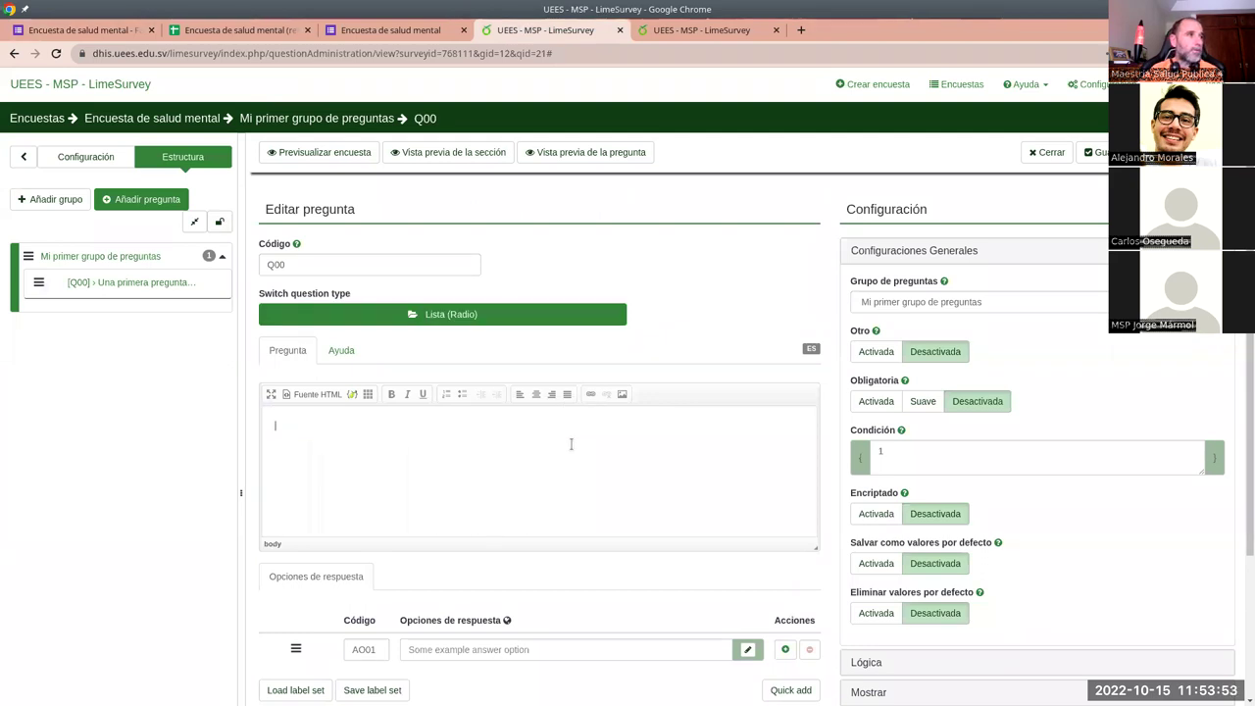
{"action": "key", "text": "ctrl+z"}
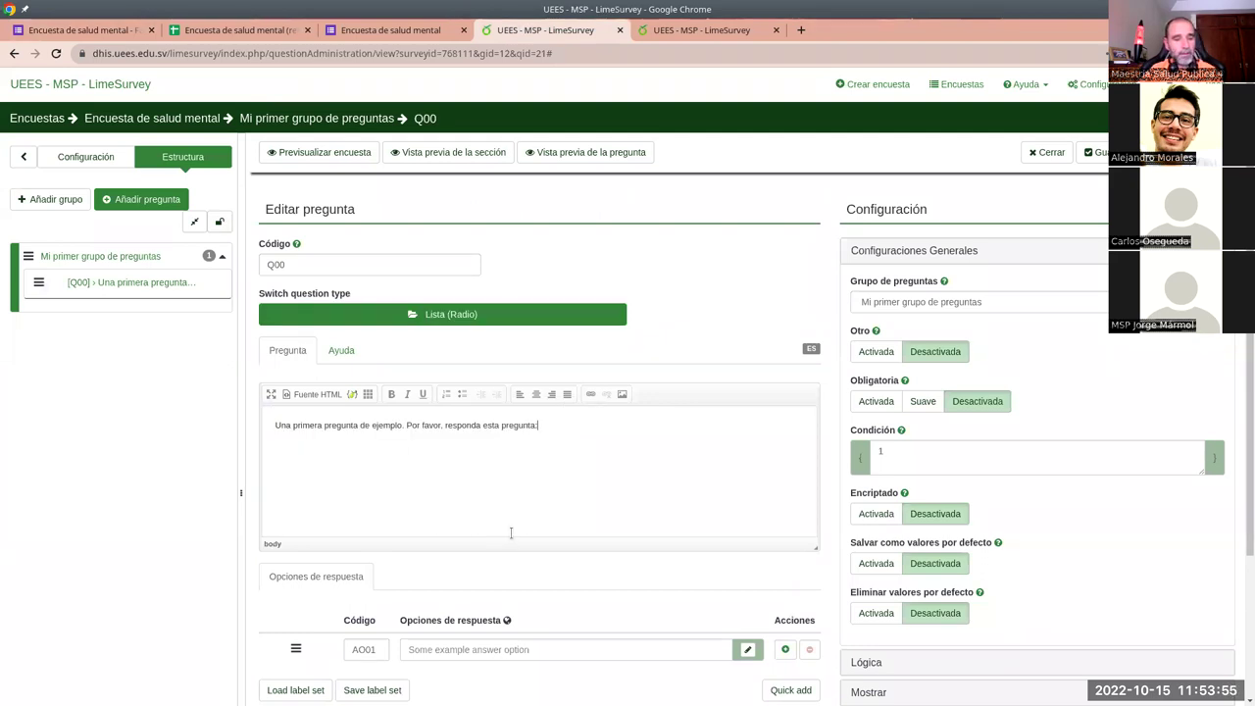
{"action": "key", "text": "ctrl+z"}
{"action": "left_click", "coordinate": [84, 30]}
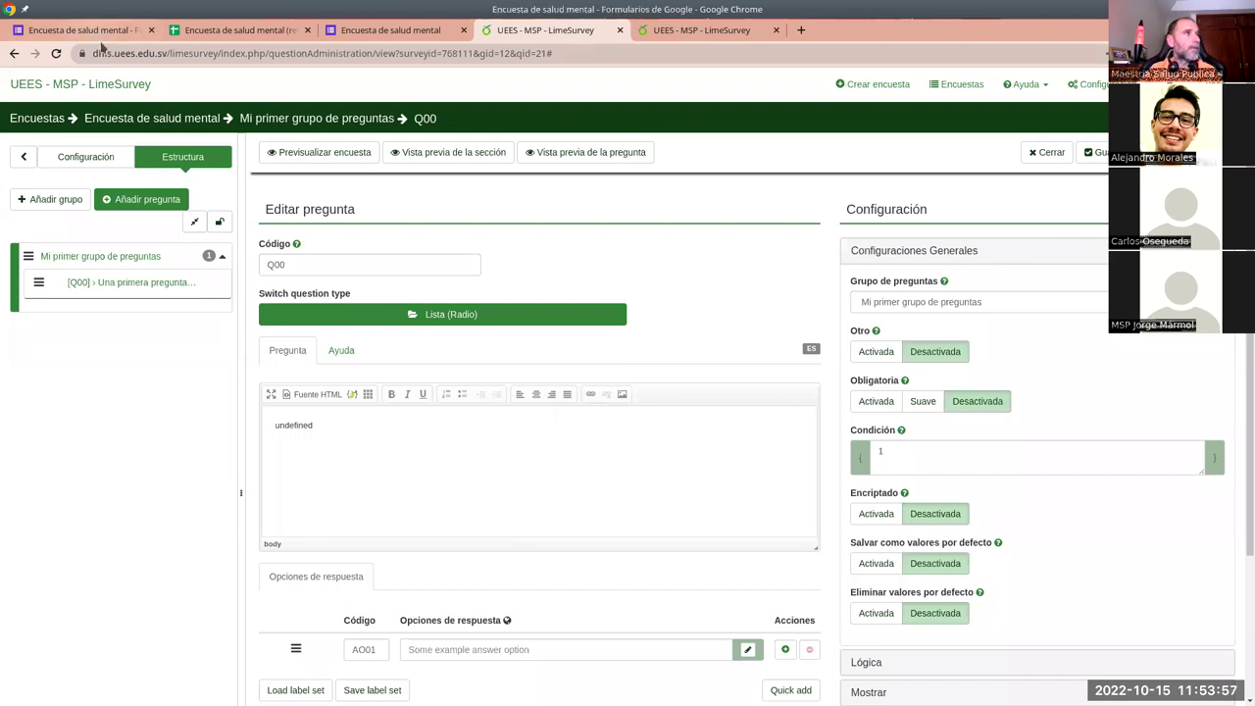
{"action": "left_click", "coordinate": [490, 34]}
{"action": "key", "text": "ctrl+v"}
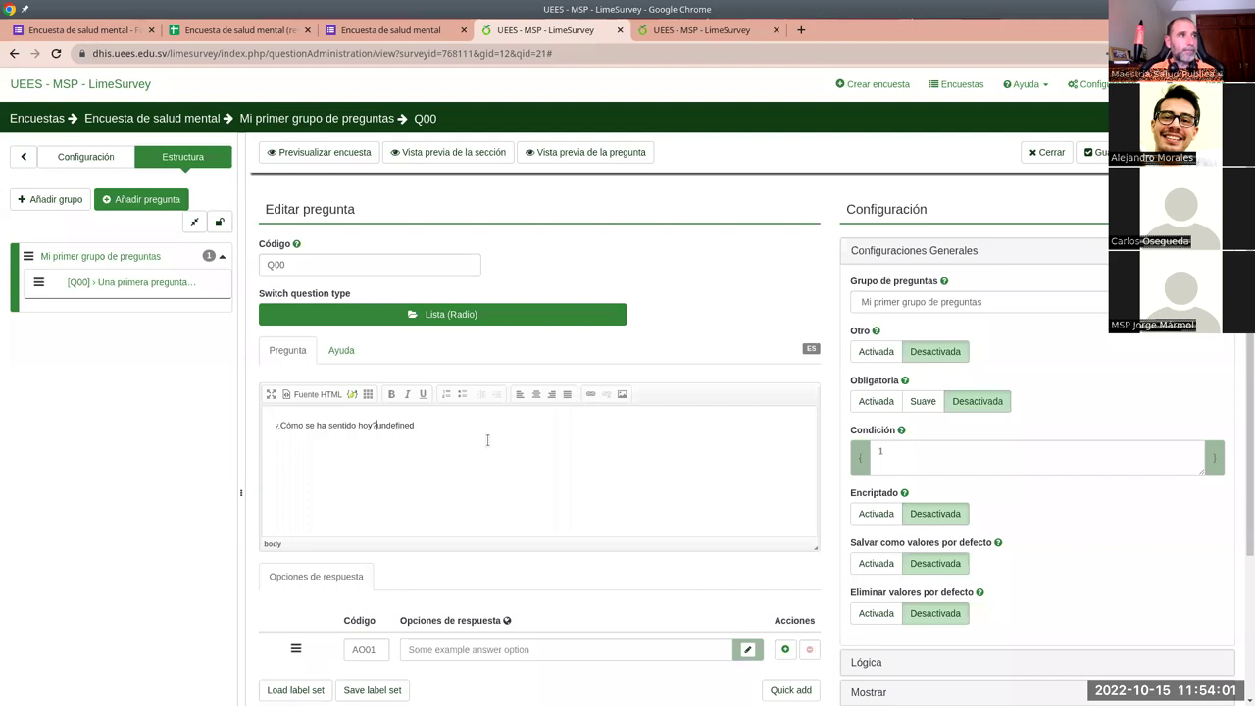
{"action": "left_click", "coordinate": [437, 422]}
{"action": "double_click", "coordinate": [396, 425]}
{"action": "key", "text": "BackSpace"}
Enter "Muy bien" as answer option AO01 of the question and save the question.
{"action": "scroll", "coordinate": [519, 605], "scroll_direction": "down", "scroll_amount": 3}
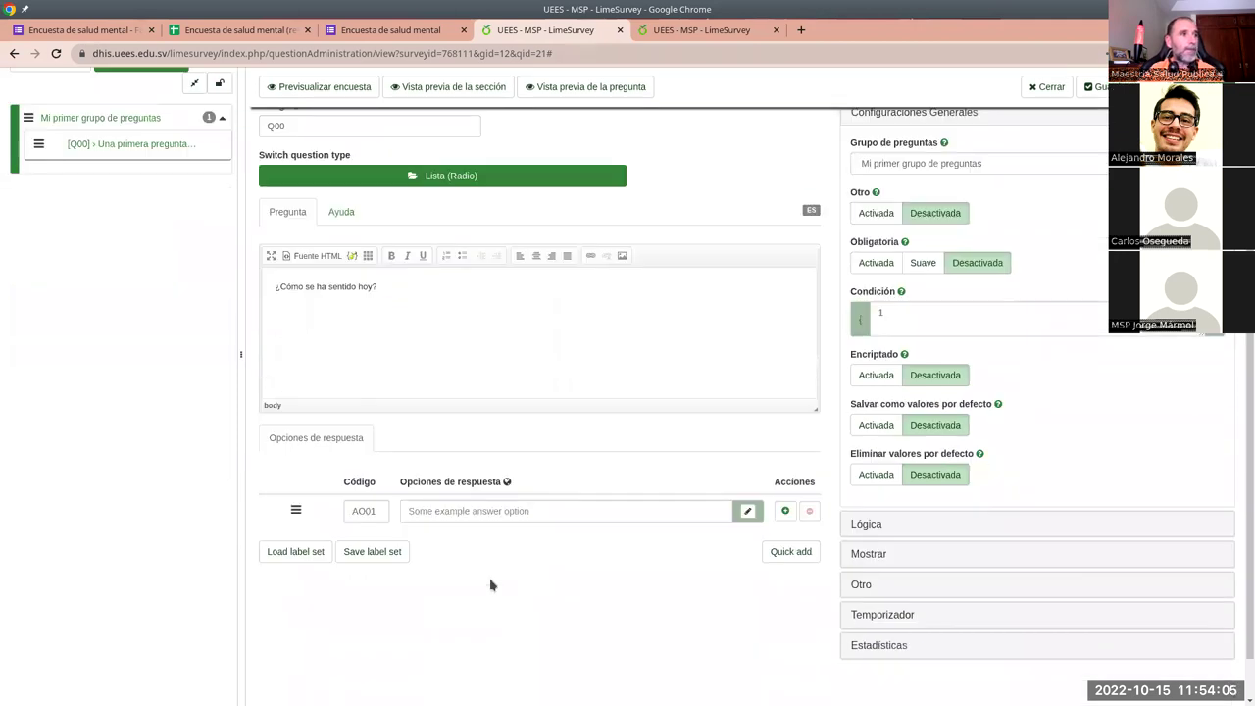
{"action": "left_click", "coordinate": [495, 510]}
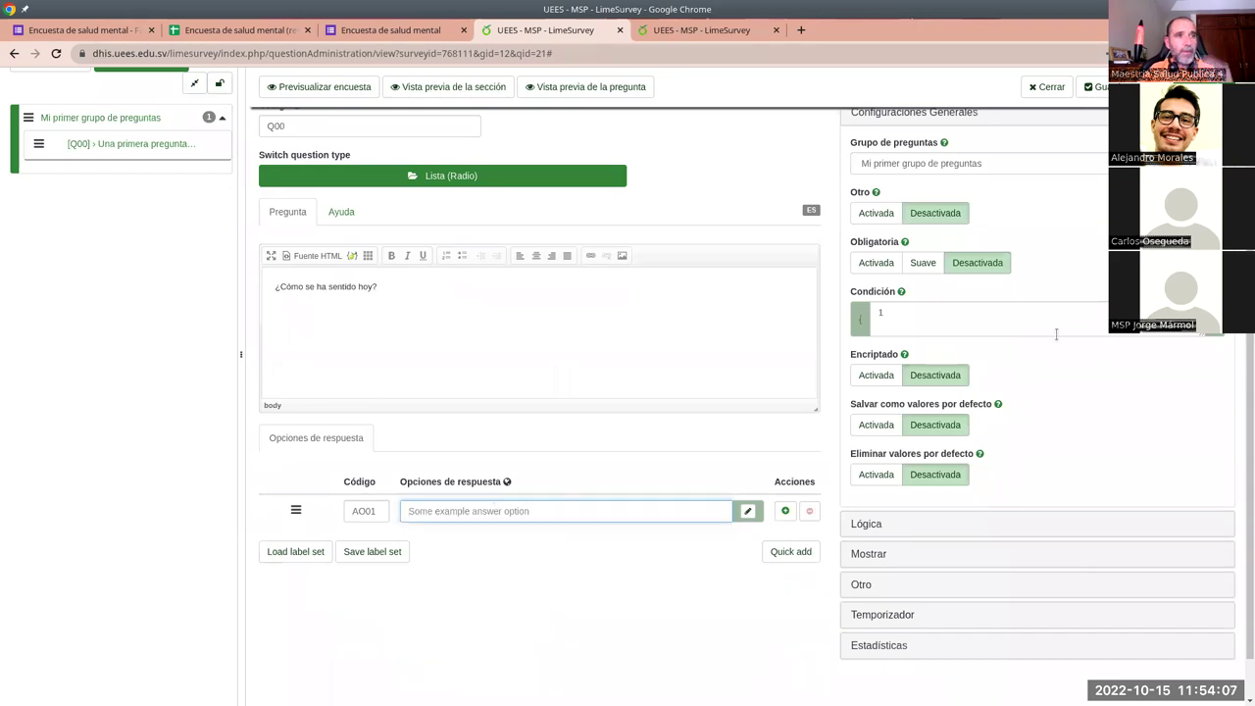
{"action": "scroll", "coordinate": [1054, 333], "scroll_direction": "up", "scroll_amount": 3}
{"action": "scroll", "coordinate": [1028, 560], "scroll_direction": "down", "scroll_amount": 2}
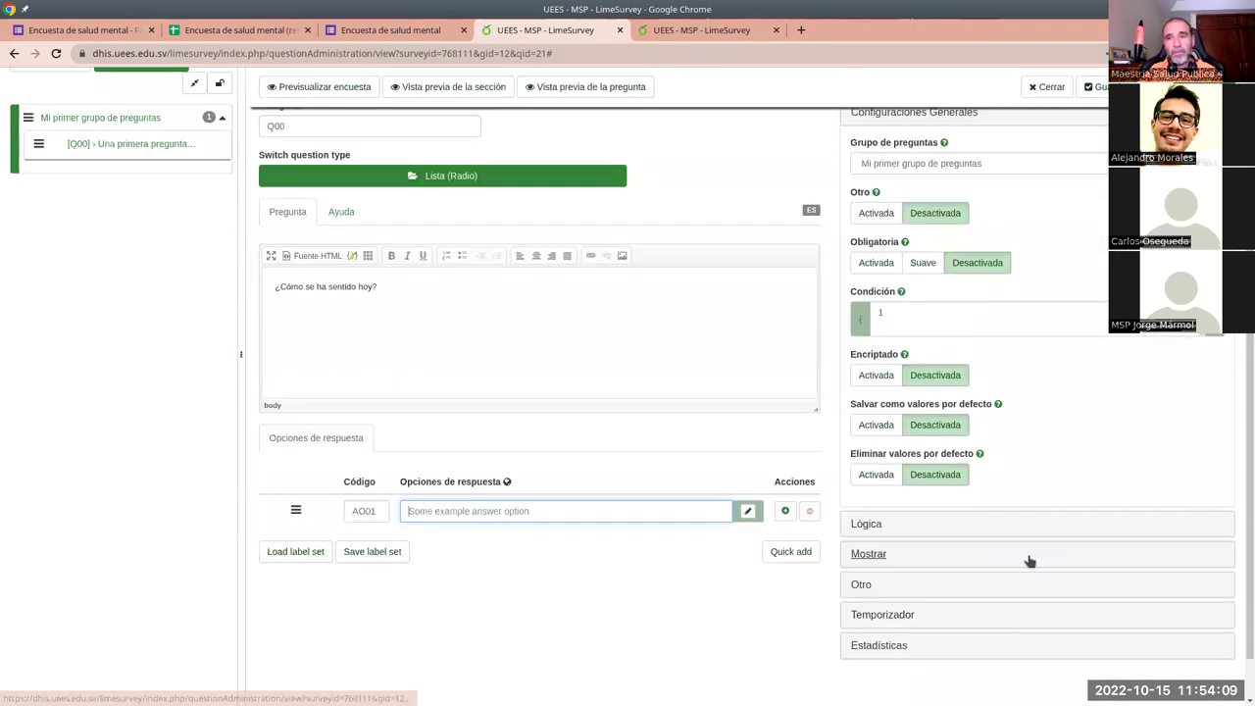
{"action": "scroll", "coordinate": [1036, 544], "scroll_direction": "down", "scroll_amount": 2}
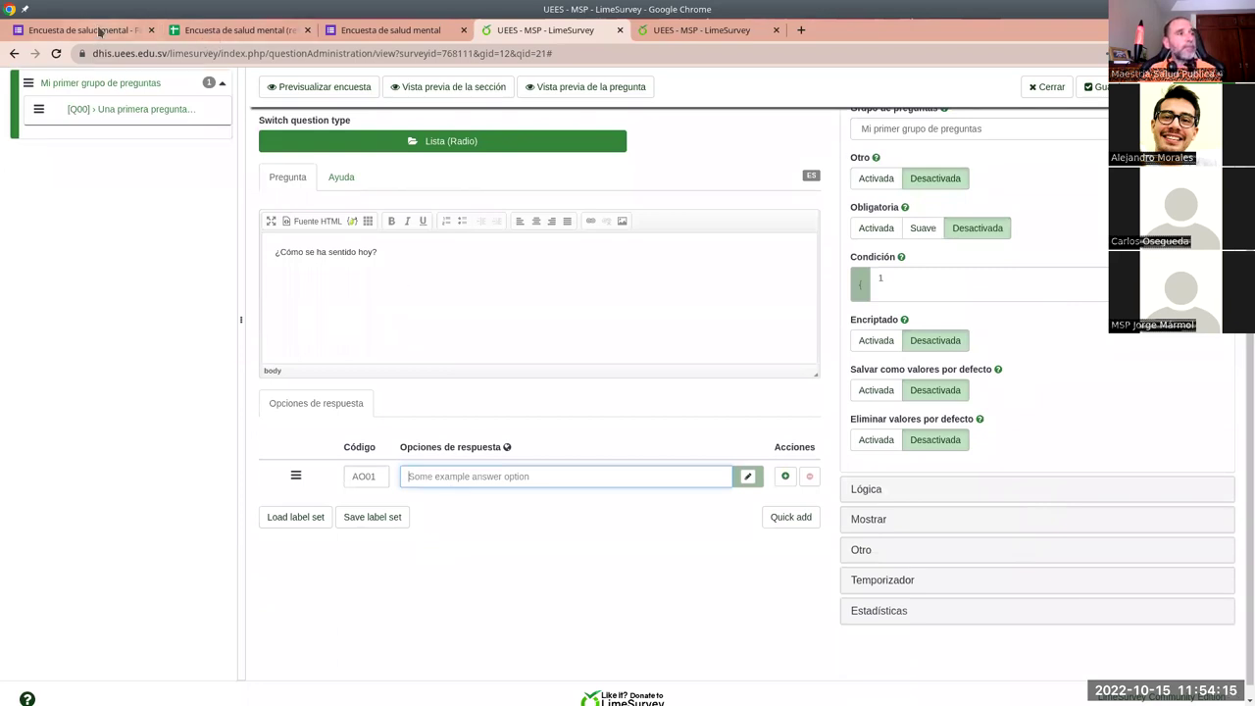
{"action": "type", "text": "Muy"}
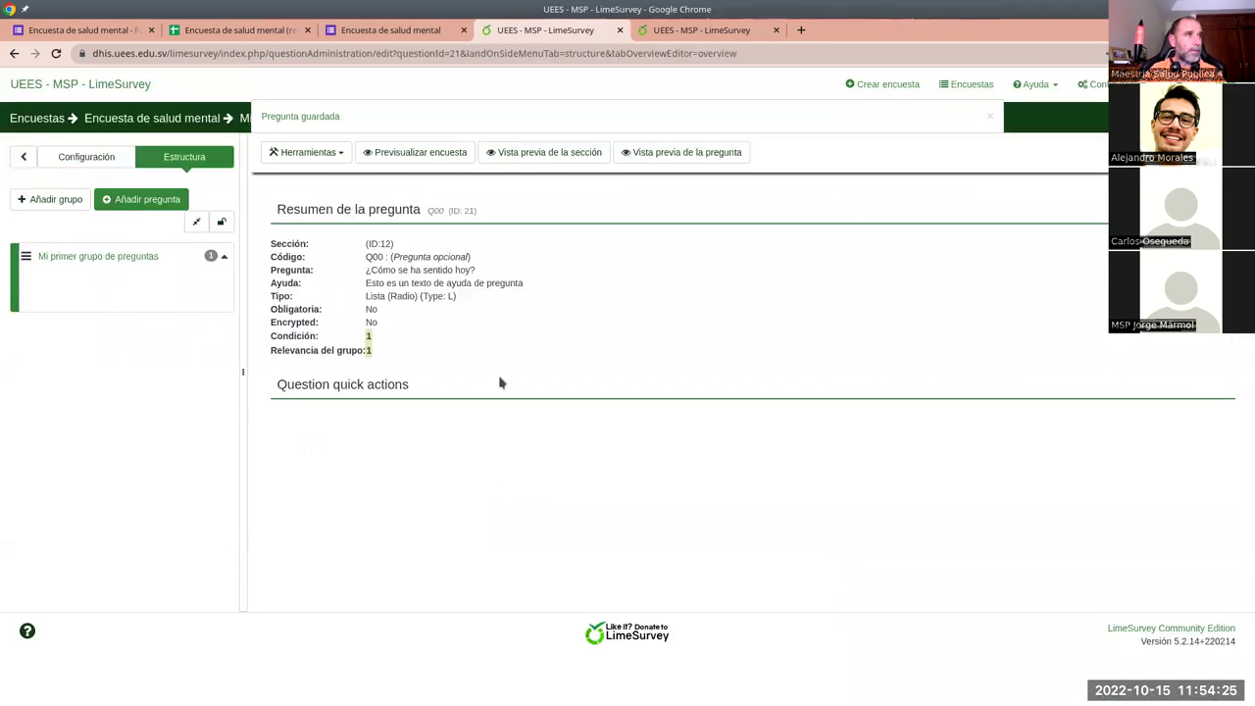
Reopen question Q00 for editing, insert two more answer options after "Muy bien", and name the second one "Bien".
{"action": "left_click", "coordinate": [152, 282]}
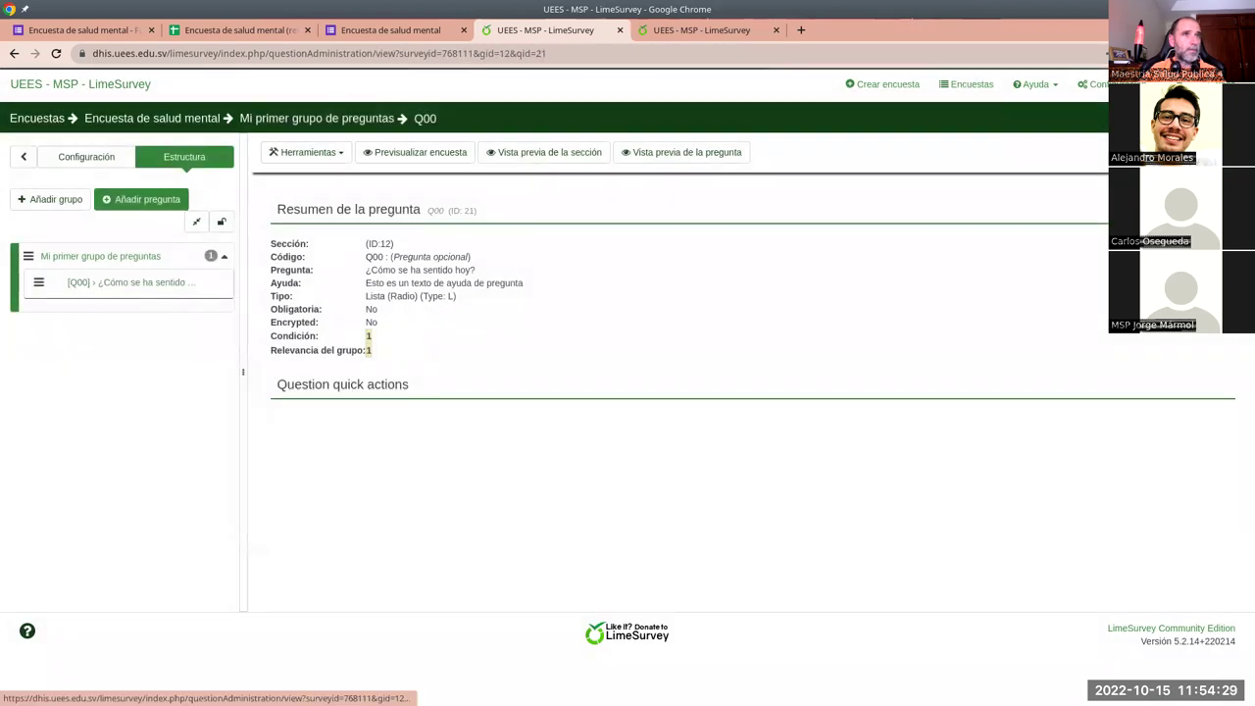
{"action": "scroll", "coordinate": [686, 569], "scroll_direction": "down", "scroll_amount": 2}
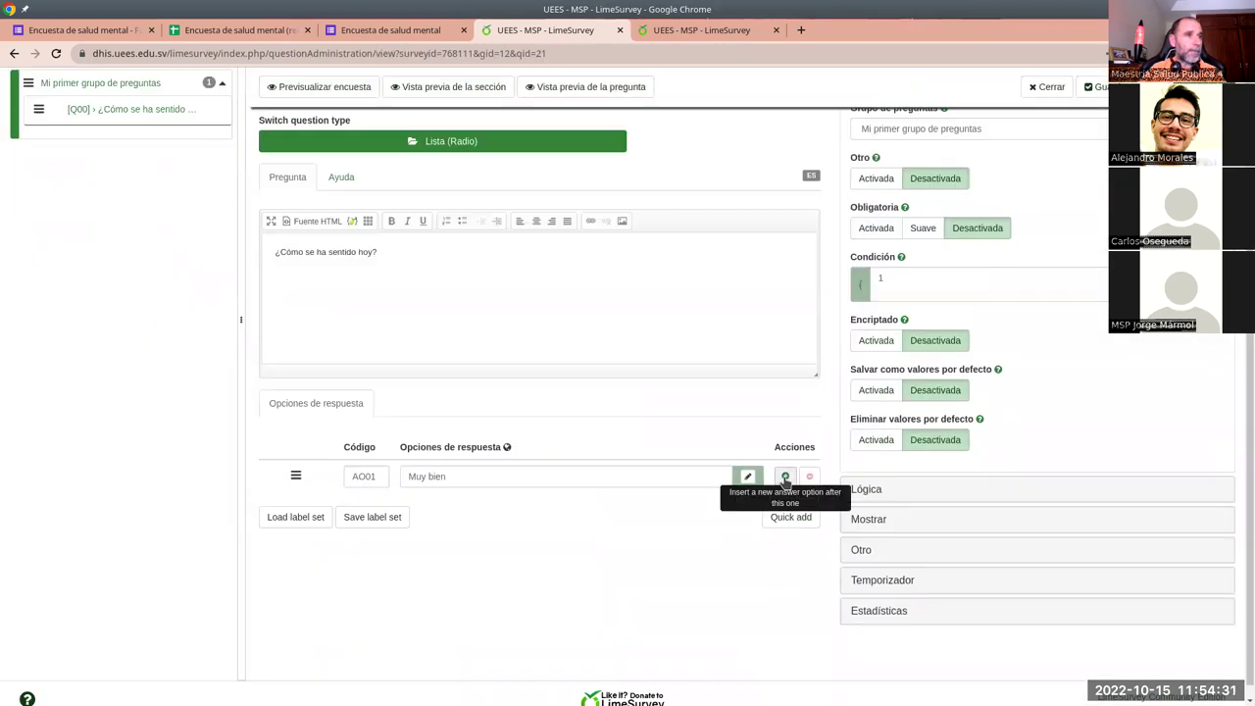
{"action": "left_click", "coordinate": [784, 476]}
{"action": "left_click", "coordinate": [784, 476]}
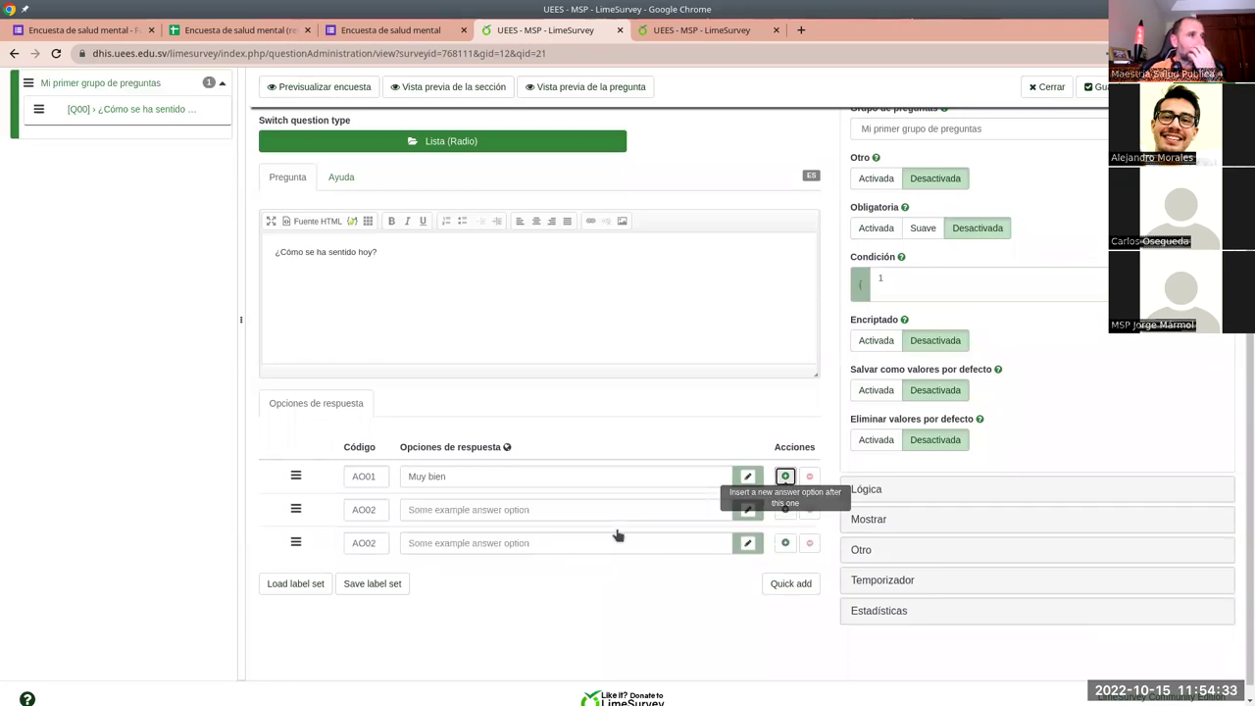
{"action": "left_click", "coordinate": [474, 509]}
{"action": "type", "text": "Bien"}
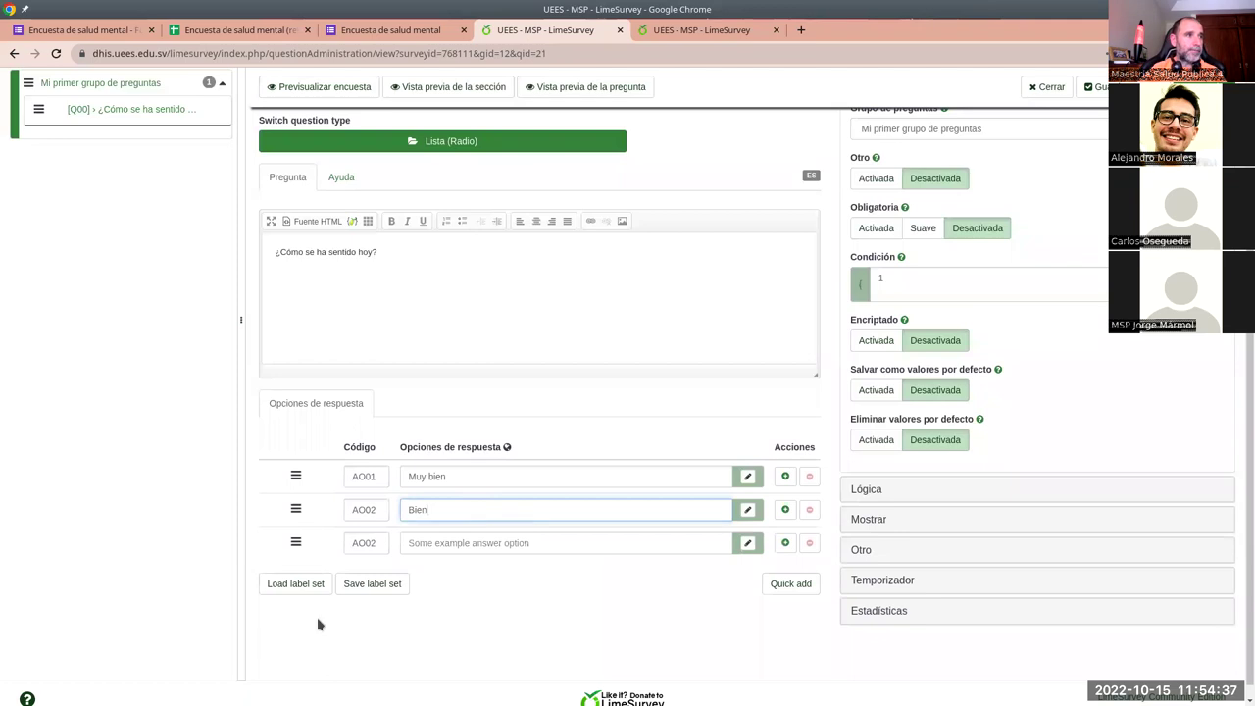
Set the third answer option's code to AO03 and its text to "Regular".
{"action": "left_click", "coordinate": [370, 537]}
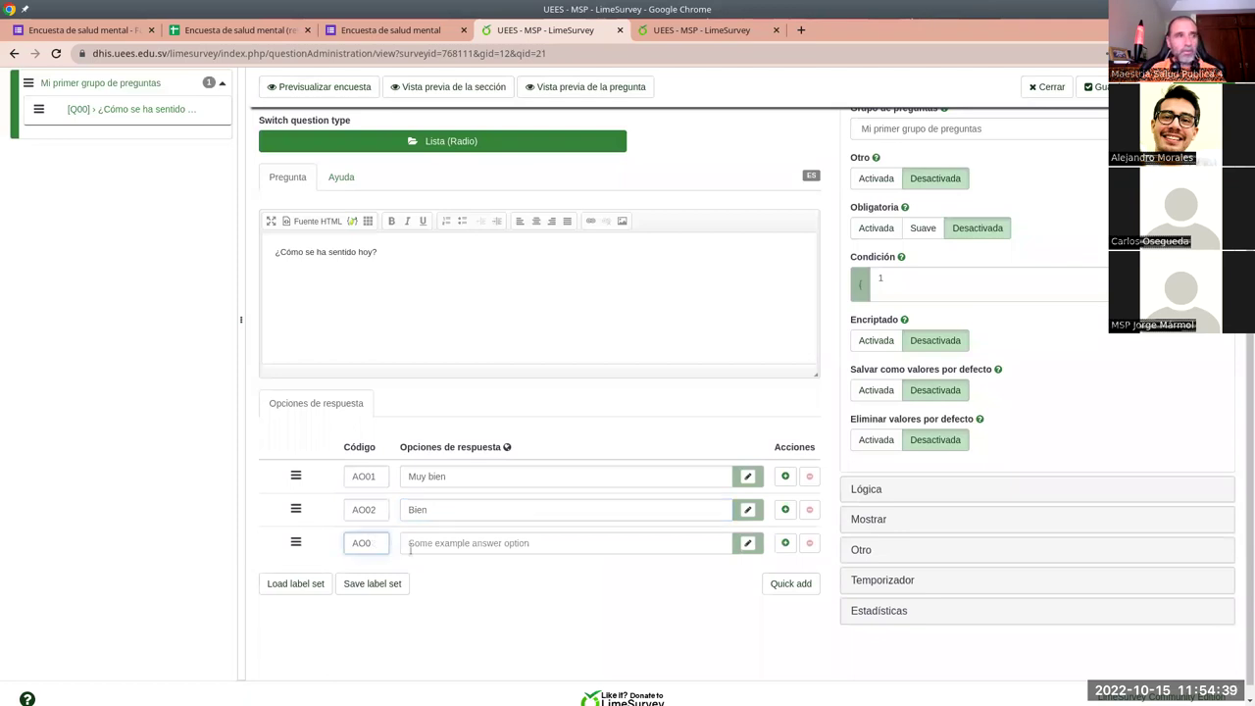
{"action": "left_click", "coordinate": [466, 542]}
{"action": "type", "text": "Regular"}
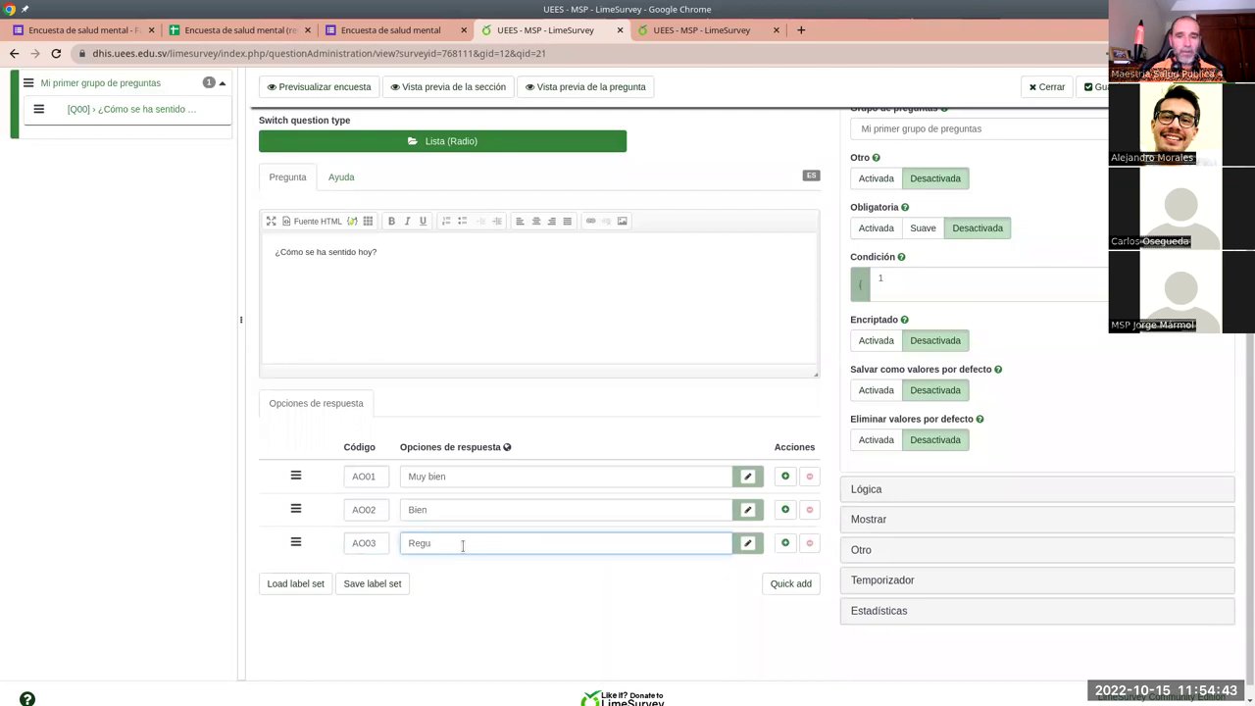
Add two more answer options after "Regular", named "Mal" and "Muy mal".
{"action": "left_click", "coordinate": [784, 542]}
{"action": "left_click", "coordinate": [436, 575]}
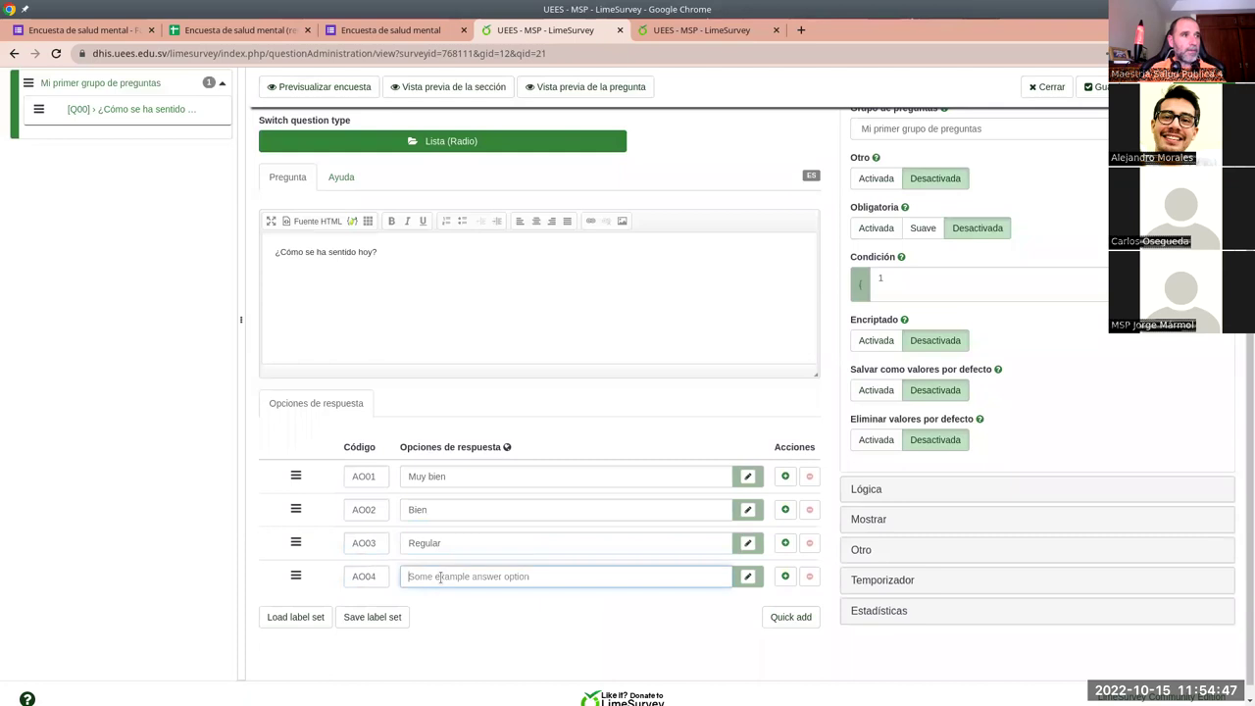
{"action": "type", "text": "Mal"}
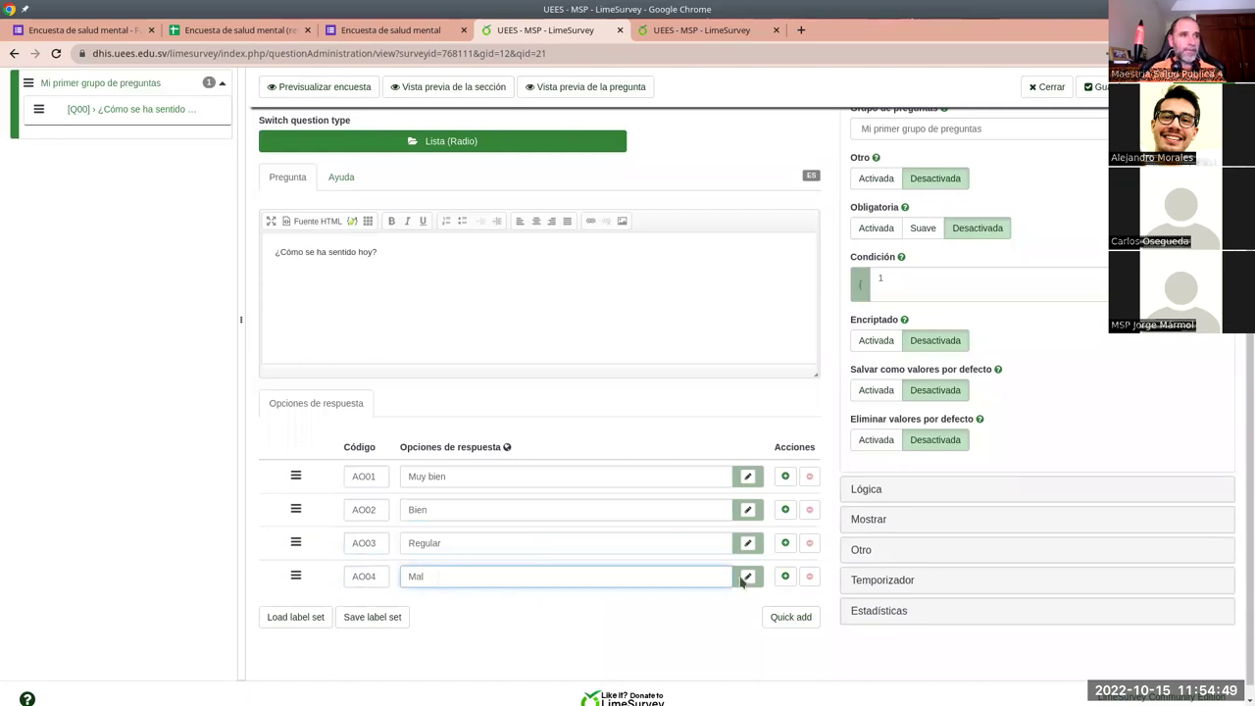
{"action": "left_click", "coordinate": [784, 576]}
{"action": "left_click", "coordinate": [493, 608]}
{"action": "type", "text": "Muy mal"}
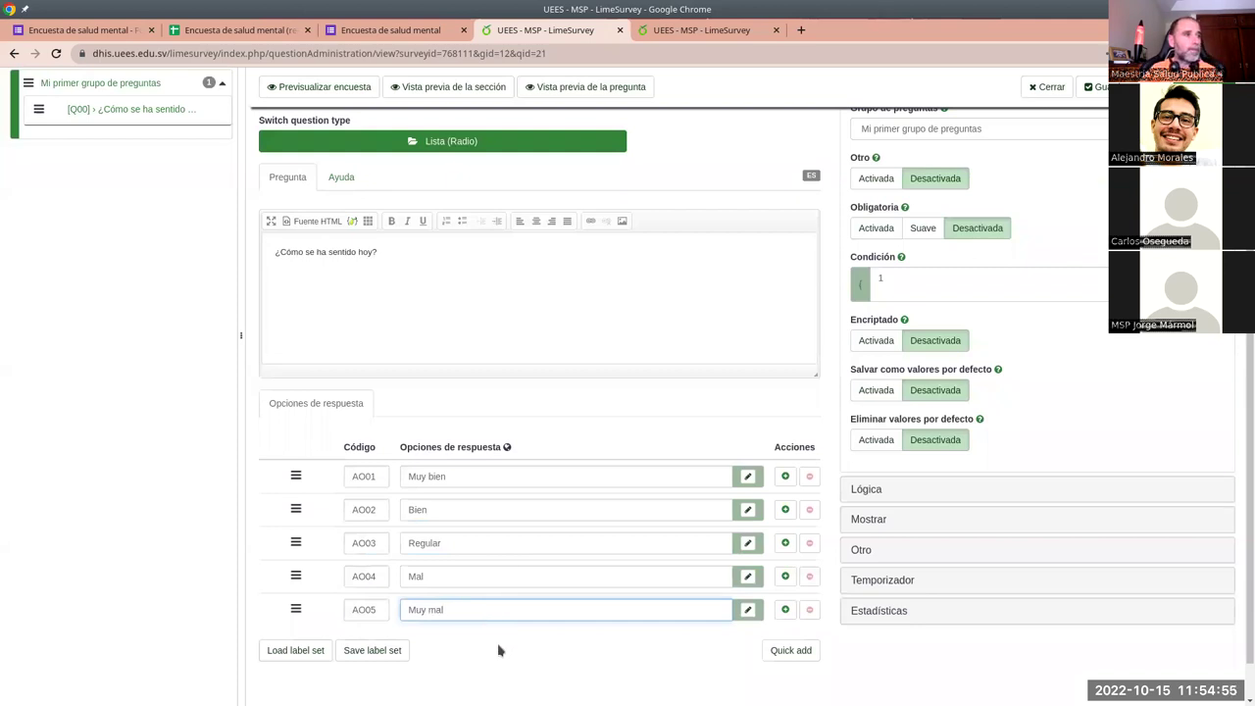
{"action": "left_click", "coordinate": [498, 650]}
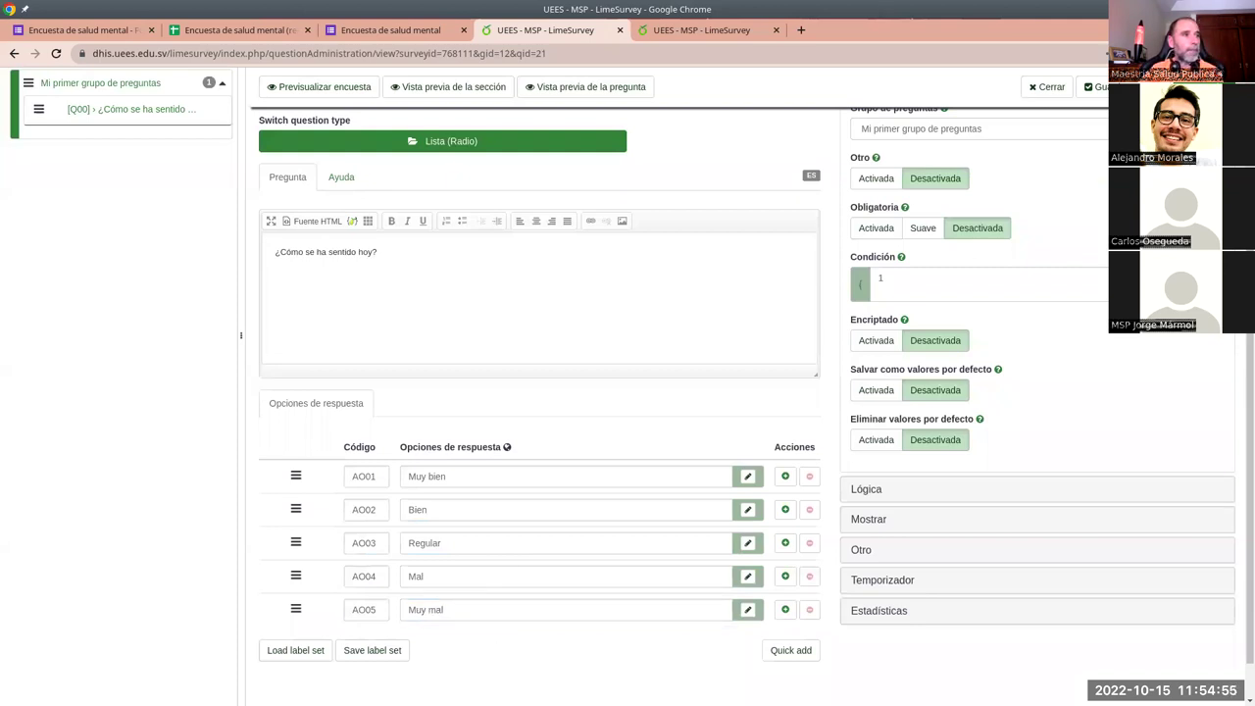
Examine the quick-add labels dialog for entering several answer options at once, and close it without adding any.
{"action": "left_click", "coordinate": [790, 650]}
{"action": "left_click", "coordinate": [465, 227]}
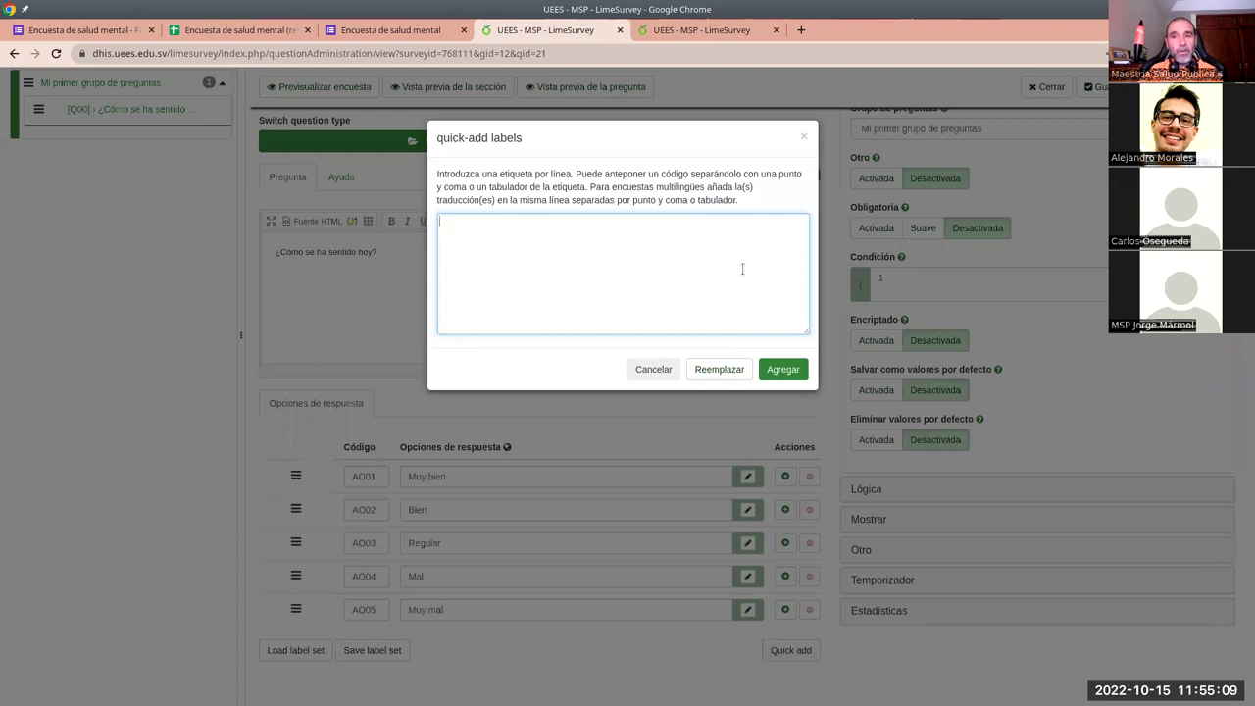
{"action": "left_click", "coordinate": [803, 137]}
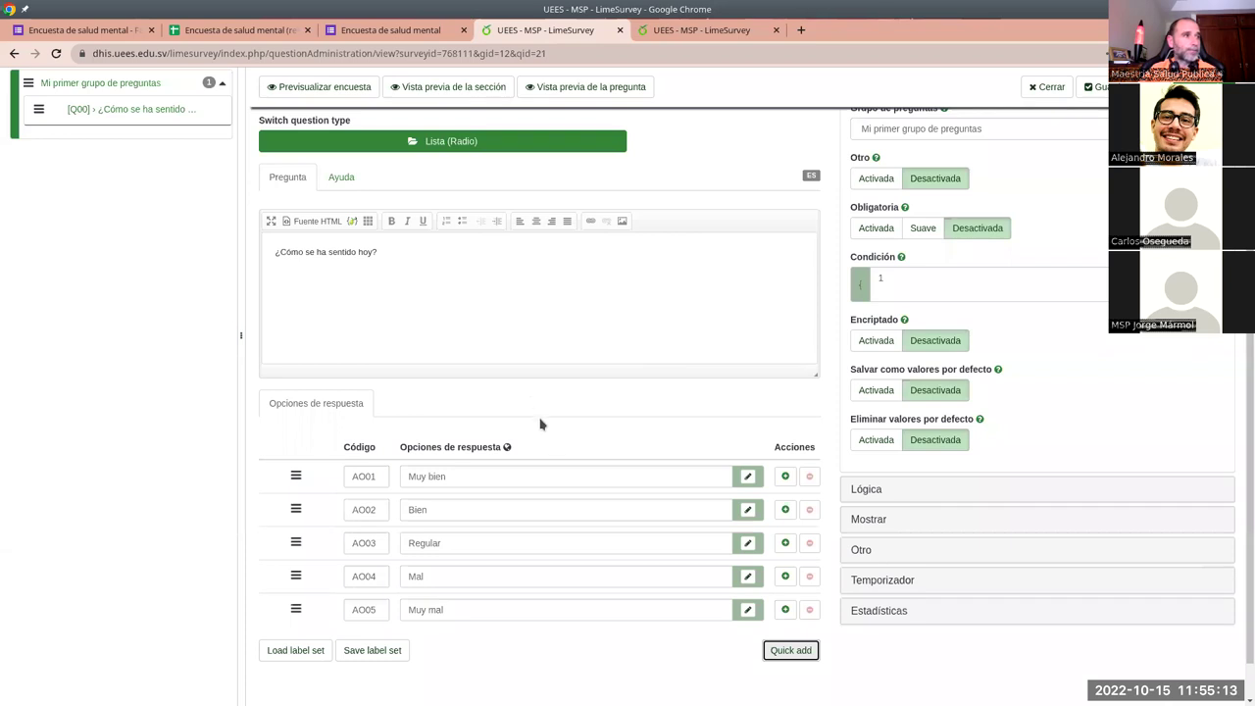
Save question Q00, open its question preview, reload the preview to check the five answer options, and close it.
{"action": "scroll", "coordinate": [539, 424], "scroll_direction": "up", "scroll_amount": 3}
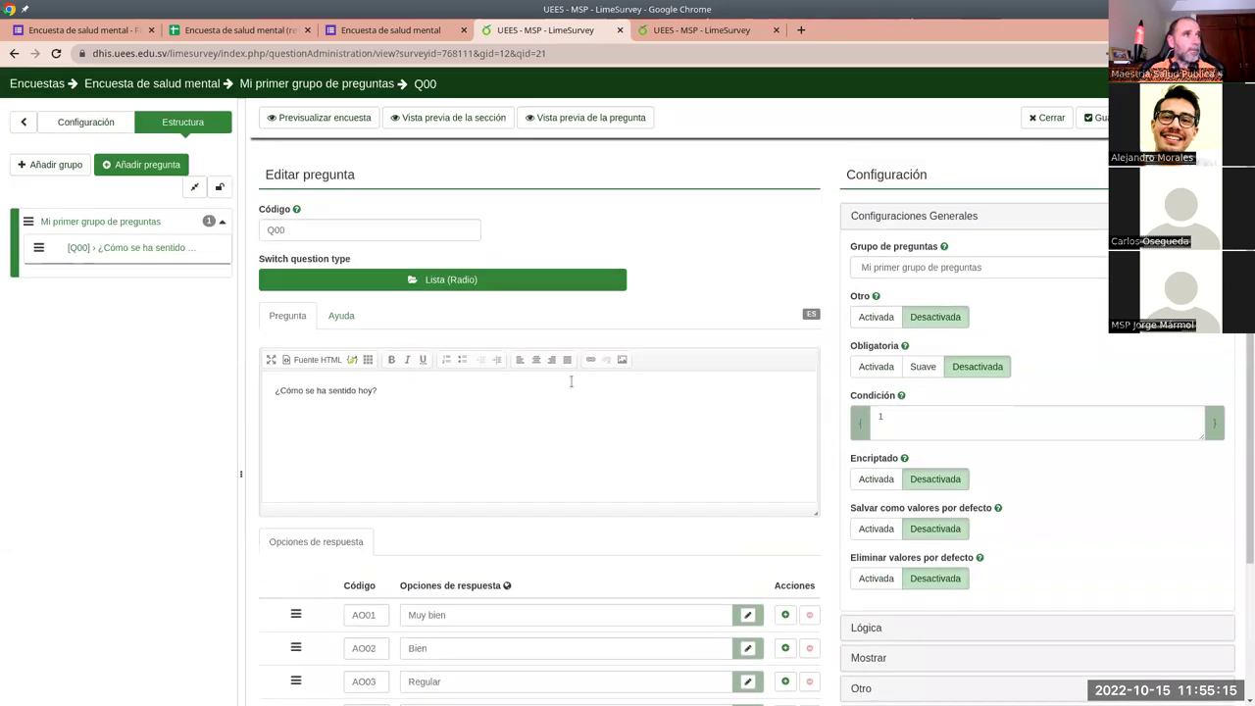
{"action": "left_click", "coordinate": [618, 127]}
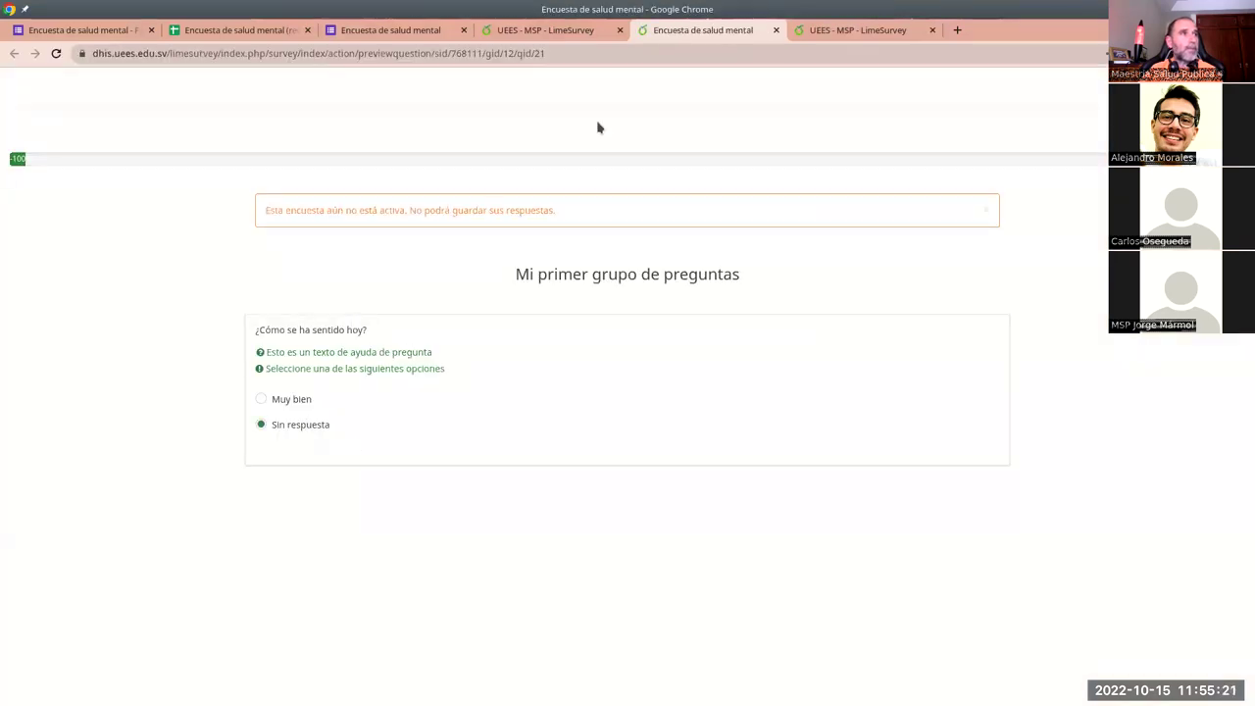
{"action": "left_click", "coordinate": [498, 31]}
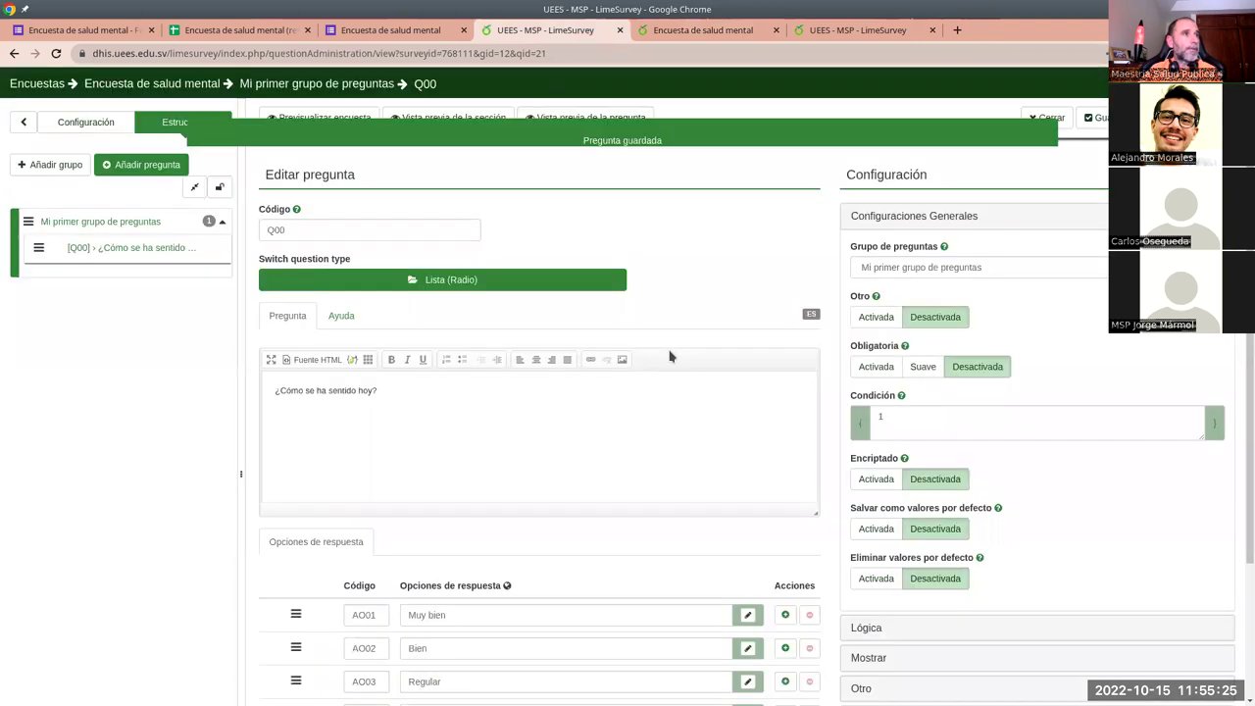
{"action": "left_click", "coordinate": [707, 32]}
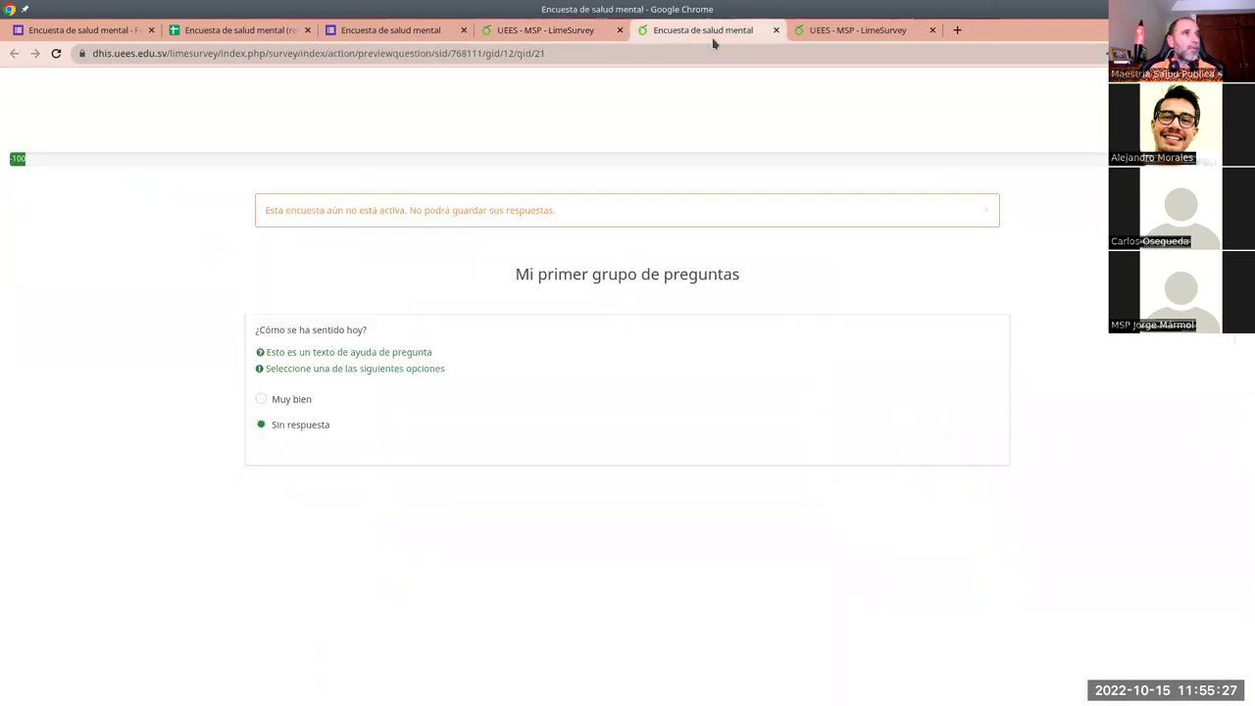
{"action": "right_click", "coordinate": [163, 242]}
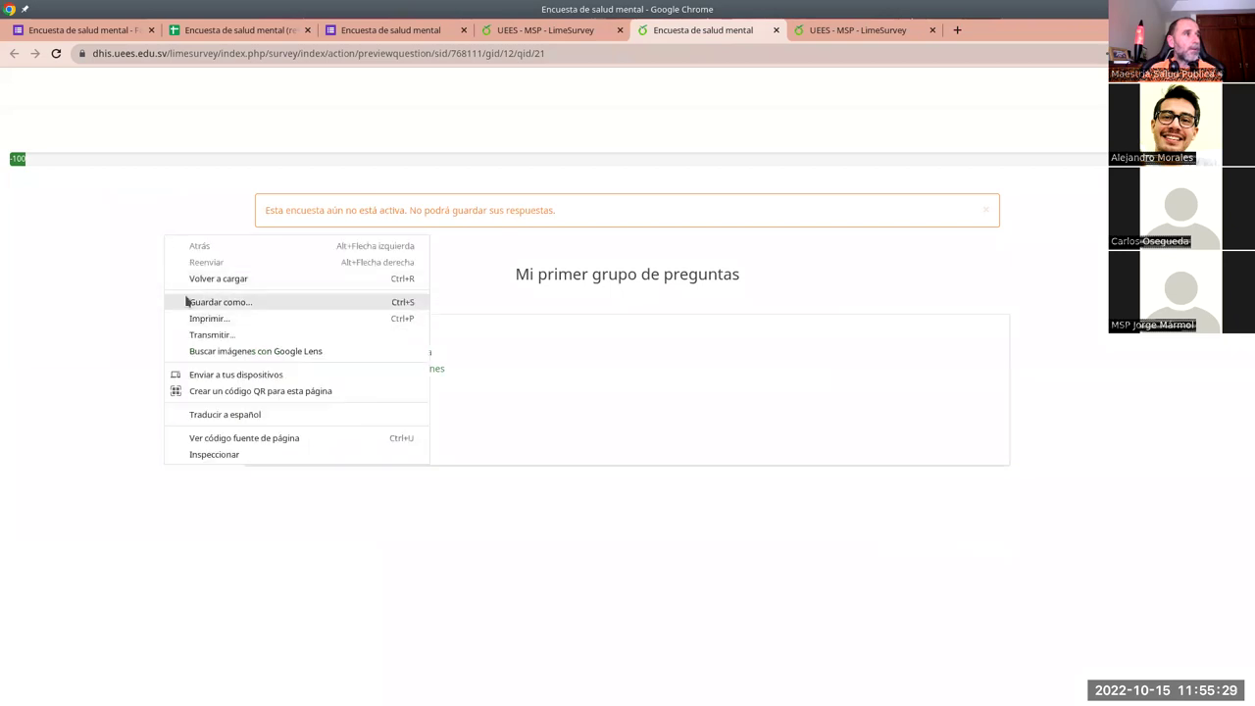
{"action": "left_click", "coordinate": [230, 279]}
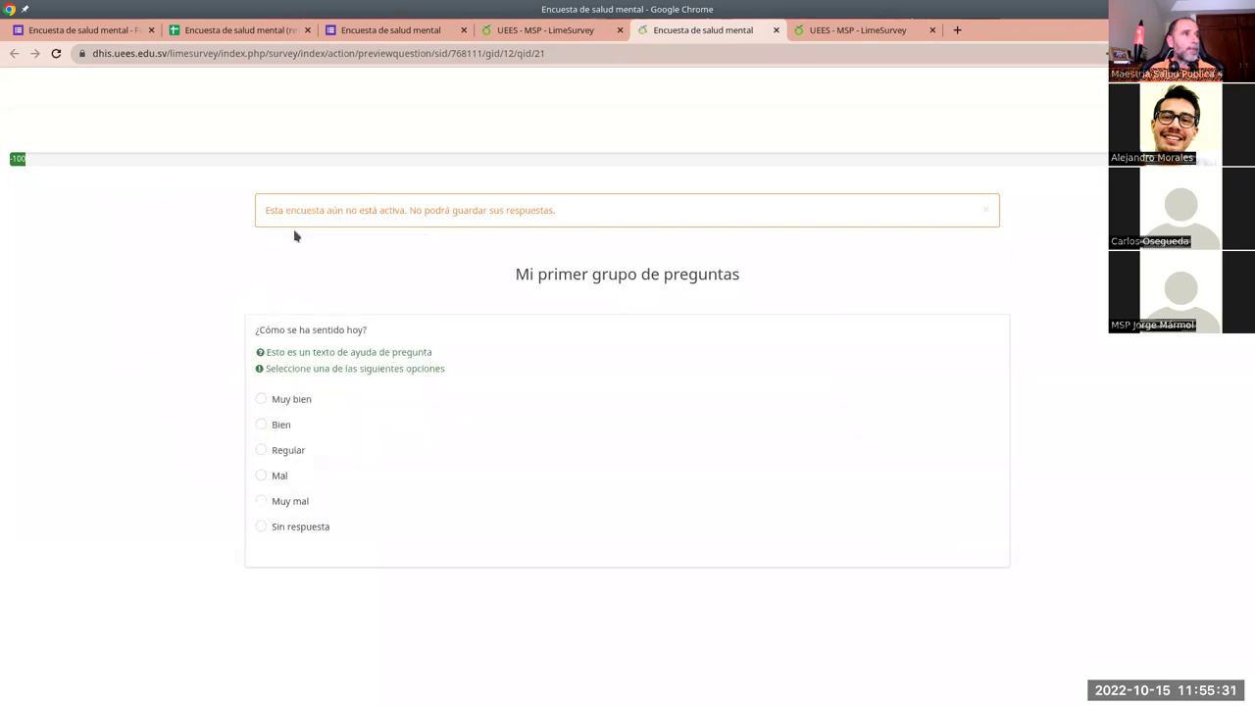
{"action": "left_click", "coordinate": [775, 30]}
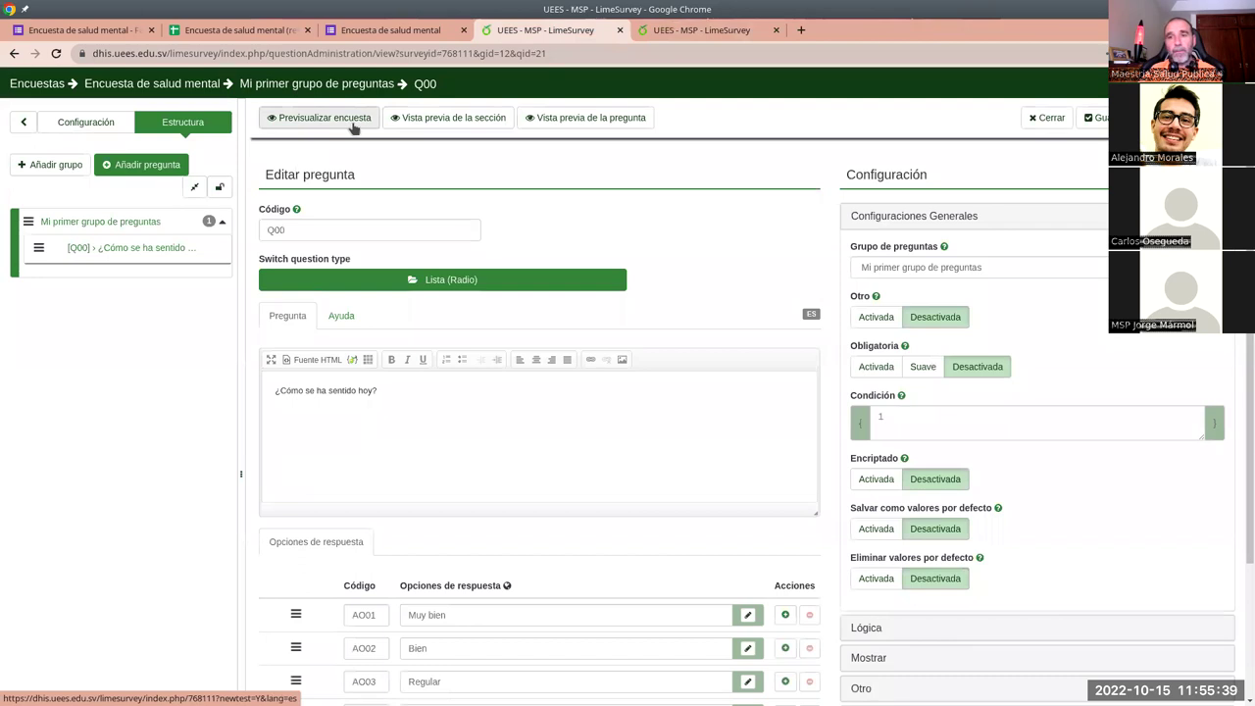
Add a new question to "Mi primer grupo de preguntas" and set its type to Array (10 point choice).
{"action": "scroll", "coordinate": [589, 428], "scroll_direction": "down", "scroll_amount": 3}
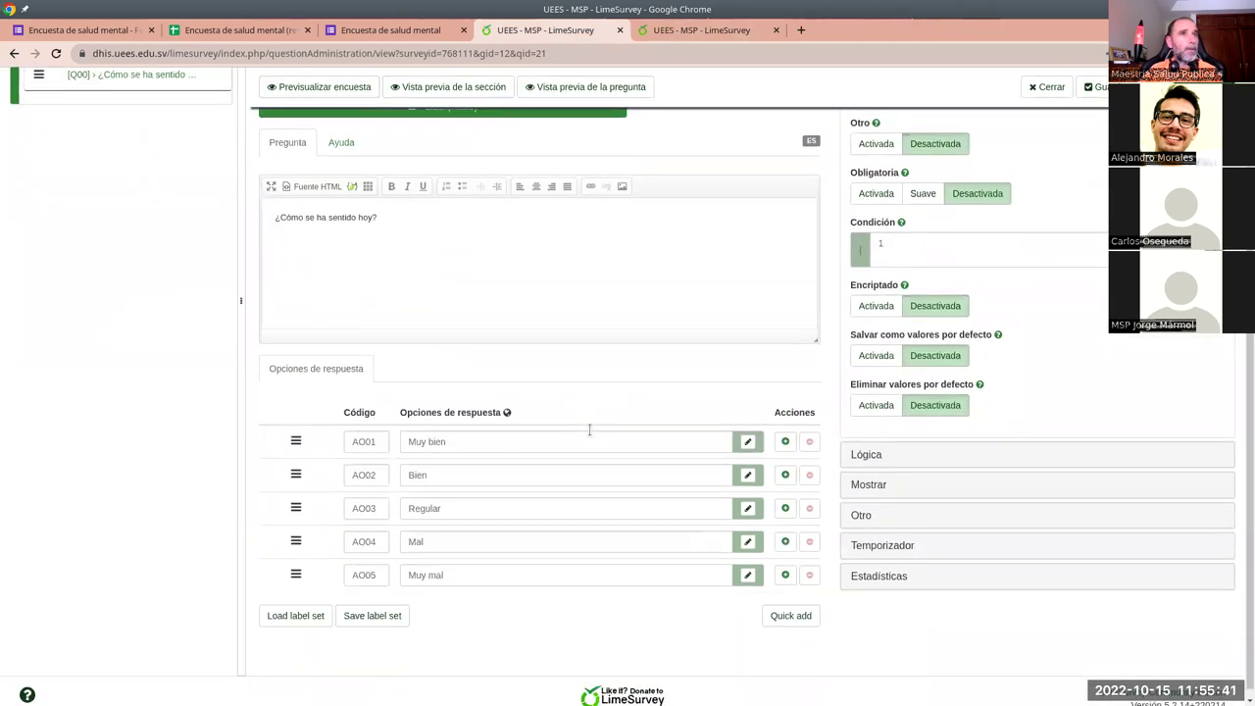
{"action": "scroll", "coordinate": [588, 428], "scroll_direction": "up", "scroll_amount": 3}
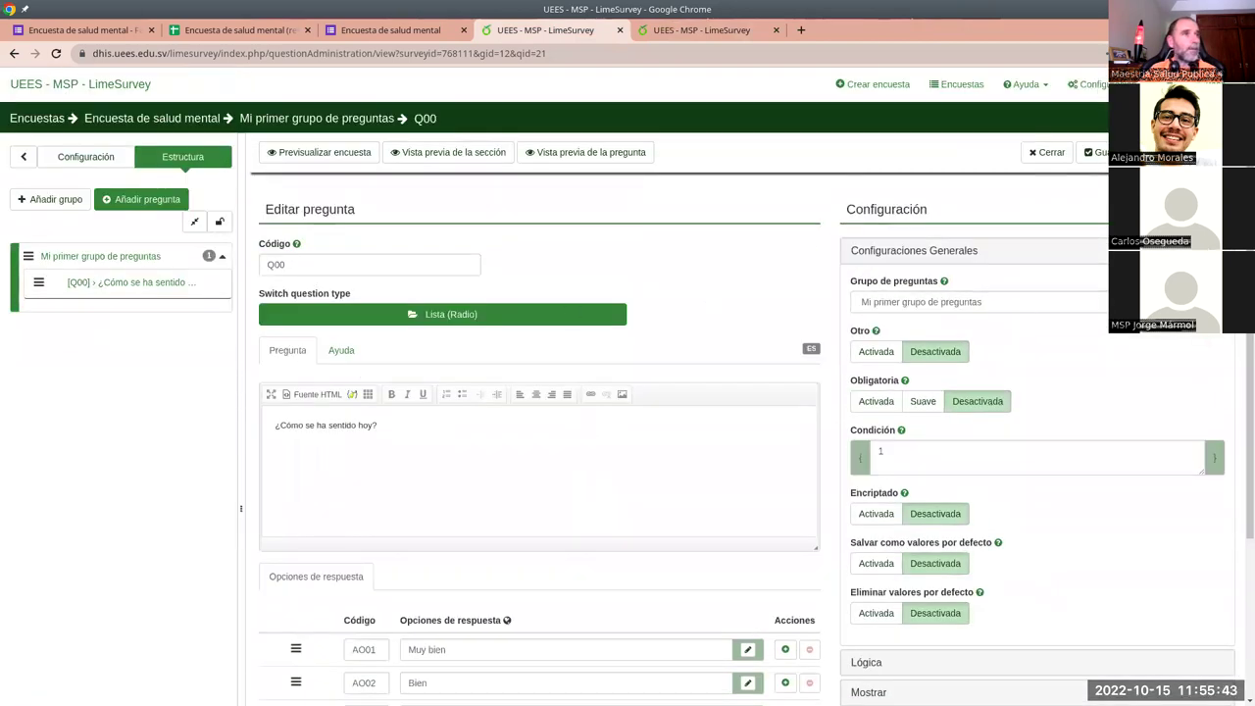
{"action": "left_click", "coordinate": [165, 207]}
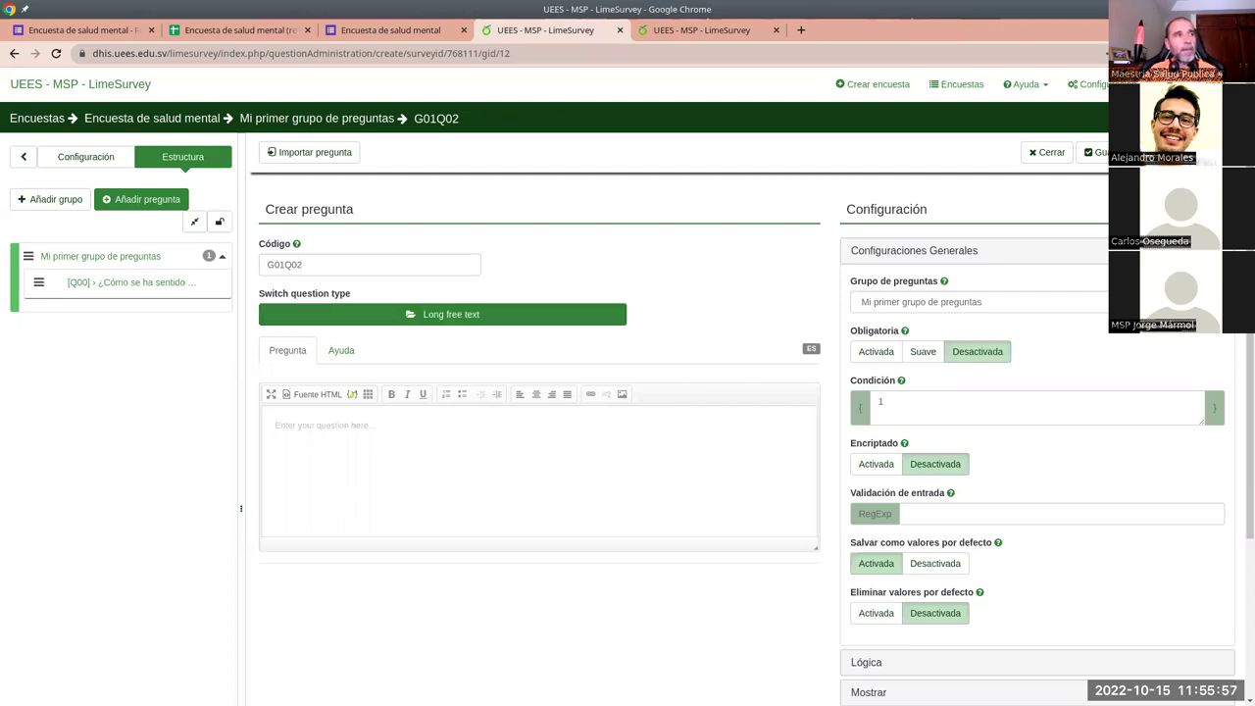
{"action": "left_click", "coordinate": [441, 319]}
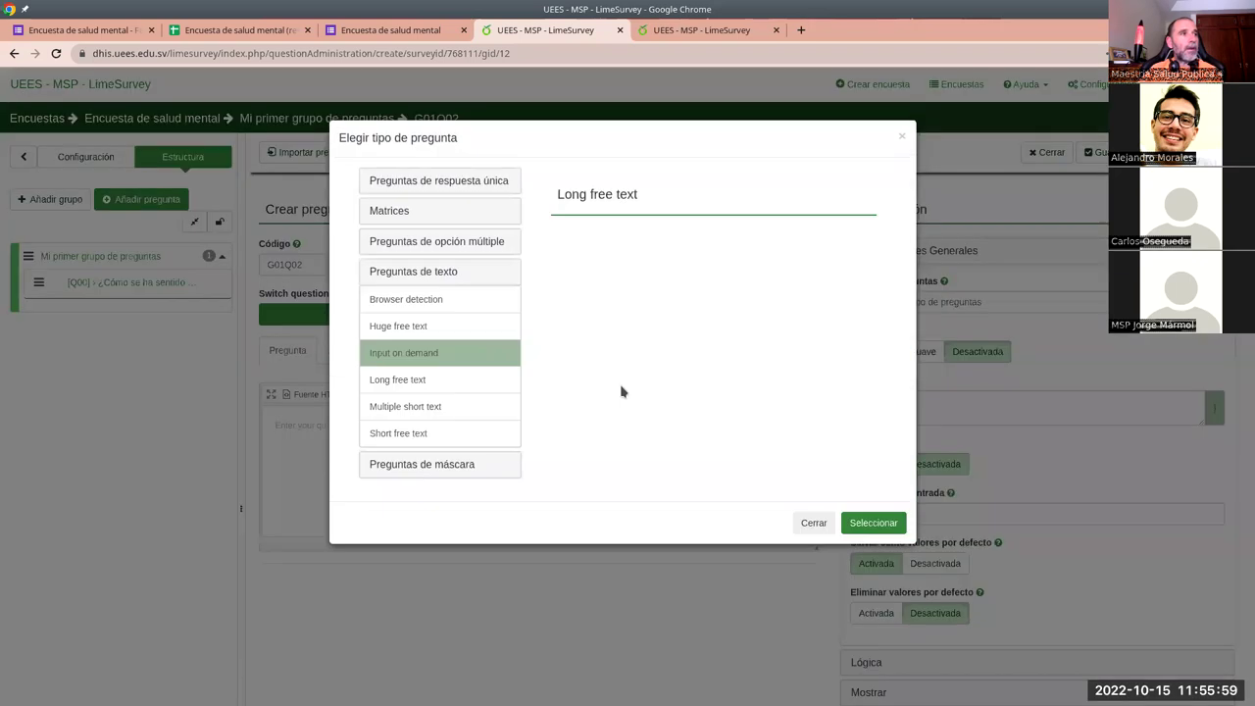
{"action": "left_click", "coordinate": [435, 186]}
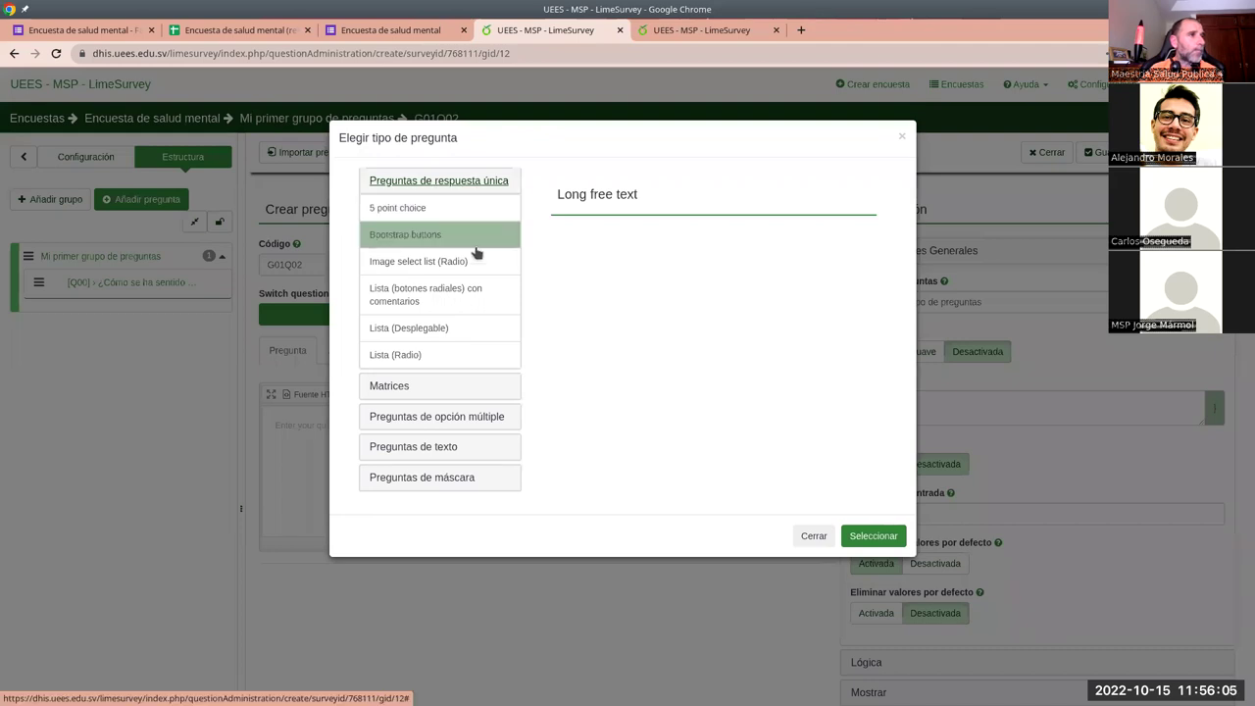
{"action": "left_click", "coordinate": [403, 392]}
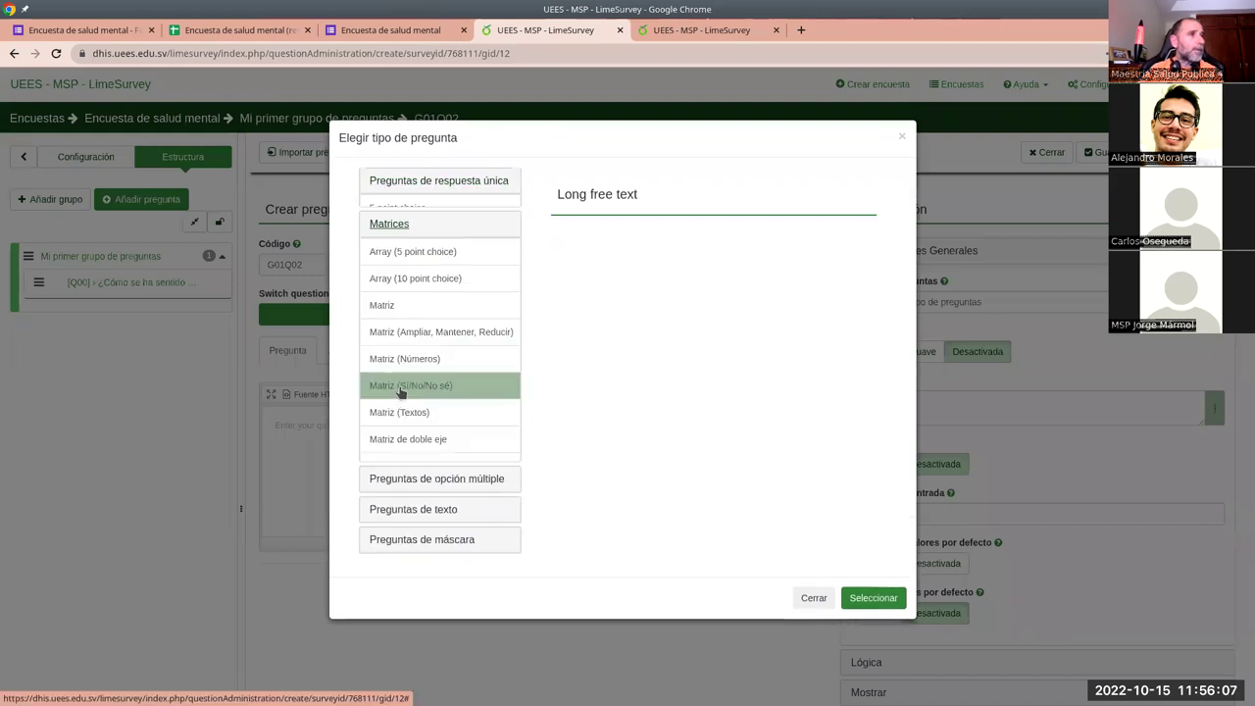
{"action": "left_click", "coordinate": [391, 267]}
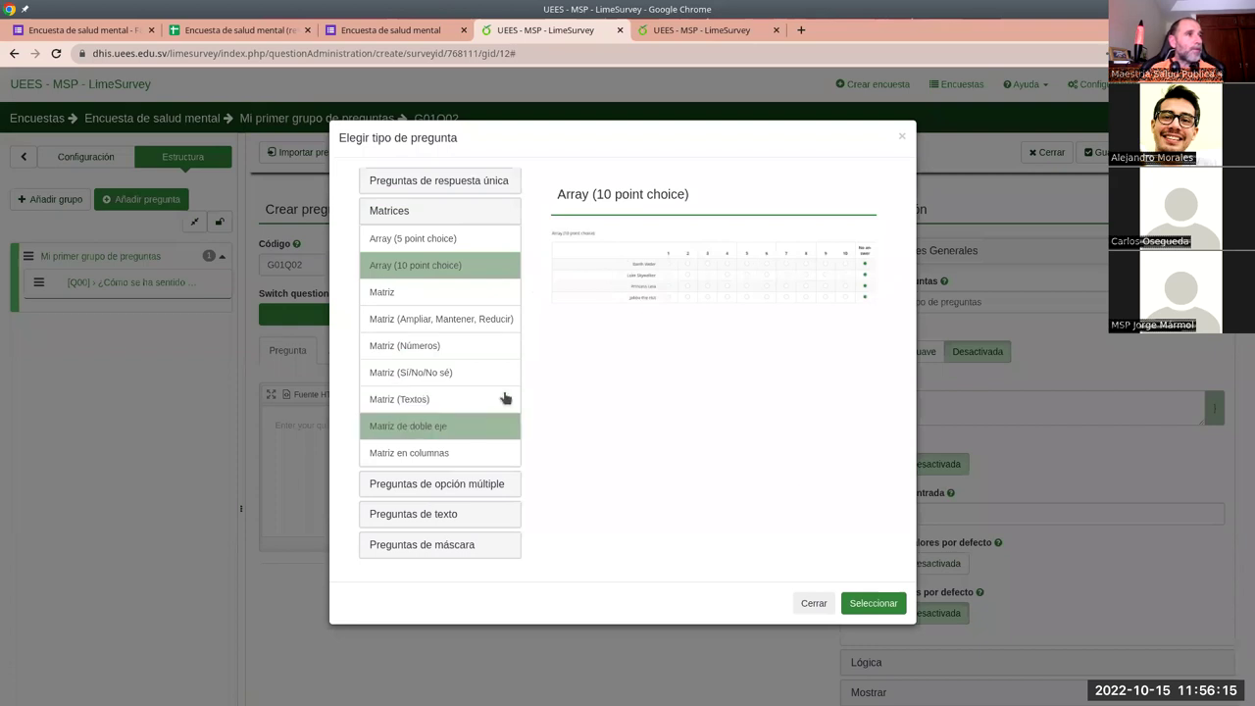
{"action": "left_click", "coordinate": [440, 547]}
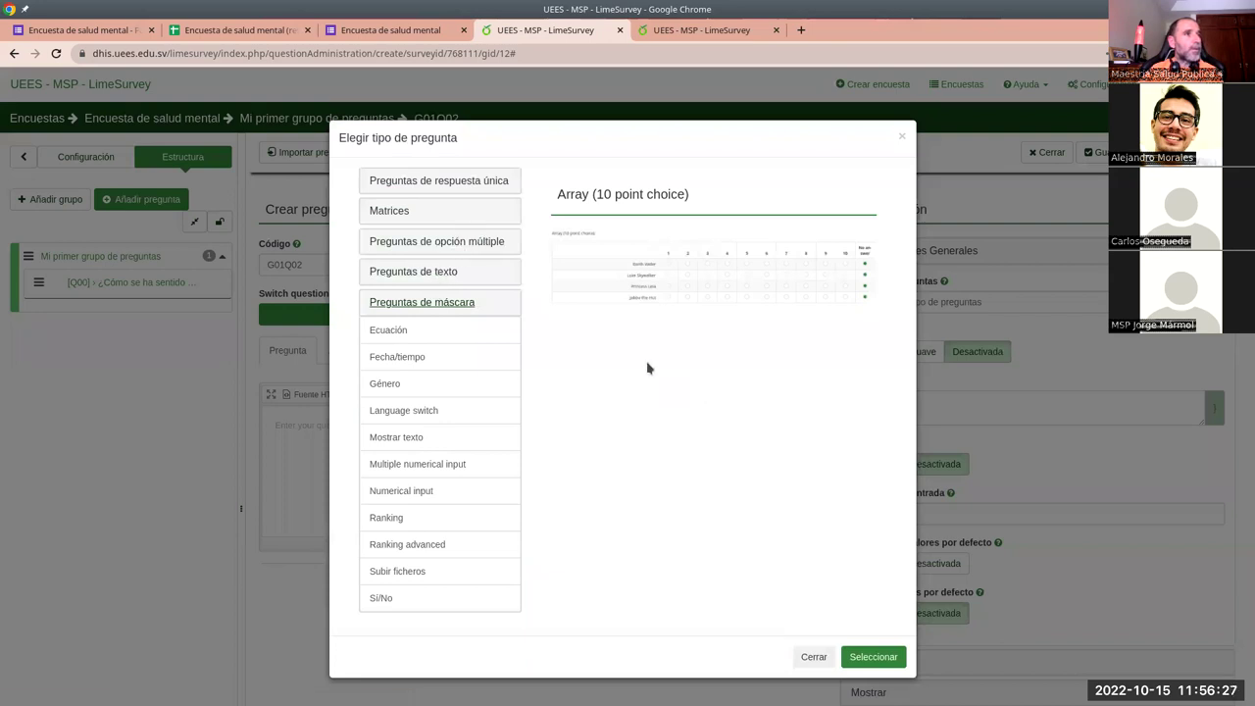
{"action": "left_click", "coordinate": [874, 655]}
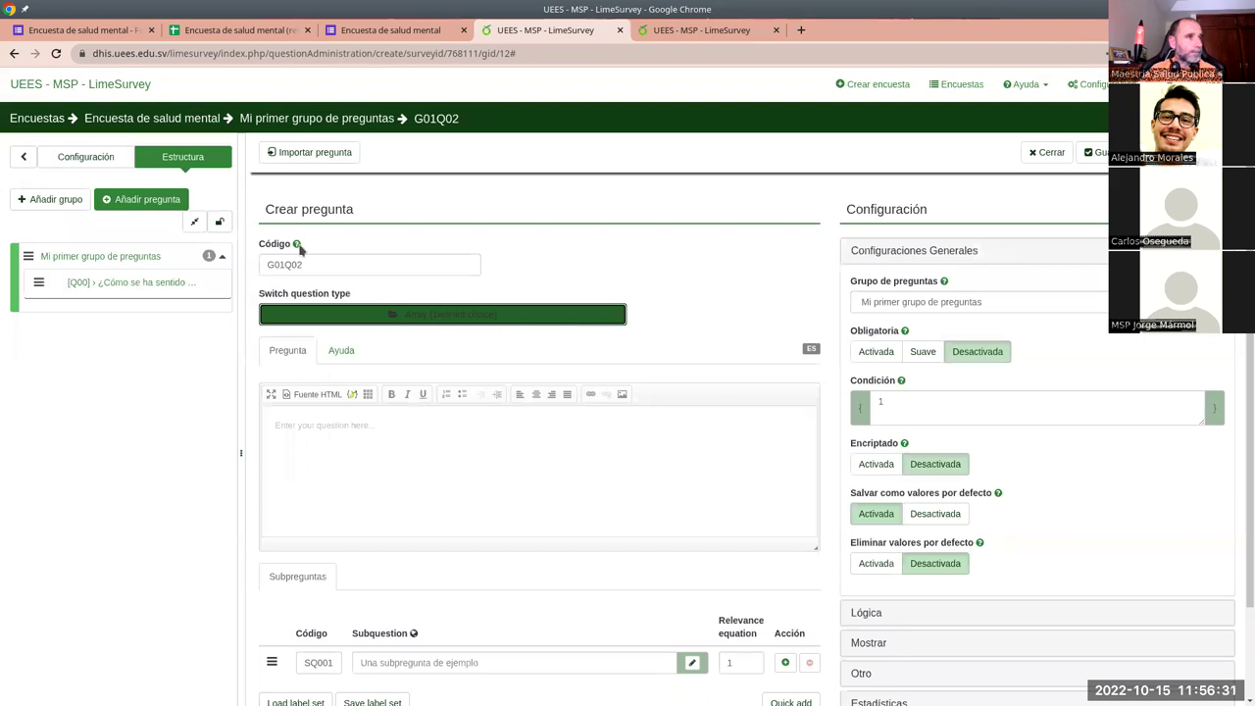
Switch to the Google Forms survey and copy the linear scale question's text, "Califique del 0 al 10".
{"action": "scroll", "coordinate": [491, 469], "scroll_direction": "down", "scroll_amount": 2}
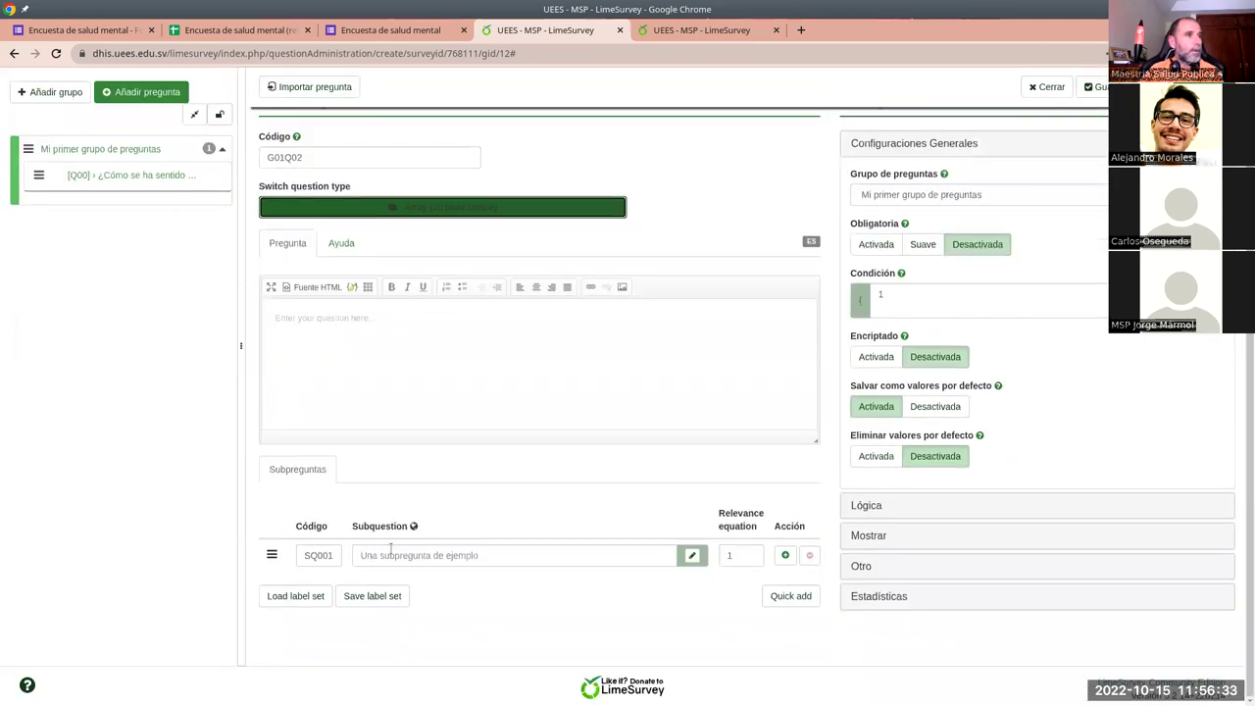
{"action": "left_click", "coordinate": [389, 552]}
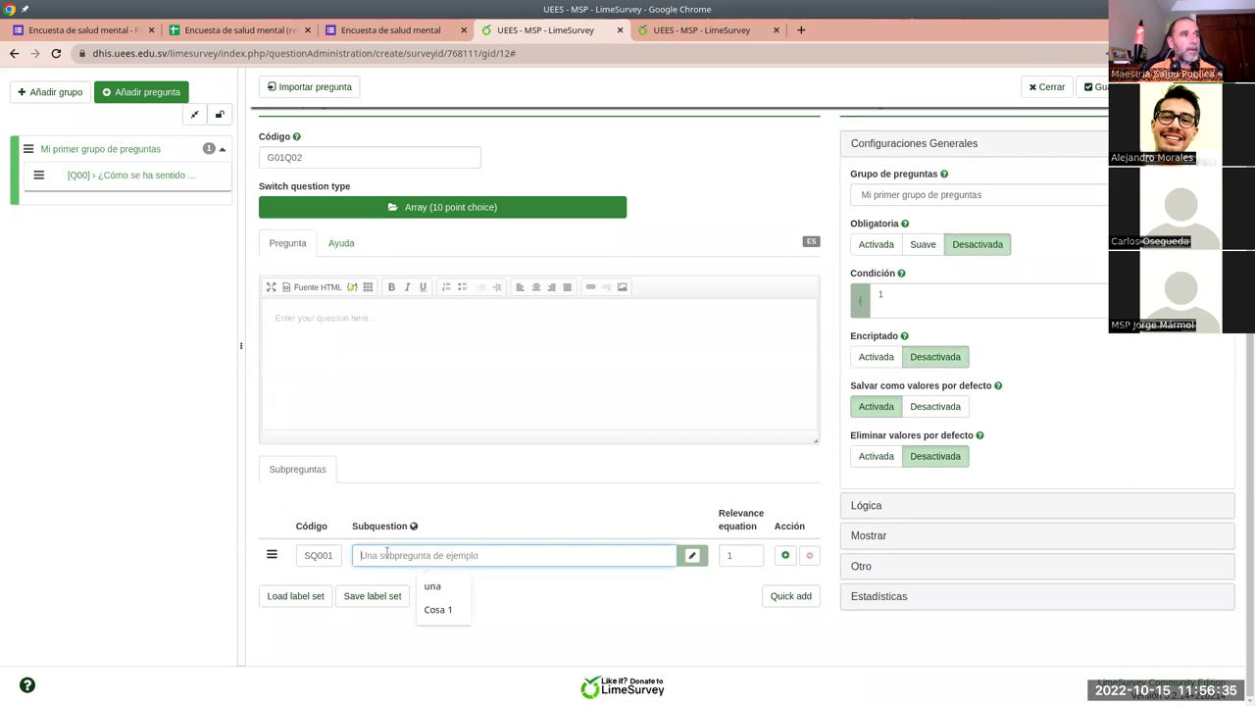
{"action": "left_click", "coordinate": [46, 30]}
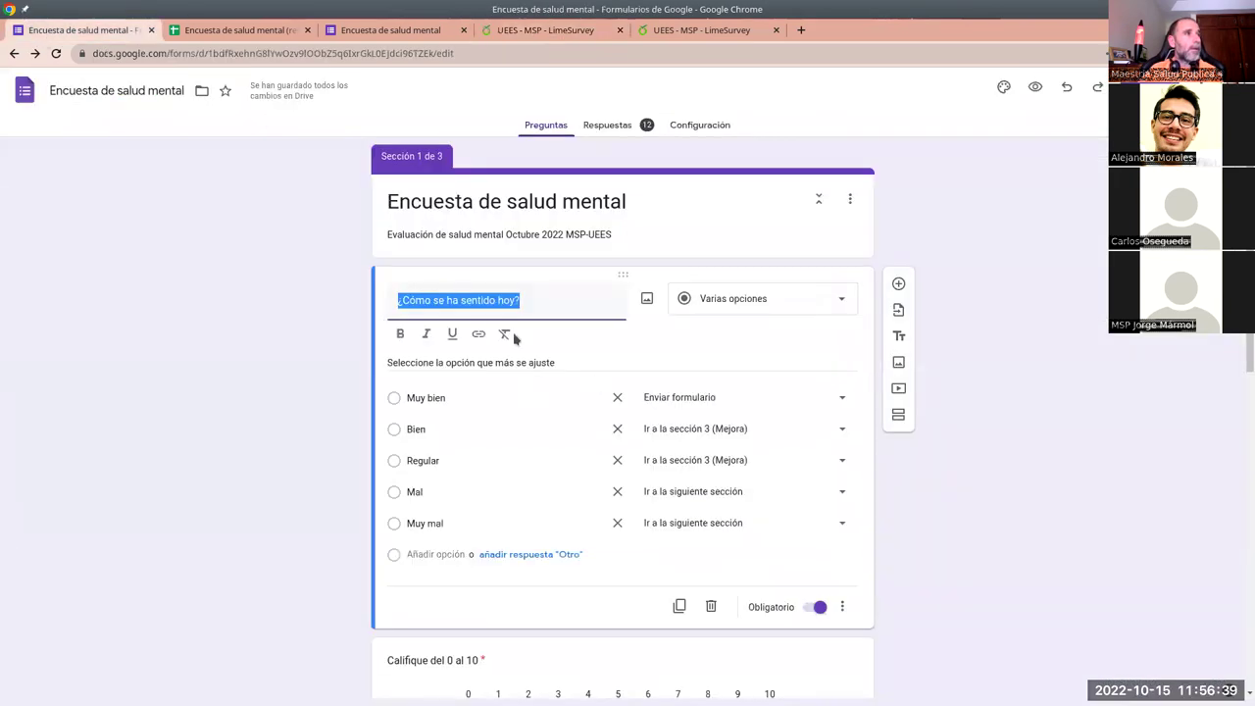
{"action": "scroll", "coordinate": [482, 540], "scroll_direction": "down", "scroll_amount": 3}
{"action": "scroll", "coordinate": [482, 540], "scroll_direction": "down", "scroll_amount": 1}
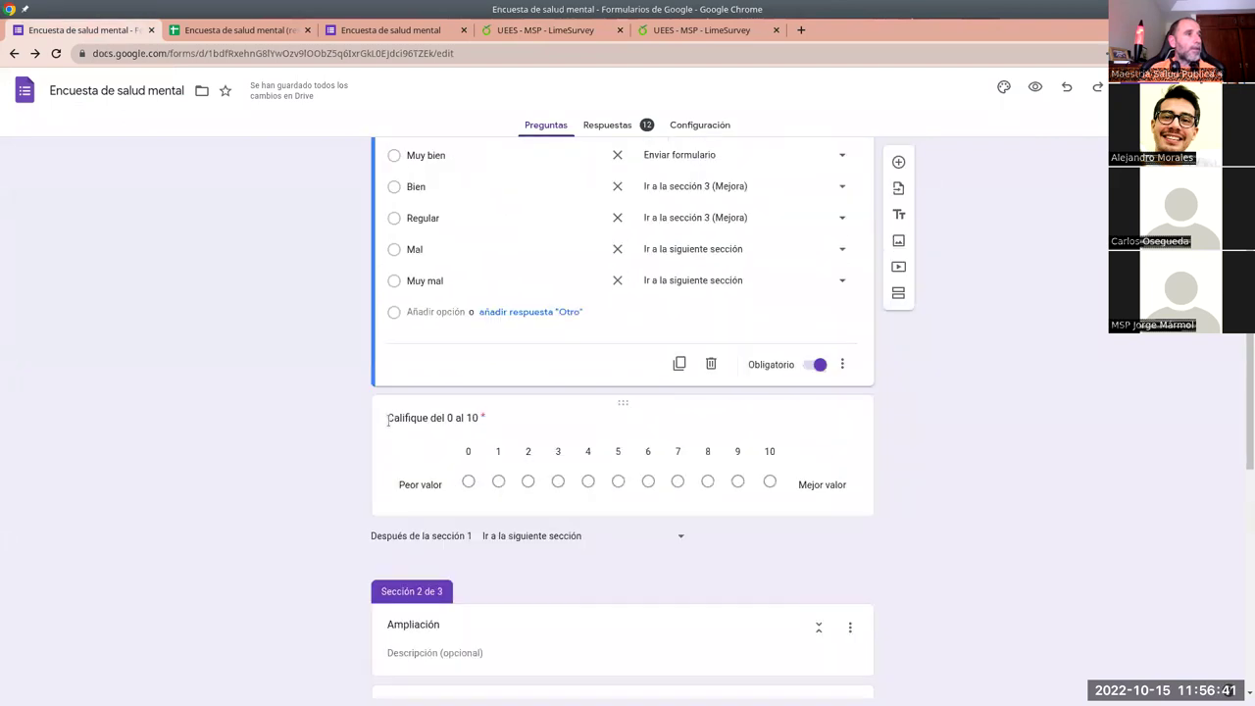
{"action": "left_click", "coordinate": [388, 419]}
{"action": "key", "text": "ctrl+c"}
{"action": "right_click", "coordinate": [483, 338]}
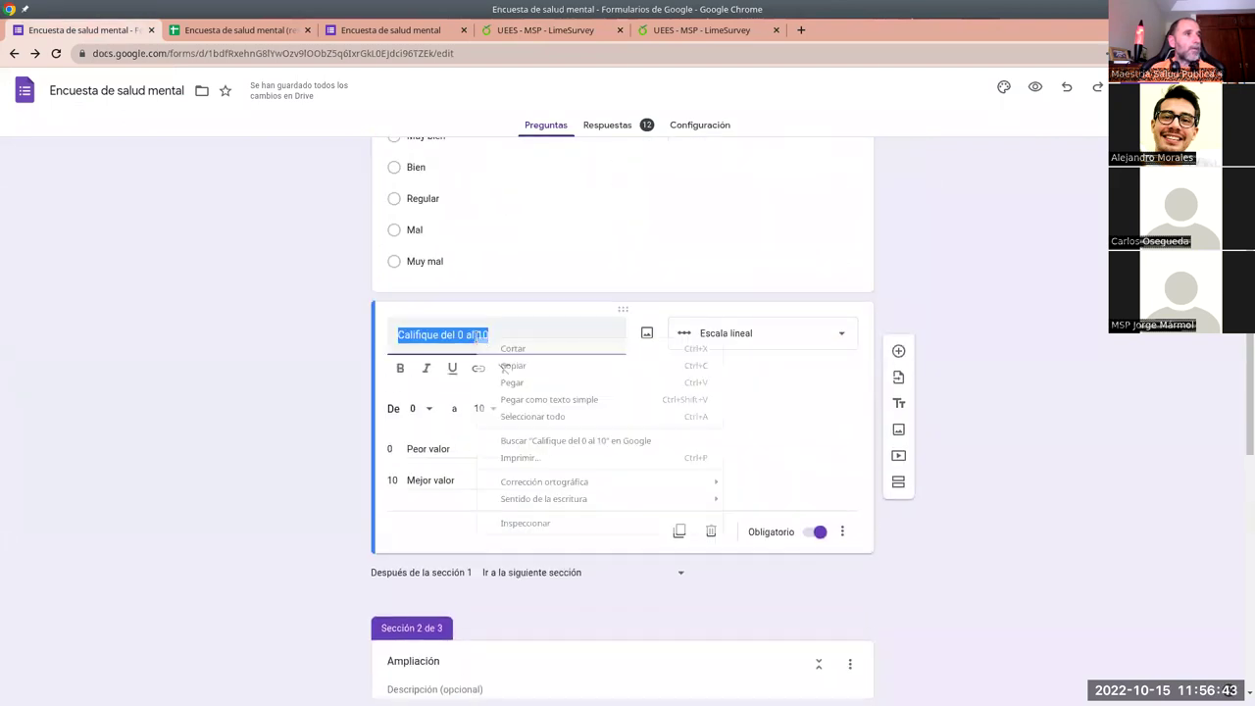
{"action": "left_click", "coordinate": [512, 370]}
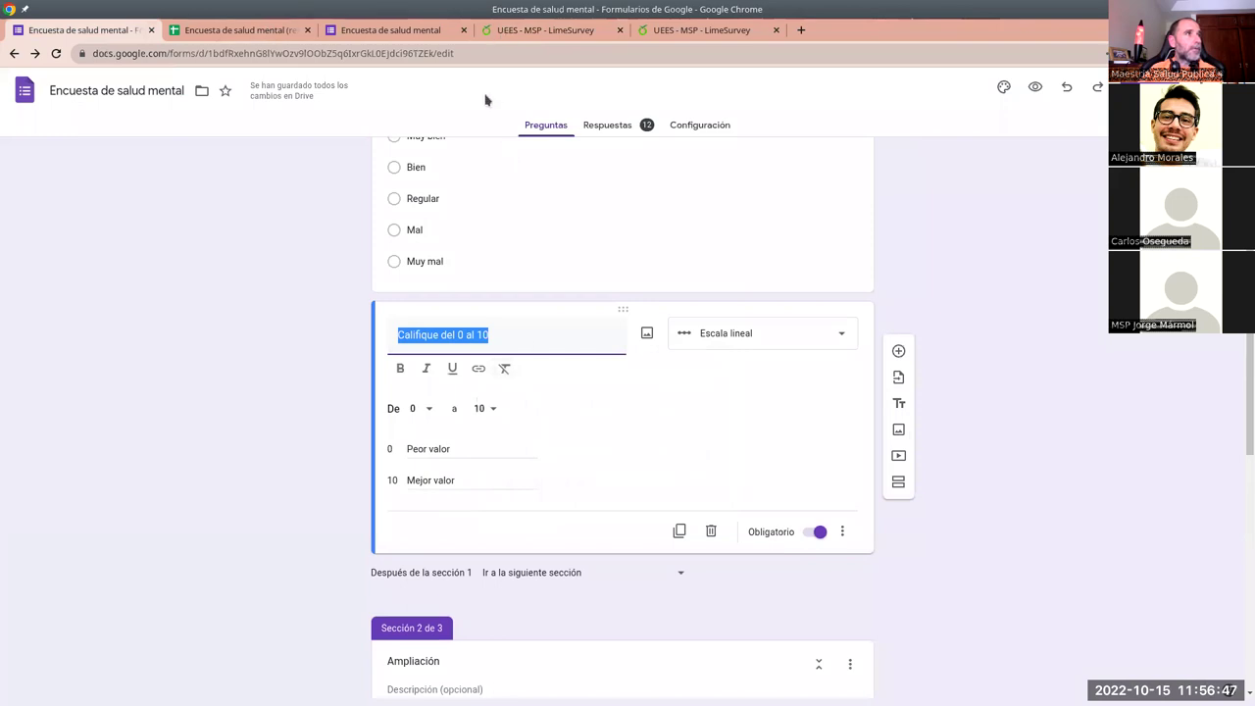
Return to LimeSurvey and paste "Califique del 0 al 10" as the new question's text.
{"action": "left_click", "coordinate": [490, 33]}
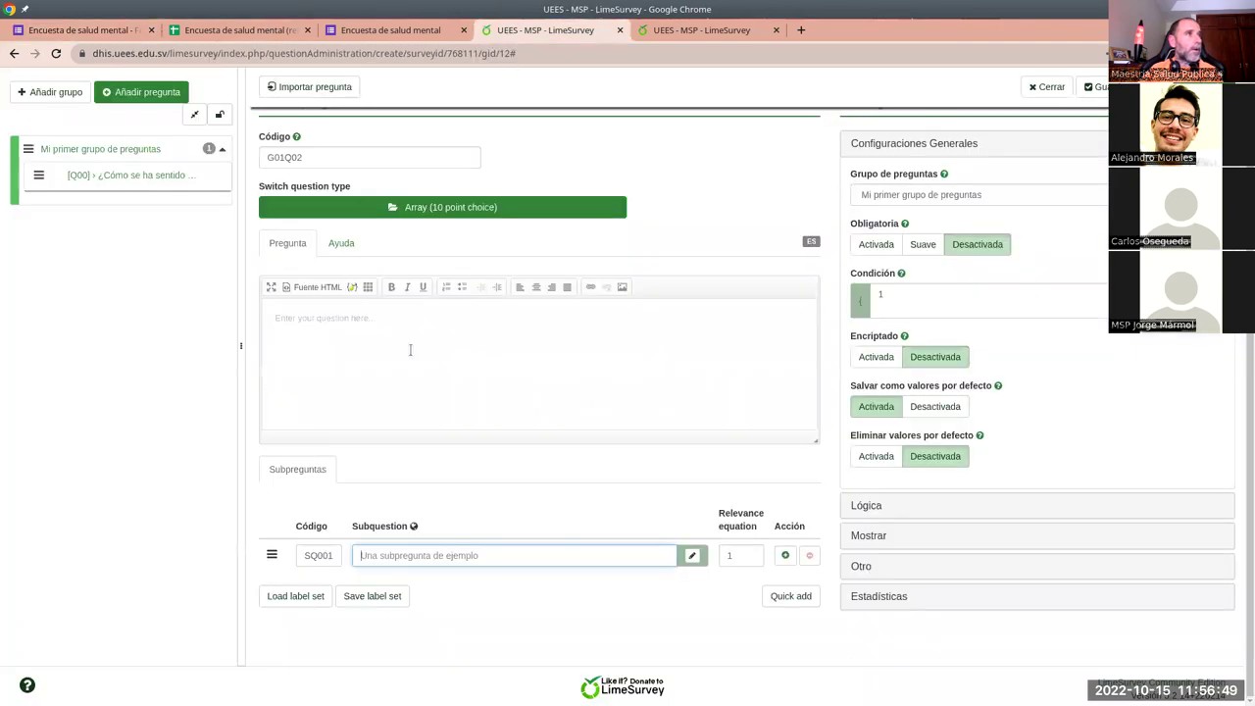
{"action": "left_click", "coordinate": [367, 330]}
{"action": "right_click", "coordinate": [367, 332]}
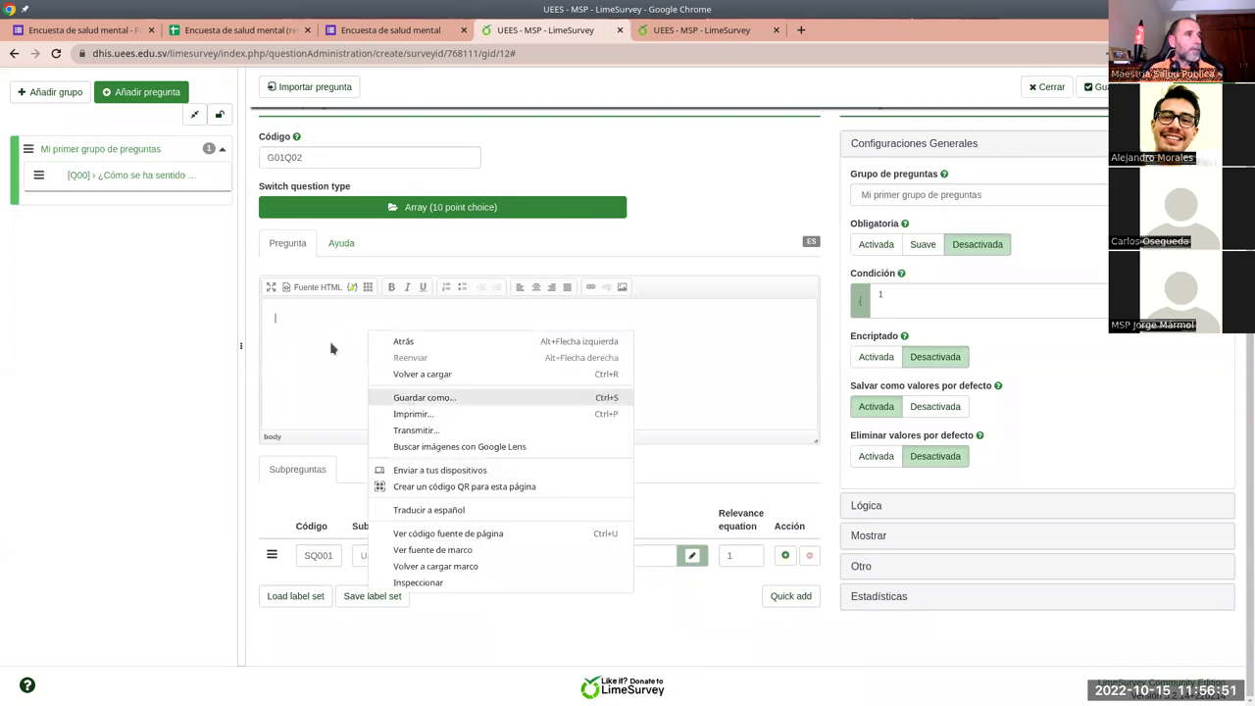
{"action": "key", "text": "ctrl+v"}
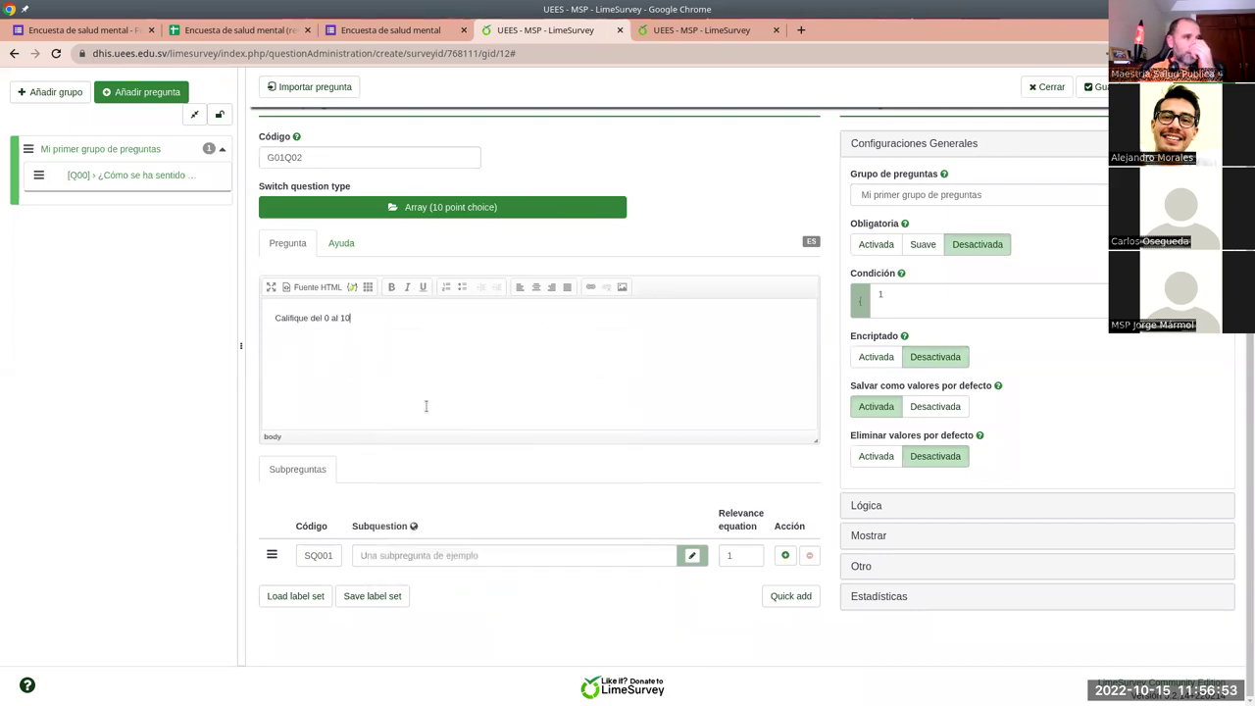
Name subquestion SQ001 "Calificación" and save the new question.
{"action": "left_click", "coordinate": [406, 552]}
{"action": "type", "text": "Cal"}
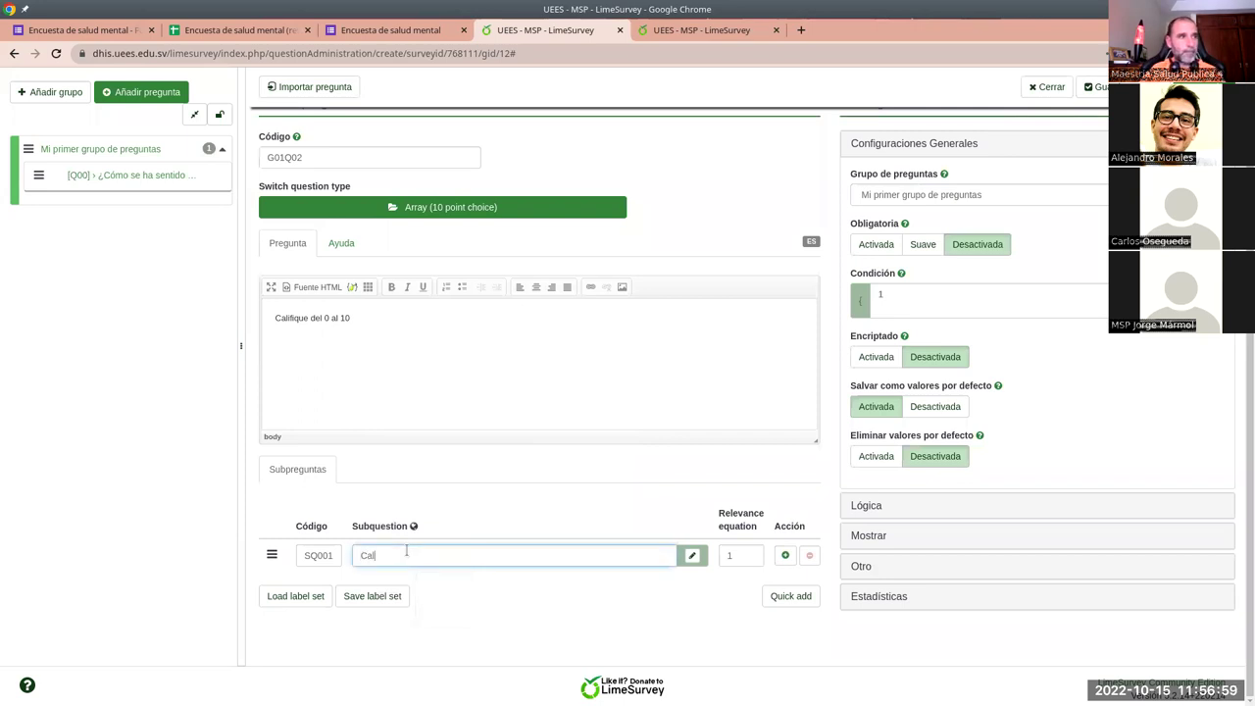
{"action": "type", "text": "ificación"}
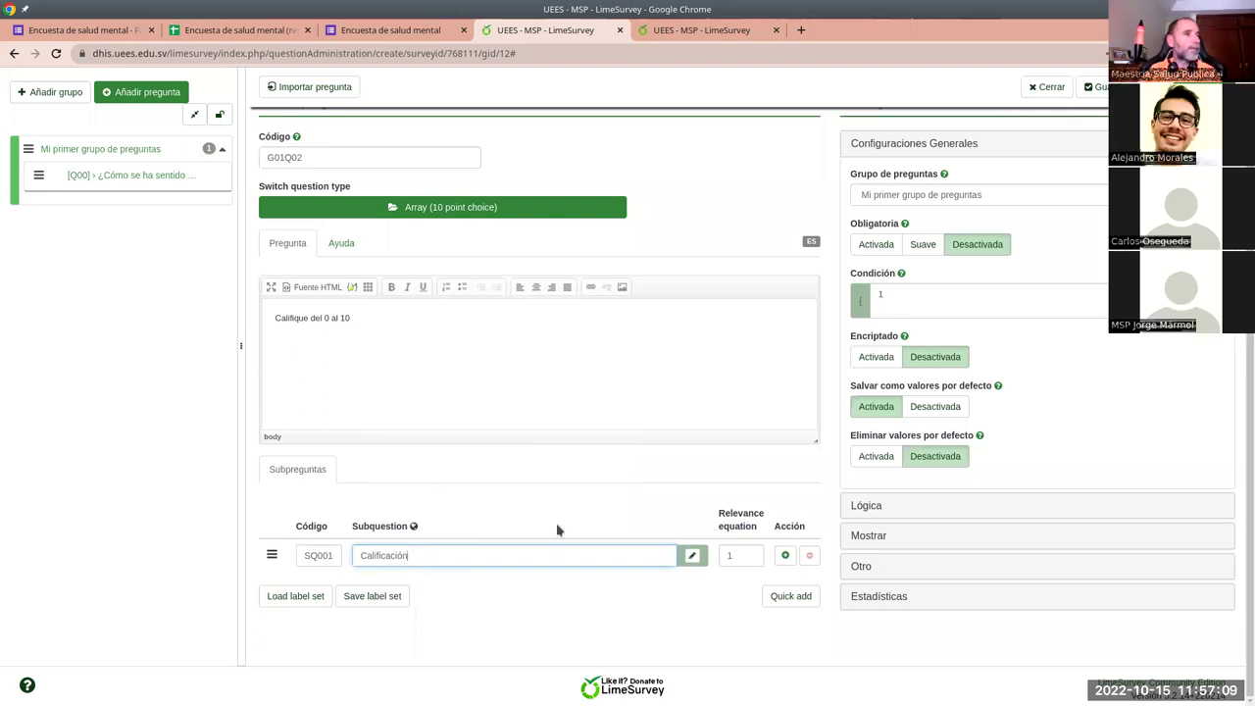
{"action": "left_click", "coordinate": [648, 624]}
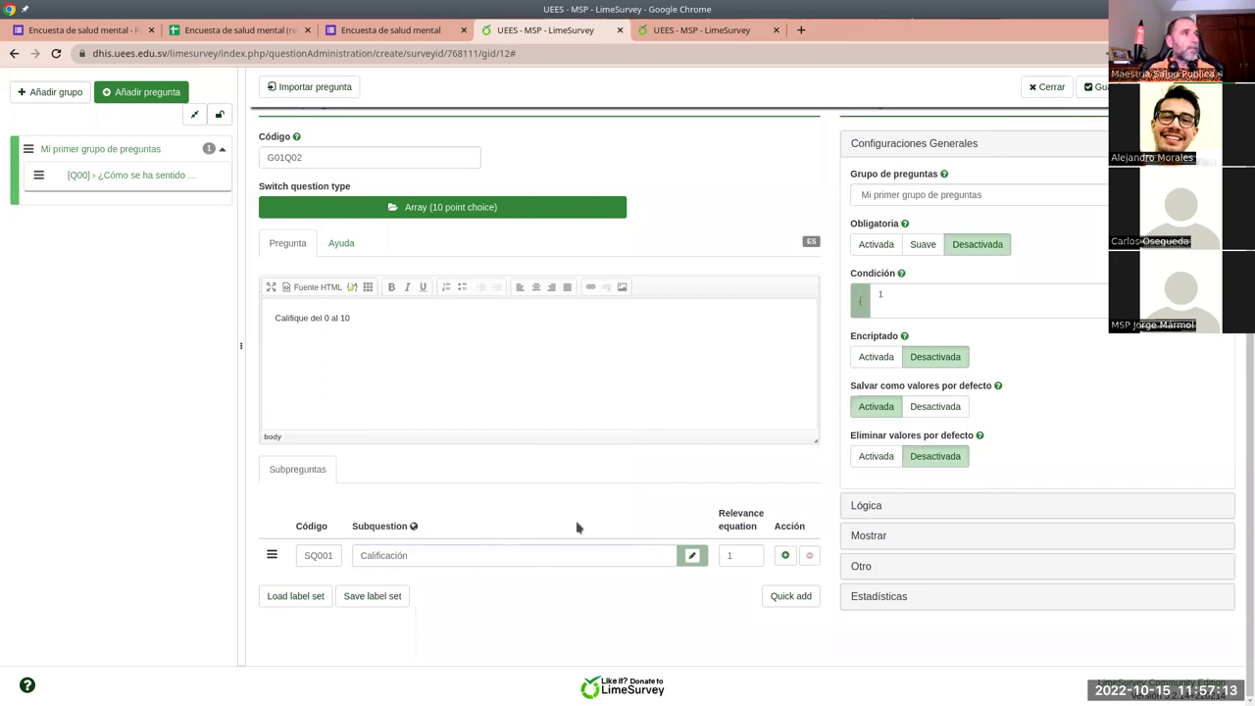
{"action": "scroll", "coordinate": [642, 333], "scroll_direction": "up", "scroll_amount": 2}
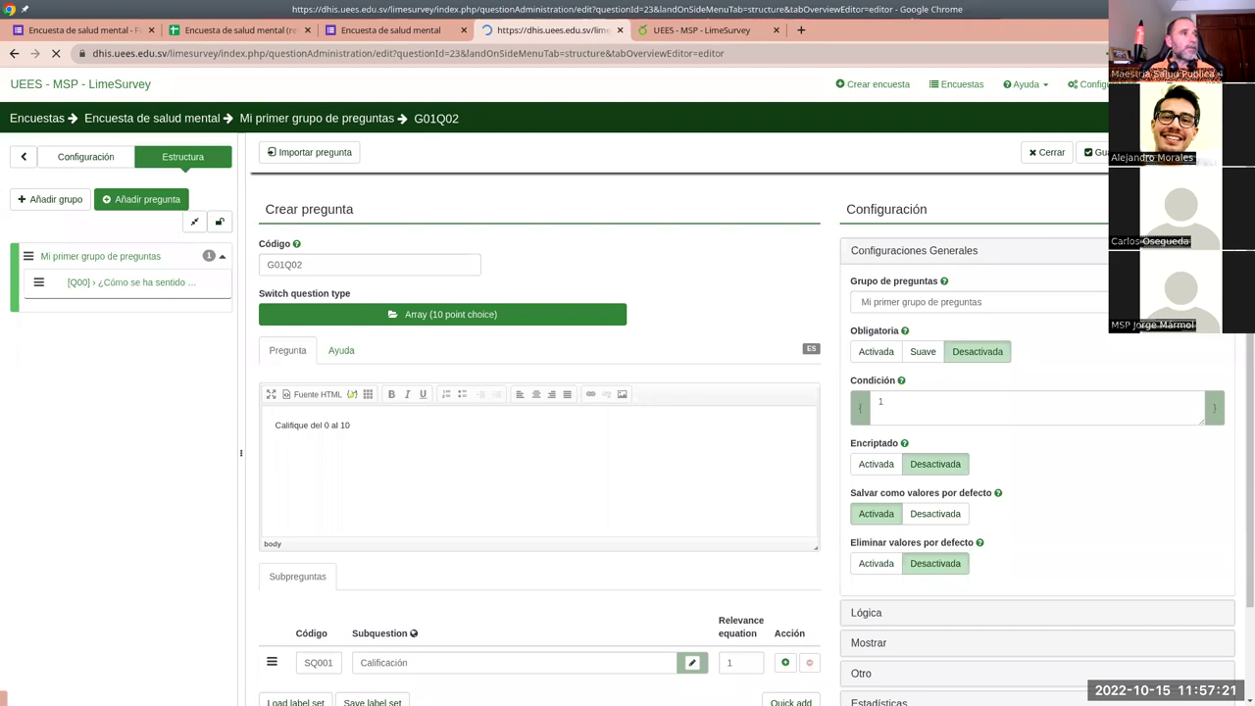
{"action": "left_click", "coordinate": [1042, 154]}
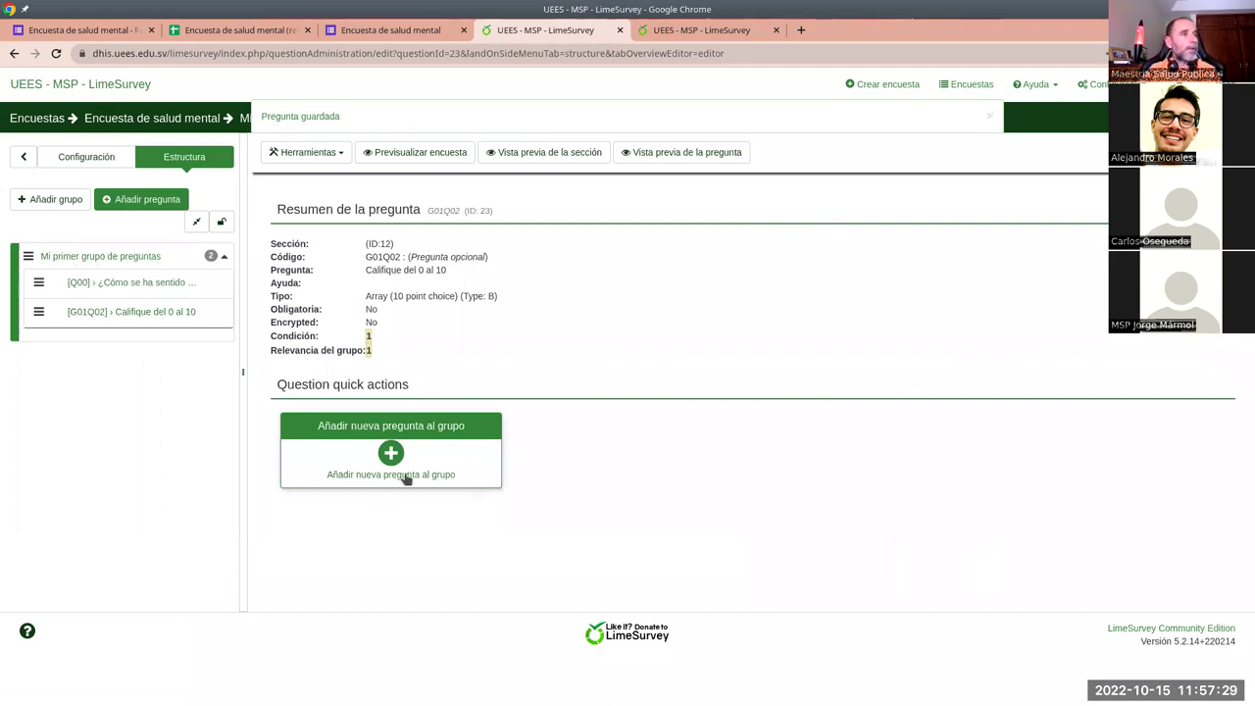
Add a question group titled "Ampliación" and save it, continuing on to adding a question.
{"action": "left_click", "coordinate": [57, 200]}
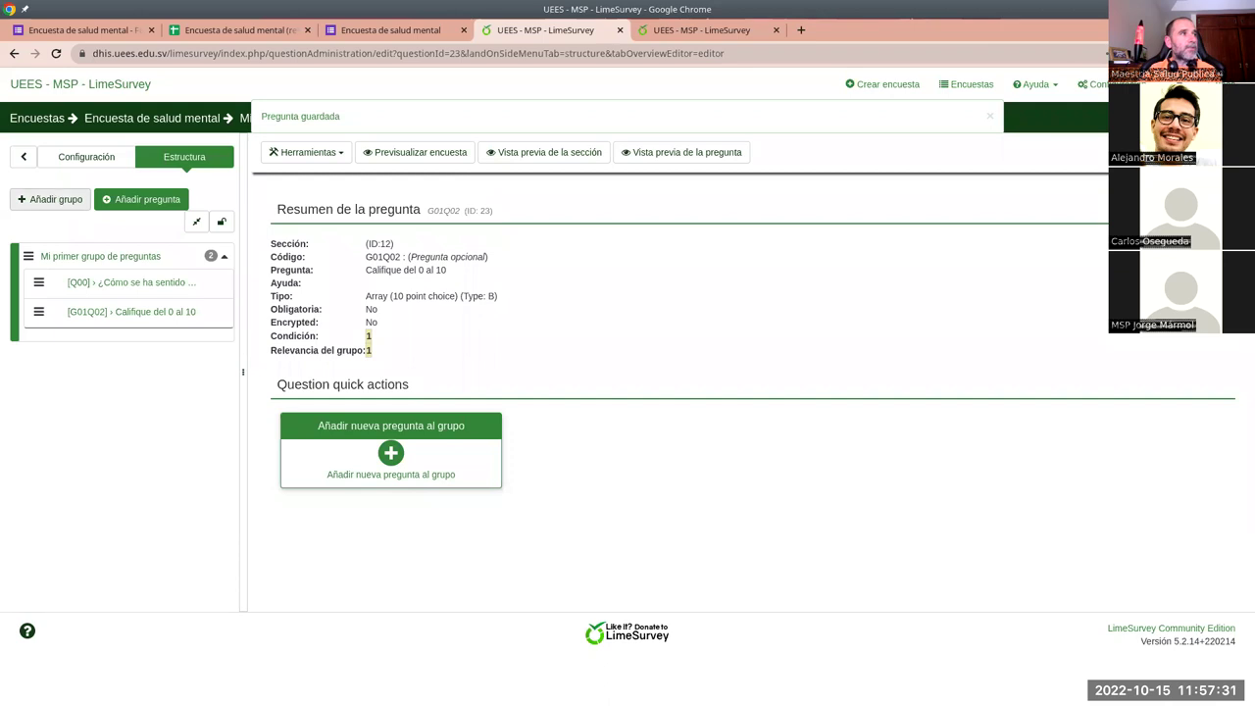
{"action": "left_click", "coordinate": [342, 307]}
{"action": "type", "text": "Ampliación"}
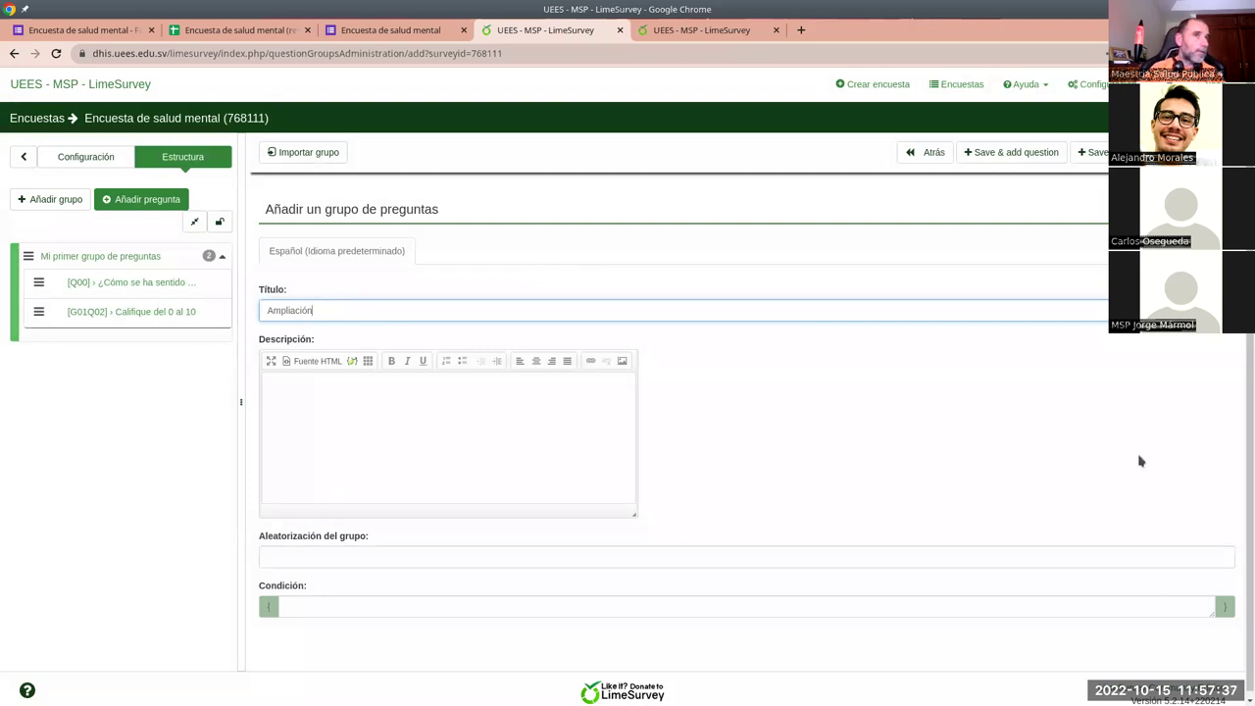
{"action": "left_click", "coordinate": [976, 159]}
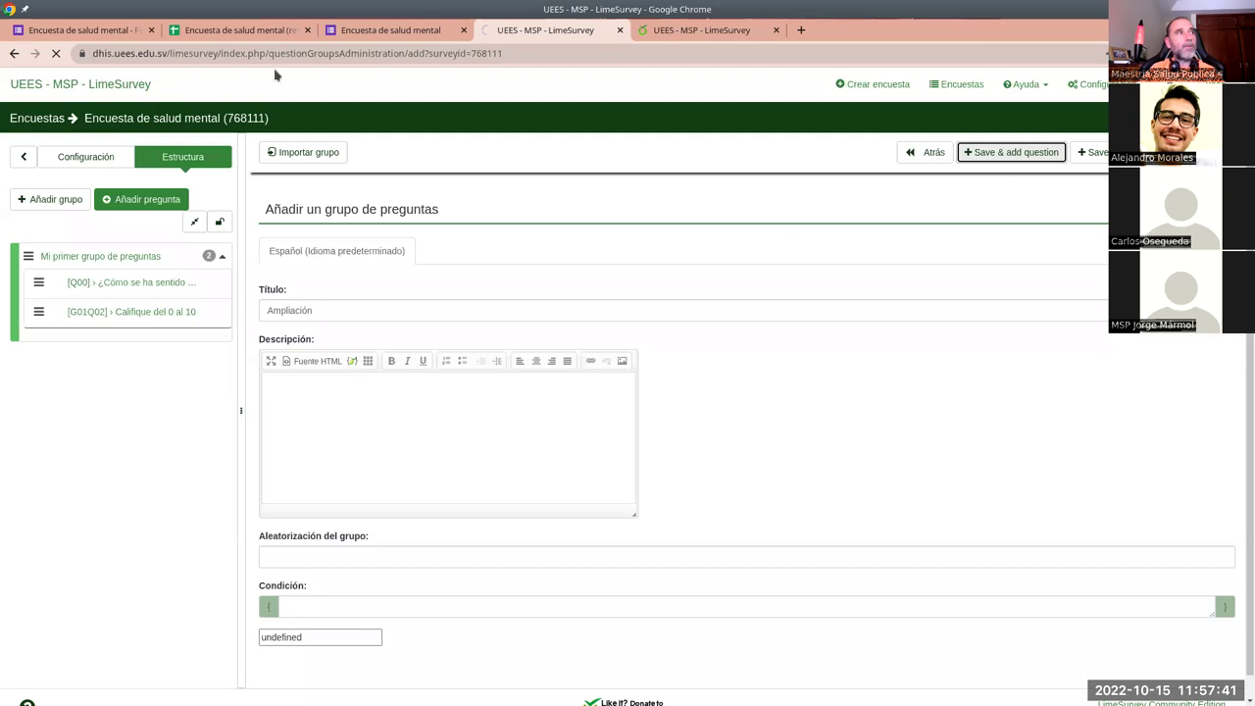
Switch to the Google Forms survey and copy the question text "Describa sus sensaciones" from the Ampliación section.
{"action": "left_click", "coordinate": [97, 31]}
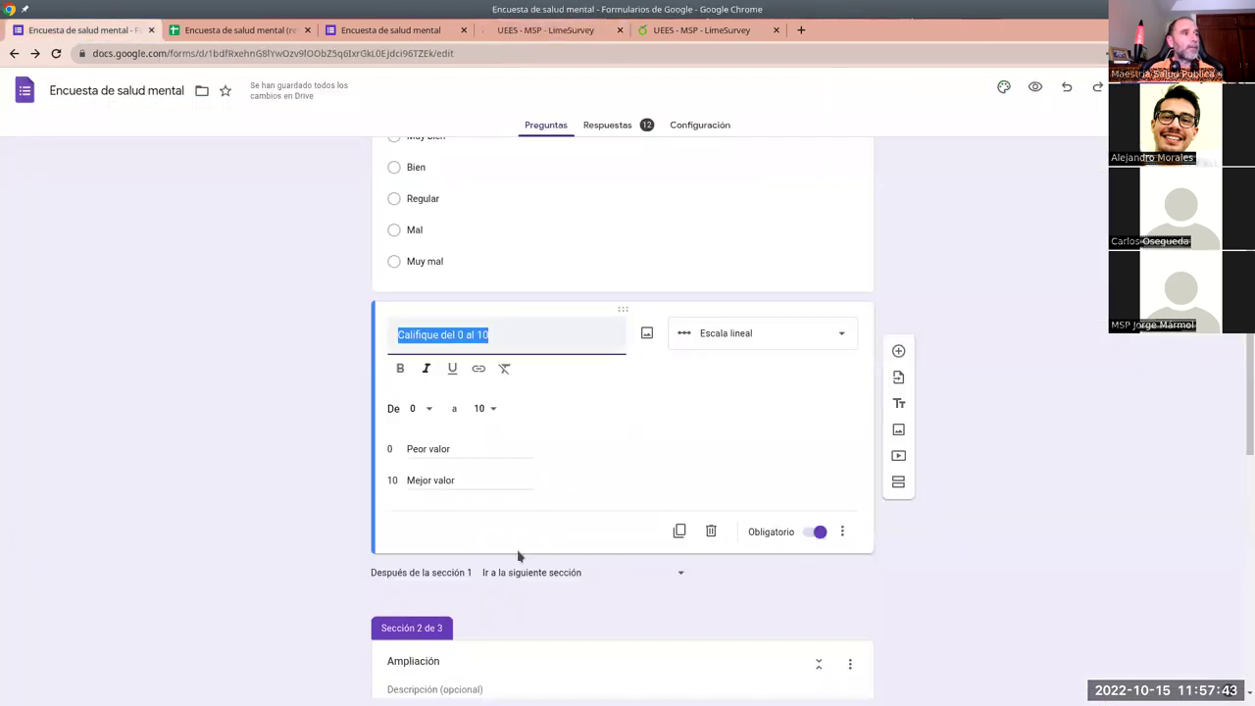
{"action": "scroll", "coordinate": [474, 583], "scroll_direction": "down", "scroll_amount": 2}
{"action": "left_click", "coordinate": [422, 540]}
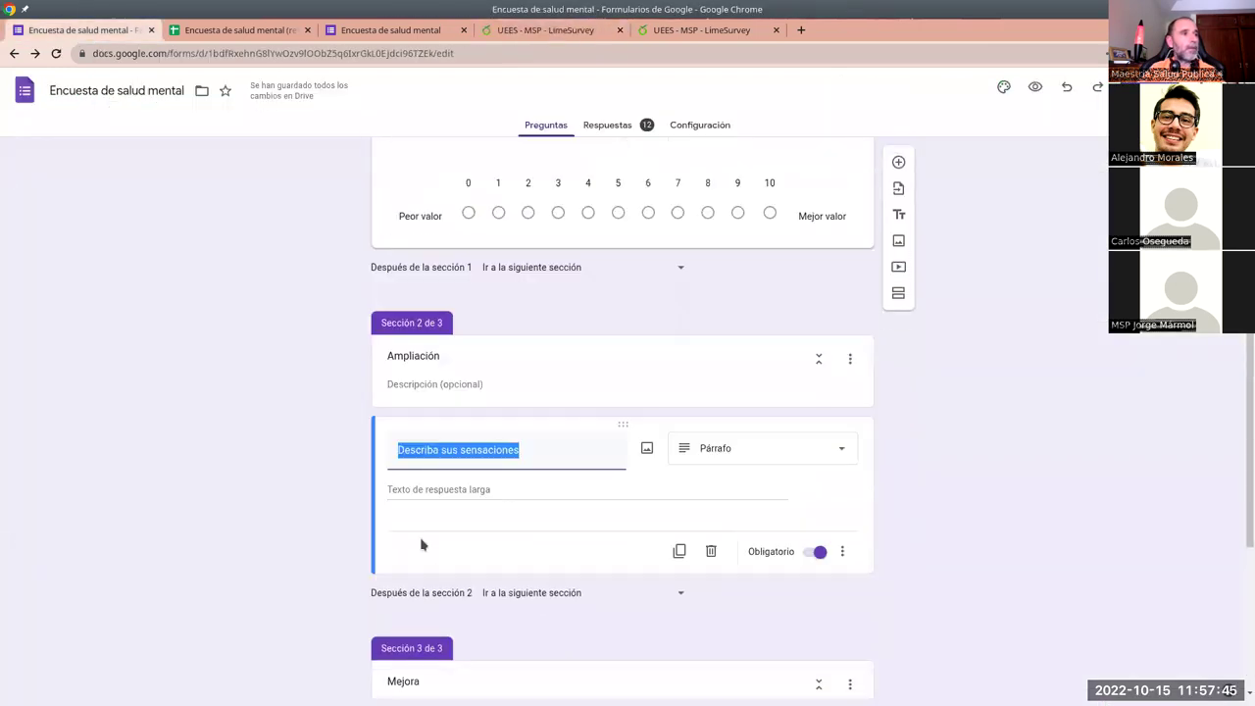
{"action": "left_click", "coordinate": [483, 409]}
{"action": "triple_click", "coordinate": [482, 414]}
{"action": "key", "text": "ctrl+c"}
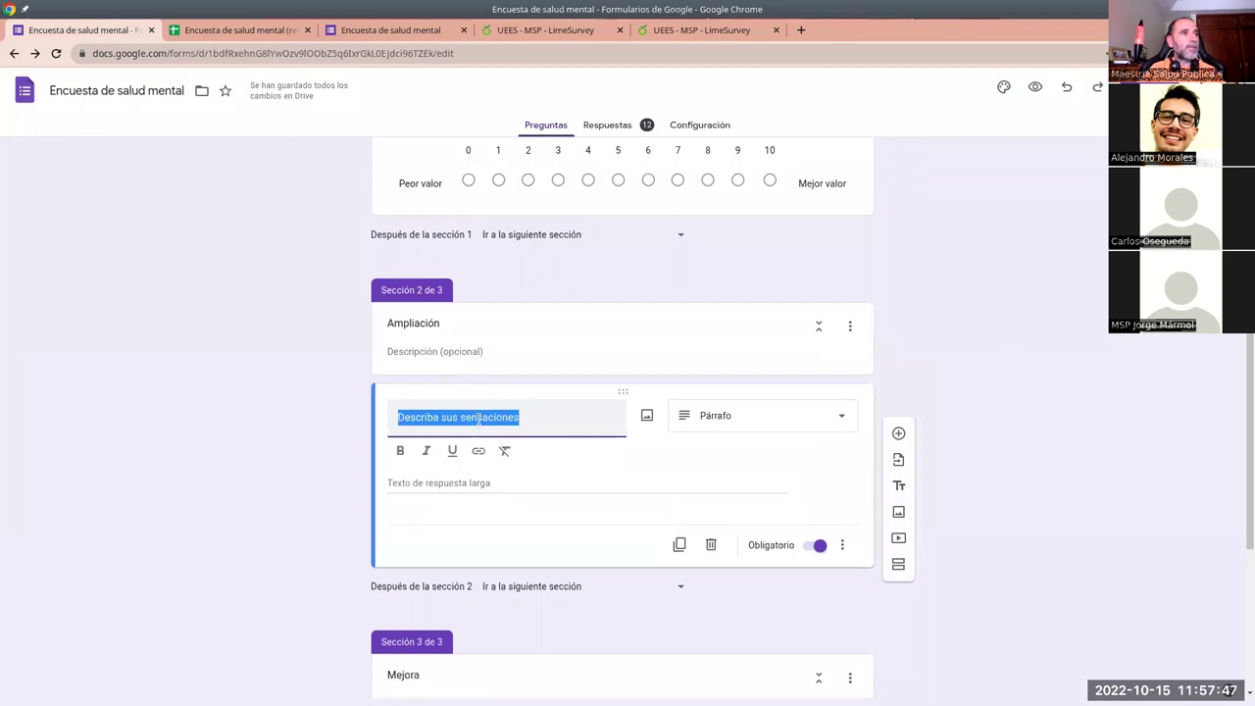
{"action": "right_click", "coordinate": [480, 422]}
{"action": "left_click", "coordinate": [502, 449]}
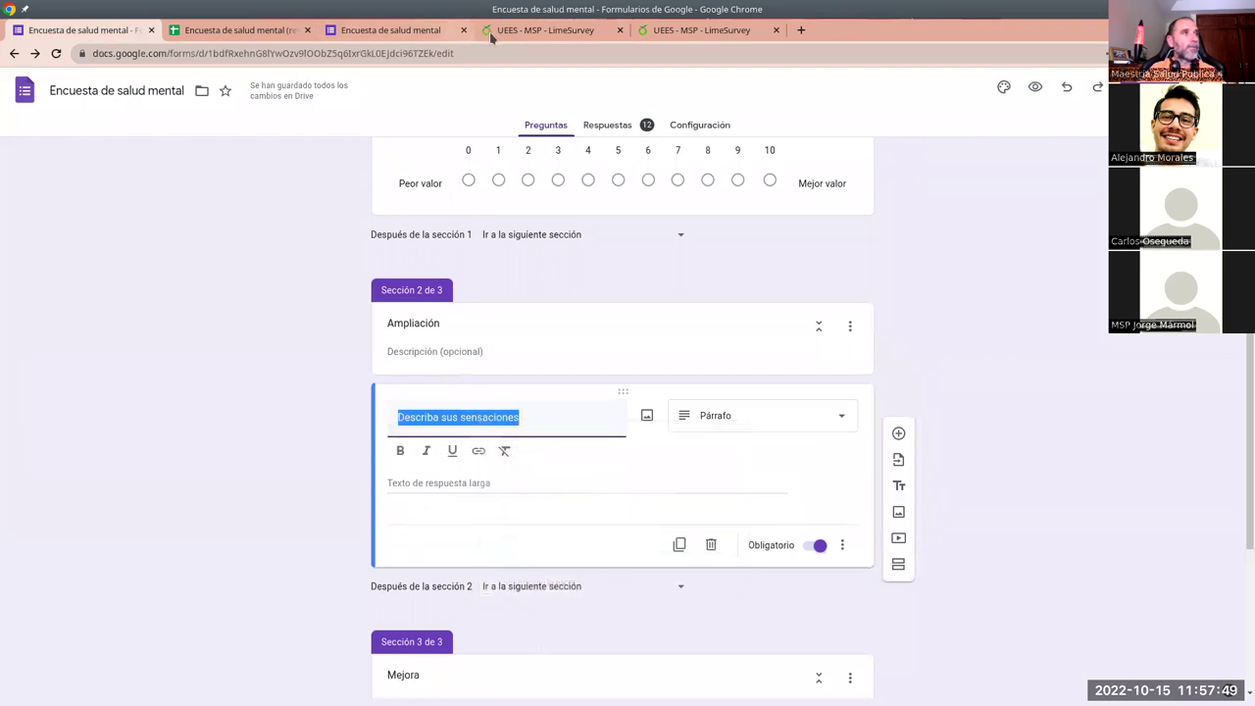
Return to LimeSurvey and paste "Describa sus sensaciones" as the new question's text in the Ampliación group.
{"action": "left_click", "coordinate": [492, 34]}
{"action": "left_click", "coordinate": [524, 449]}
{"action": "key", "text": "ctrl+v"}
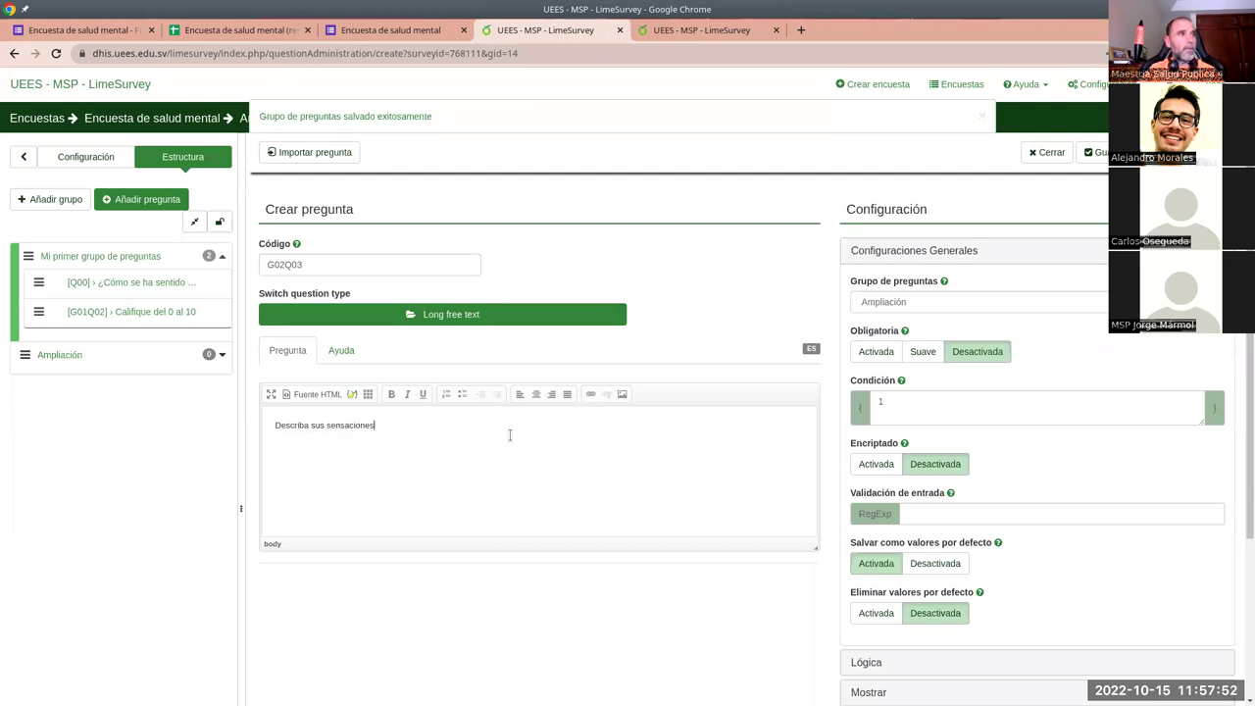
Compare the Short free text and Long free text question types, select Long free text, and save the question.
{"action": "left_click", "coordinate": [454, 320]}
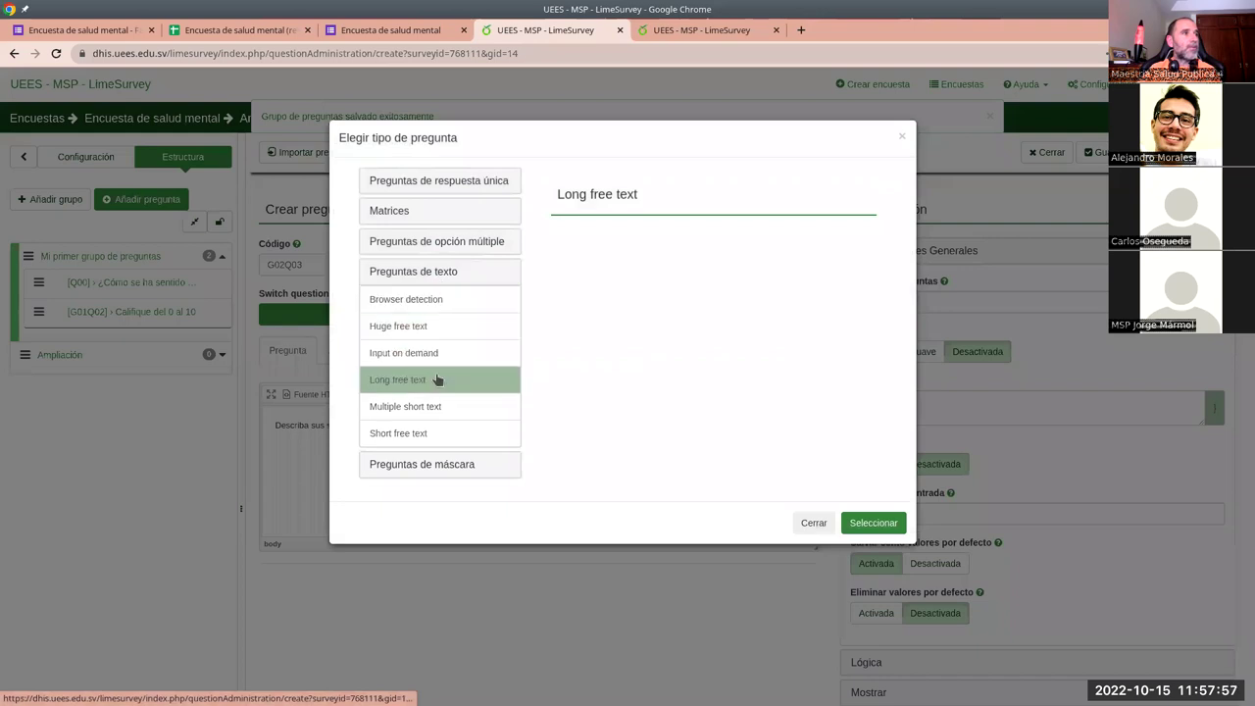
{"action": "left_click", "coordinate": [436, 436]}
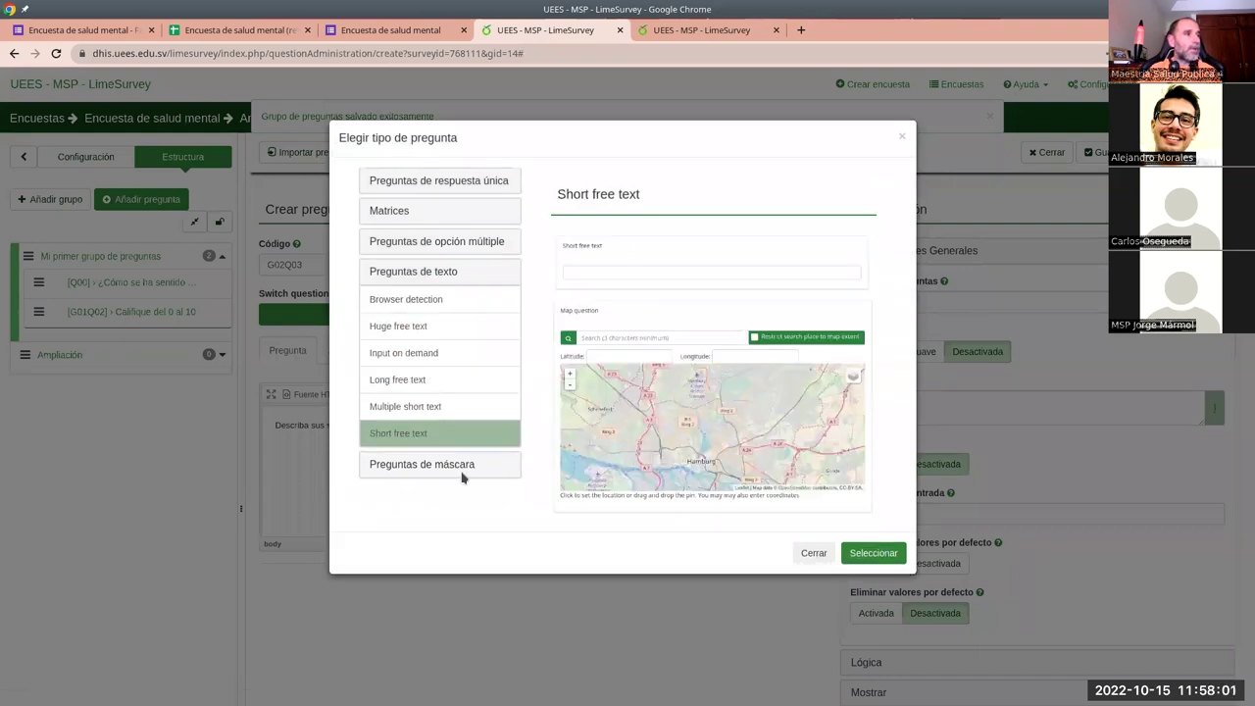
{"action": "left_click", "coordinate": [413, 382]}
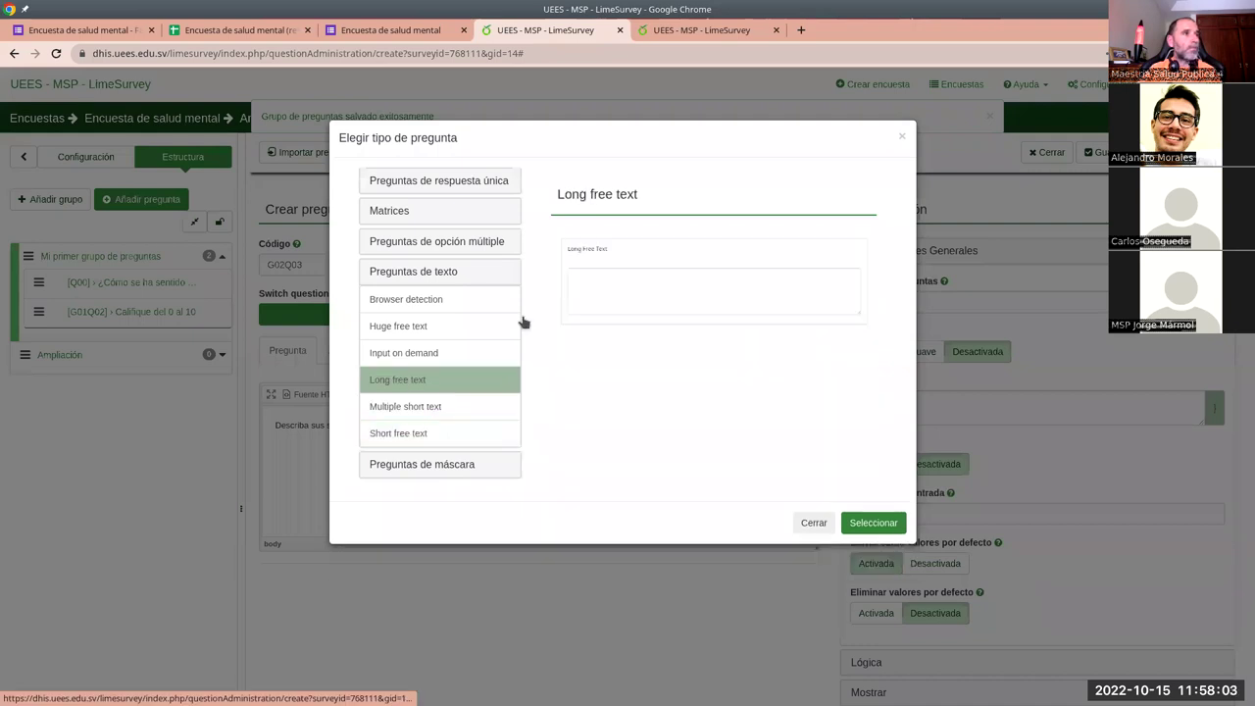
{"action": "left_click", "coordinate": [868, 525]}
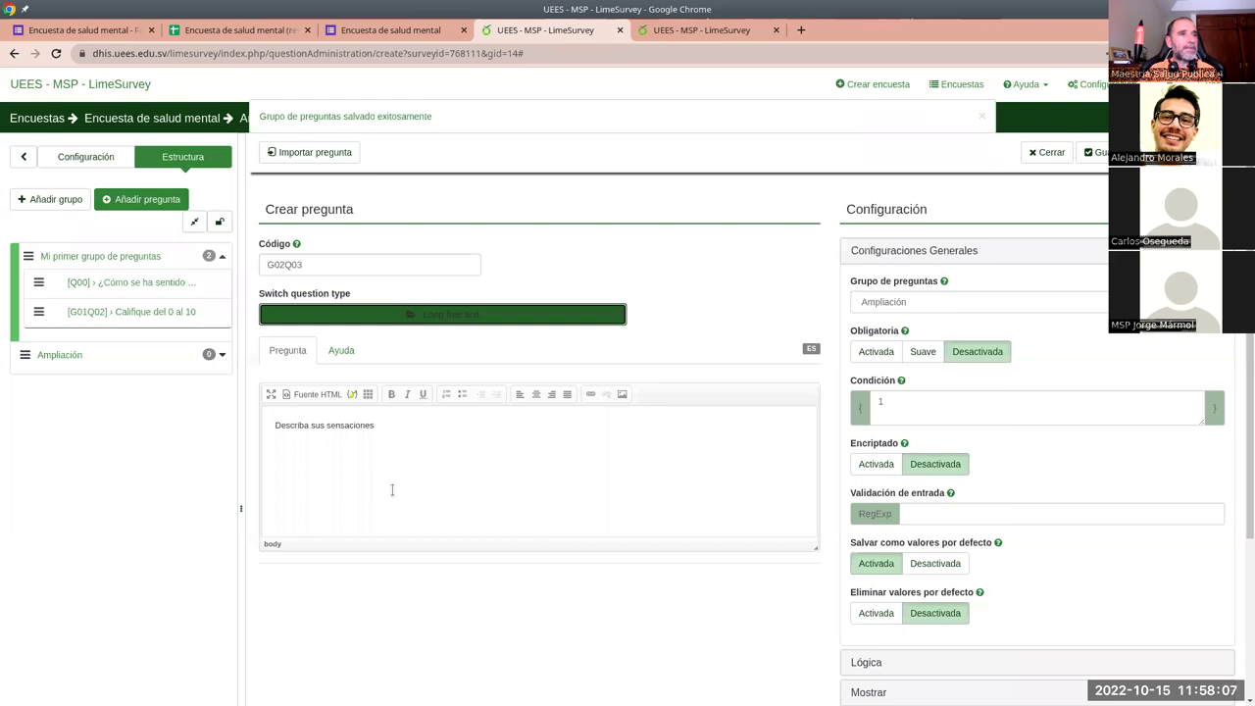
{"action": "scroll", "coordinate": [546, 459], "scroll_direction": "down", "scroll_amount": 1}
{"action": "scroll", "coordinate": [545, 454], "scroll_direction": "up", "scroll_amount": 1}
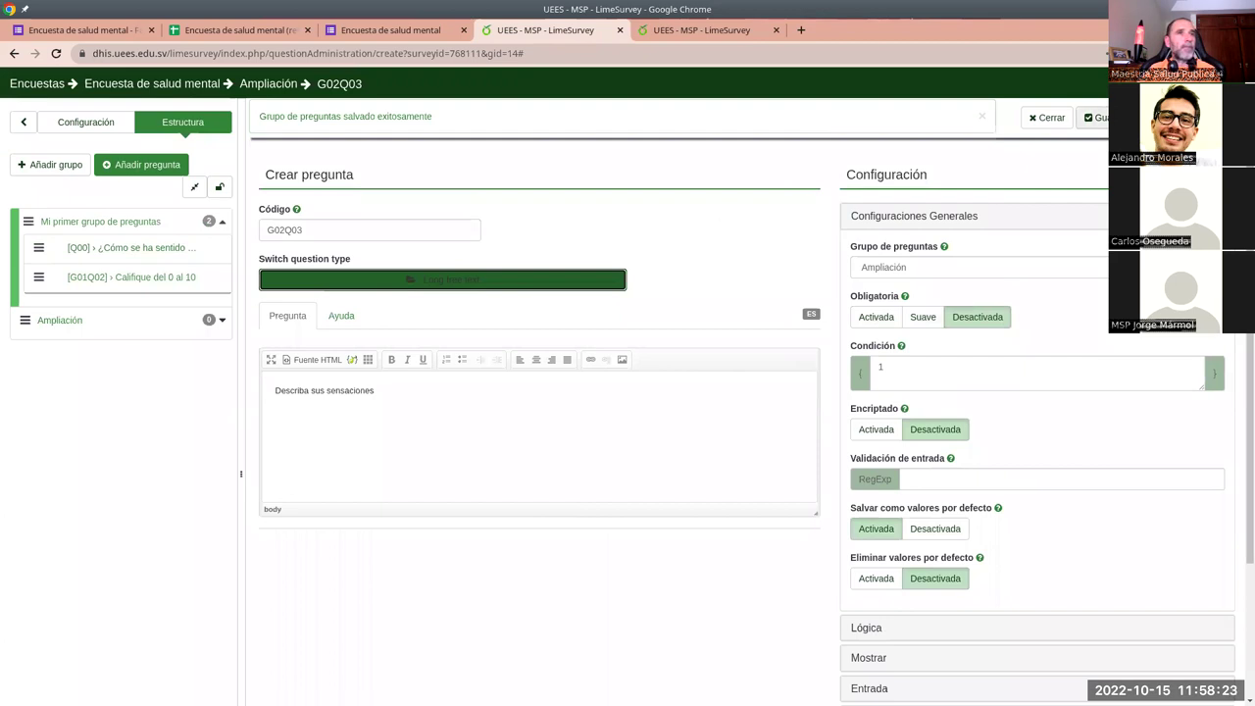
{"action": "left_click", "coordinate": [1095, 117]}
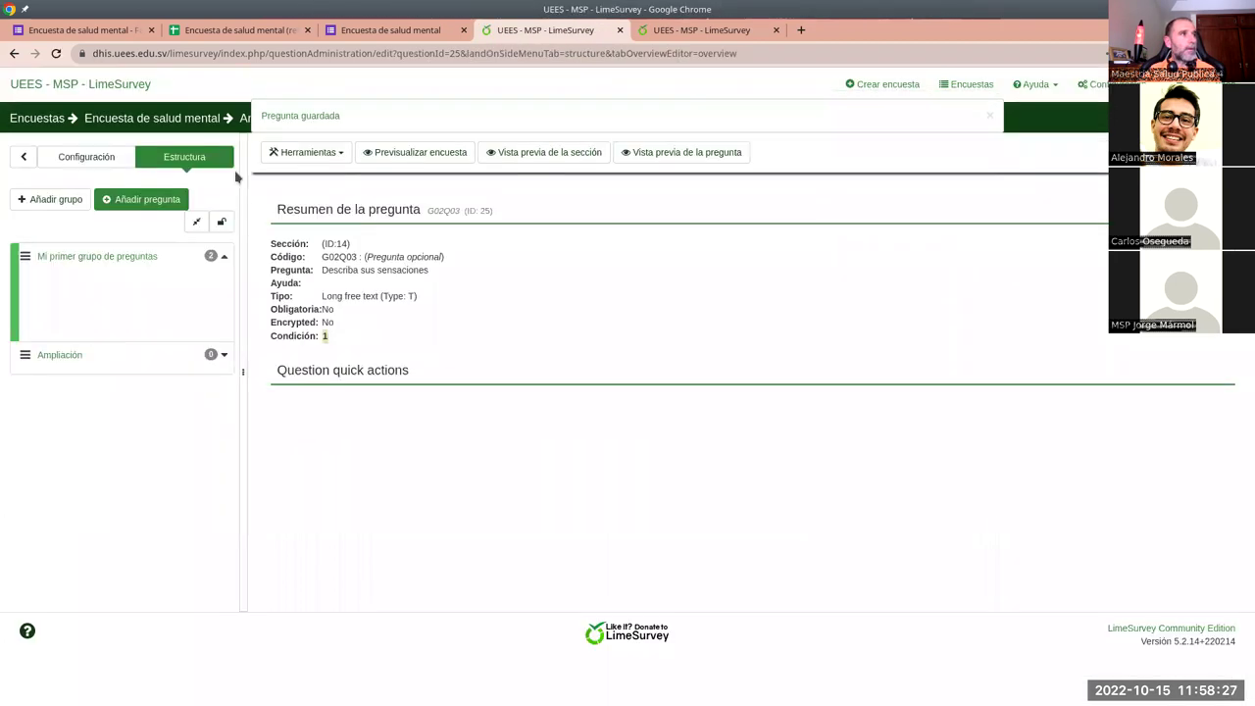
Add a question group titled "Mejora", matching the Google Forms section, and save it, continuing on to adding a question.
{"action": "left_click", "coordinate": [49, 199]}
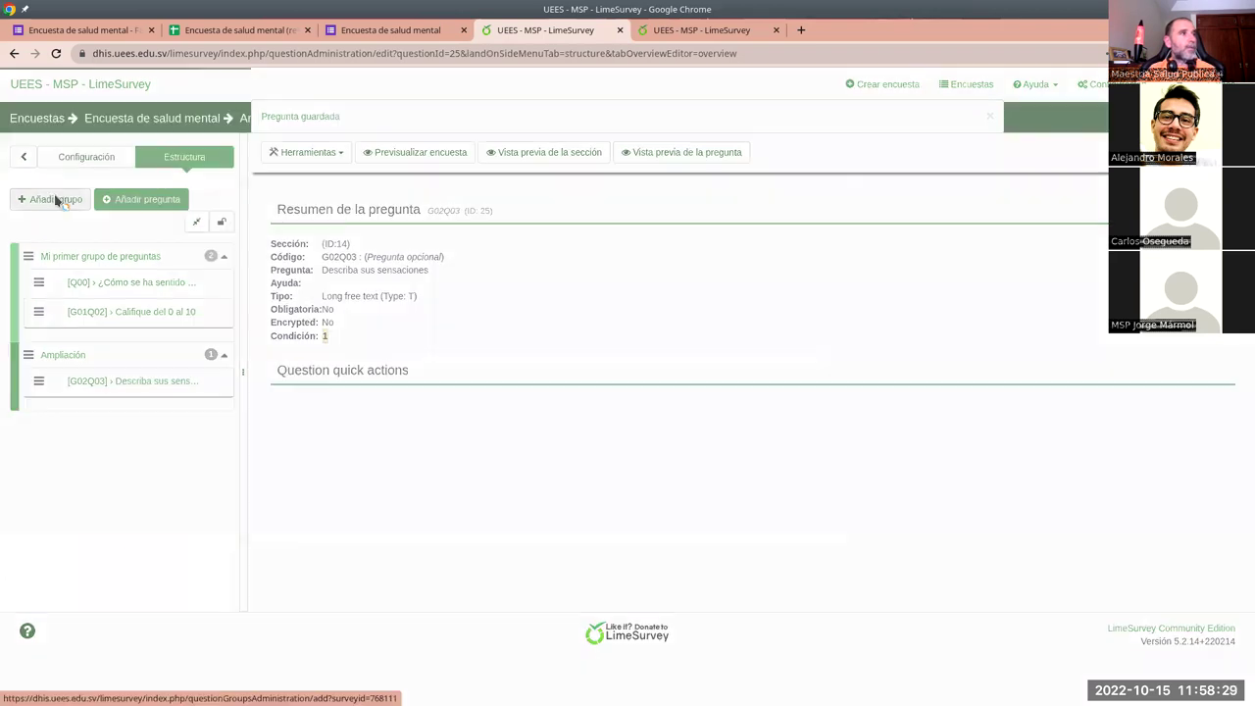
{"action": "left_click", "coordinate": [108, 31]}
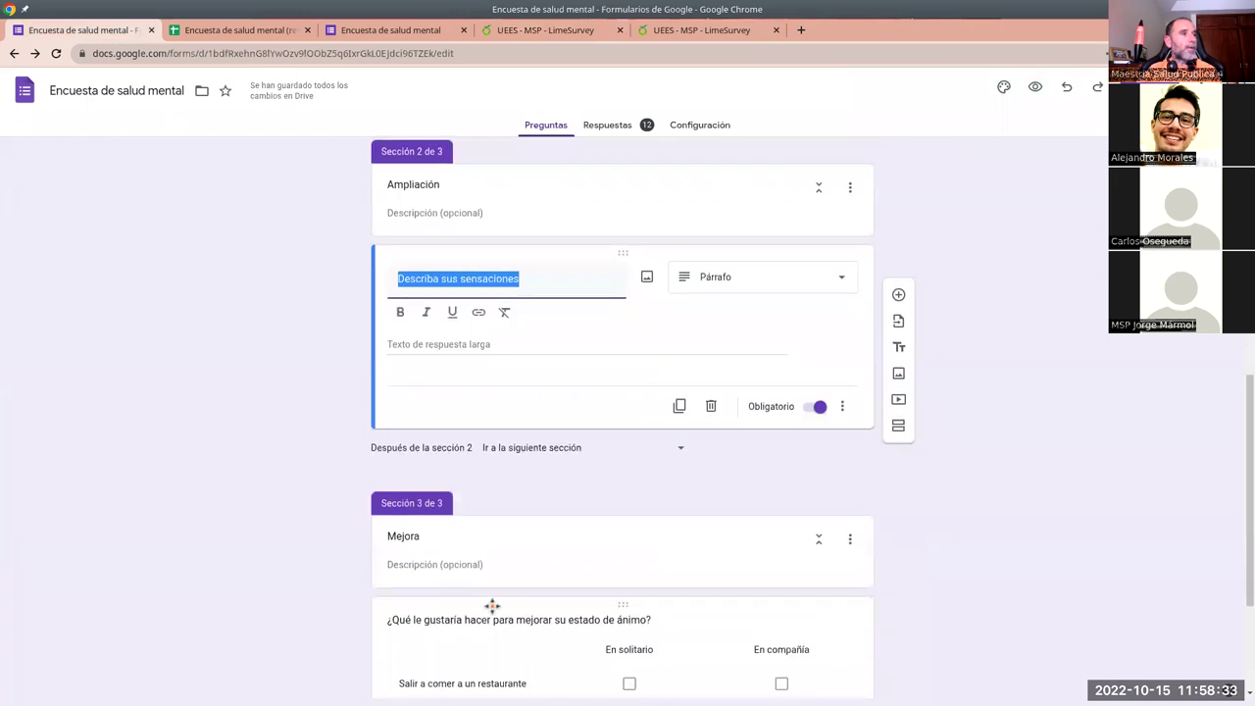
{"action": "left_click", "coordinate": [482, 33]}
{"action": "left_click", "coordinate": [393, 308]}
{"action": "type", "text": "Mejora"}
{"action": "left_click", "coordinate": [1009, 151]}
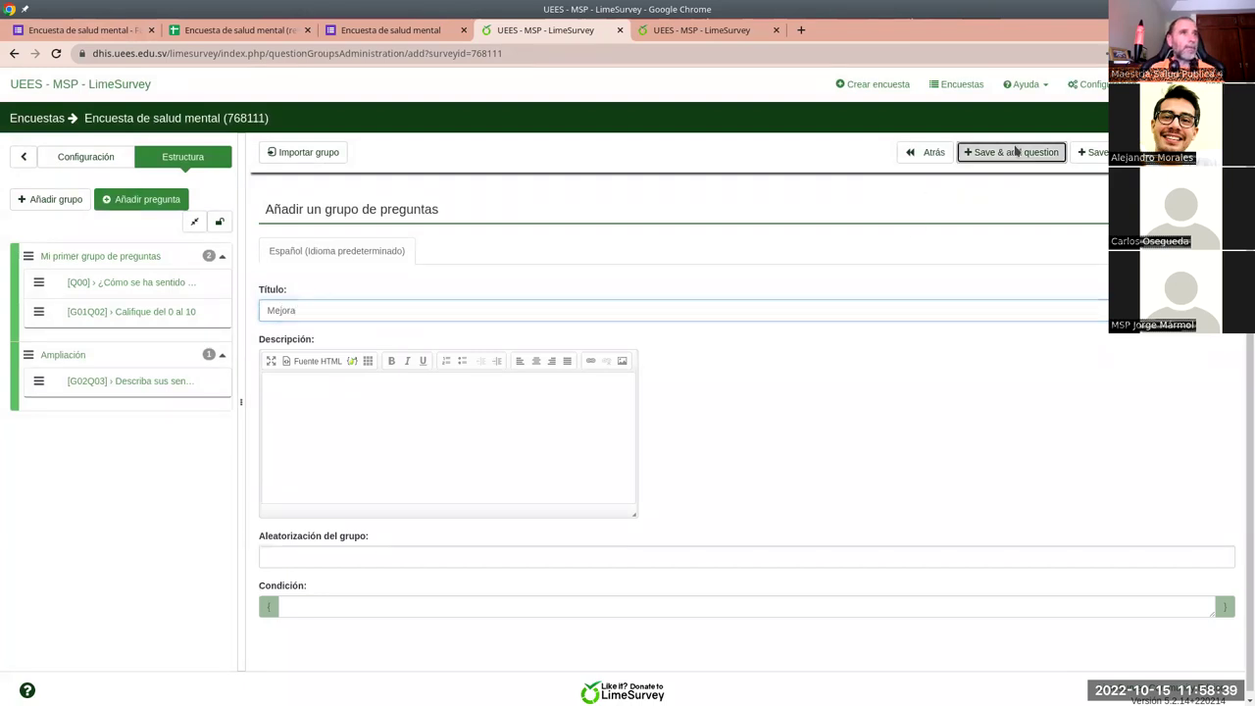
Switch to the Google Forms survey and copy the grid question's text, "¿Qué le gustaría hacer para mejorar su estado de ánimo?".
{"action": "left_click", "coordinate": [88, 30]}
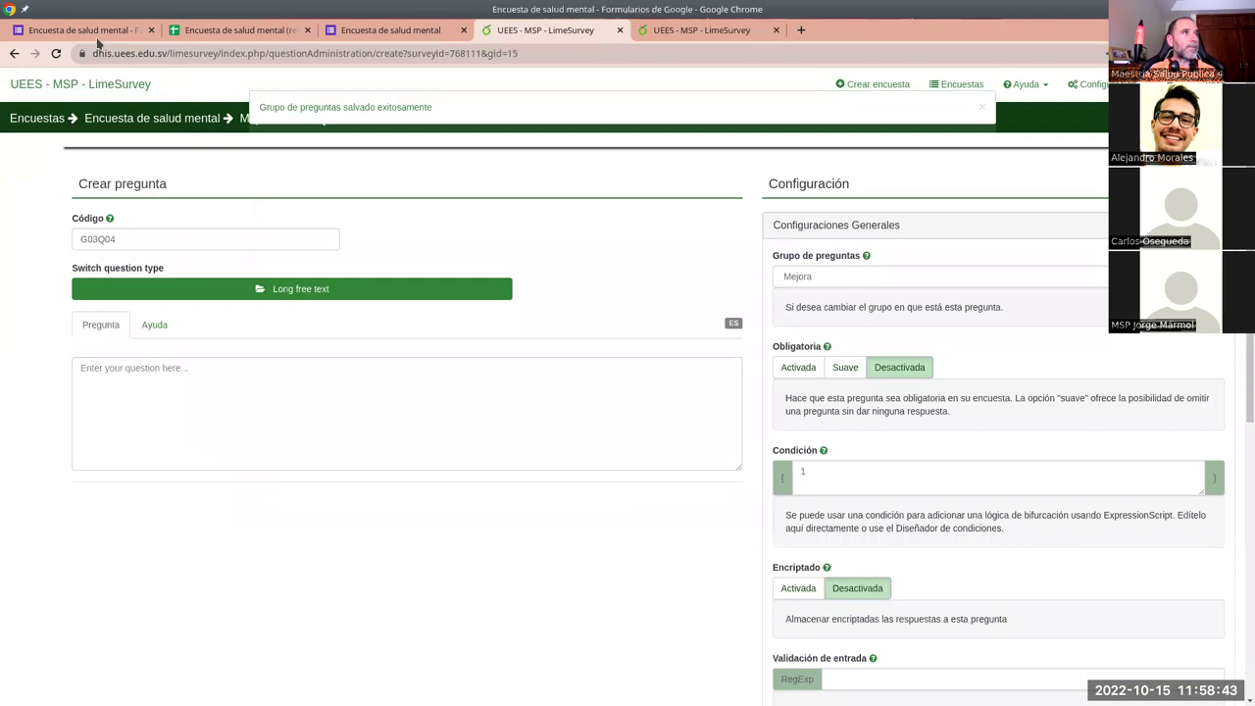
{"action": "scroll", "coordinate": [497, 546], "scroll_direction": "down", "scroll_amount": 2}
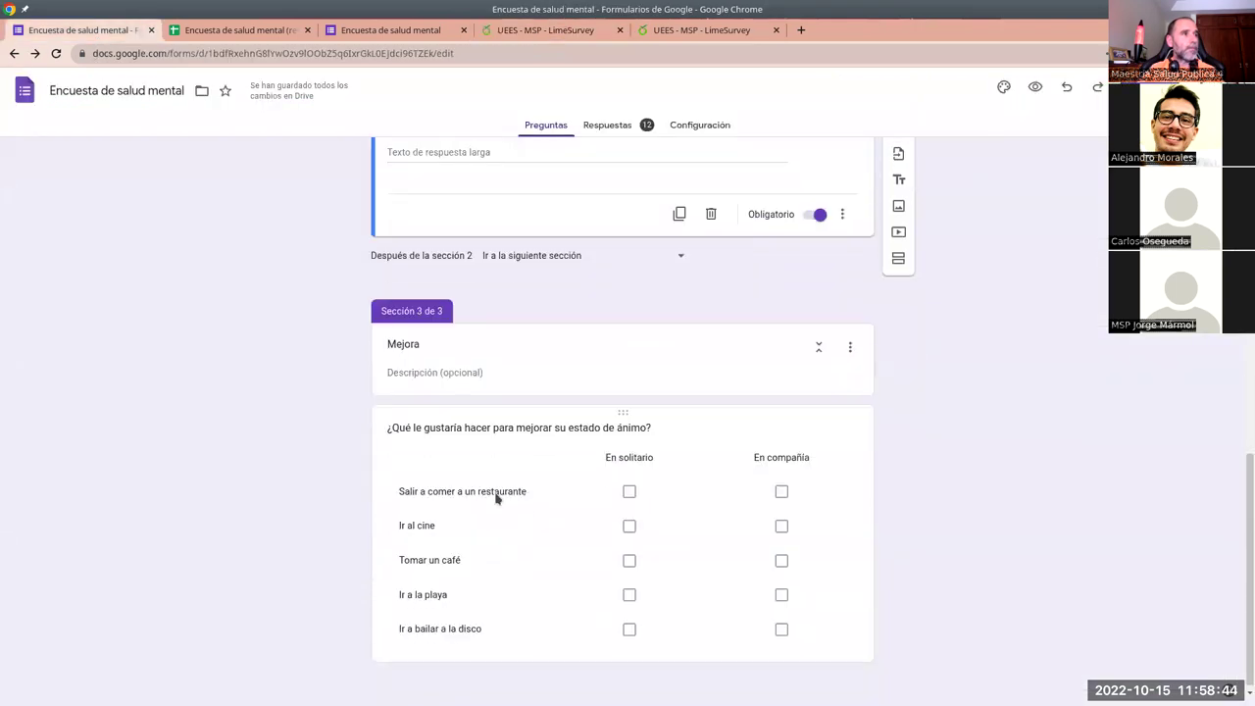
{"action": "left_click", "coordinate": [431, 425]}
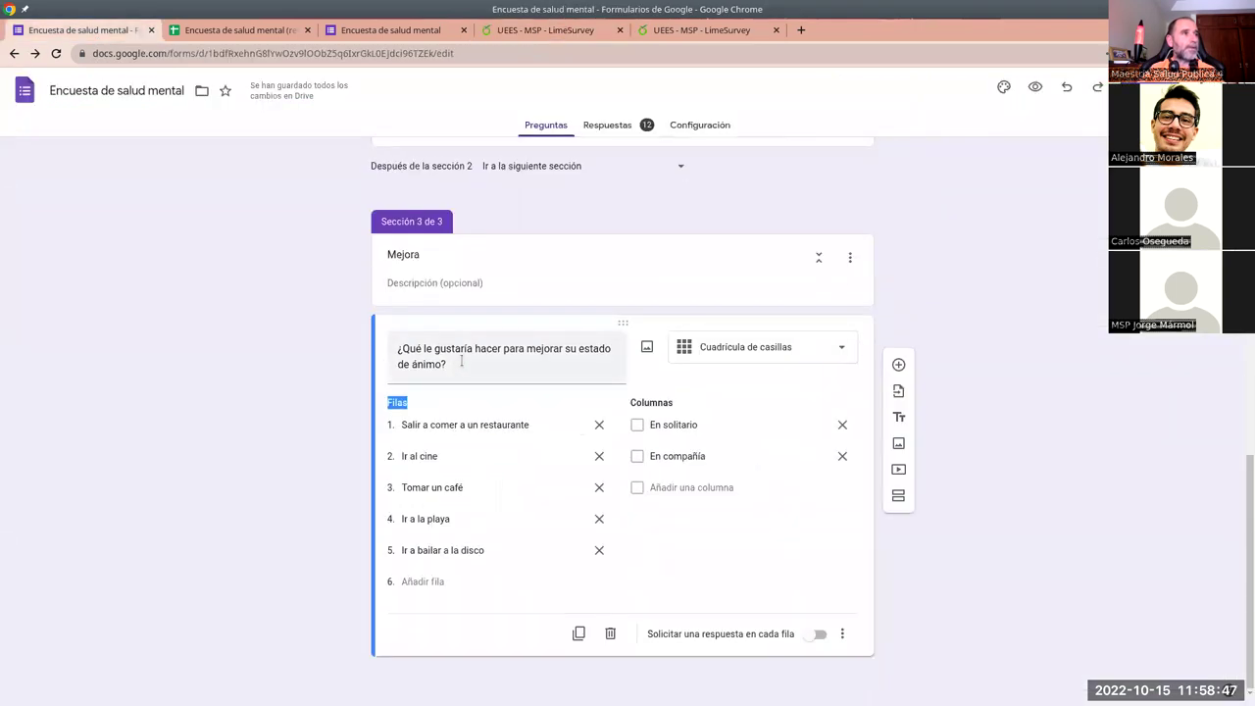
{"action": "left_click_drag", "start_coordinate": [461, 361], "coordinate": [398, 347]}
{"action": "key", "text": "ctrl+c"}
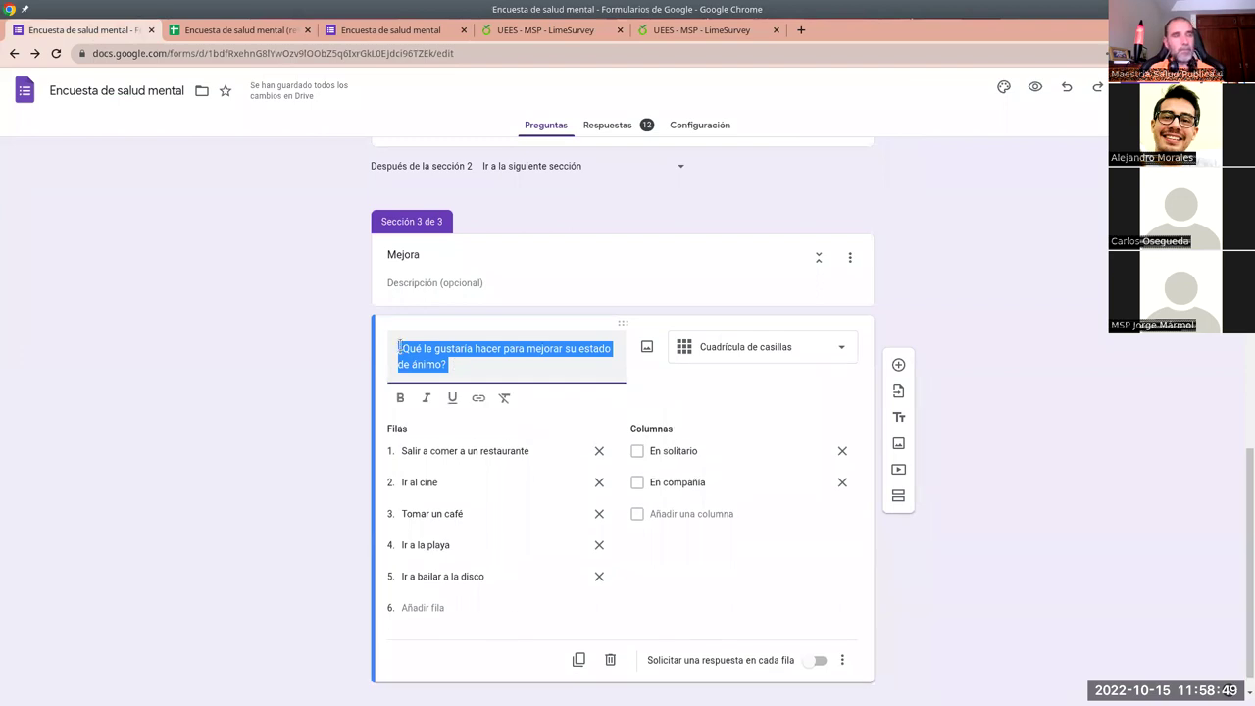
Return to LimeSurvey and paste "¿Qué le gustaría hacer para mejorar su estado de ánimo?" as the new question's text.
{"action": "left_click", "coordinate": [519, 29]}
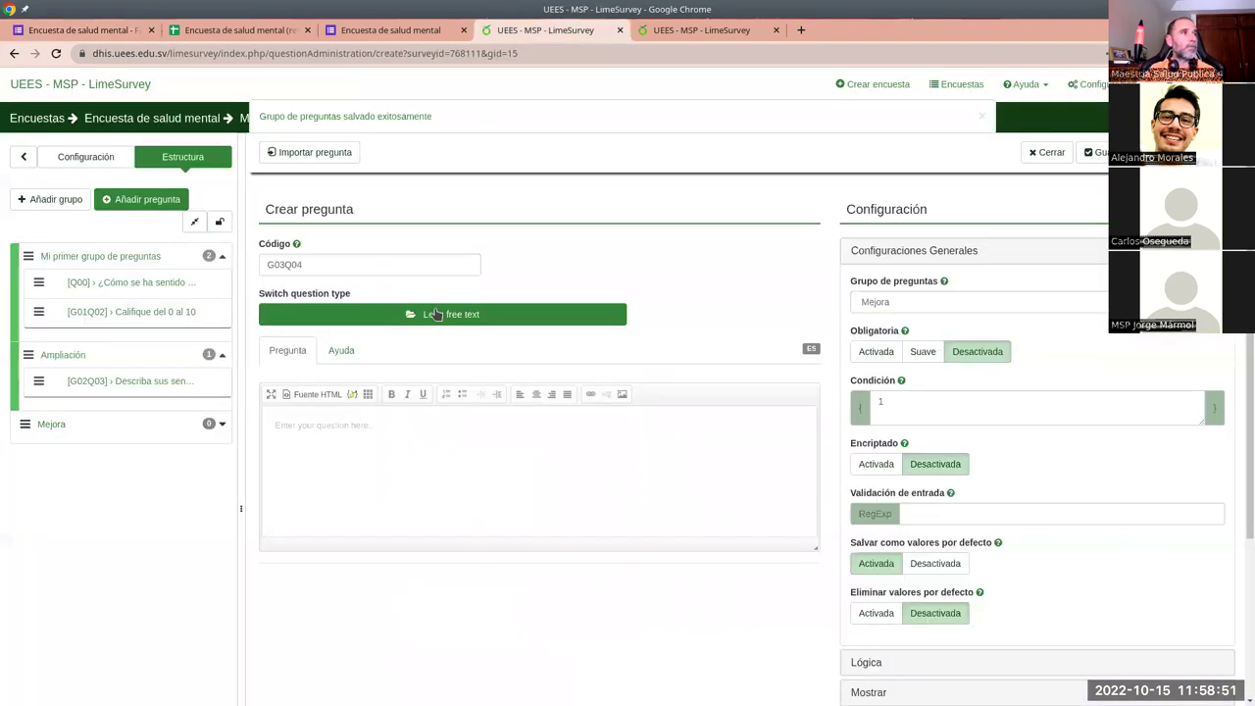
{"action": "left_click", "coordinate": [358, 452]}
{"action": "key", "text": "ctrl+v"}
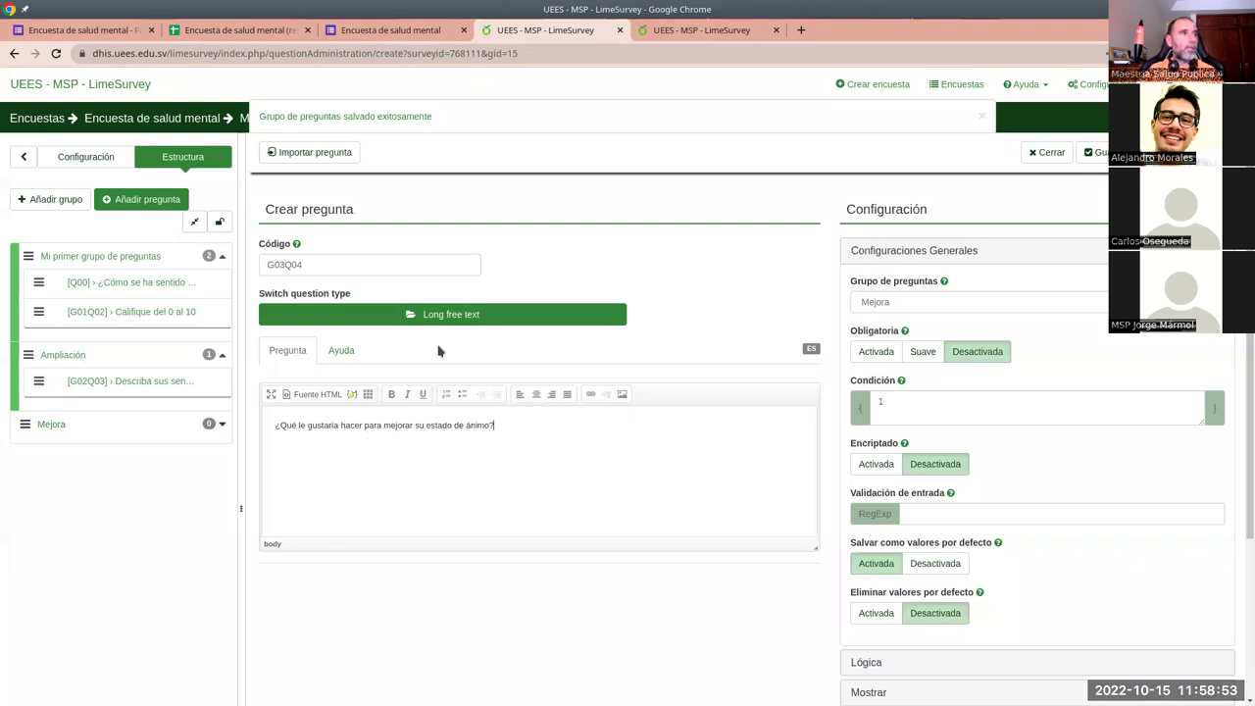
Compare the matrix question types, set the question to Matriz (Números), and bring up its Y-Scale and X-Scale subquestions.
{"action": "left_click", "coordinate": [426, 317]}
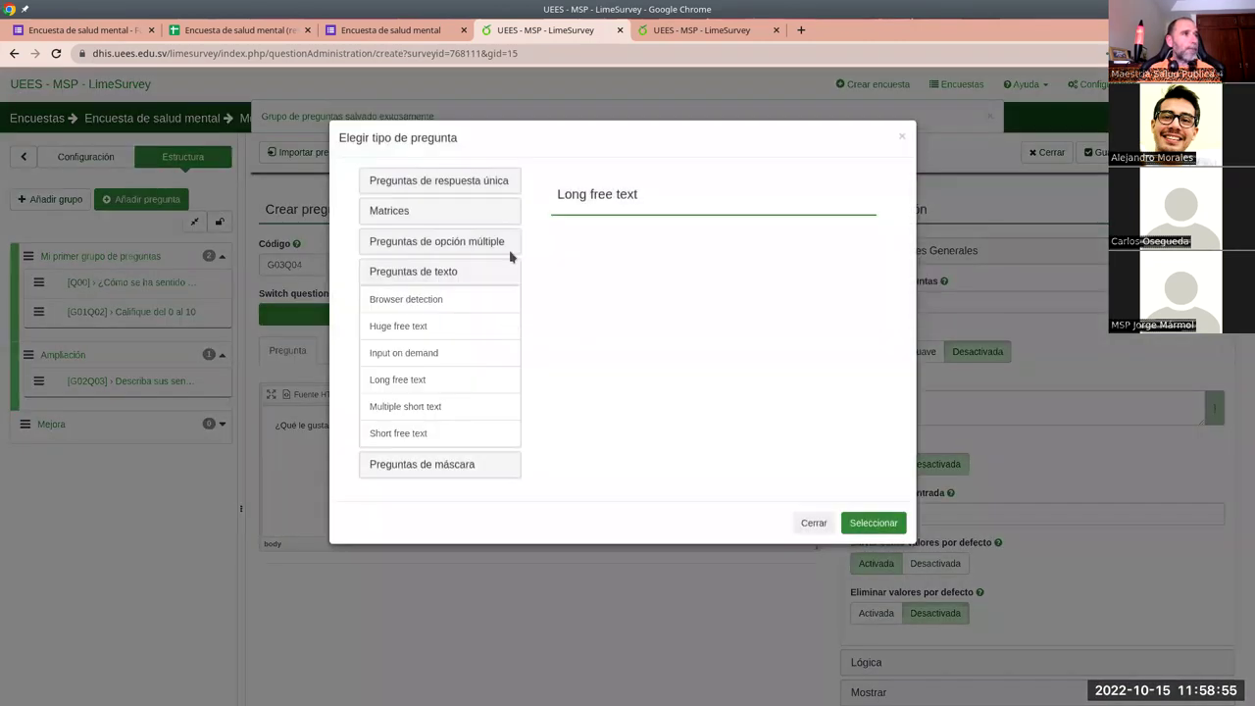
{"action": "left_click", "coordinate": [439, 217]}
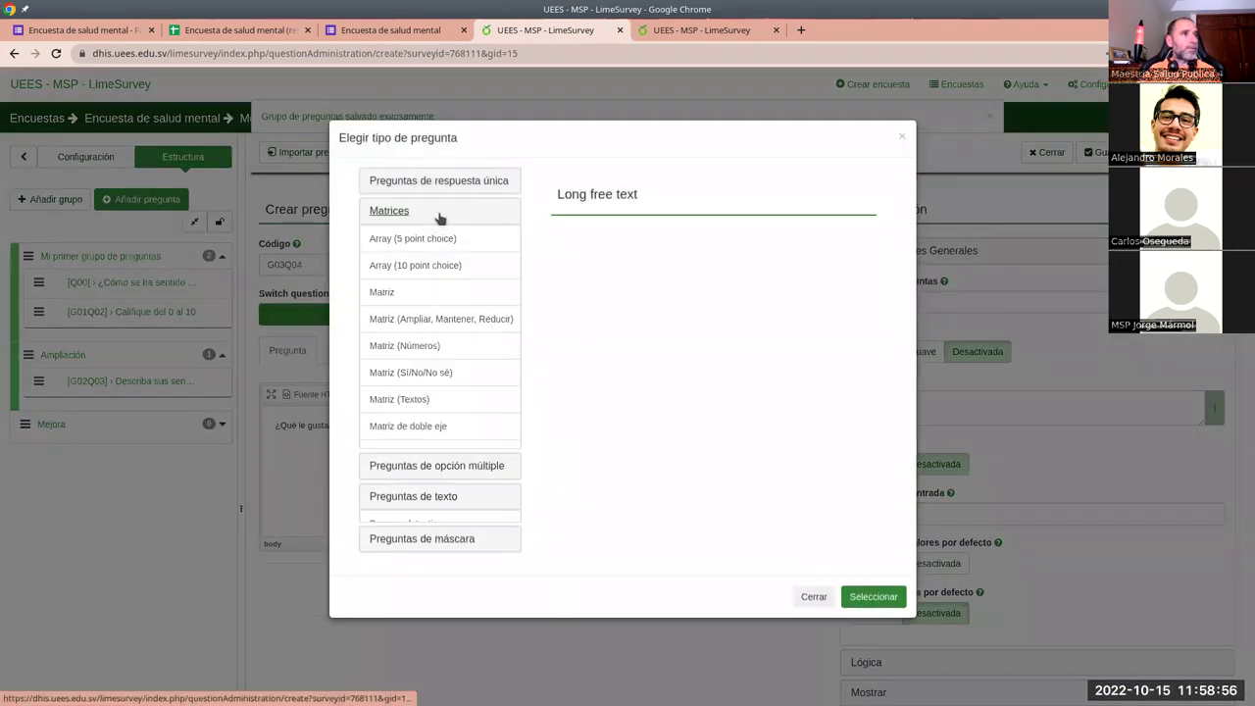
{"action": "left_click", "coordinate": [427, 293]}
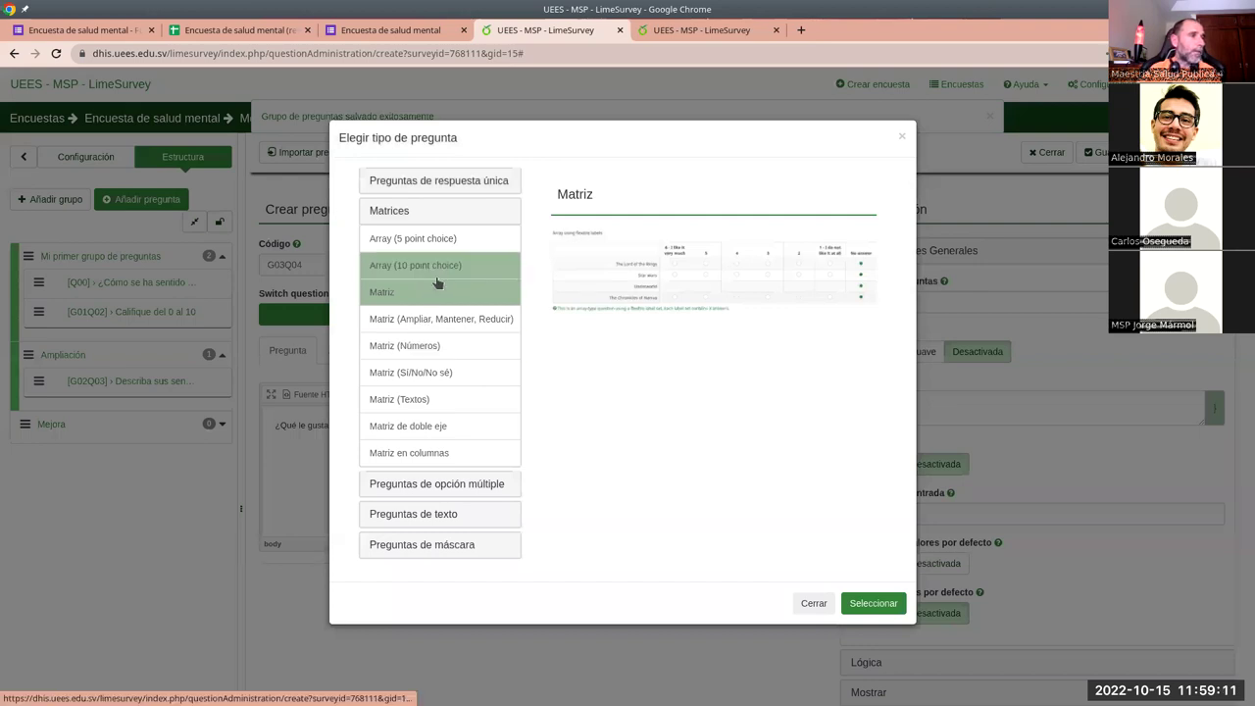
{"action": "left_click", "coordinate": [432, 346]}
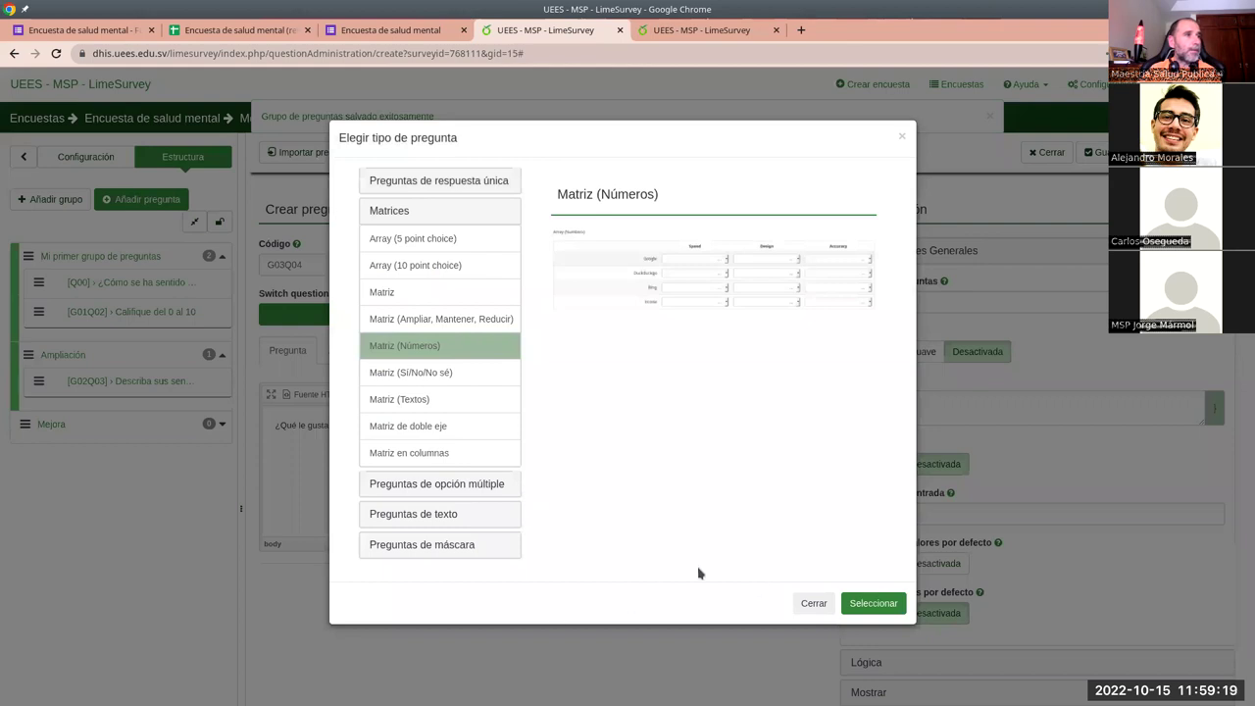
{"action": "left_click", "coordinate": [431, 490]}
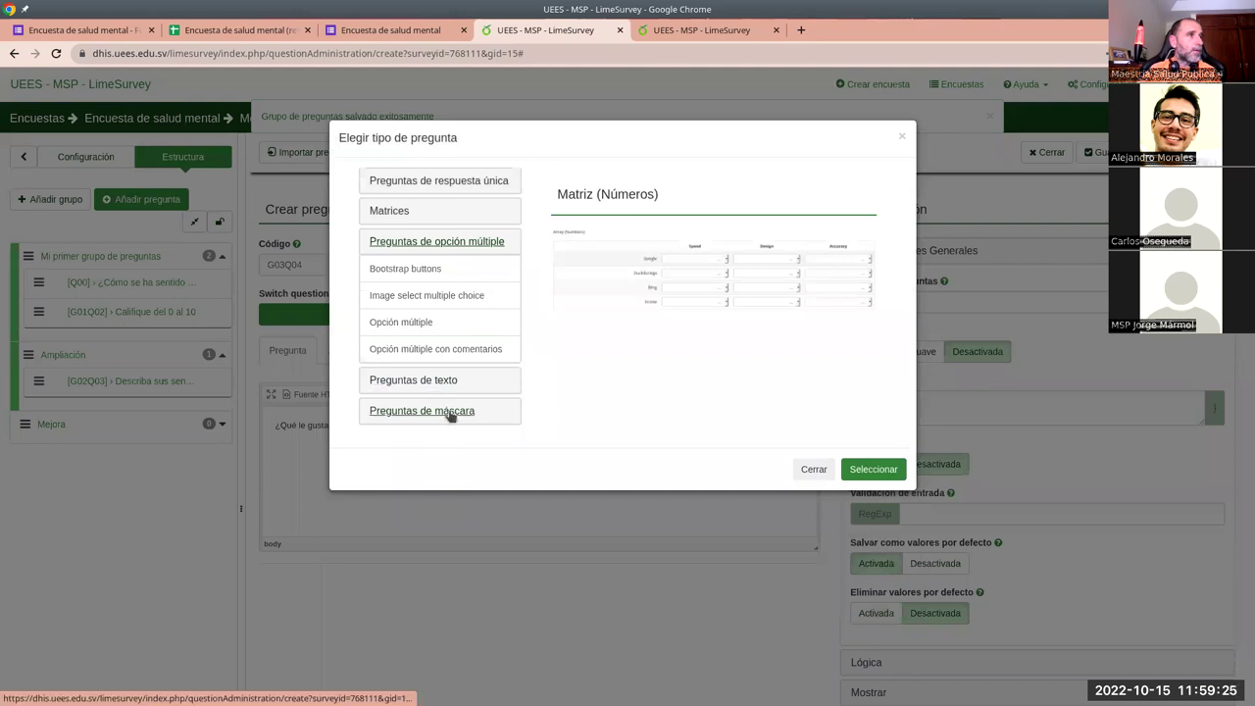
{"action": "left_click", "coordinate": [412, 211]}
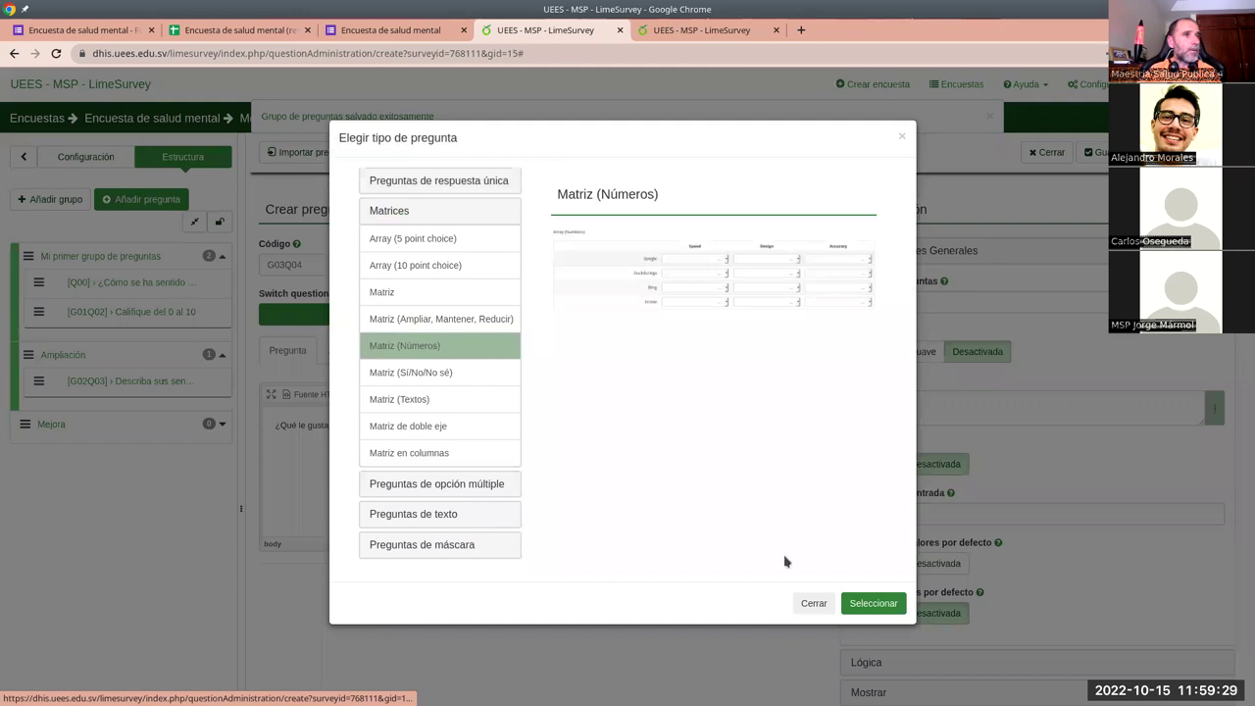
{"action": "left_click", "coordinate": [861, 601]}
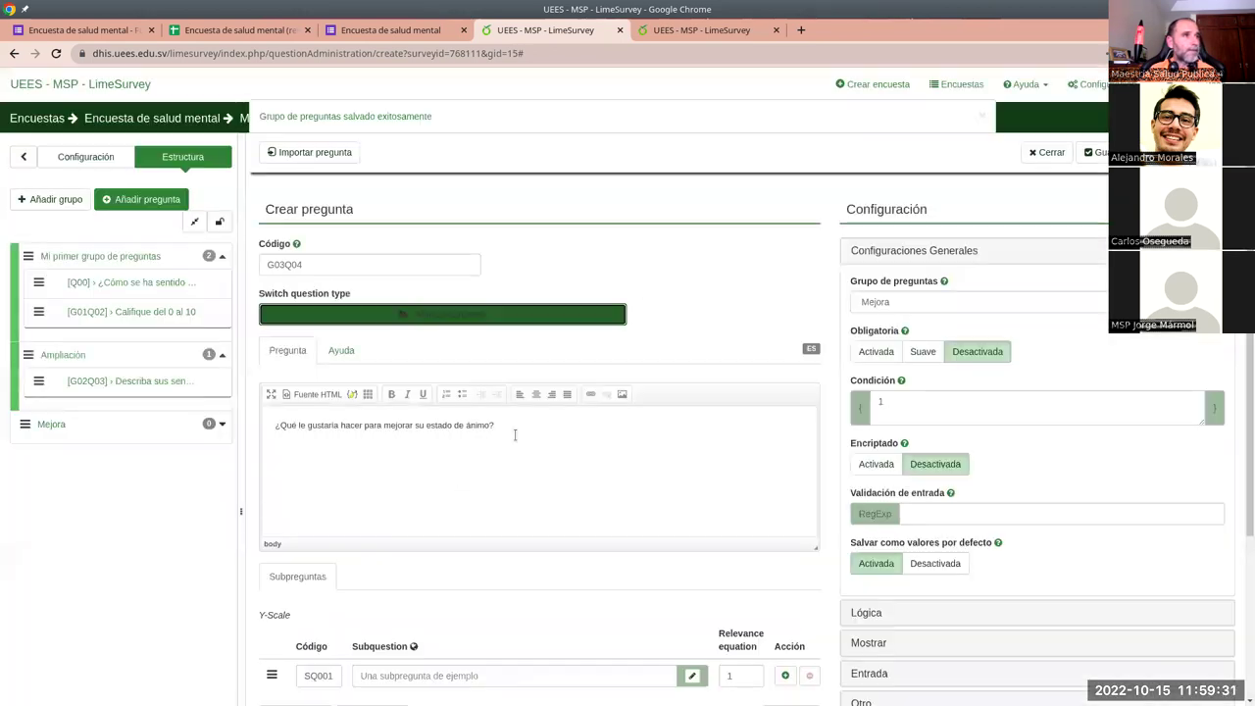
{"action": "scroll", "coordinate": [545, 514], "scroll_direction": "down", "scroll_amount": 2}
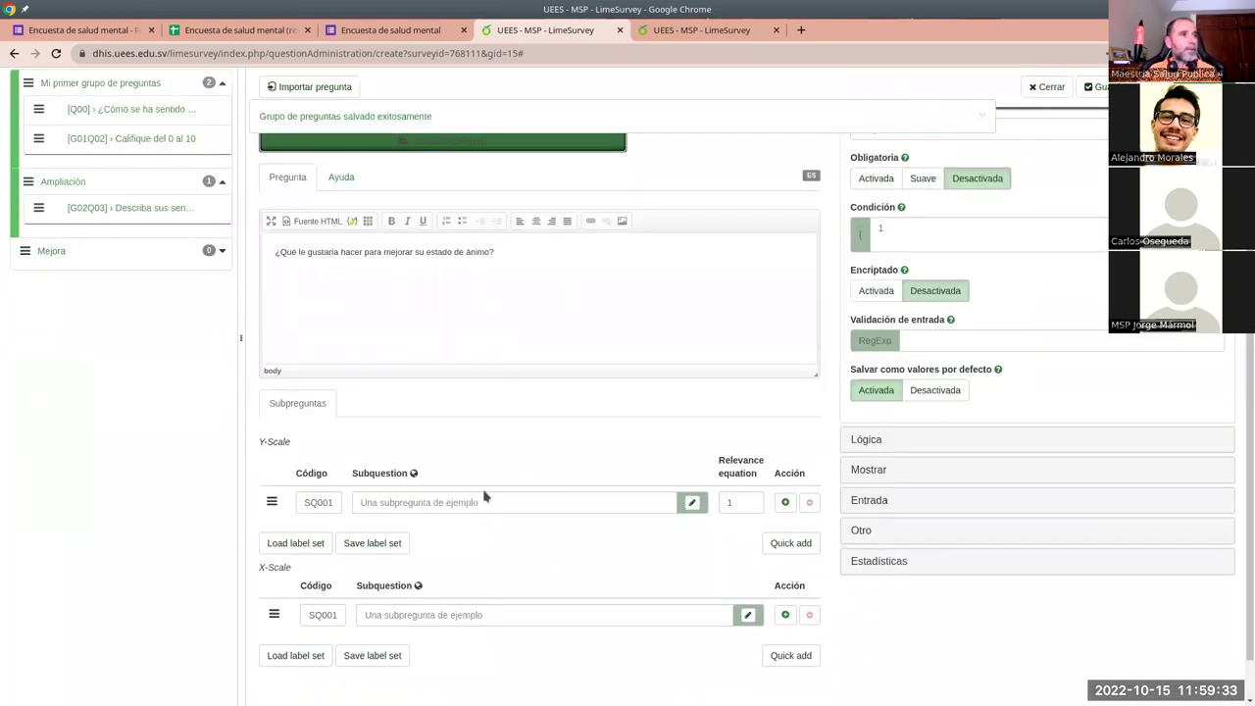
{"action": "scroll", "coordinate": [465, 495], "scroll_direction": "down", "scroll_amount": 1}
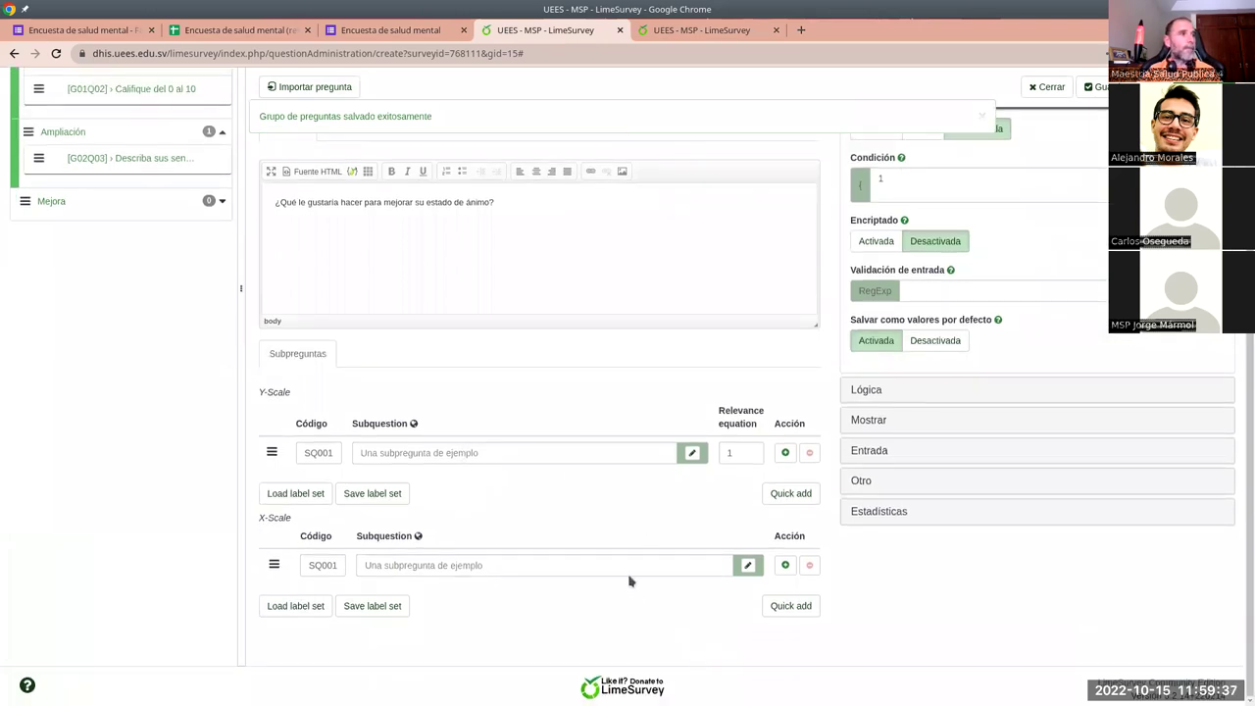
Start another response in the published Google form, answering "Bien" and 3, and advance to the Mejora page to examine its checkbox grid.
{"action": "left_click", "coordinate": [109, 36]}
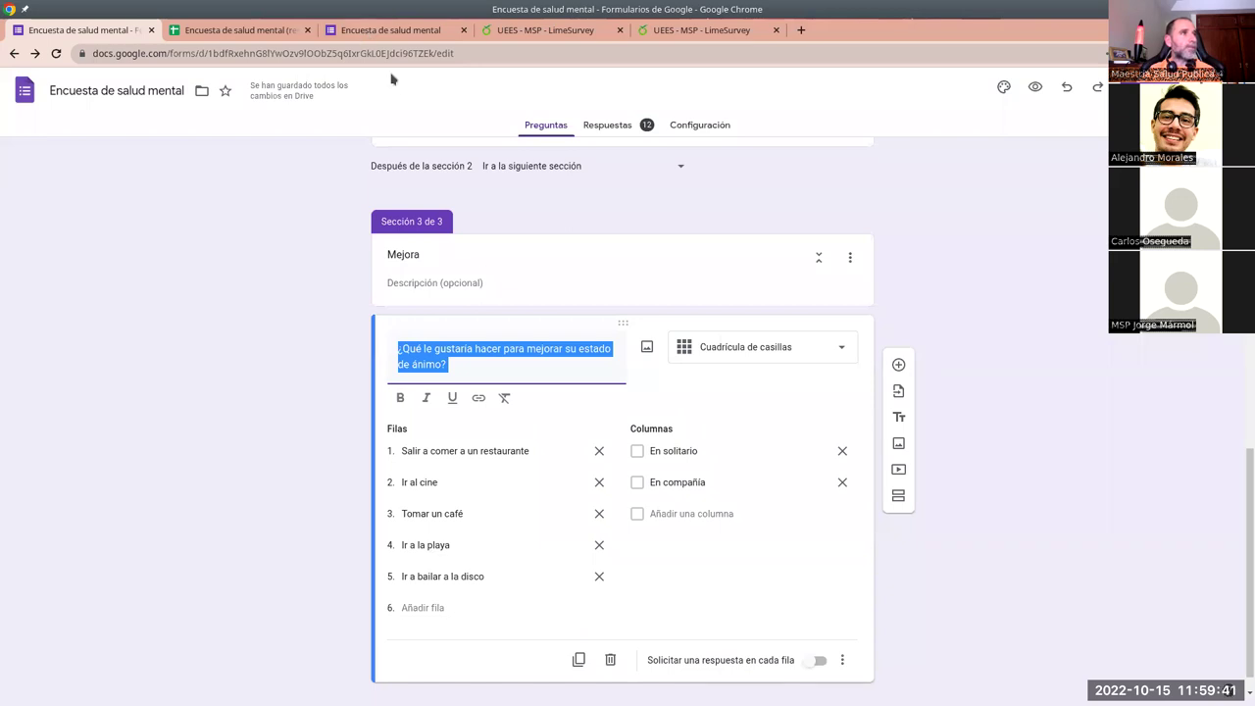
{"action": "left_click", "coordinate": [340, 39]}
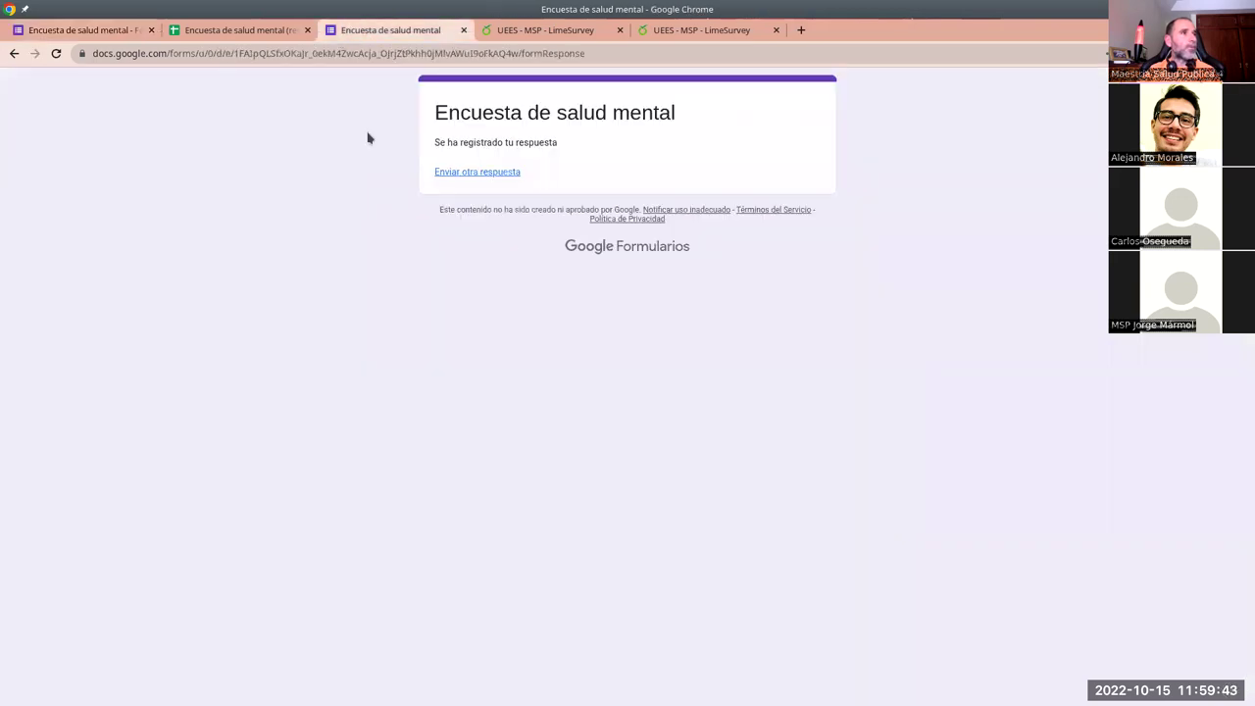
{"action": "left_click", "coordinate": [454, 175]}
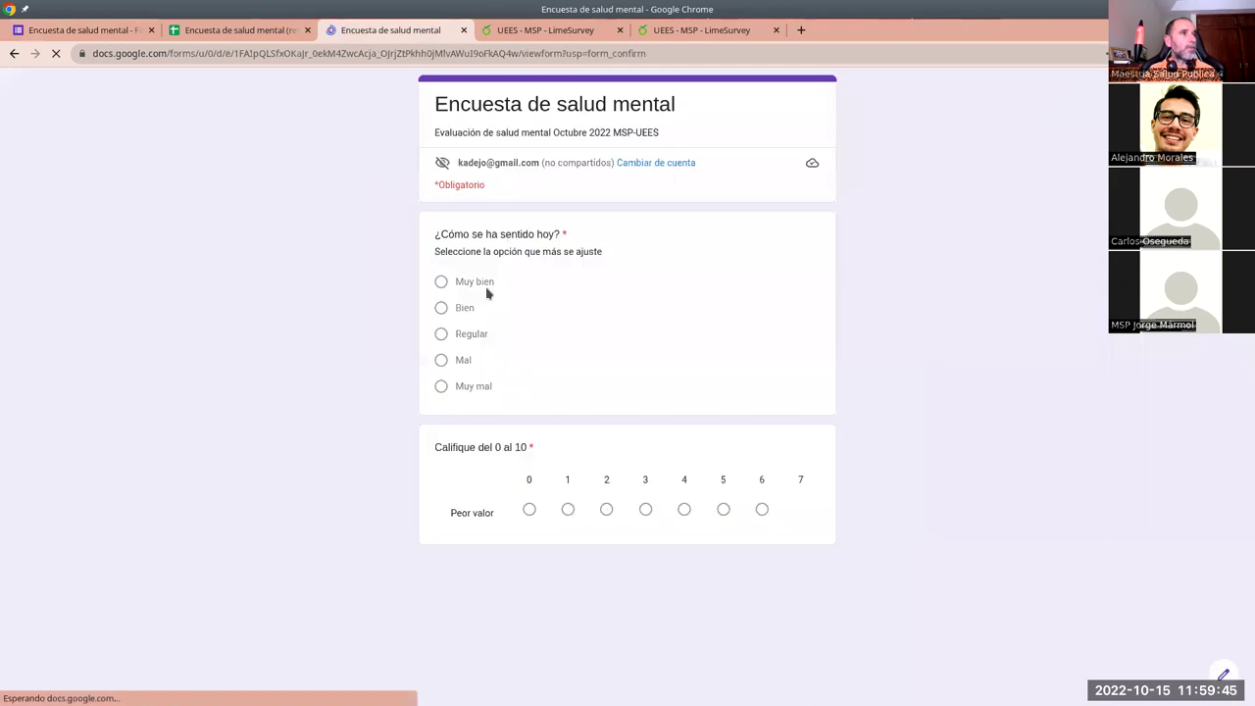
{"action": "left_click", "coordinate": [441, 308]}
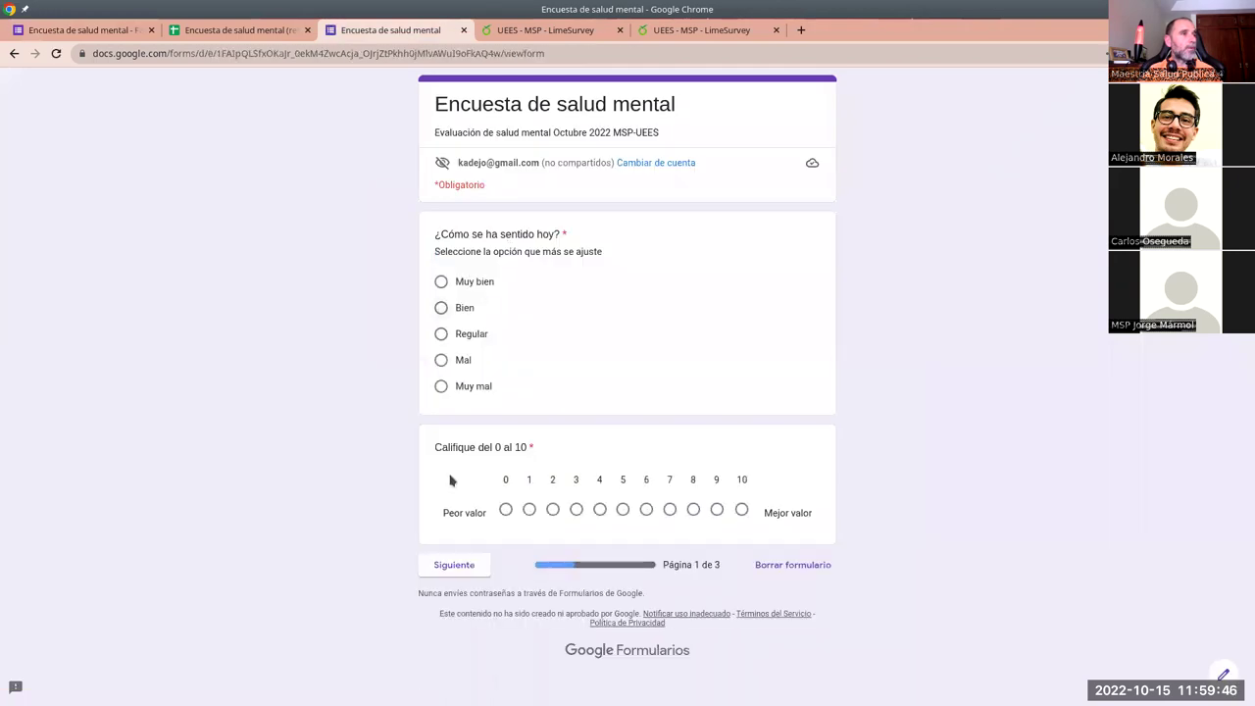
{"action": "left_click", "coordinate": [446, 568]}
{"action": "left_click", "coordinate": [576, 510]}
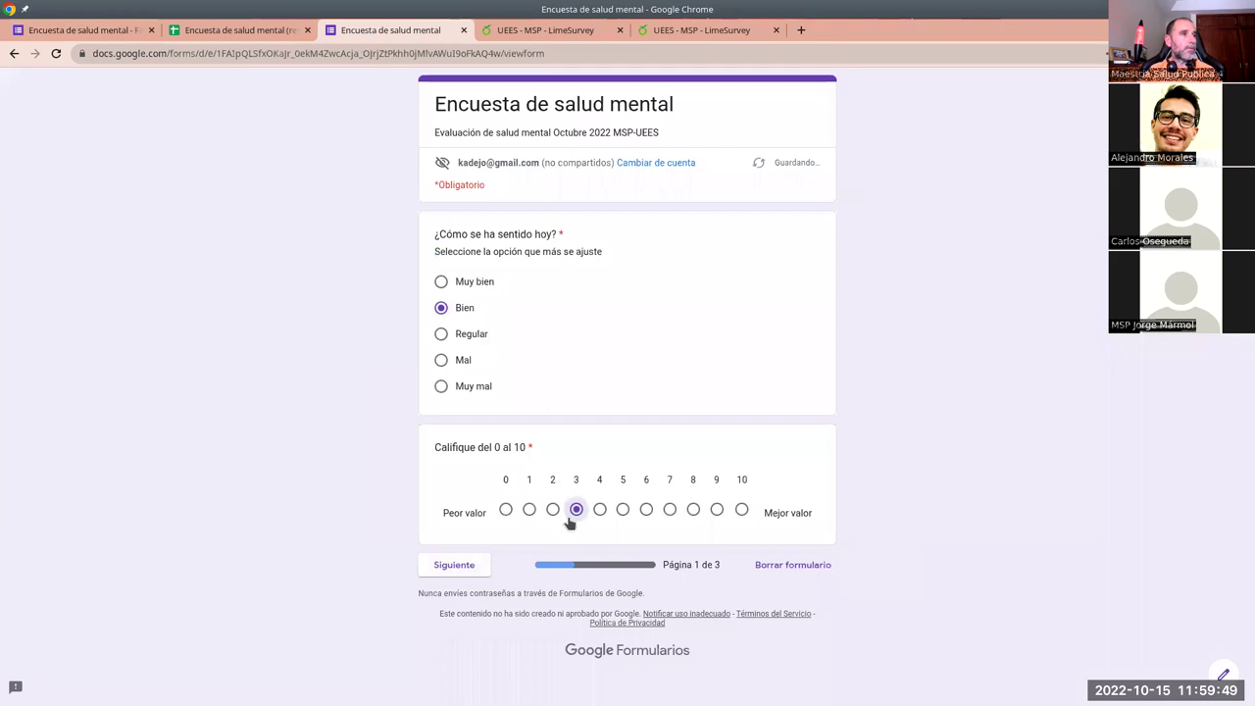
{"action": "left_click", "coordinate": [482, 566]}
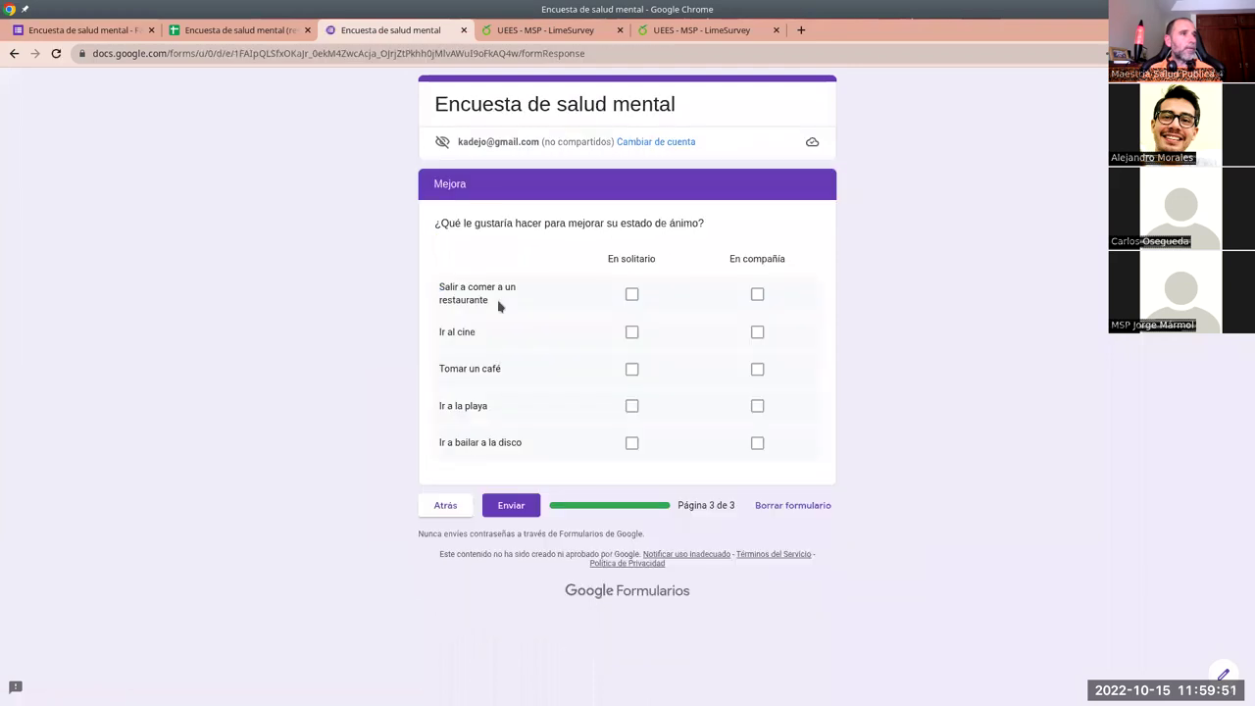
Copy the five activity row labels, from "Salir a comer a un restaurante" to "Ir a bailar a la disco", and return to the LimeSurvey question.
{"action": "left_click_drag", "start_coordinate": [439, 286], "coordinate": [520, 436]}
{"action": "right_click", "coordinate": [467, 308]}
{"action": "left_click", "coordinate": [485, 310]}
{"action": "left_click", "coordinate": [484, 37]}
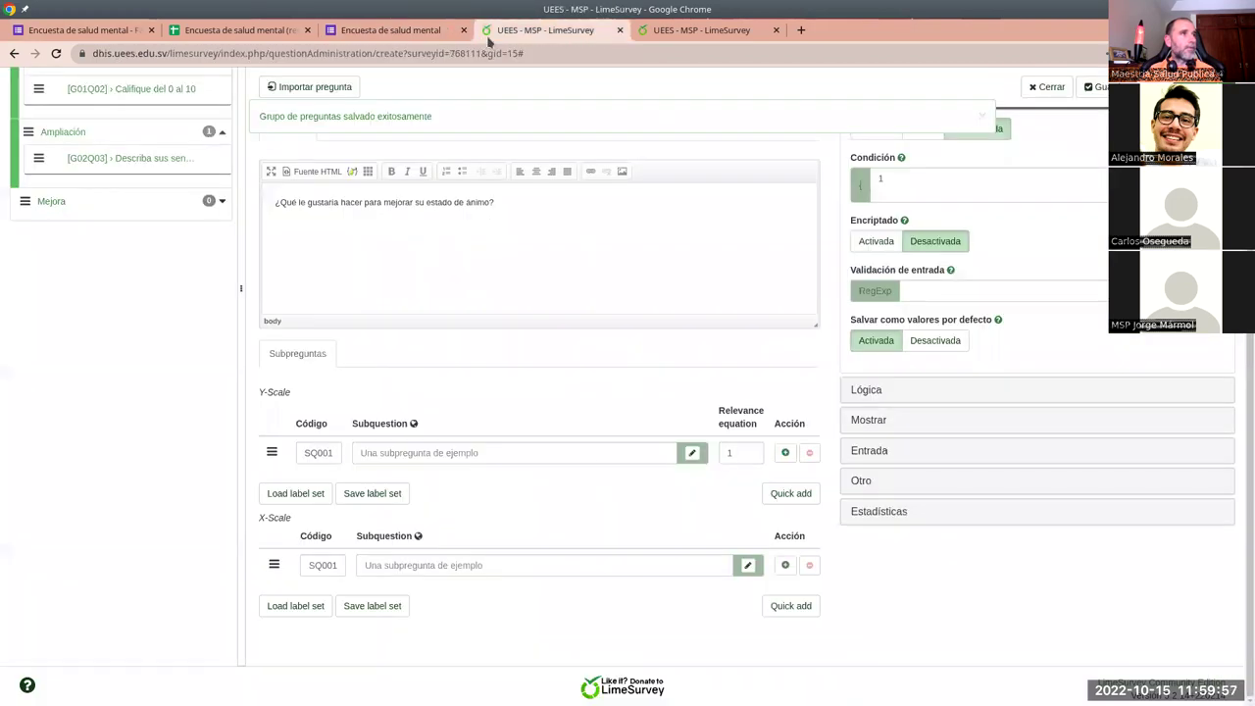
Quick-add the copied activities as the X-Scale subquestions, replacing the existing entry.
{"action": "left_click", "coordinate": [790, 604]}
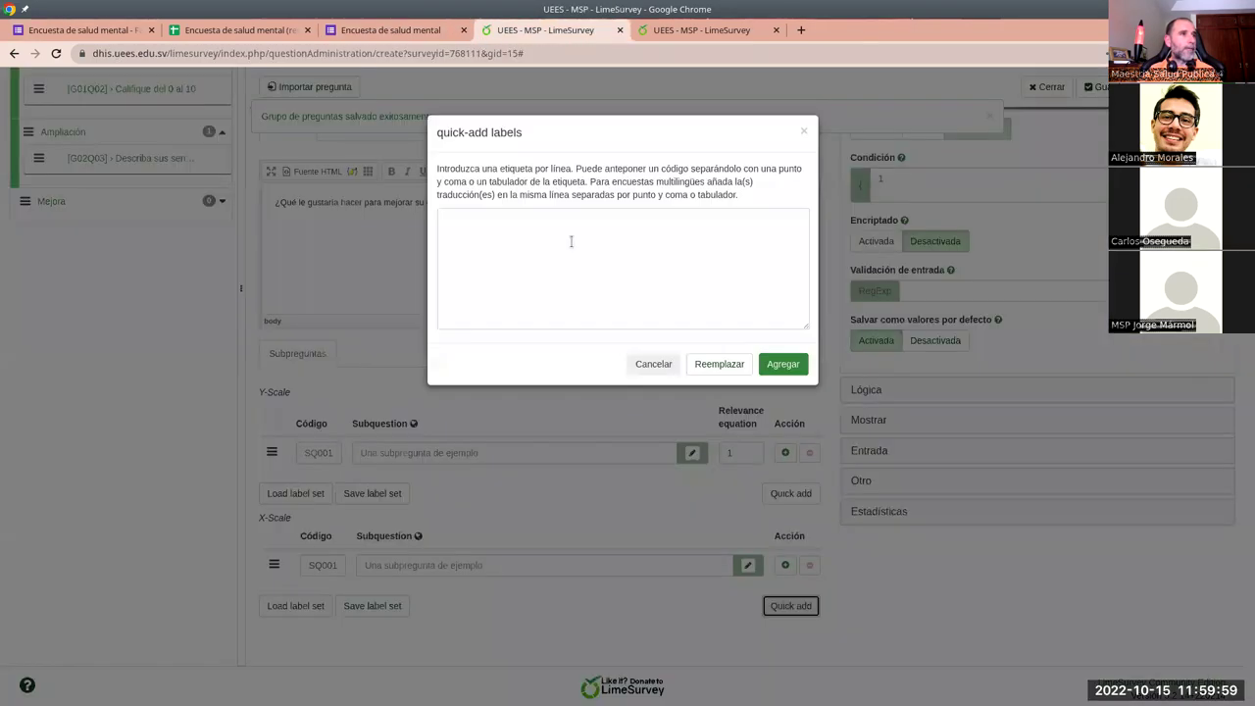
{"action": "right_click", "coordinate": [570, 239]}
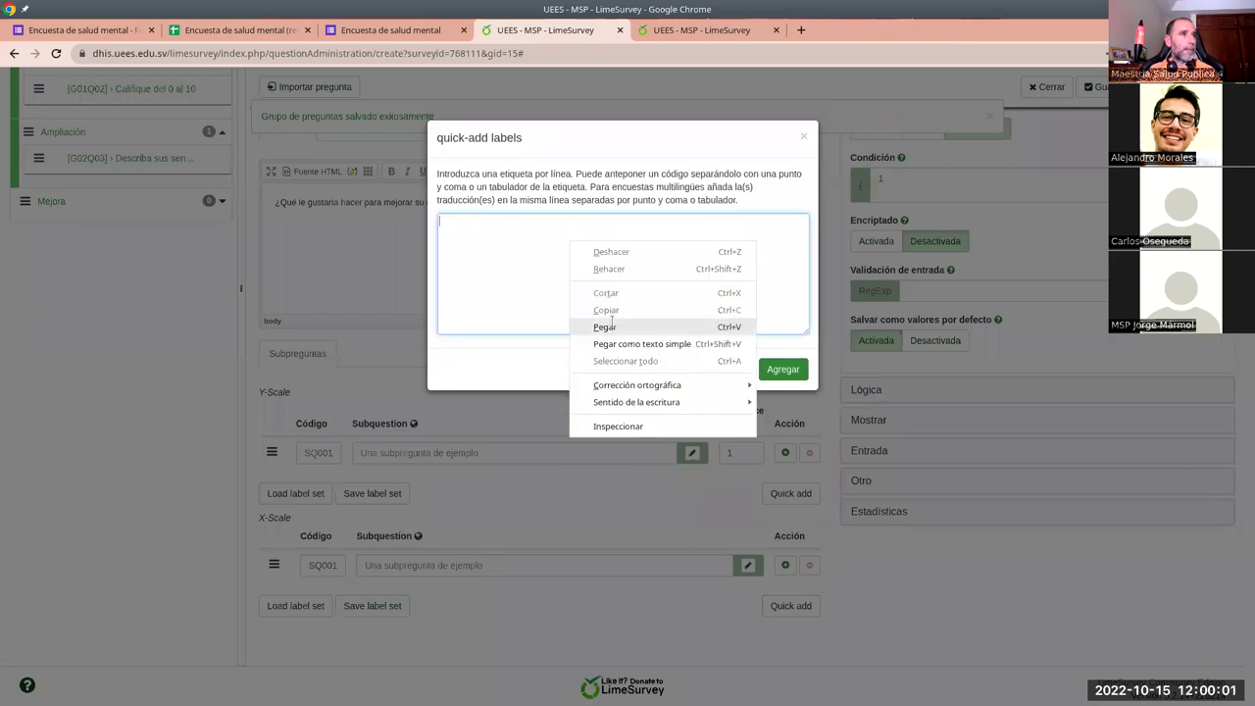
{"action": "left_click", "coordinate": [616, 329]}
{"action": "left_click", "coordinate": [737, 370]}
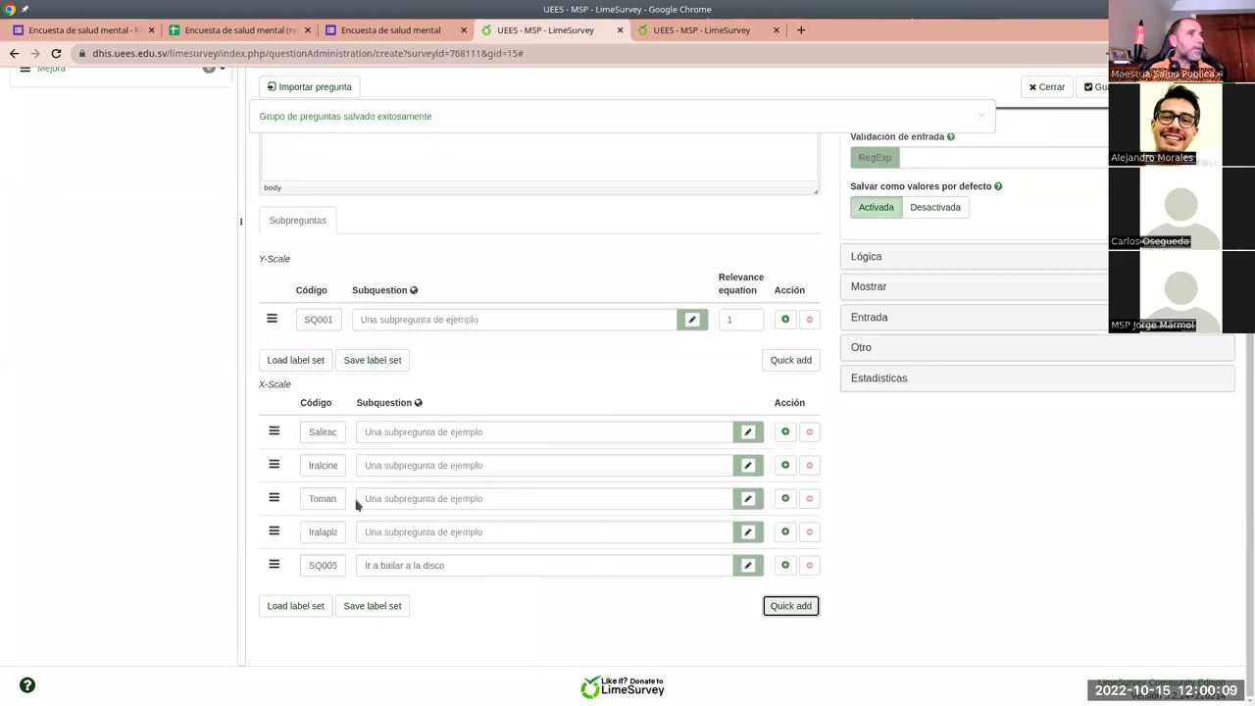
Delete the X-Scale subquestions listed above "Ir a bailar a la disco" and try to delete that last one too.
{"action": "left_click", "coordinate": [811, 431]}
{"action": "left_click", "coordinate": [810, 465]}
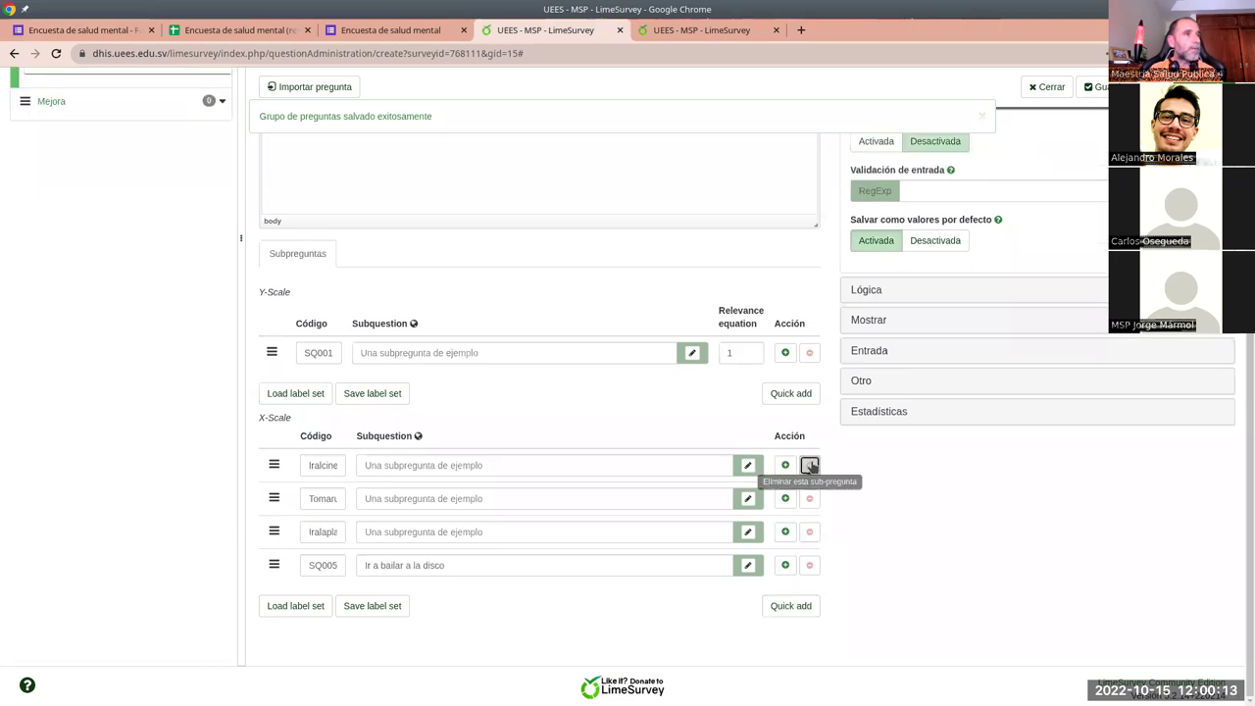
{"action": "left_click", "coordinate": [809, 498]}
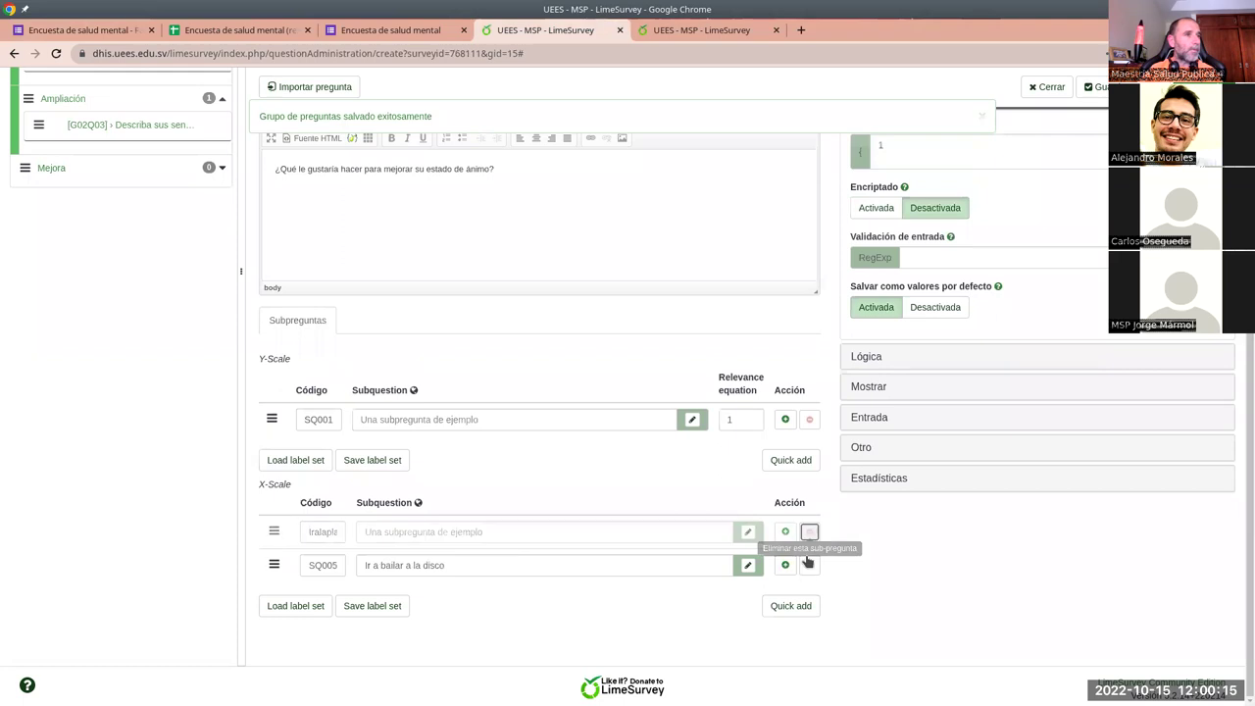
{"action": "left_click", "coordinate": [809, 531]}
{"action": "left_click", "coordinate": [470, 452]}
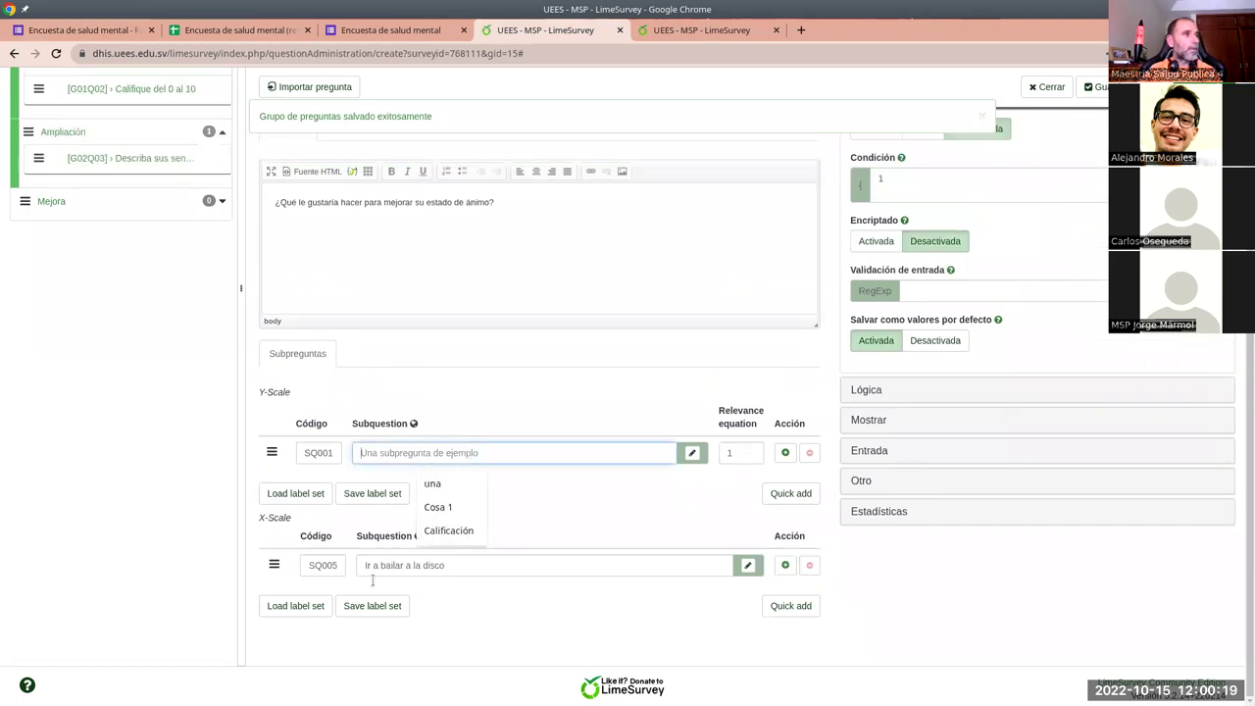
{"action": "left_click", "coordinate": [810, 565]}
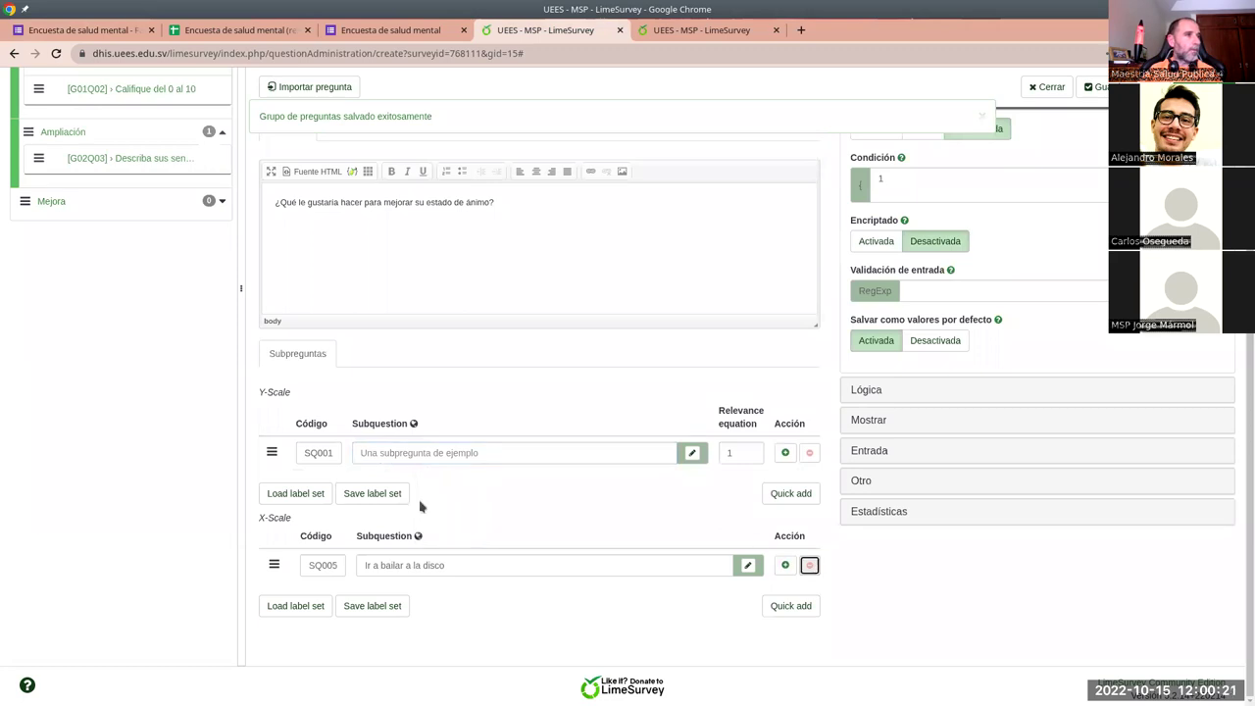
{"action": "left_click", "coordinate": [393, 453]}
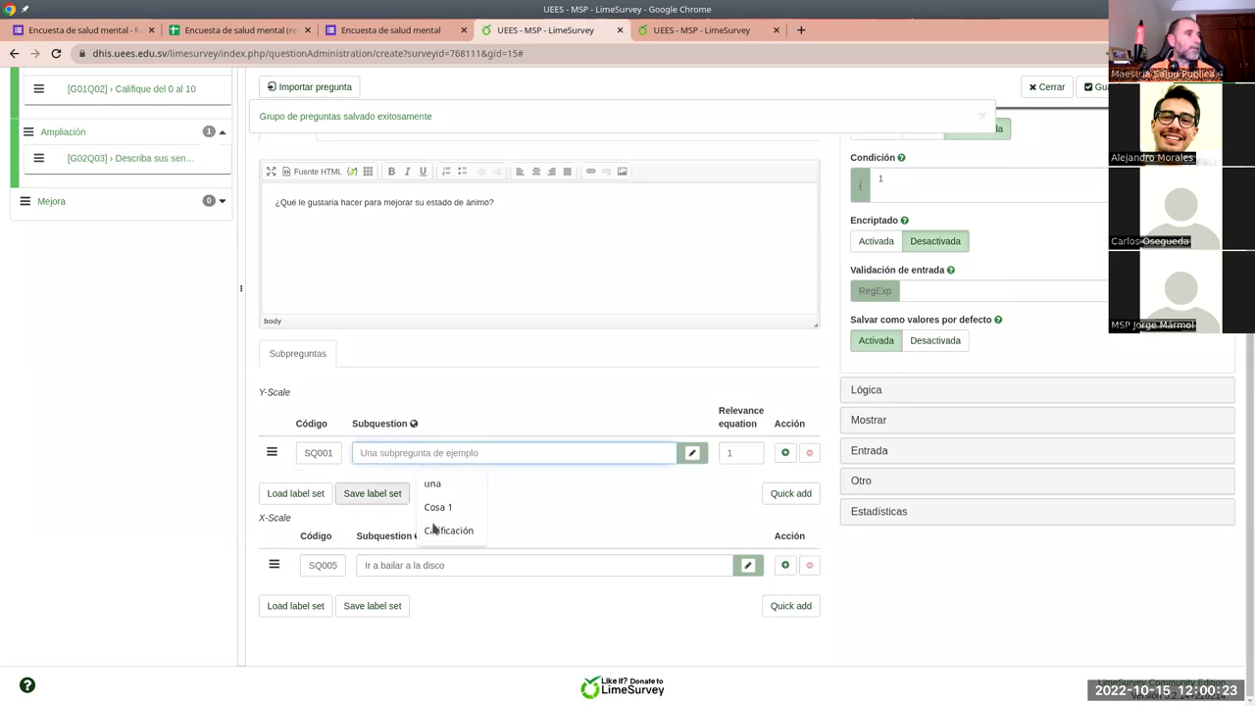
Change the question type from the matrix category to Matriz.
{"action": "scroll", "coordinate": [400, 405], "scroll_direction": "up", "scroll_amount": 3}
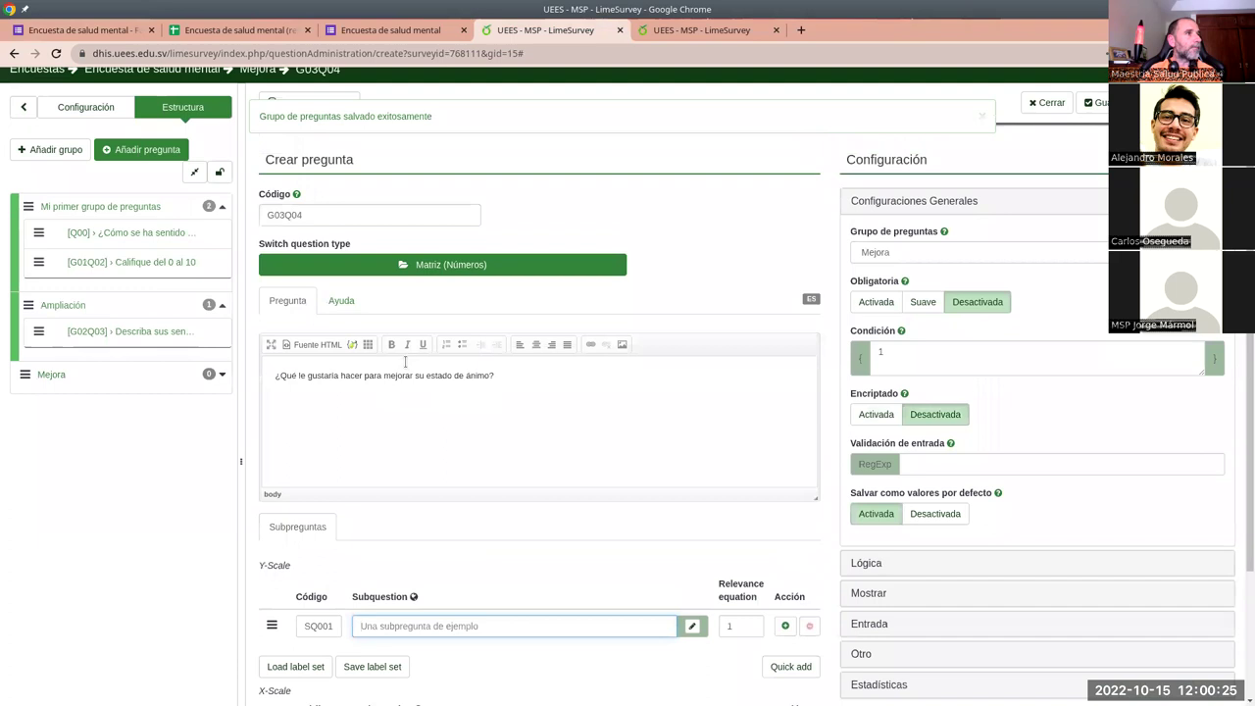
{"action": "left_click", "coordinate": [340, 267]}
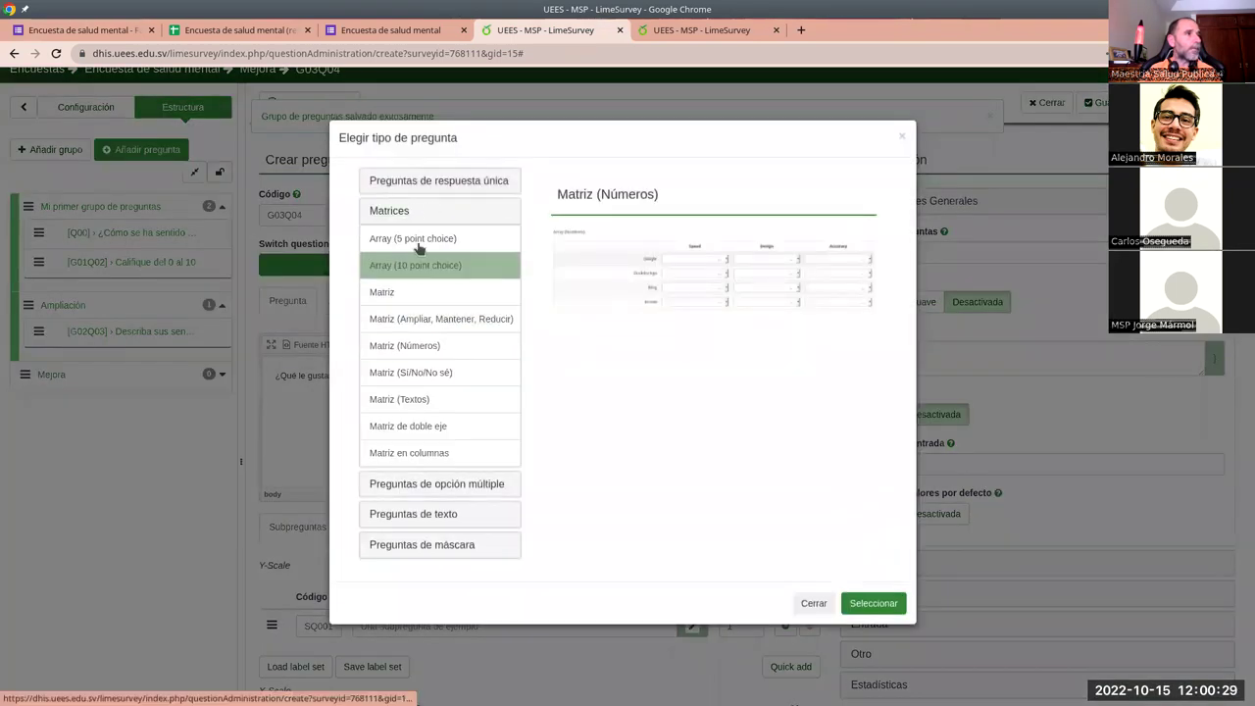
{"action": "left_click", "coordinate": [389, 294]}
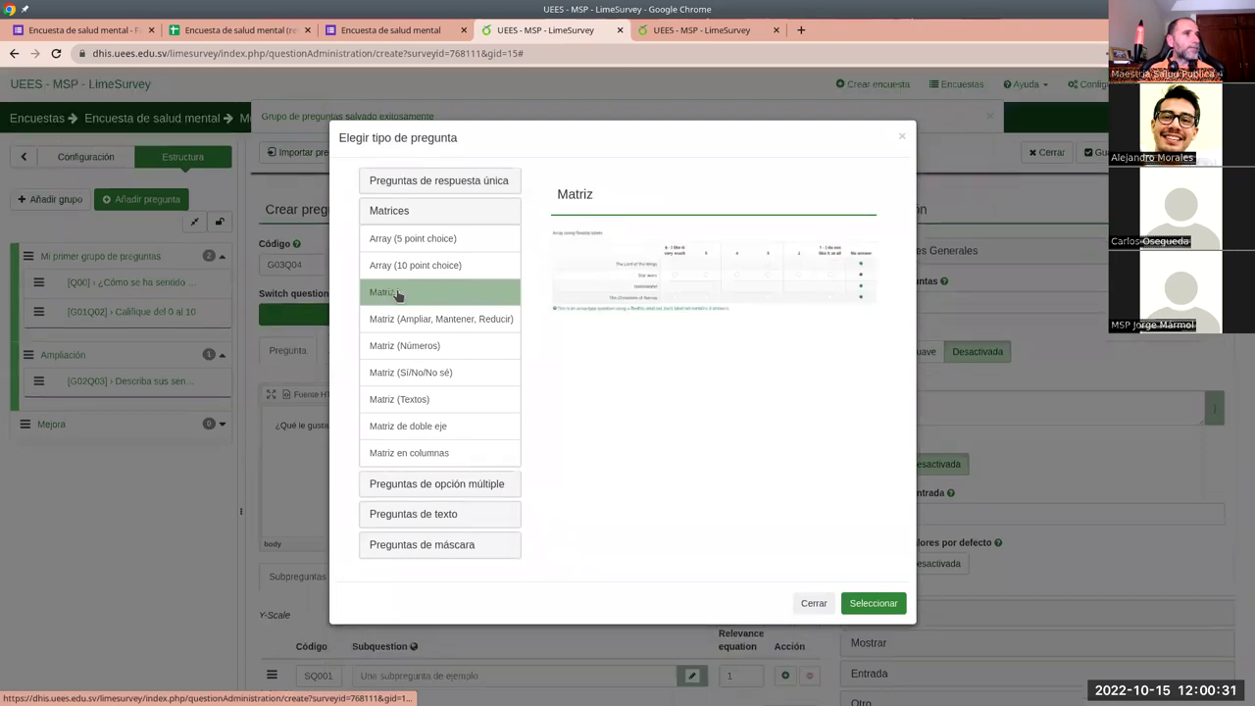
{"action": "left_click", "coordinate": [856, 605]}
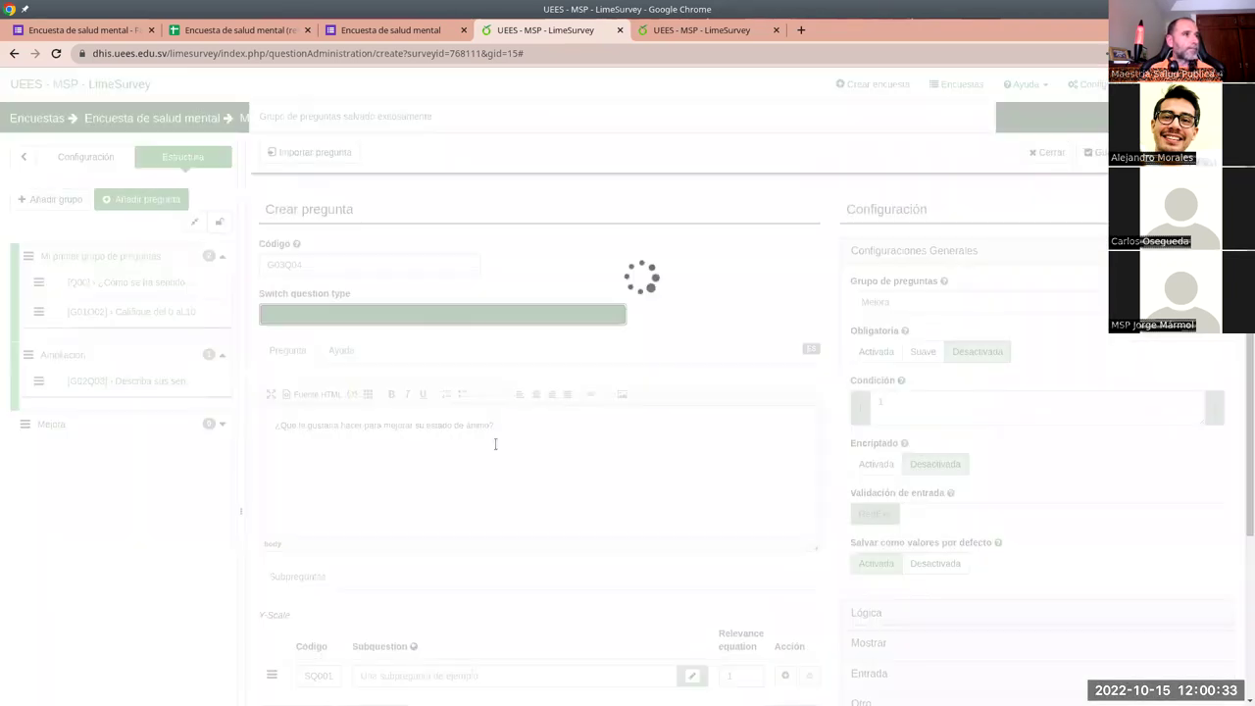
Quick-add the five copied activities as the matrix subquestions, replacing the existing placeholder row.
{"action": "scroll", "coordinate": [549, 510], "scroll_direction": "down", "scroll_amount": 2}
{"action": "left_click", "coordinate": [790, 597]}
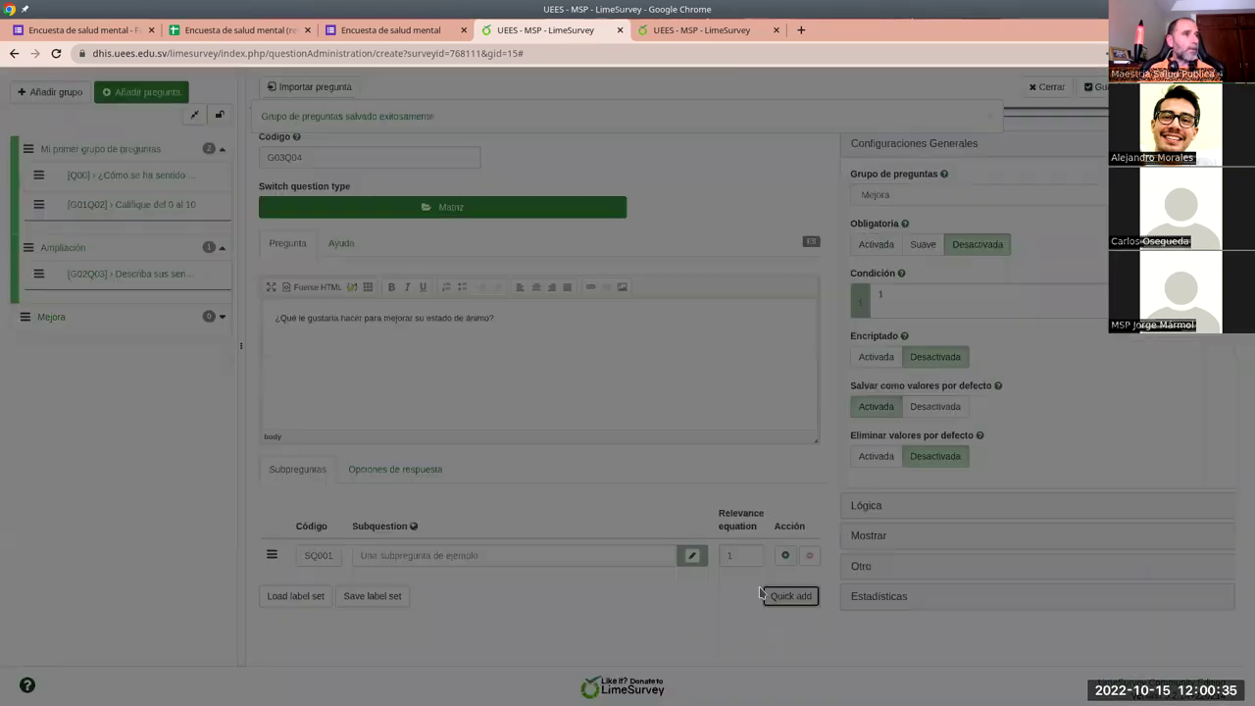
{"action": "left_click", "coordinate": [515, 285]}
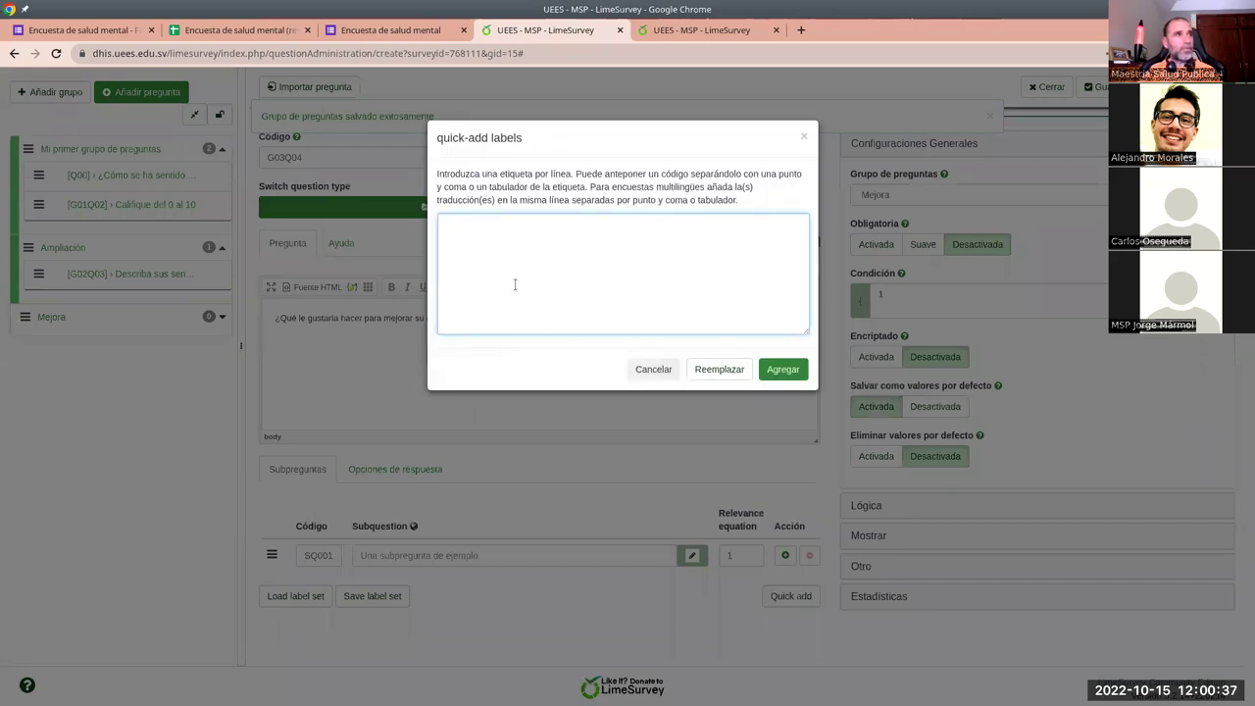
{"action": "key", "text": "ctrl+v"}
{"action": "left_click", "coordinate": [724, 370]}
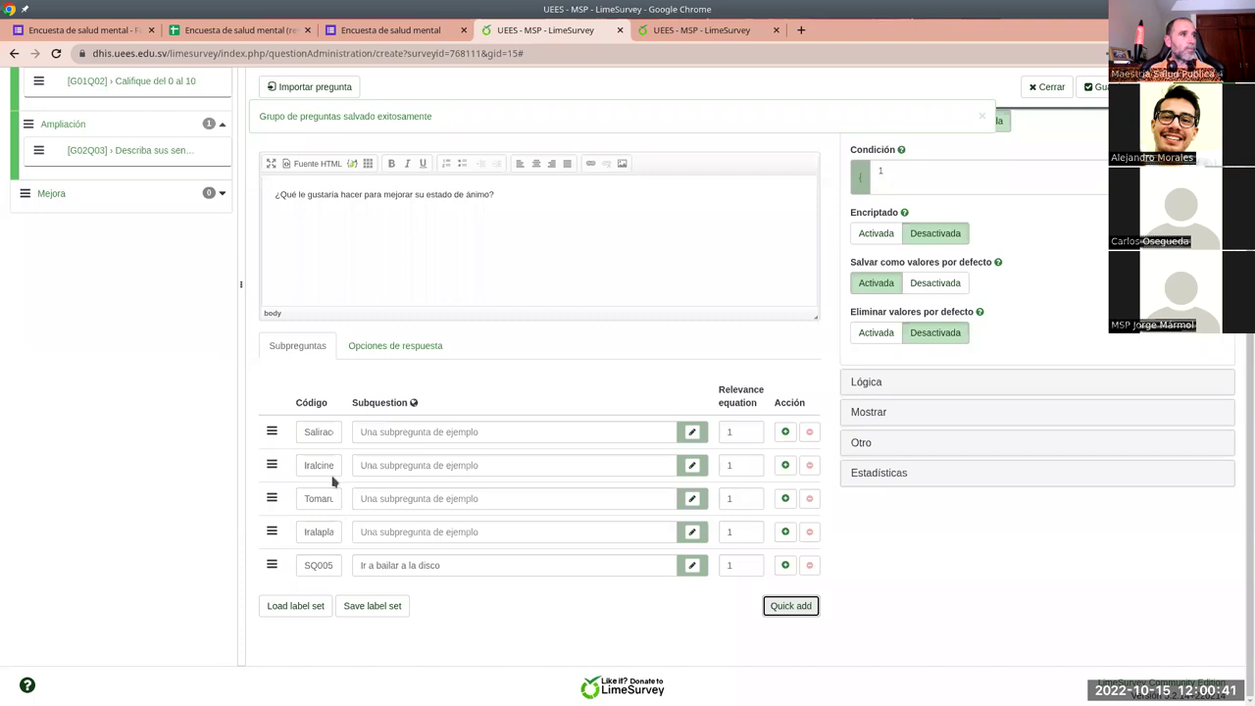
{"action": "double_click", "coordinate": [318, 431]}
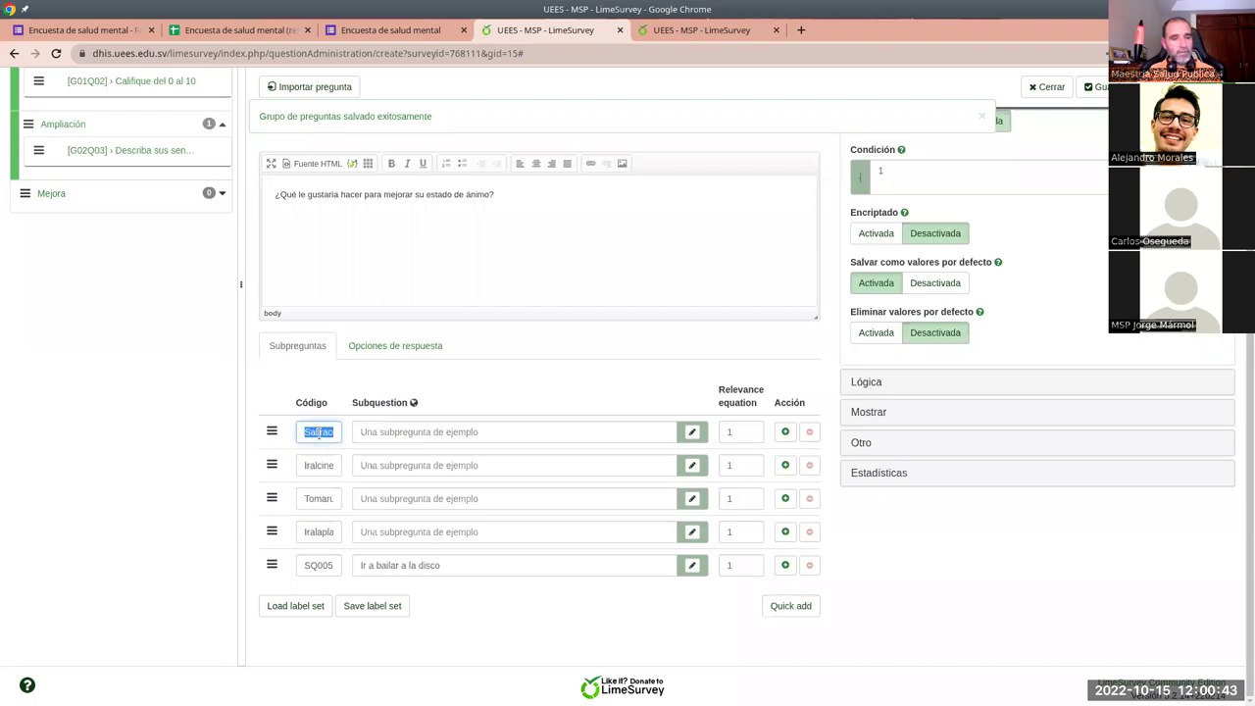
{"action": "left_click", "coordinate": [378, 431]}
{"action": "key", "text": "ctrl+v"}
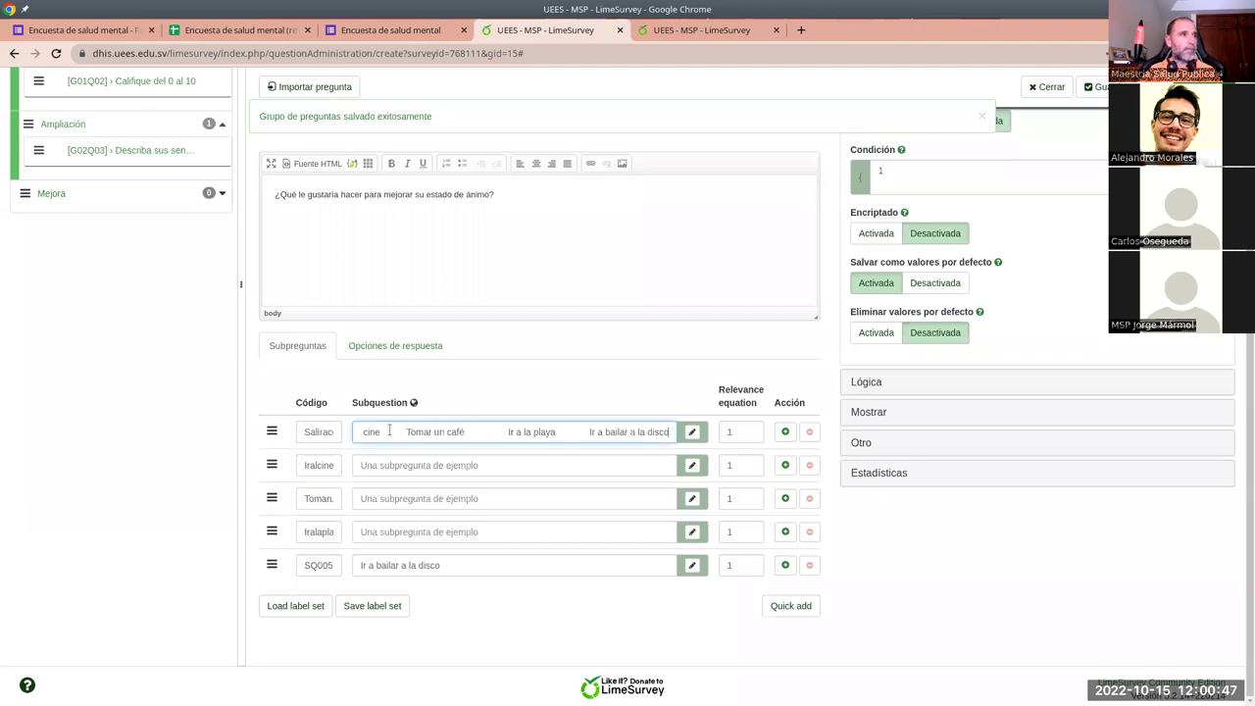
{"action": "key", "text": "ctrl+a"}
{"action": "key", "text": "BackSpace"}
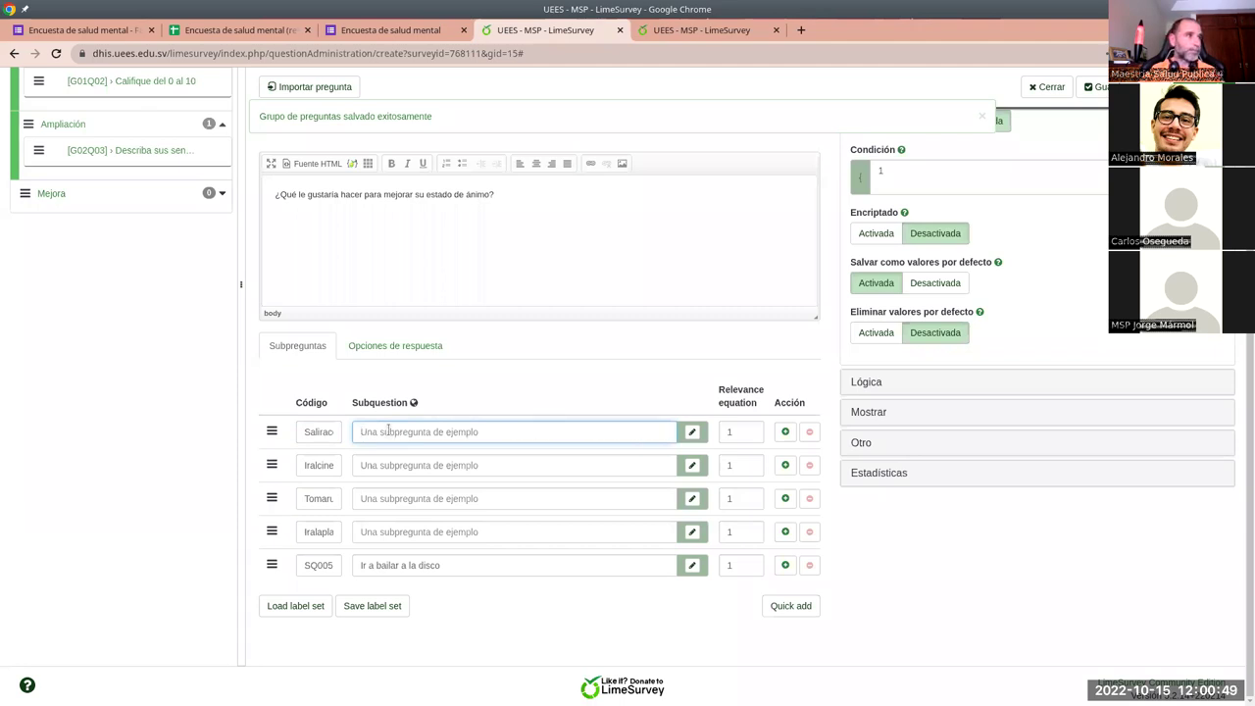
Fill in the first four subquestions with the texts "Opcion 1", "Opcion 2", "Opcion 3" and "Opcion 4".
{"action": "type", "text": "Opcion 1"}
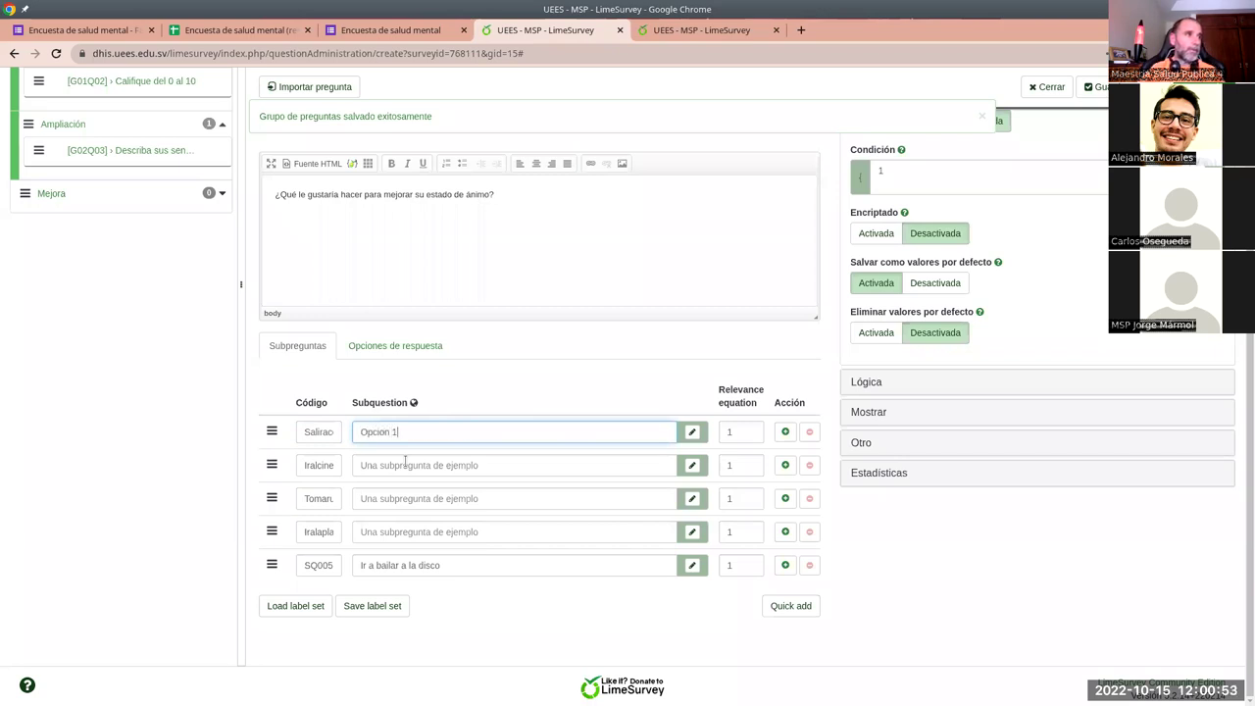
{"action": "key", "text": "Tab"}
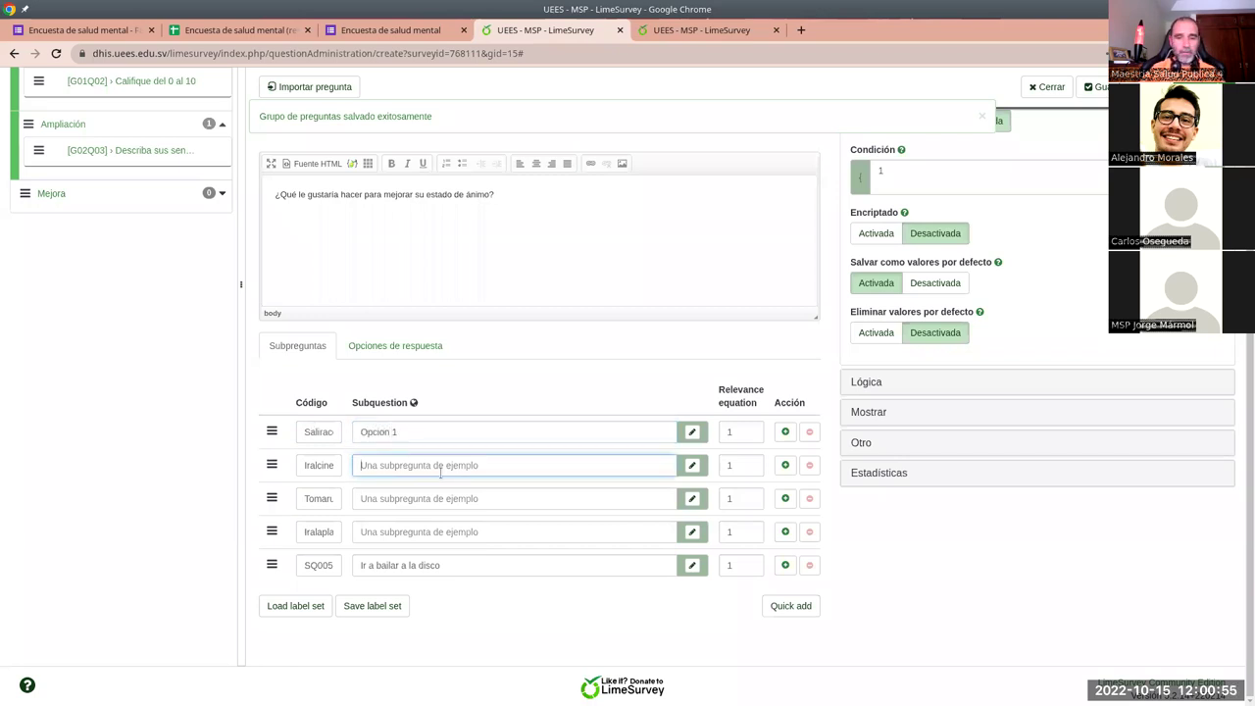
{"action": "type", "text": "Opcion 2"}
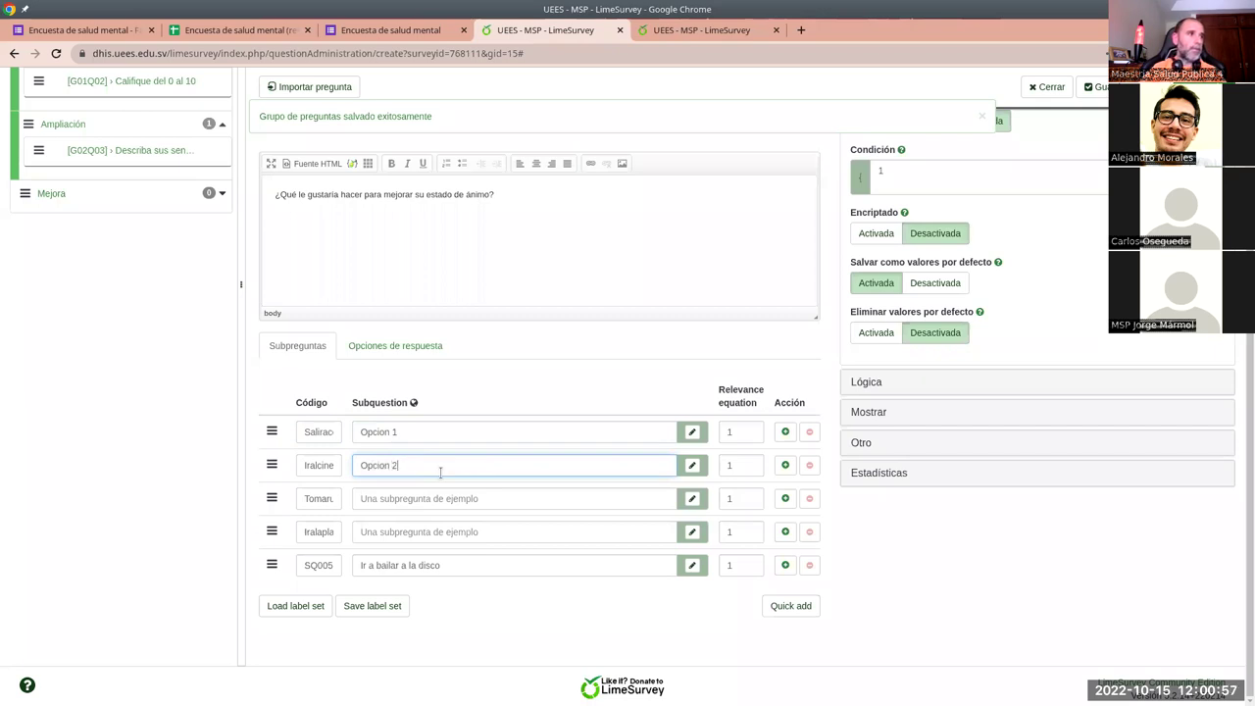
{"action": "left_click", "coordinate": [425, 491]}
{"action": "type", "text": "Opcion 3"}
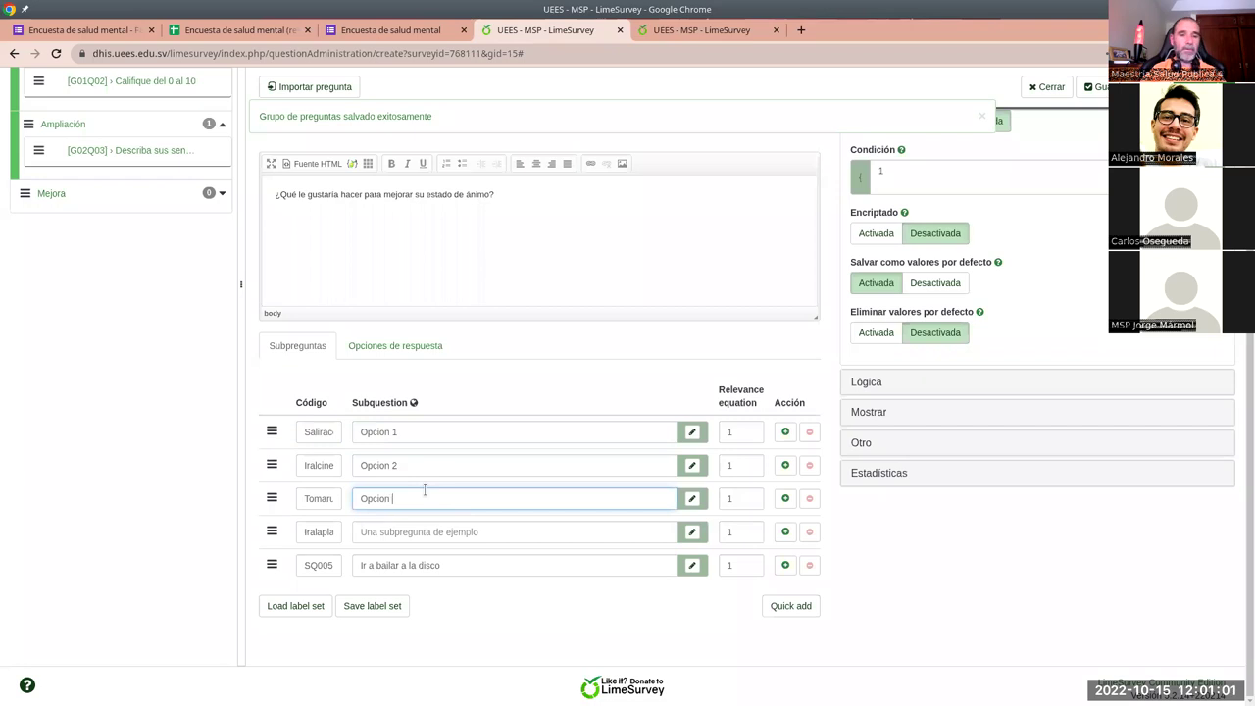
{"action": "left_click", "coordinate": [404, 538]}
{"action": "type", "text": "Opcion 4"}
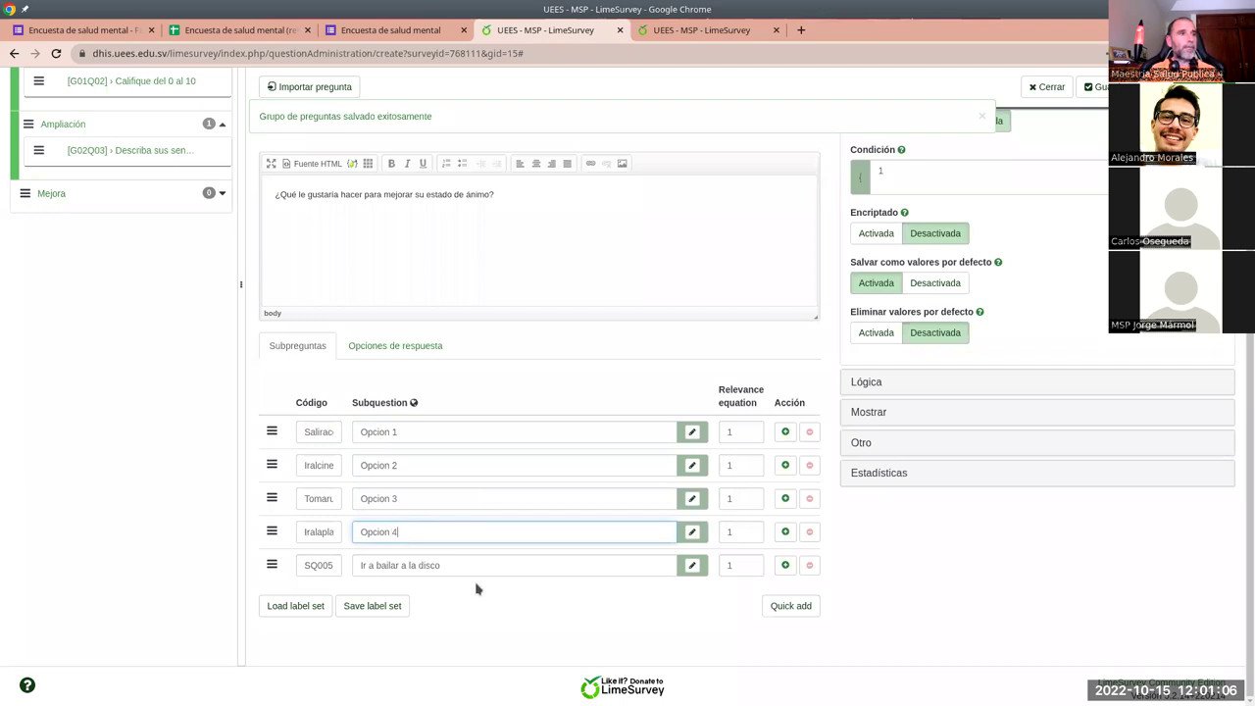
{"action": "left_click", "coordinate": [480, 590]}
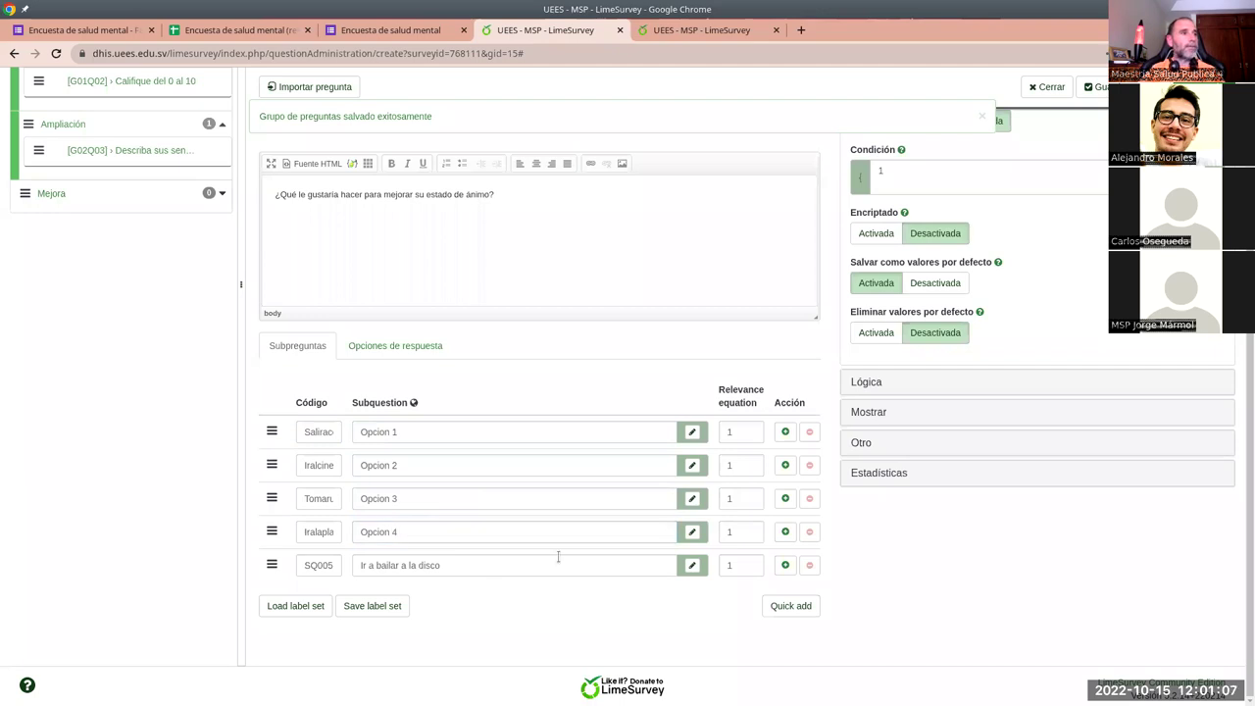
Make the matrix question mandatory (Obligatoria: Activada) and save it.
{"action": "scroll", "coordinate": [653, 453], "scroll_direction": "up", "scroll_amount": 2}
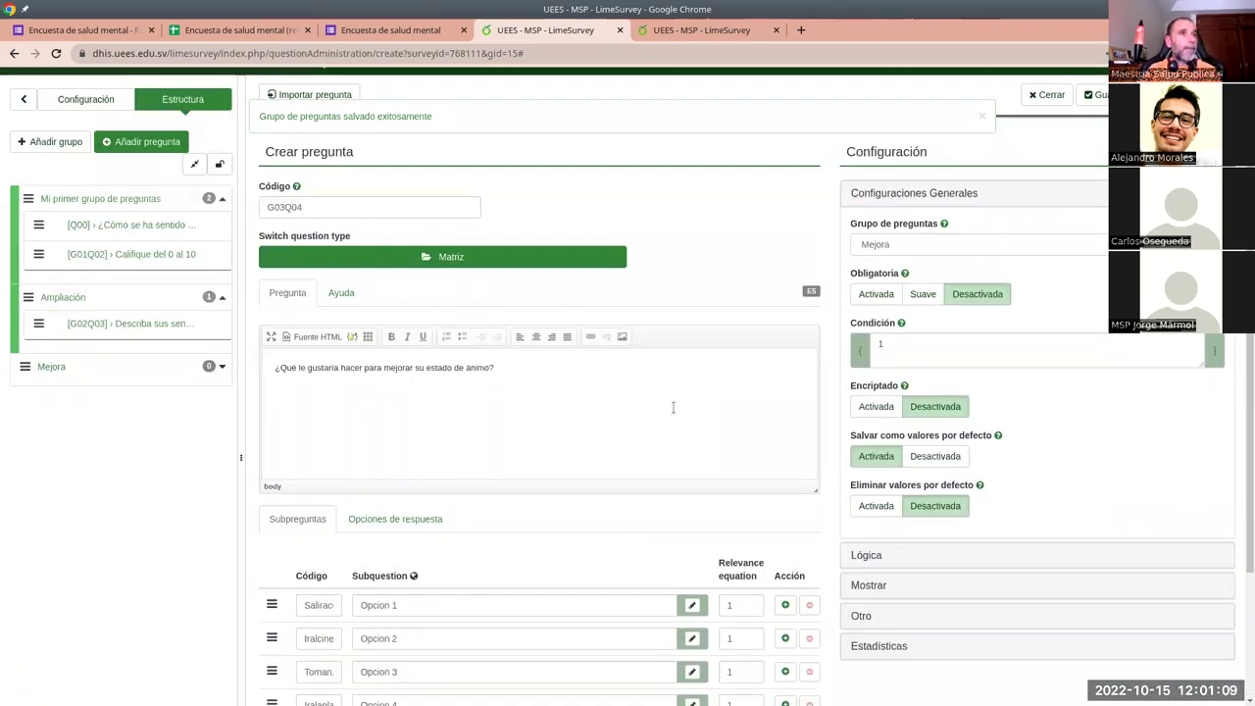
{"action": "left_click", "coordinate": [875, 294]}
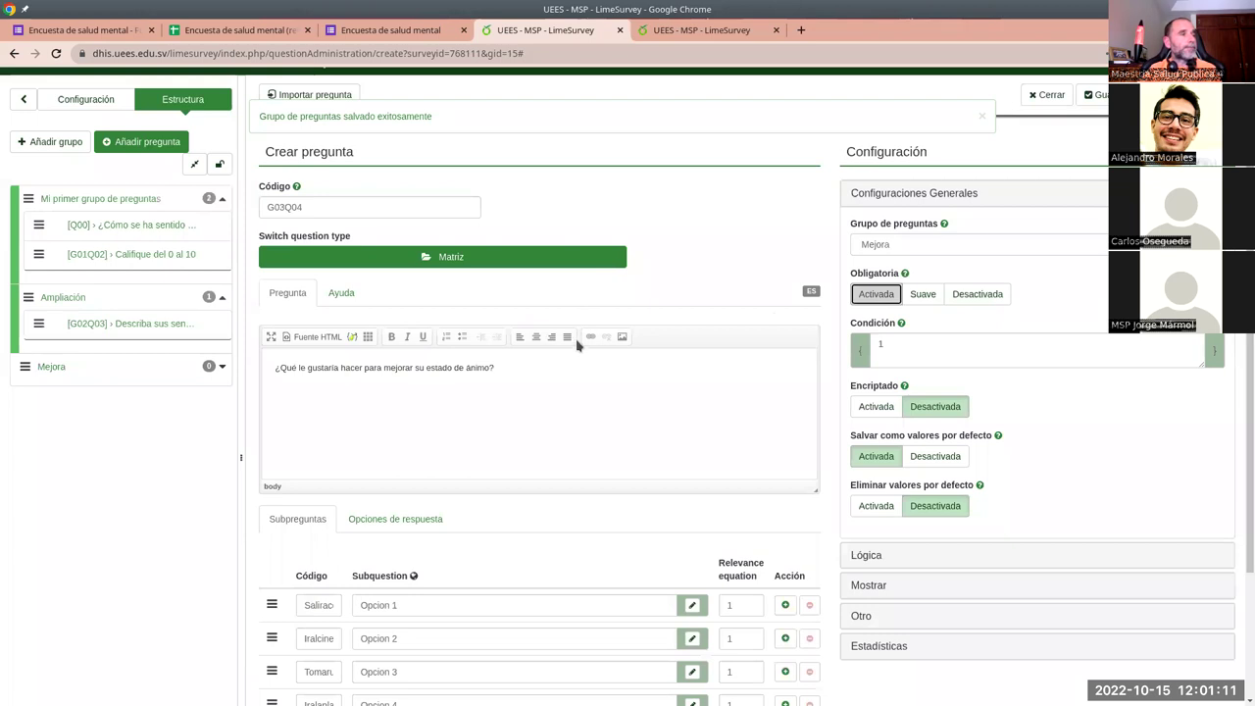
{"action": "left_click", "coordinate": [1096, 95]}
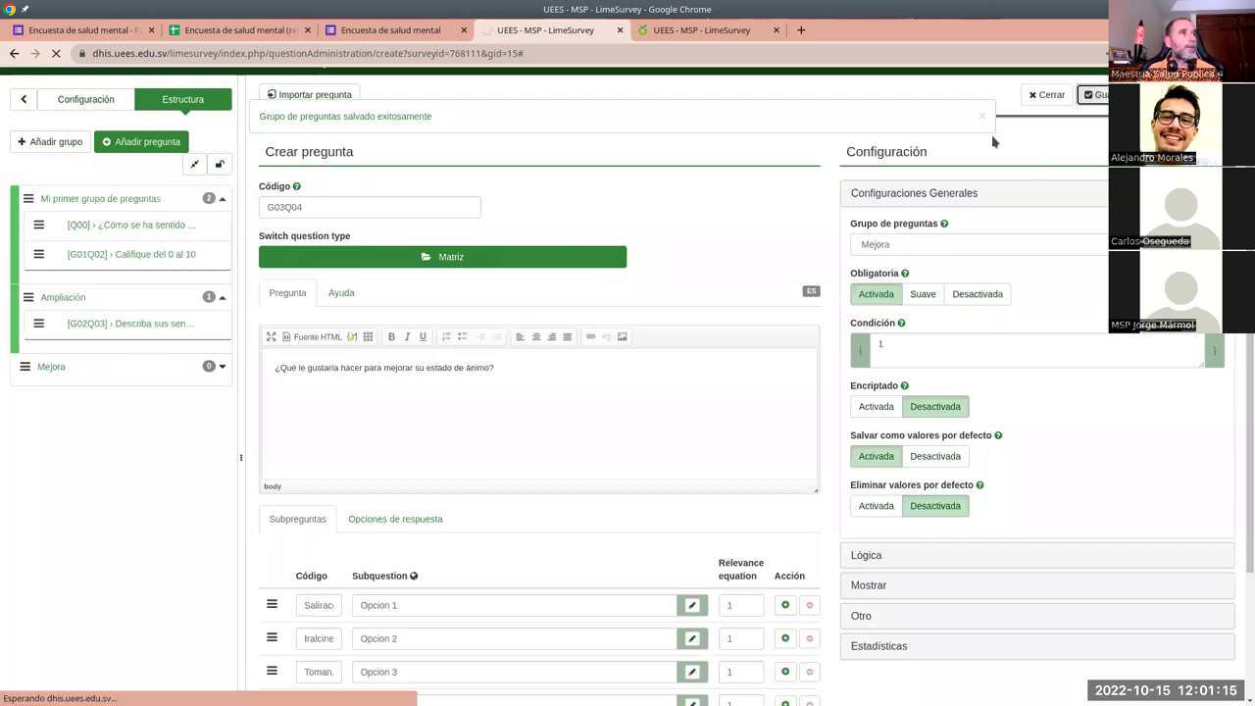
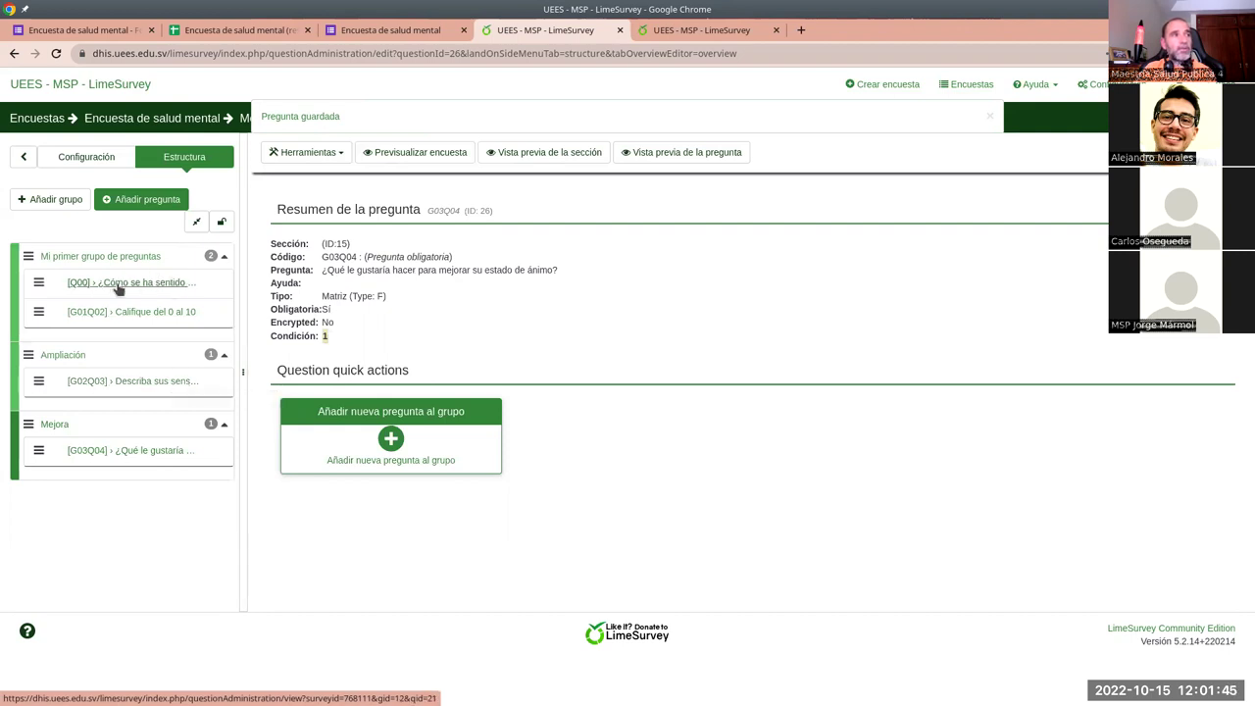
Add a condition to question G02Q03 showing it only if "¿Cómo se ha sentido hoy?" equals AO04 (Mal) or AO05 (Muy mal).
{"action": "left_click", "coordinate": [164, 382]}
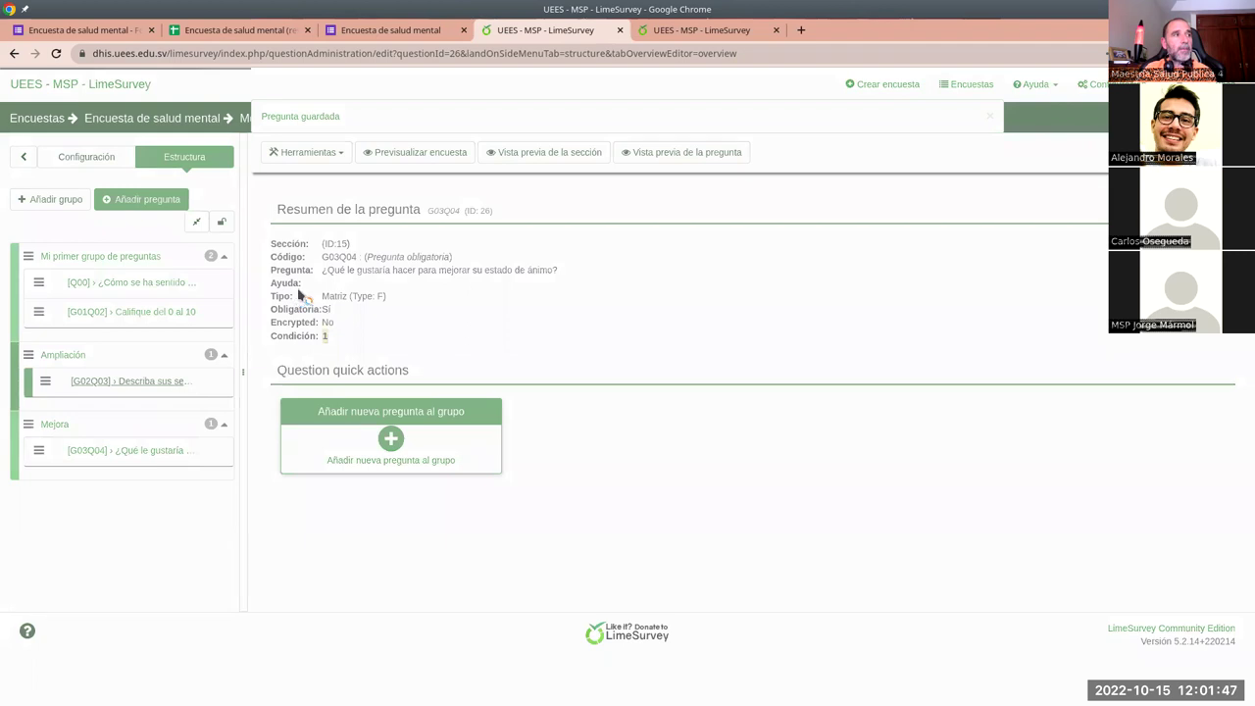
{"action": "left_click", "coordinate": [334, 154]}
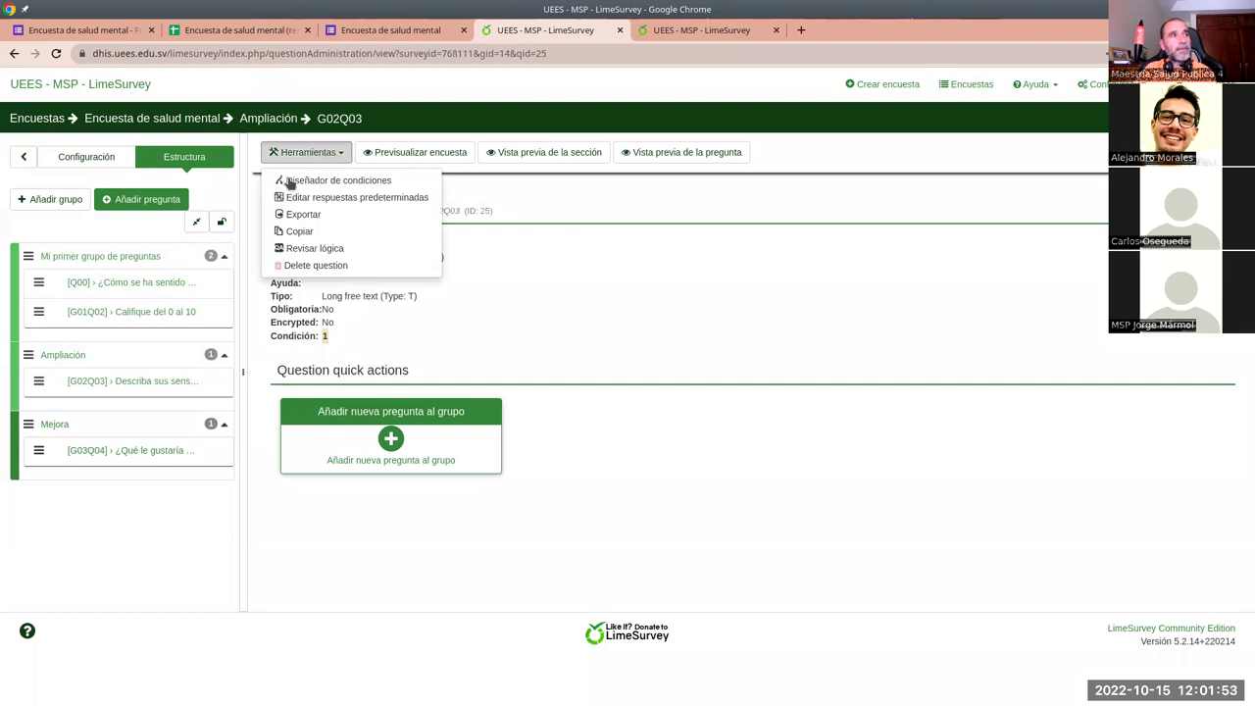
{"action": "left_click", "coordinate": [378, 189]}
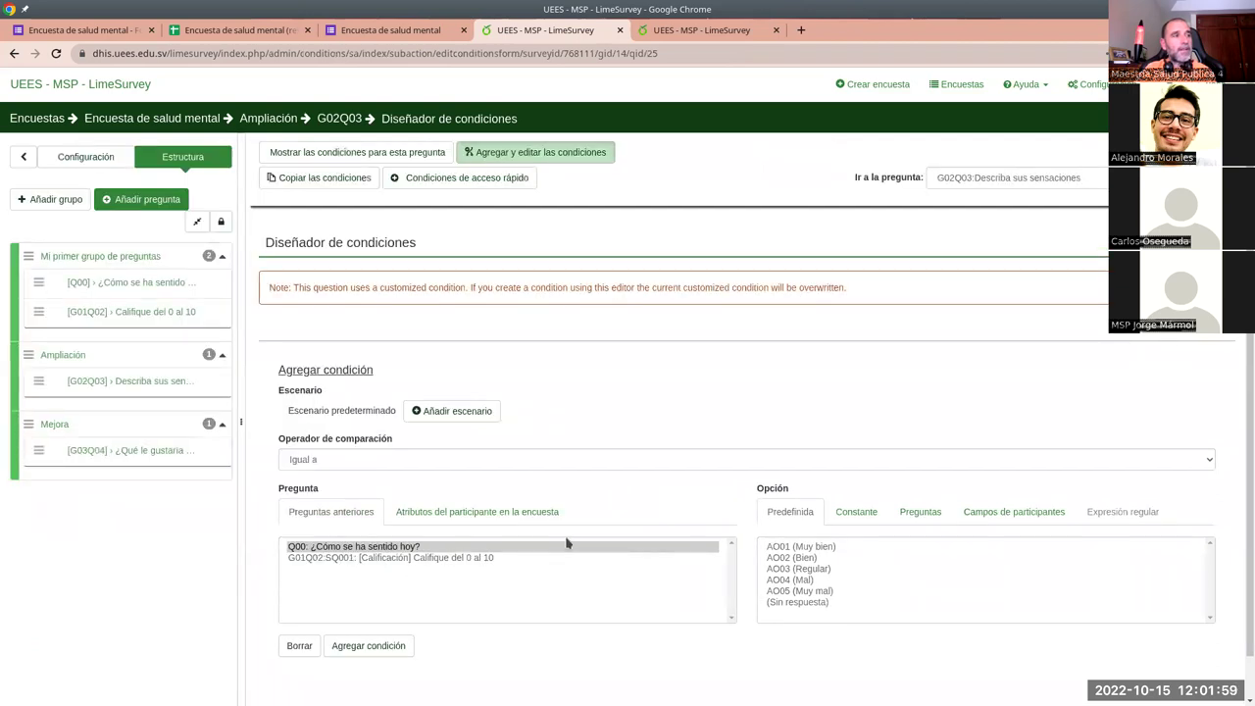
{"action": "scroll", "coordinate": [571, 552], "scroll_direction": "down", "scroll_amount": 1}
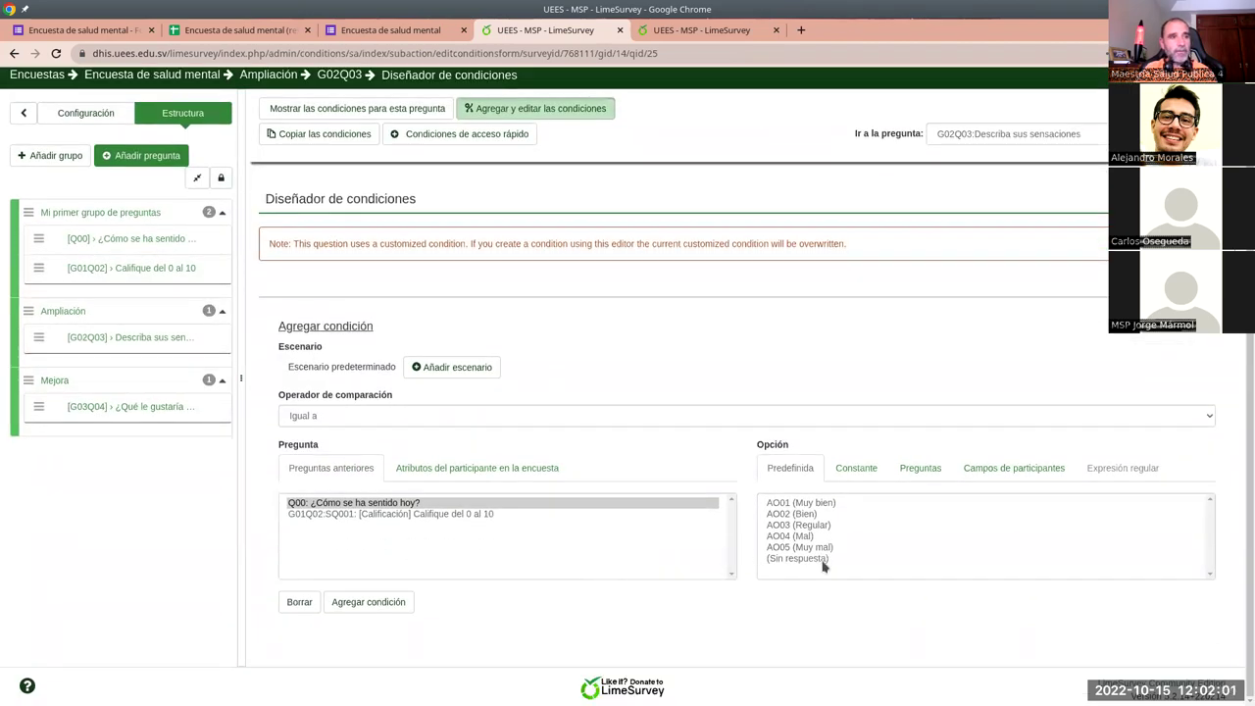
{"action": "left_click_drag", "start_coordinate": [801, 537], "coordinate": [798, 551]}
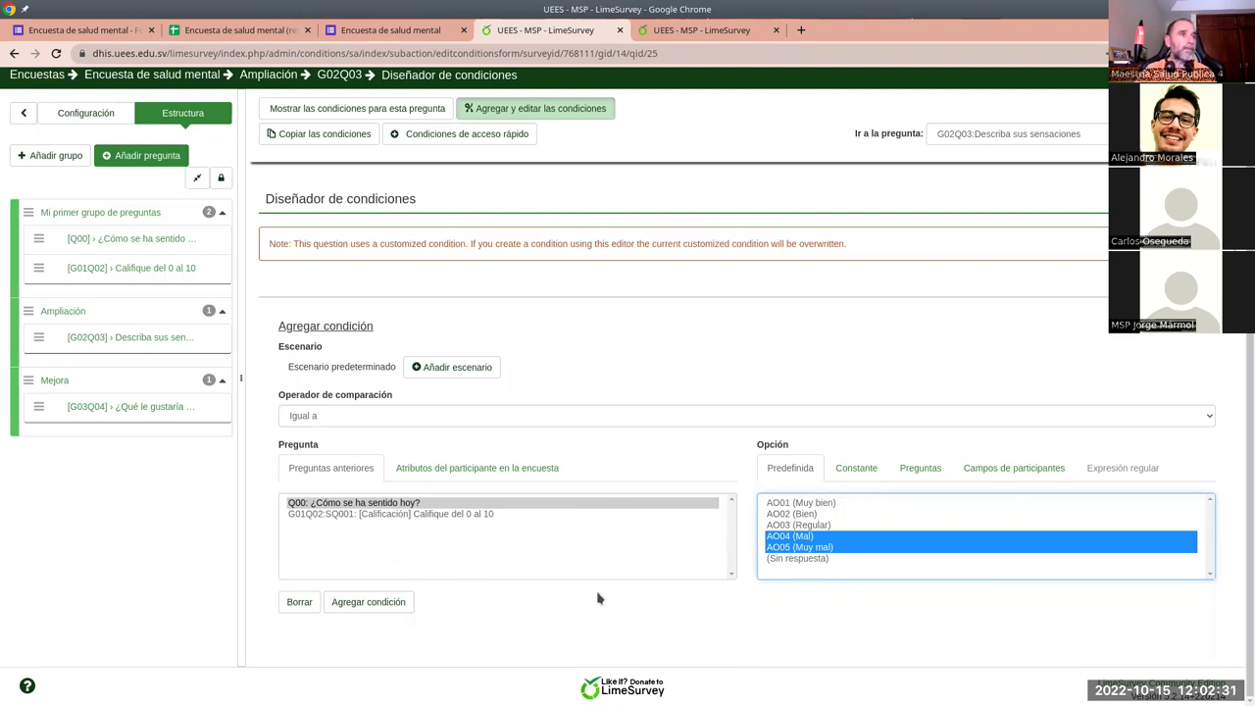
{"action": "left_click", "coordinate": [399, 606]}
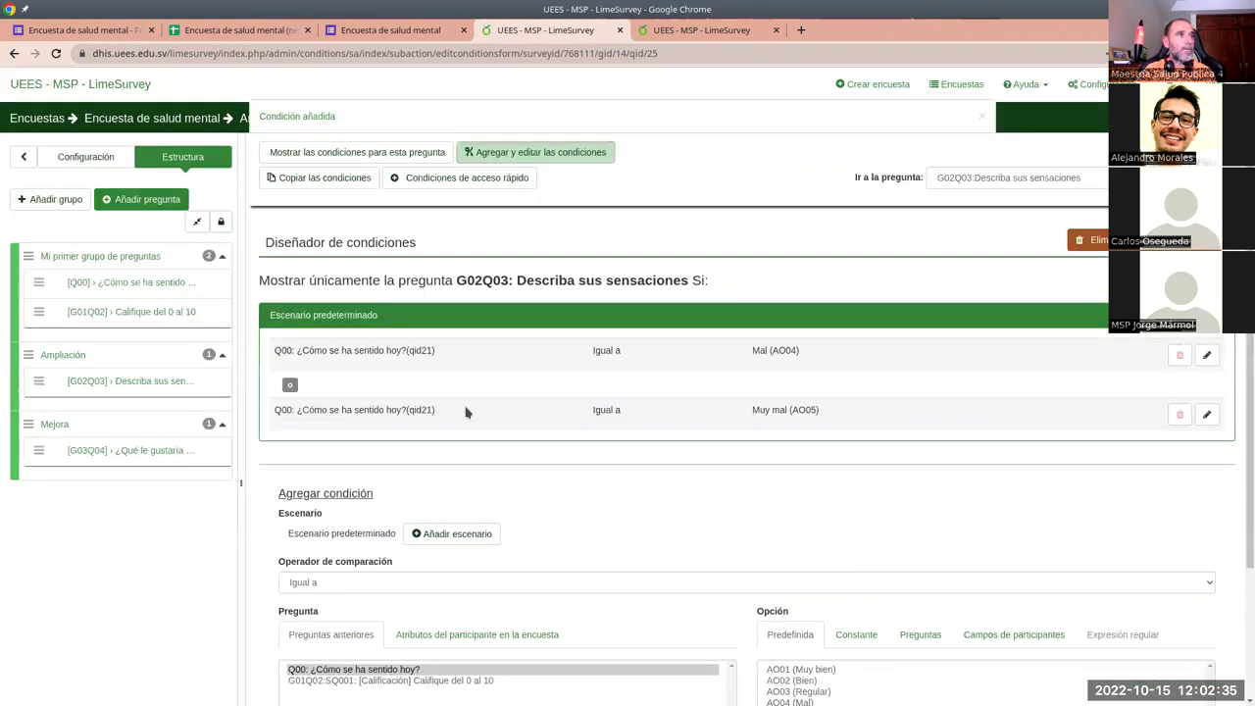
Preview the survey from question G02Q03, answering "¿Cómo se ha sentido hoy?" with Mal and continuing past the first group.
{"action": "scroll", "coordinate": [498, 388], "scroll_direction": "down", "scroll_amount": 2}
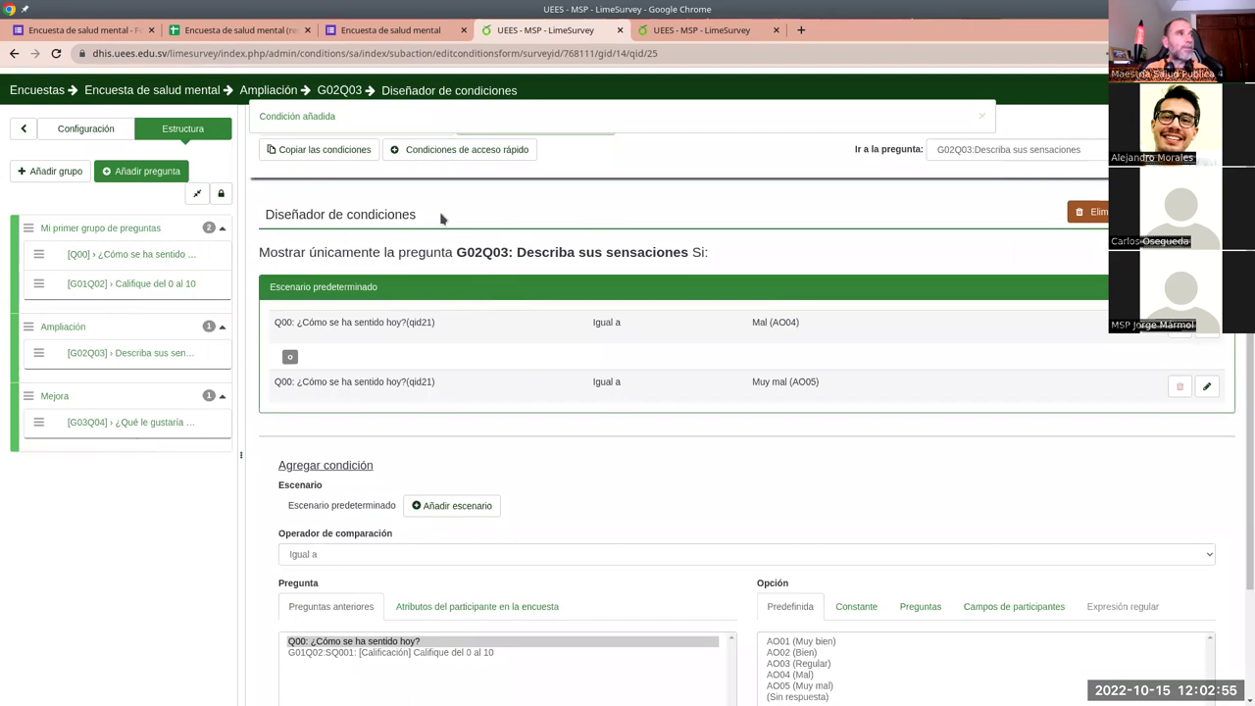
{"action": "scroll", "coordinate": [528, 232], "scroll_direction": "up", "scroll_amount": 1}
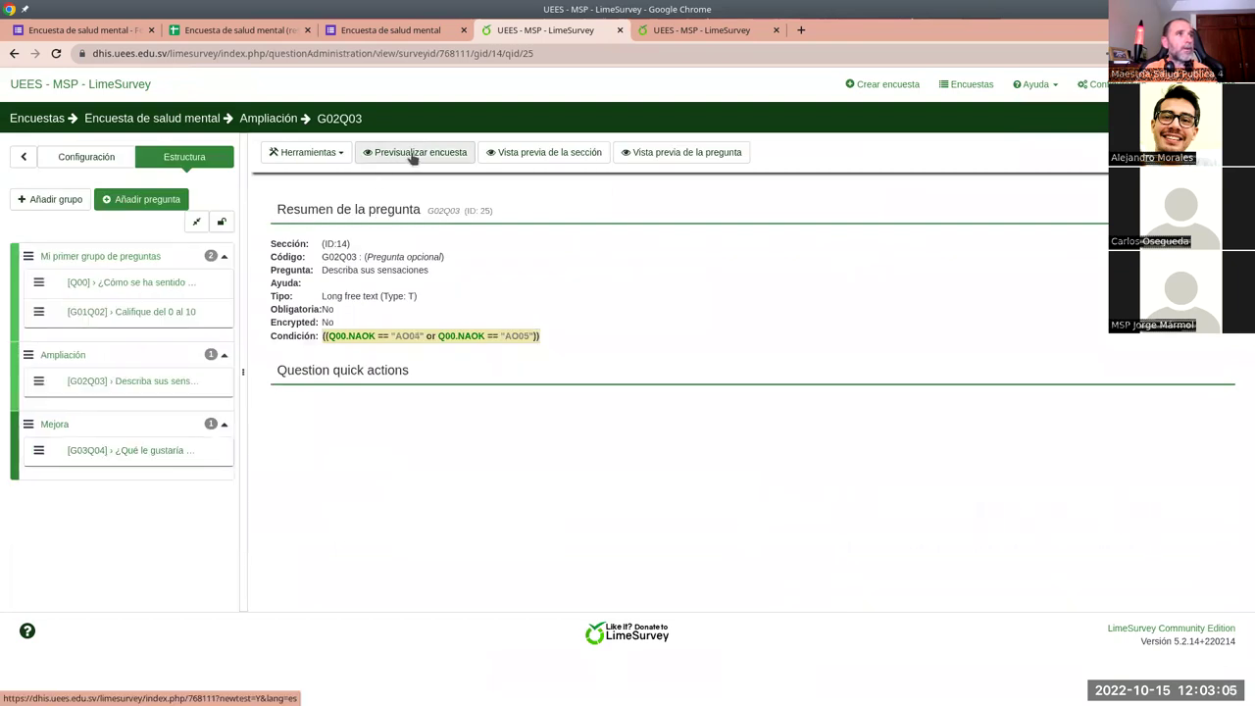
{"action": "left_click", "coordinate": [411, 154]}
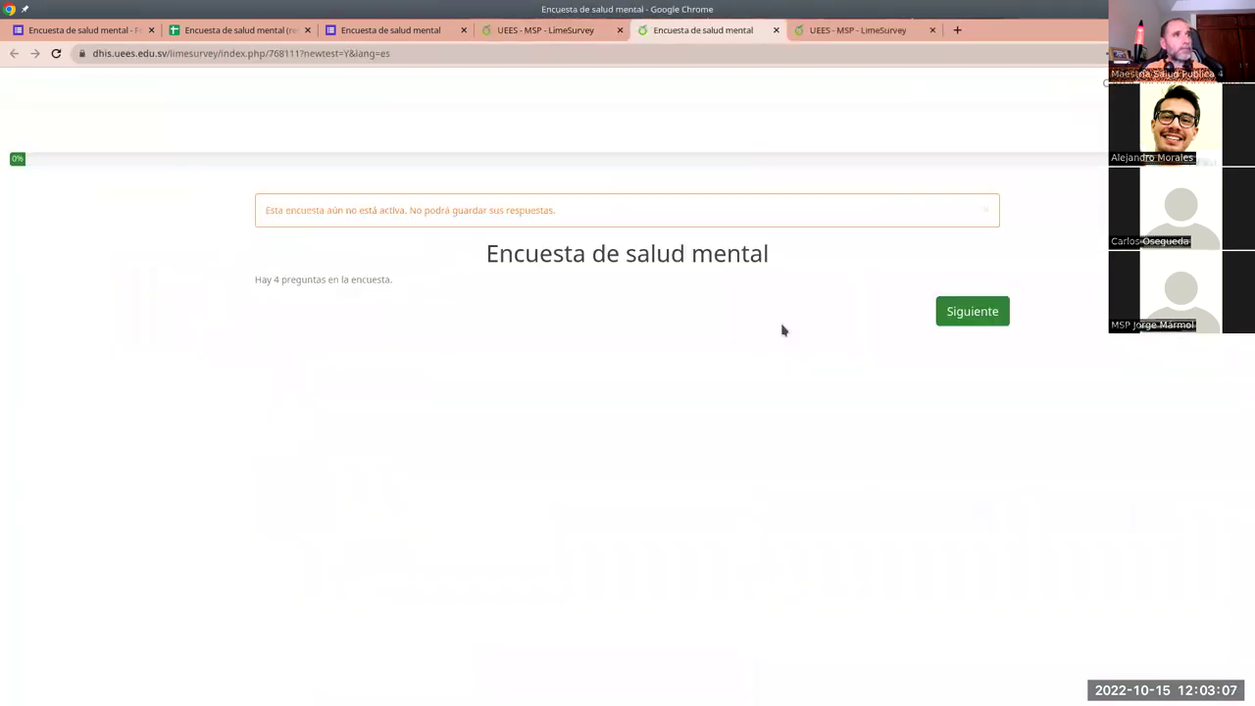
{"action": "left_click", "coordinate": [967, 316]}
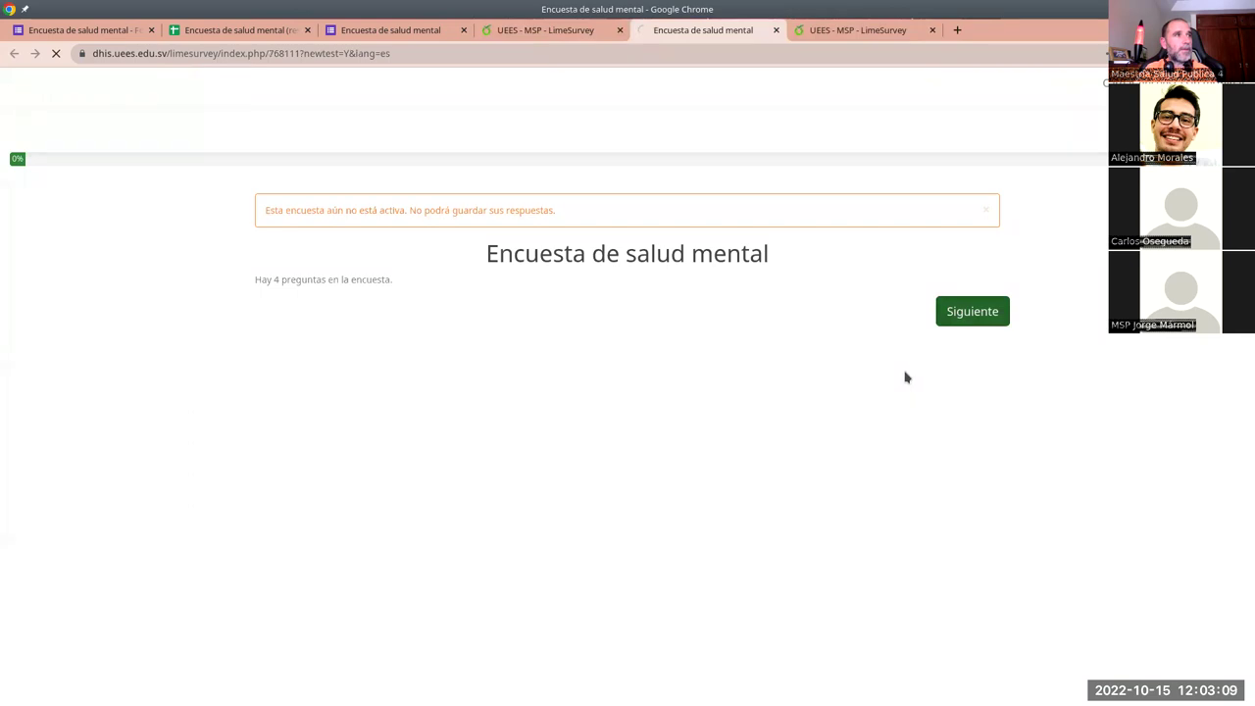
{"action": "scroll", "coordinate": [603, 358], "scroll_direction": "down", "scroll_amount": 2}
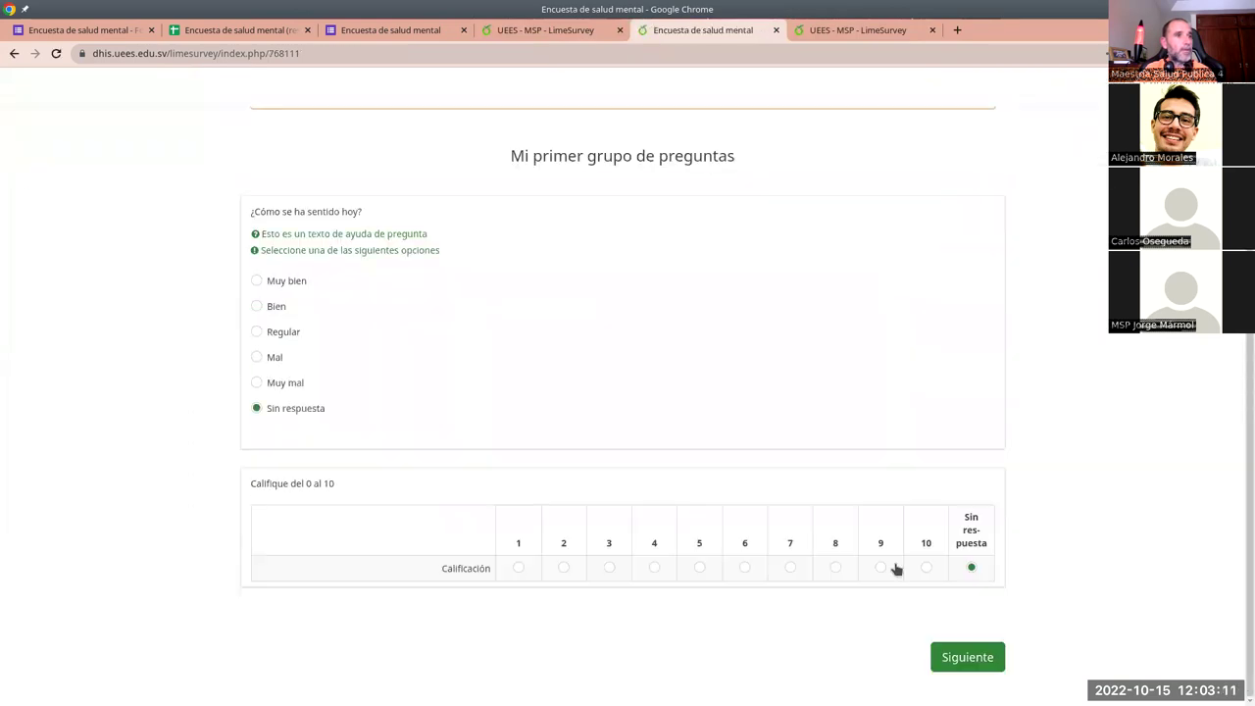
{"action": "left_click", "coordinate": [258, 361]}
{"action": "left_click", "coordinate": [963, 658]}
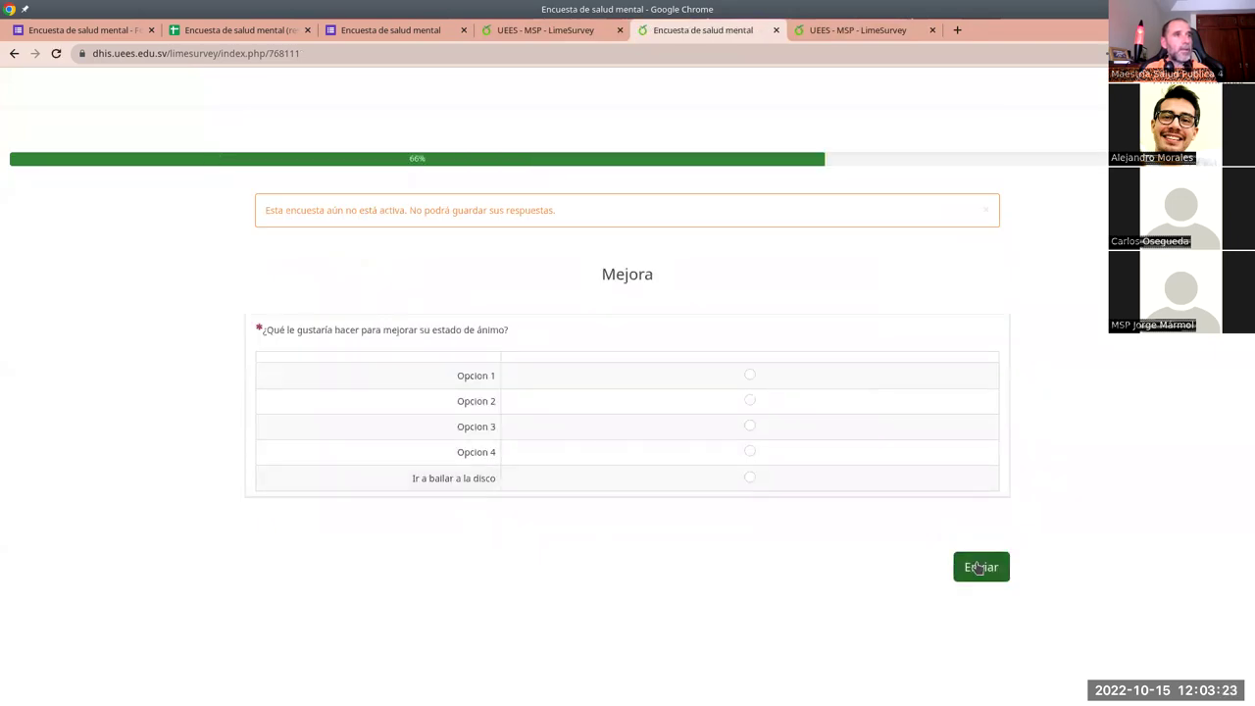
Try to return to the preceding page of the preview by resending the form, and close the preview.
{"action": "left_click", "coordinate": [12, 54]}
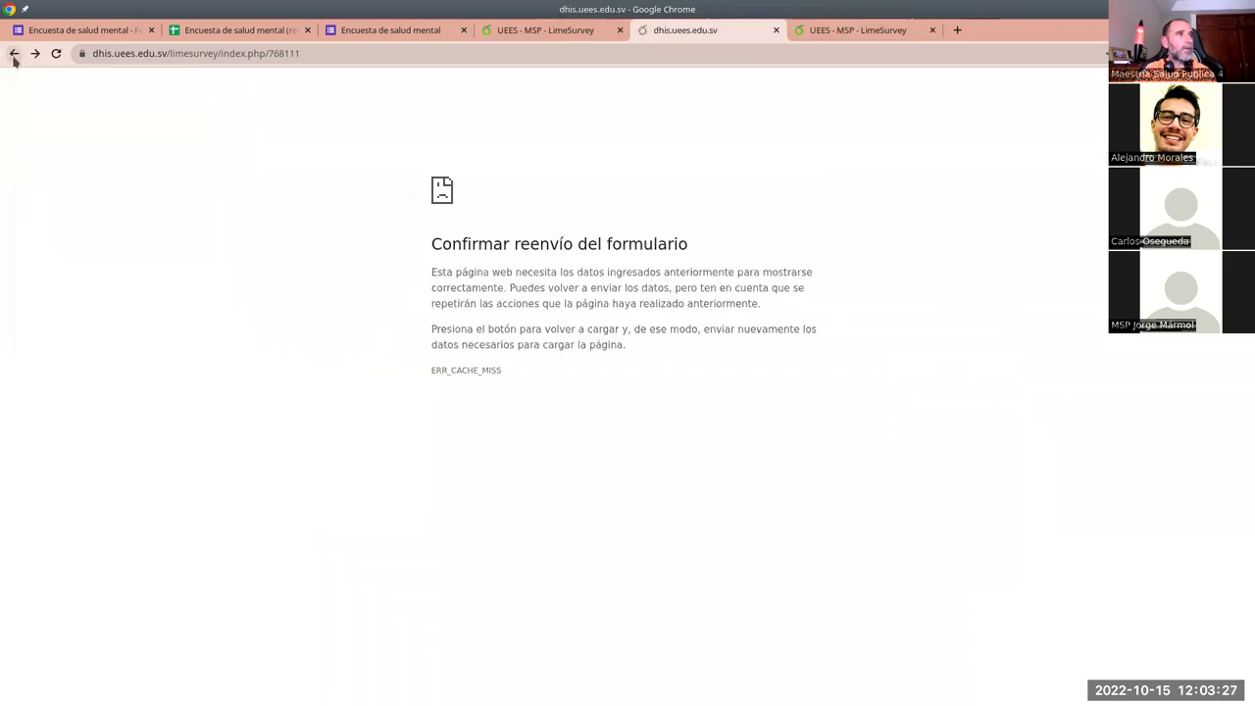
{"action": "left_click", "coordinate": [56, 53]}
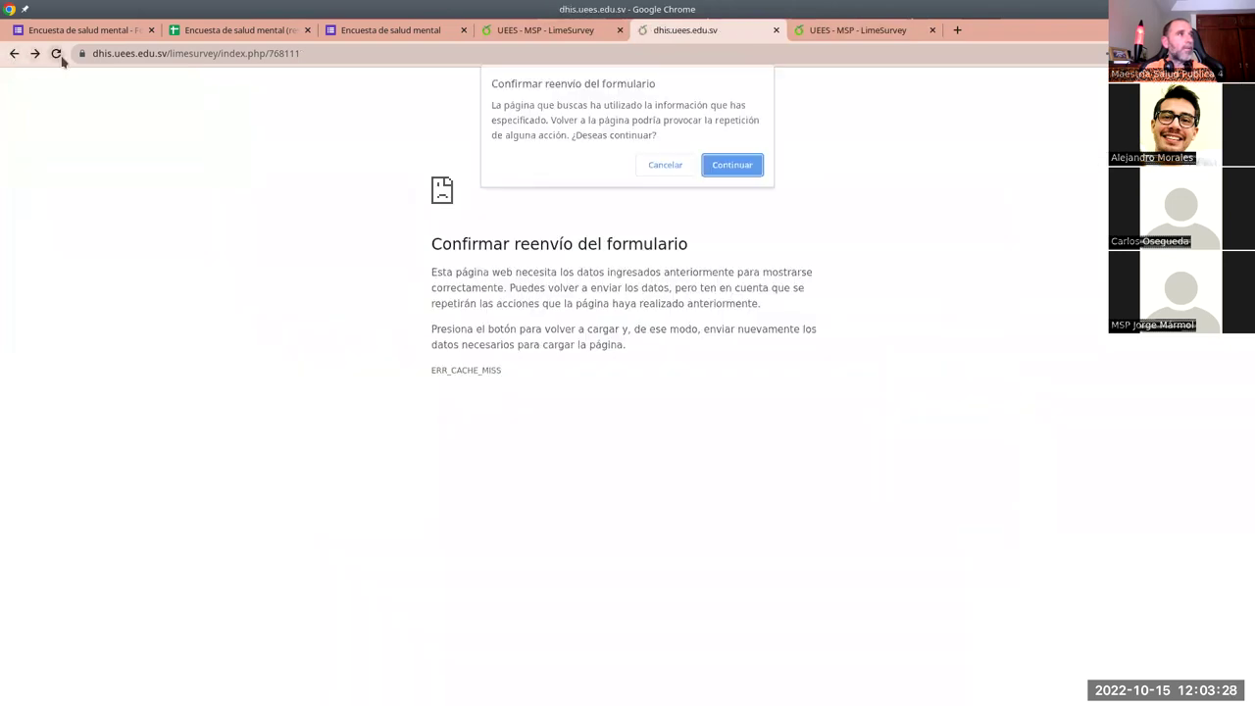
{"action": "left_click", "coordinate": [736, 165]}
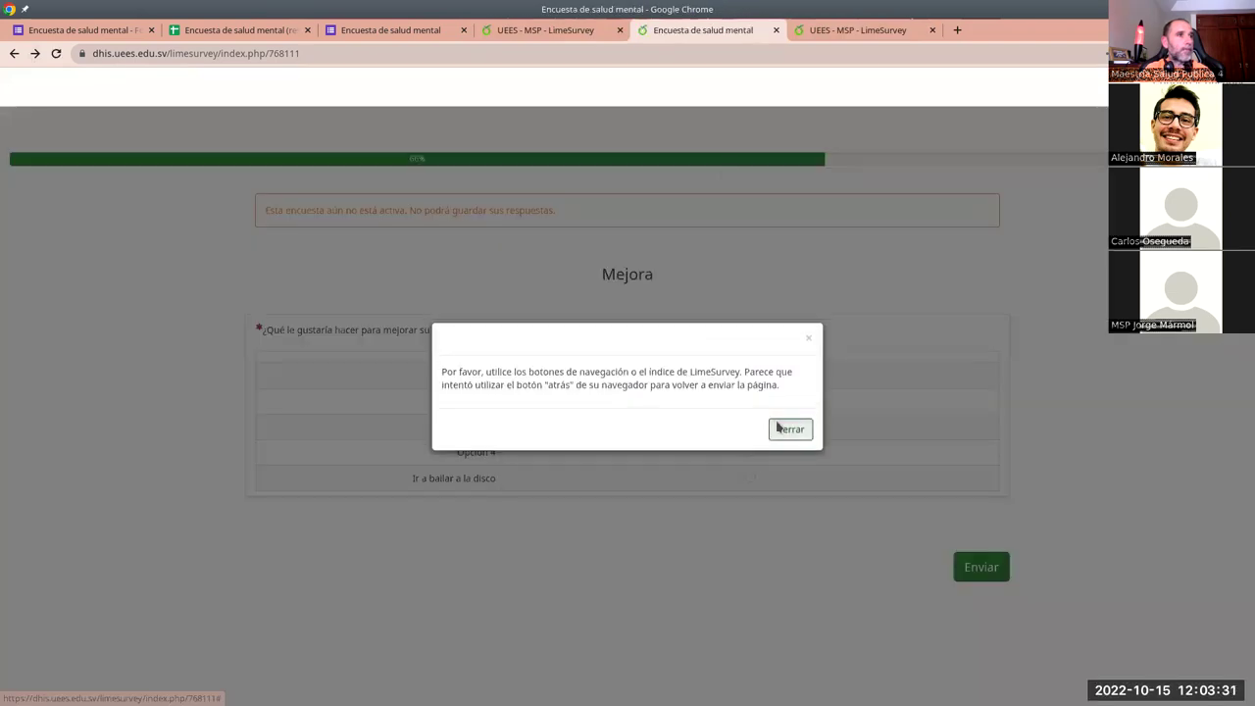
{"action": "left_click", "coordinate": [790, 428]}
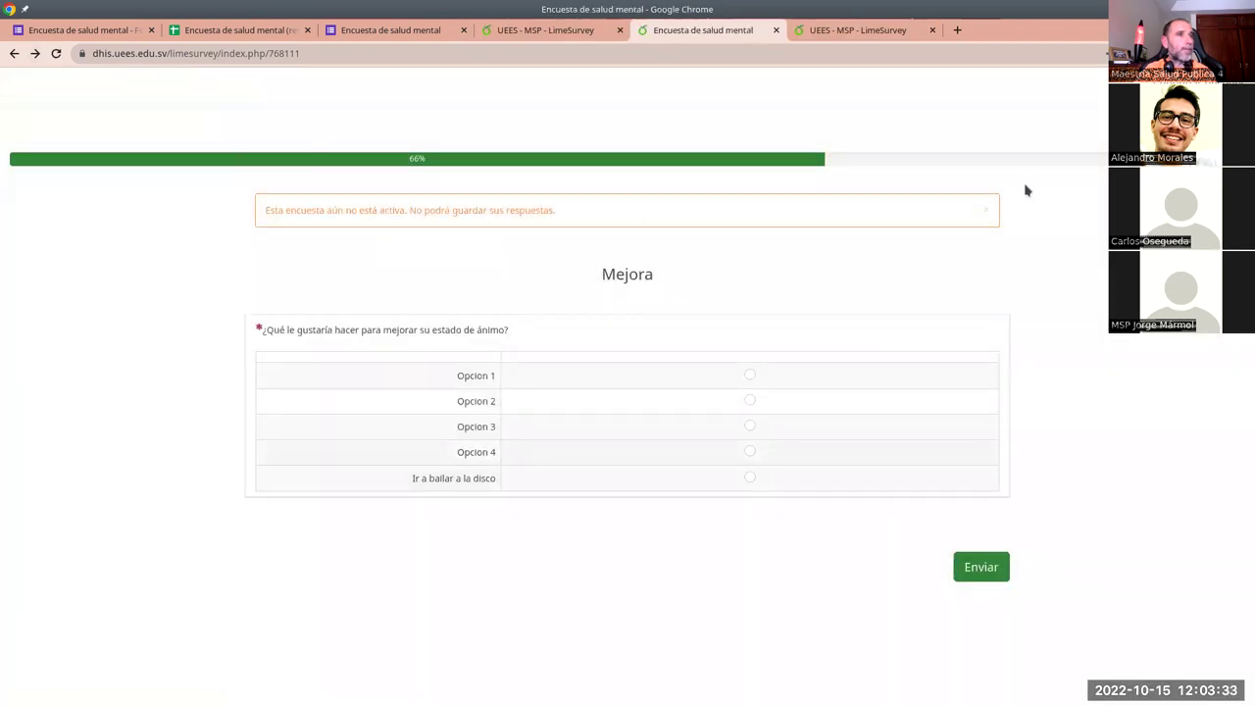
{"action": "left_click", "coordinate": [776, 30]}
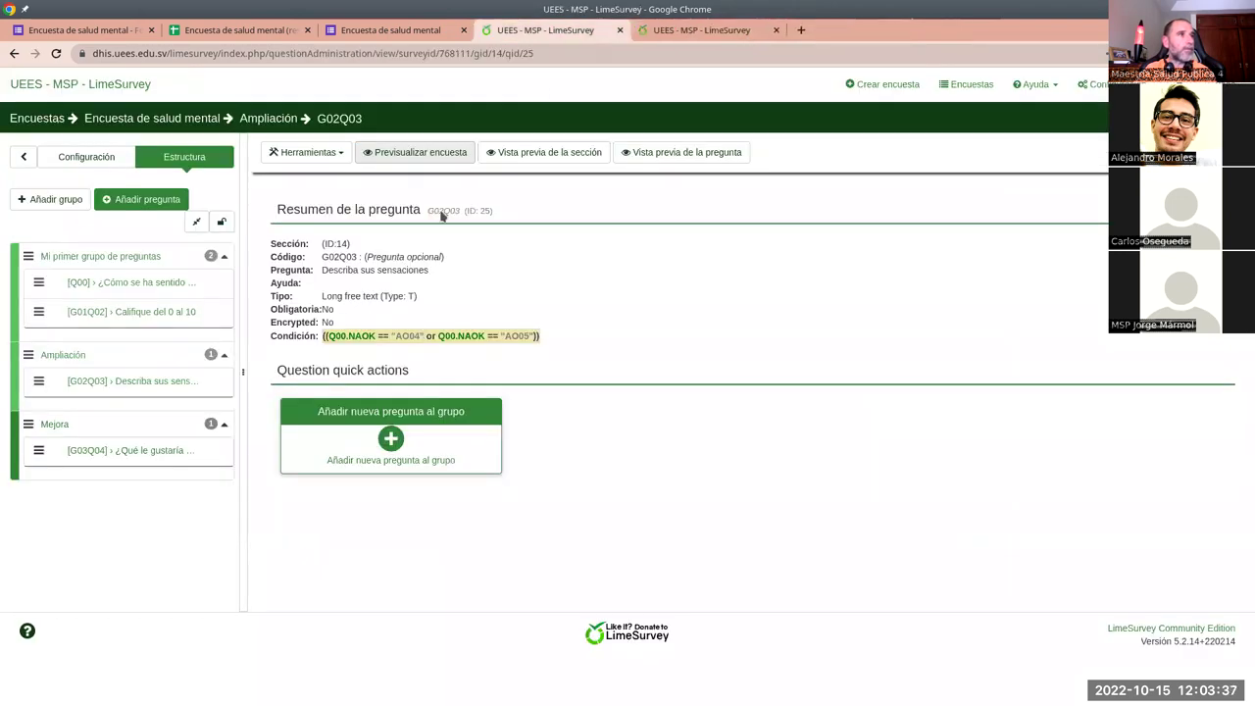
Preview the survey again, answering "¿Cómo se ha sentido hoy?" with Bien to check which section follows.
{"action": "left_click", "coordinate": [390, 155]}
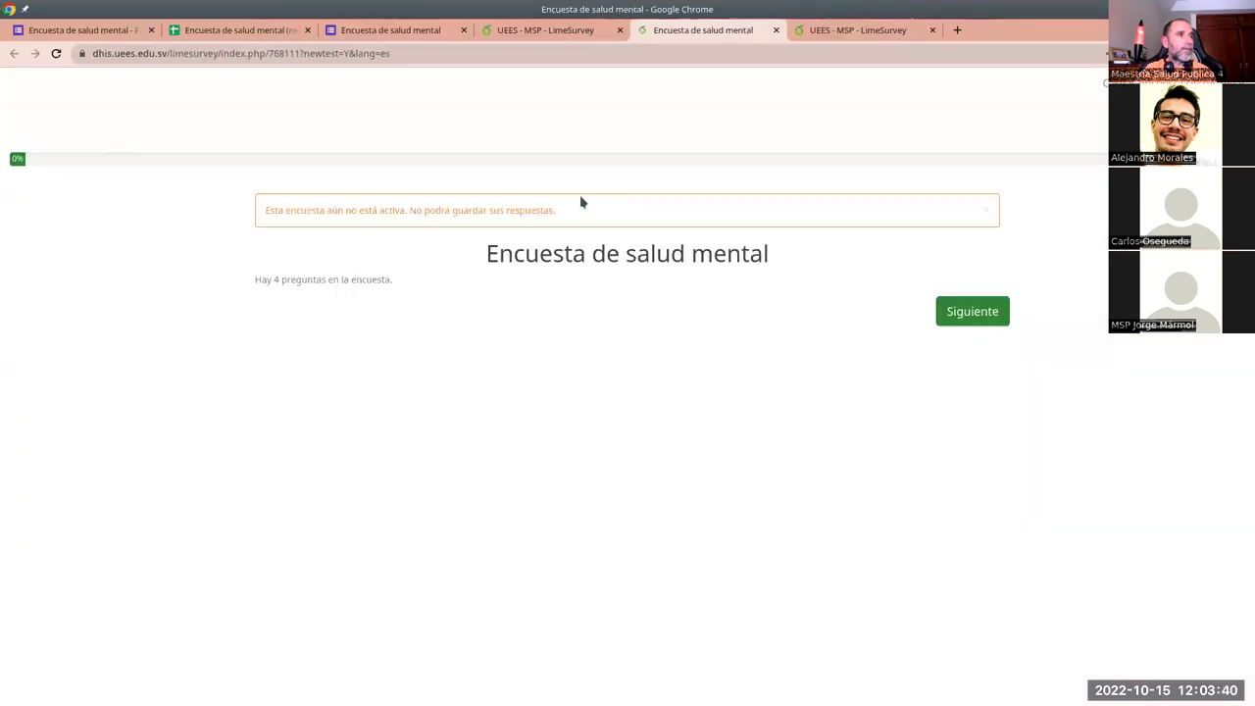
{"action": "left_click", "coordinate": [953, 319]}
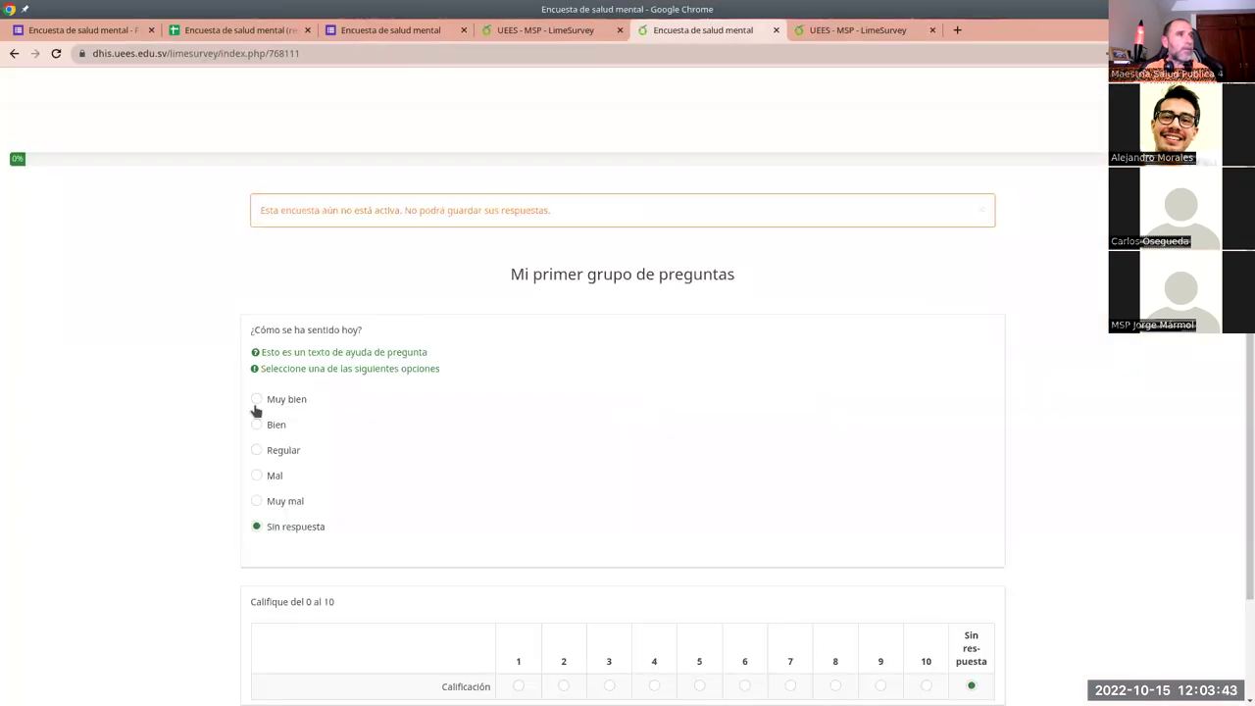
{"action": "left_click", "coordinate": [257, 424]}
{"action": "scroll", "coordinate": [697, 541], "scroll_direction": "down", "scroll_amount": 2}
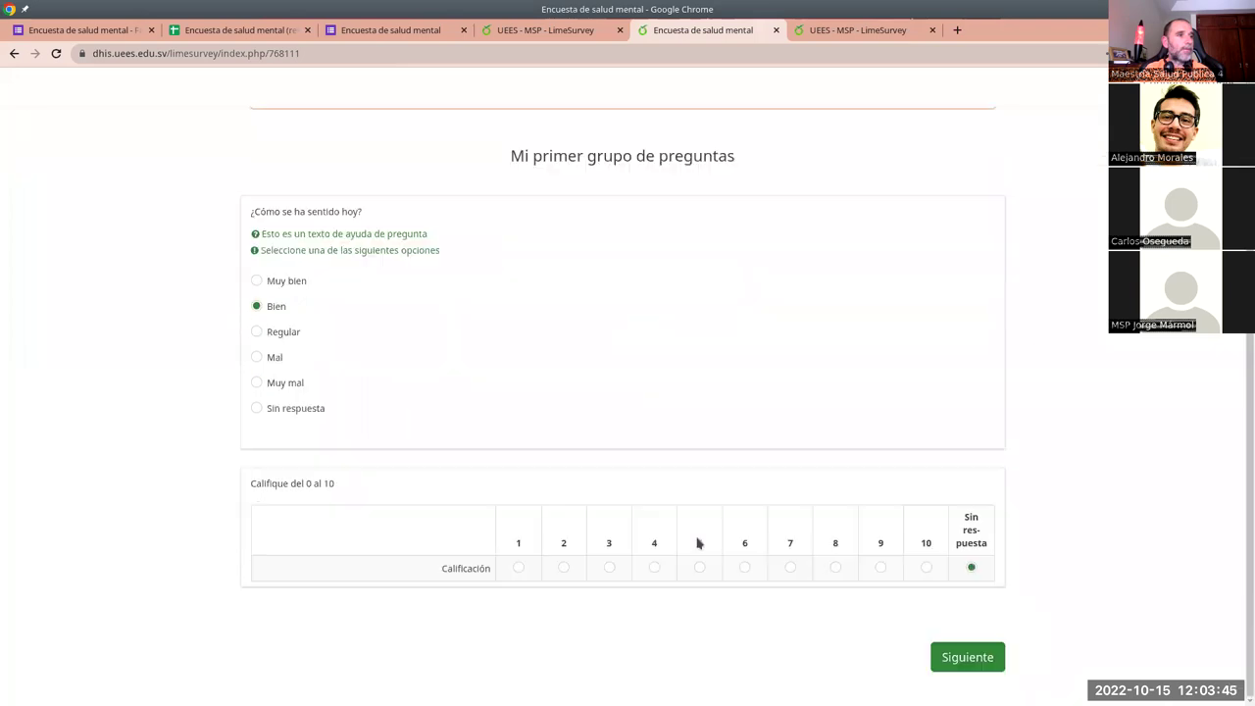
{"action": "left_click", "coordinate": [970, 653]}
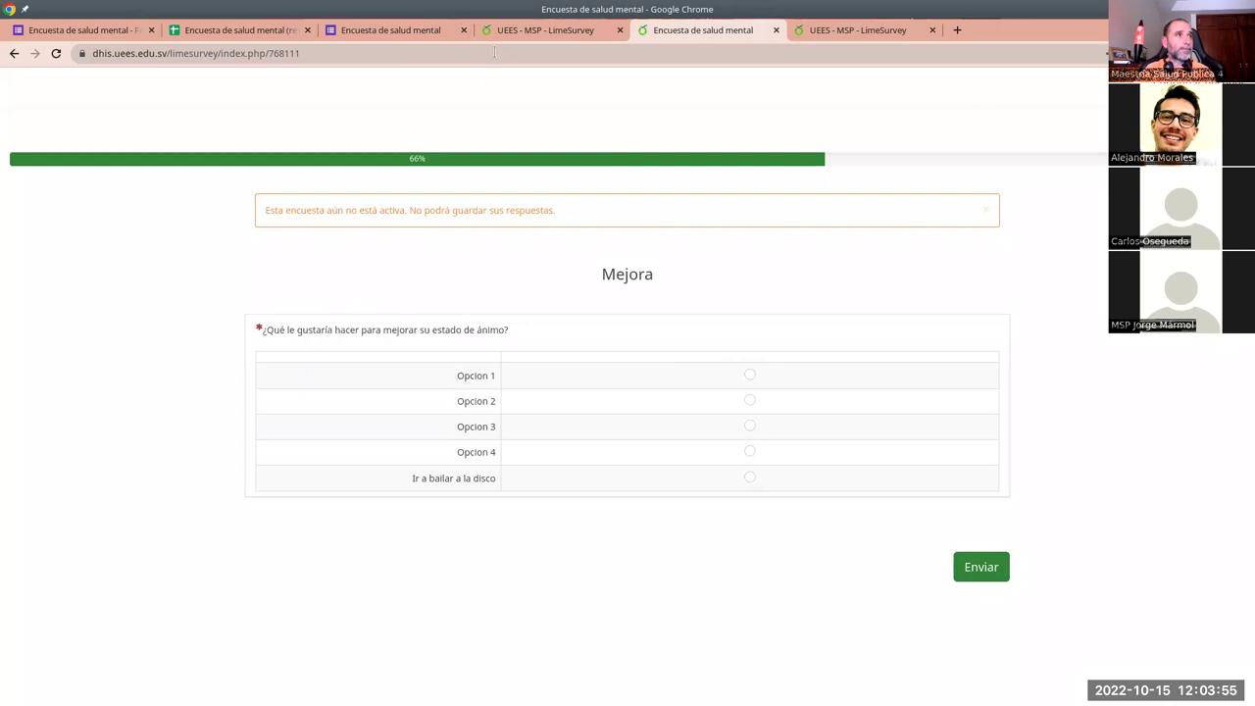
Activate the survey from its summary with the default settings, continue in open-access mode, and select its share link.
{"action": "left_click", "coordinate": [539, 29]}
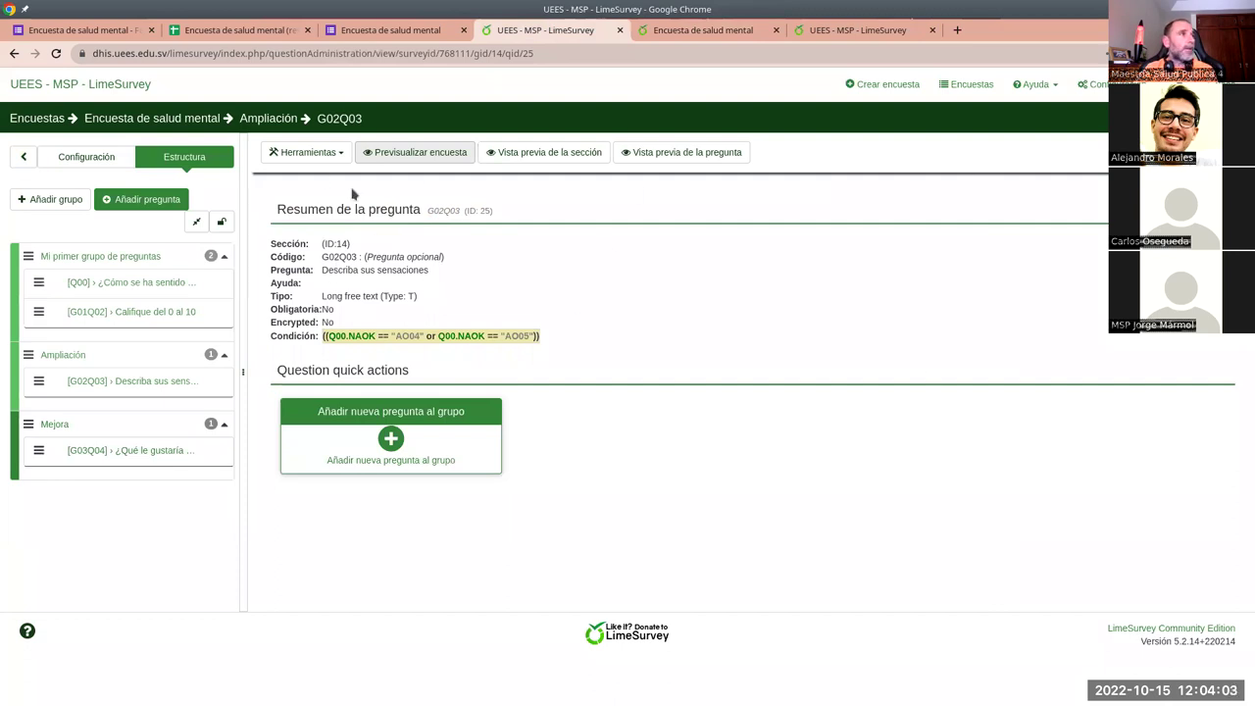
{"action": "left_click", "coordinate": [103, 159]}
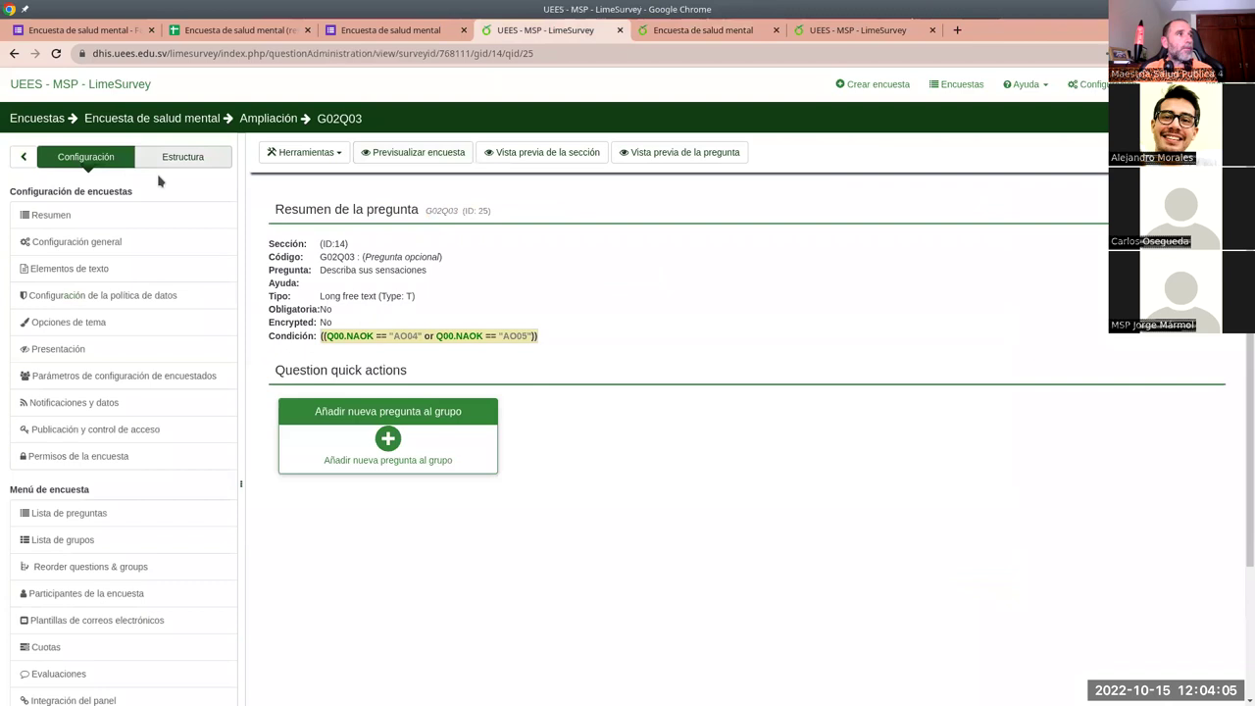
{"action": "left_click", "coordinate": [78, 215]}
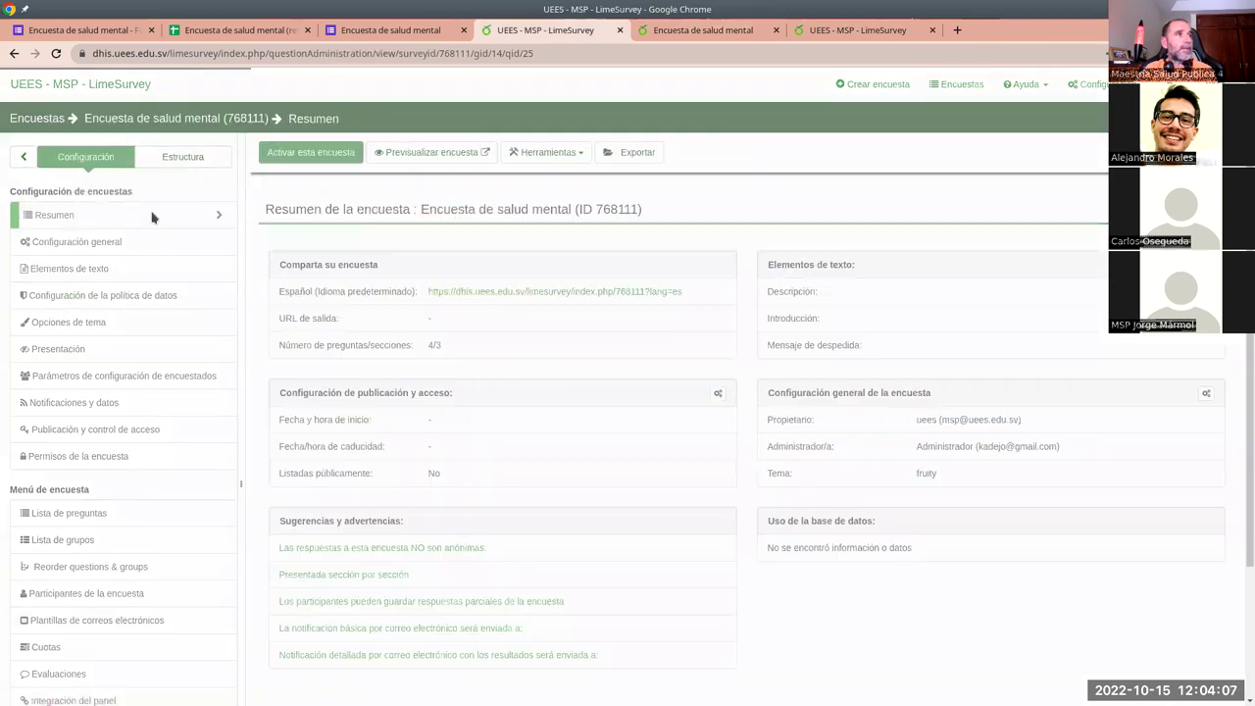
{"action": "left_click", "coordinate": [324, 155]}
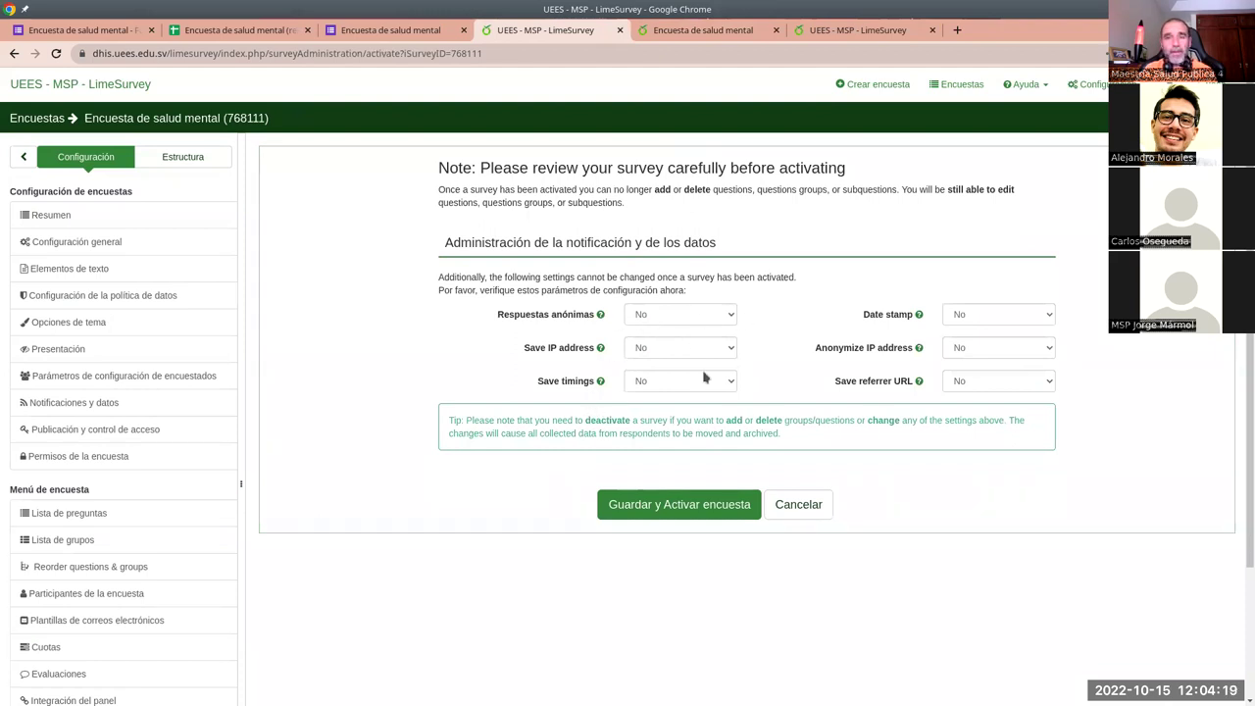
{"action": "left_click", "coordinate": [713, 511]}
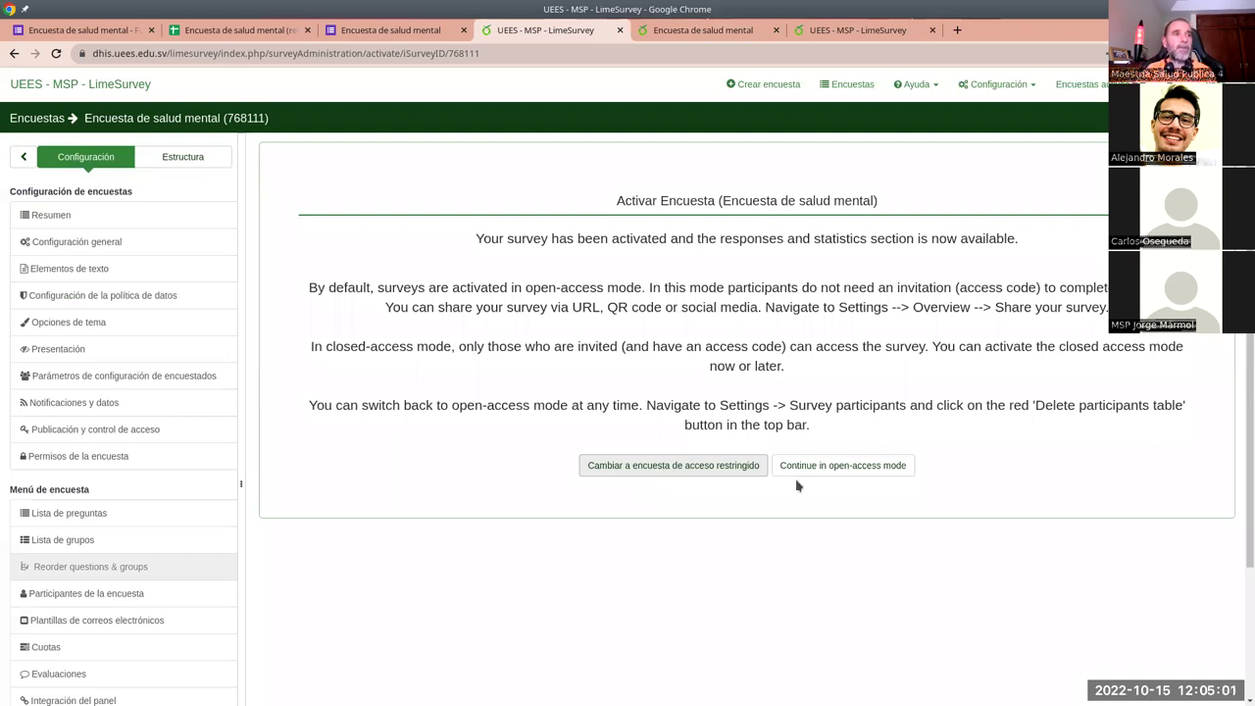
{"action": "left_click", "coordinate": [846, 469]}
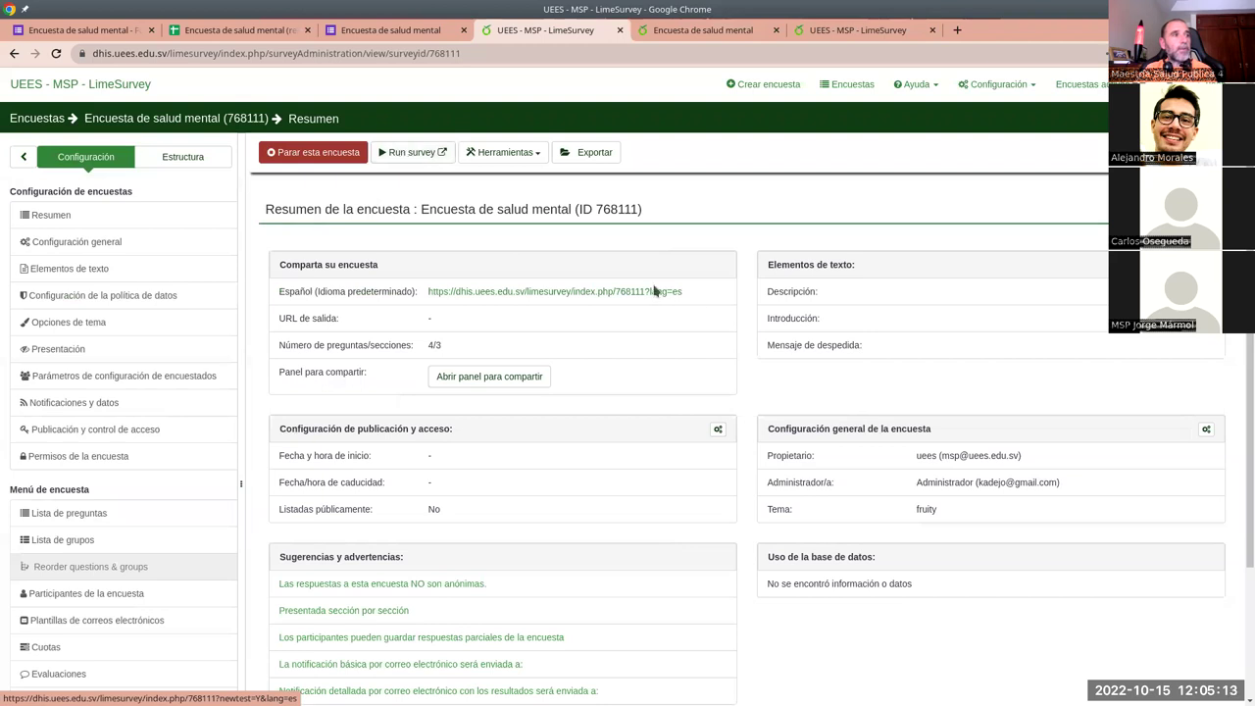
{"action": "left_click_drag", "start_coordinate": [700, 295], "coordinate": [434, 302]}
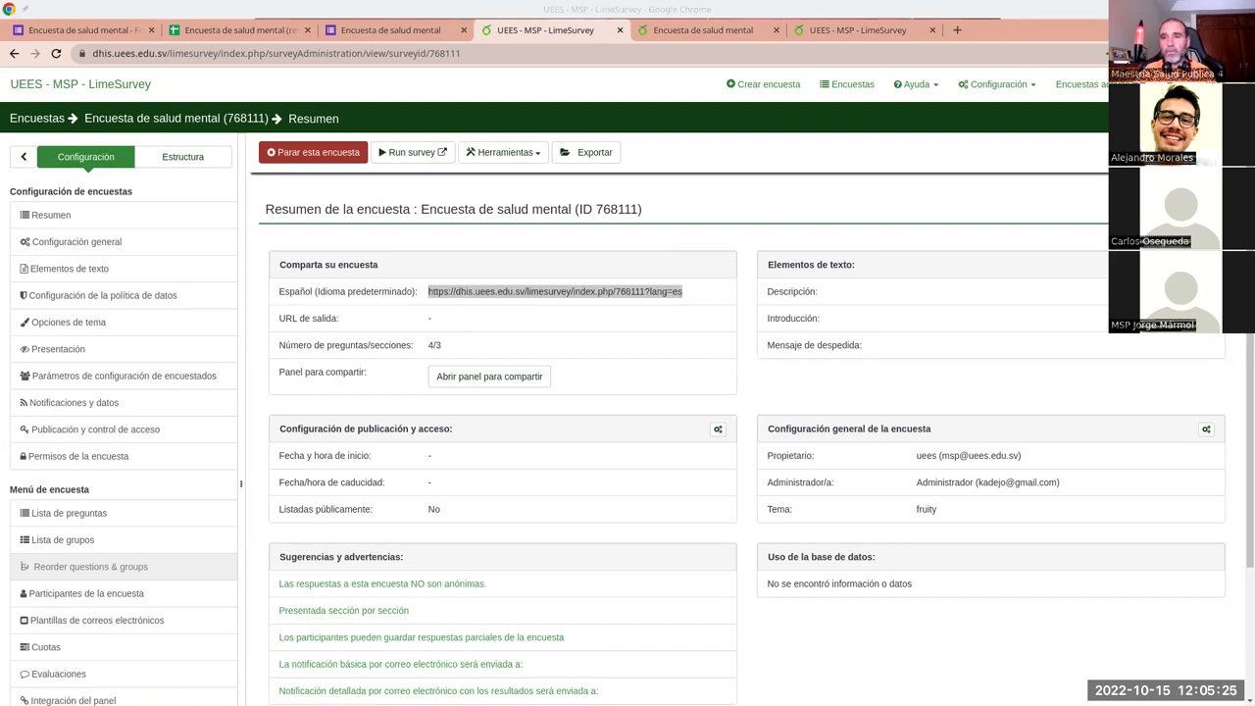
Run the activated survey and answer the first group with Mal and a rating of 4.
{"action": "left_click", "coordinate": [397, 160]}
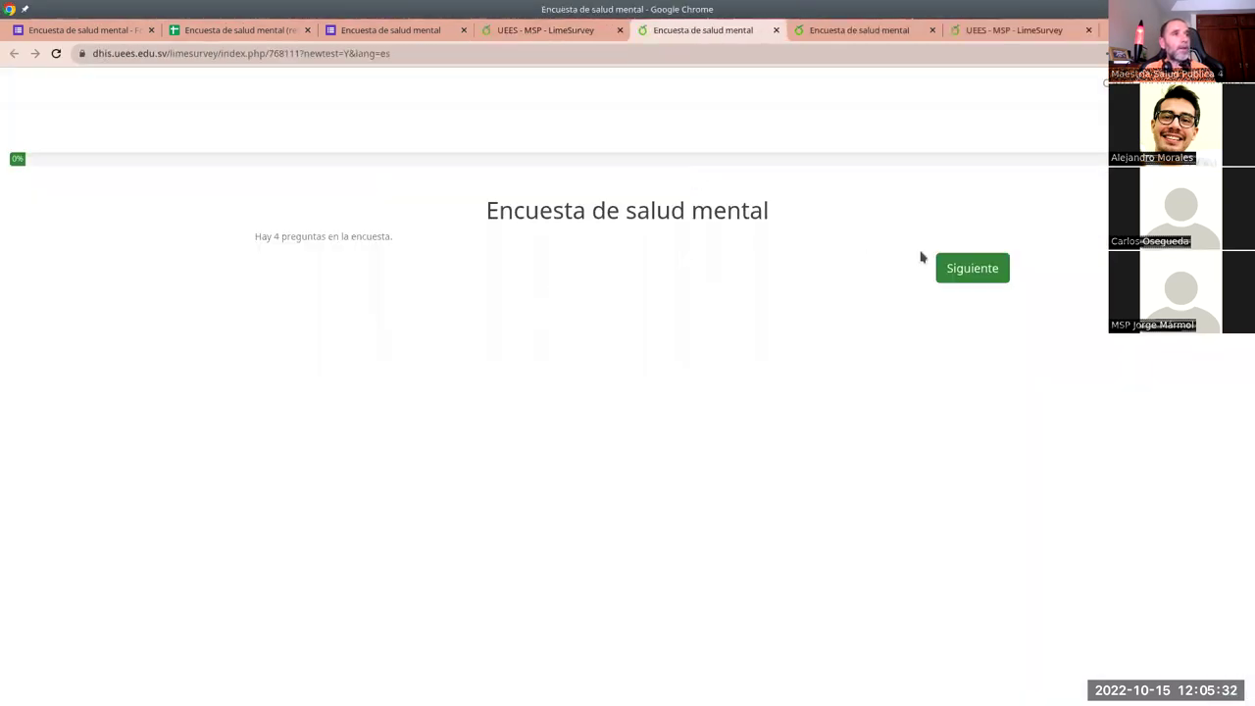
{"action": "left_click", "coordinate": [949, 271]}
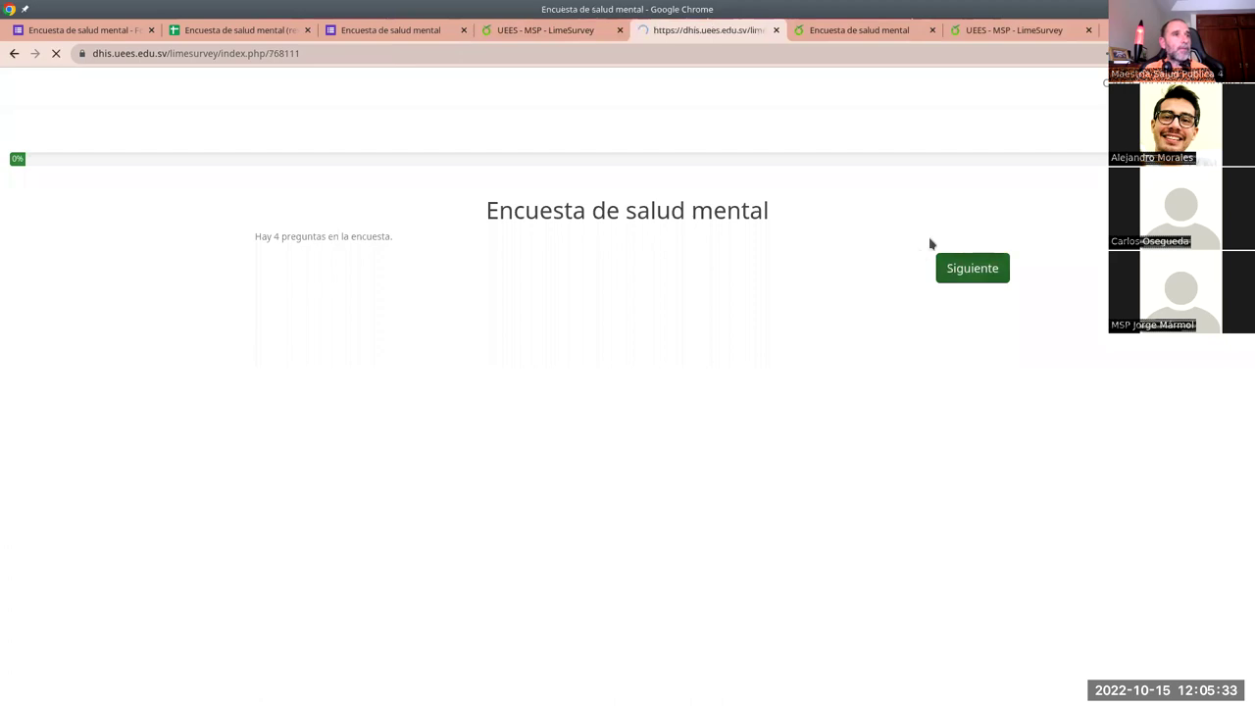
{"action": "left_click", "coordinate": [256, 355]}
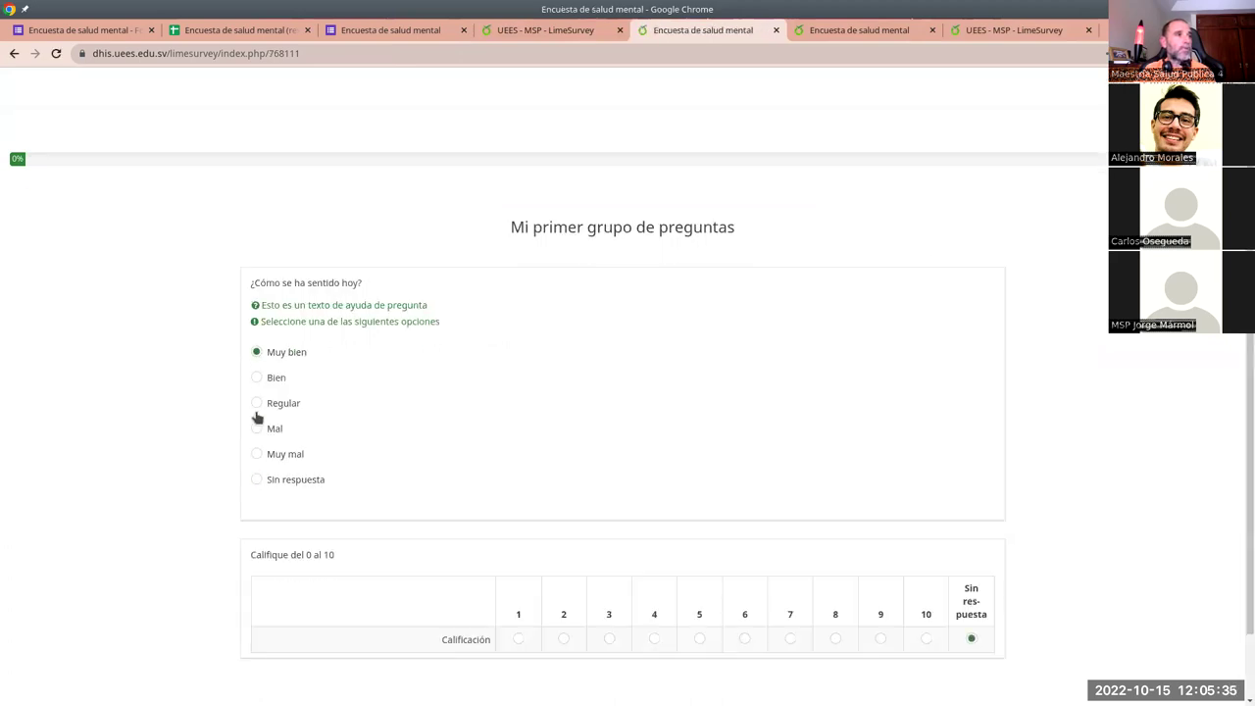
{"action": "left_click", "coordinate": [256, 431]}
{"action": "left_click", "coordinate": [654, 638]}
{"action": "scroll", "coordinate": [708, 567], "scroll_direction": "down", "scroll_amount": 2}
{"action": "left_click", "coordinate": [968, 657]}
Answer "Describa sus sensaciones" with "Que feo", mark Opcion 3 in the Mejora section and try to submit.
{"action": "left_click", "coordinate": [396, 355]}
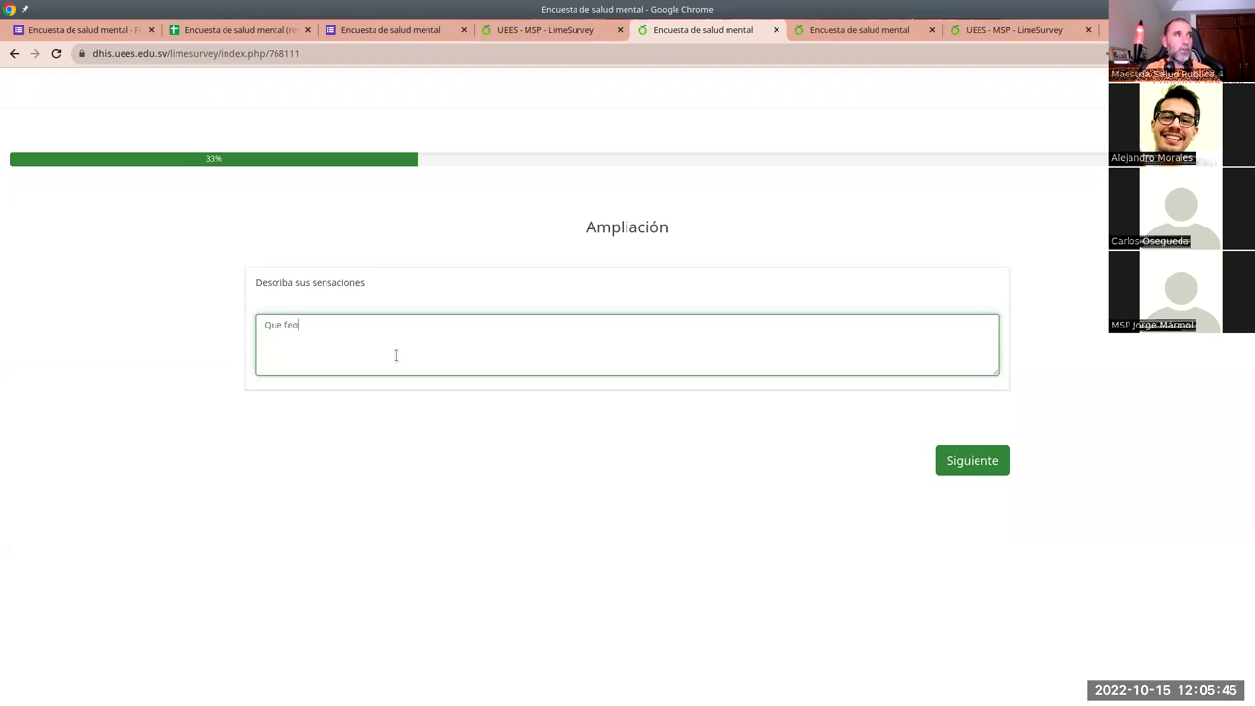
{"action": "left_click", "coordinate": [1002, 468]}
{"action": "left_click", "coordinate": [750, 380]}
{"action": "left_click", "coordinate": [981, 520]}
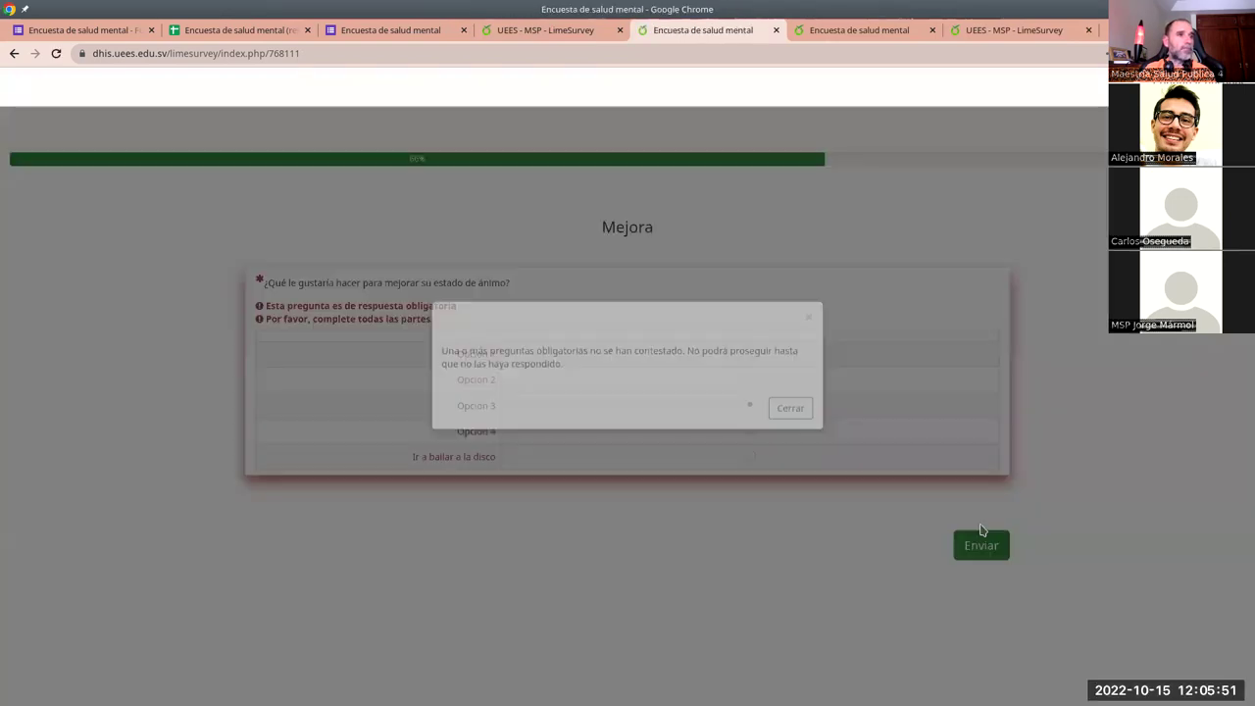
Mark Opcion 1, Opcion 2, Opcion 4 and "Ir a bailar a la disco", submit the survey and close its page.
{"action": "left_click", "coordinate": [794, 435]}
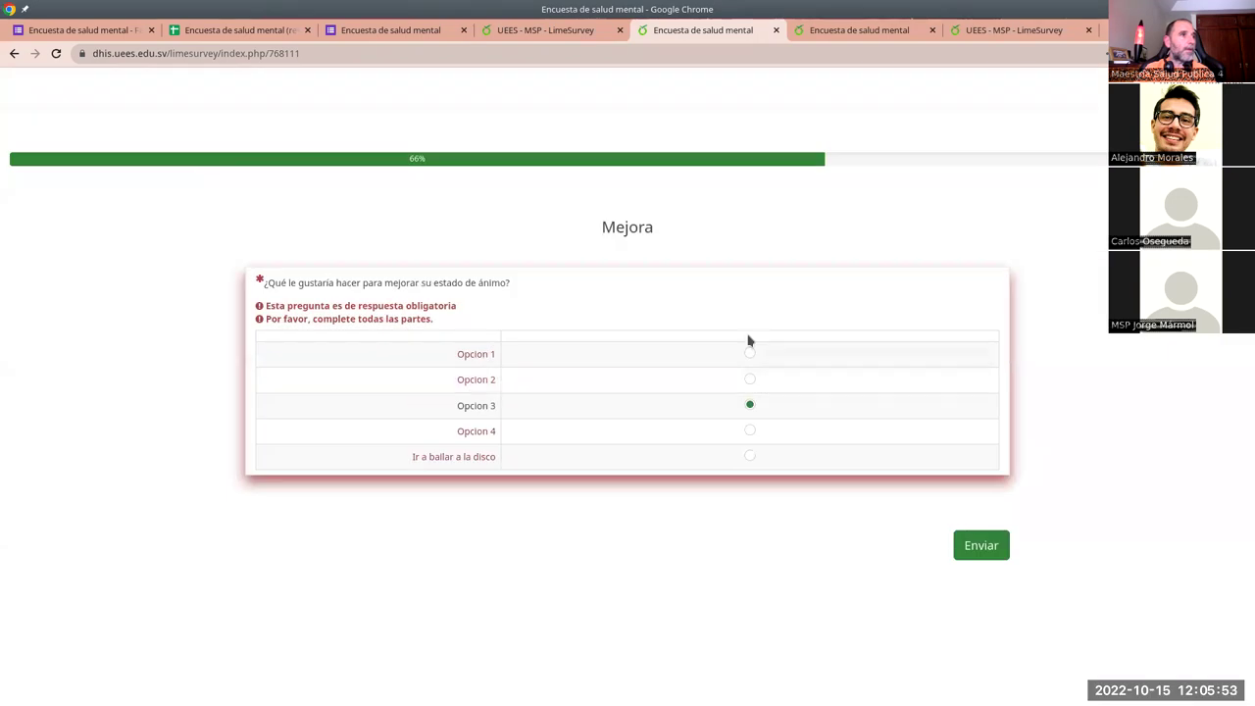
{"action": "left_click", "coordinate": [751, 355]}
{"action": "left_click", "coordinate": [750, 380]}
{"action": "left_click", "coordinate": [750, 432]}
{"action": "left_click", "coordinate": [751, 457]}
{"action": "left_click", "coordinate": [980, 547]}
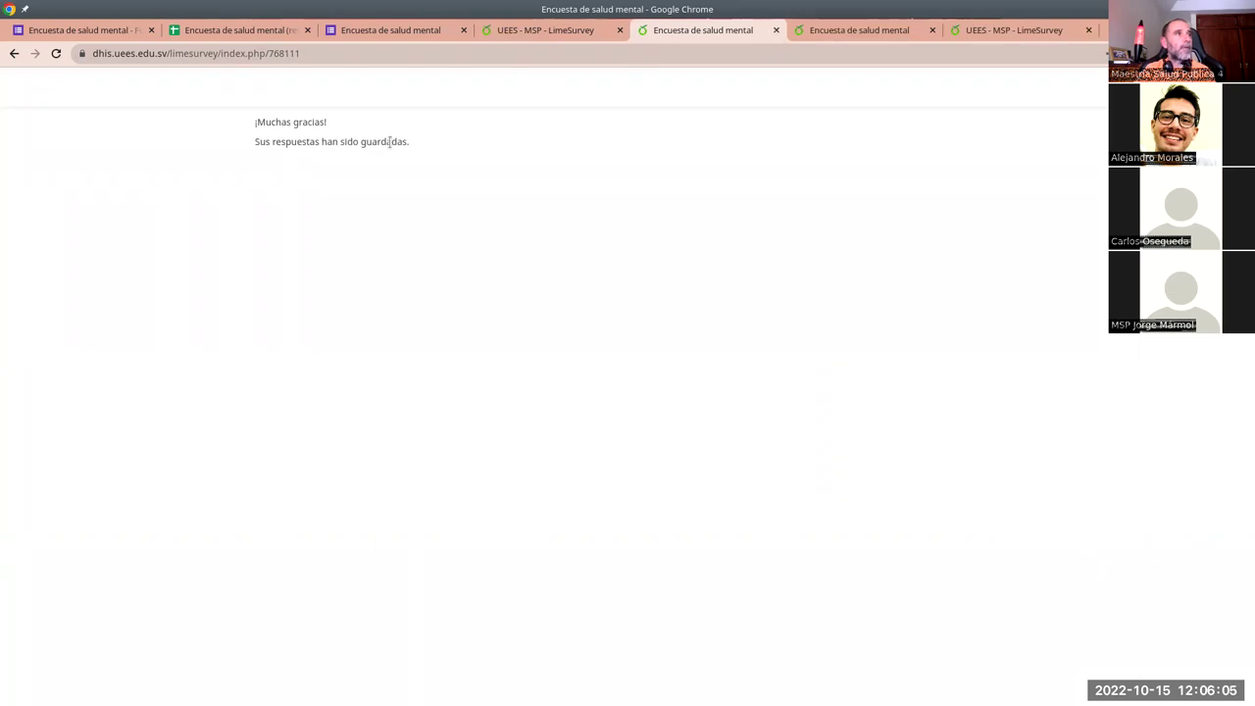
{"action": "left_click", "coordinate": [776, 29]}
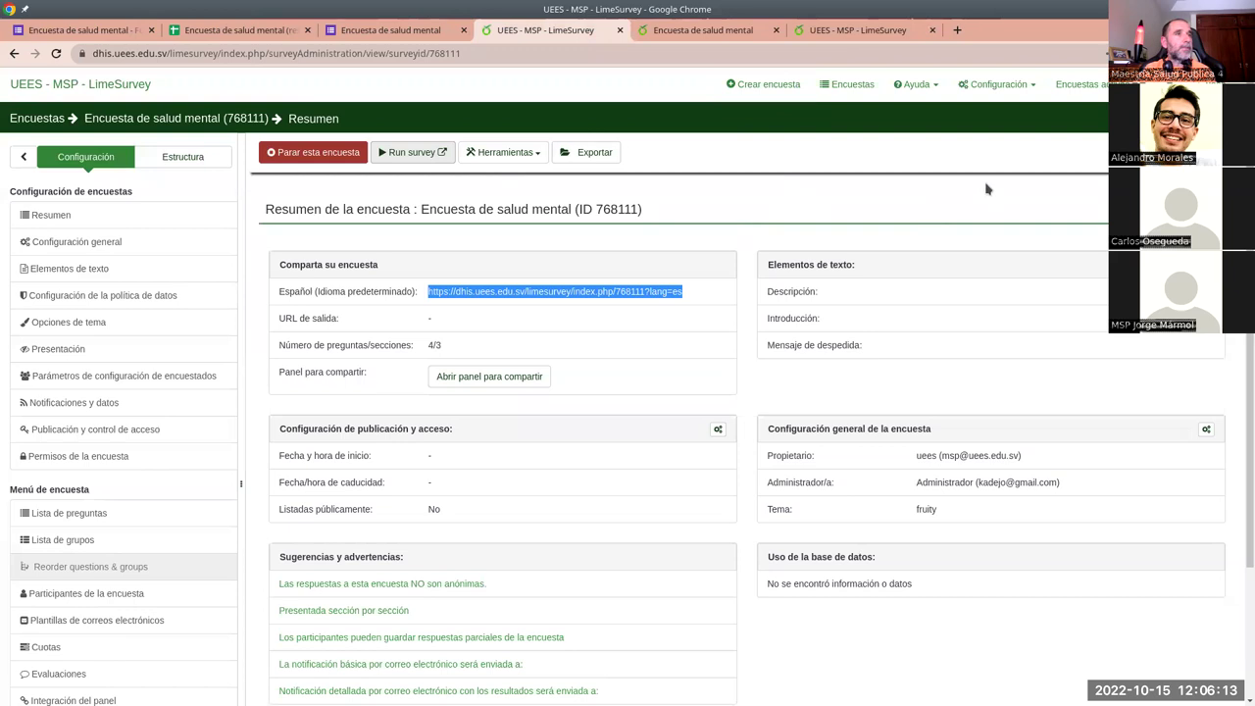
Open the survey's Respuestas and Estadísticas pages in separate new tabs.
{"action": "scroll", "coordinate": [497, 471], "scroll_direction": "down", "scroll_amount": 1}
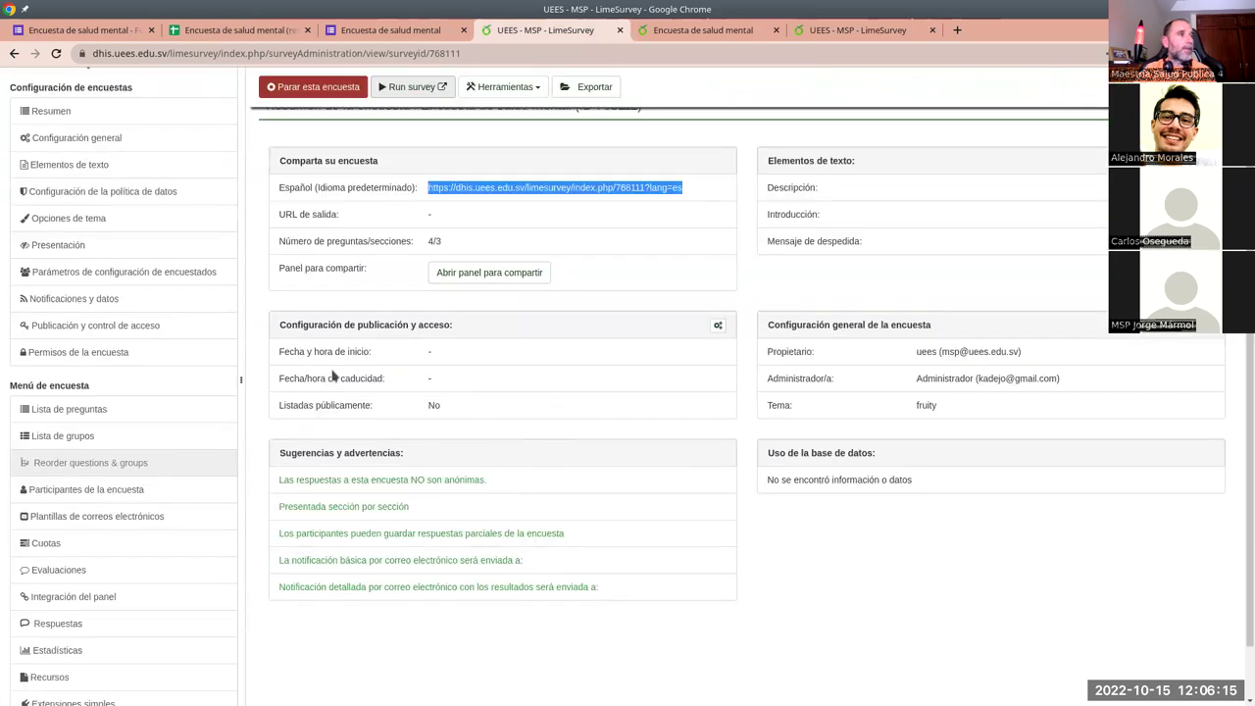
{"action": "scroll", "coordinate": [305, 625], "scroll_direction": "down", "scroll_amount": 1}
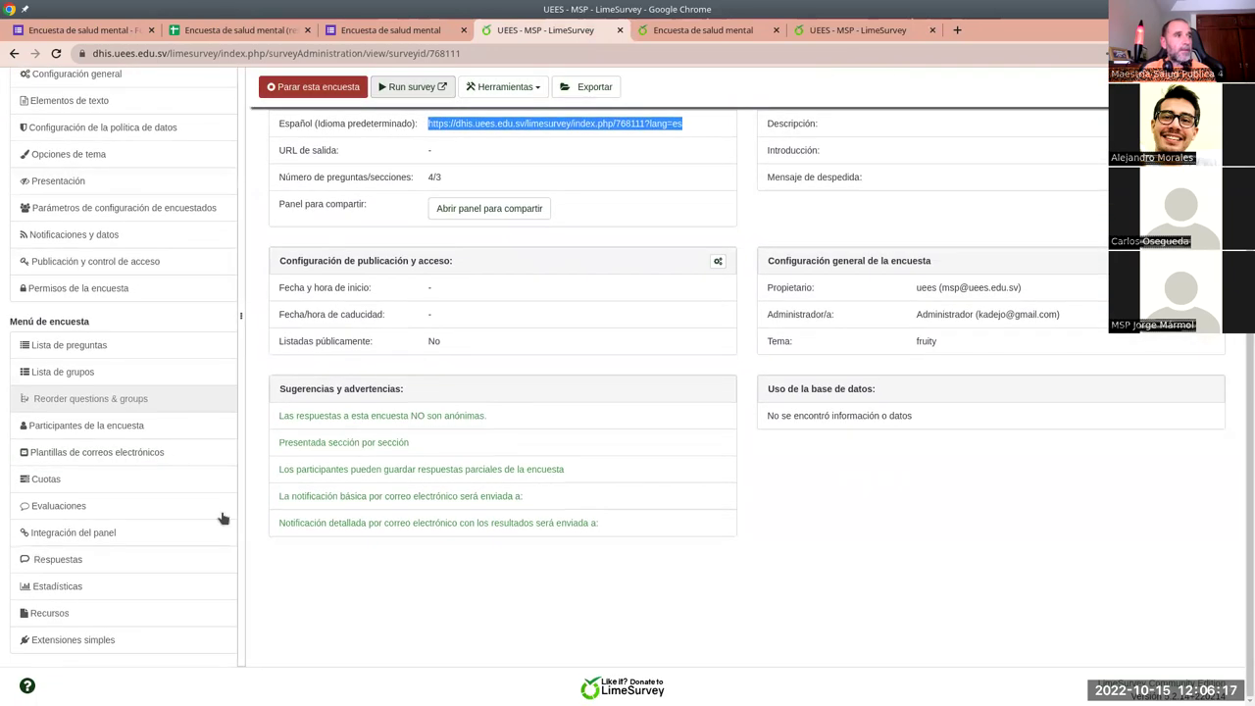
{"action": "right_click", "coordinate": [58, 566]}
{"action": "left_click", "coordinate": [92, 573]}
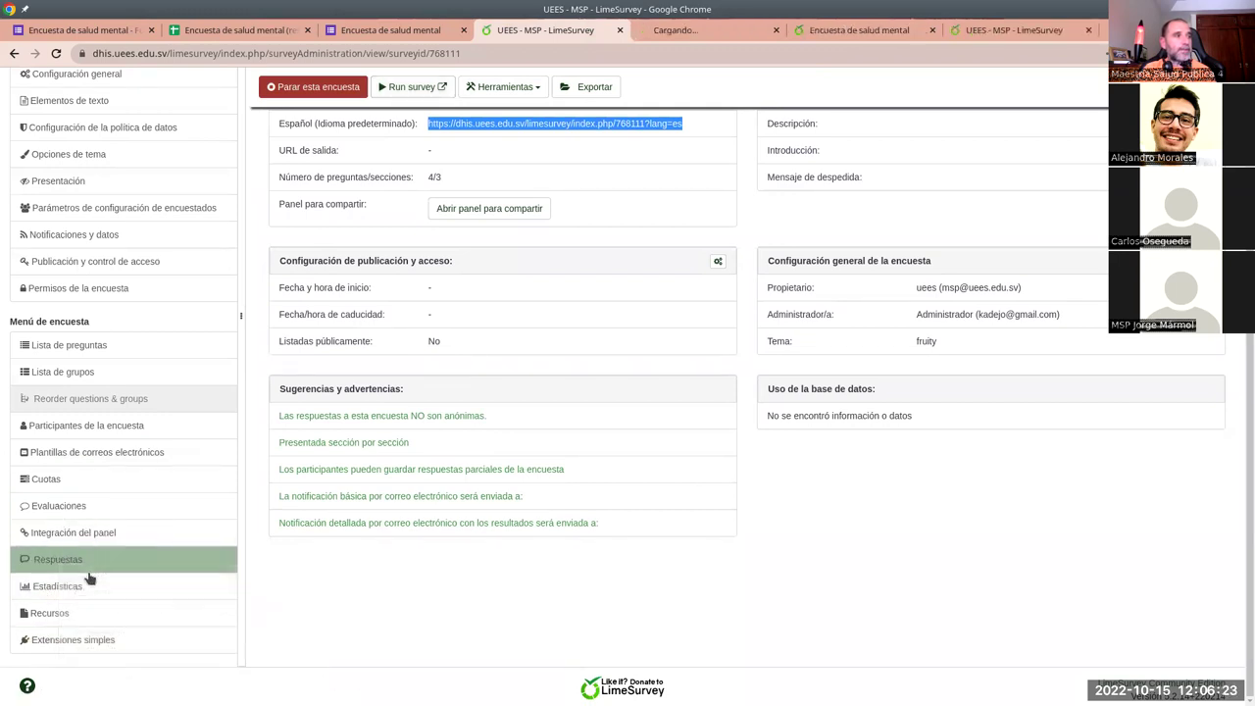
{"action": "right_click", "coordinate": [70, 588]}
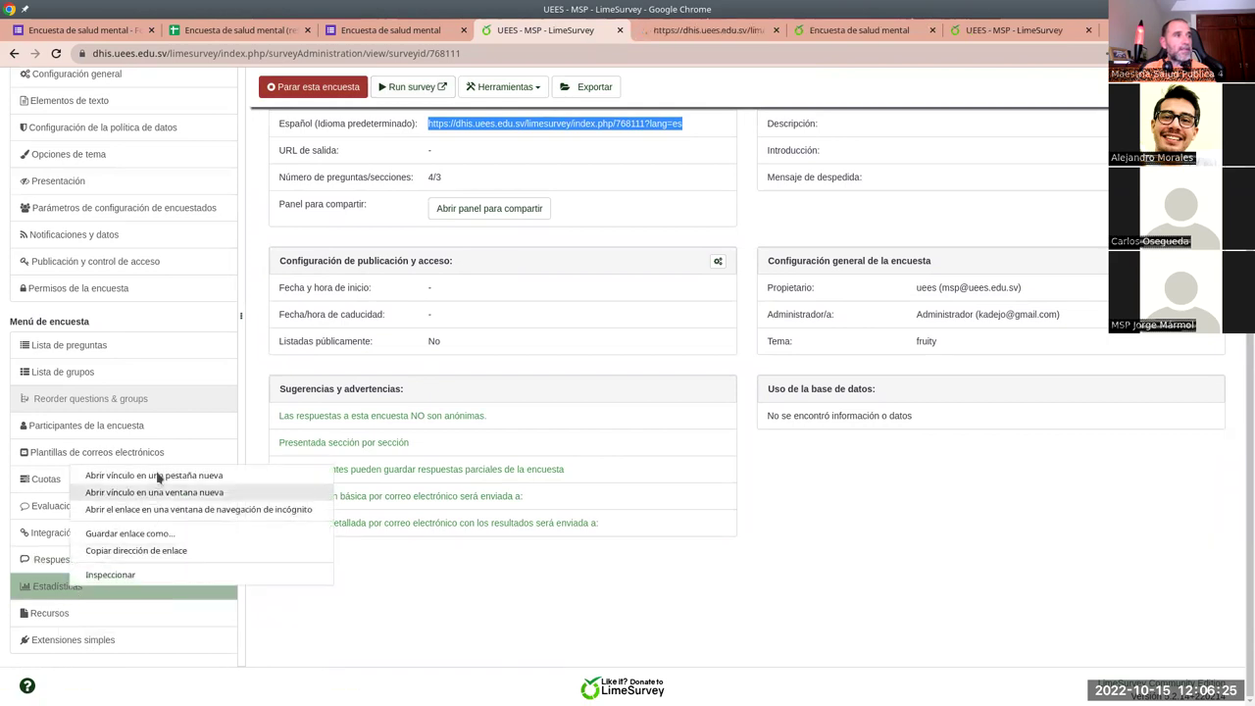
{"action": "left_click", "coordinate": [158, 477]}
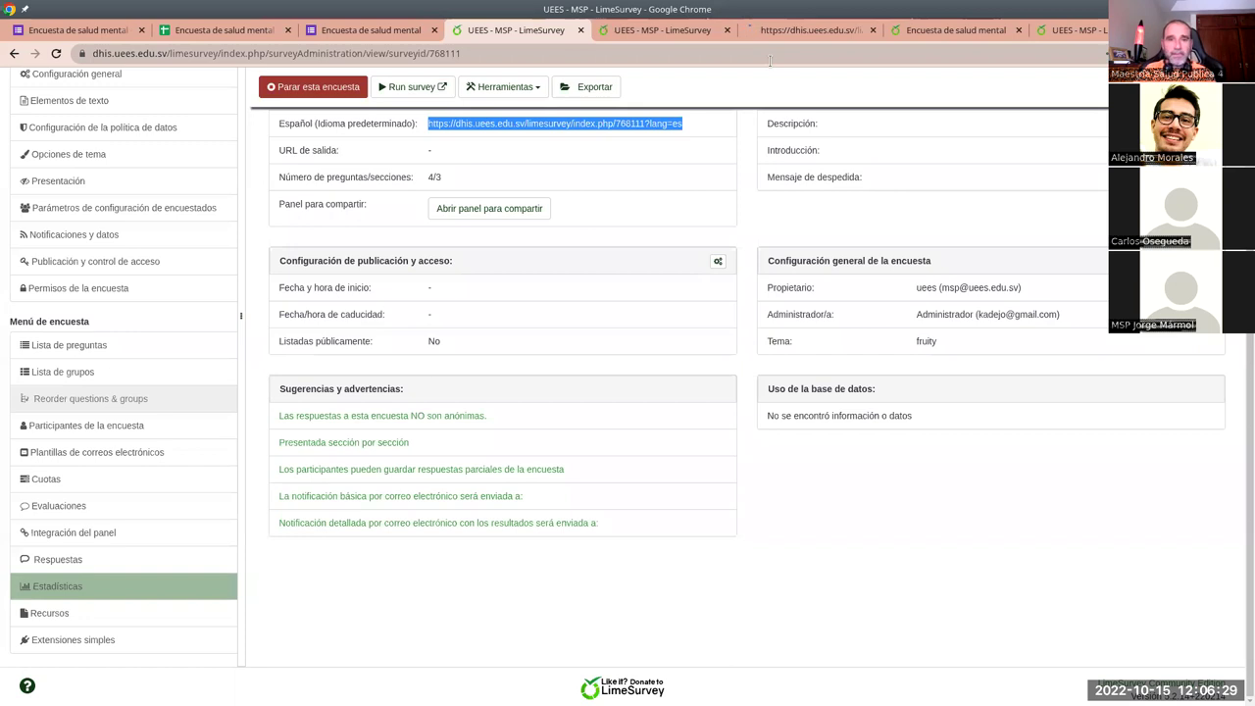
Go to the survey's responses table and examine its answer columns, including "Describa sus sensaciones".
{"action": "left_click", "coordinate": [706, 32]}
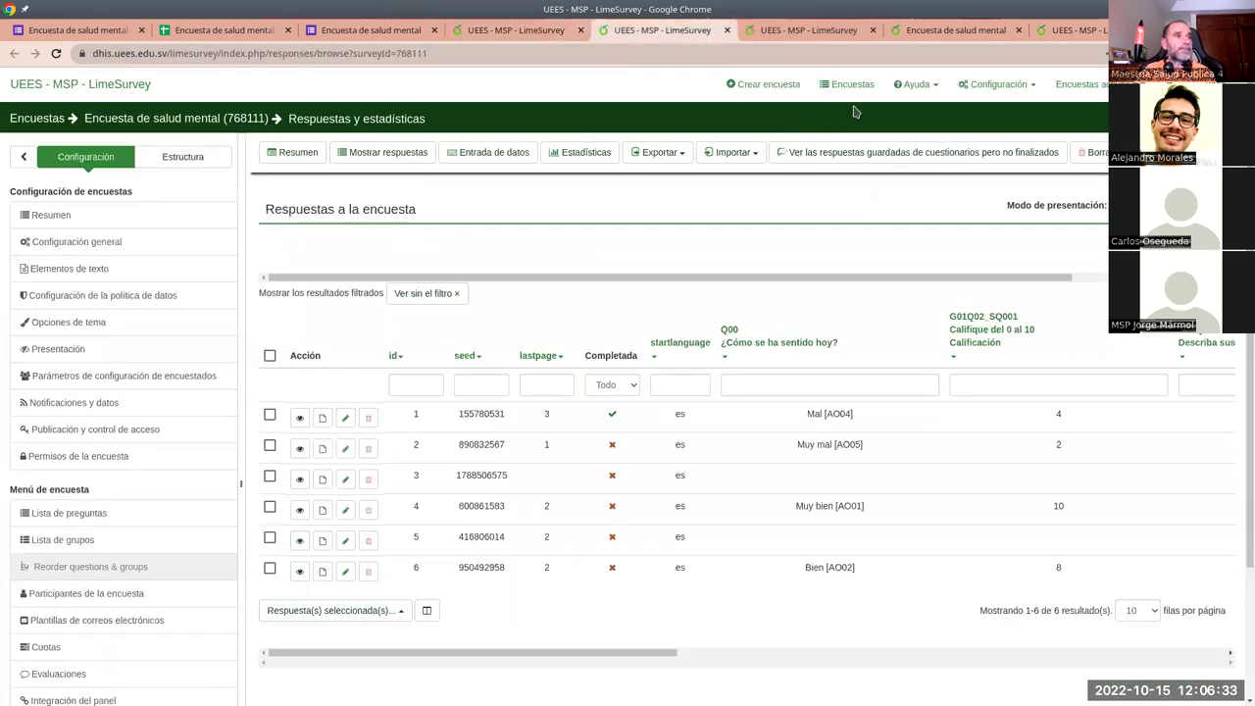
{"action": "left_click_drag", "start_coordinate": [596, 657], "coordinate": [1088, 655]}
{"action": "left_click", "coordinate": [586, 659]}
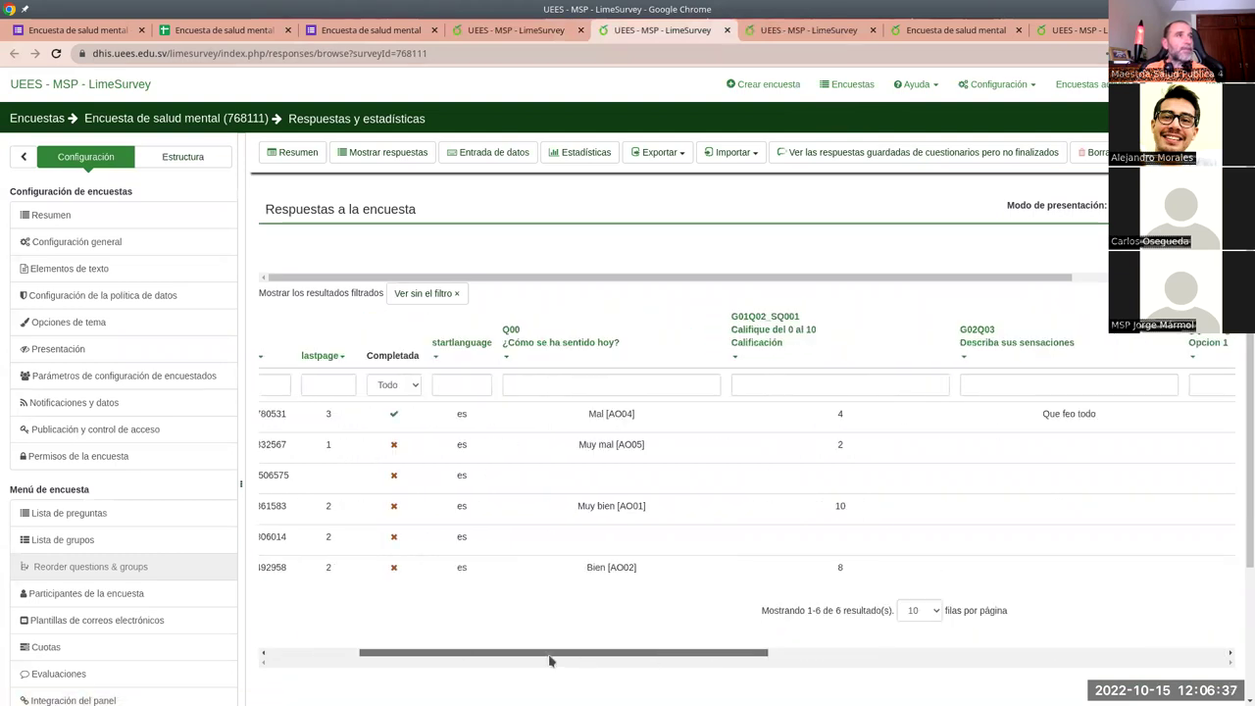
{"action": "left_click_drag", "start_coordinate": [585, 662], "coordinate": [477, 661]}
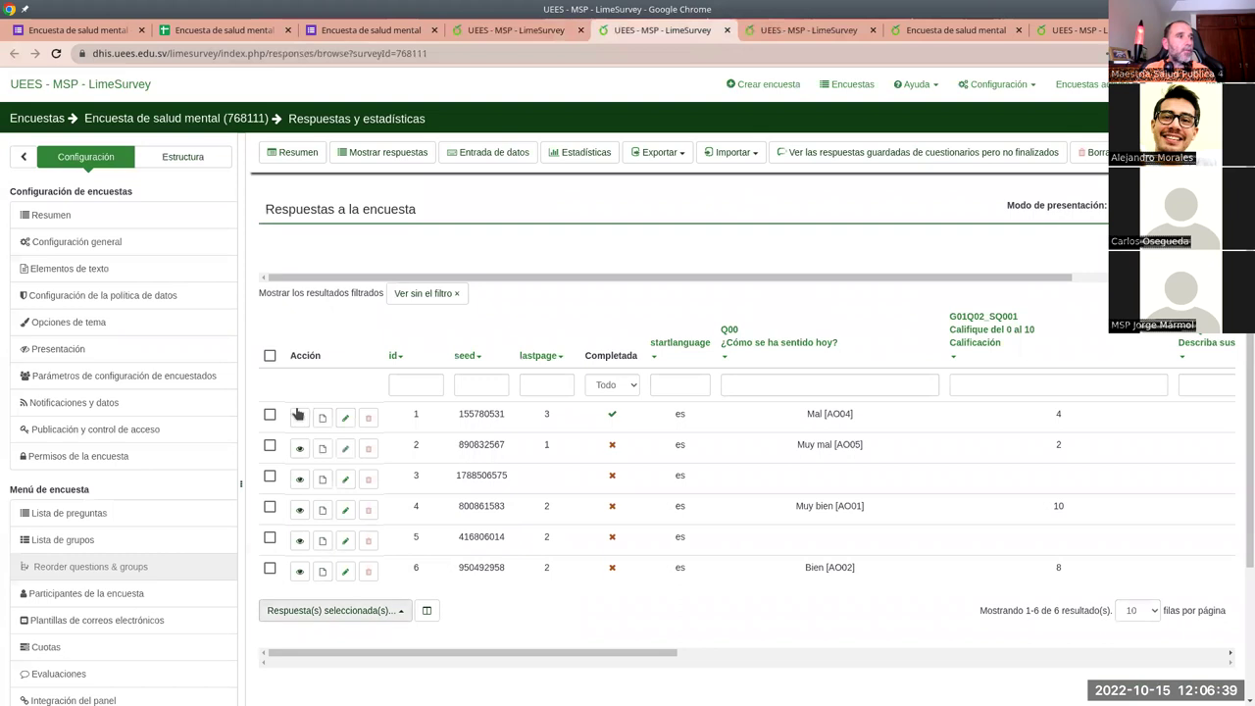
Select all survey responses and try to download their attached files.
{"action": "left_click", "coordinate": [269, 356]}
{"action": "left_click", "coordinate": [397, 615]}
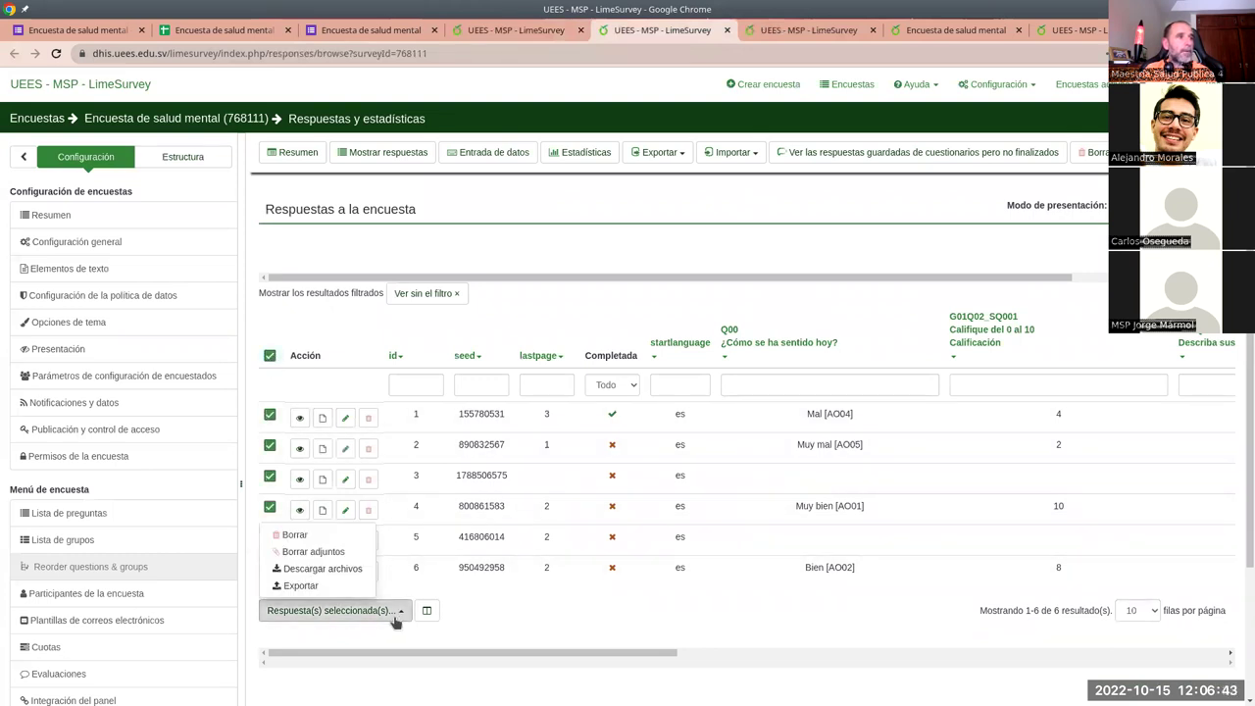
{"action": "left_click", "coordinate": [320, 568]}
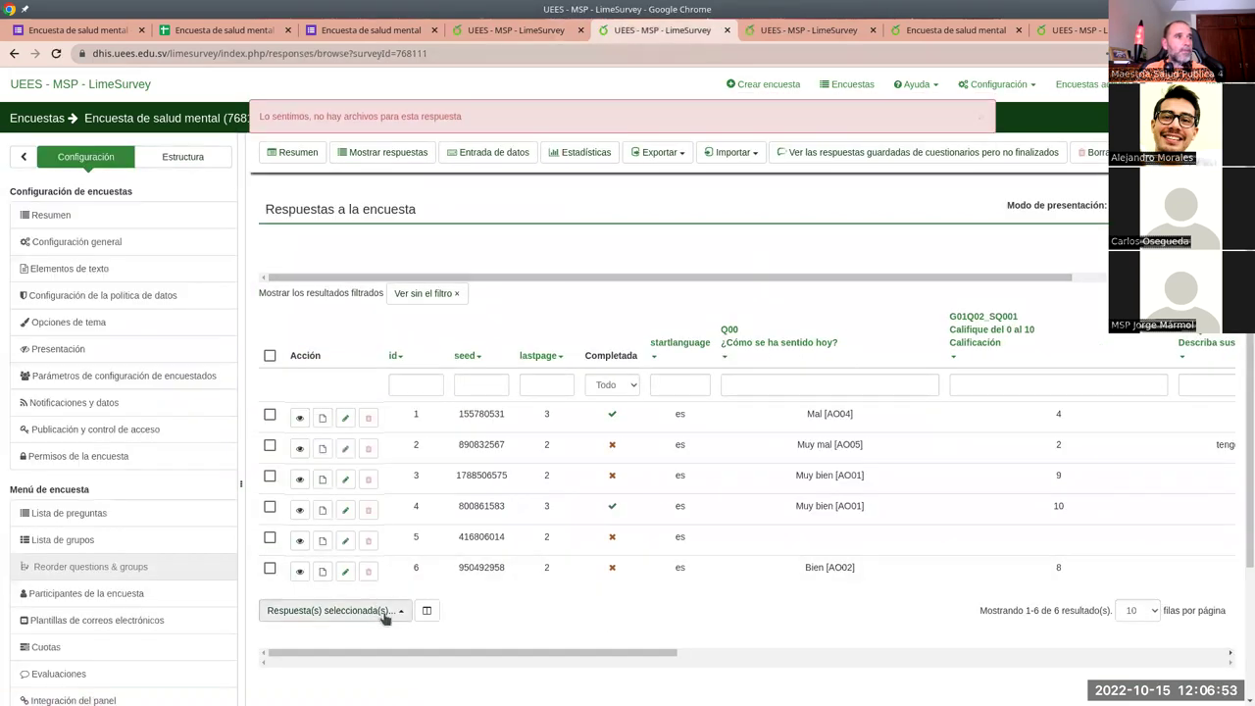
Select all survey responses again and open their export settings.
{"action": "left_click", "coordinate": [269, 355]}
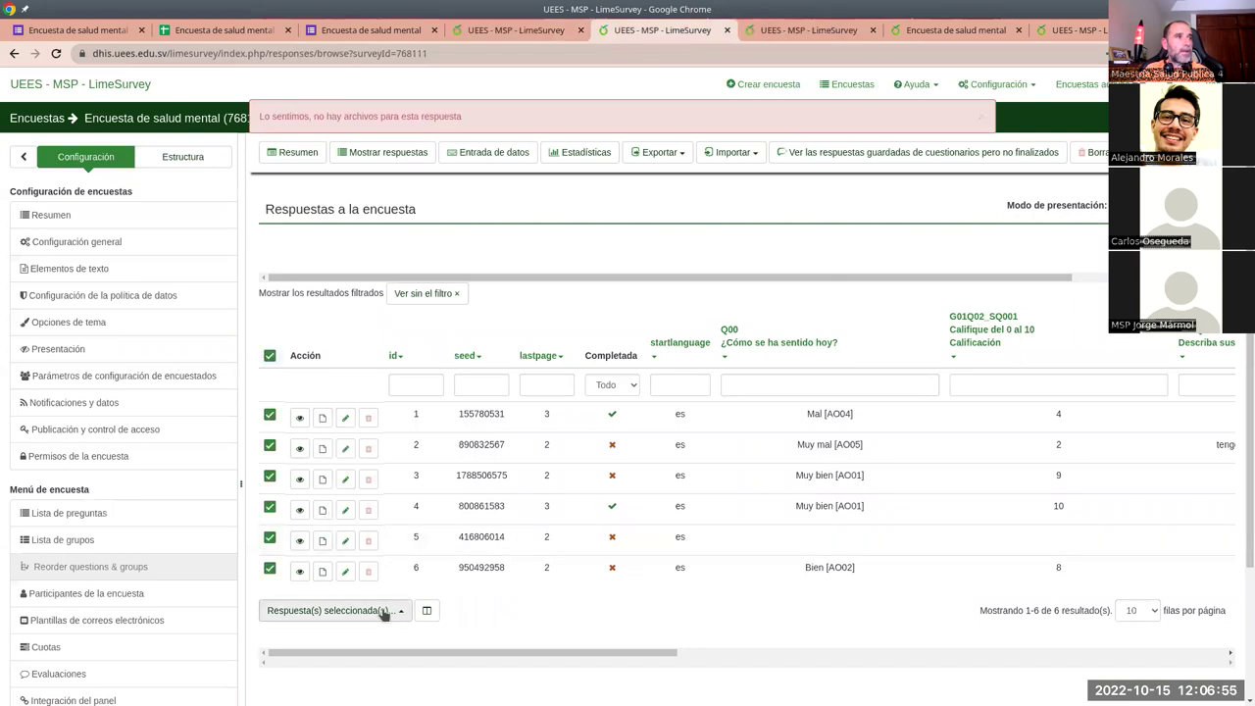
{"action": "left_click", "coordinate": [384, 612]}
{"action": "left_click", "coordinate": [330, 589]}
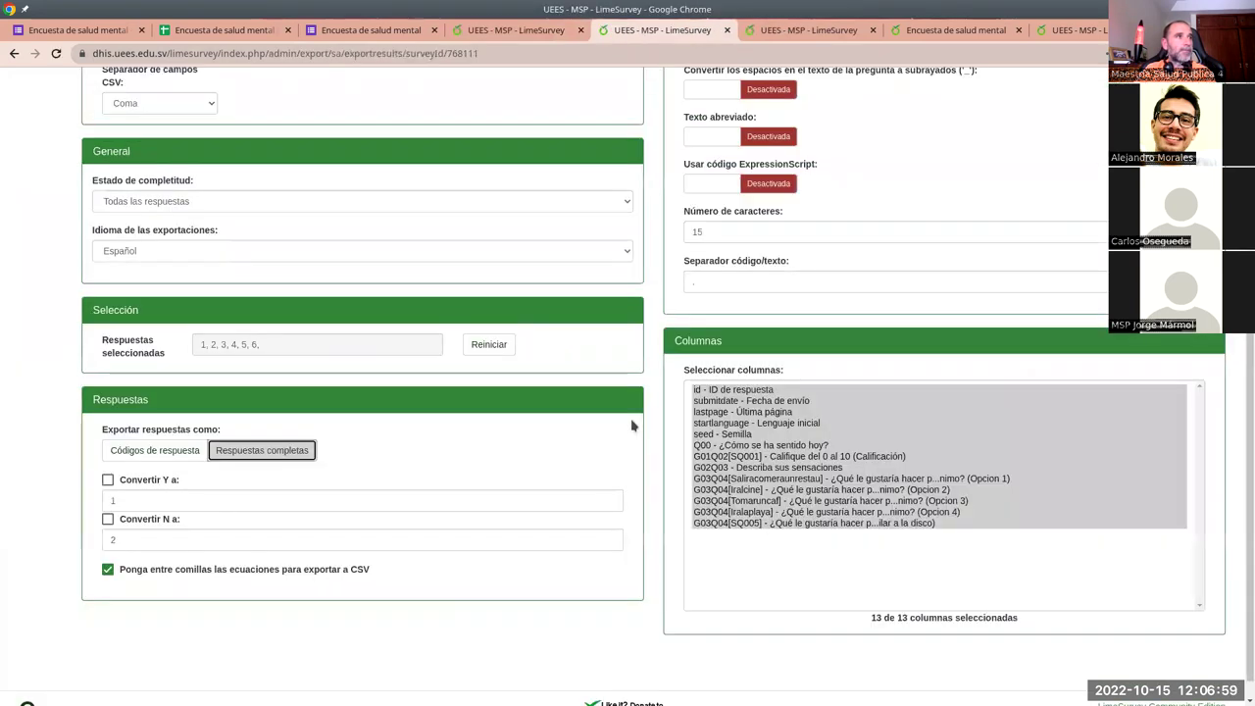
Set the export format to Microsoft Excel and the completion state to "Únicamente las respuestas completas".
{"action": "scroll", "coordinate": [343, 214], "scroll_direction": "up", "scroll_amount": 2}
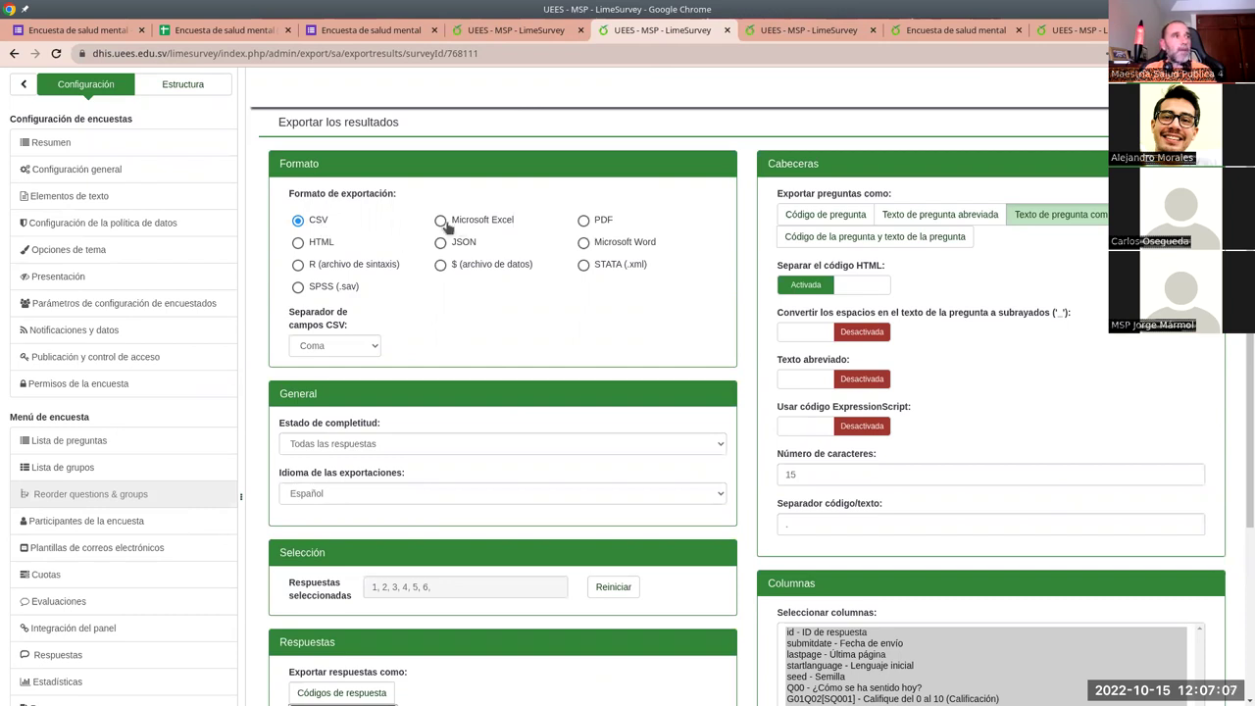
{"action": "scroll", "coordinate": [454, 458], "scroll_direction": "down", "scroll_amount": 2}
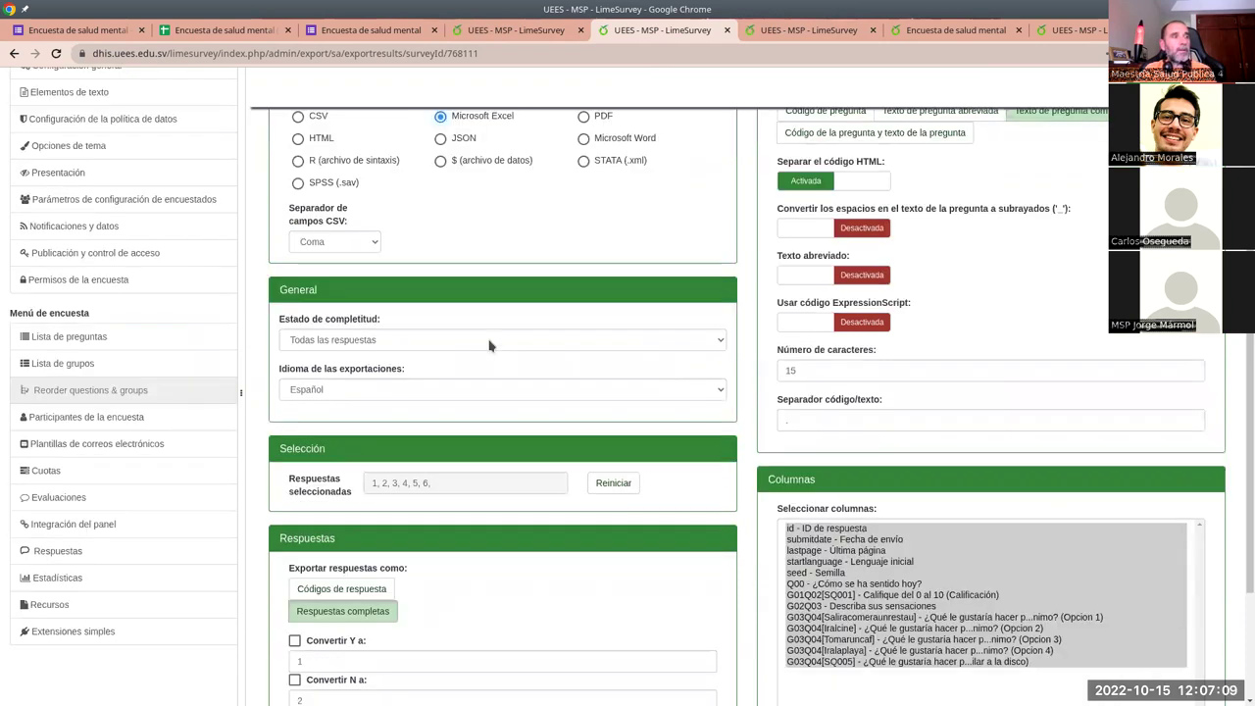
{"action": "left_click", "coordinate": [450, 343]}
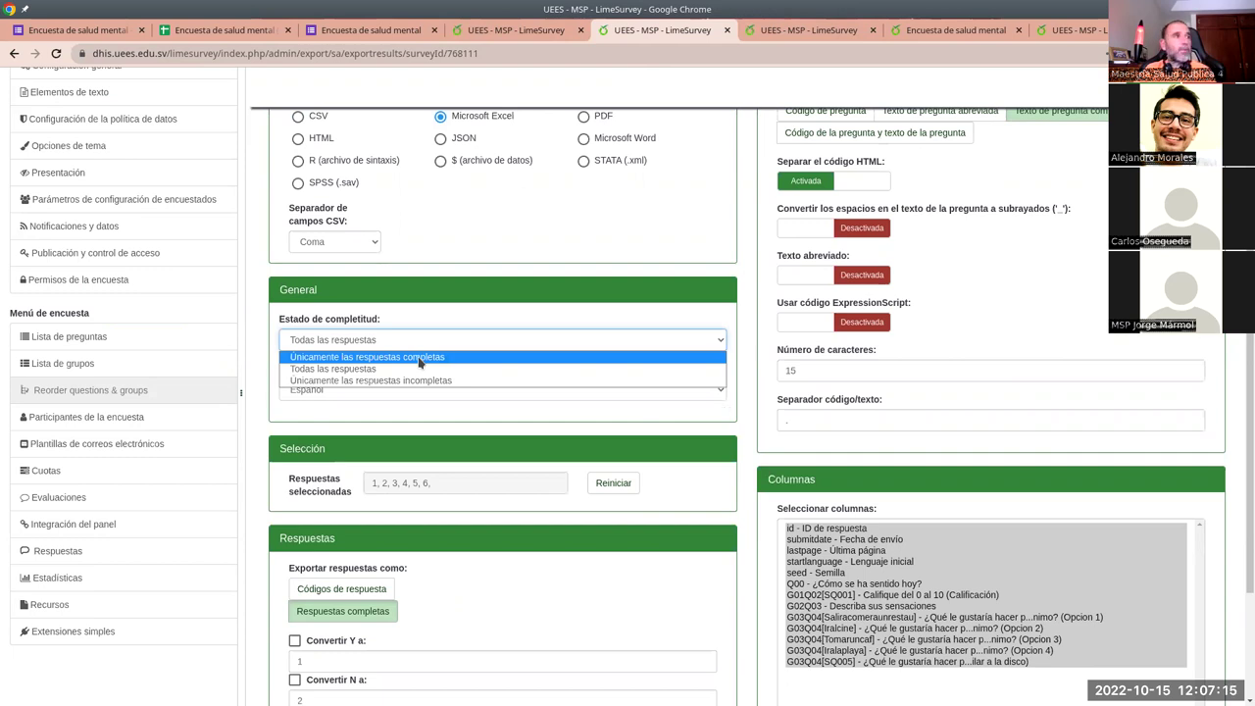
{"action": "left_click", "coordinate": [434, 341]}
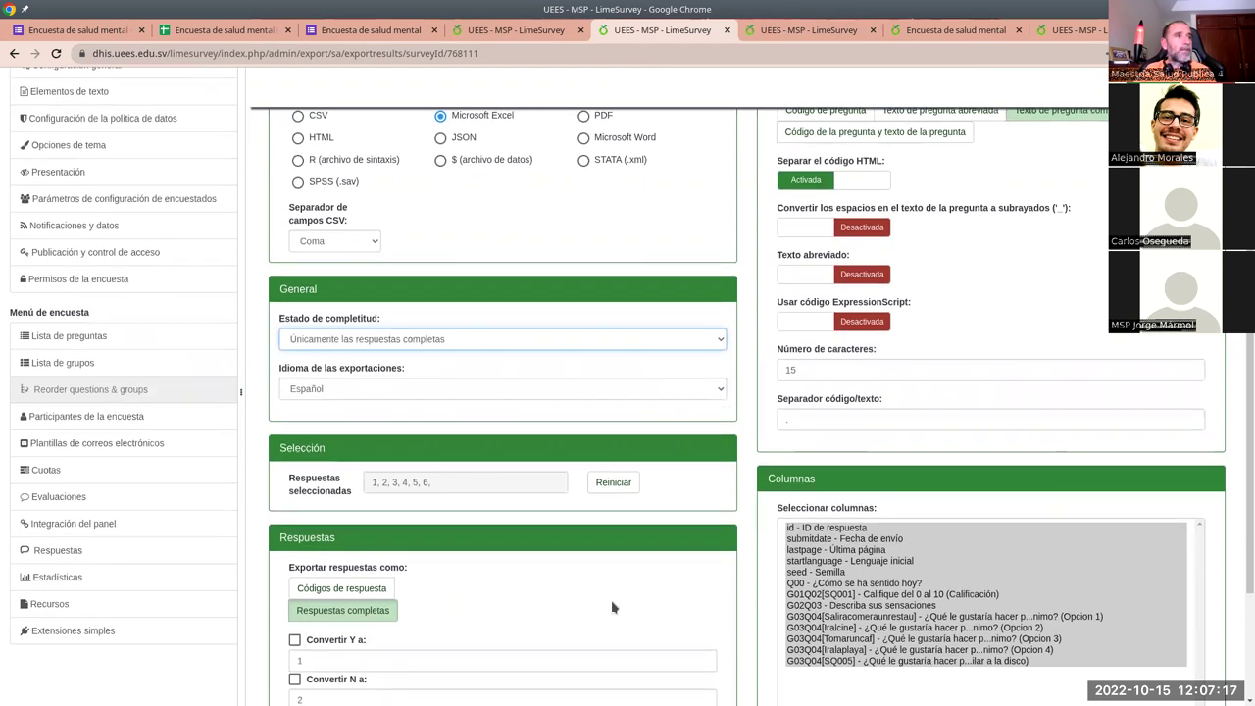
{"action": "scroll", "coordinate": [416, 435], "scroll_direction": "down", "scroll_amount": 2}
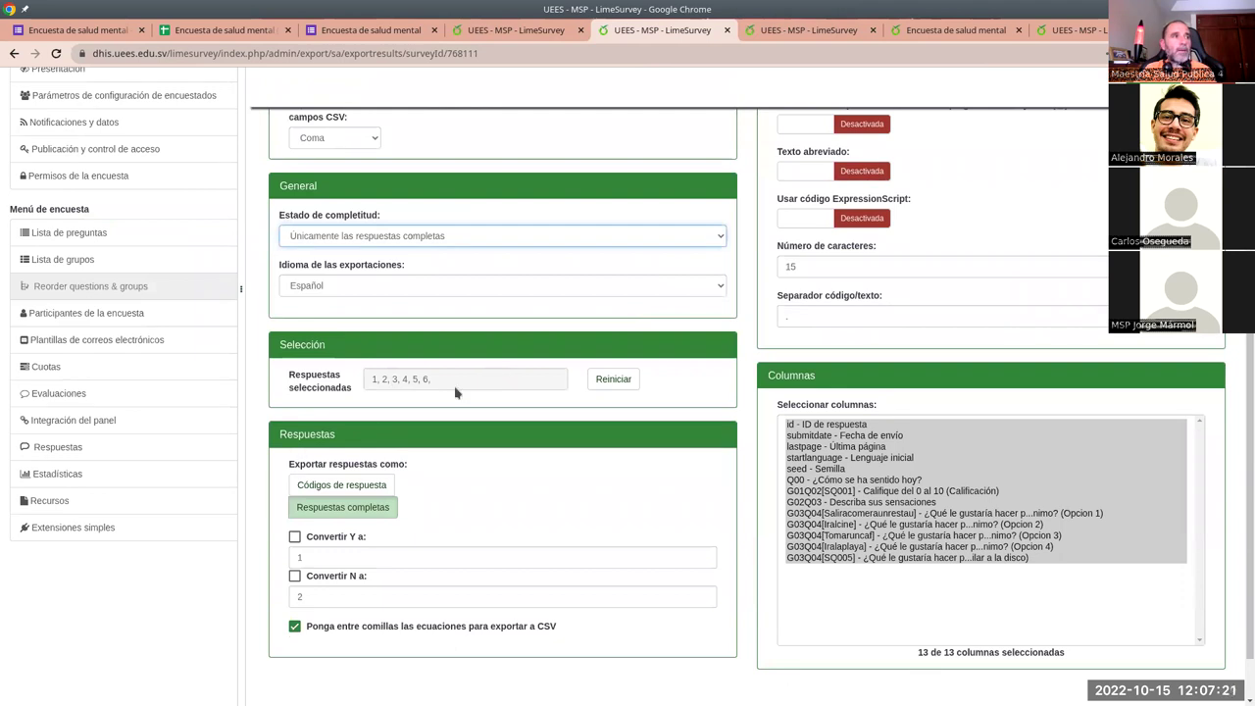
Check the selected responses, answer format and columns, and export the results to an Excel file.
{"action": "key", "text": "Tab"}
{"action": "key", "text": "Tab"}
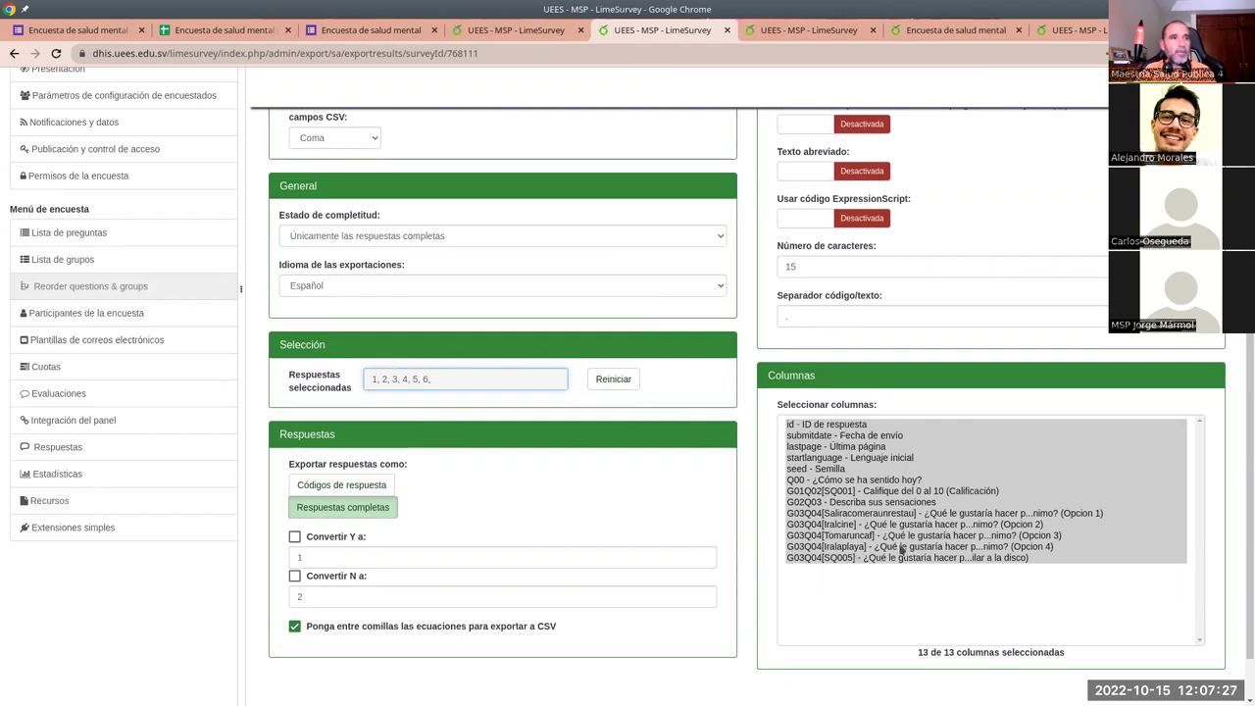
{"action": "scroll", "coordinate": [913, 591], "scroll_direction": "down", "scroll_amount": 2}
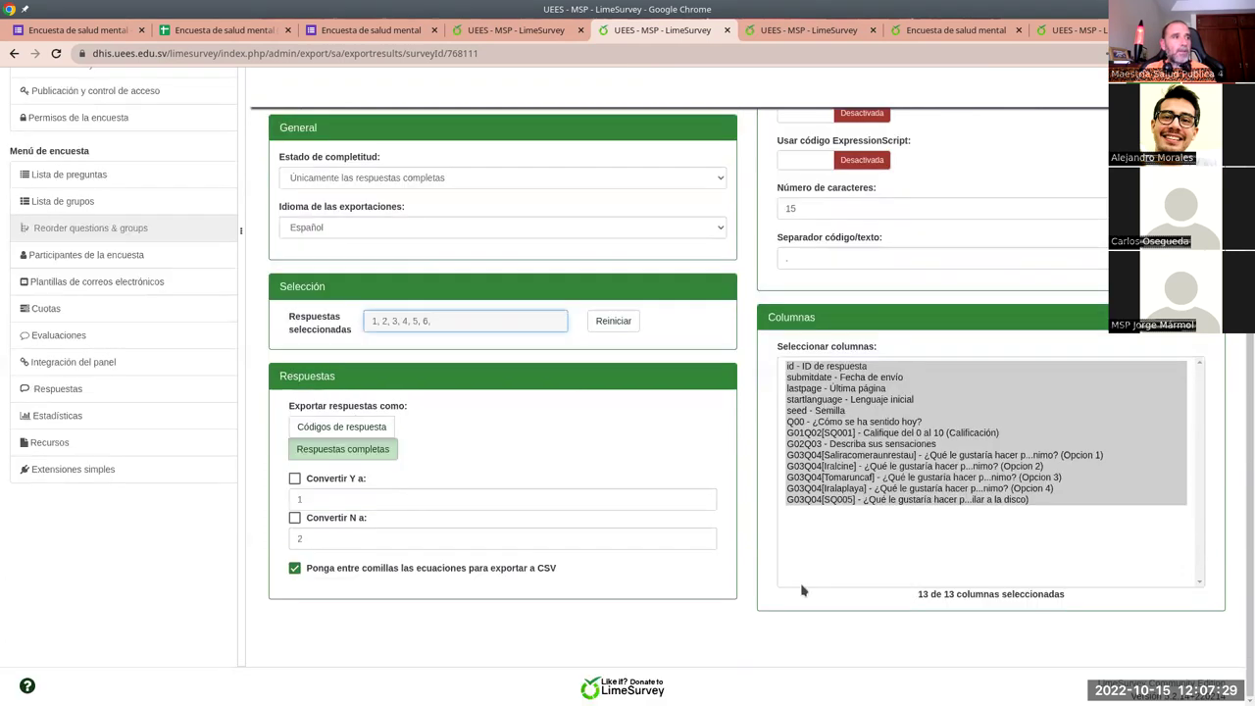
{"action": "scroll", "coordinate": [480, 616], "scroll_direction": "up", "scroll_amount": 2}
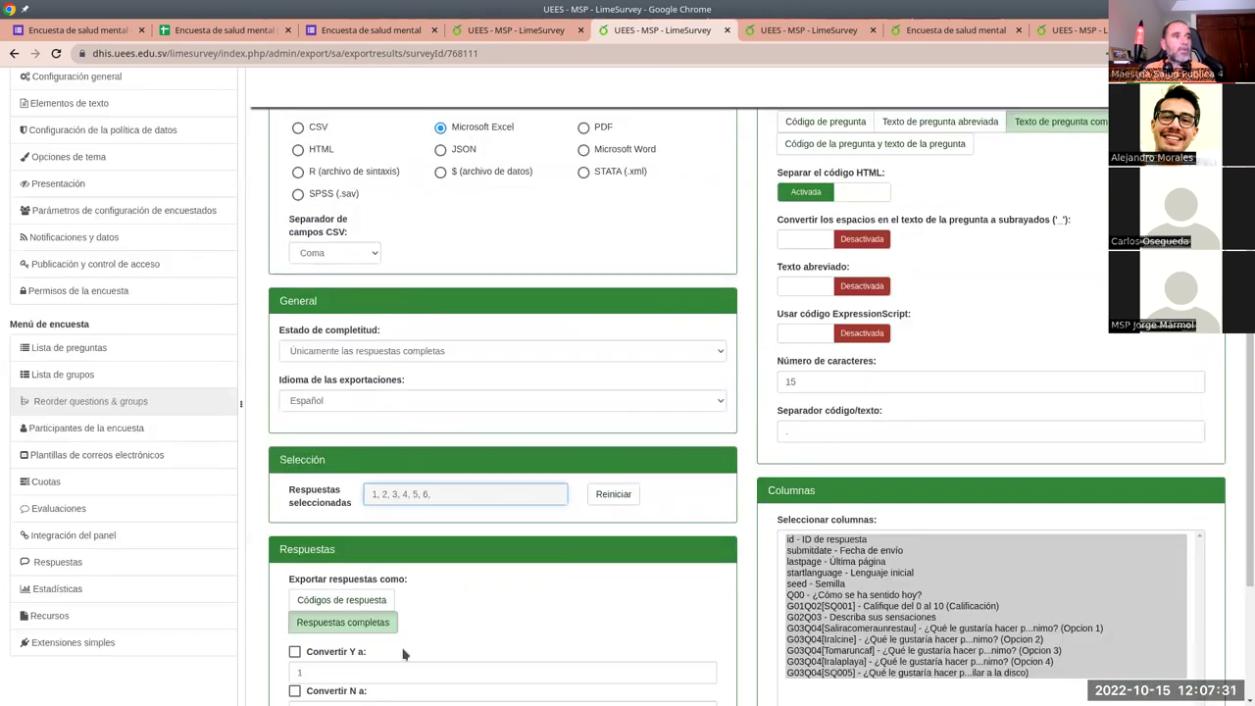
{"action": "scroll", "coordinate": [412, 655], "scroll_direction": "down", "scroll_amount": 1}
{"action": "scroll", "coordinate": [420, 657], "scroll_direction": "up", "scroll_amount": 3}
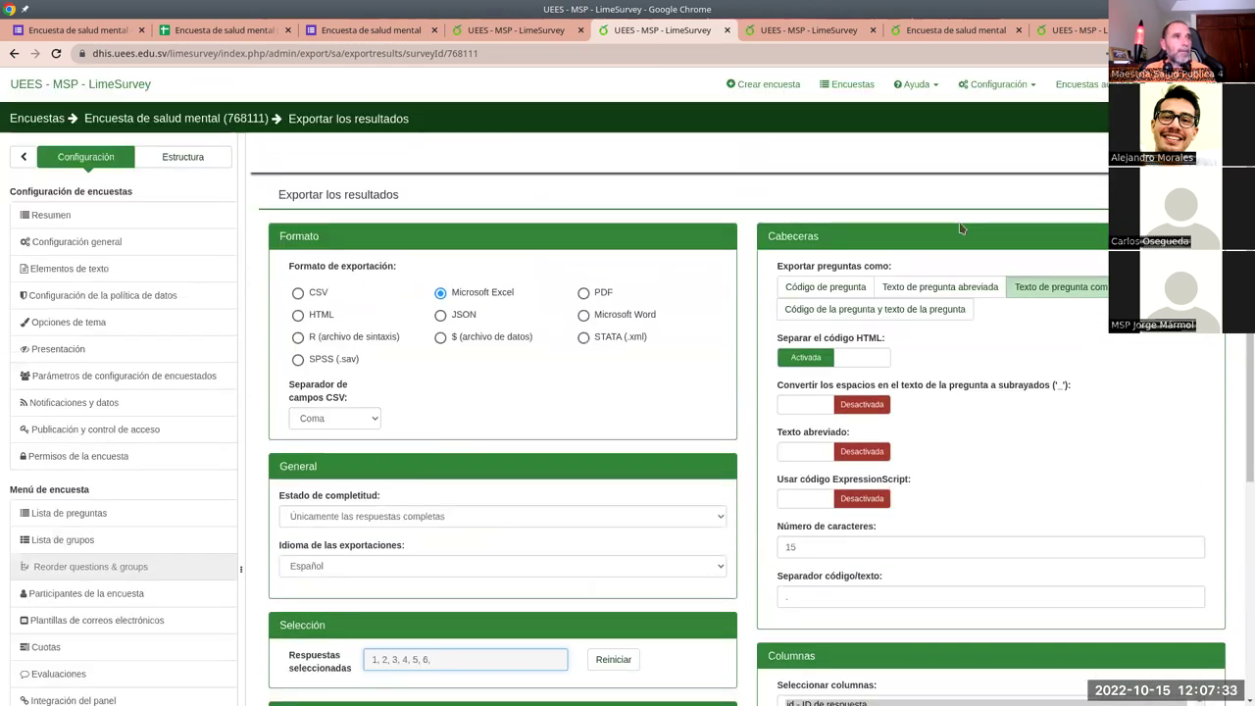
{"action": "key", "text": "Return"}
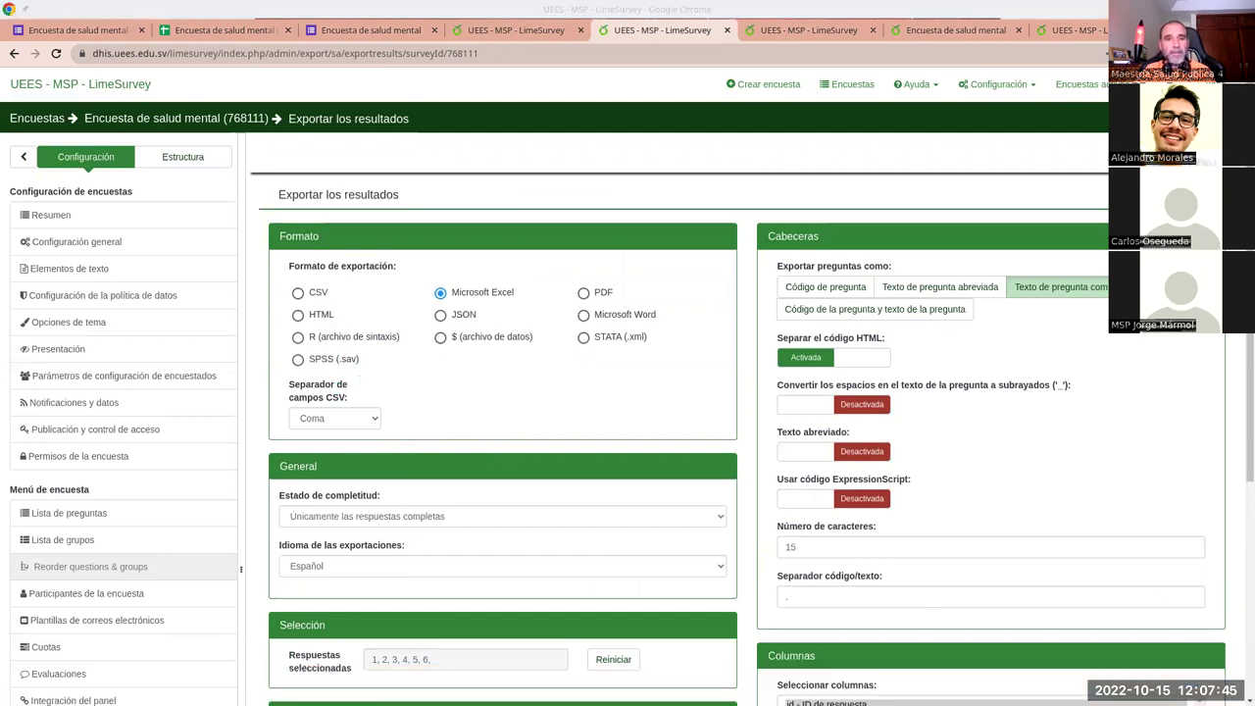
View the exported results-survey768111.xlsx in LibreOffice Calc and return to the LimeSurvey browser window.
{"action": "left_click_drag", "start_coordinate": [696, 329], "coordinate": [436, 68]}
{"action": "double_click", "coordinate": [436, 66]}
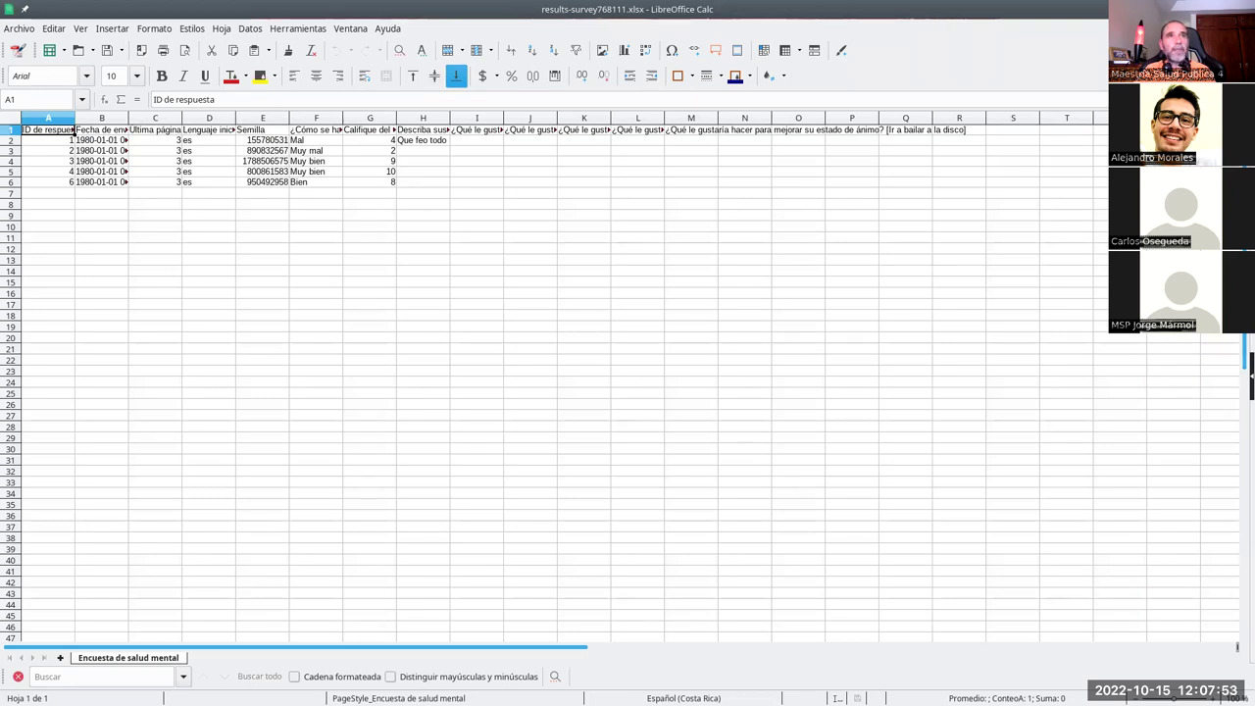
{"action": "key", "text": "alt+Tab"}
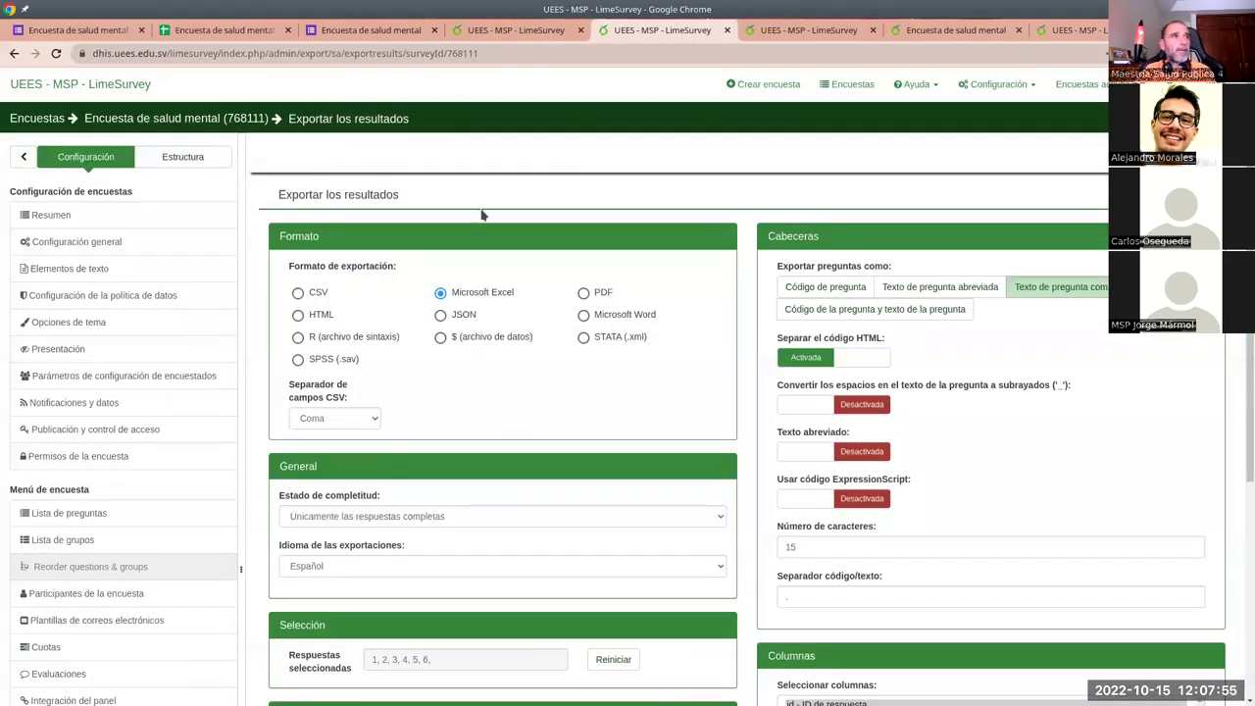
Open the survey's statistics in simple mode and examine the charts of all questions.
{"action": "left_click", "coordinate": [776, 32]}
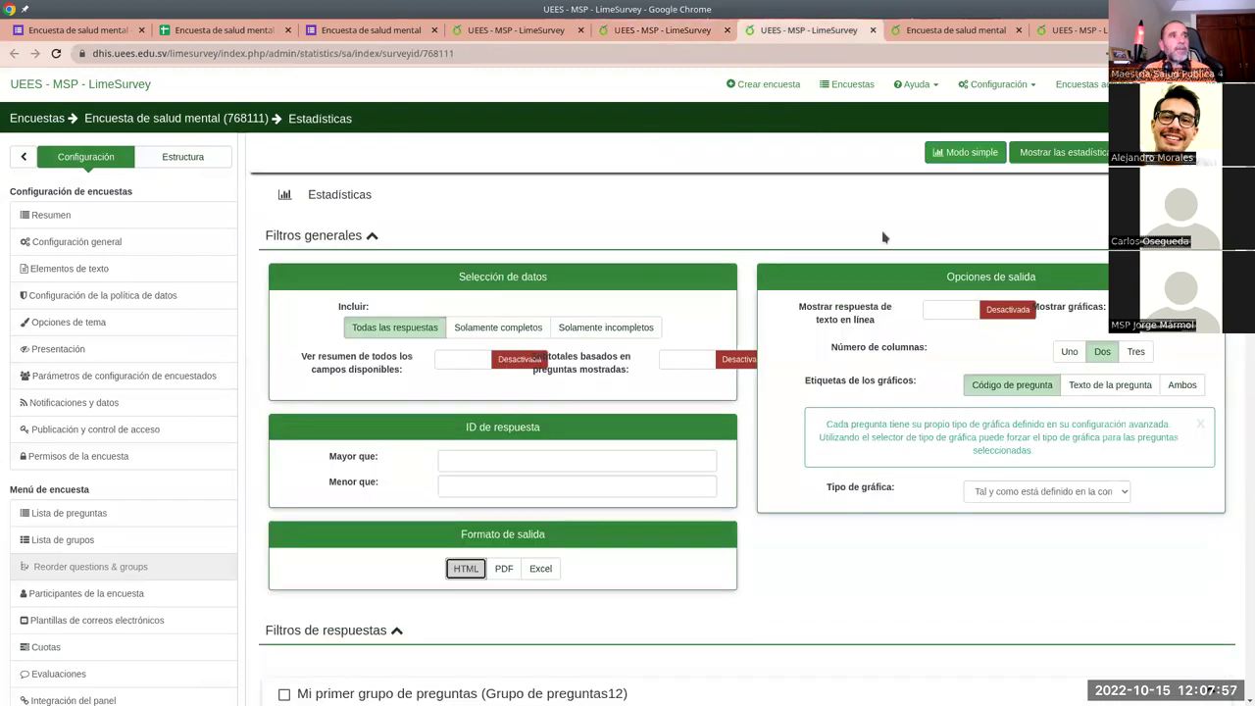
{"action": "scroll", "coordinate": [811, 613], "scroll_direction": "down", "scroll_amount": 3}
{"action": "scroll", "coordinate": [804, 624], "scroll_direction": "up", "scroll_amount": 3}
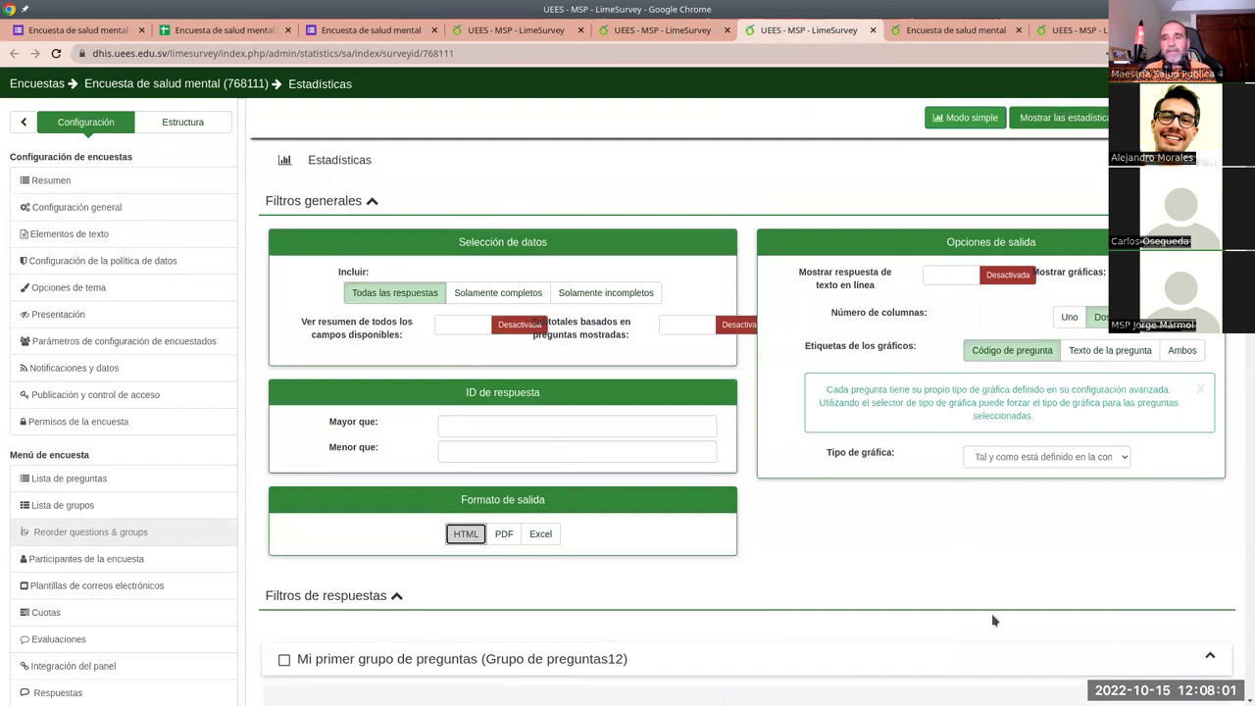
{"action": "left_click", "coordinate": [970, 126]}
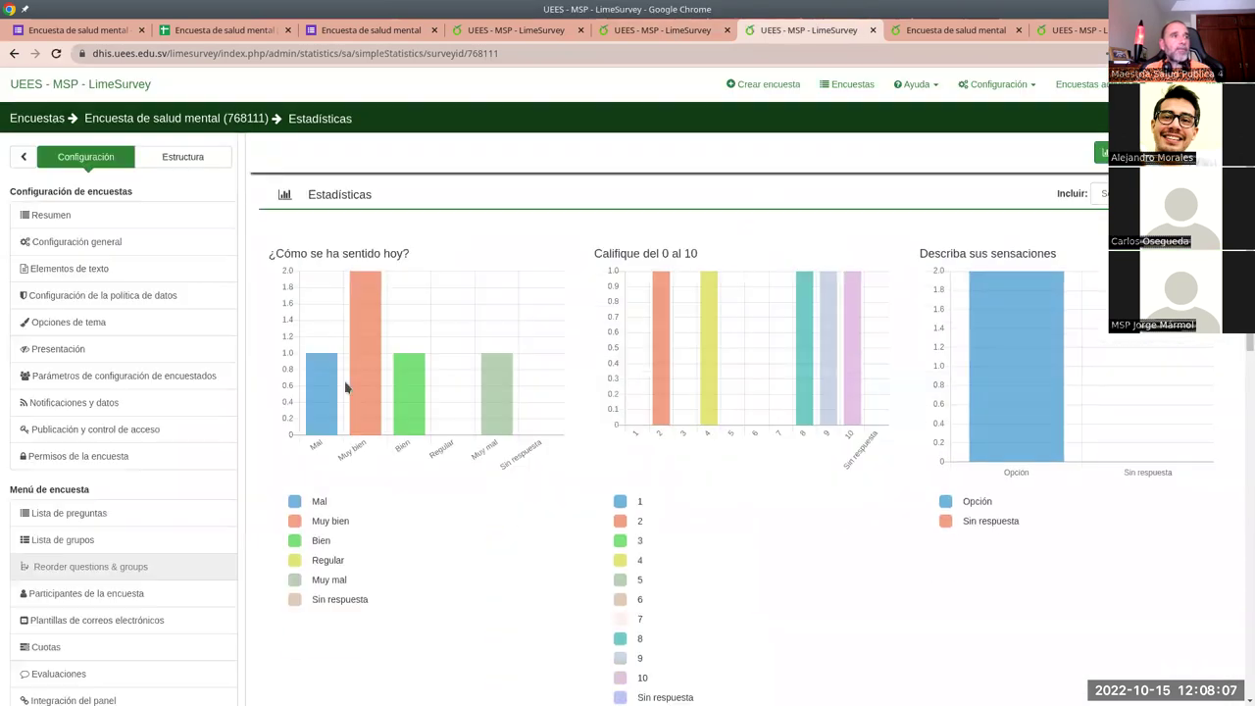
{"action": "scroll", "coordinate": [898, 554], "scroll_direction": "down", "scroll_amount": 8}
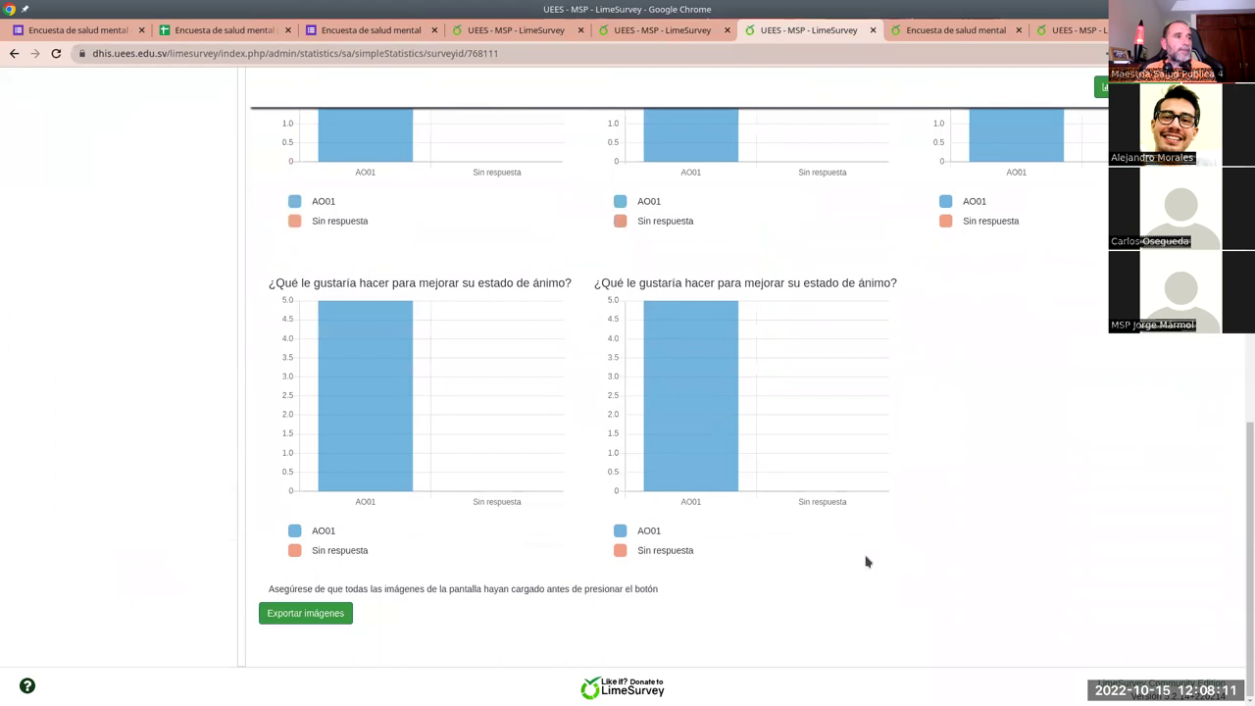
{"action": "scroll", "coordinate": [866, 560], "scroll_direction": "up", "scroll_amount": 10}
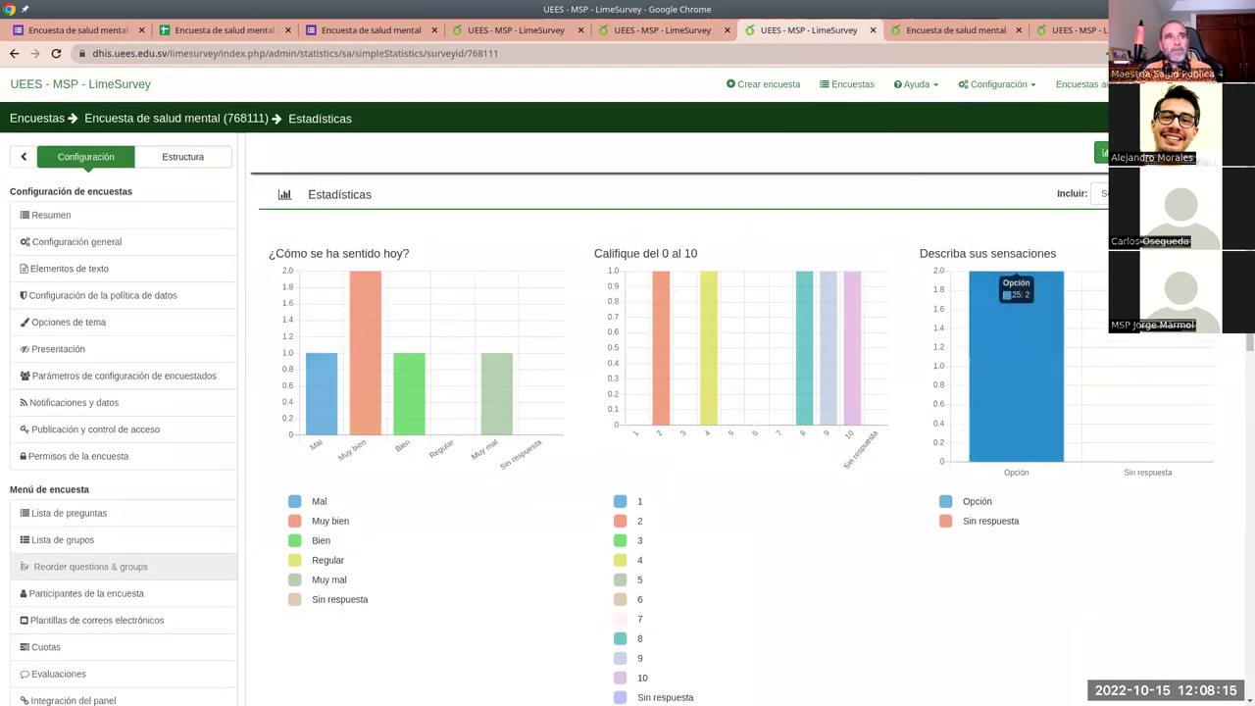
Leave the simple statistics mode and examine the general filters and the response filters of each question group.
{"action": "left_click", "coordinate": [1100, 152]}
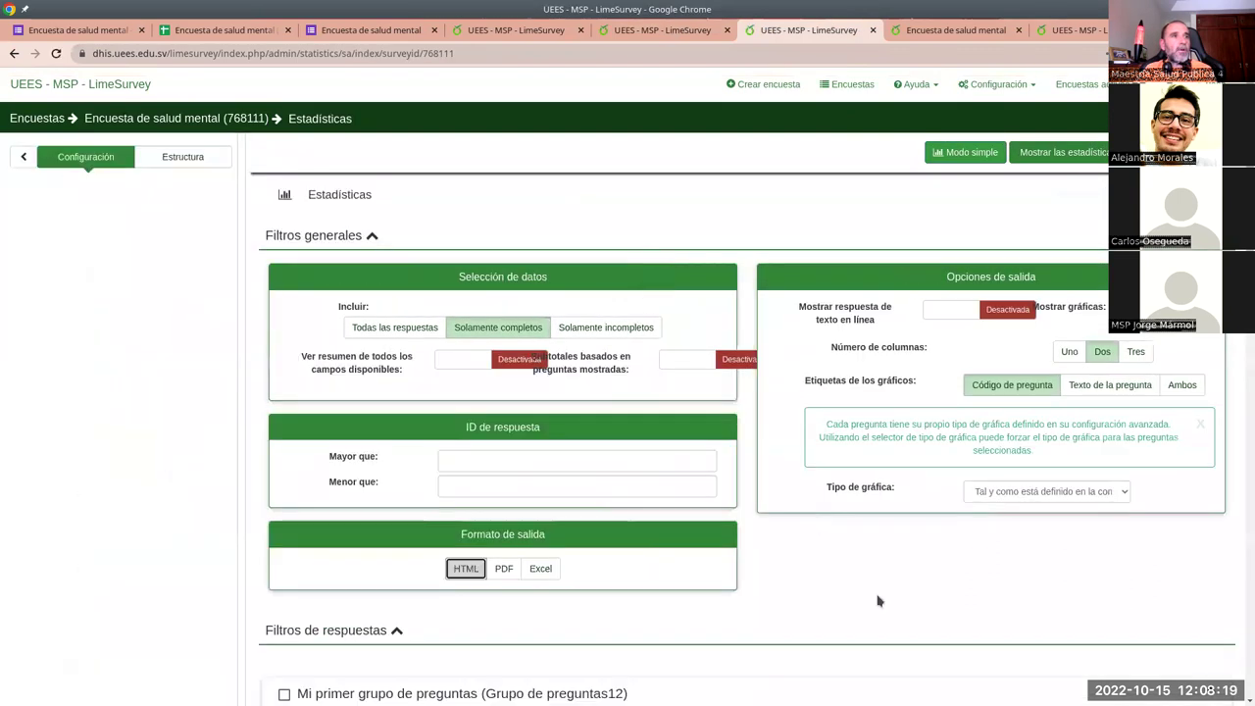
{"action": "scroll", "coordinate": [785, 555], "scroll_direction": "down", "scroll_amount": 1}
{"action": "scroll", "coordinate": [786, 556], "scroll_direction": "down", "scroll_amount": 1}
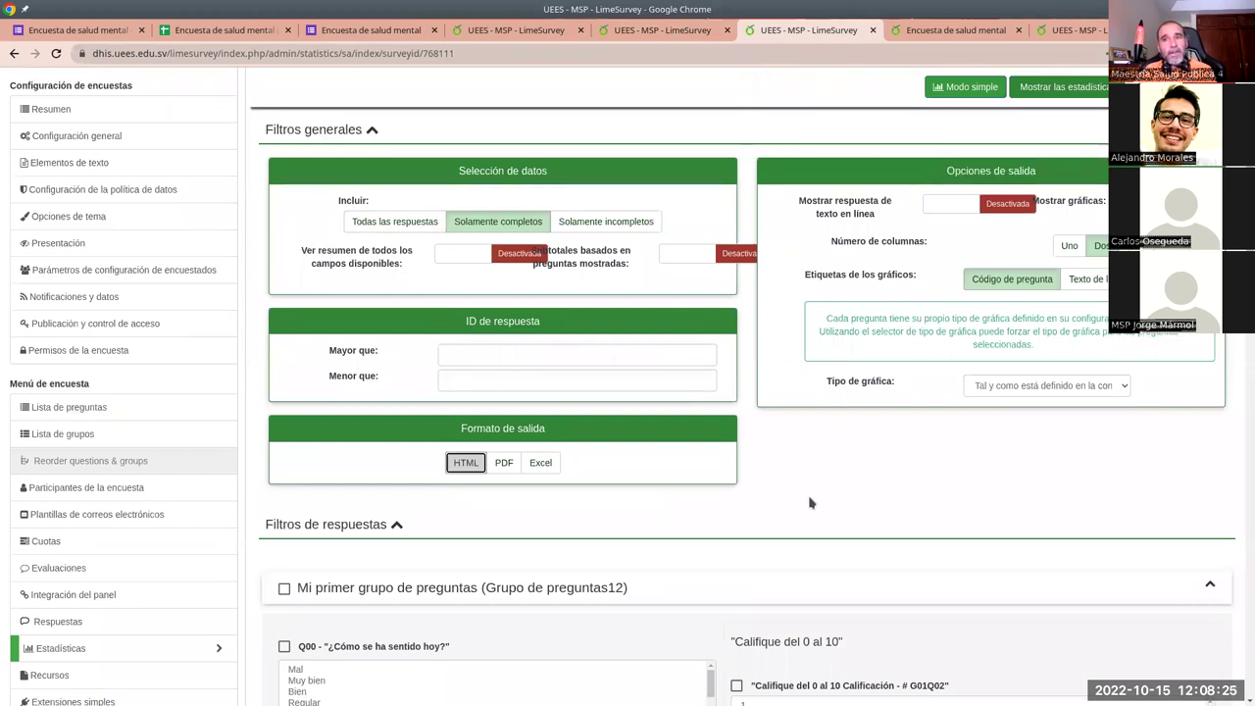
{"action": "scroll", "coordinate": [810, 503], "scroll_direction": "down", "scroll_amount": 1}
{"action": "scroll", "coordinate": [810, 479], "scroll_direction": "up", "scroll_amount": 1}
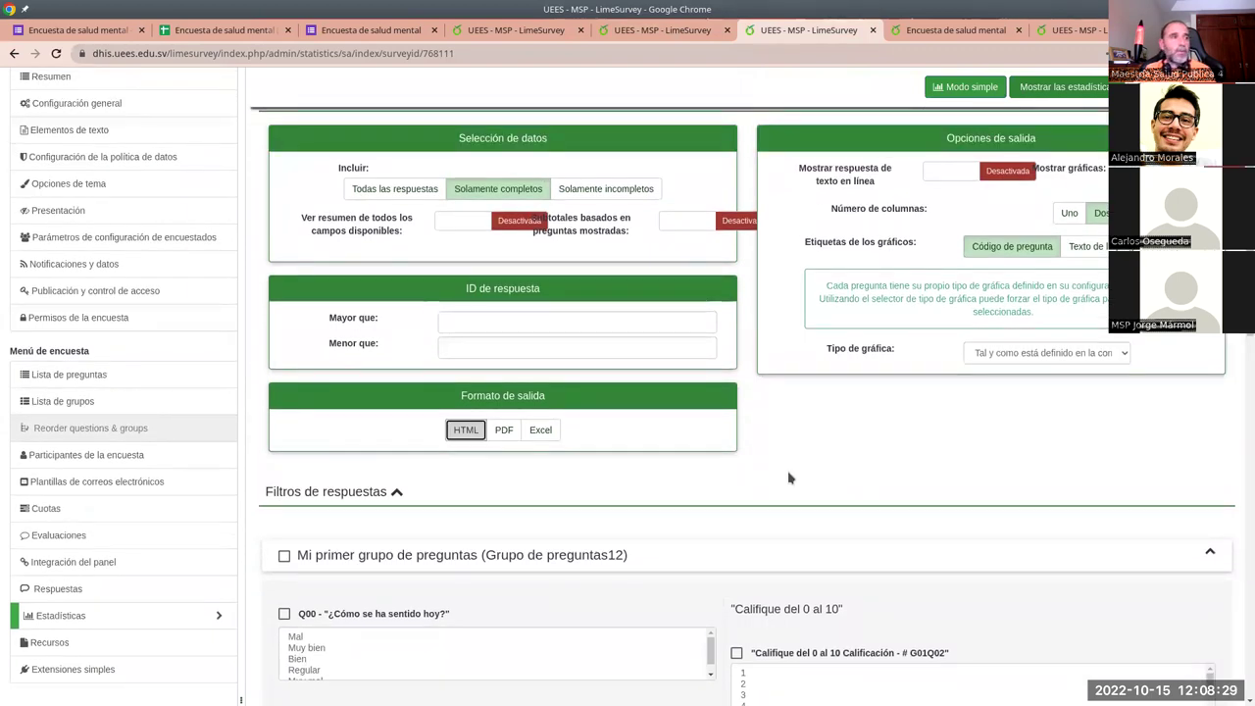
{"action": "scroll", "coordinate": [760, 470], "scroll_direction": "down", "scroll_amount": 2}
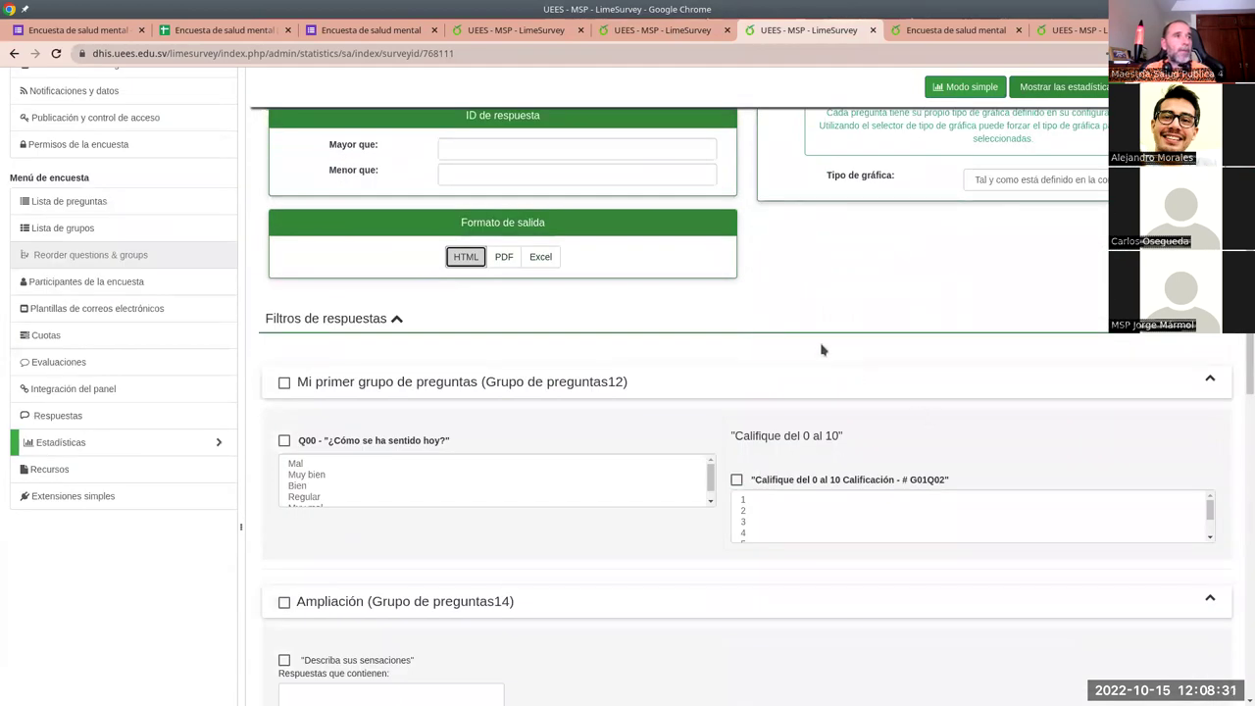
{"action": "scroll", "coordinate": [960, 464], "scroll_direction": "down", "scroll_amount": 1}
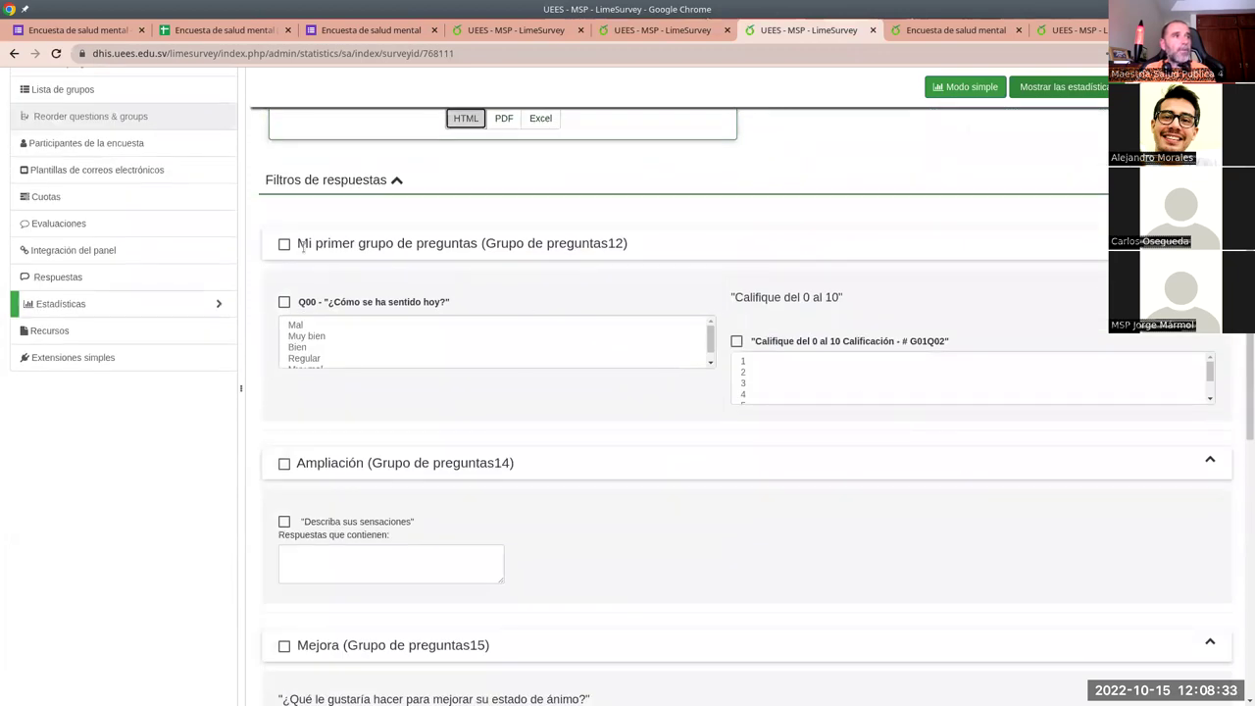
{"action": "scroll", "coordinate": [552, 249], "scroll_direction": "up", "scroll_amount": 2}
{"action": "scroll", "coordinate": [552, 254], "scroll_direction": "up", "scroll_amount": 2}
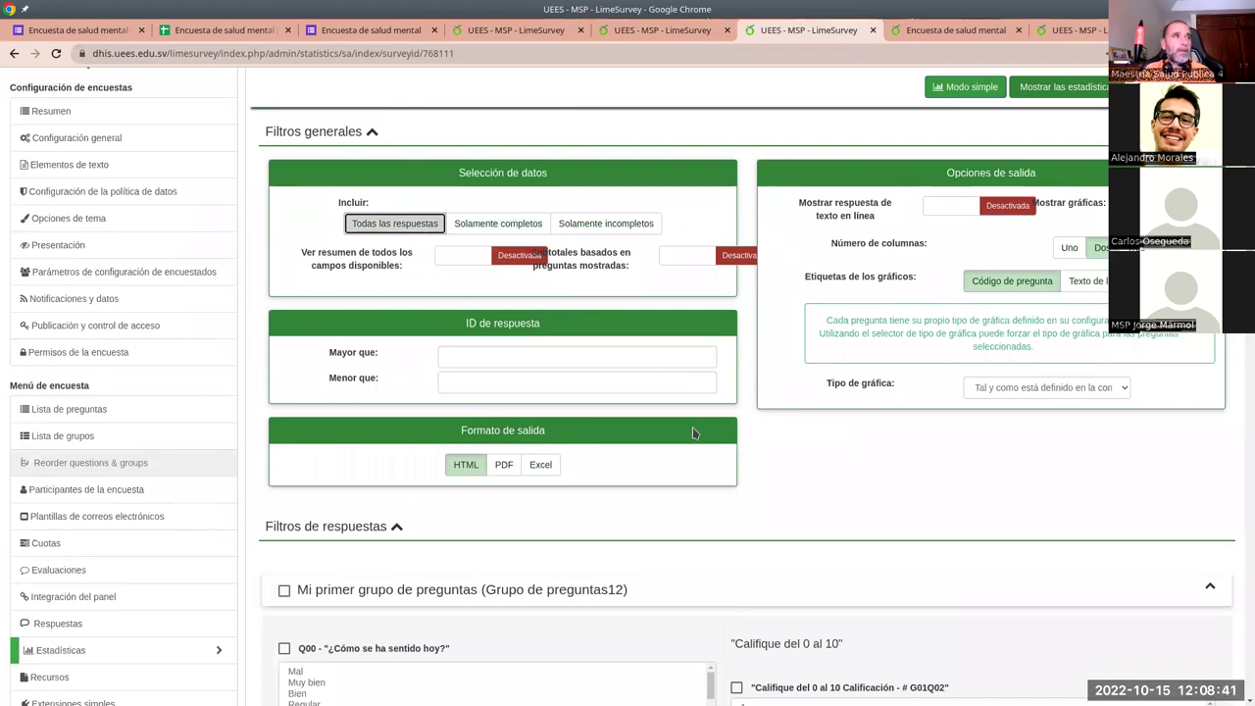
Limit the statistics to "Solamente completos" and enable the summary of all available fields, subtotals based on displayed questions, and inline text responses.
{"action": "left_click", "coordinate": [480, 225]}
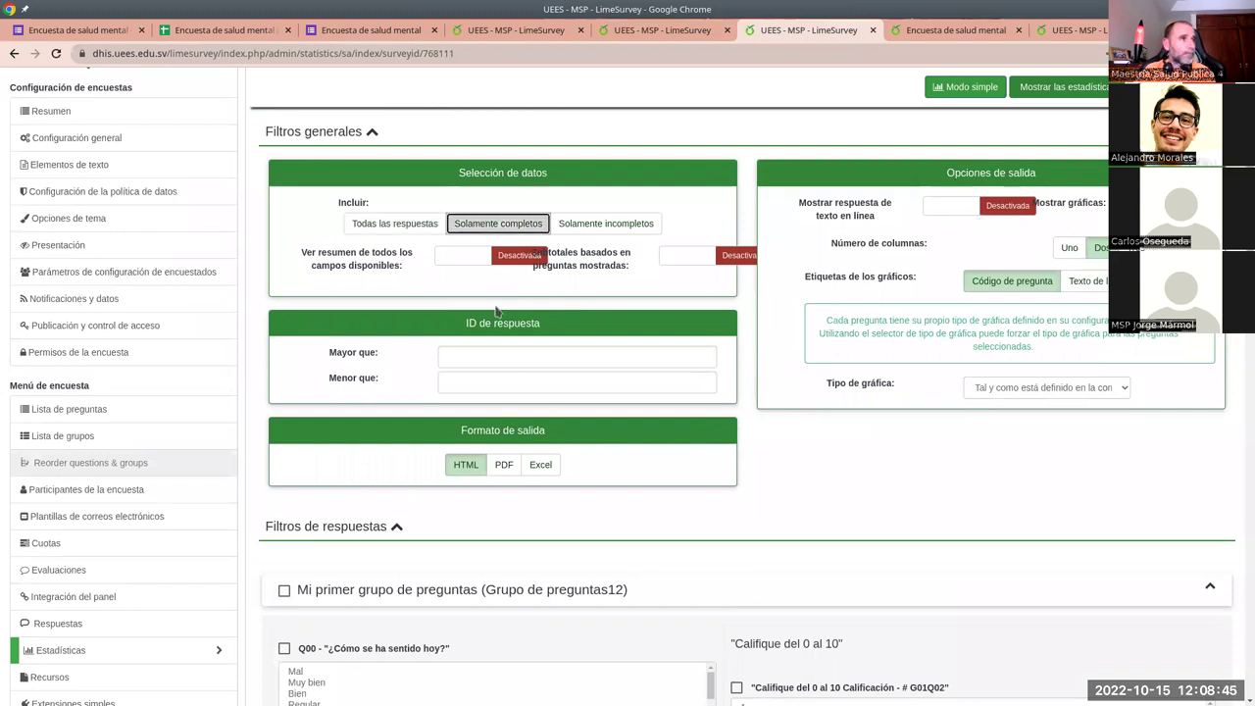
{"action": "left_click", "coordinate": [453, 260]}
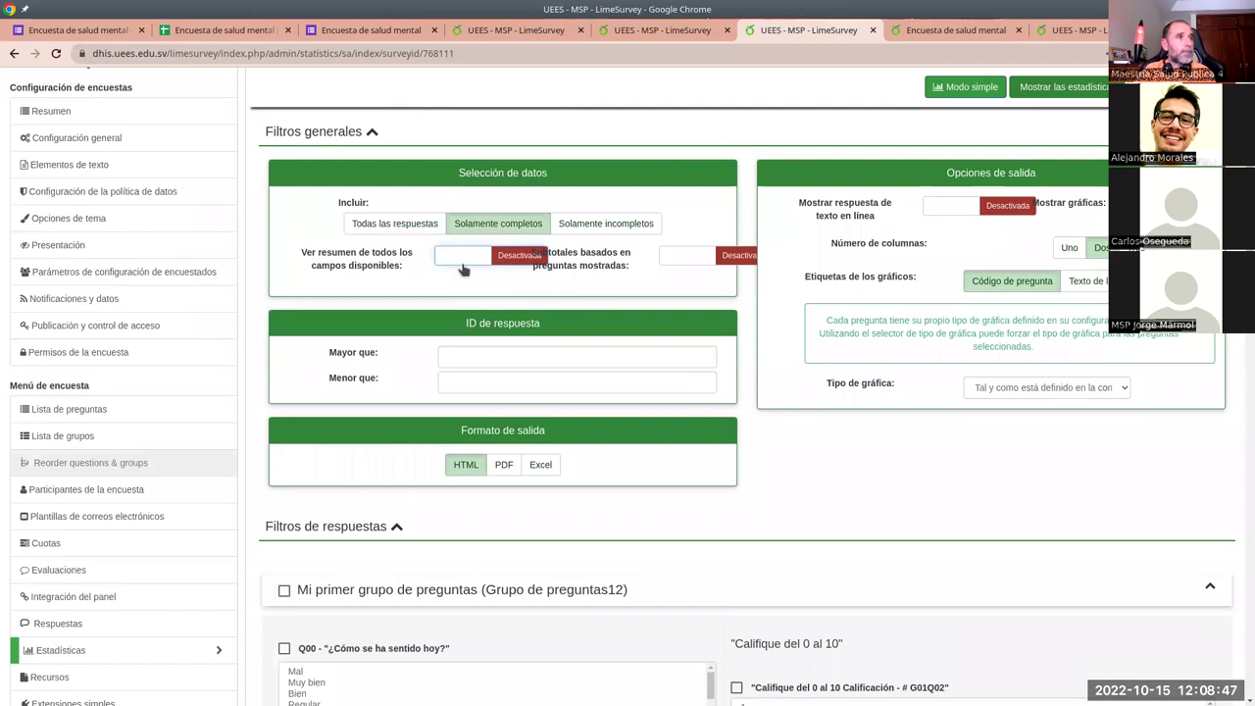
{"action": "left_click", "coordinate": [453, 260]}
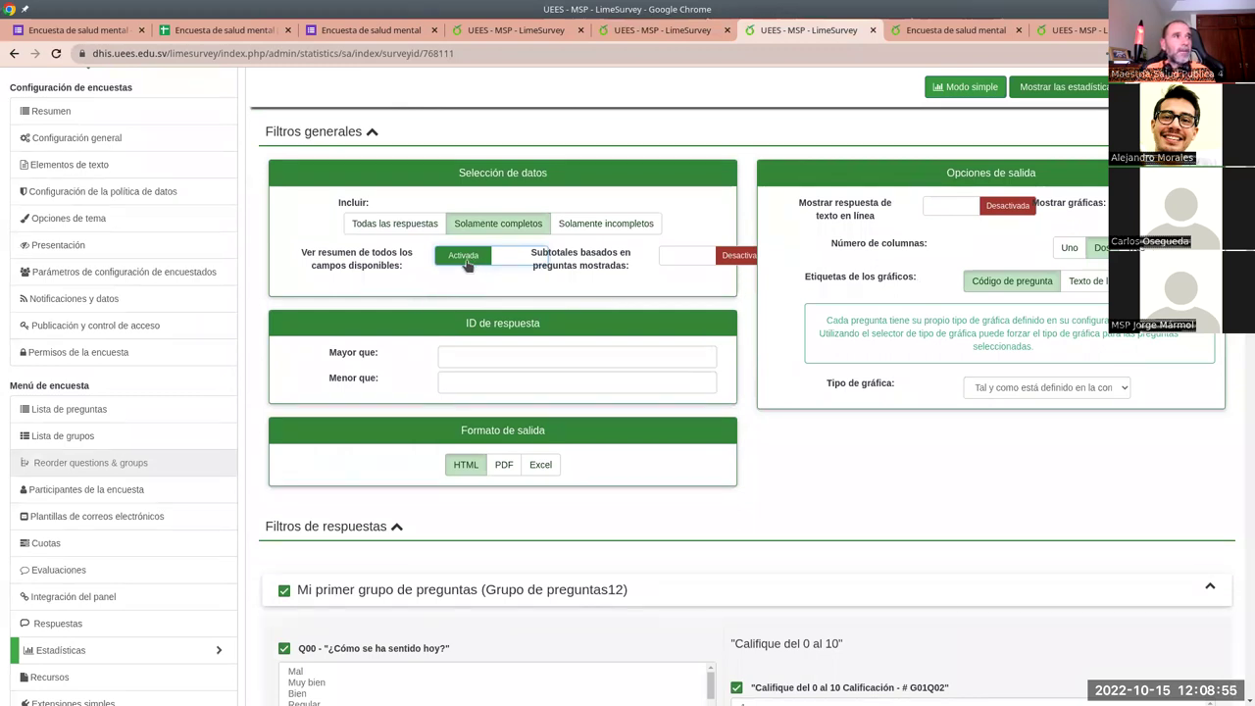
{"action": "left_click", "coordinate": [667, 260]}
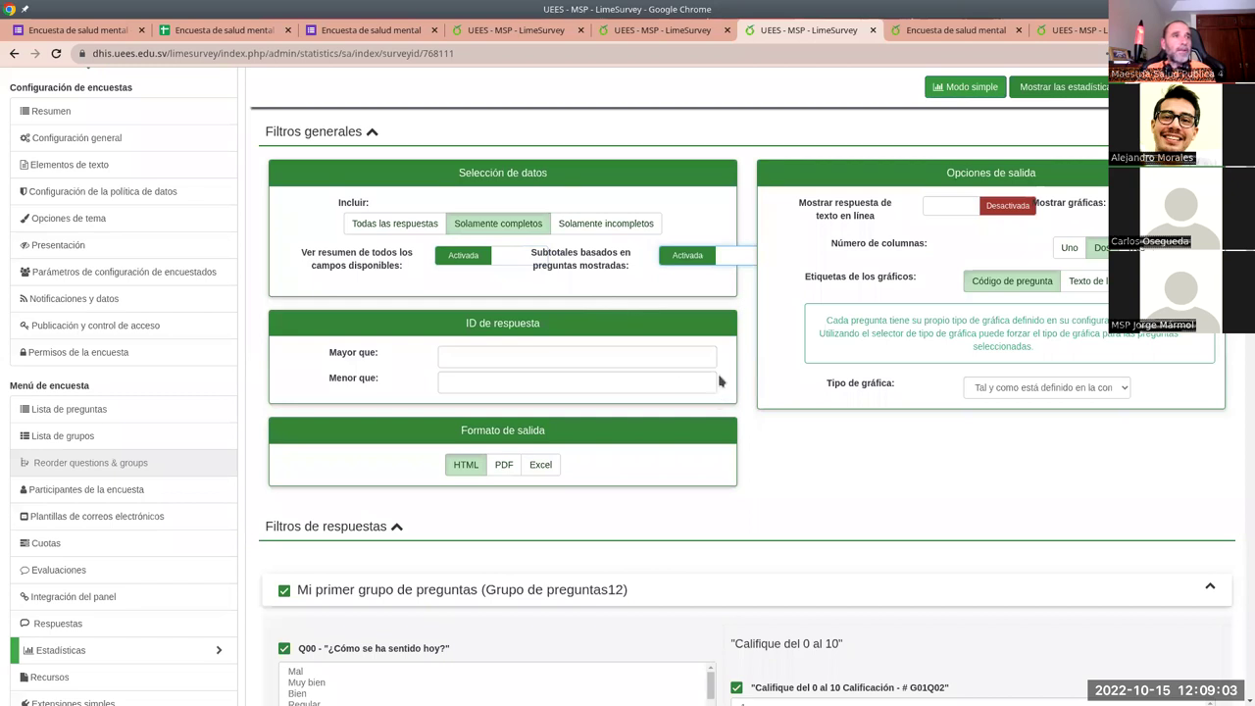
{"action": "left_click", "coordinate": [950, 209]}
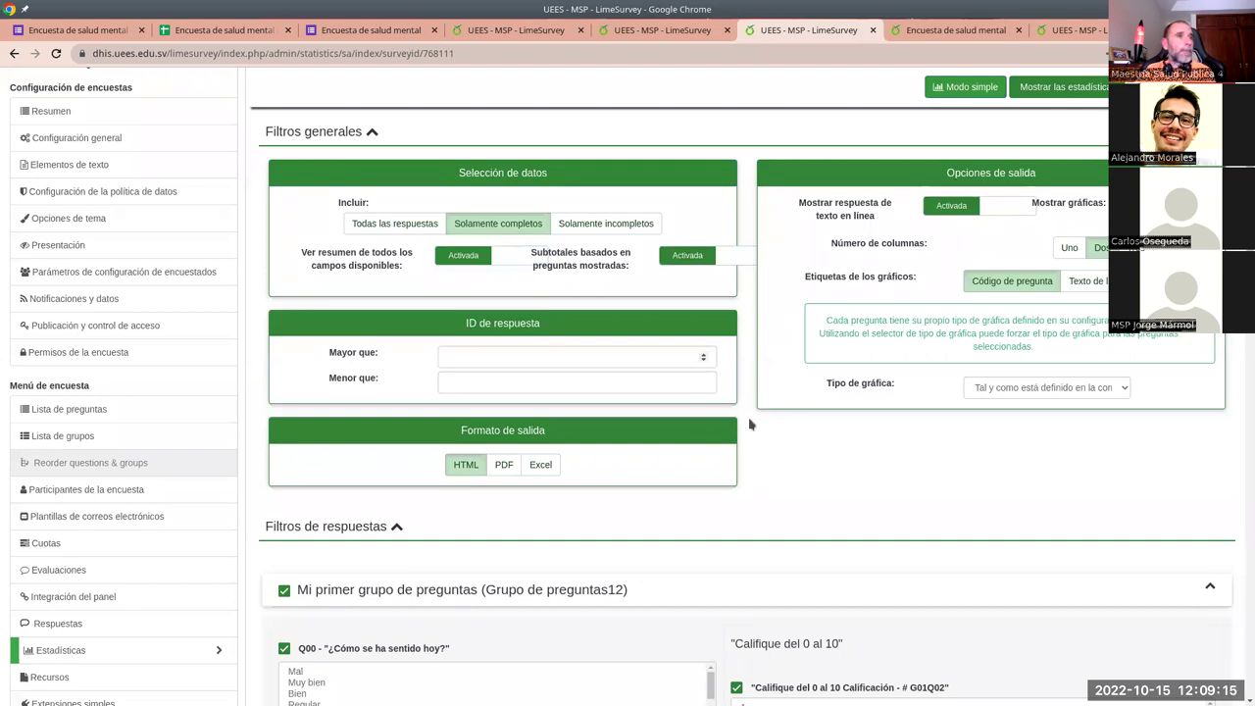
Collapse the response filters section and generate the statistics for the completed responses in HTML format.
{"action": "scroll", "coordinate": [595, 473], "scroll_direction": "down", "scroll_amount": 1}
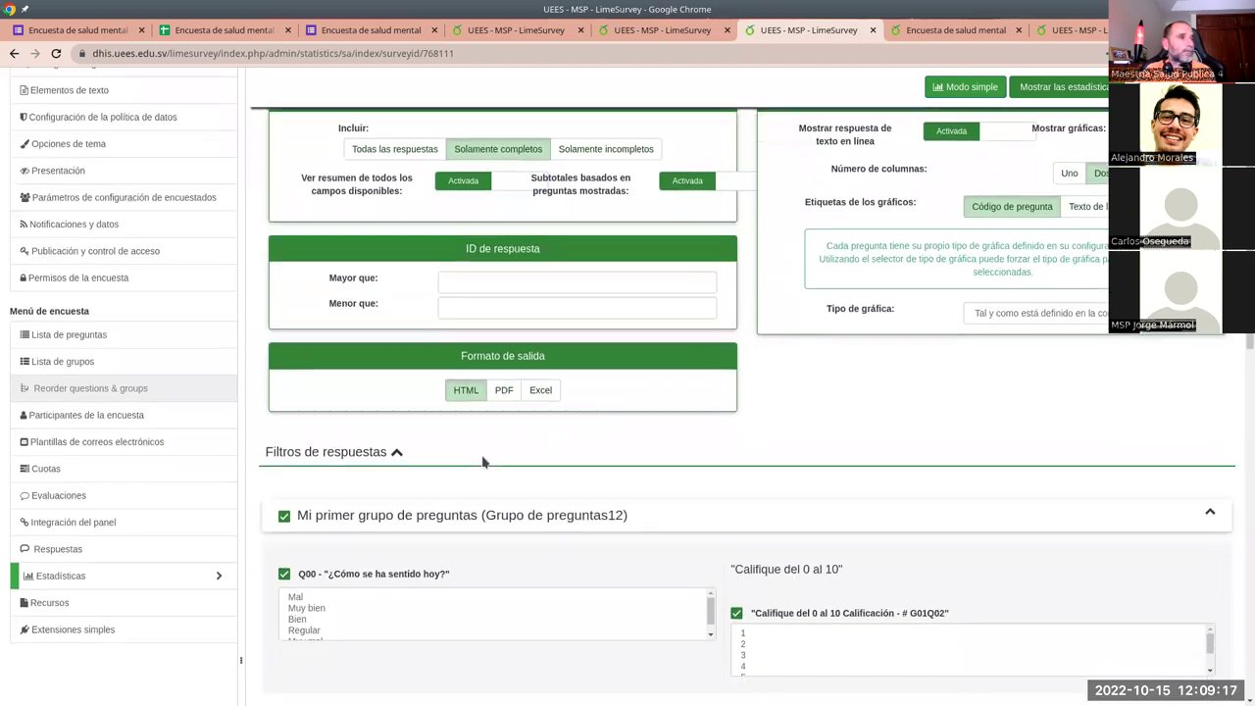
{"action": "scroll", "coordinate": [441, 451], "scroll_direction": "down", "scroll_amount": 1}
{"action": "scroll", "coordinate": [372, 441], "scroll_direction": "down", "scroll_amount": 1}
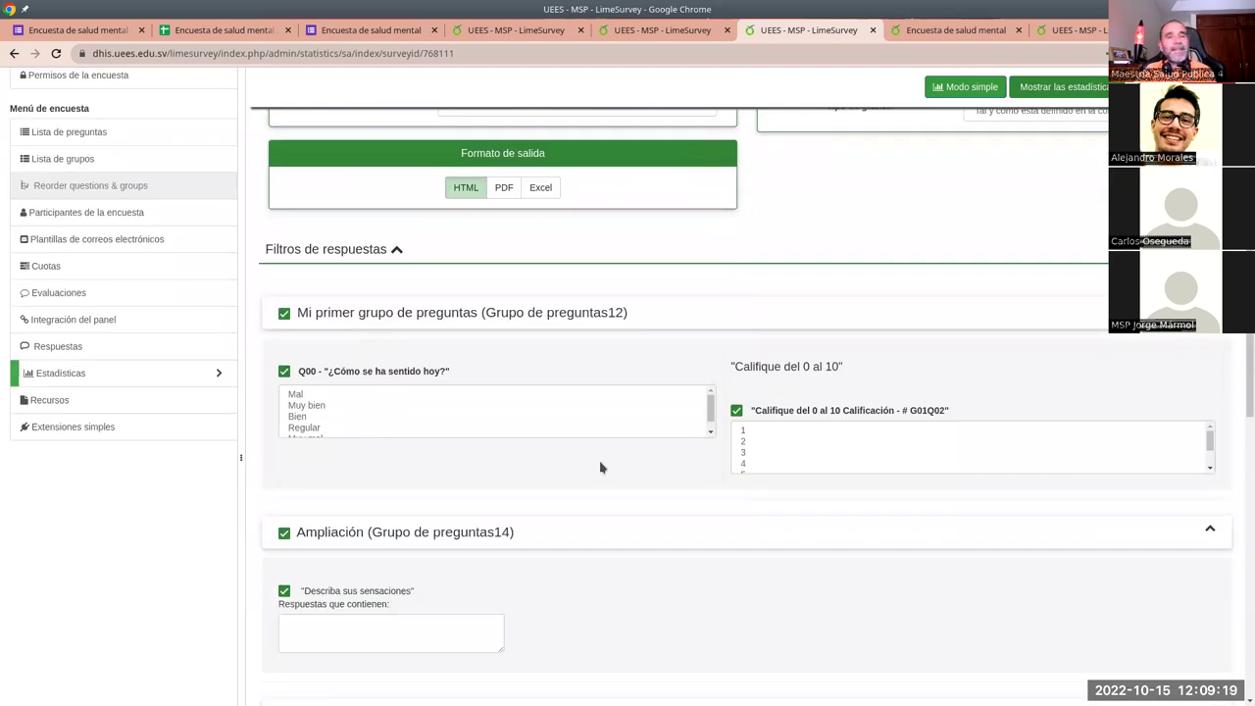
{"action": "scroll", "coordinate": [686, 412], "scroll_direction": "up", "scroll_amount": 2}
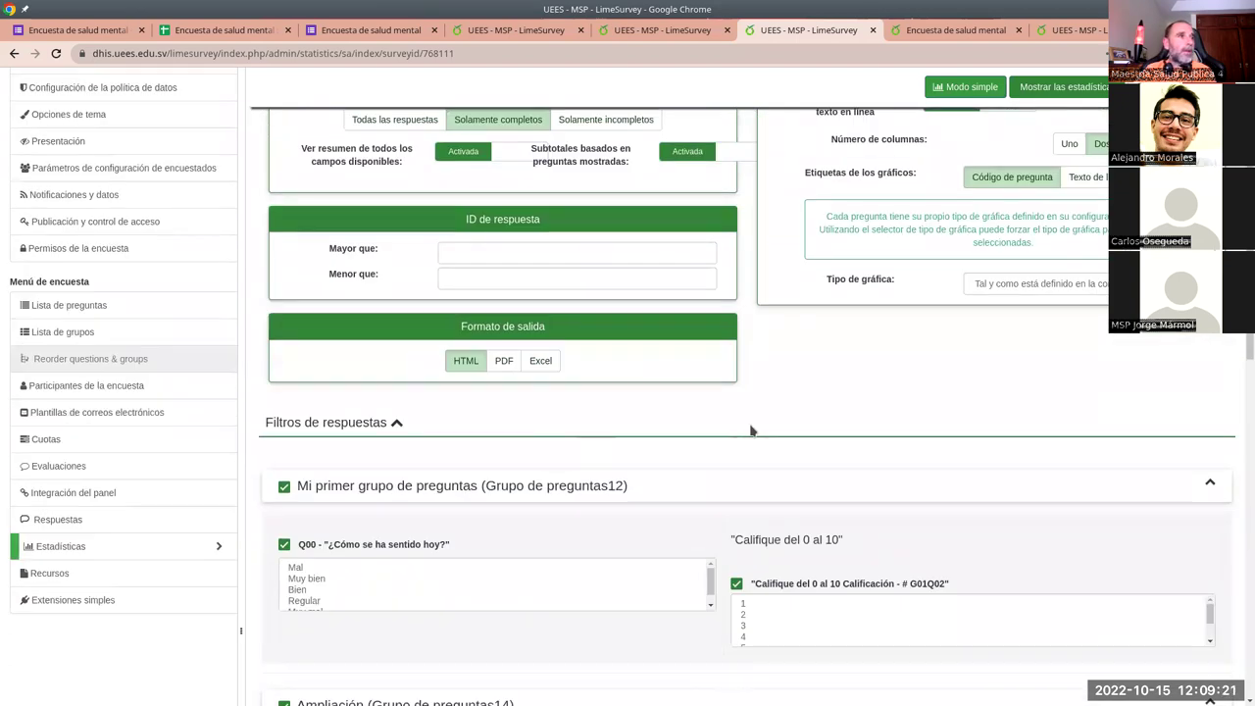
{"action": "scroll", "coordinate": [588, 373], "scroll_direction": "down", "scroll_amount": 1}
{"action": "left_click", "coordinate": [396, 286]}
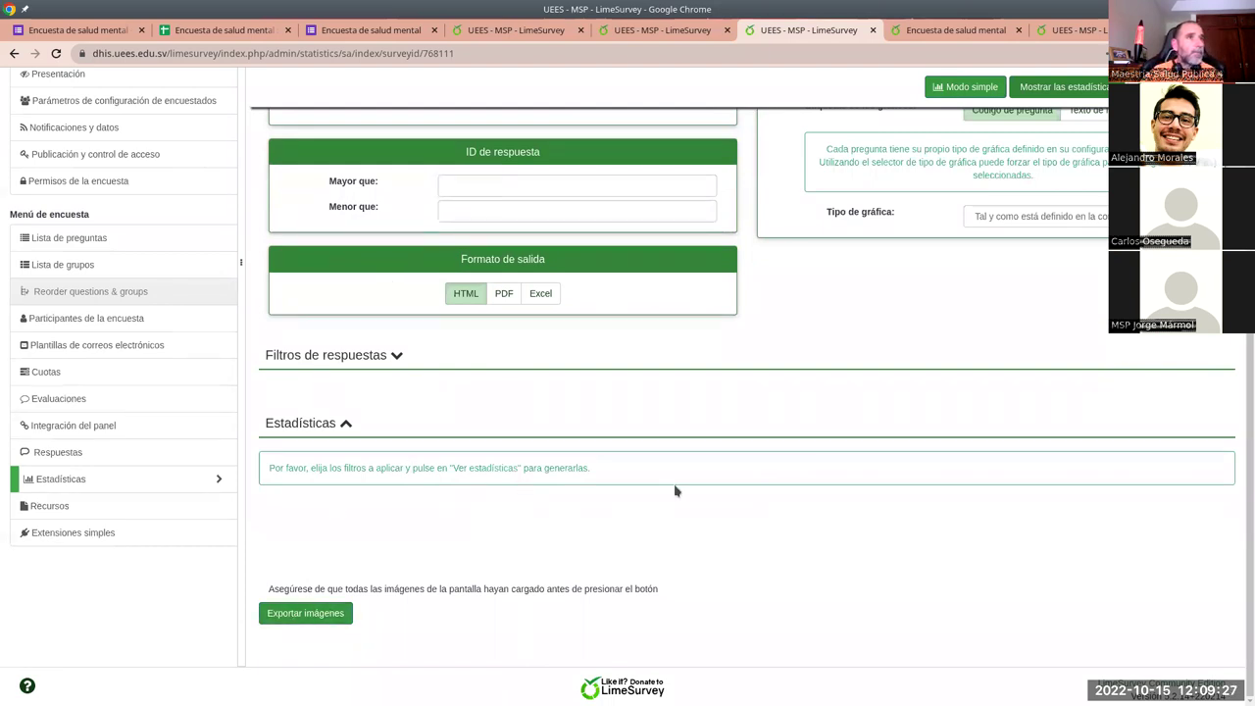
{"action": "scroll", "coordinate": [674, 493], "scroll_direction": "up", "scroll_amount": 2}
{"action": "scroll", "coordinate": [1007, 314], "scroll_direction": "up", "scroll_amount": 1}
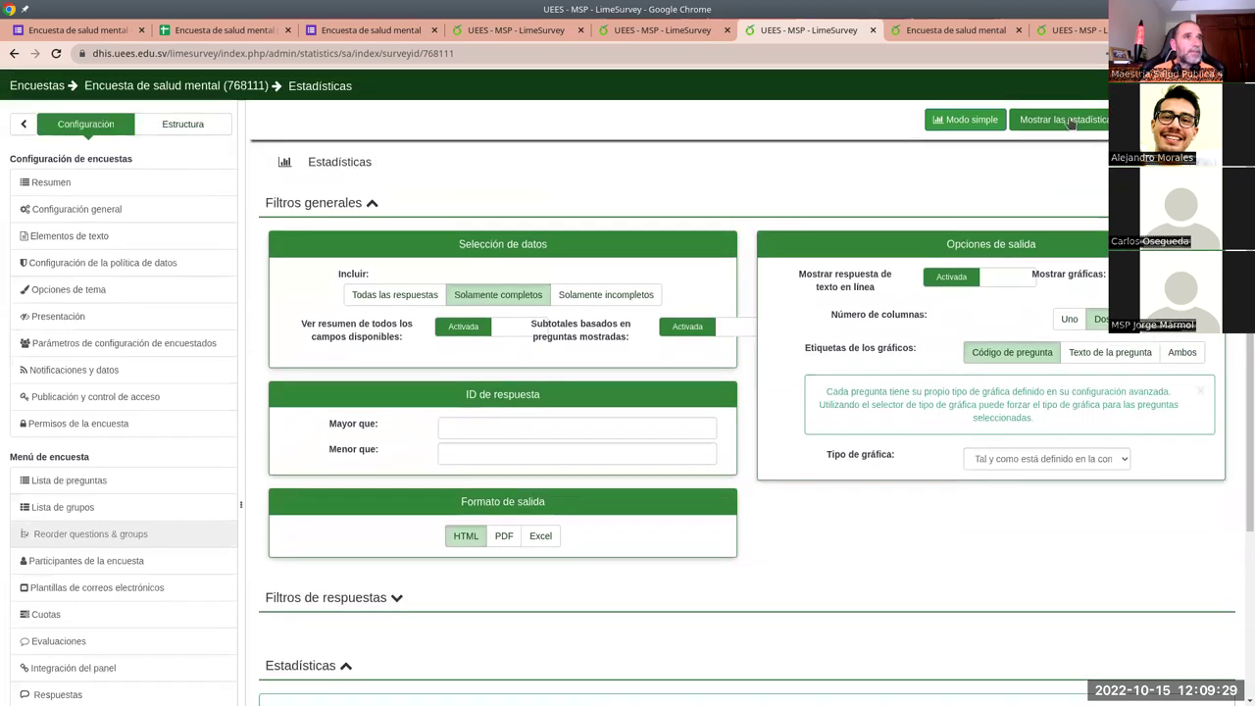
{"action": "left_click", "coordinate": [1068, 120]}
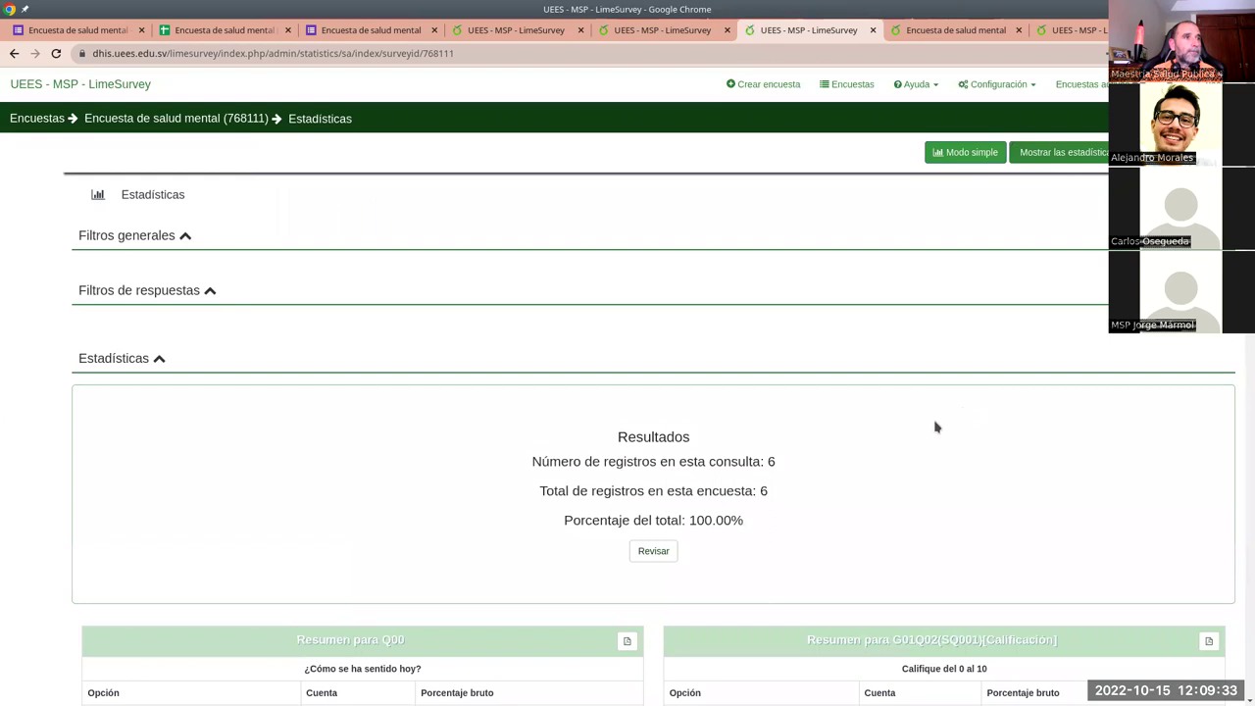
Examine the generated summary tables and charts for all the survey questions.
{"action": "scroll", "coordinate": [935, 426], "scroll_direction": "down", "scroll_amount": 4}
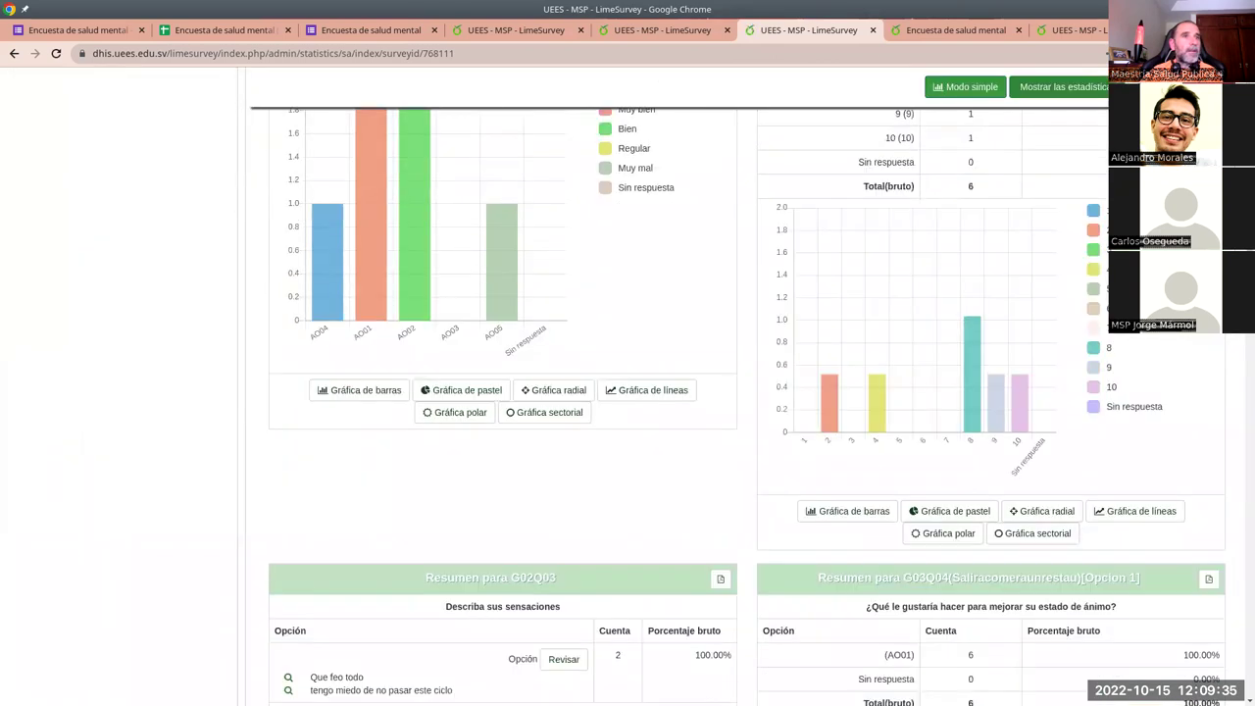
{"action": "scroll", "coordinate": [1237, 387], "scroll_direction": "down", "scroll_amount": 10}
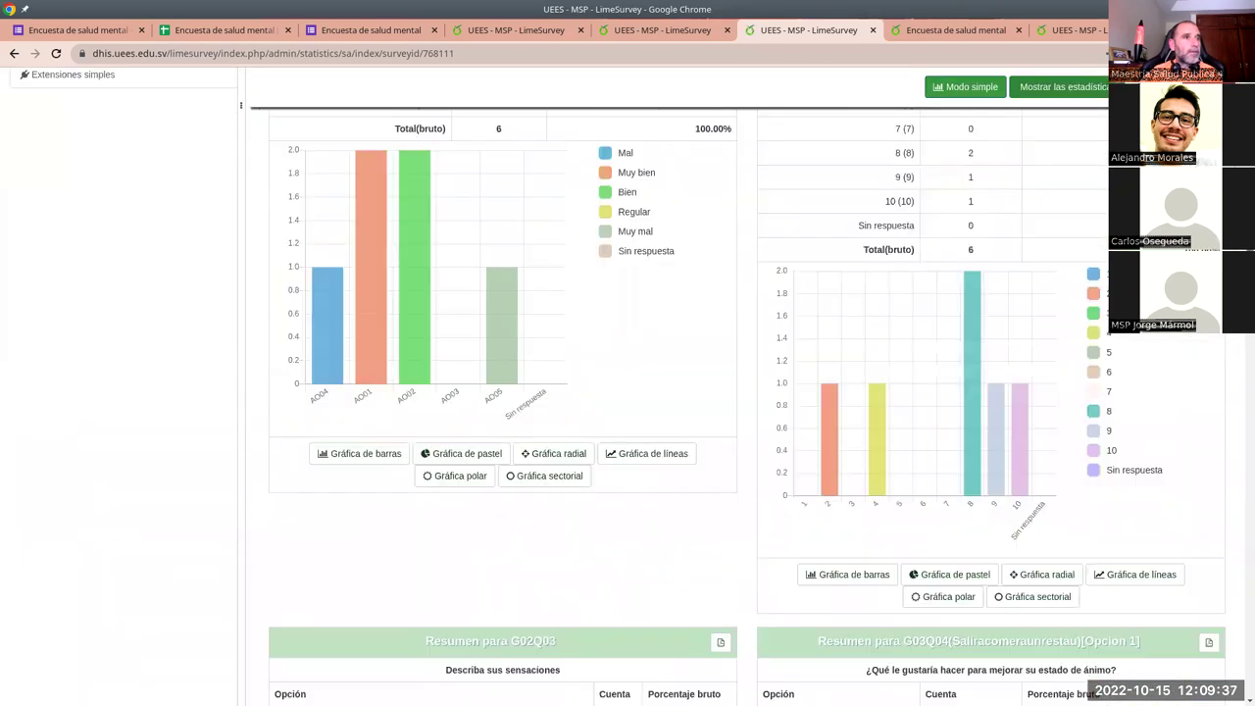
{"action": "scroll", "coordinate": [1237, 386], "scroll_direction": "down", "scroll_amount": 10}
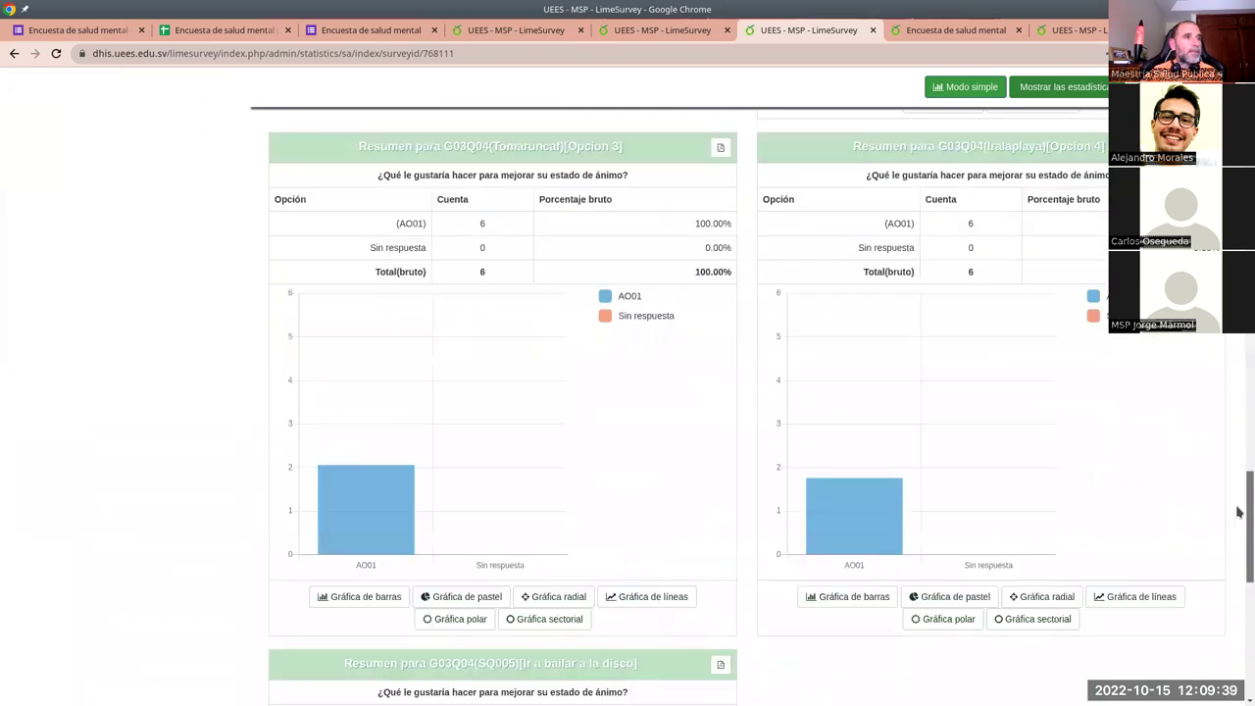
{"action": "left_click_drag", "start_coordinate": [1232, 663], "coordinate": [1239, 163]}
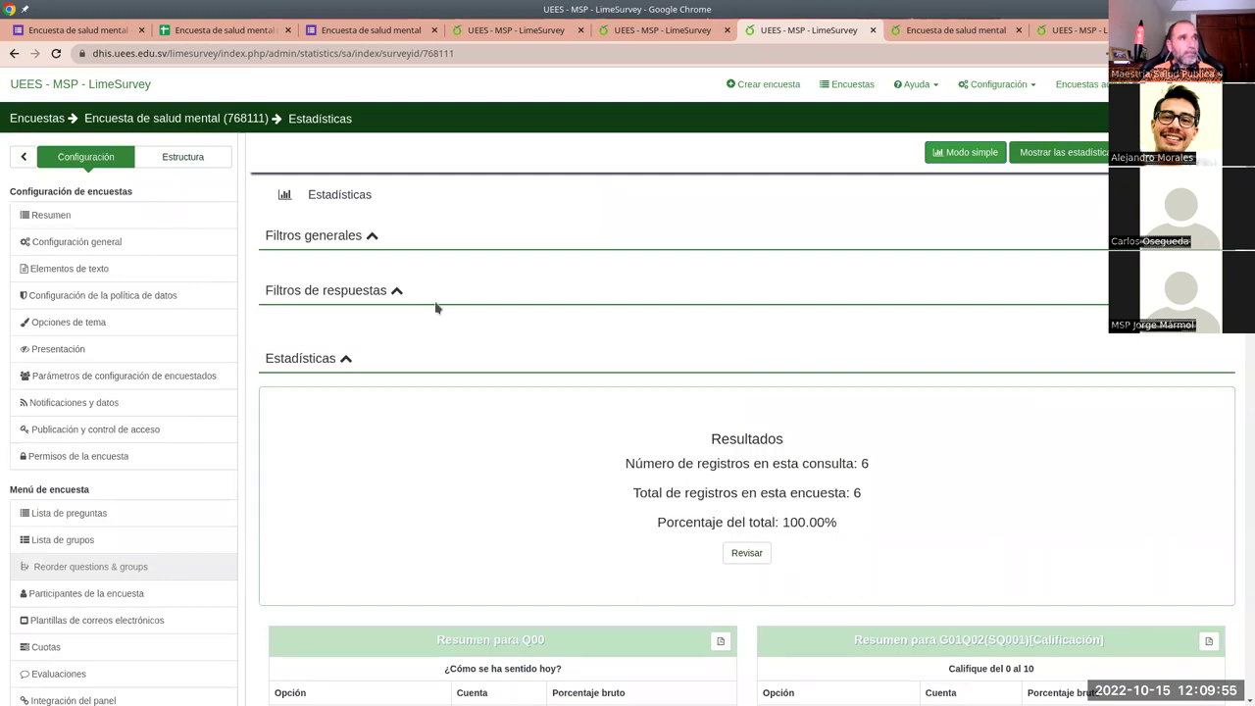
Expand the response and general filters and select the question groups "Mi primer grupo de preguntas", "Ampliación" and "Mejora".
{"action": "left_click", "coordinate": [399, 291]}
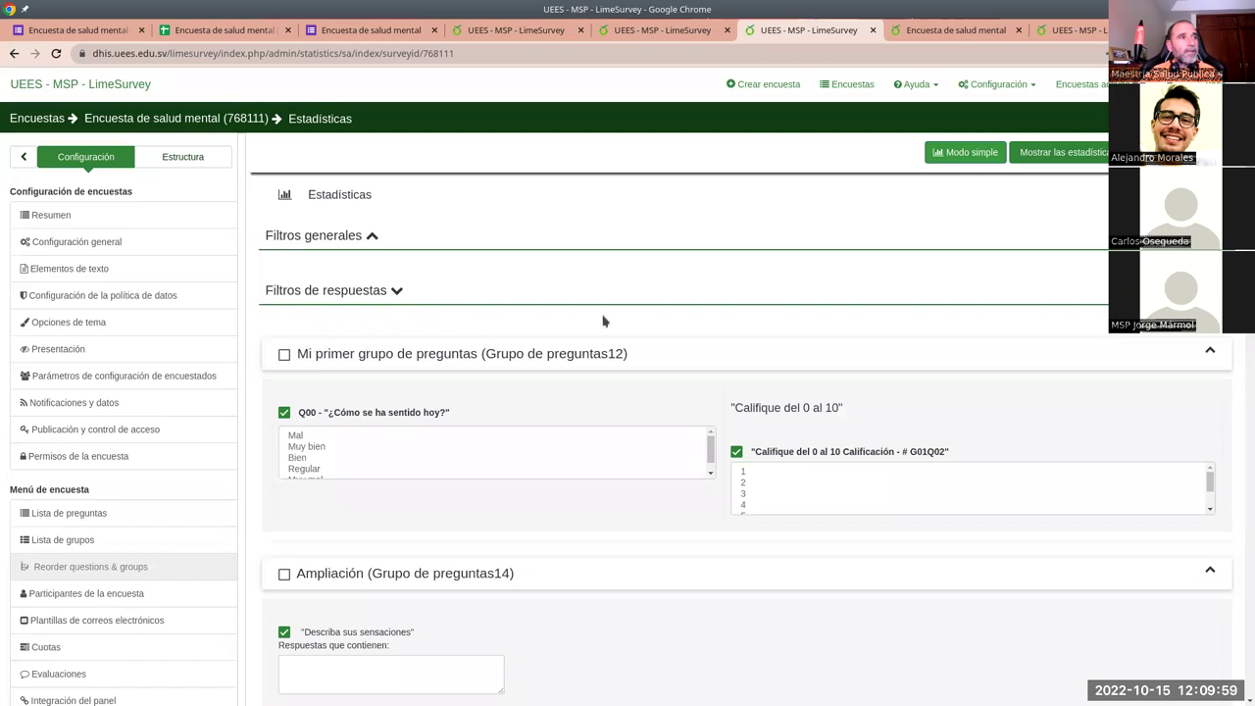
{"action": "left_click", "coordinate": [372, 243]}
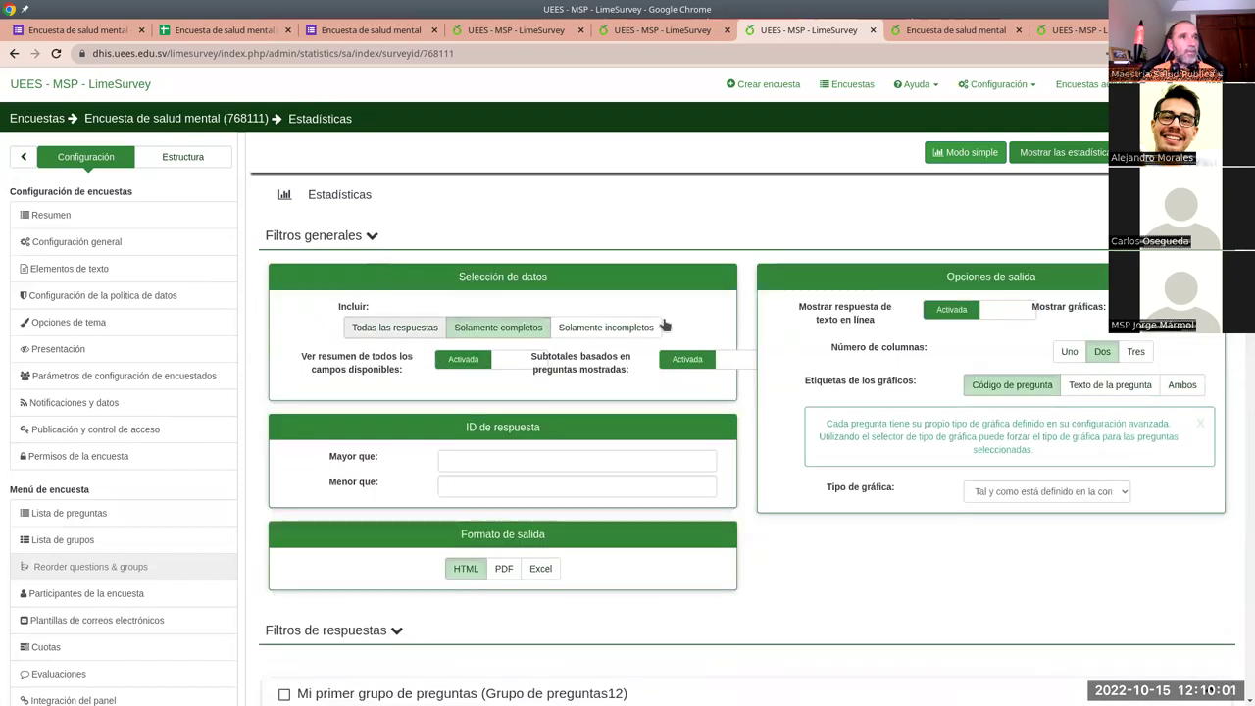
{"action": "scroll", "coordinate": [508, 551], "scroll_direction": "down", "scroll_amount": 3}
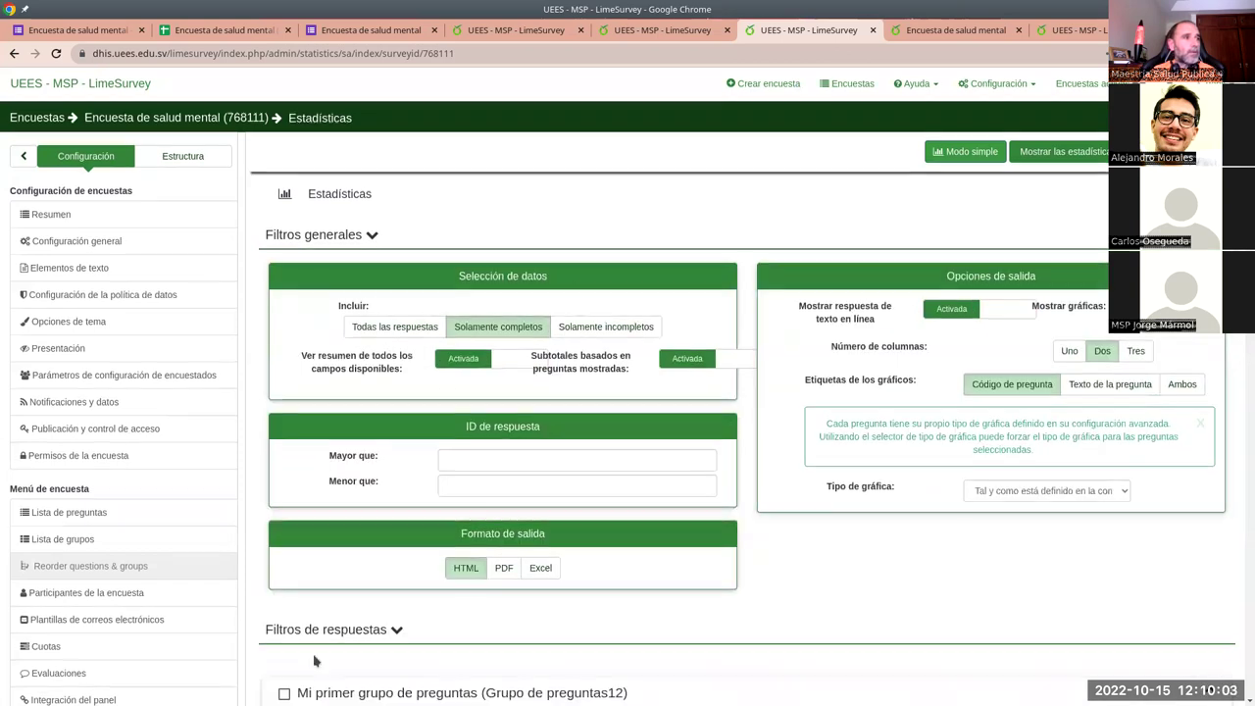
{"action": "scroll", "coordinate": [578, 661], "scroll_direction": "down", "scroll_amount": 3}
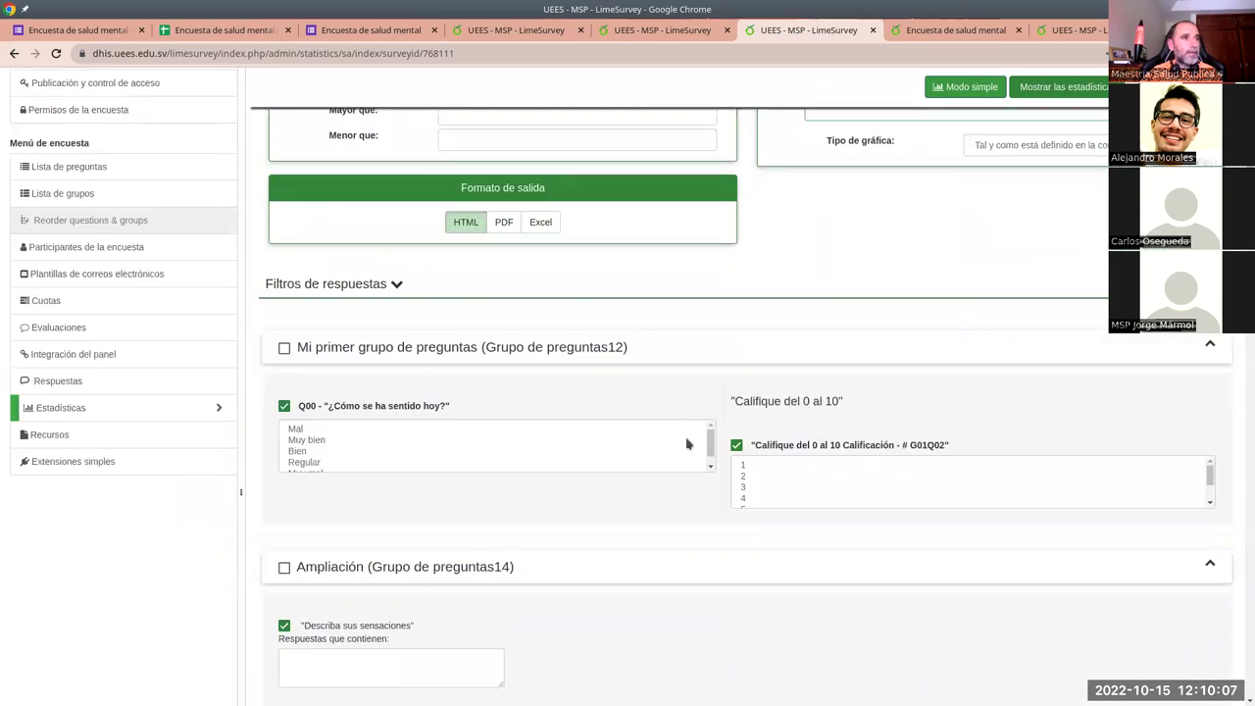
{"action": "left_click", "coordinate": [284, 348]}
{"action": "left_click", "coordinate": [283, 568]}
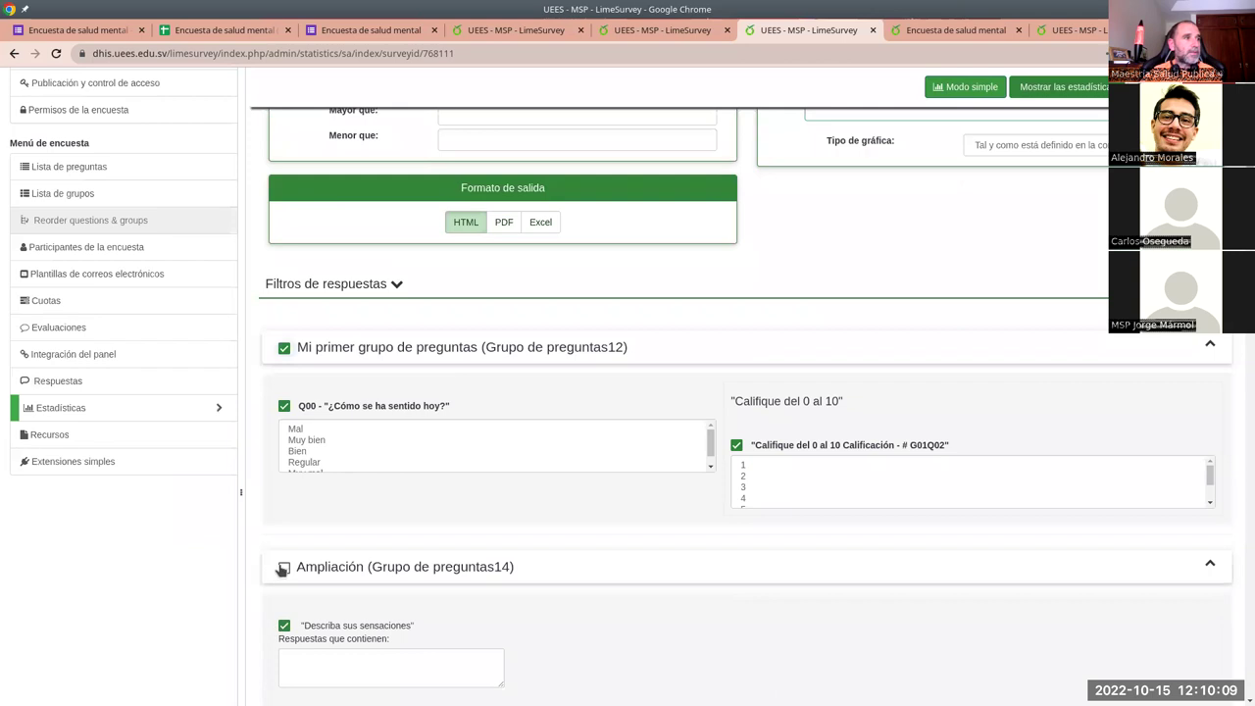
{"action": "scroll", "coordinate": [304, 569], "scroll_direction": "down", "scroll_amount": 6}
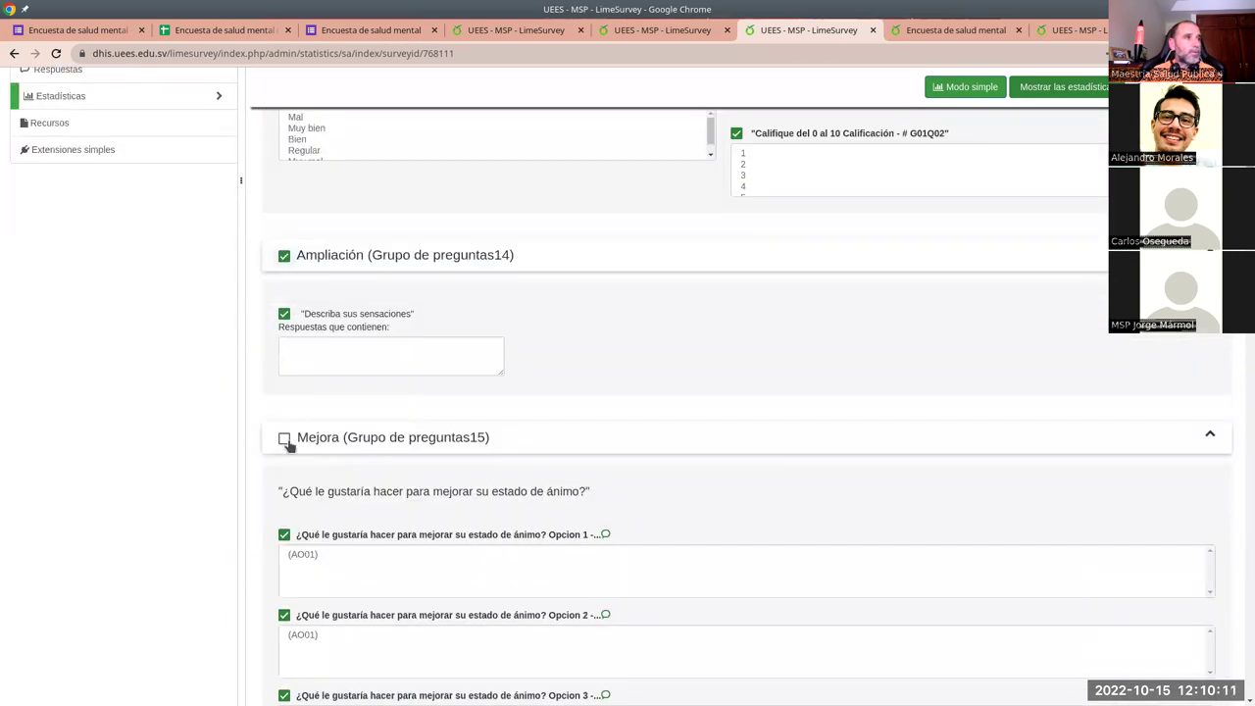
{"action": "left_click", "coordinate": [284, 438]}
Filter the responses to "Muy bien" and "Bien" for "¿Cómo se ha sentido hoy?" and to ratings 8, 9 and 10 for "Calificación".
{"action": "scroll", "coordinate": [663, 442], "scroll_direction": "up", "scroll_amount": 3}
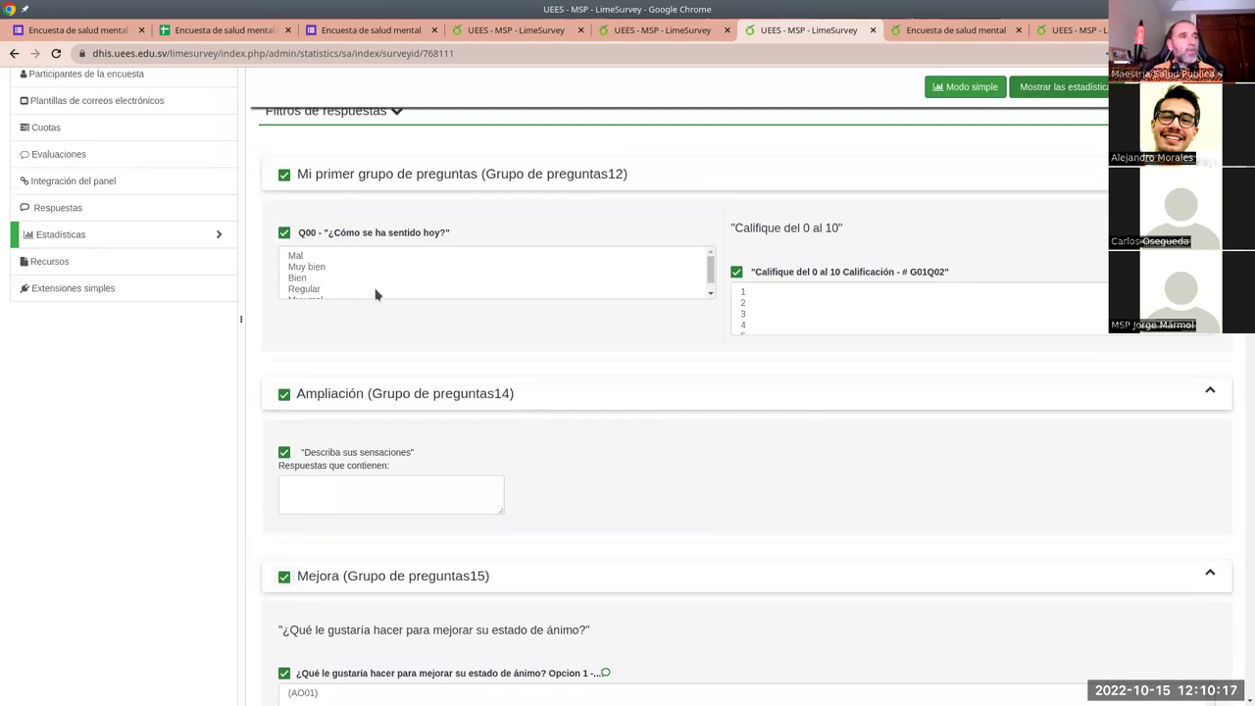
{"action": "scroll", "coordinate": [313, 273], "scroll_direction": "down", "scroll_amount": 1}
{"action": "scroll", "coordinate": [307, 272], "scroll_direction": "up", "scroll_amount": 1}
{"action": "left_click", "coordinate": [303, 268]}
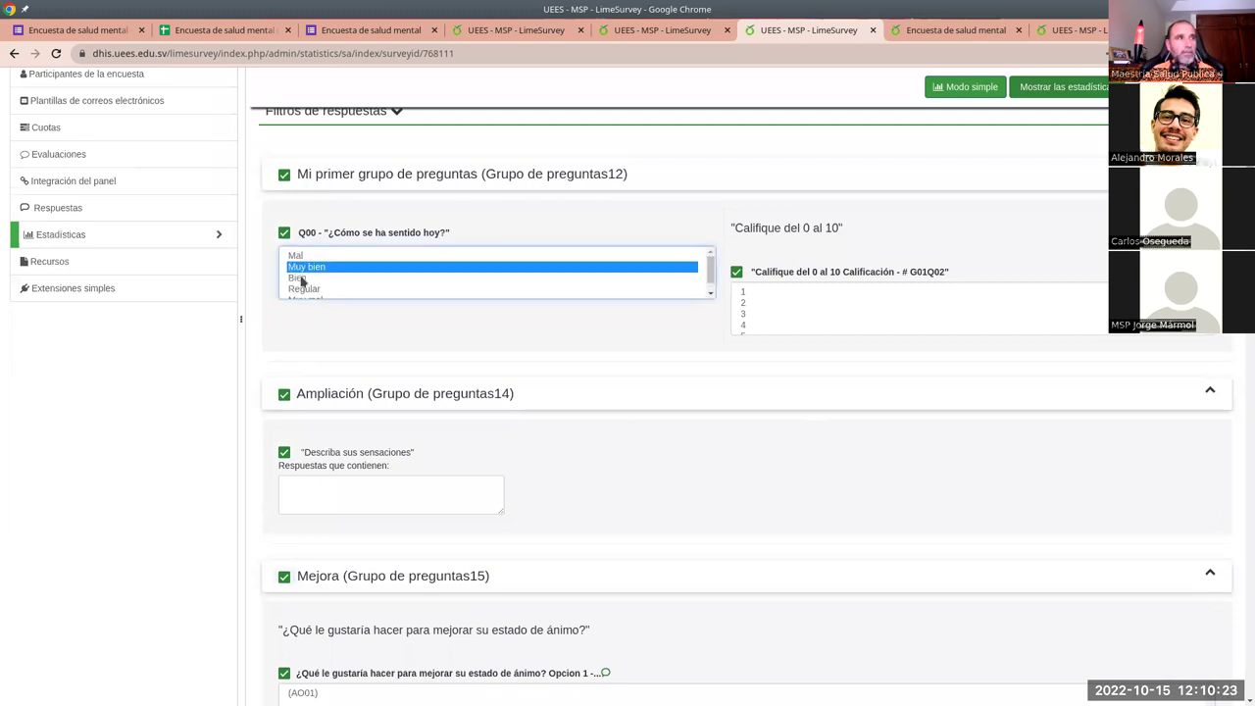
{"action": "left_click", "coordinate": [301, 279], "text": "ctrl"}
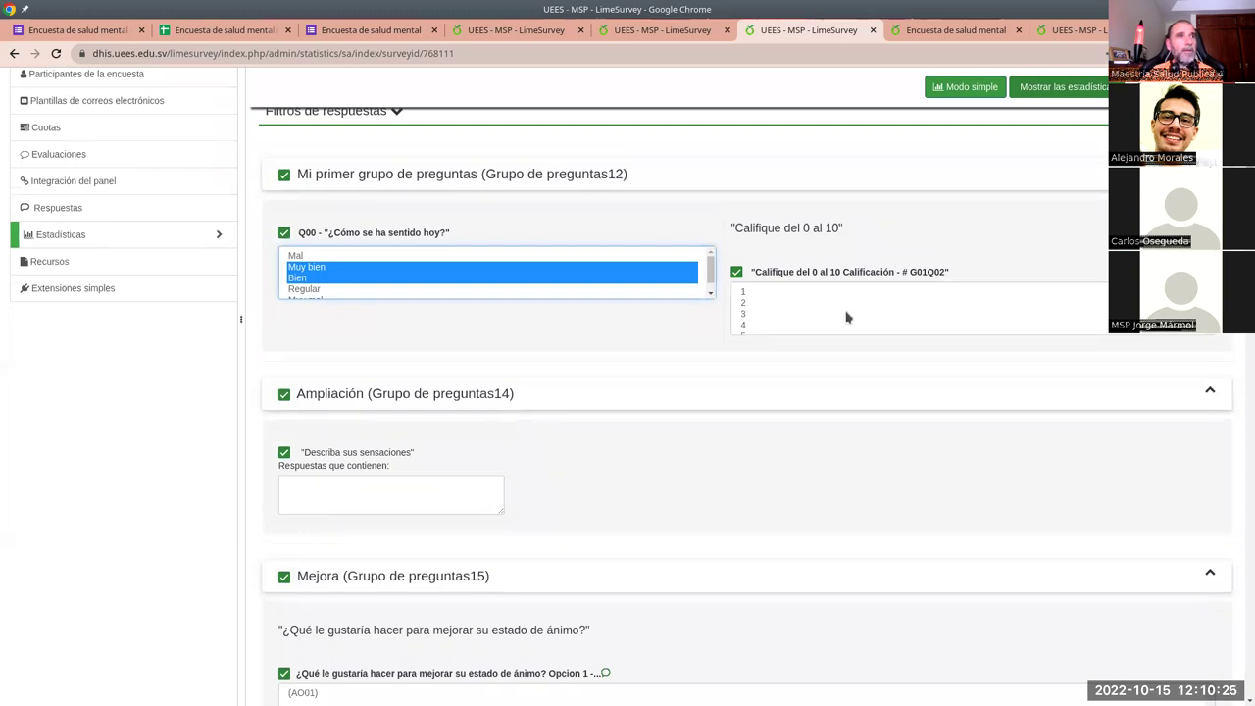
{"action": "scroll", "coordinate": [775, 315], "scroll_direction": "down", "scroll_amount": 2}
{"action": "left_click", "coordinate": [745, 326]}
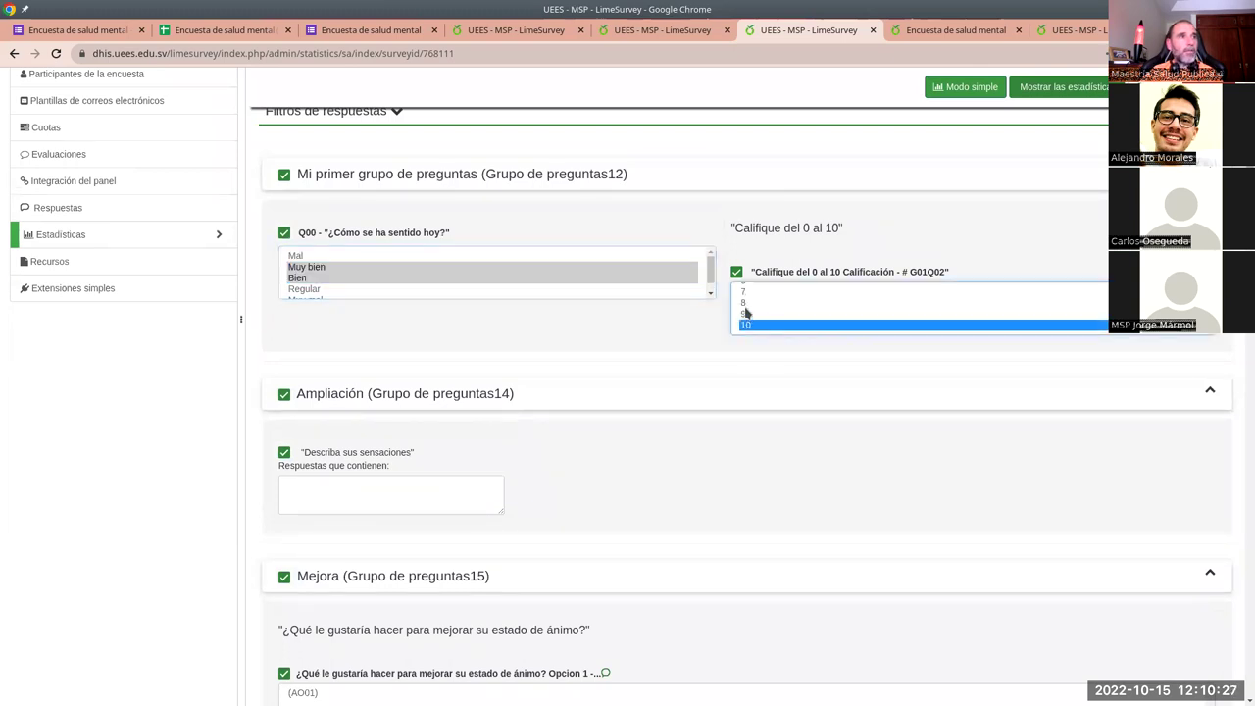
{"action": "left_click_drag", "start_coordinate": [742, 313], "coordinate": [742, 302]}
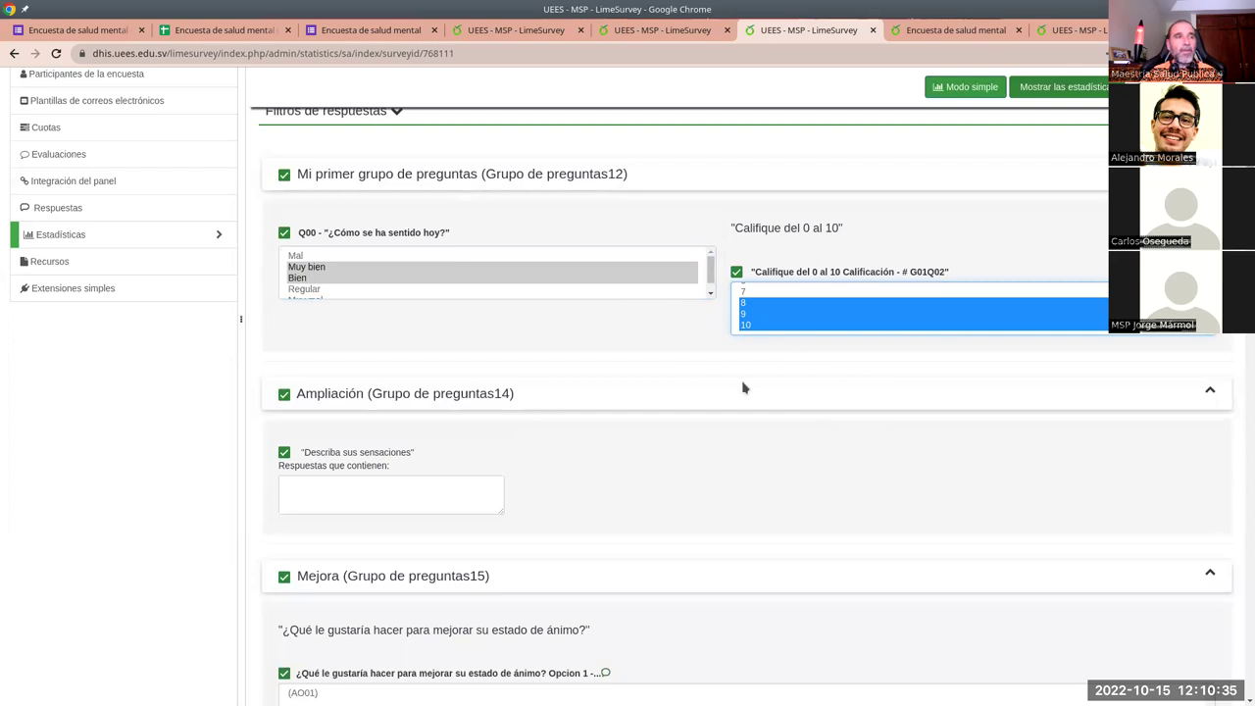
Check the remaining question filters and generate the statistics with the selected response filters.
{"action": "scroll", "coordinate": [717, 376], "scroll_direction": "down", "scroll_amount": 3}
{"action": "scroll", "coordinate": [759, 614], "scroll_direction": "down", "scroll_amount": 2}
{"action": "scroll", "coordinate": [759, 615], "scroll_direction": "up", "scroll_amount": 2}
{"action": "left_click", "coordinate": [1047, 94]}
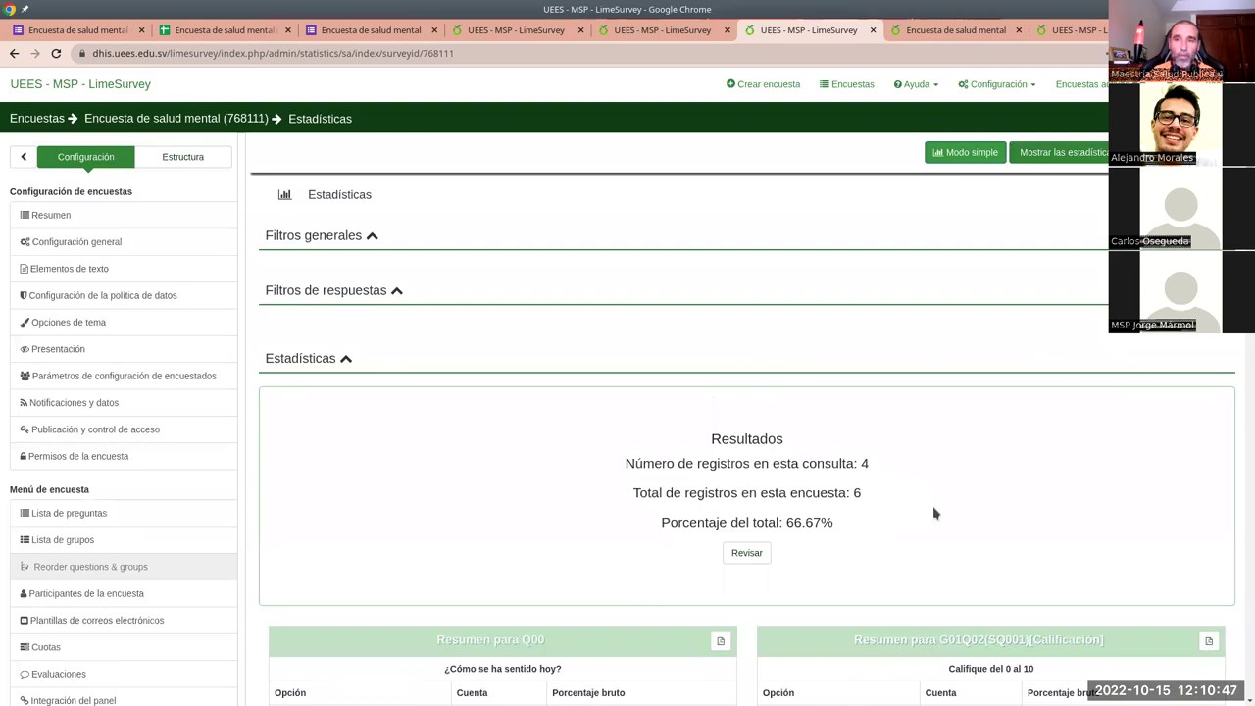
Examine the filtered record counts, percentage of the total, and question summaries, showing the "Calificación" results as a bar chart.
{"action": "scroll", "coordinate": [911, 491], "scroll_direction": "down", "scroll_amount": 2}
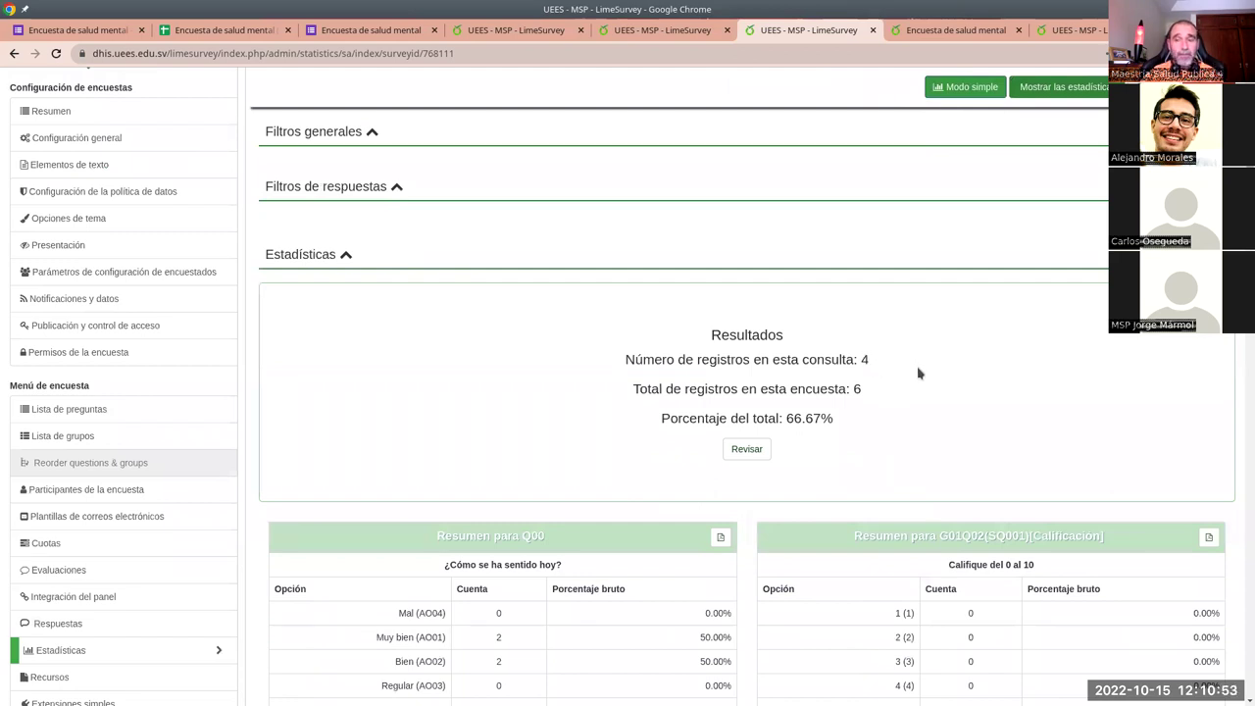
{"action": "left_click_drag", "start_coordinate": [875, 365], "coordinate": [845, 365]}
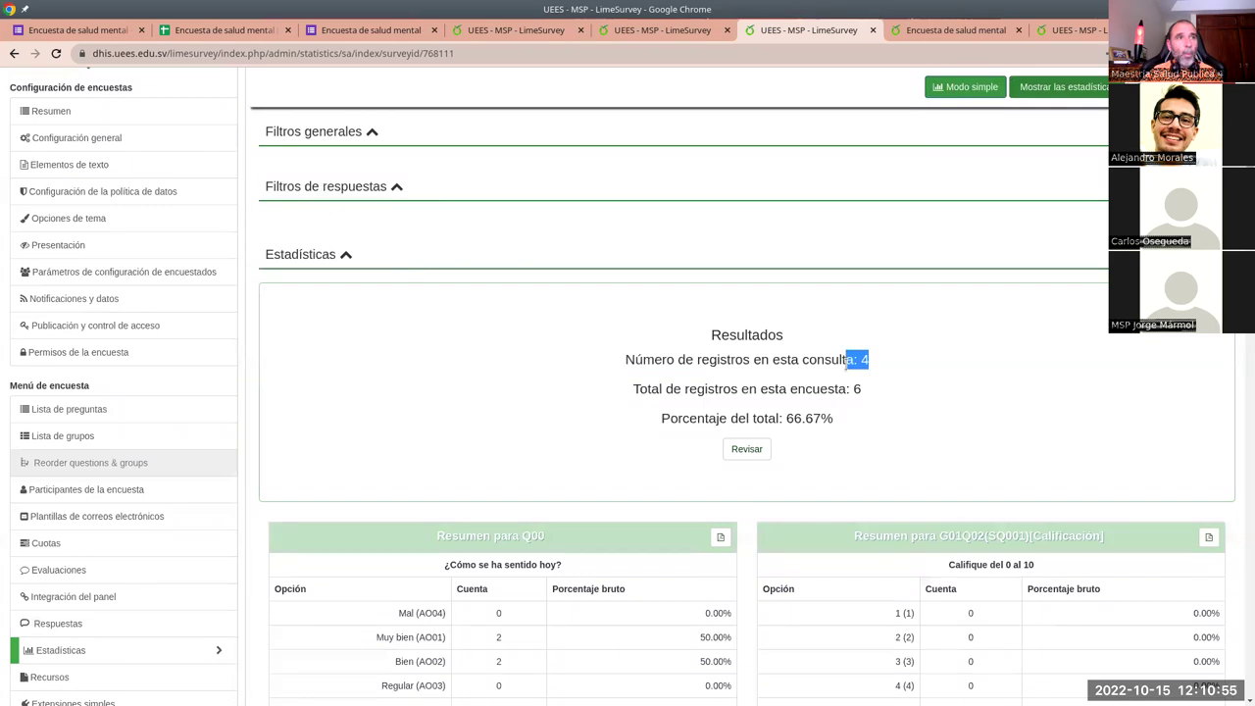
{"action": "scroll", "coordinate": [892, 426], "scroll_direction": "down", "scroll_amount": 1}
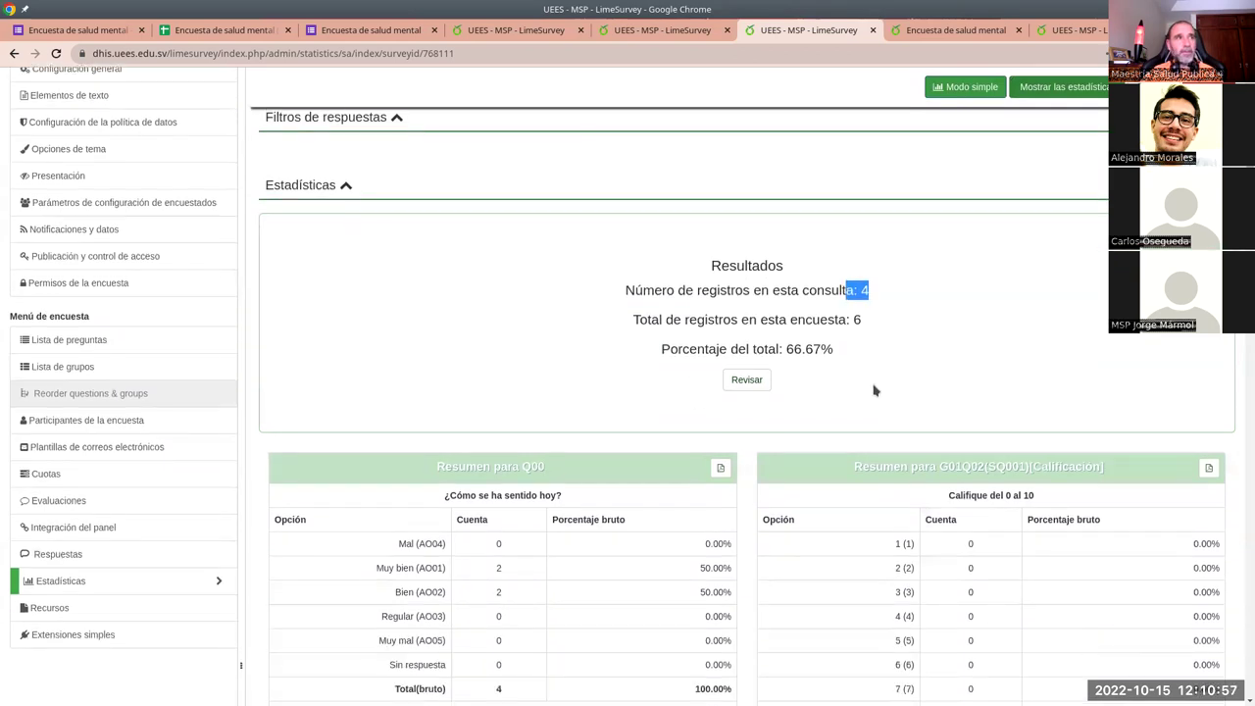
{"action": "left_click_drag", "start_coordinate": [839, 355], "coordinate": [772, 351]}
{"action": "scroll", "coordinate": [925, 412], "scroll_direction": "down", "scroll_amount": 4}
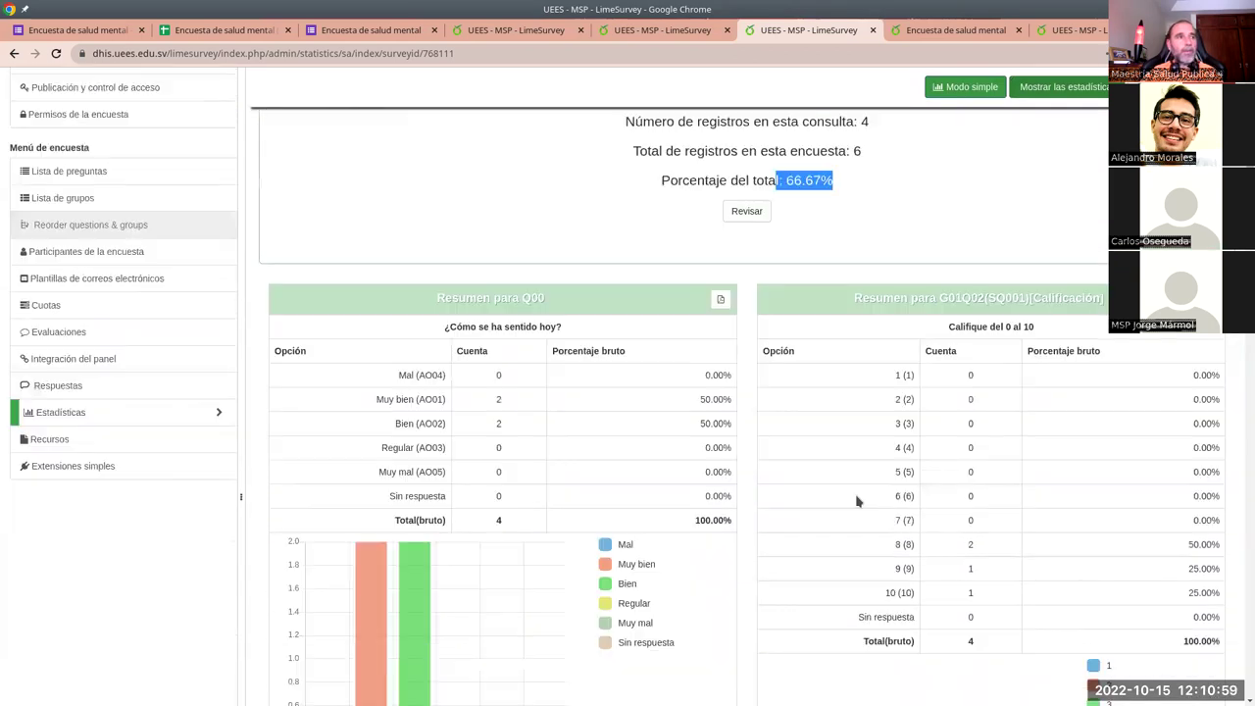
{"action": "scroll", "coordinate": [745, 471], "scroll_direction": "down", "scroll_amount": 5}
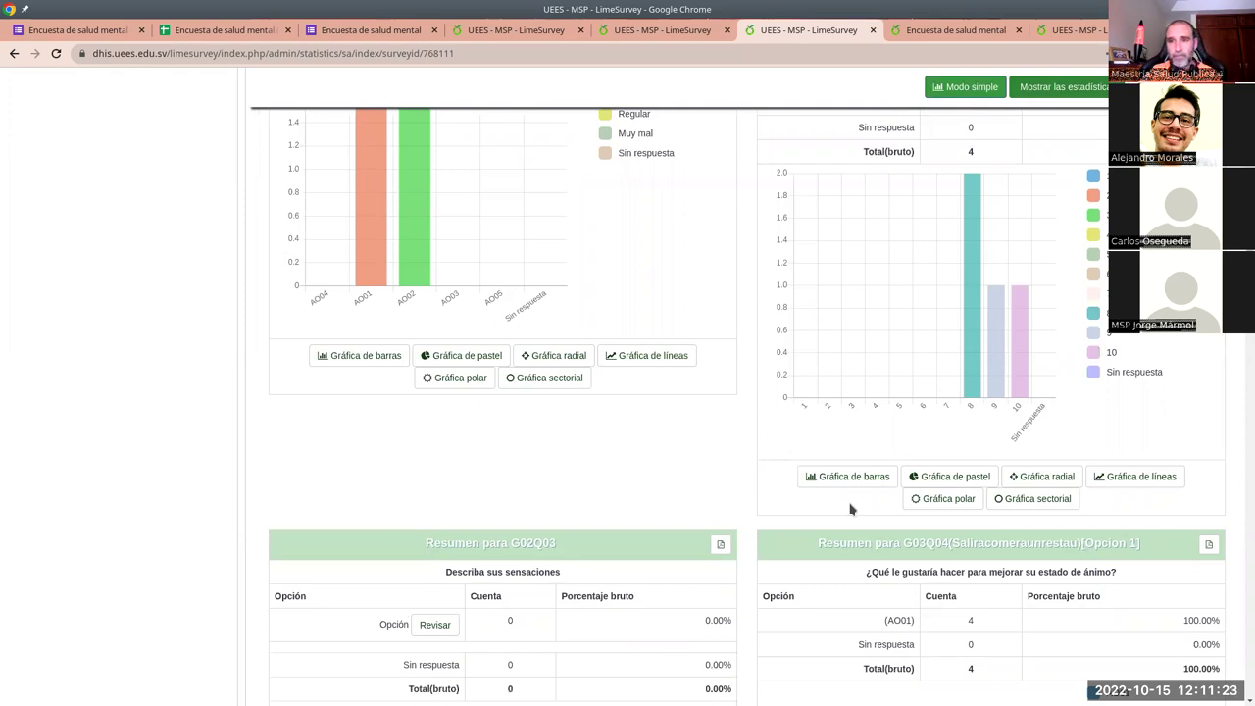
{"action": "left_click", "coordinate": [828, 477]}
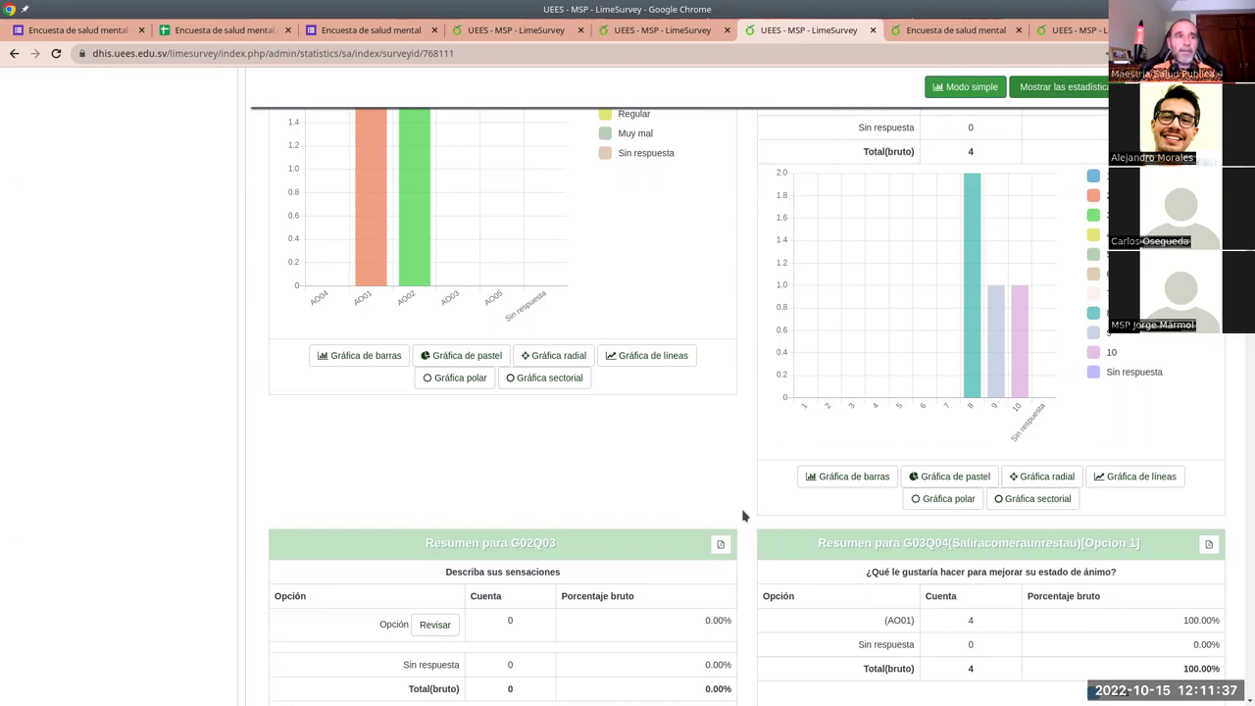
{"action": "scroll", "coordinate": [681, 496], "scroll_direction": "up", "scroll_amount": 3}
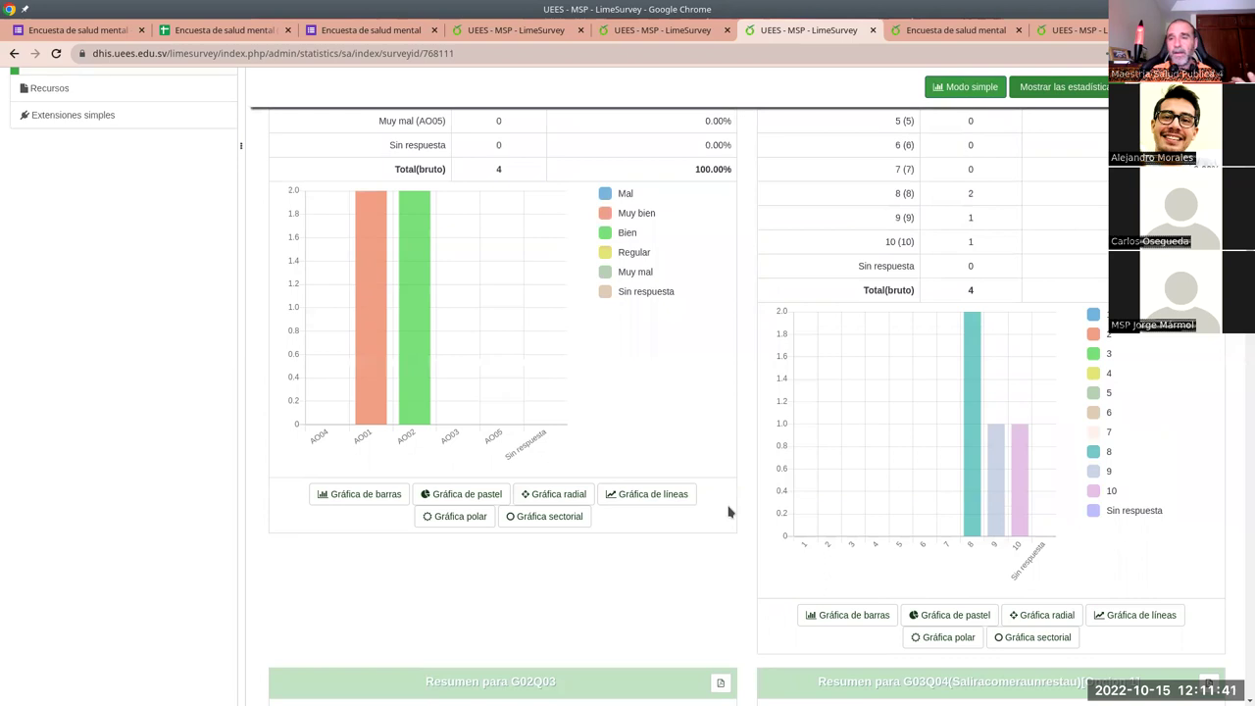
{"action": "scroll", "coordinate": [735, 514], "scroll_direction": "up", "scroll_amount": 2}
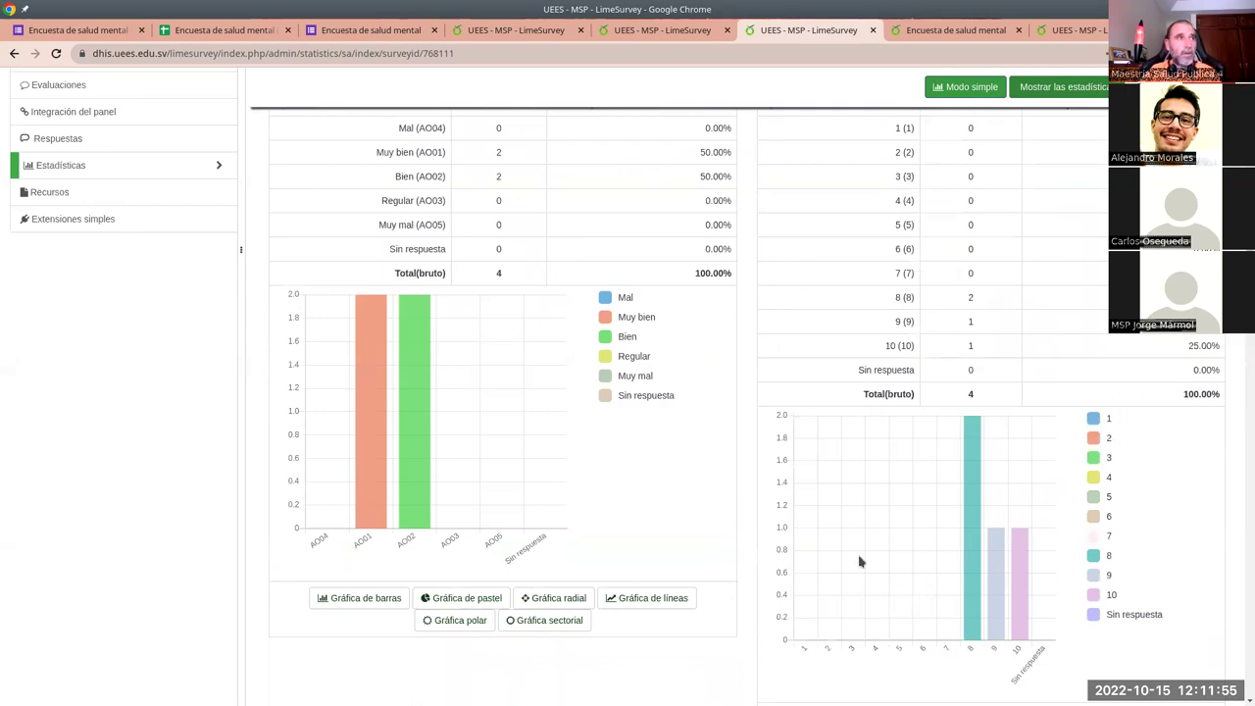
{"action": "scroll", "coordinate": [784, 543], "scroll_direction": "up", "scroll_amount": 8}
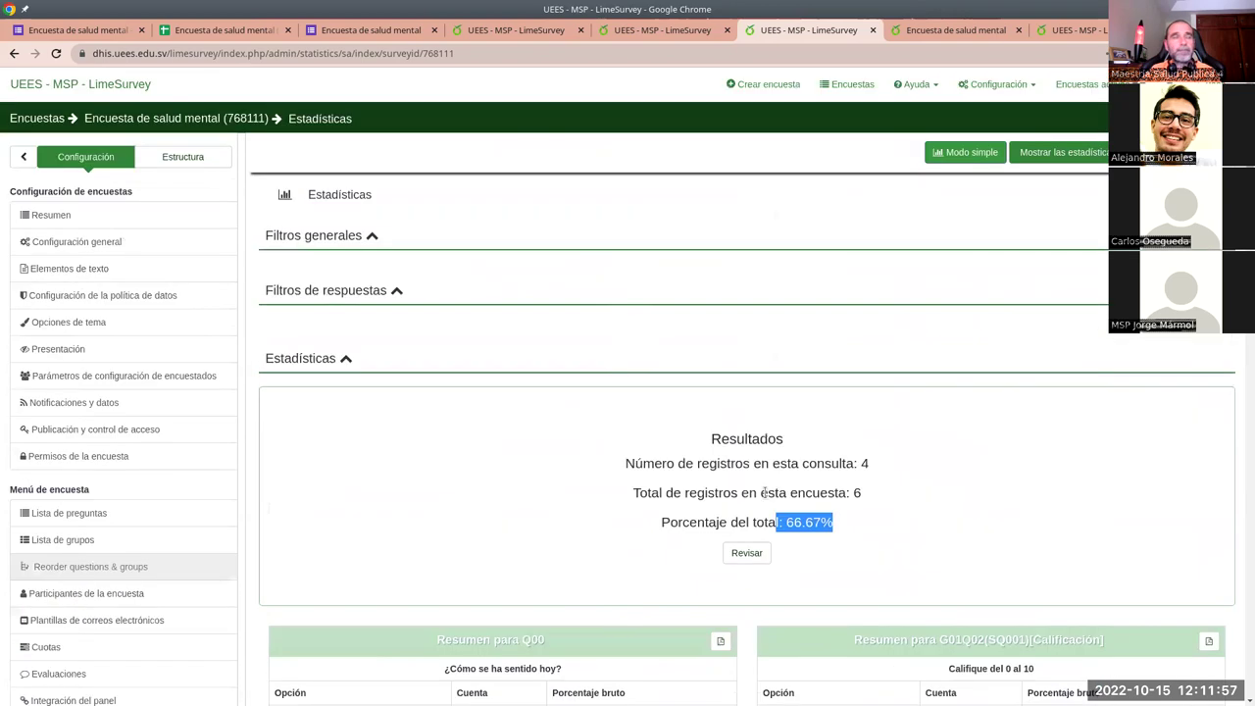